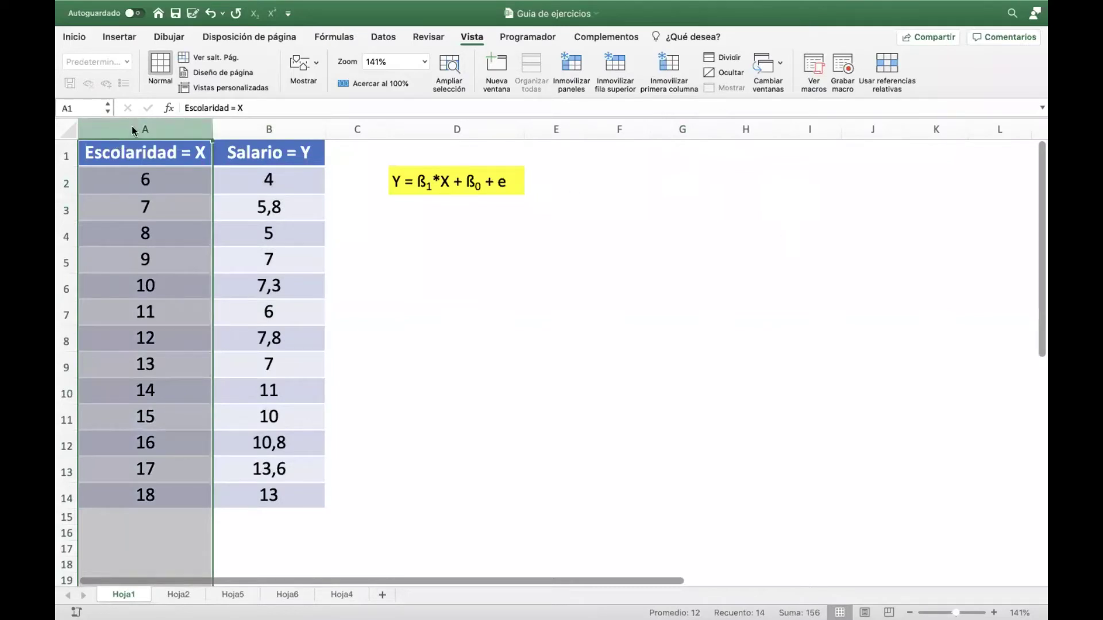
Examine the Escolaridad (X) and Salario (Y) data in columns A and B and the regression equation in D2.
click(596, 287)
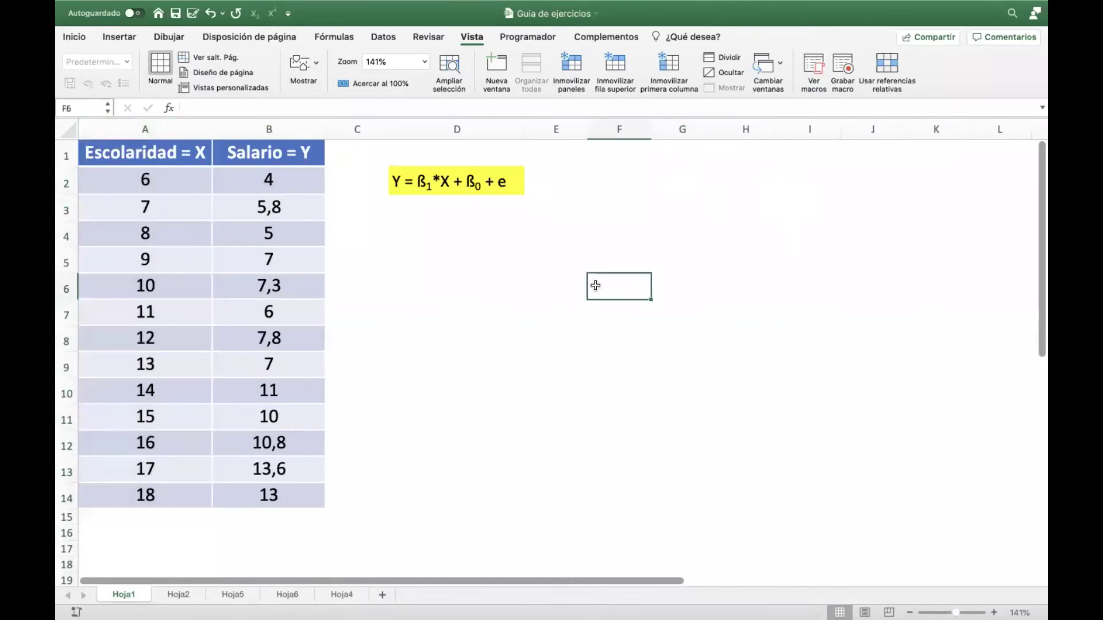
click(178, 171)
drag(166, 155, 171, 491)
drag(163, 178, 166, 497)
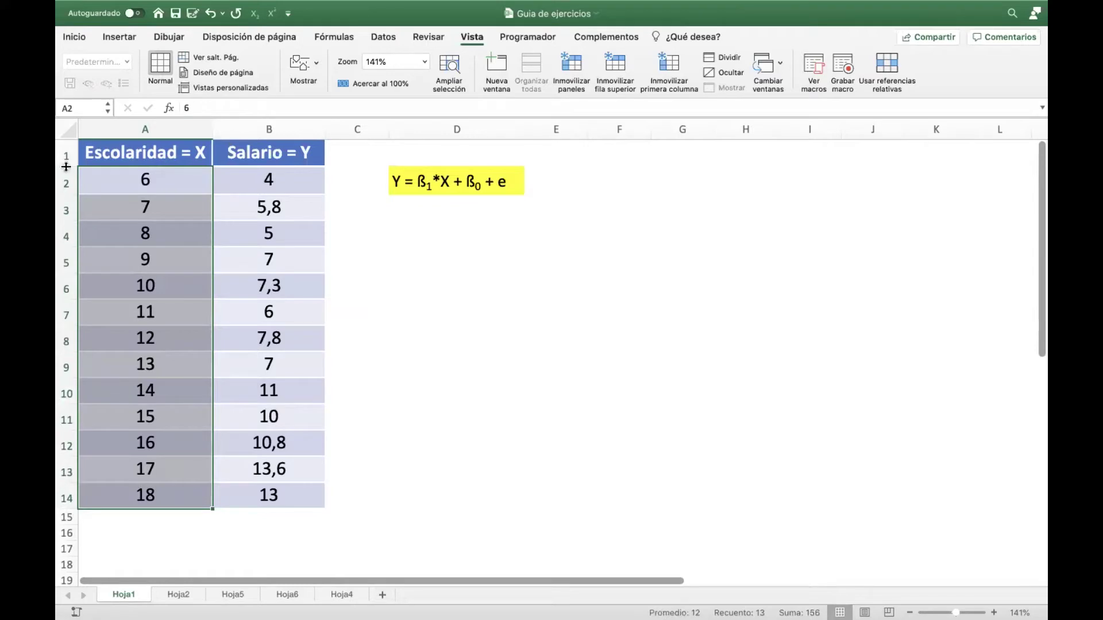
click(176, 190)
drag(176, 191, 203, 500)
drag(295, 177, 287, 498)
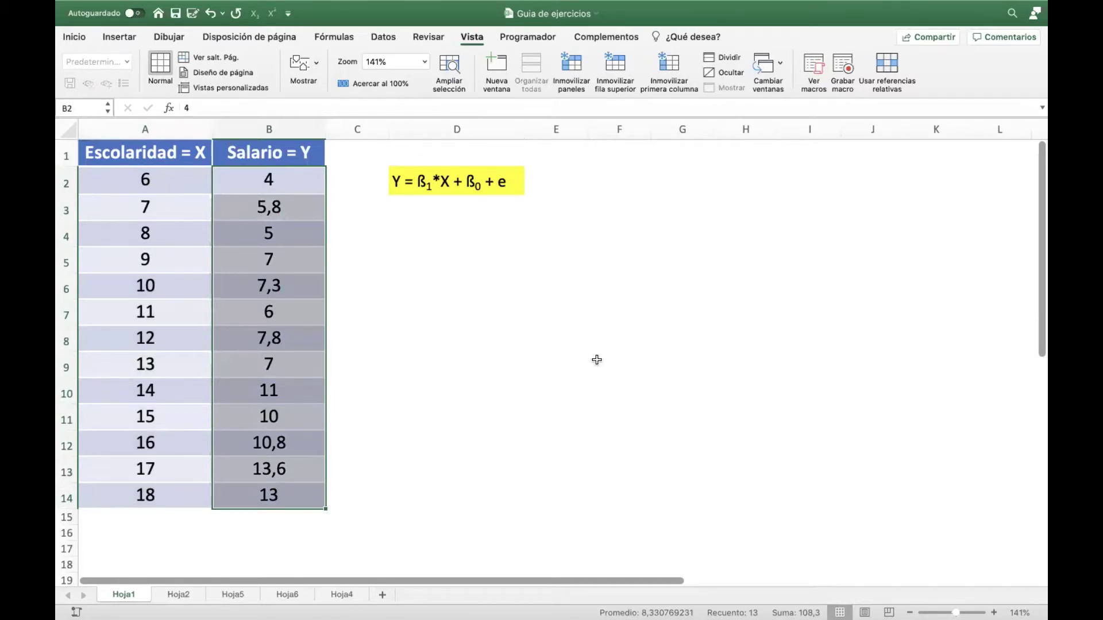
click(498, 250)
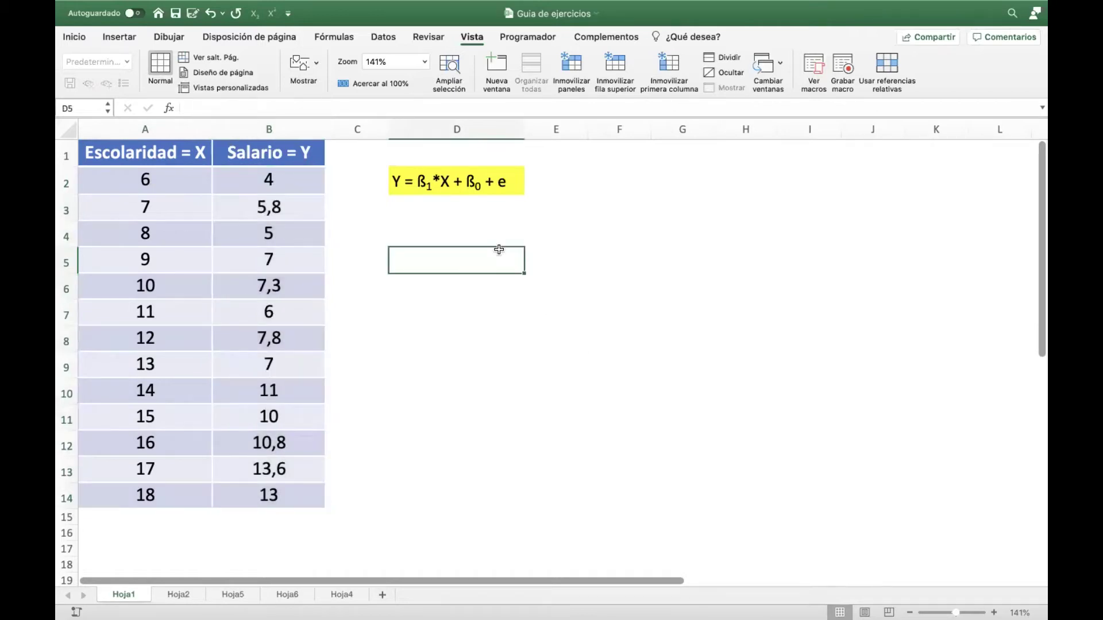
click(267, 130)
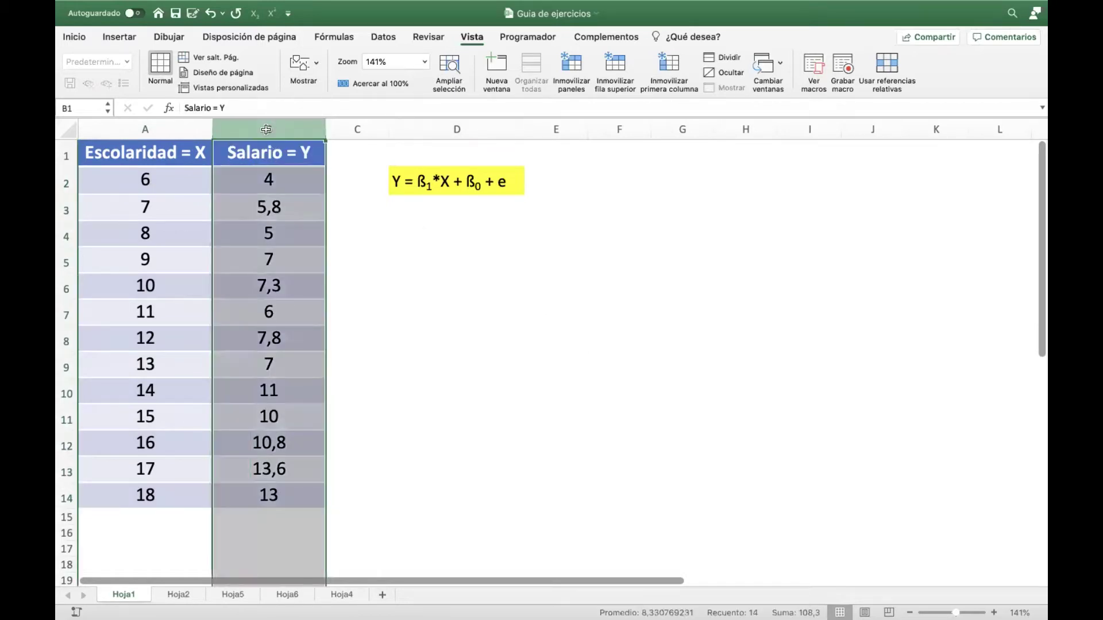
click(493, 372)
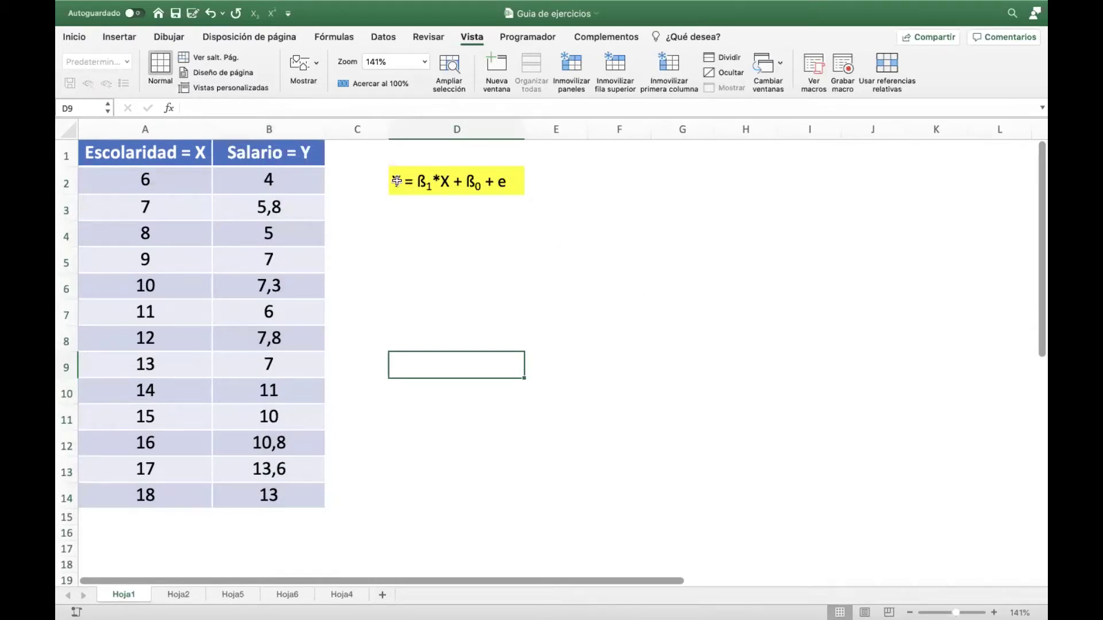
click(268, 128)
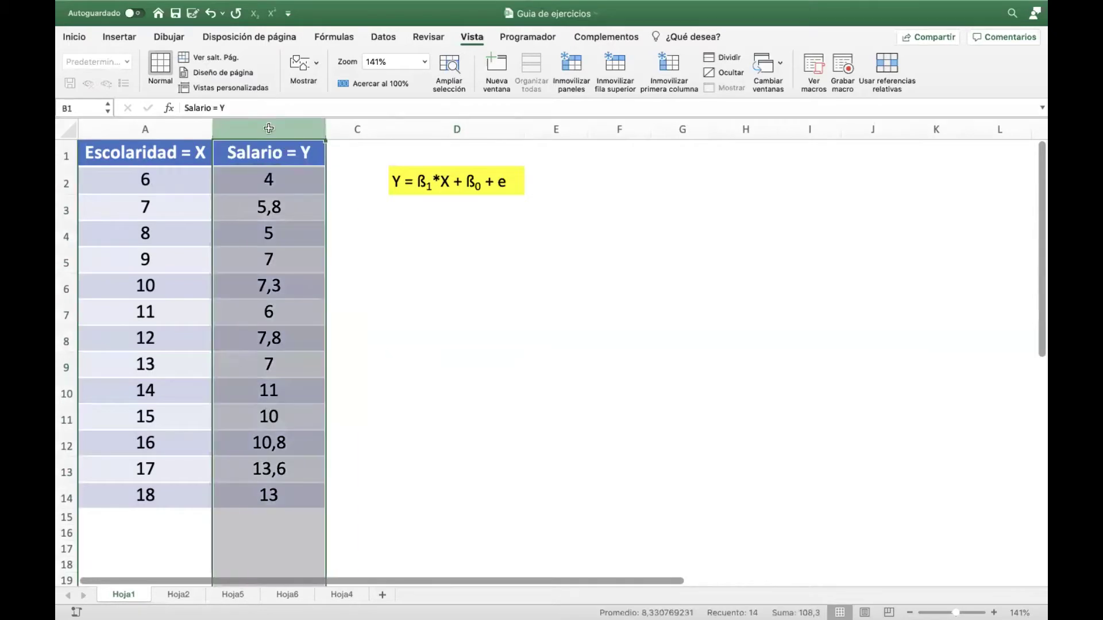
click(252, 157)
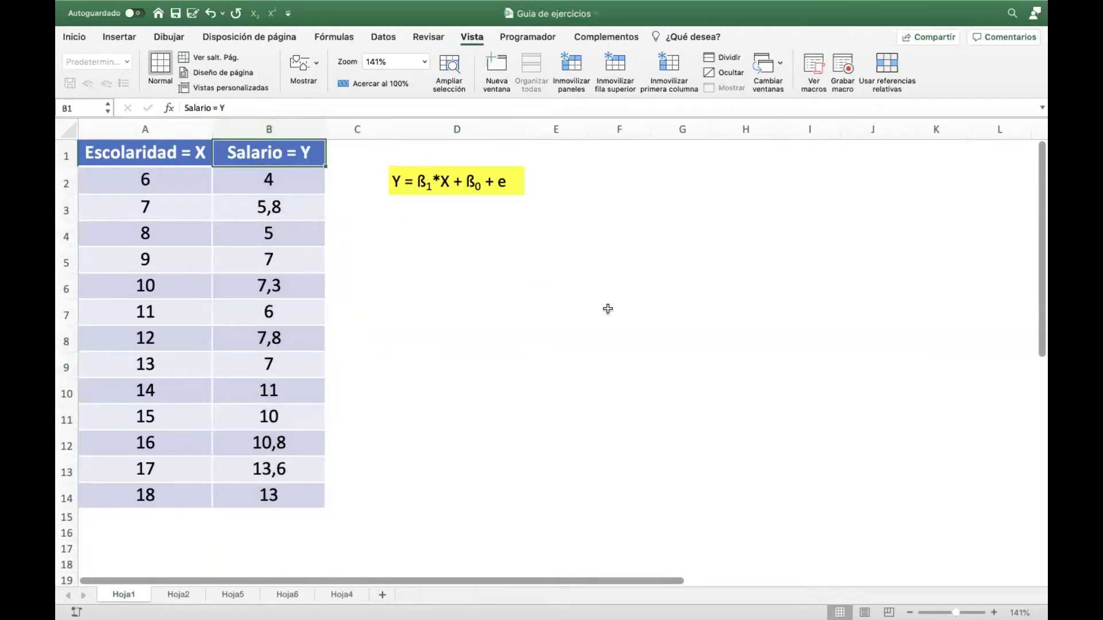
click(151, 128)
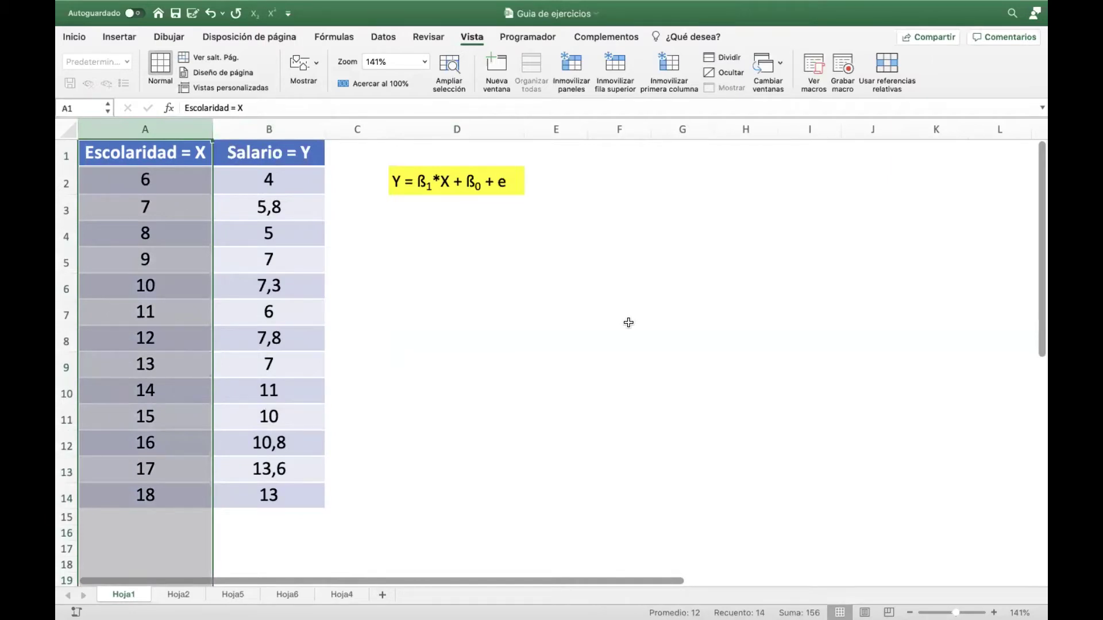
click(702, 279)
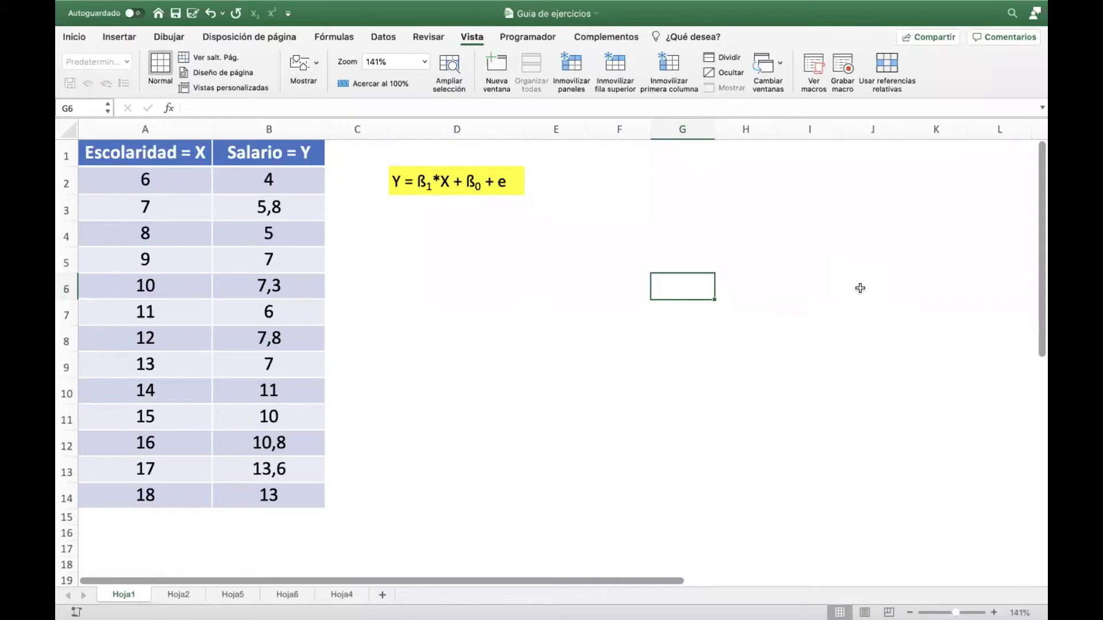
click(477, 264)
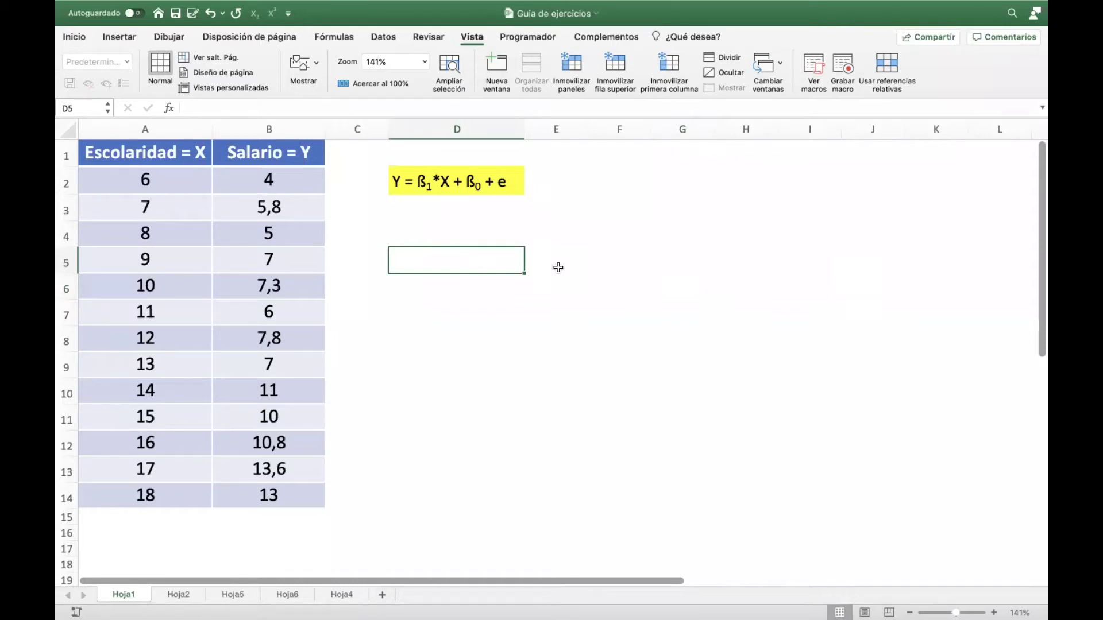
click(411, 183)
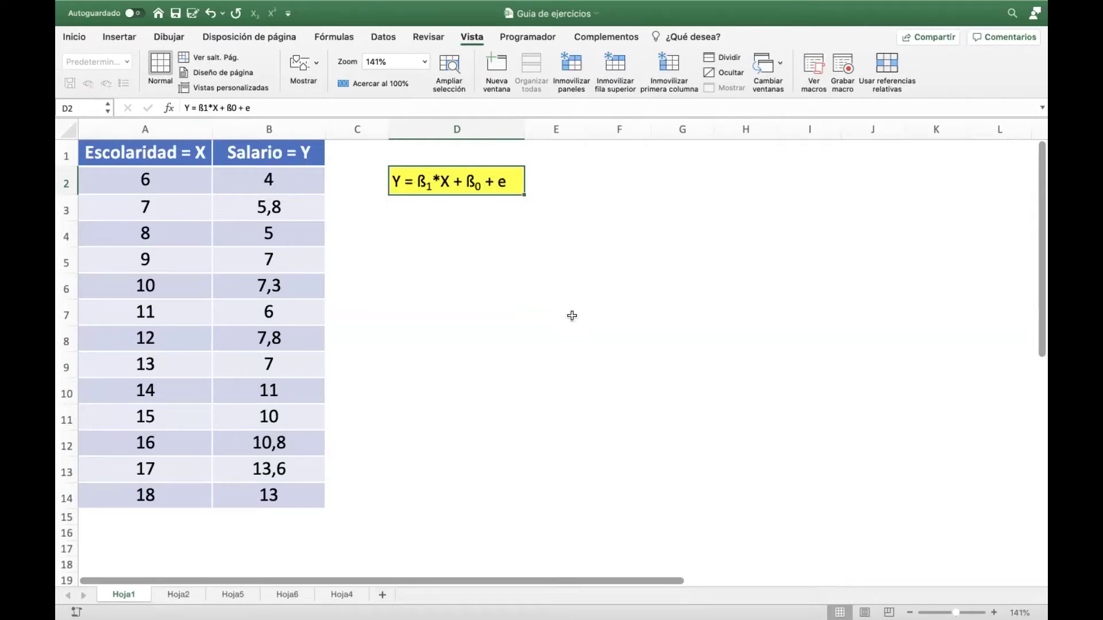
Insert a markers-only scatter chart of the Escolaridad and Salario data in A1:B14.
drag(130, 152, 268, 491)
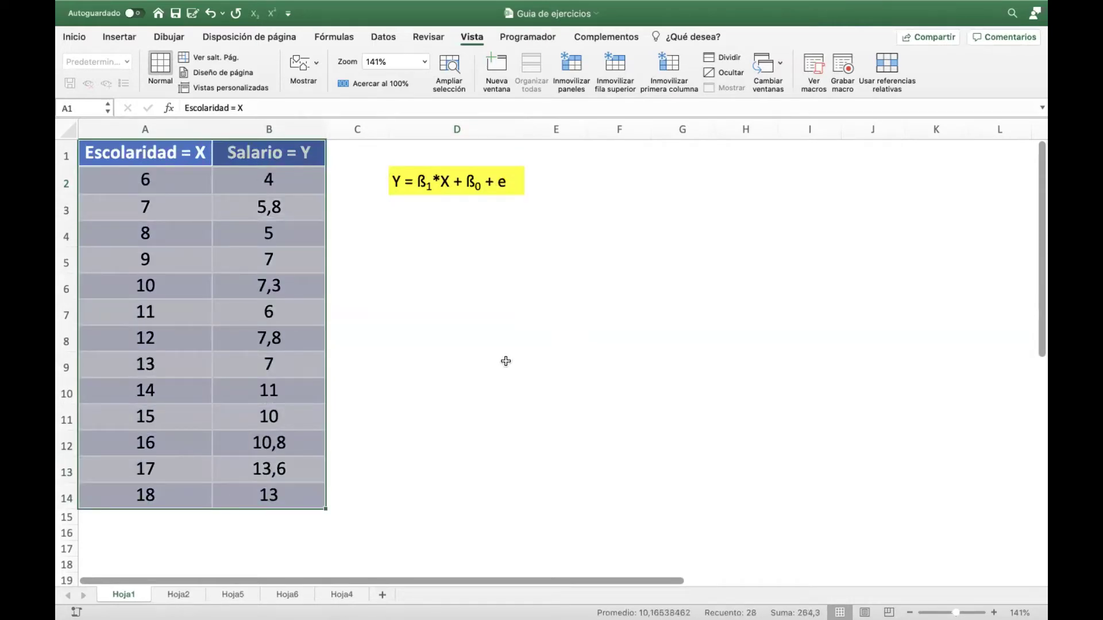
click(119, 36)
click(544, 84)
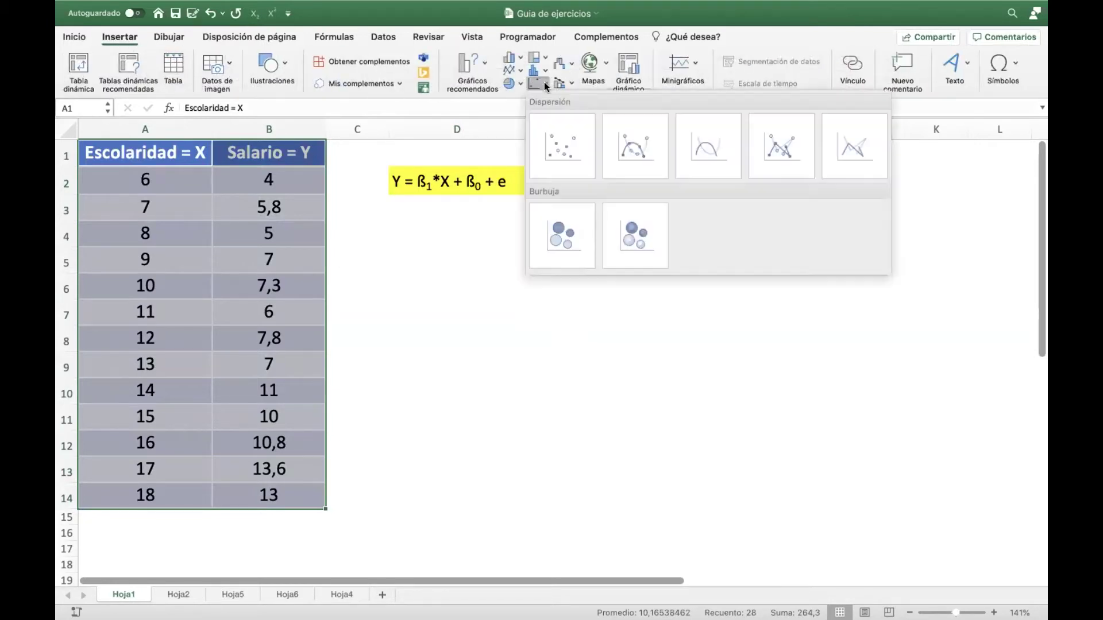
click(562, 147)
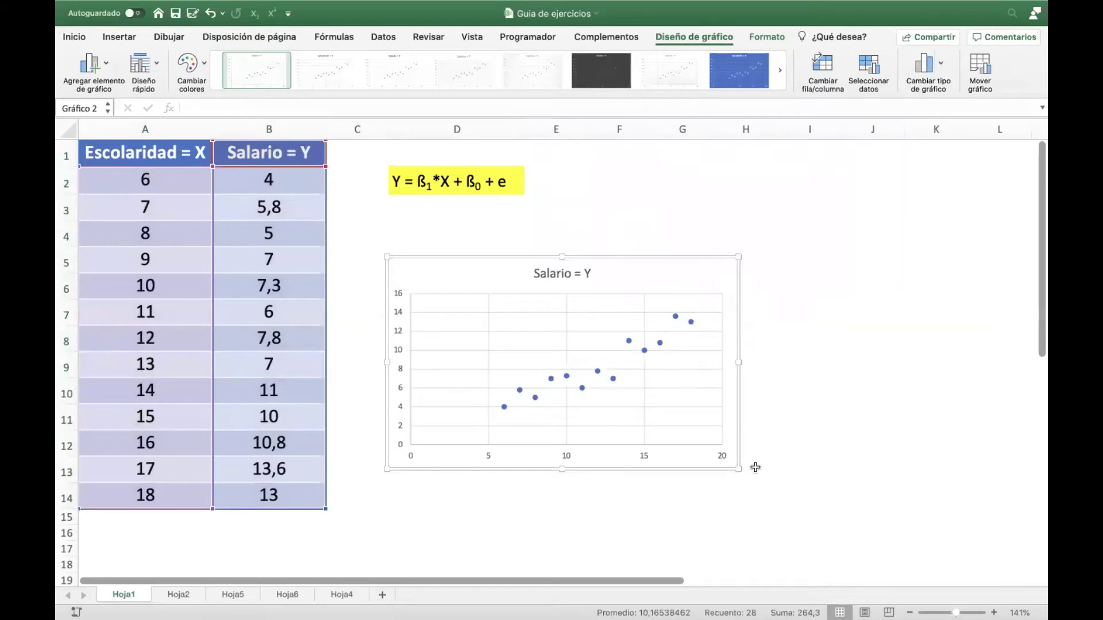
Enlarge the scatter chart to cover about columns D to J and rows 4 to 14, then deselect it.
drag(739, 469, 862, 507)
drag(622, 250, 623, 227)
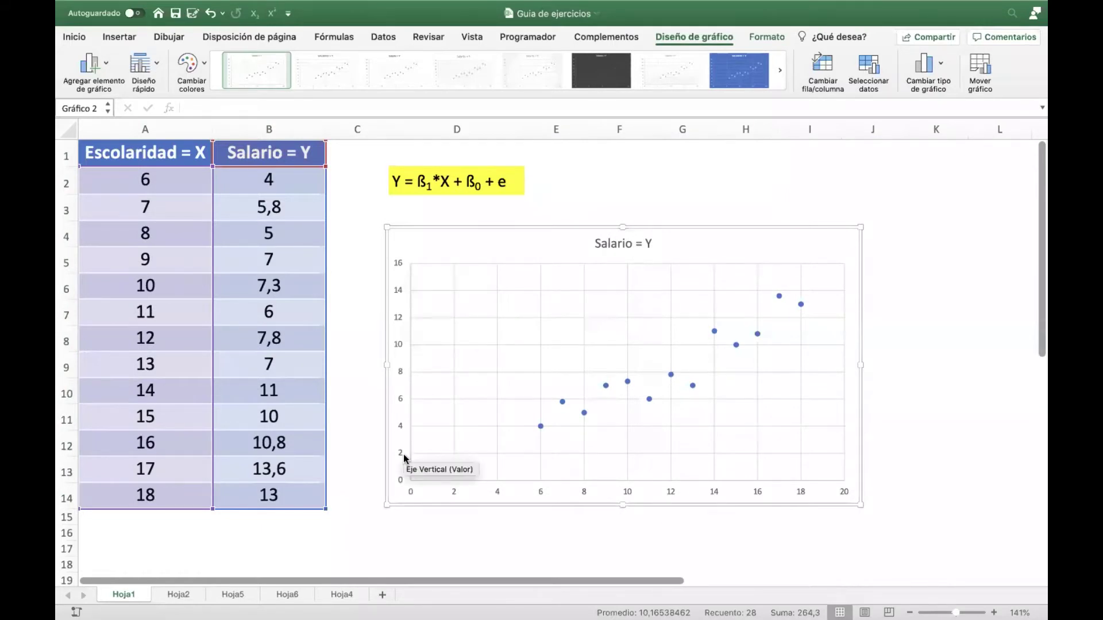
click(536, 545)
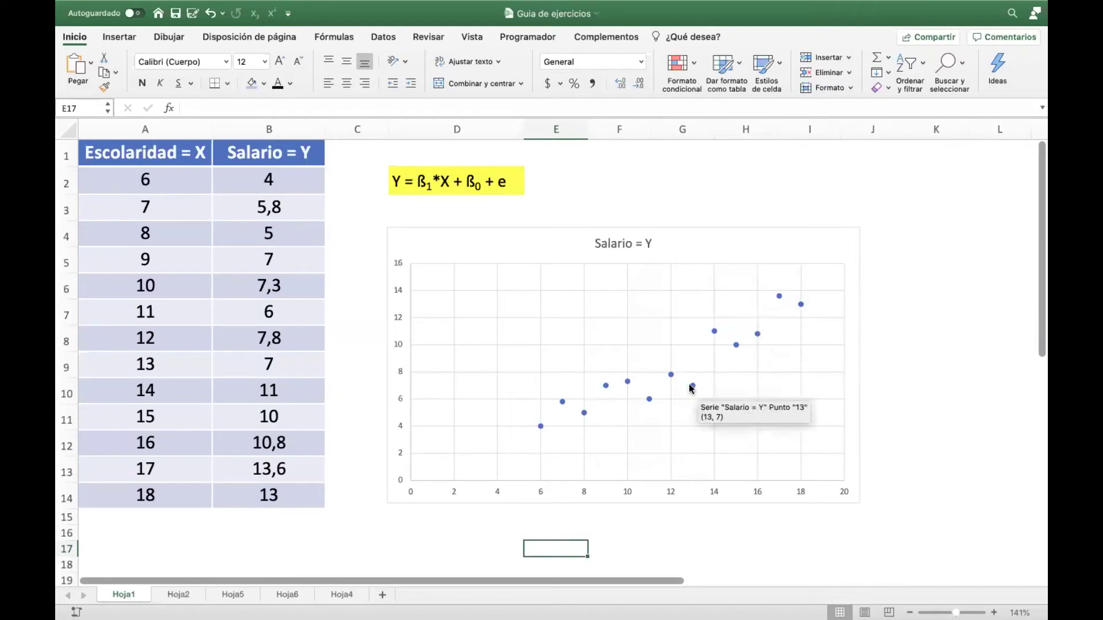
Add a linear trendline with its equation displayed to the Salario series, and place the equation in the plot's upper-left area.
mouse_move(675, 380)
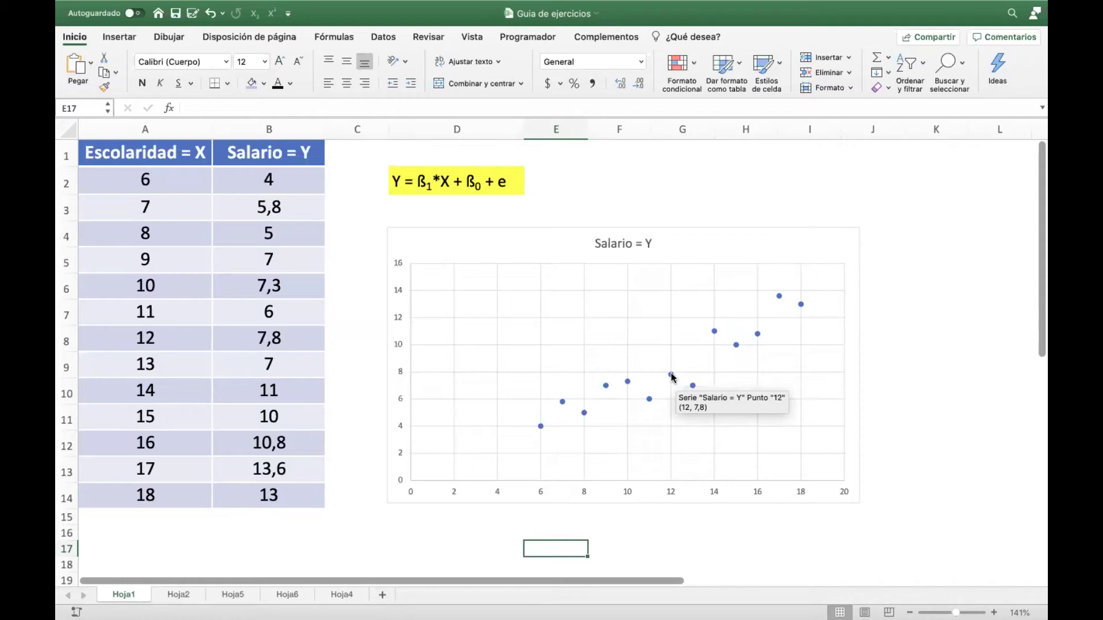
right_click(673, 378)
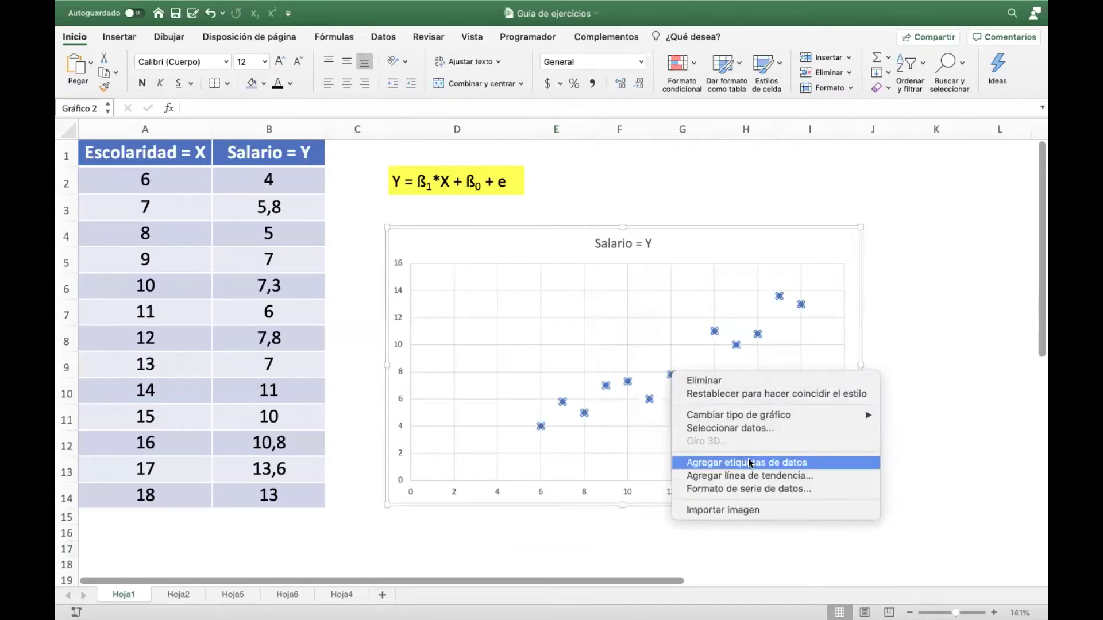
click(774, 477)
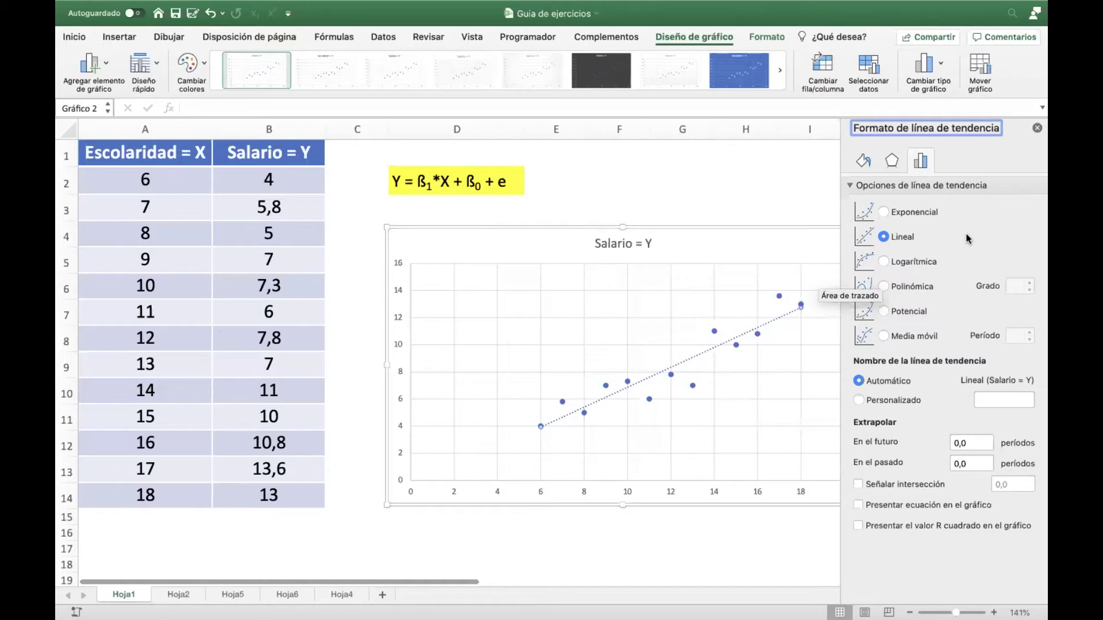
click(858, 504)
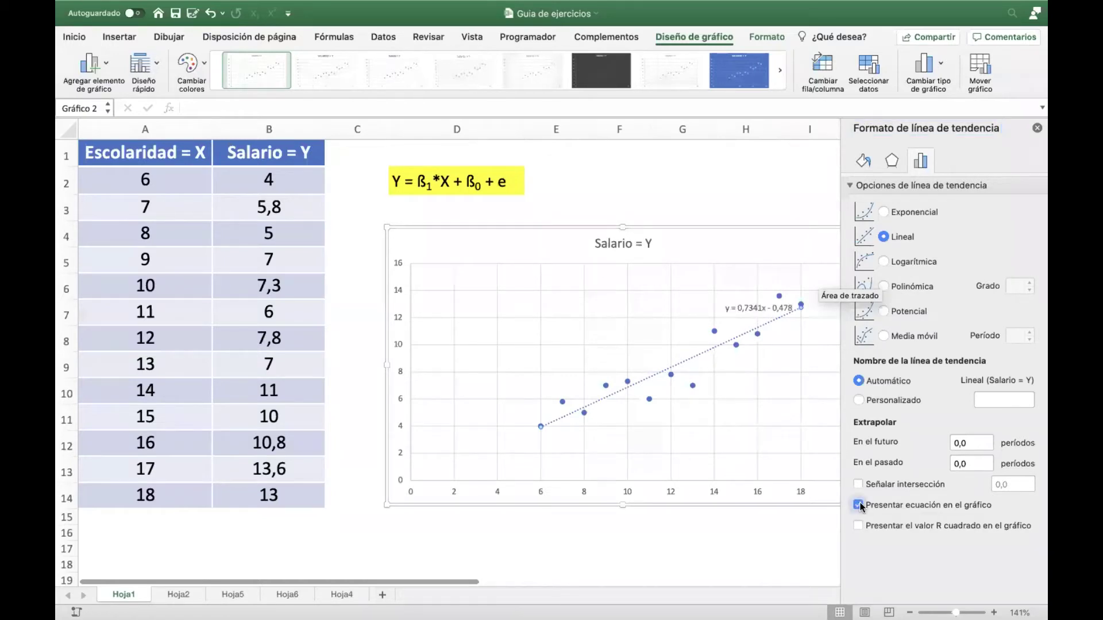
drag(747, 309, 510, 276)
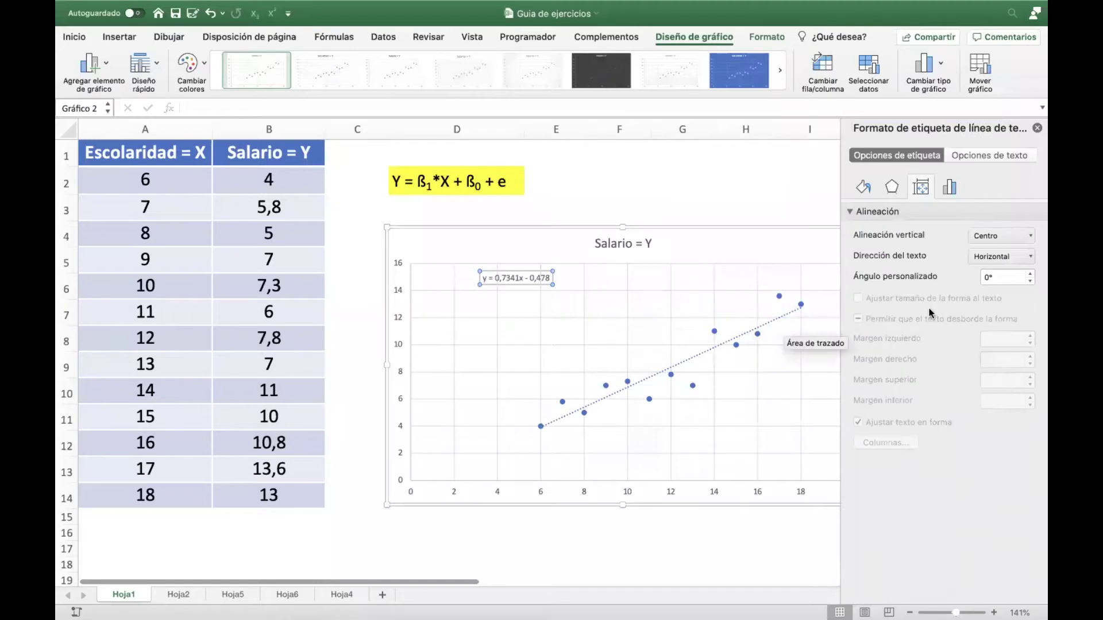
Add another linear trendline to the Salario series displaying only its R-squared value, and place that label below the equation.
click(737, 345)
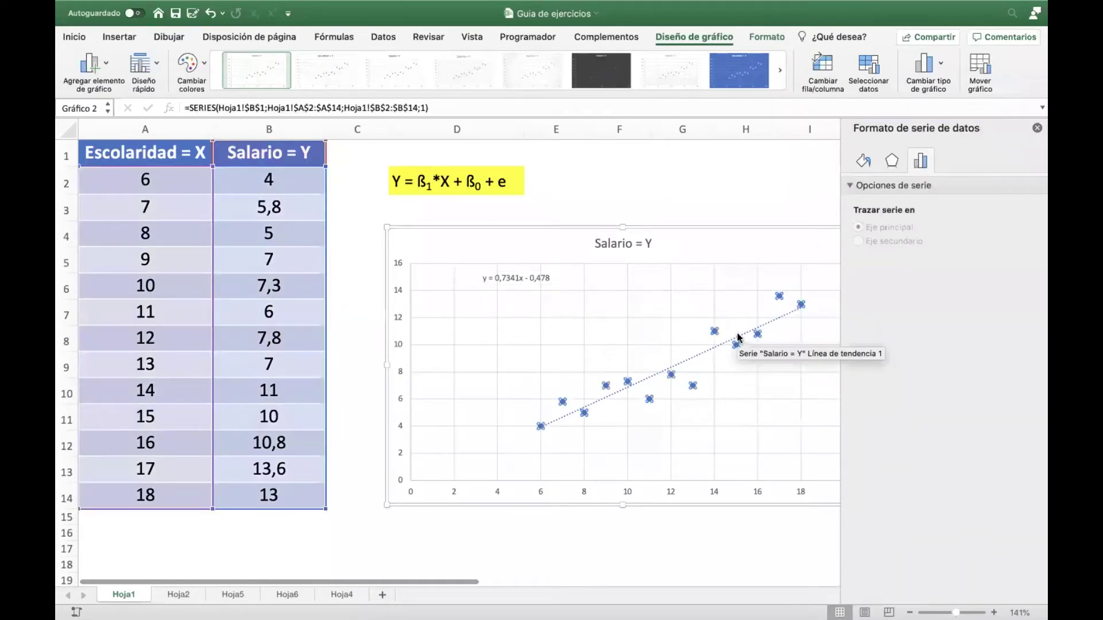
right_click(737, 346)
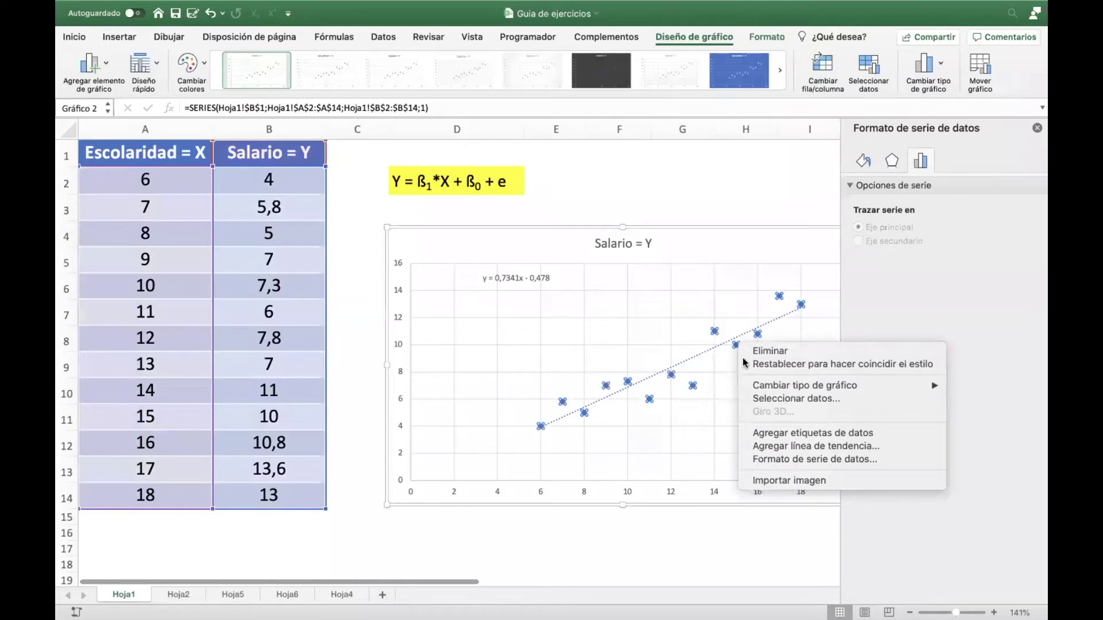
click(815, 452)
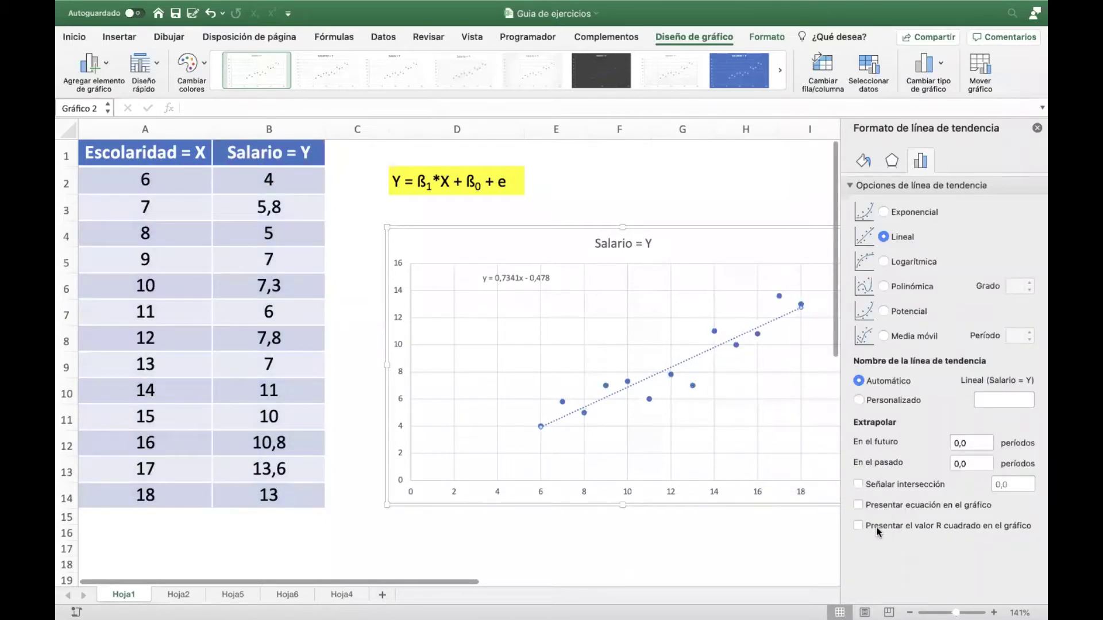
click(858, 526)
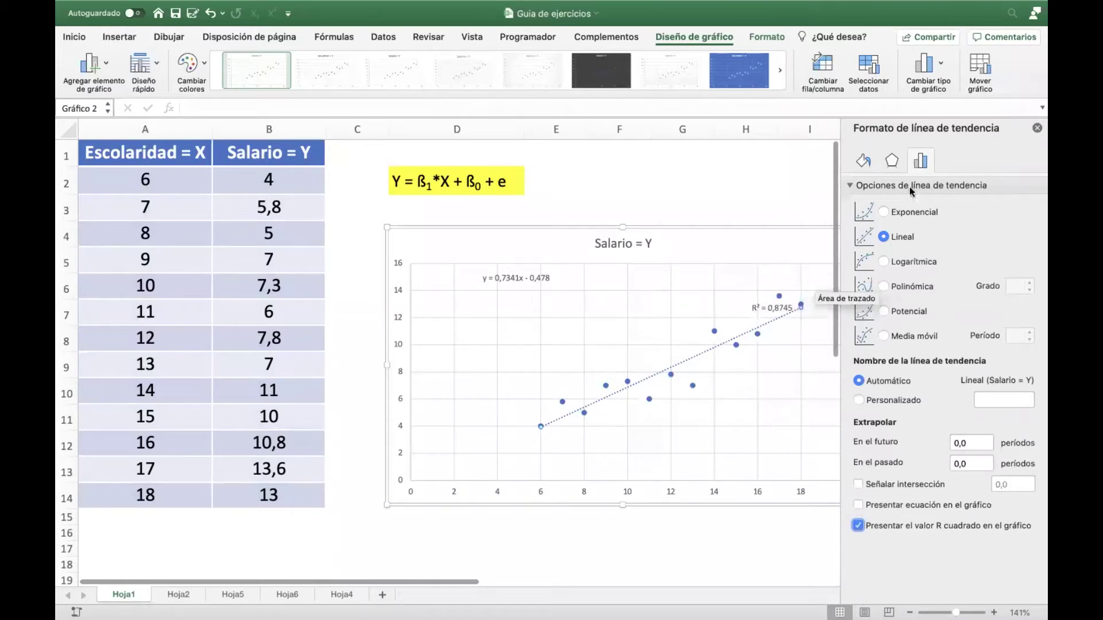
click(1036, 128)
drag(772, 306, 511, 300)
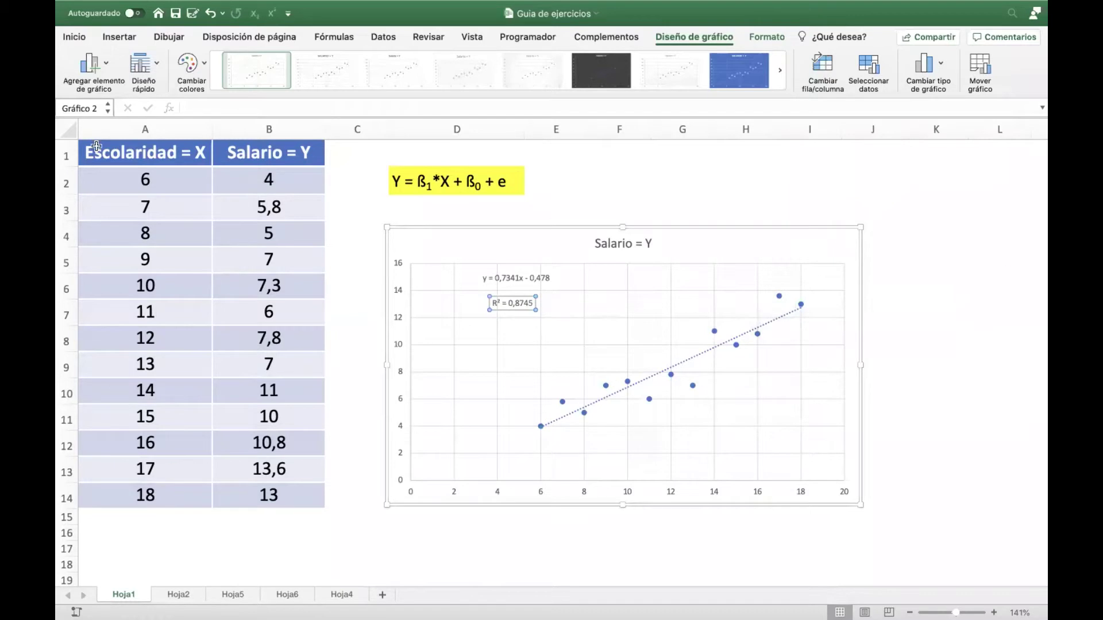
Delete the vertical and horizontal major gridlines from the scatter chart.
drag(148, 155, 243, 495)
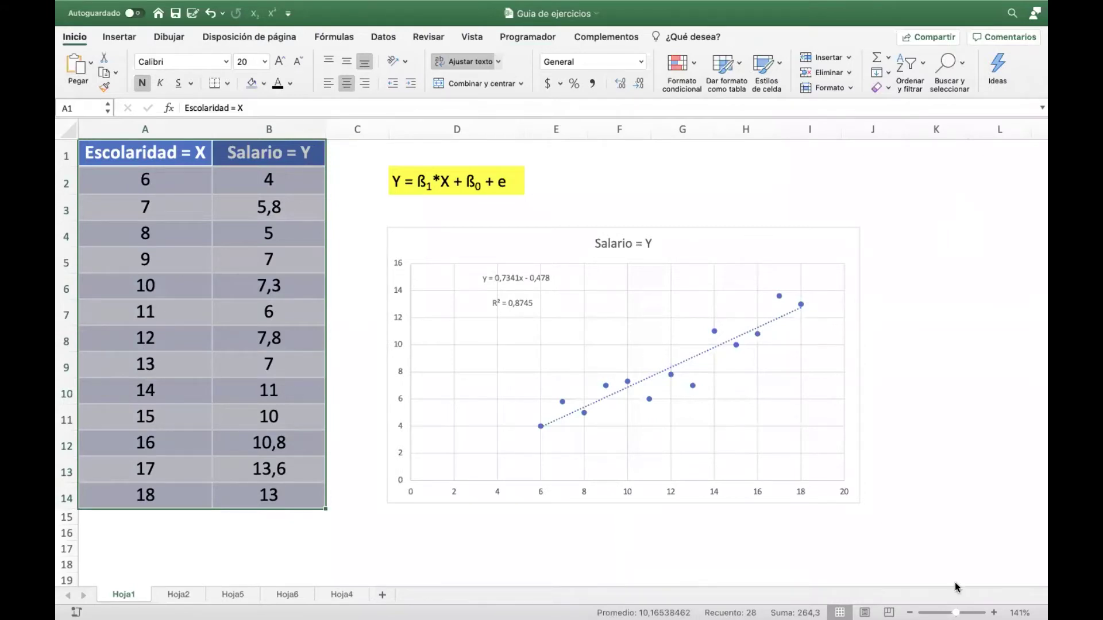
scroll(552, 353, up, 5)
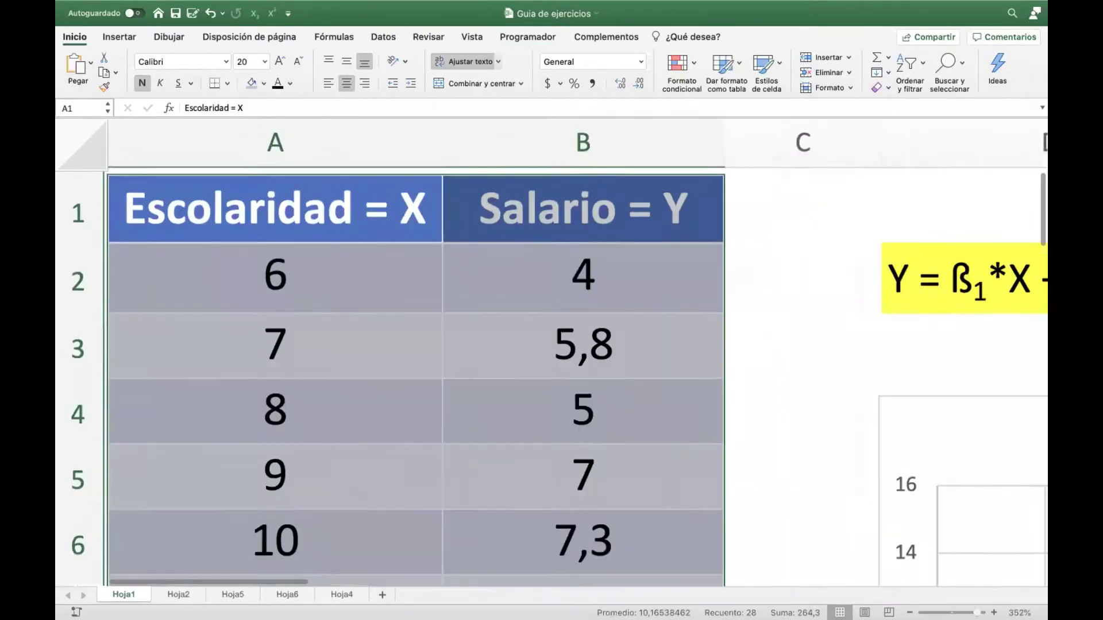
scroll(916, 475, down, 4)
scroll(913, 475, right, 5)
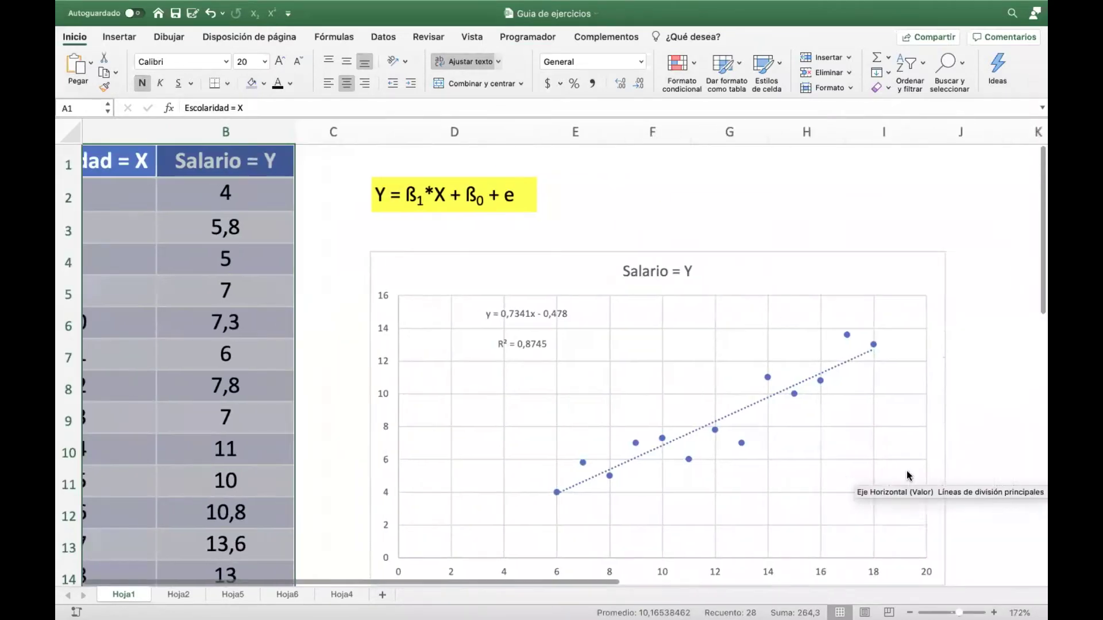
scroll(757, 430, down, 3)
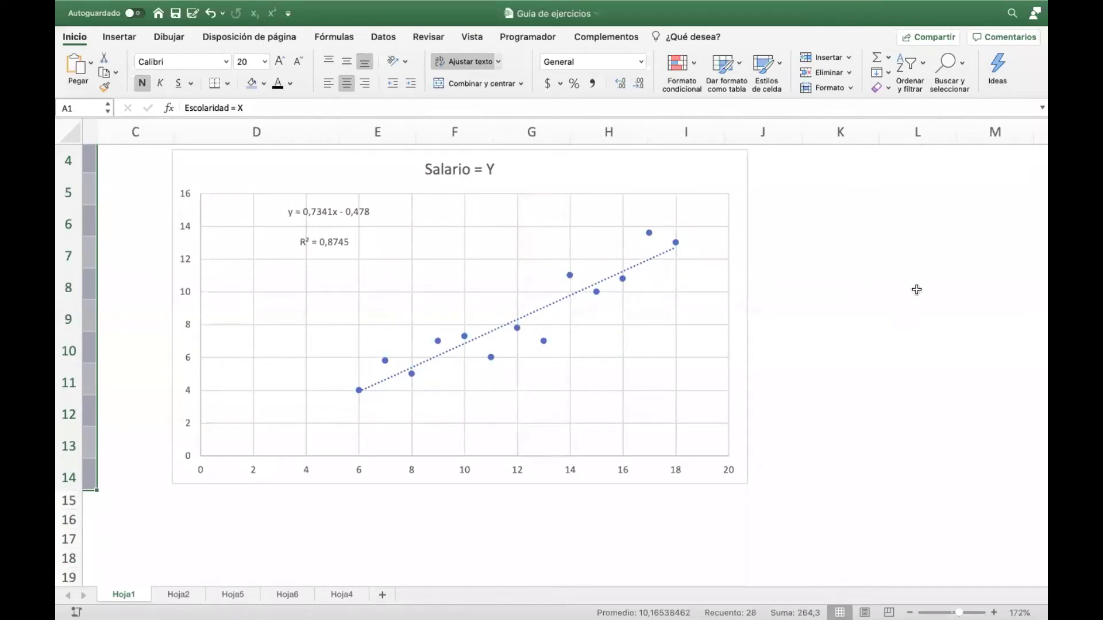
click(344, 213)
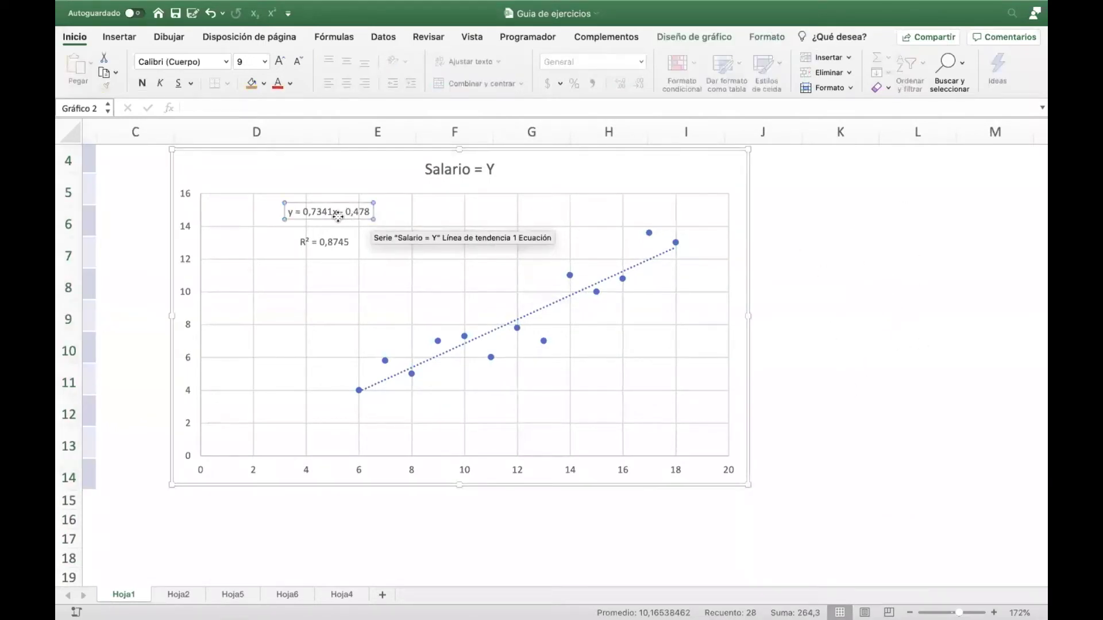
click(306, 270)
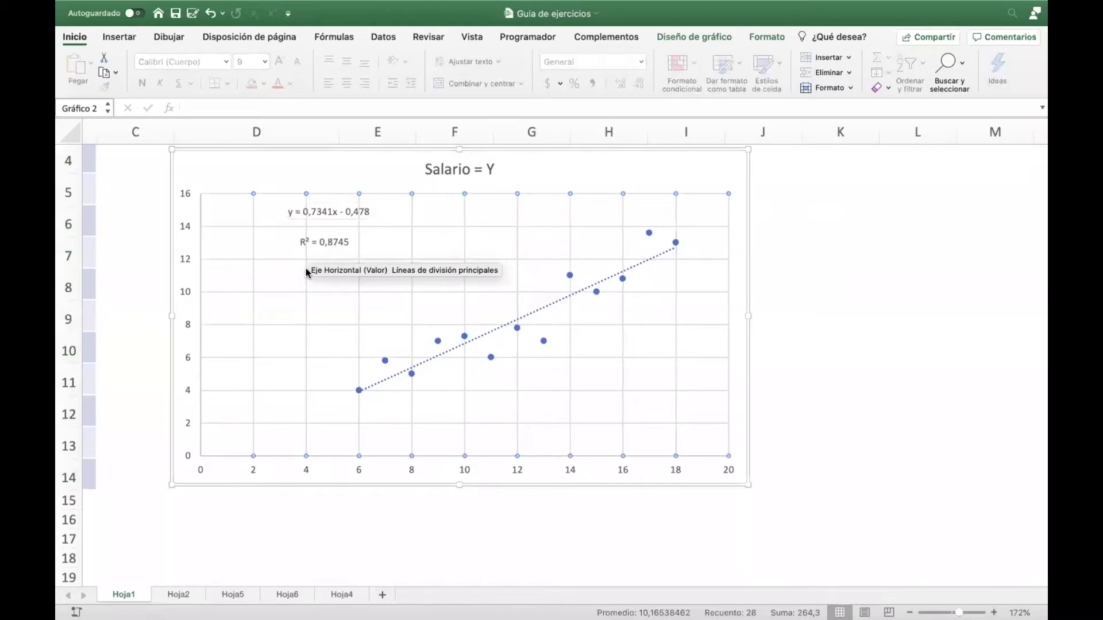
key(Delete)
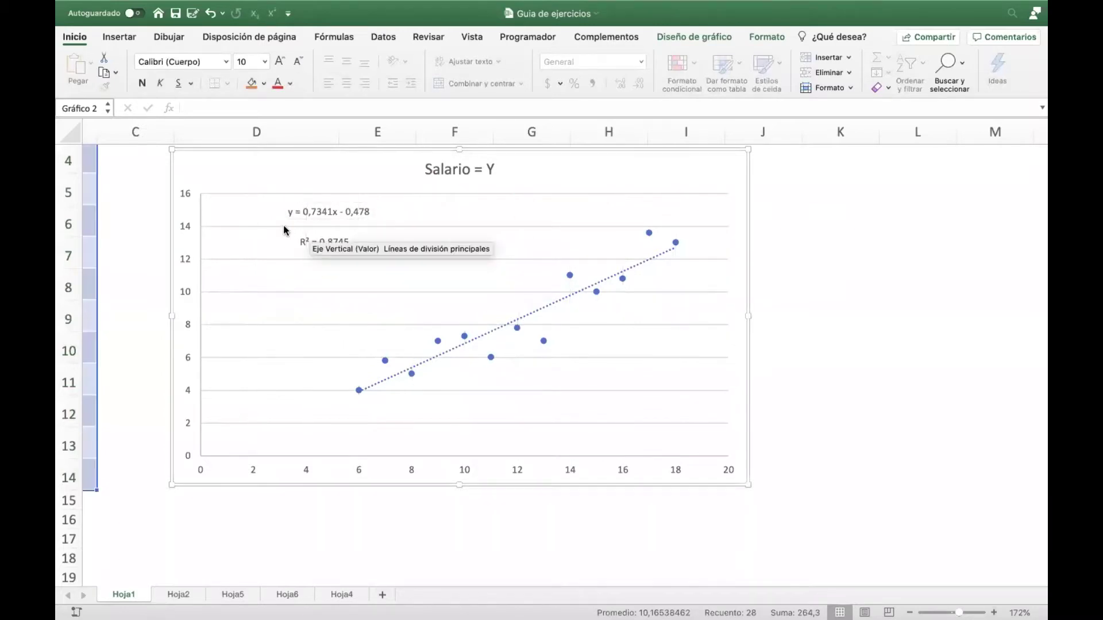
click(284, 229)
key(Delete)
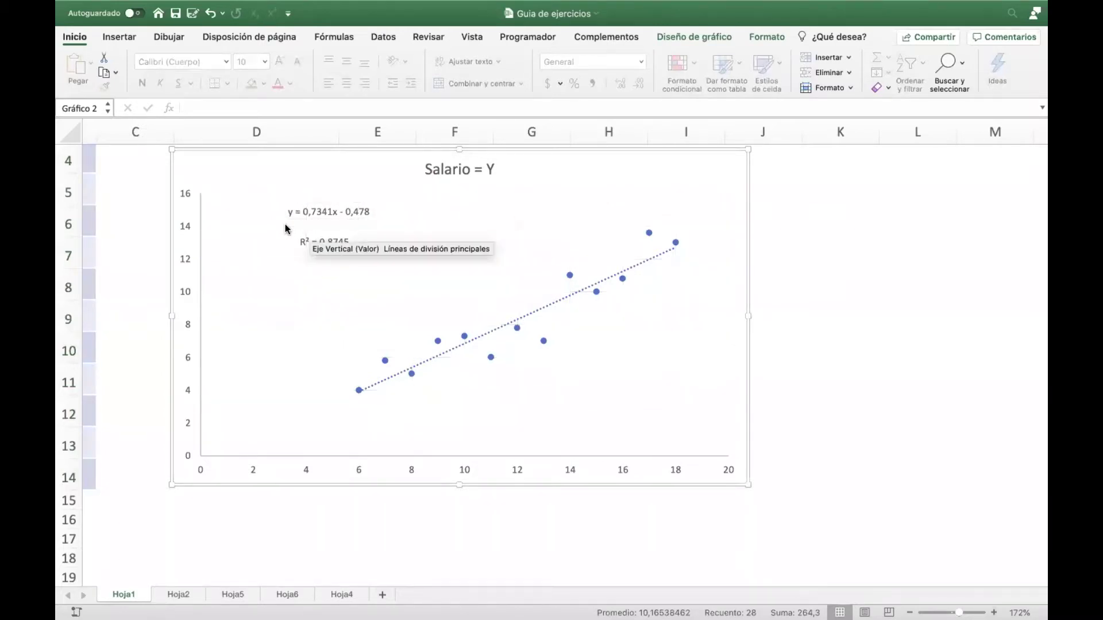
Enlarge the font of the chart's R-squared label by five size increments.
click(305, 242)
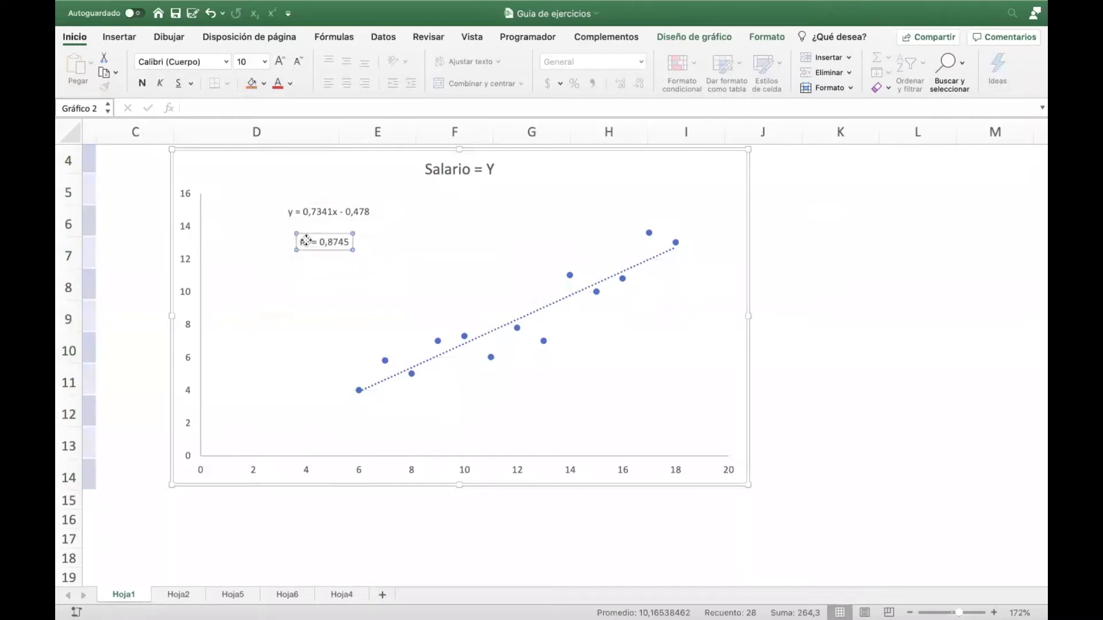
click(280, 61)
click(280, 61)
click(279, 61)
click(280, 61)
click(279, 61)
Enlarge the trendline equation's font by five size increments and place it above the R-squared label in the plot's upper-left area.
click(336, 211)
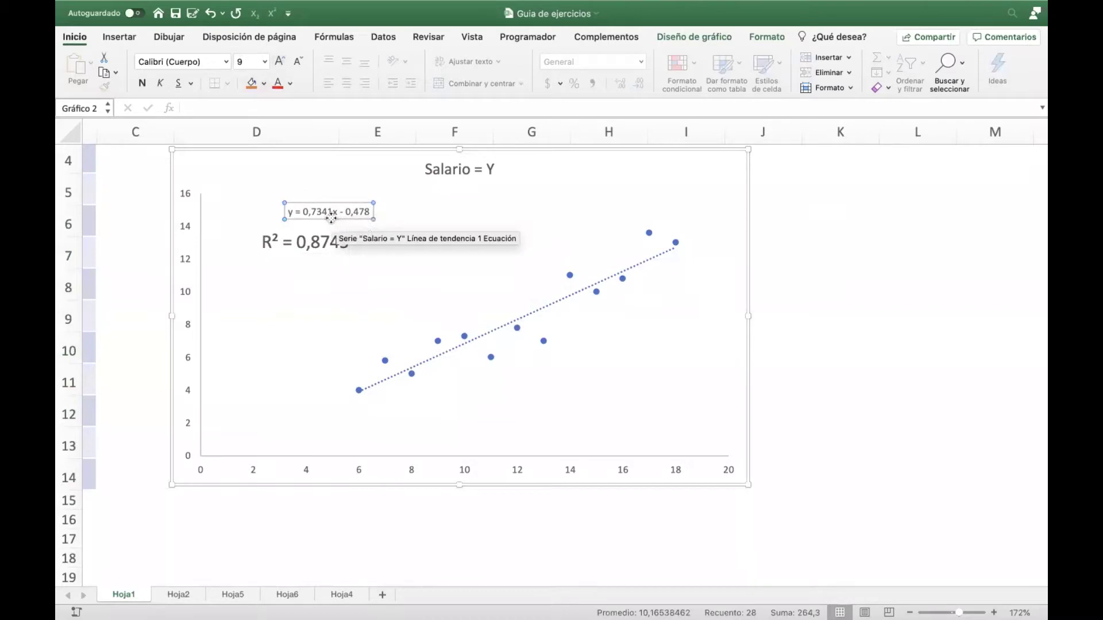
drag(462, 238, 466, 239)
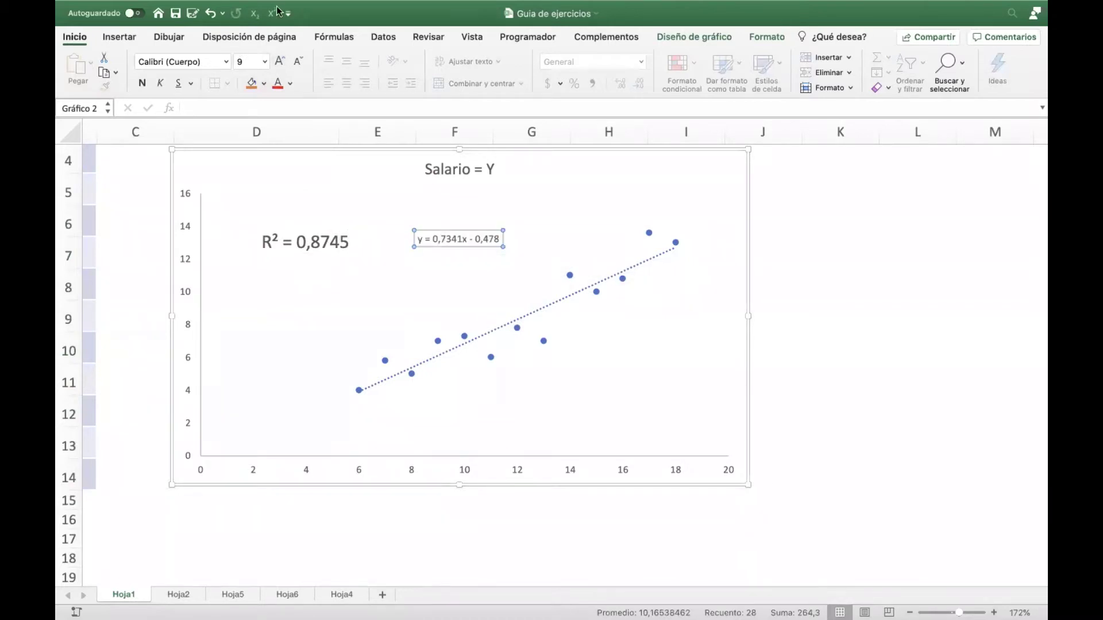
click(280, 61)
click(280, 61)
click(280, 61)
click(280, 61)
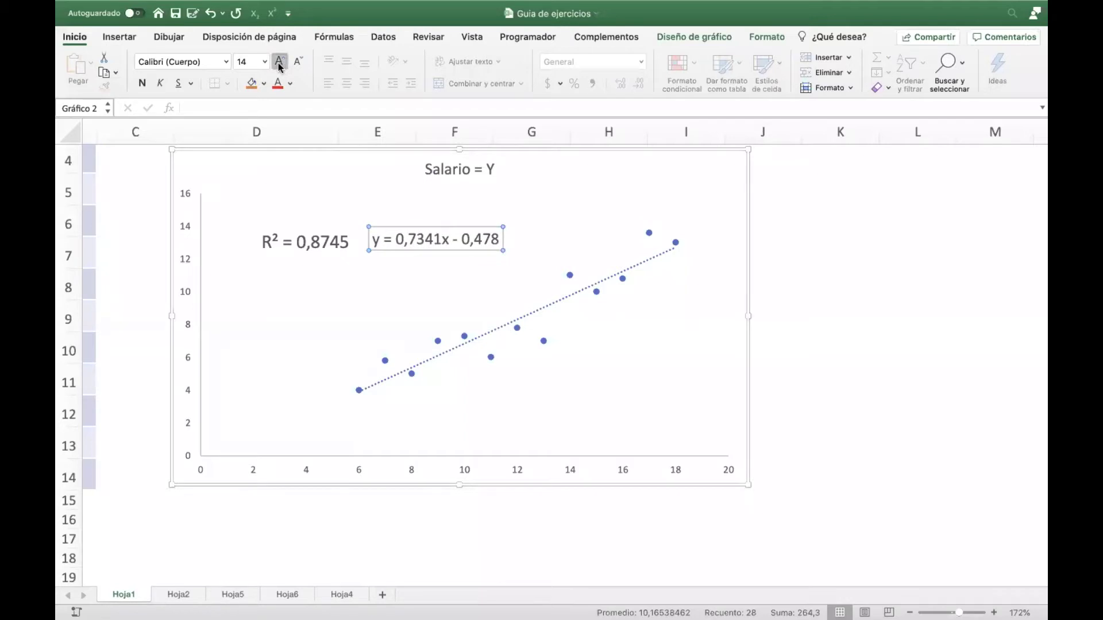
click(280, 60)
drag(433, 252, 328, 209)
click(841, 253)
scroll(840, 259, left, 2)
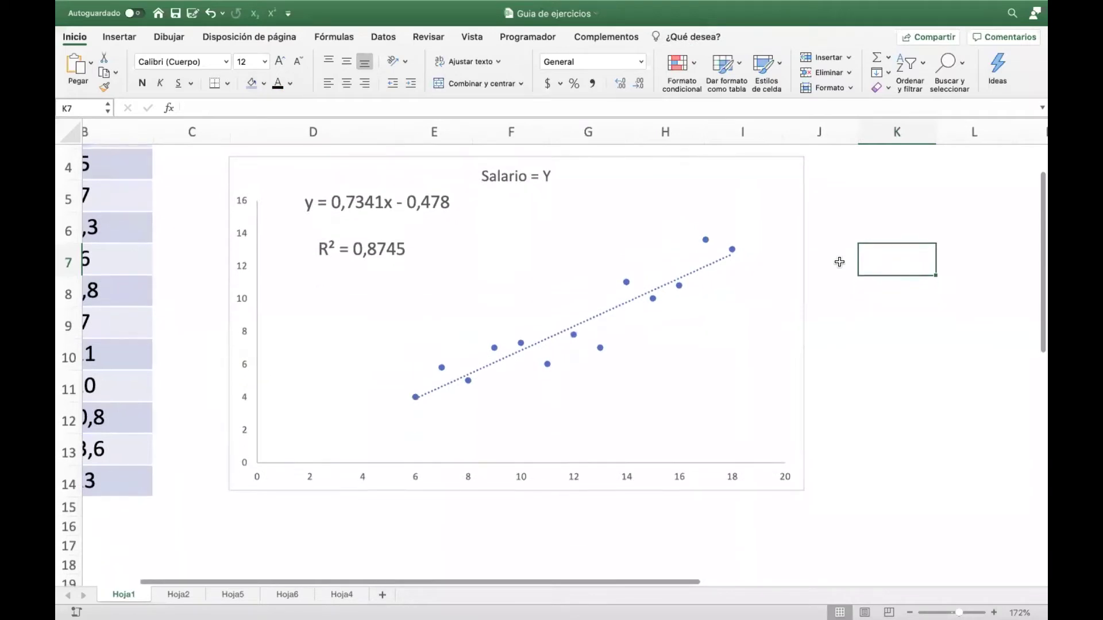
Make the scatter chart's title bold, then deselect the chart.
click(535, 183)
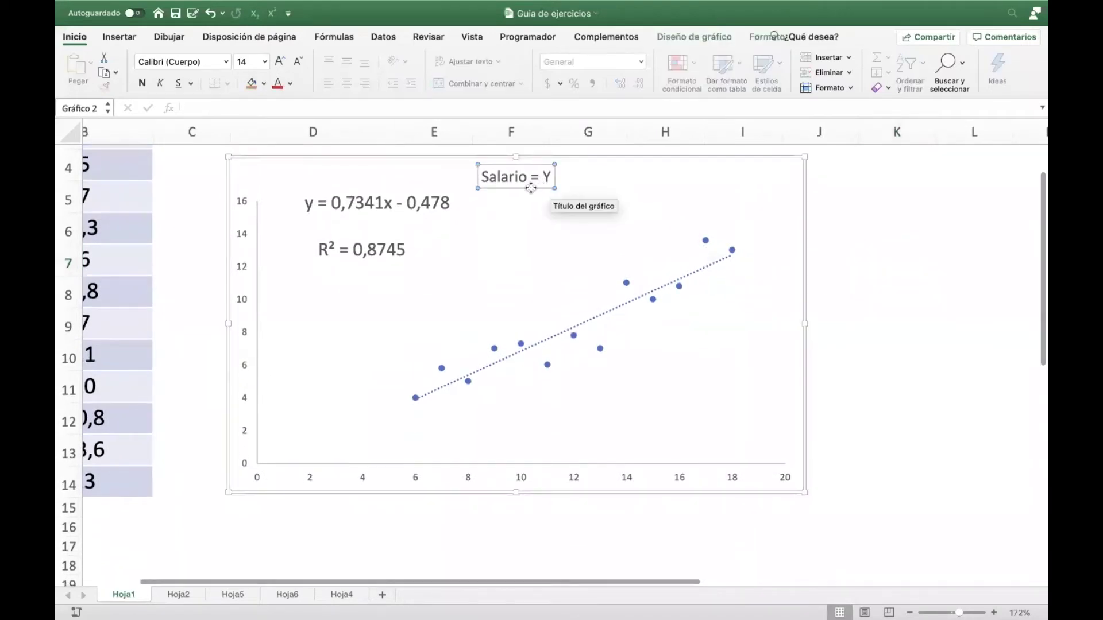
click(923, 219)
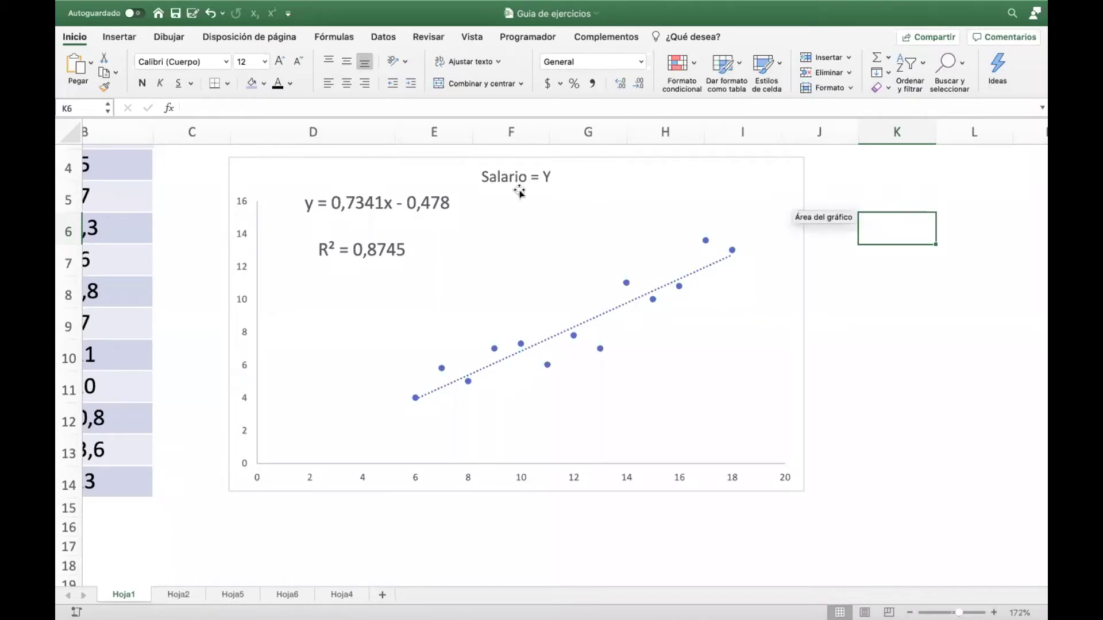
click(492, 181)
click(142, 82)
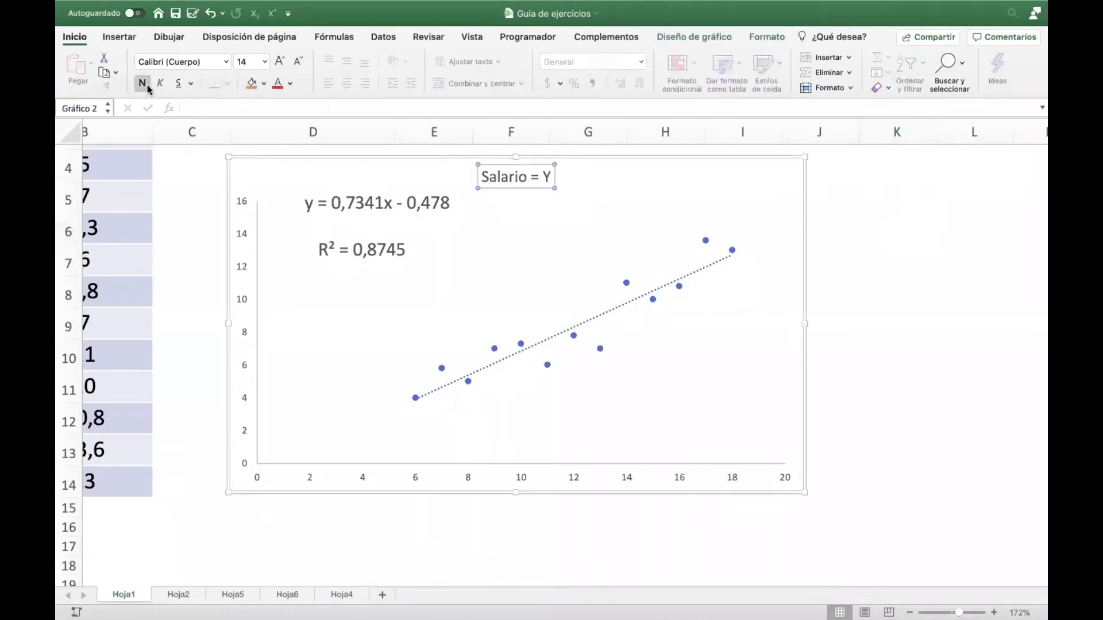
scroll(251, 191, left, 2)
scroll(251, 193, left, 3)
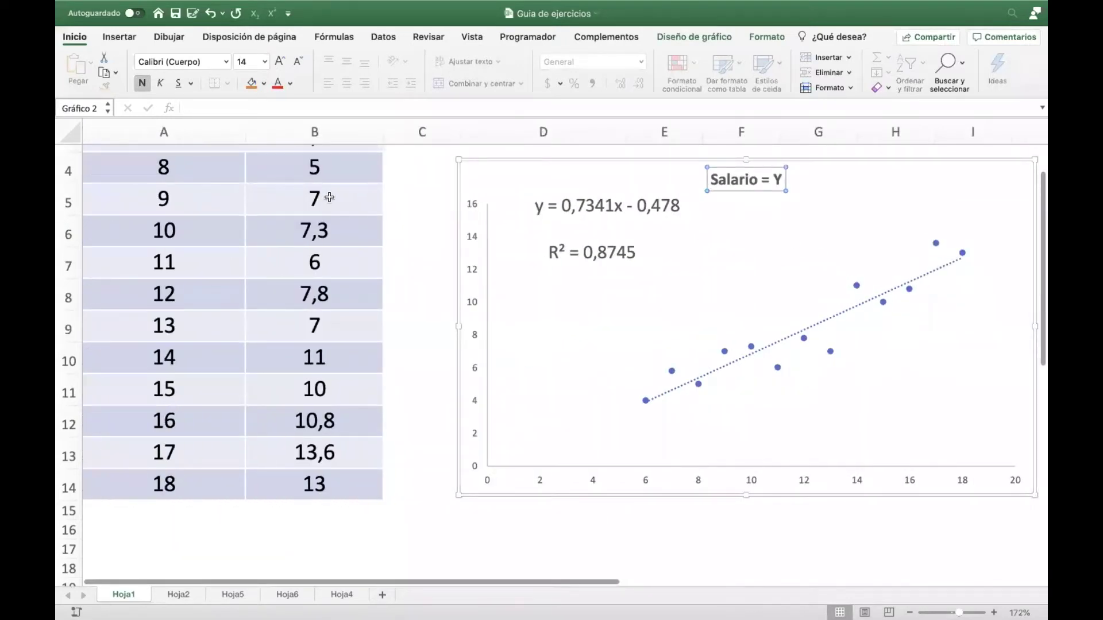
scroll(322, 197, right, 4)
click(938, 253)
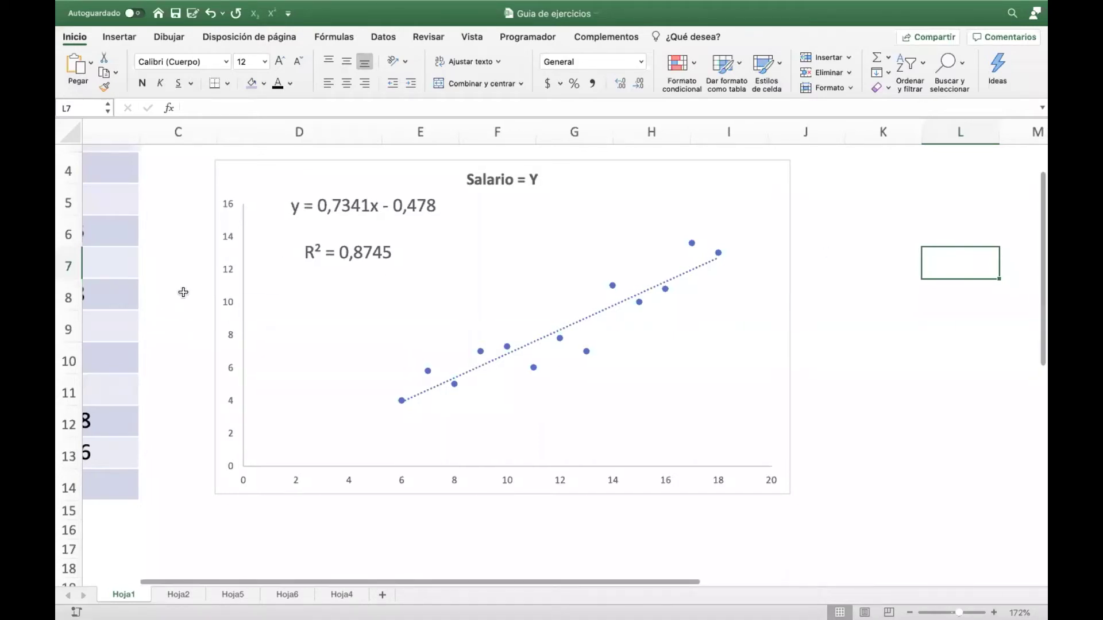
Delete the existing scatter chart of Salario against Escolaridad from the sheet.
scroll(182, 291, left, 5)
click(457, 178)
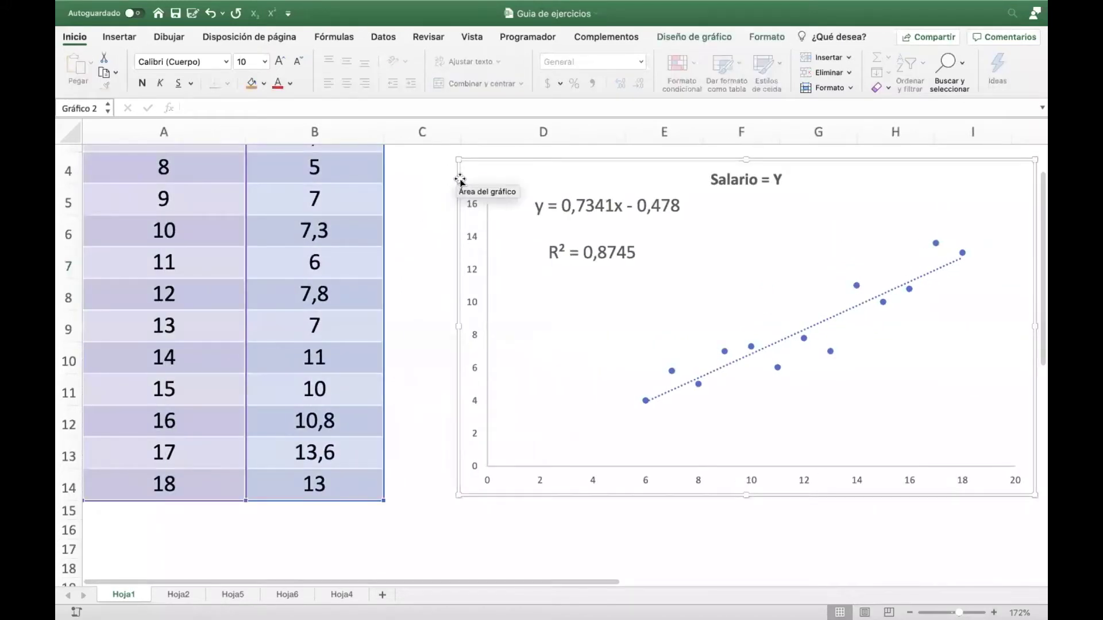
key(Delete)
Insert a scatter chart with markers only from the Escolaridad and Salario data in A1:B14.
scroll(411, 221, up, 4)
drag(172, 162, 319, 546)
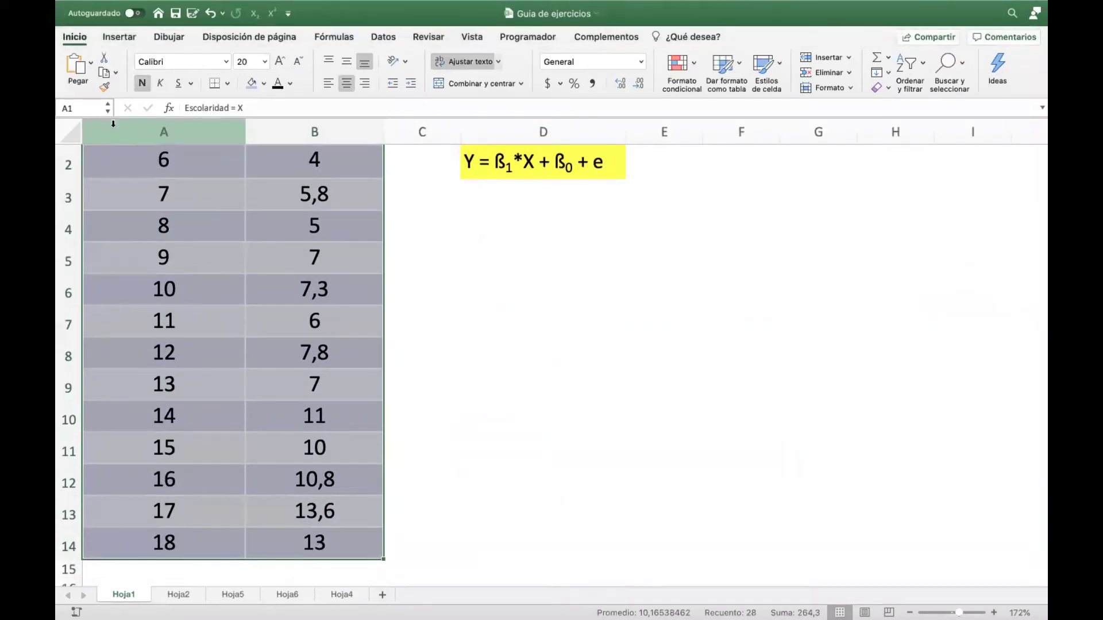
click(118, 38)
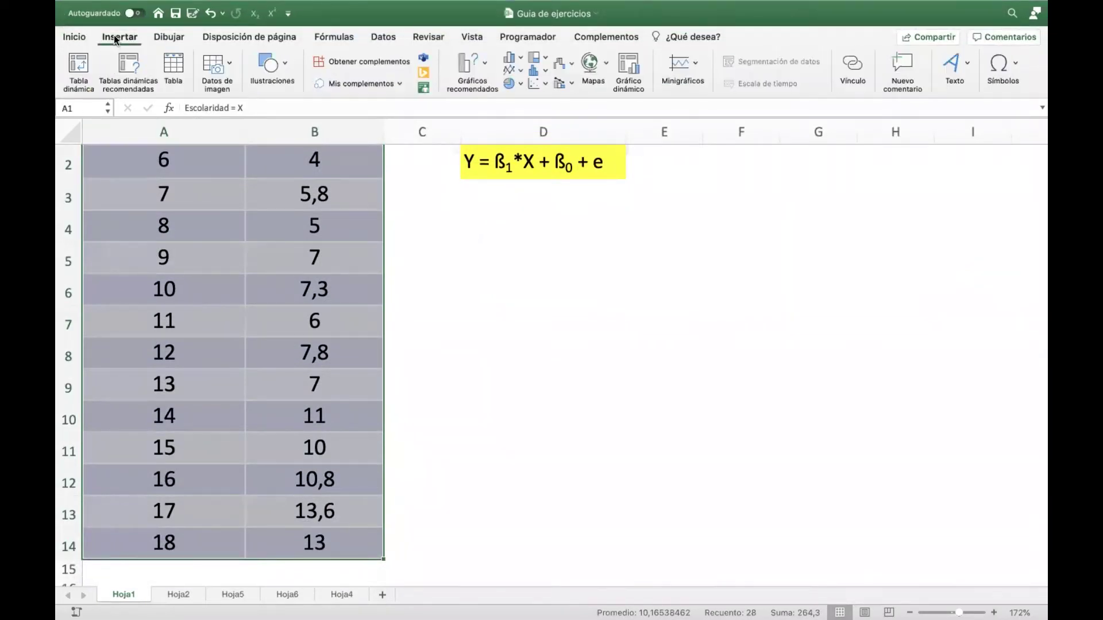
click(545, 85)
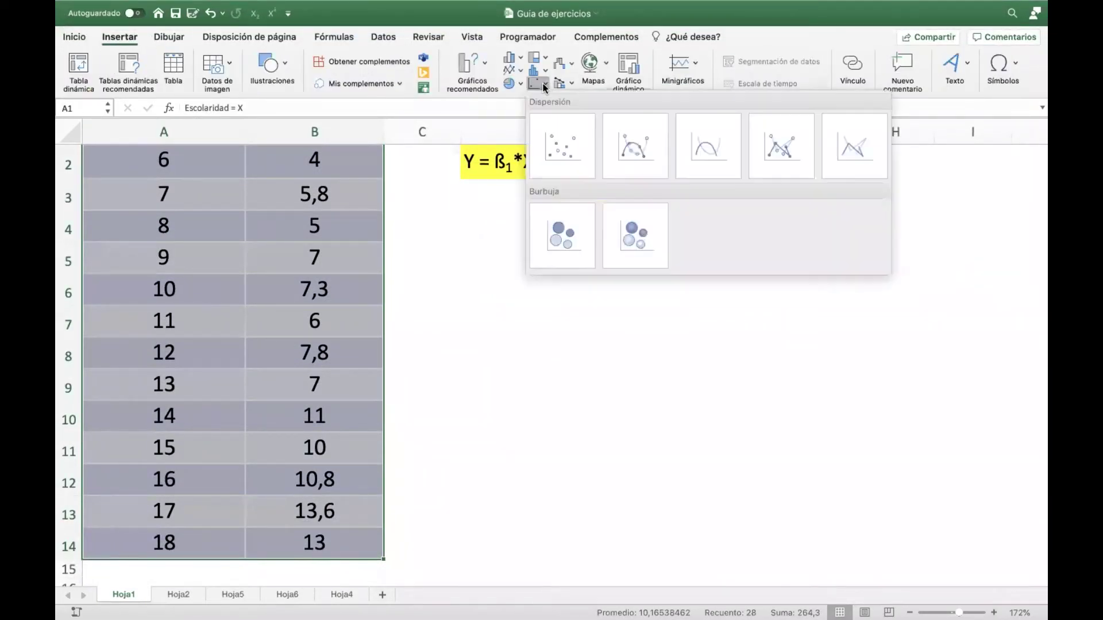
click(562, 152)
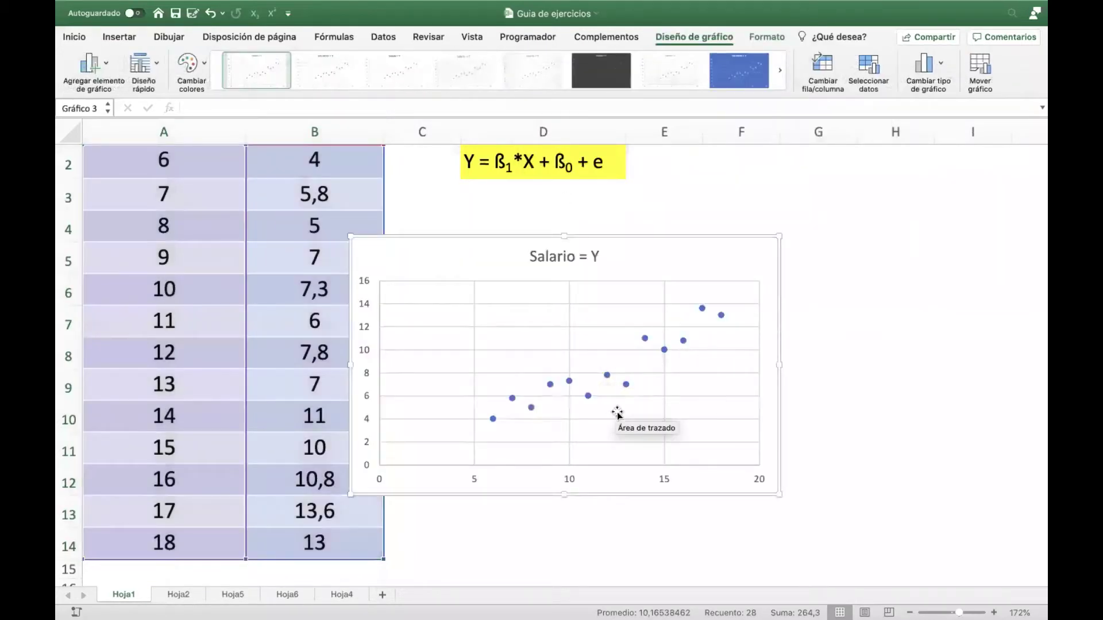
Add a linear trendline to the Salario series, displaying both its equation and R-squared value on the chart.
mouse_move(610, 379)
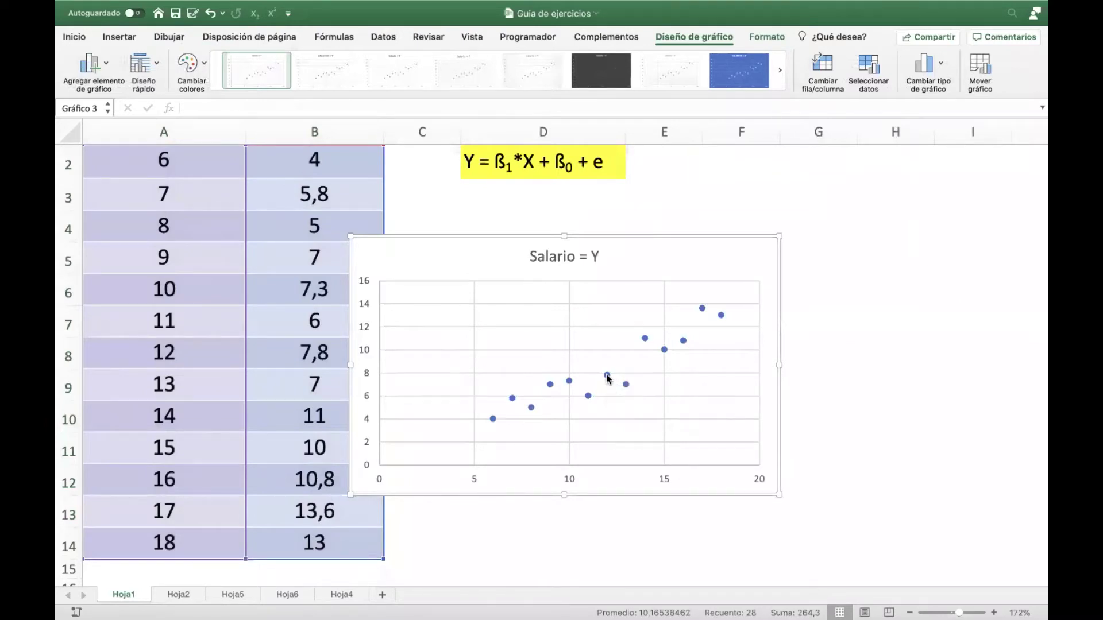
click(608, 376)
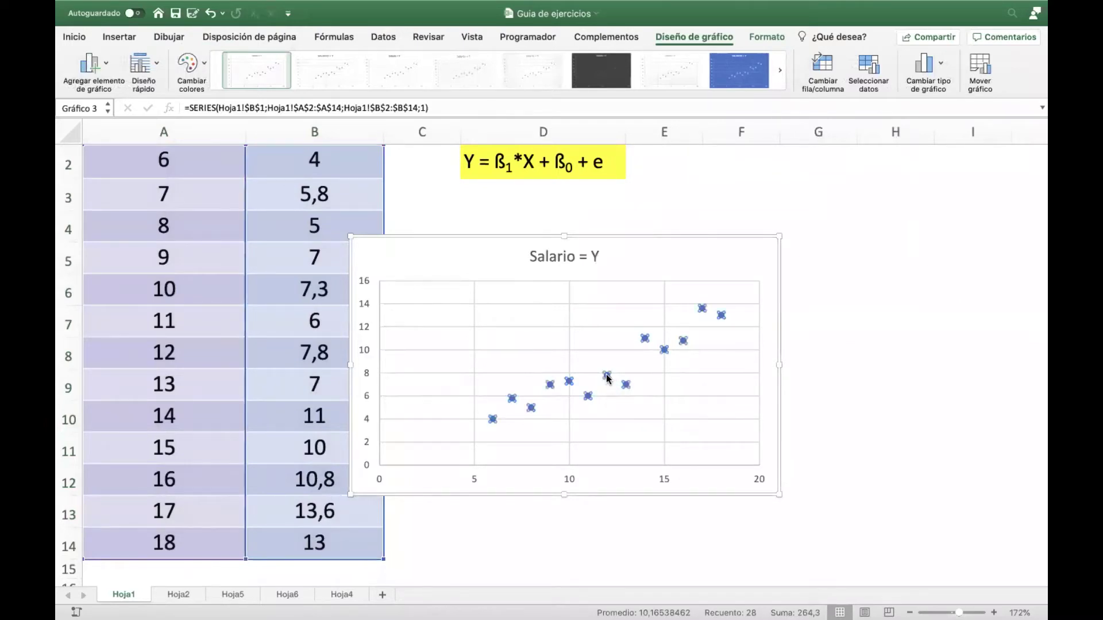
right_click(607, 378)
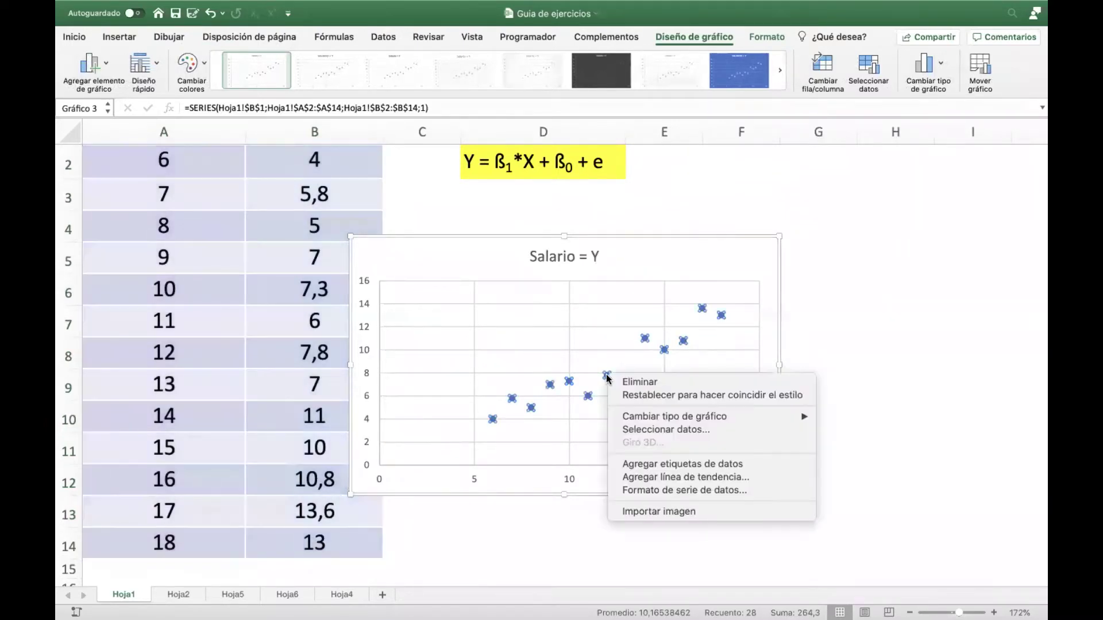
click(672, 478)
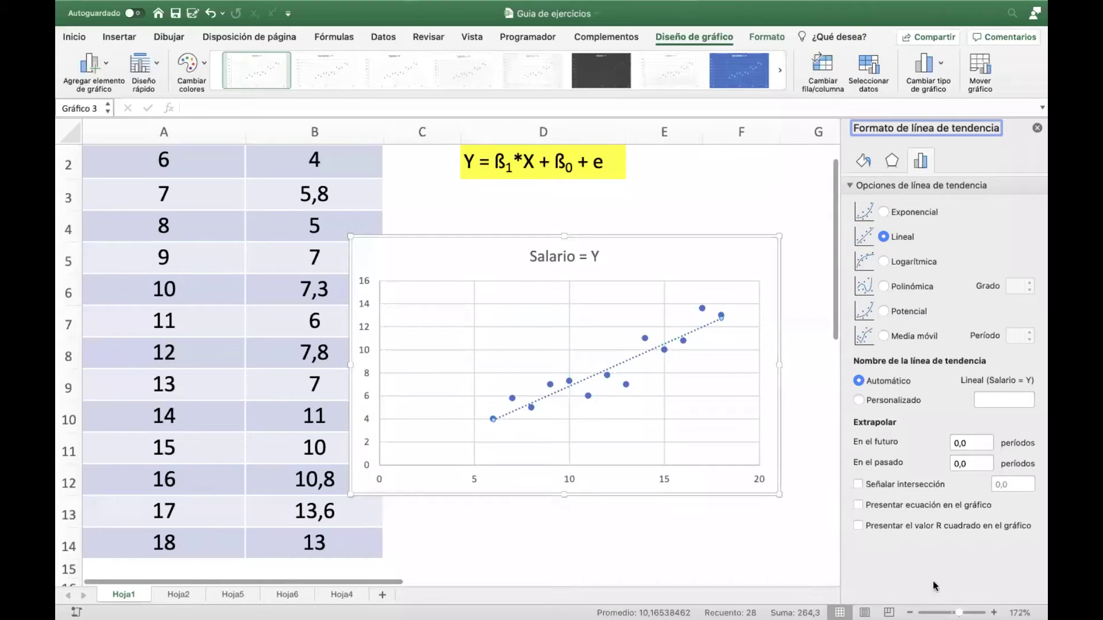
click(859, 505)
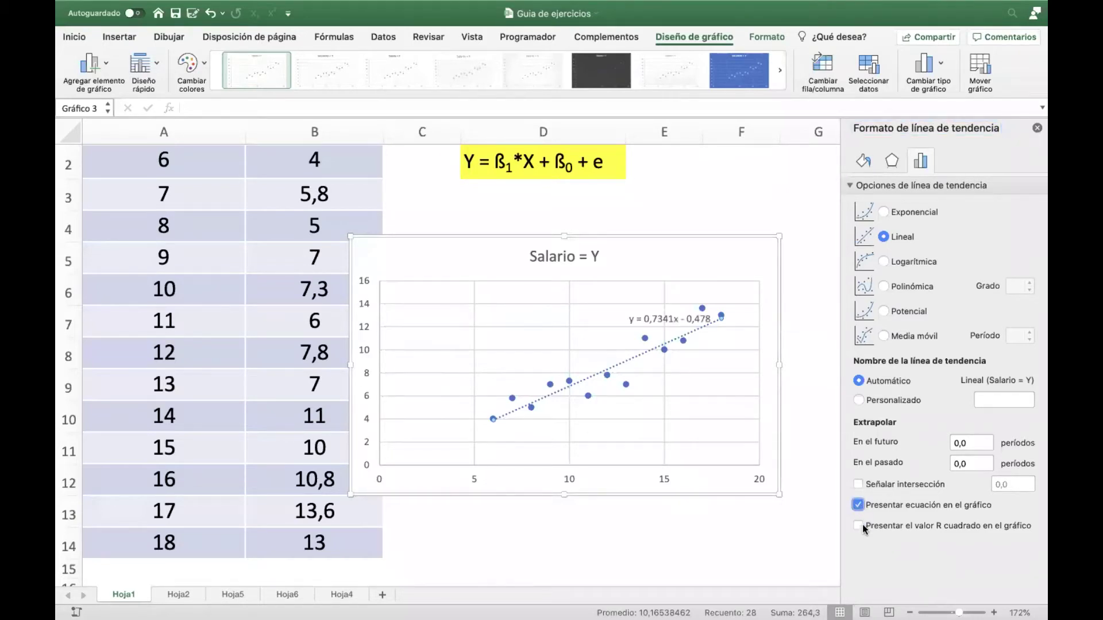
click(859, 525)
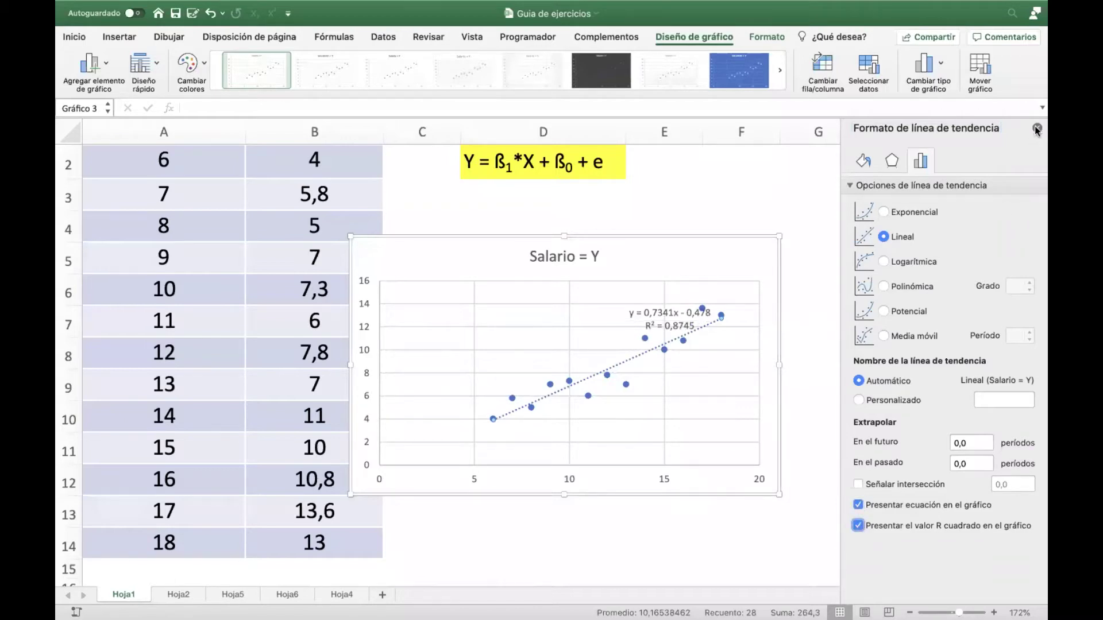
click(1037, 129)
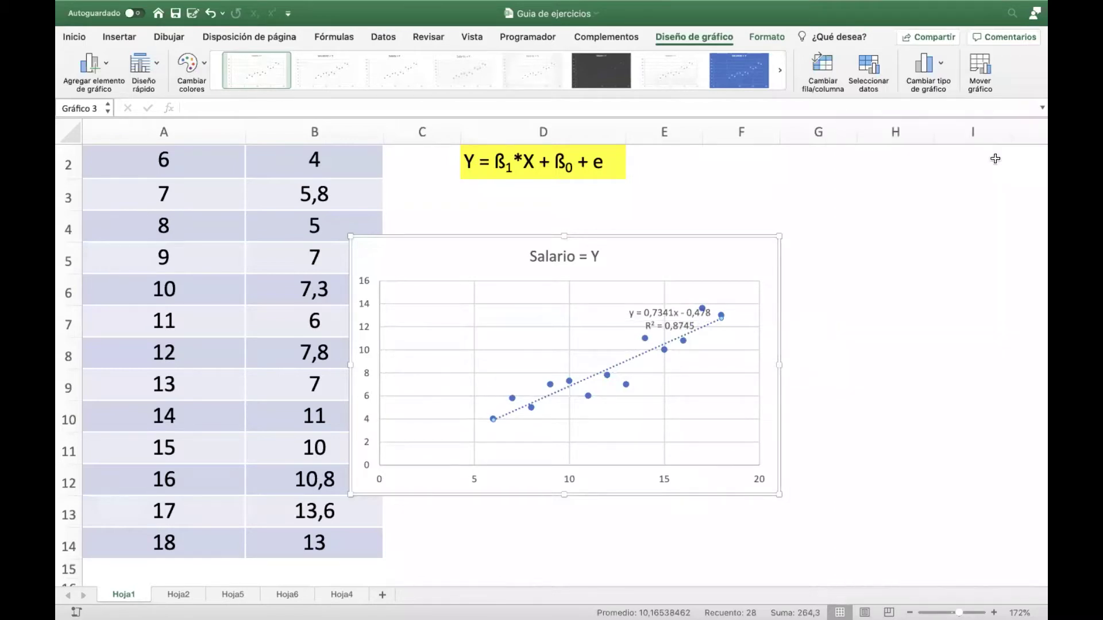
Move the scatter chart clear of the data table, below the yellow model equation, and delete its major gridlines.
drag(611, 254, 703, 227)
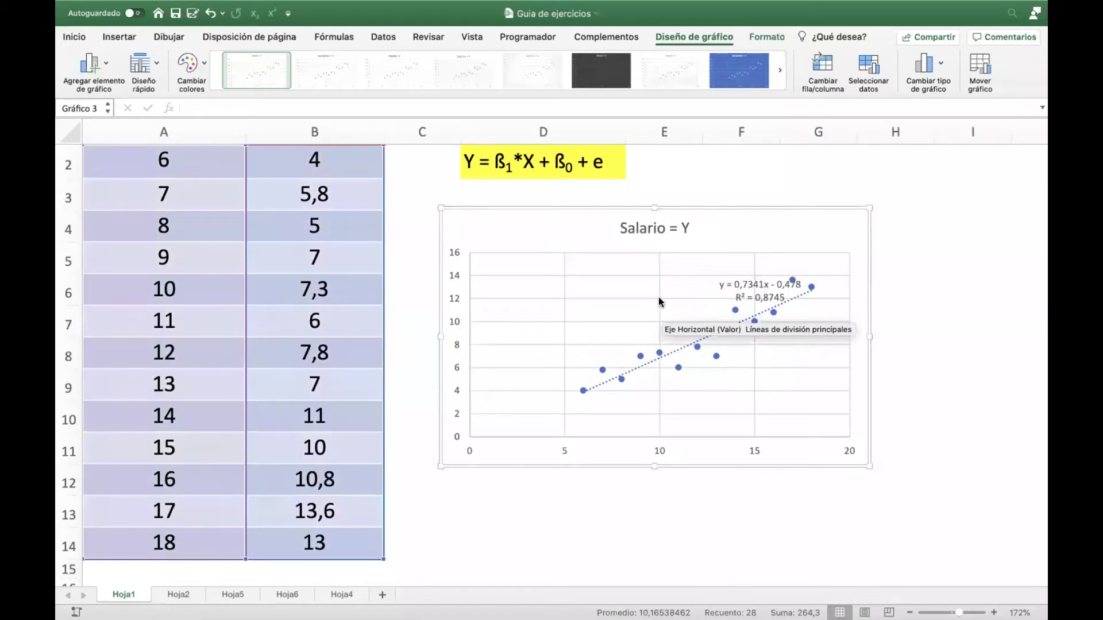
click(602, 275)
key(Delete)
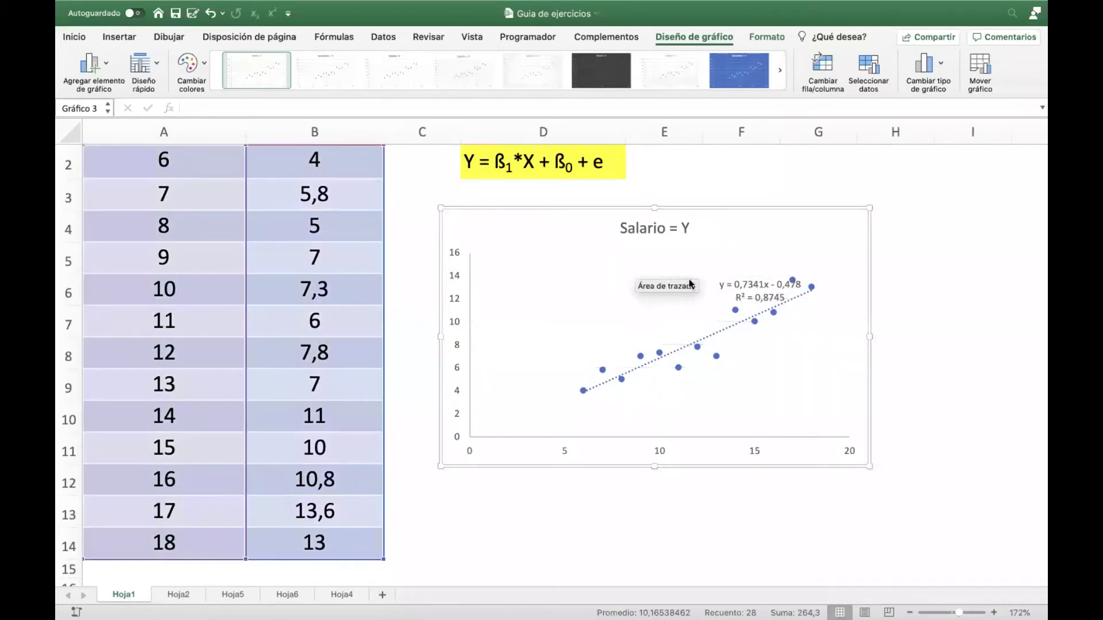
Place the combined equation and R-squared label in the plot's upper-left area with font size 14, then deselect the chart.
drag(731, 283, 531, 266)
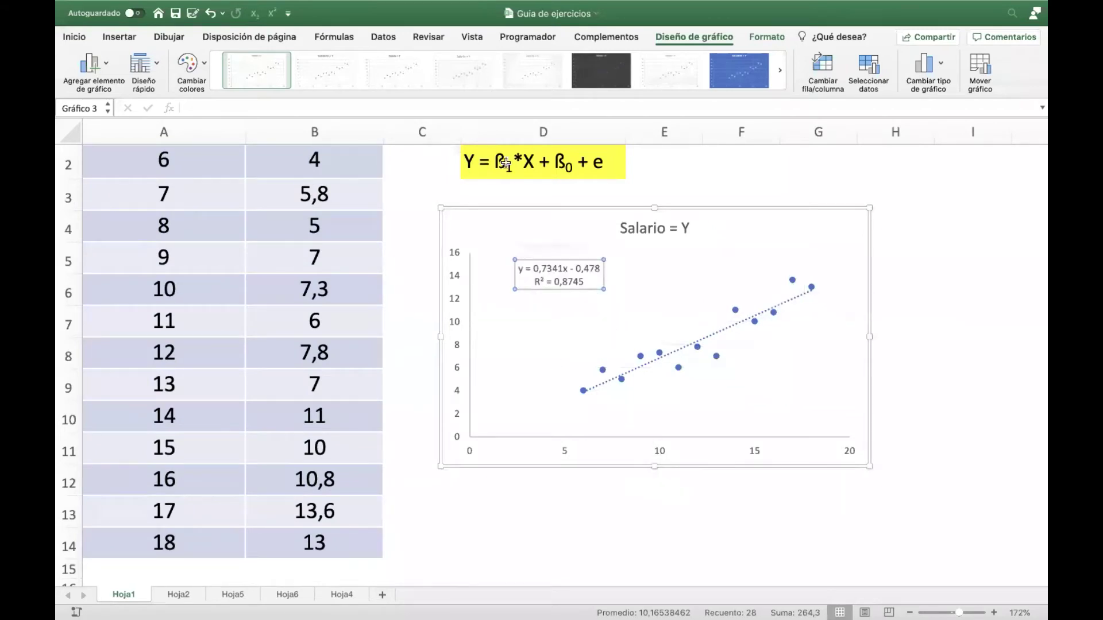
click(85, 37)
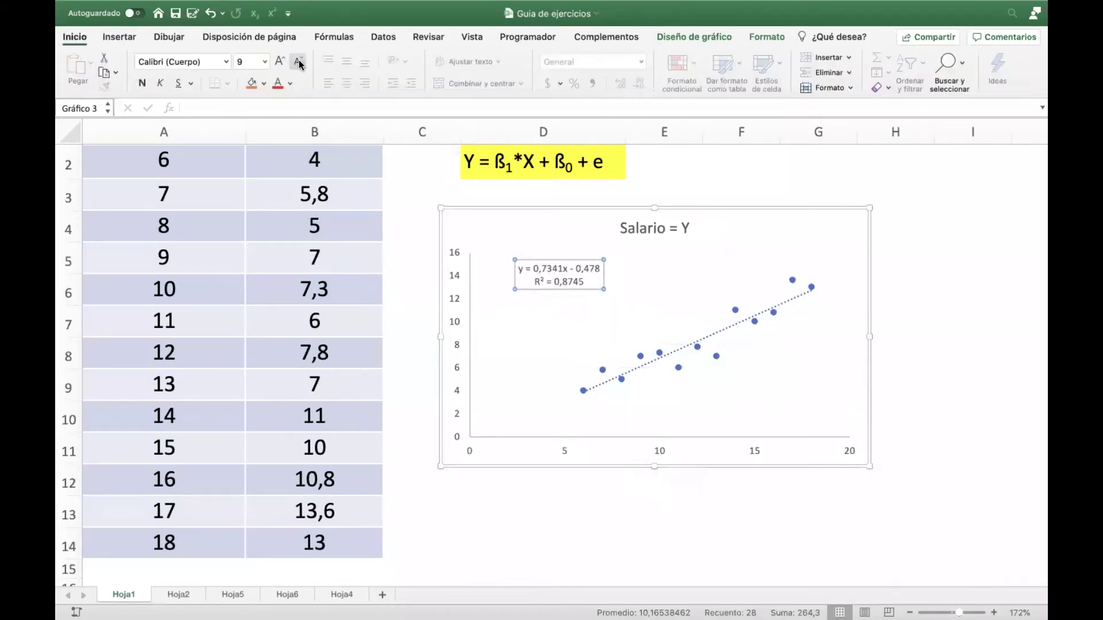
click(281, 62)
click(280, 61)
click(280, 61)
click(280, 62)
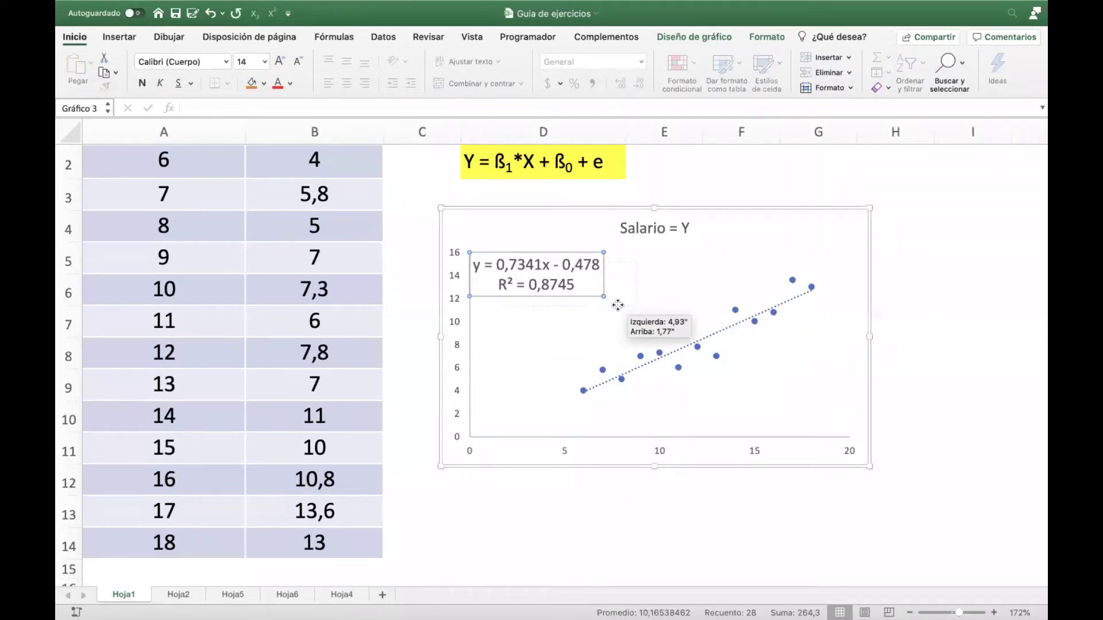
drag(613, 299, 646, 309)
click(965, 287)
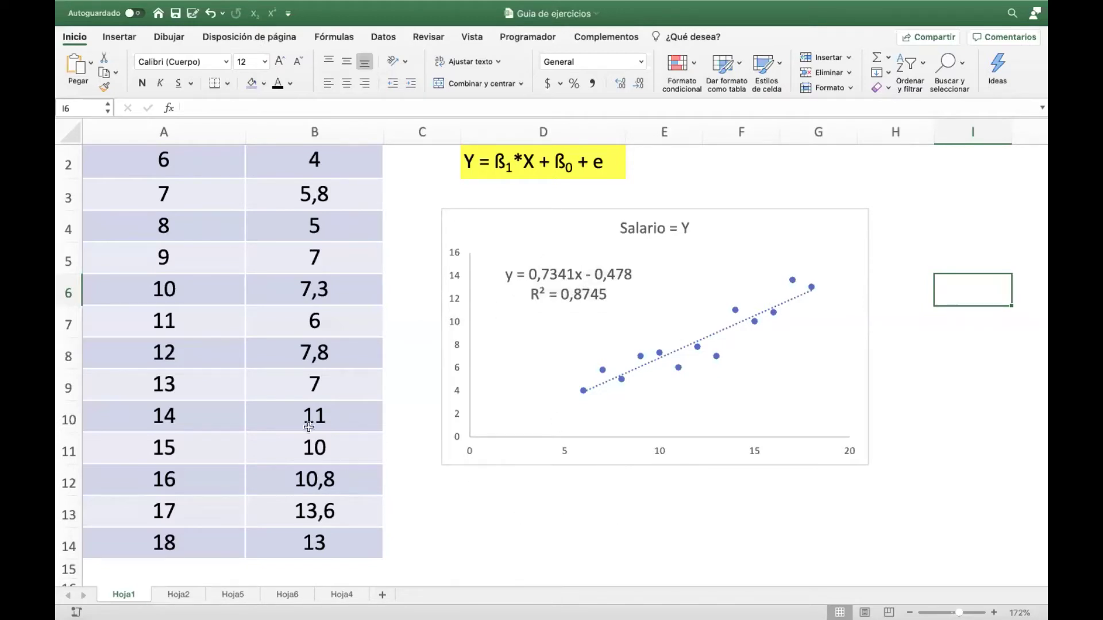
Calculate the slope's effect on salary in cell D13, below the chart, with the formula =0,7341*1000.
scroll(276, 408, up, 1)
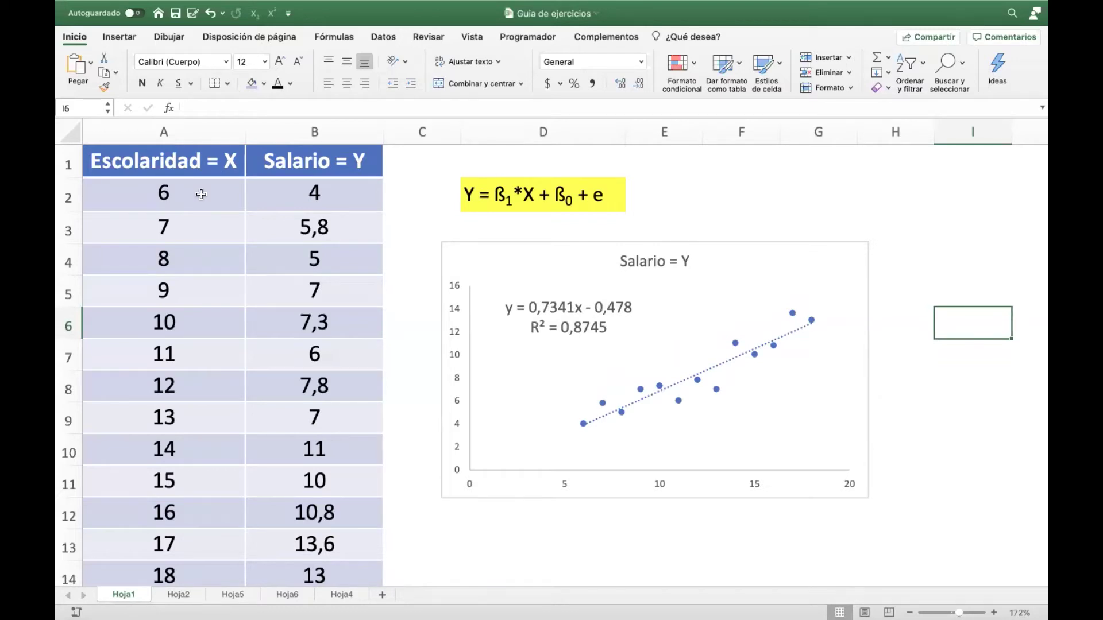
click(330, 161)
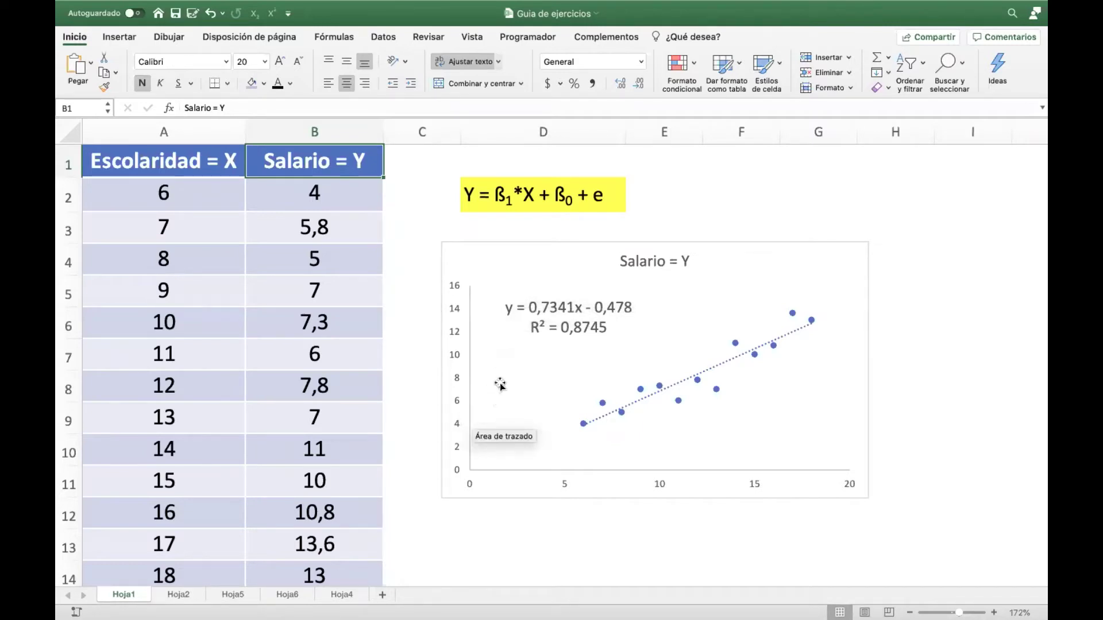
click(487, 534)
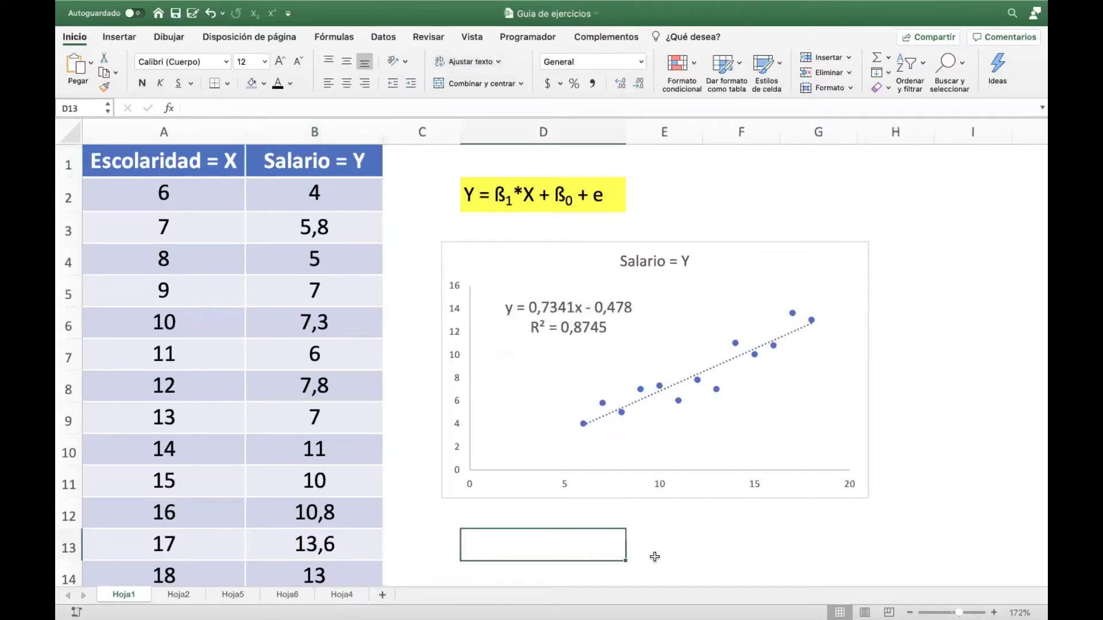
text(0)
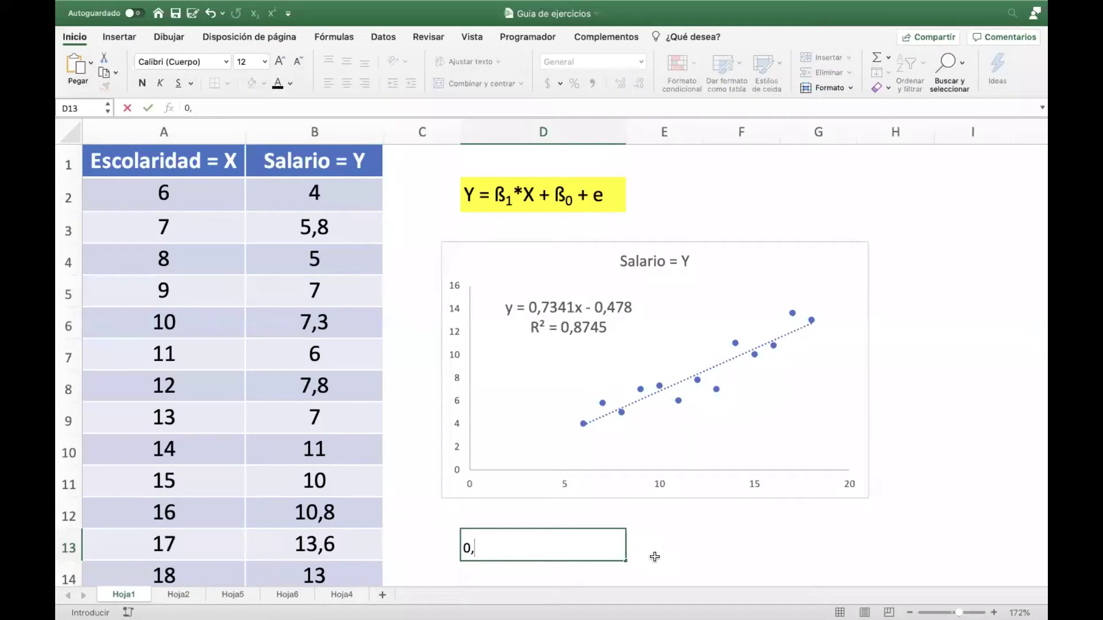
text(,743)
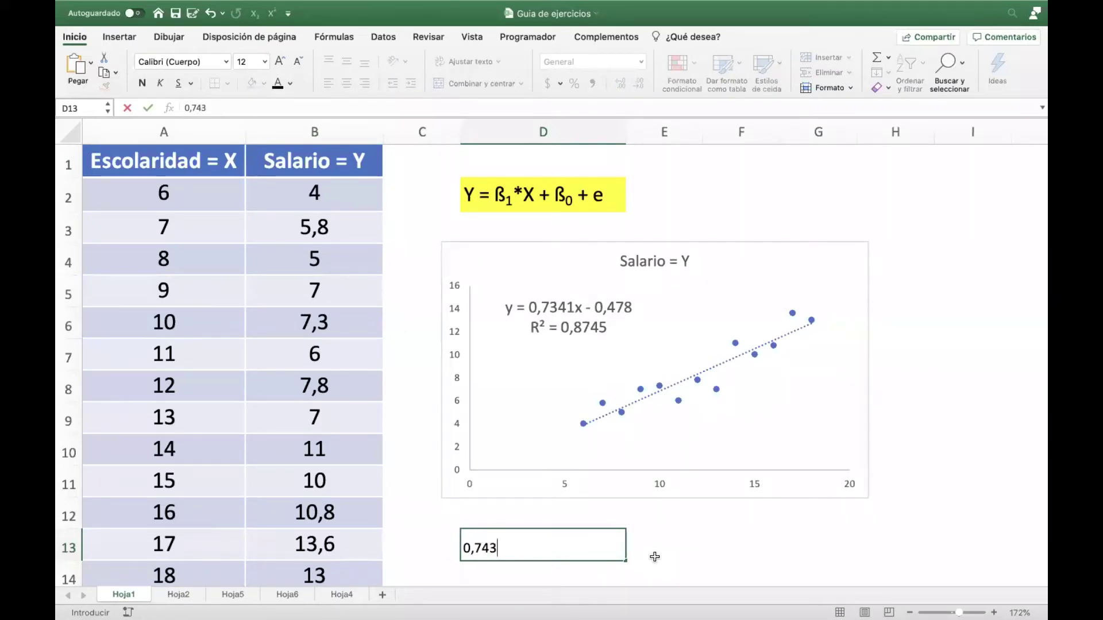
key(BackSpace)
key(BackSpace)
text(341*1)
text(000)
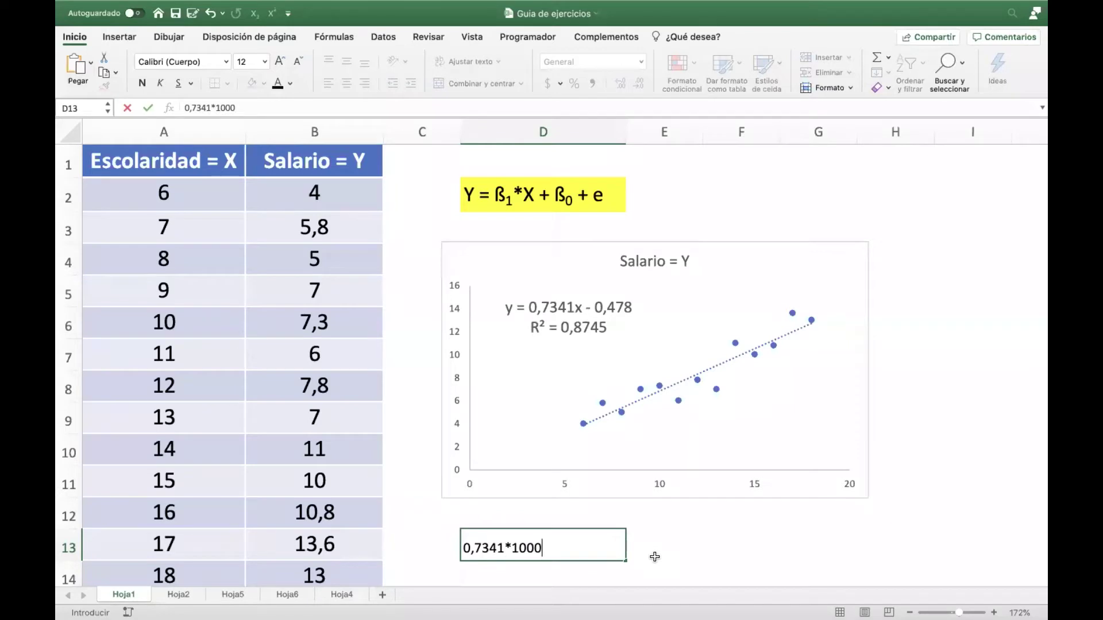
click(181, 106)
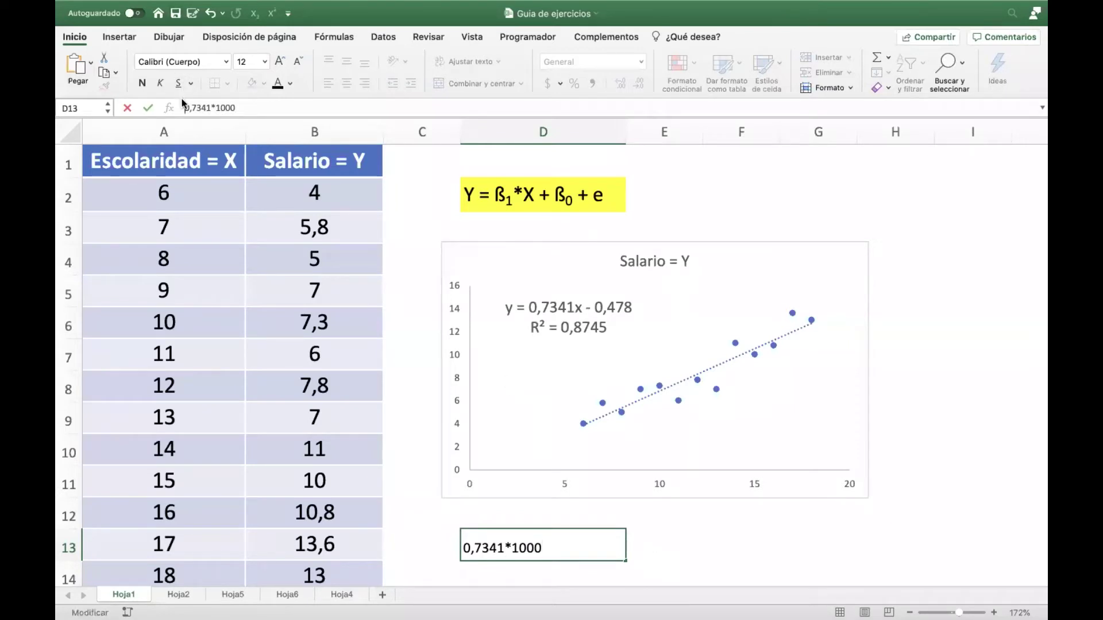
text(=)
key(Return)
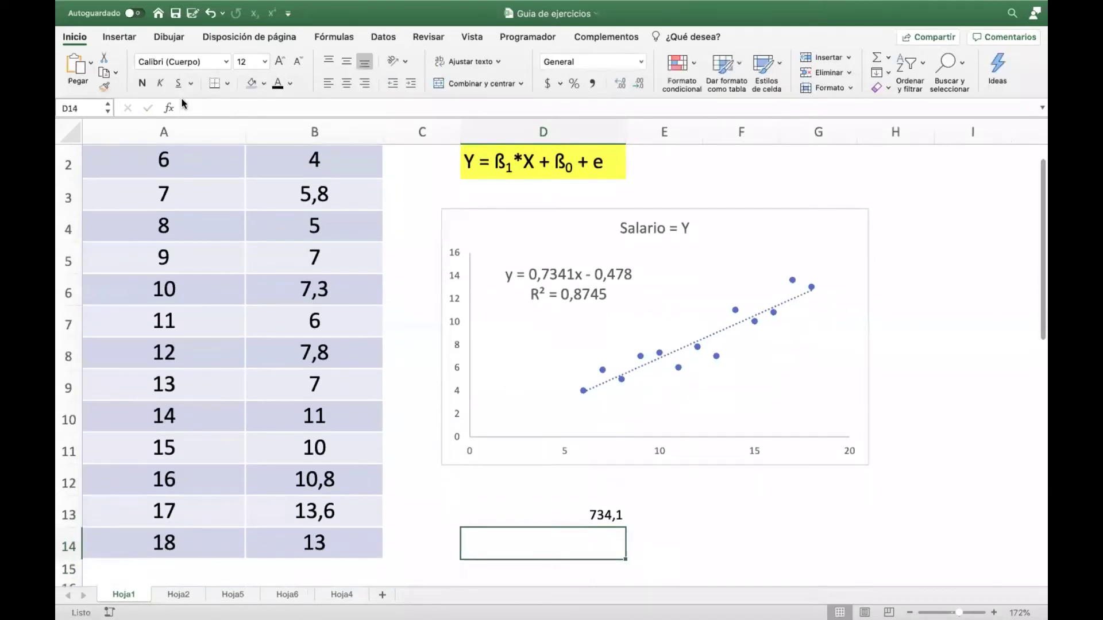
scroll(566, 153, up, 1)
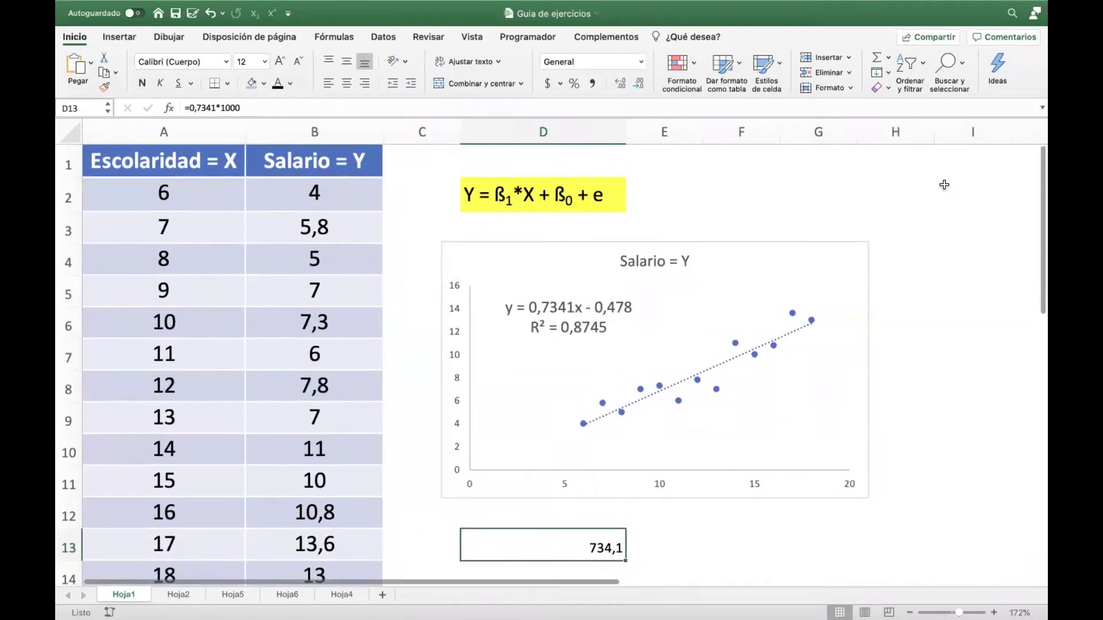
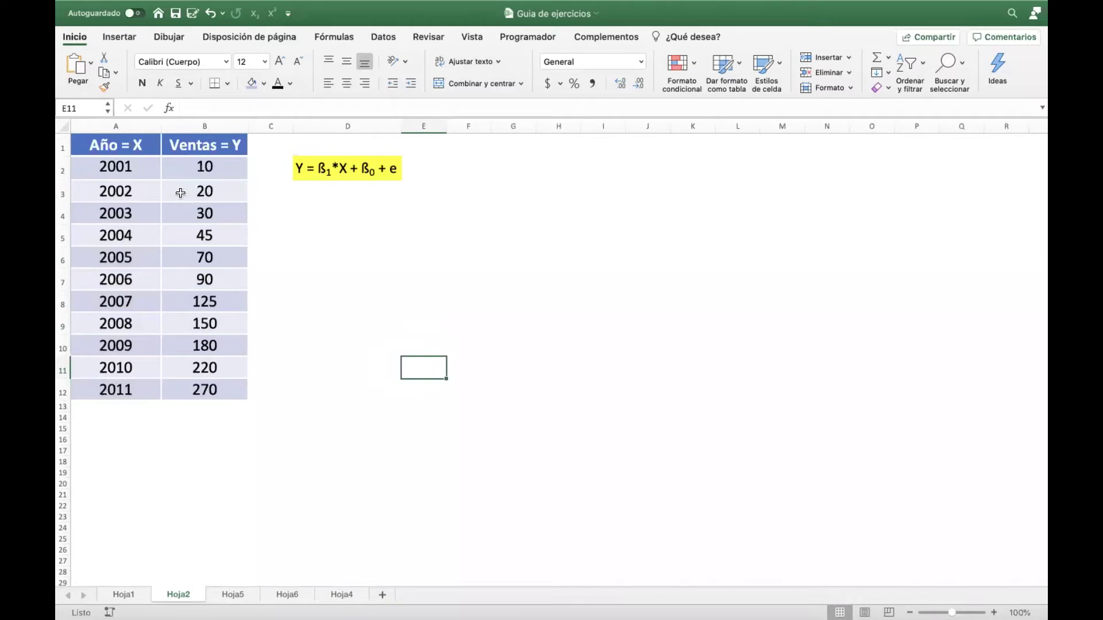
Insert a markers-only scatter chart from the Año and Ventas data in A1:B12, and enlarge it beside the yellow model equation.
drag(115, 150, 222, 390)
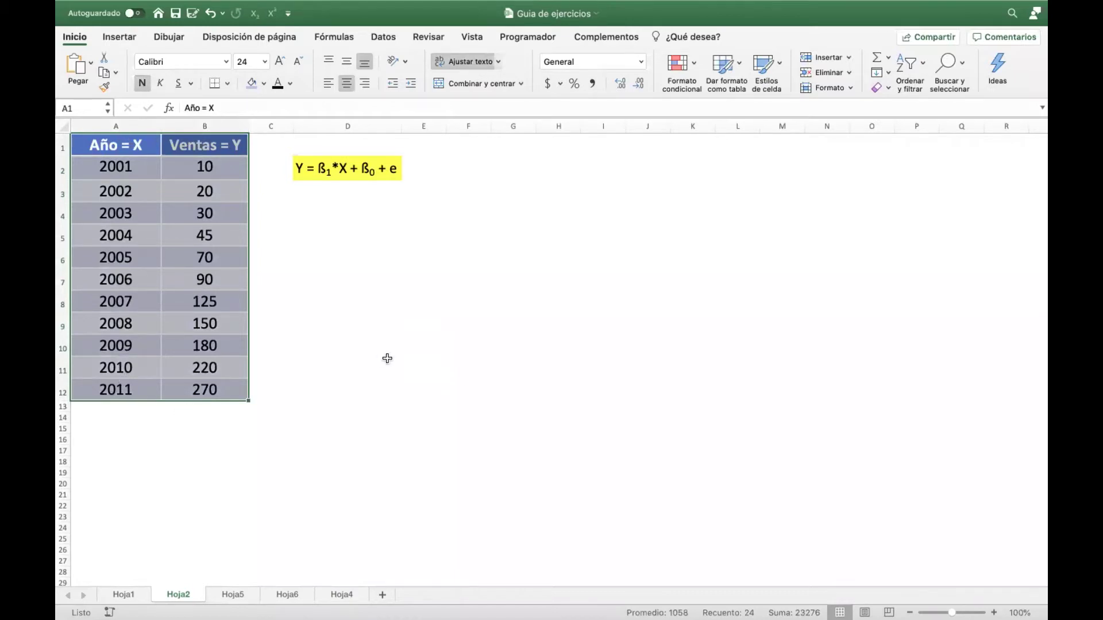
click(109, 38)
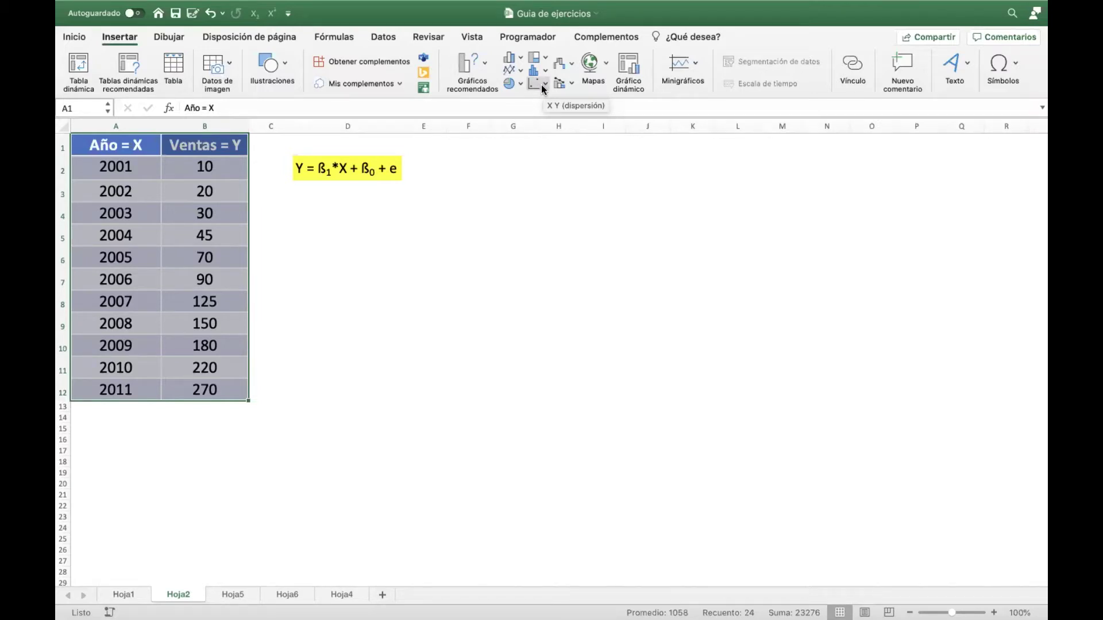
mouse_move(528, 7)
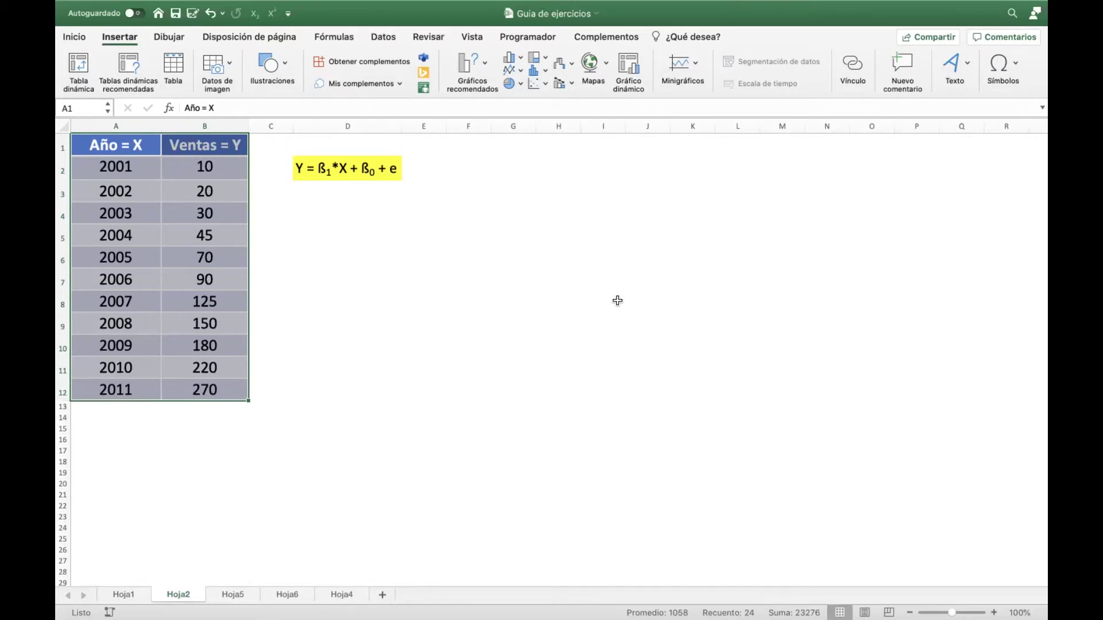
scroll(617, 301, down, 1)
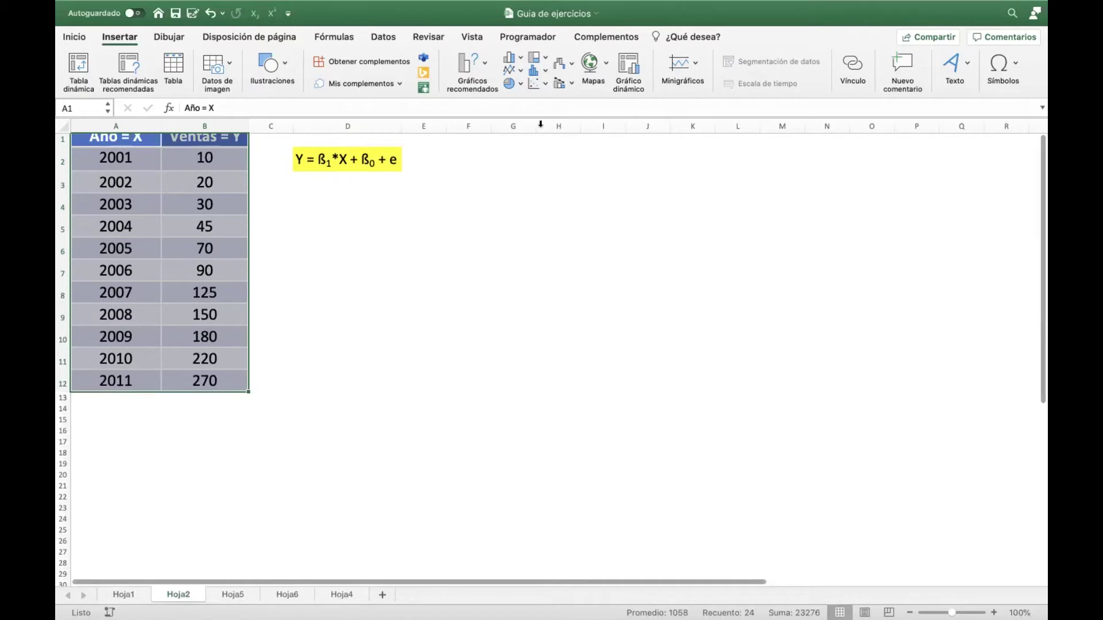
click(541, 83)
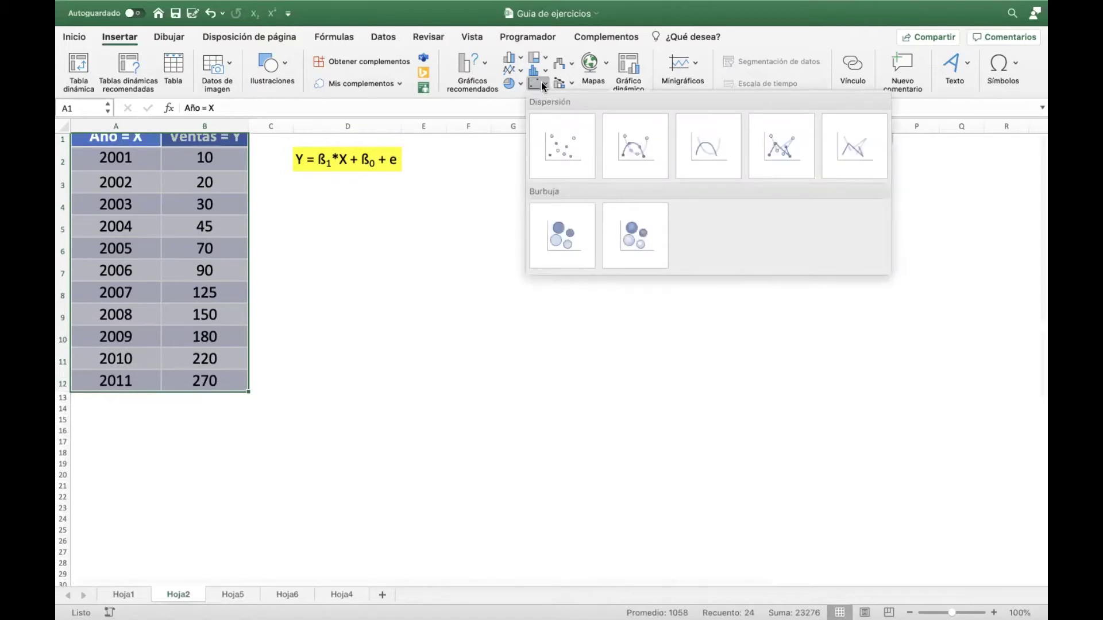
click(560, 147)
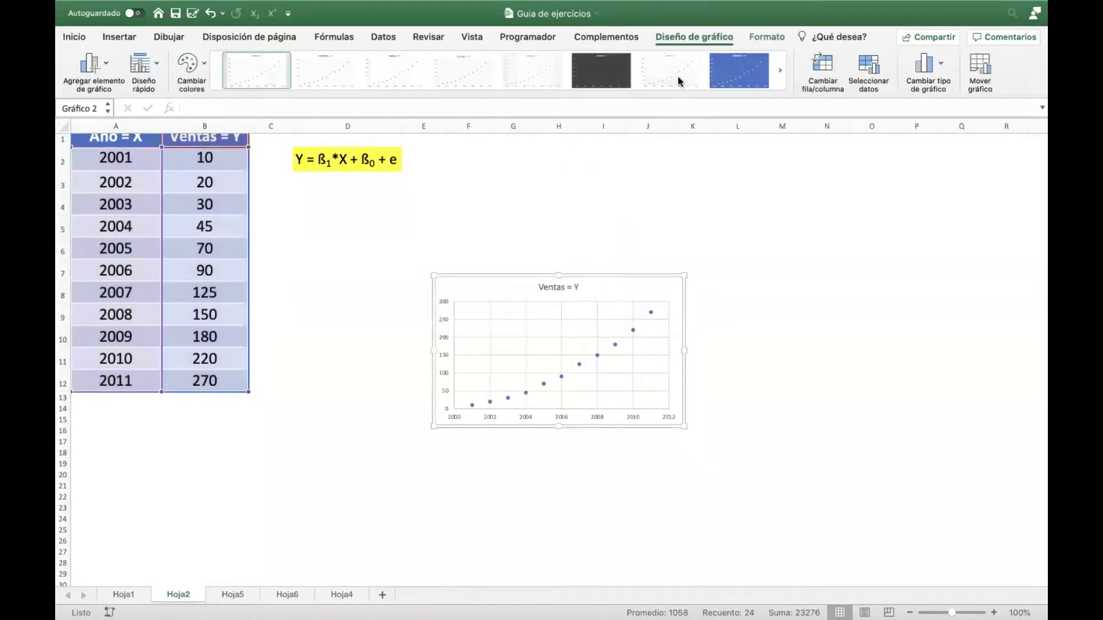
drag(603, 278, 593, 154)
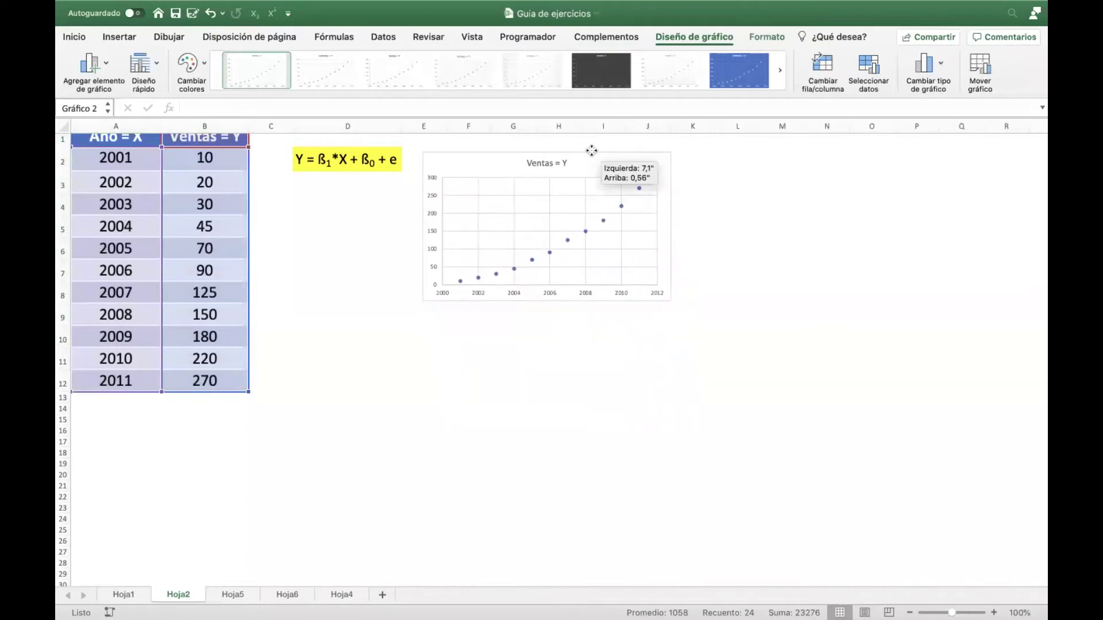
drag(673, 303, 830, 419)
Add a linear trendline to the Ventas series, displaying both its equation and R-squared value on the chart.
click(690, 290)
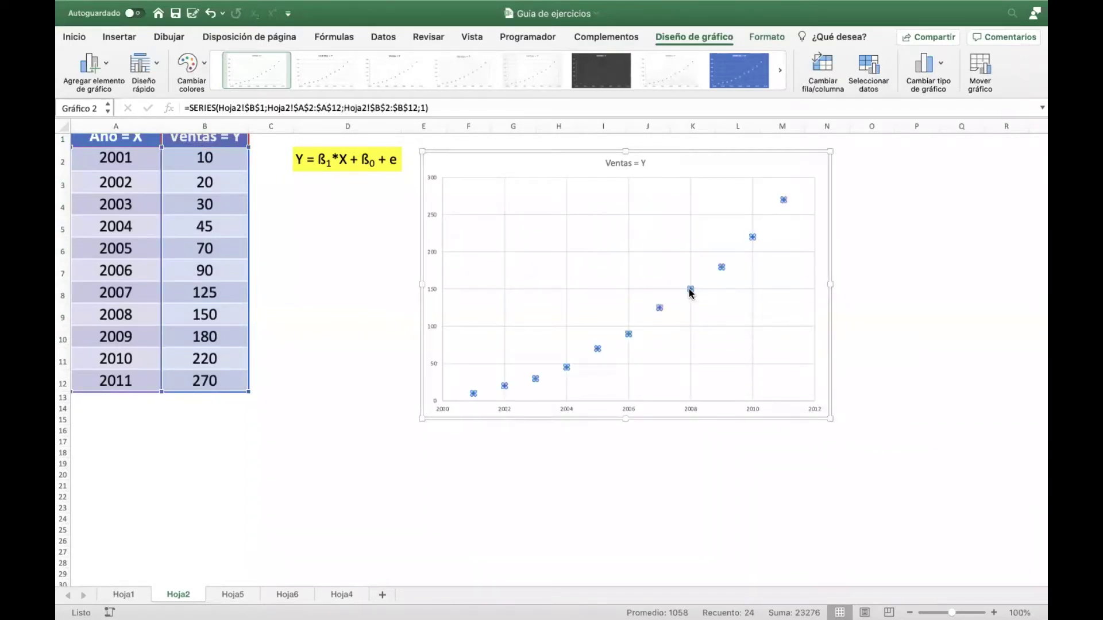
right_click(690, 290)
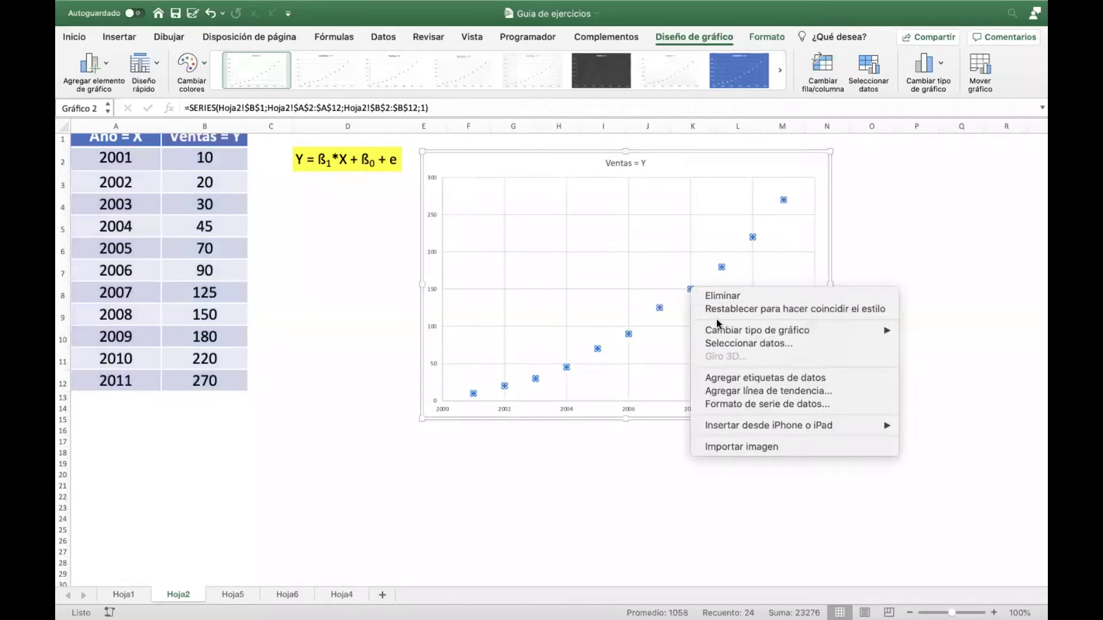
click(784, 391)
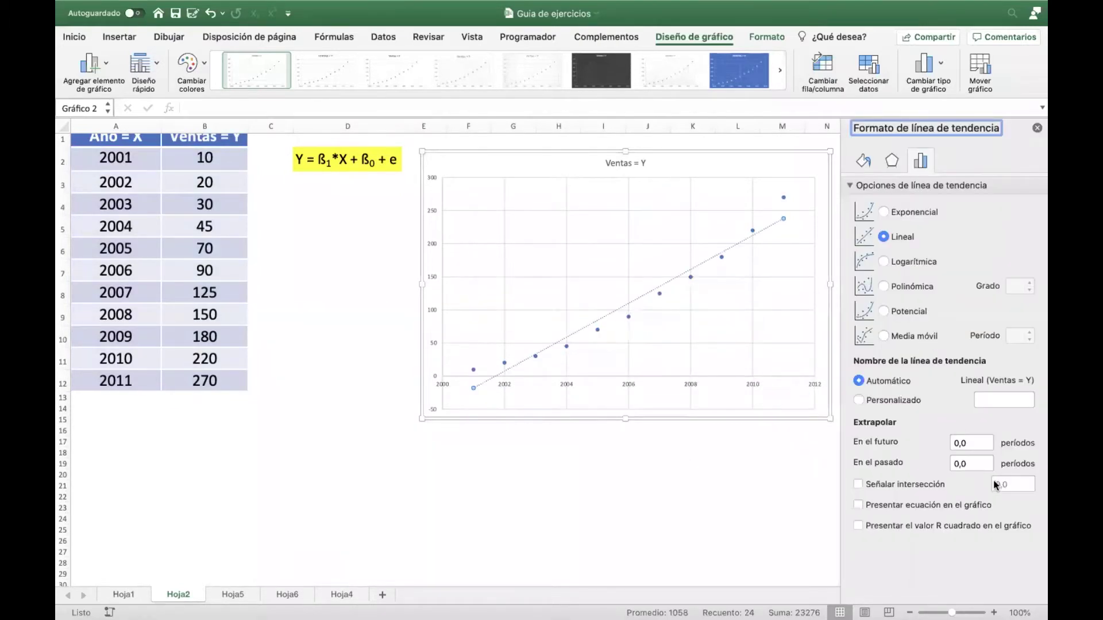
click(862, 504)
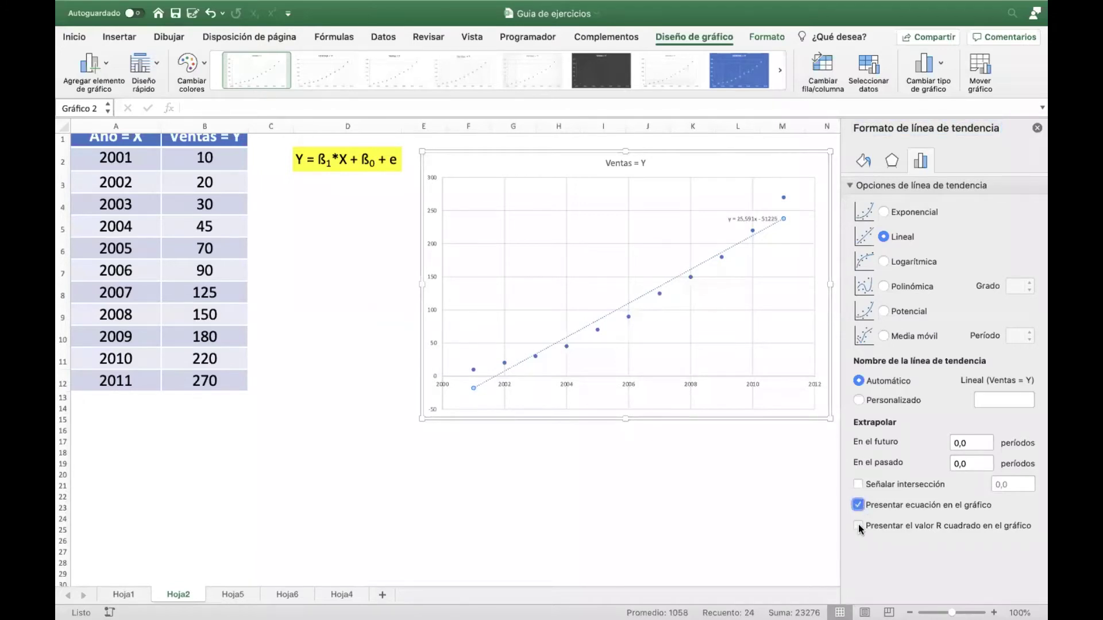
click(858, 525)
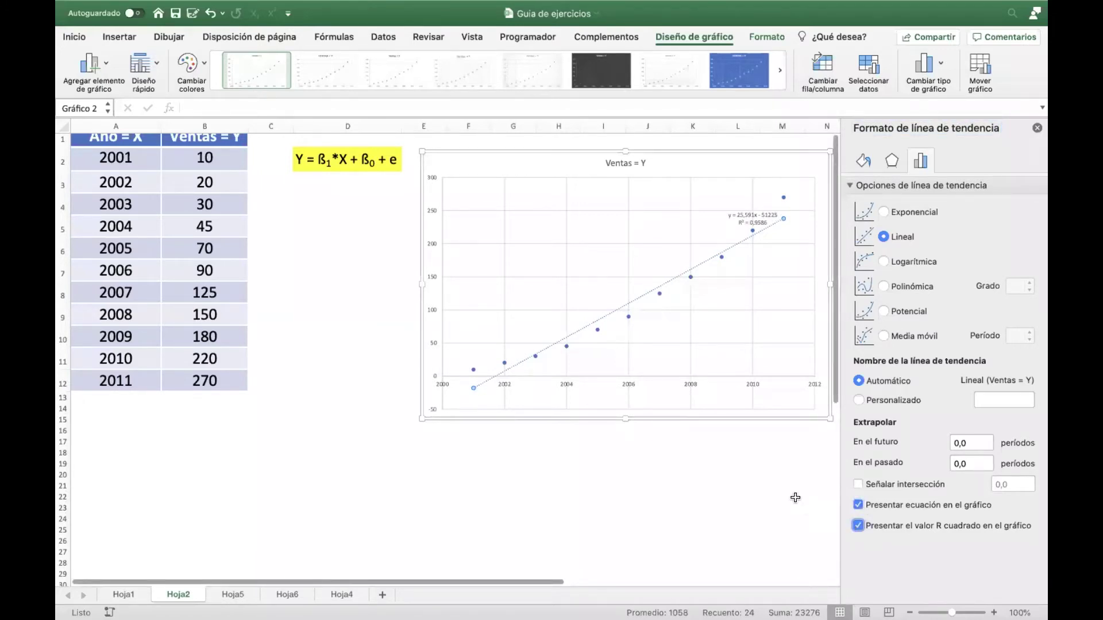
click(1037, 128)
Delete the vertical and horizontal major gridlines from the Ventas chart.
click(690, 233)
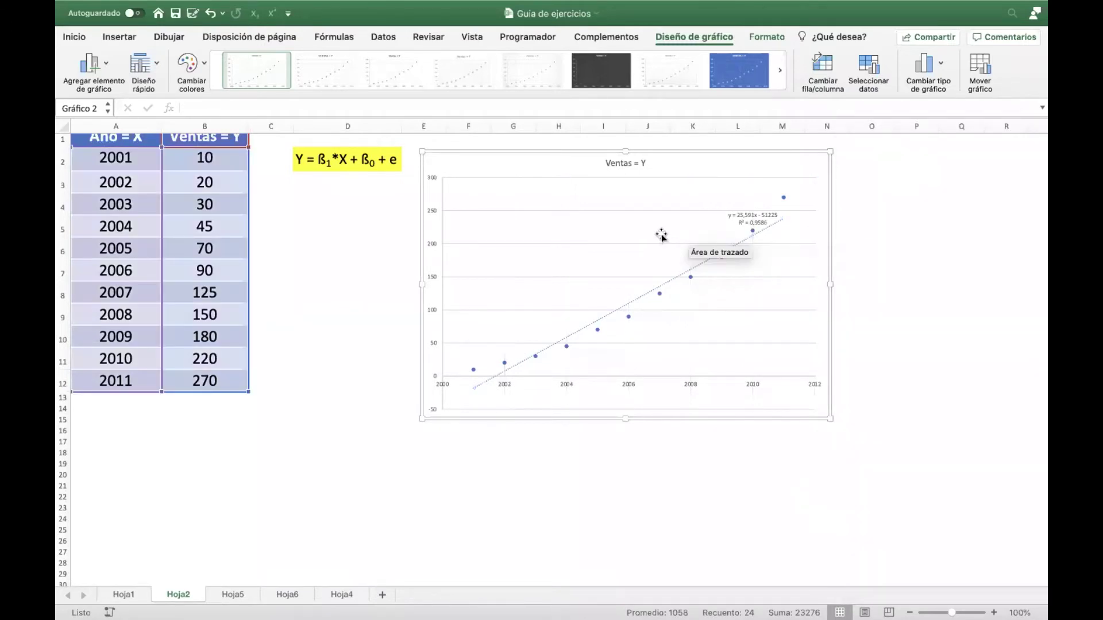
click(634, 244)
key(Delete)
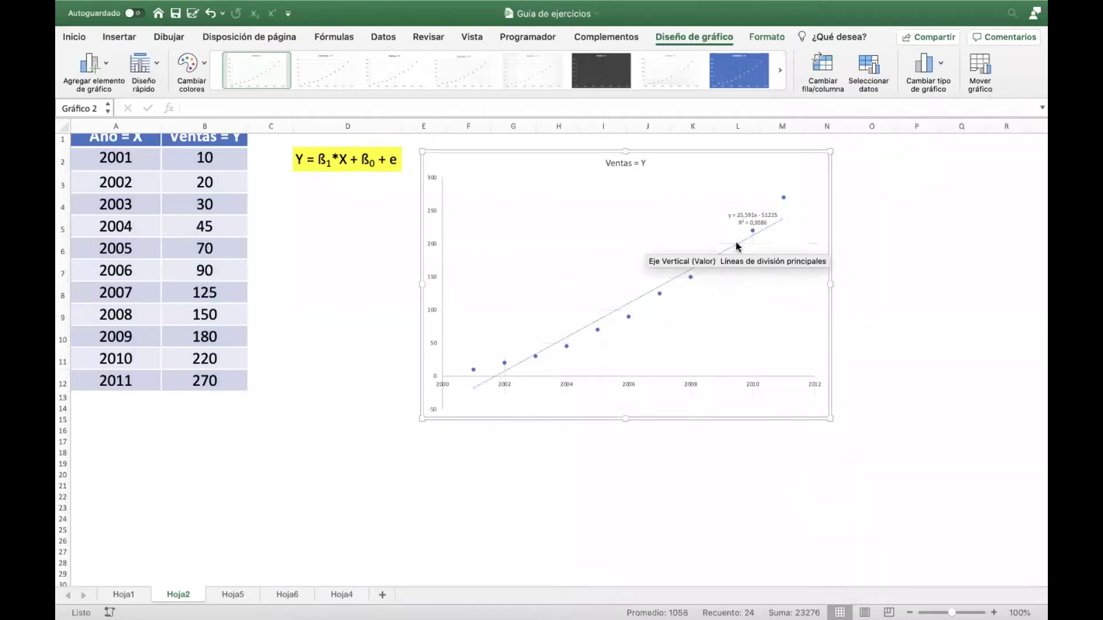
Place the equation and R-squared label in the Ventas plot's upper-left area with font size 18, then deselect the chart.
click(747, 218)
drag(747, 219, 501, 197)
click(79, 38)
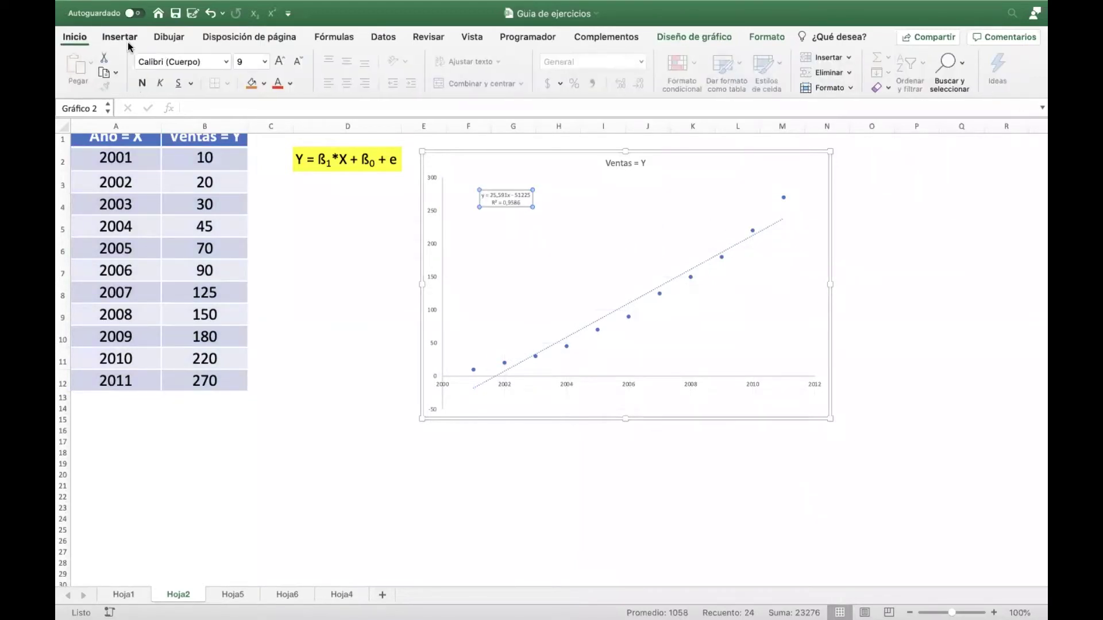
click(280, 61)
click(279, 61)
click(280, 61)
click(279, 61)
click(280, 61)
click(279, 61)
click(279, 61)
drag(505, 214, 575, 224)
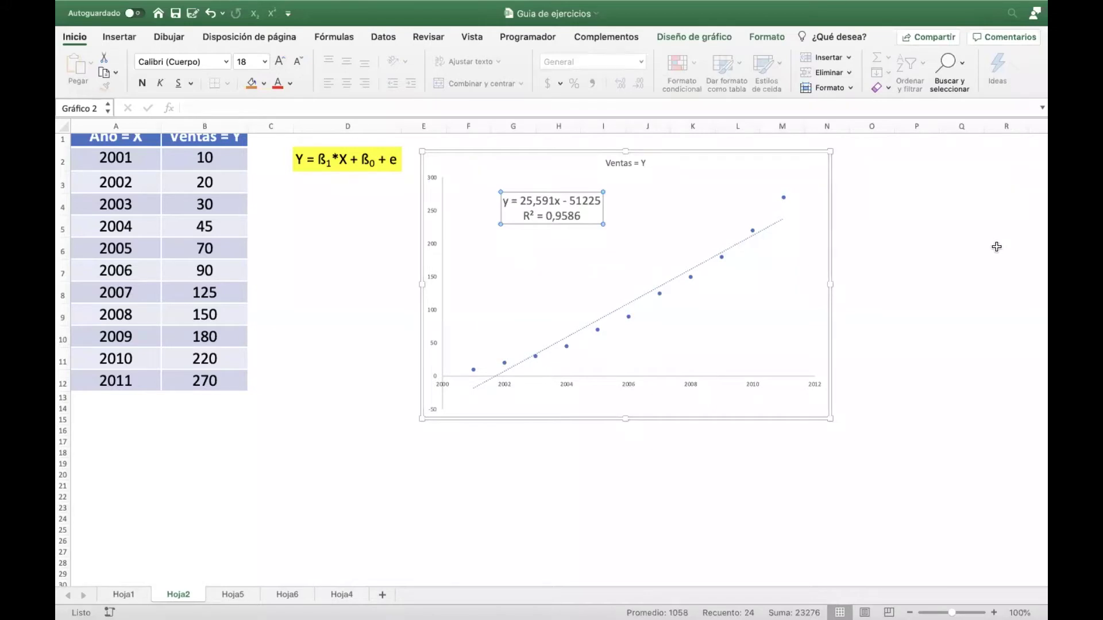
scroll(994, 246, up, 1)
drag(959, 236, 961, 218)
Examine the Año and Ventas columns as the X and Y variables alongside the fitted equation and R-squared in the chart.
drag(115, 166, 116, 407)
click(306, 420)
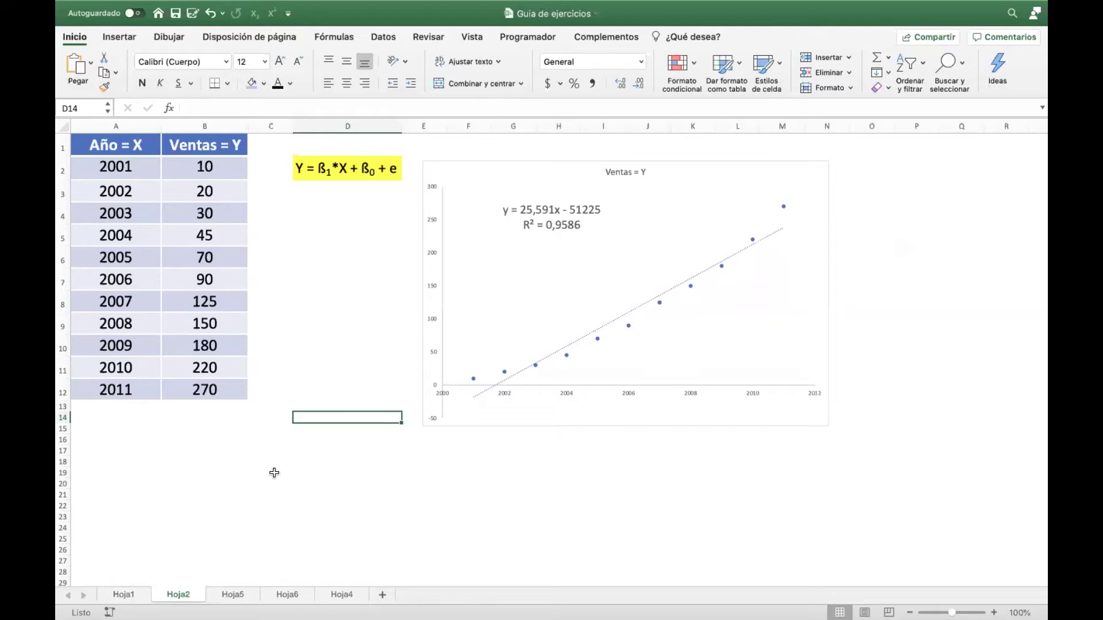
click(221, 148)
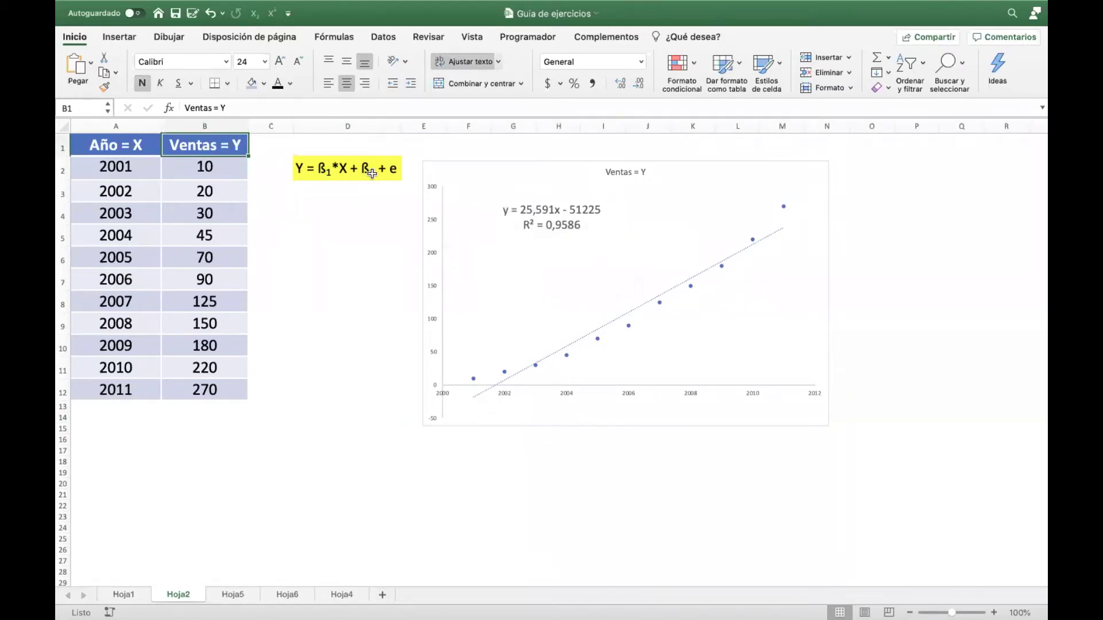
click(217, 126)
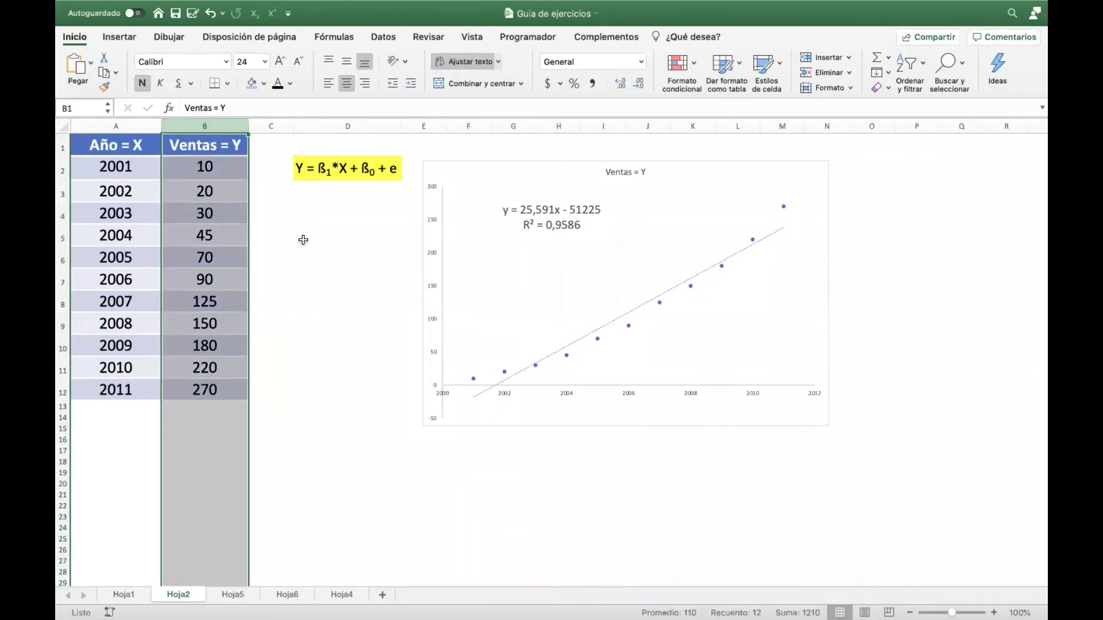
click(324, 267)
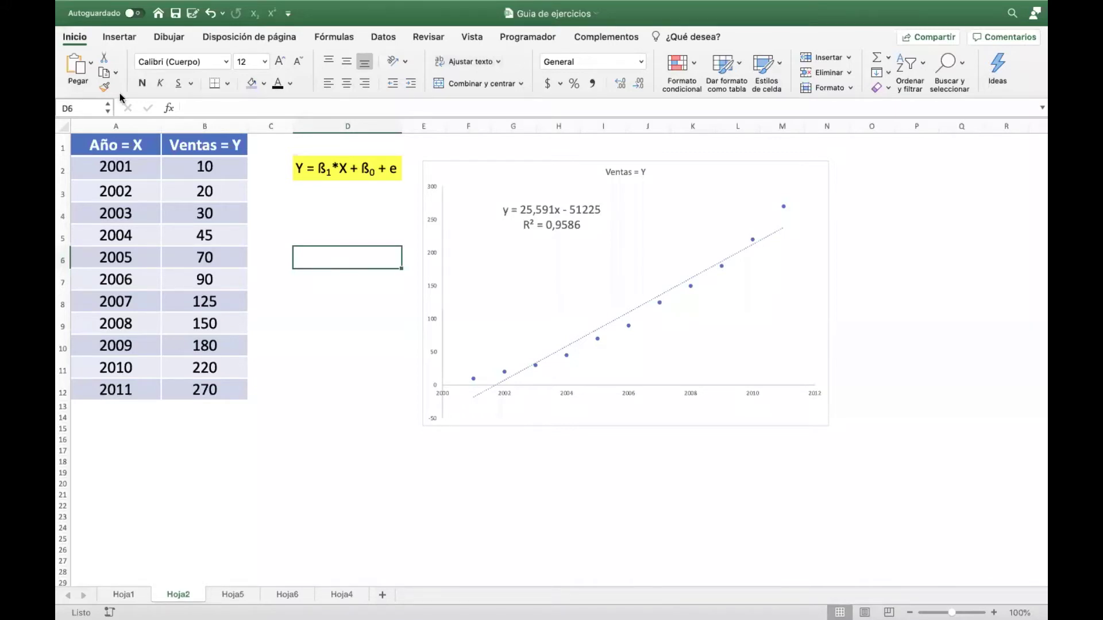
click(224, 127)
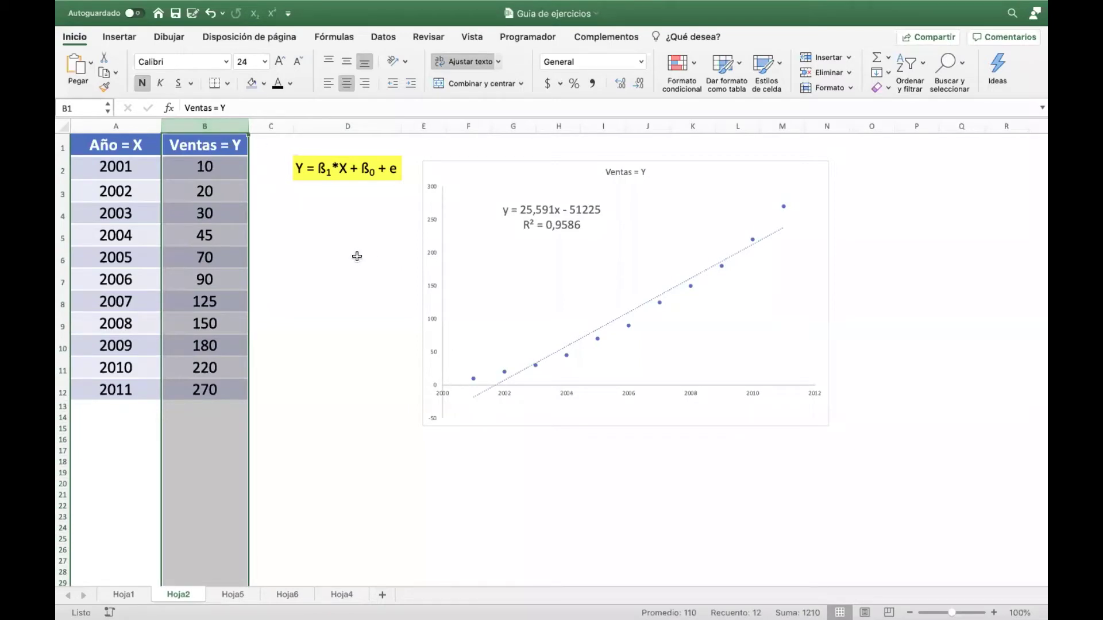
click(320, 279)
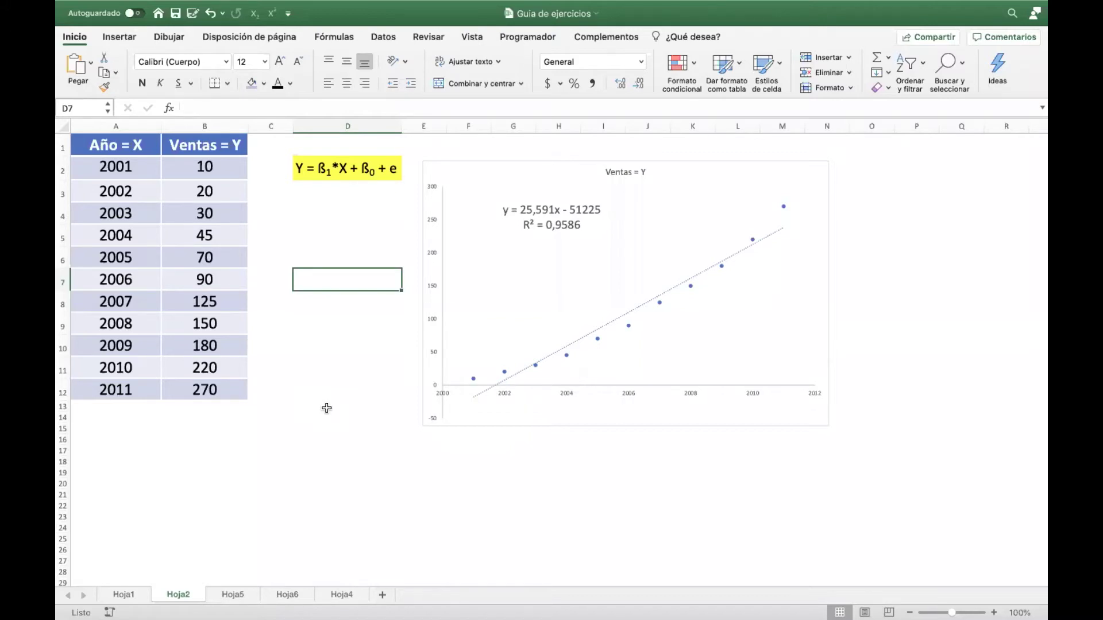
click(128, 126)
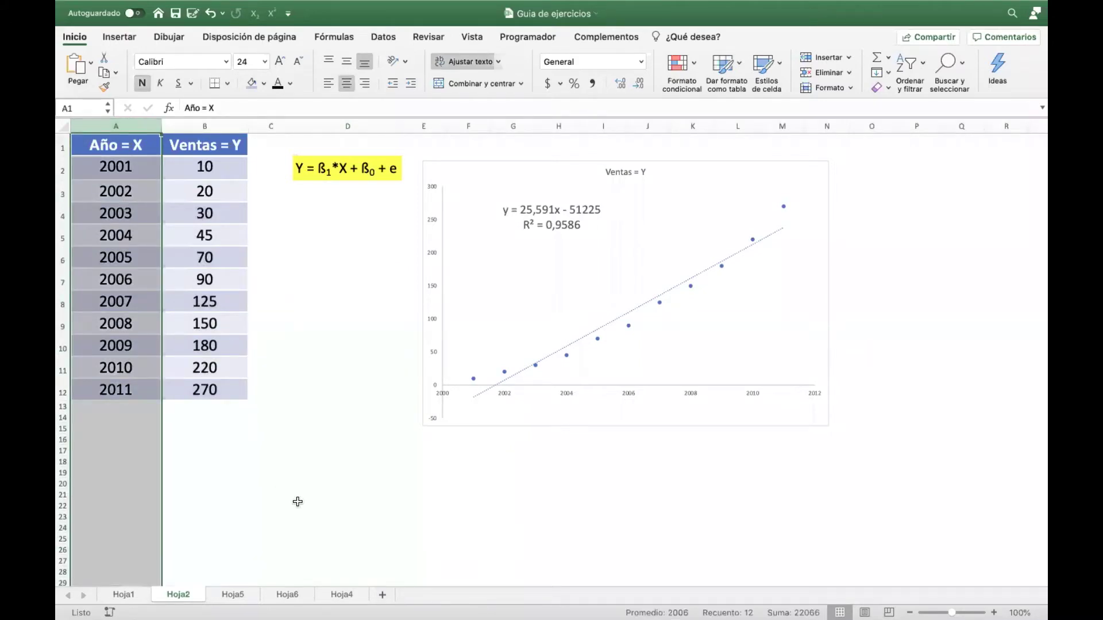
click(229, 127)
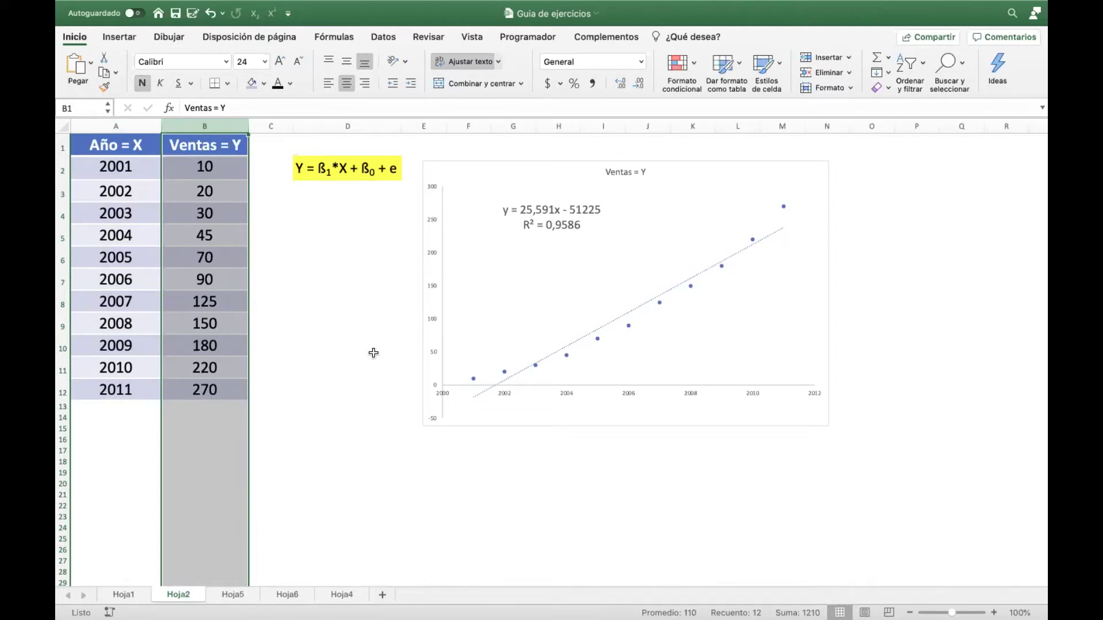
click(347, 484)
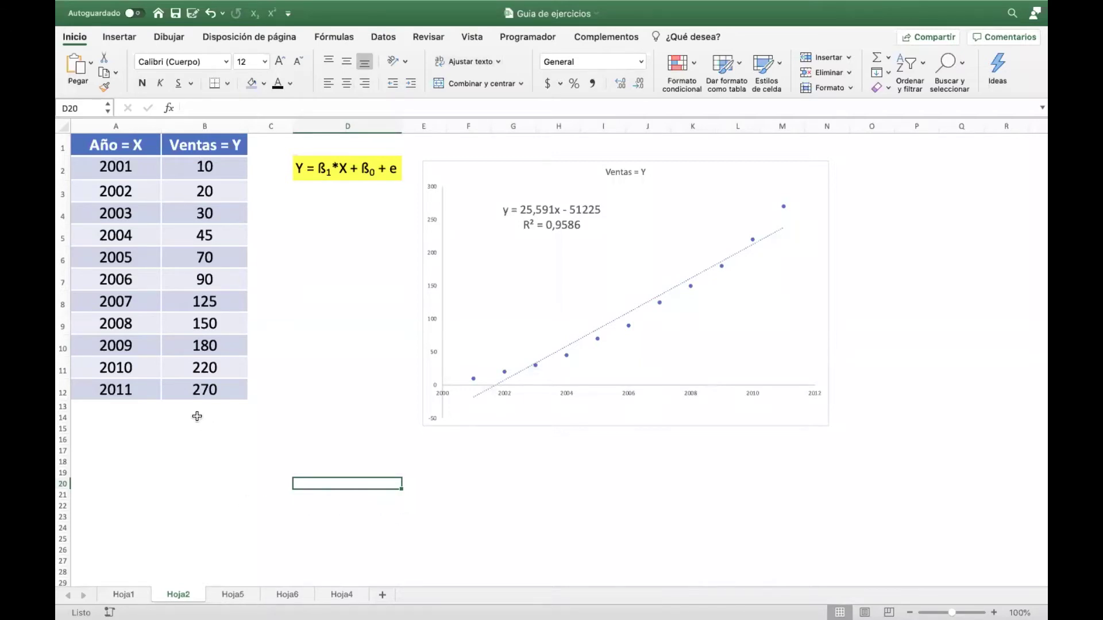
On sheet Hoja5, enter the label B1 in cell A20 and the label R2 in cell A22.
click(234, 595)
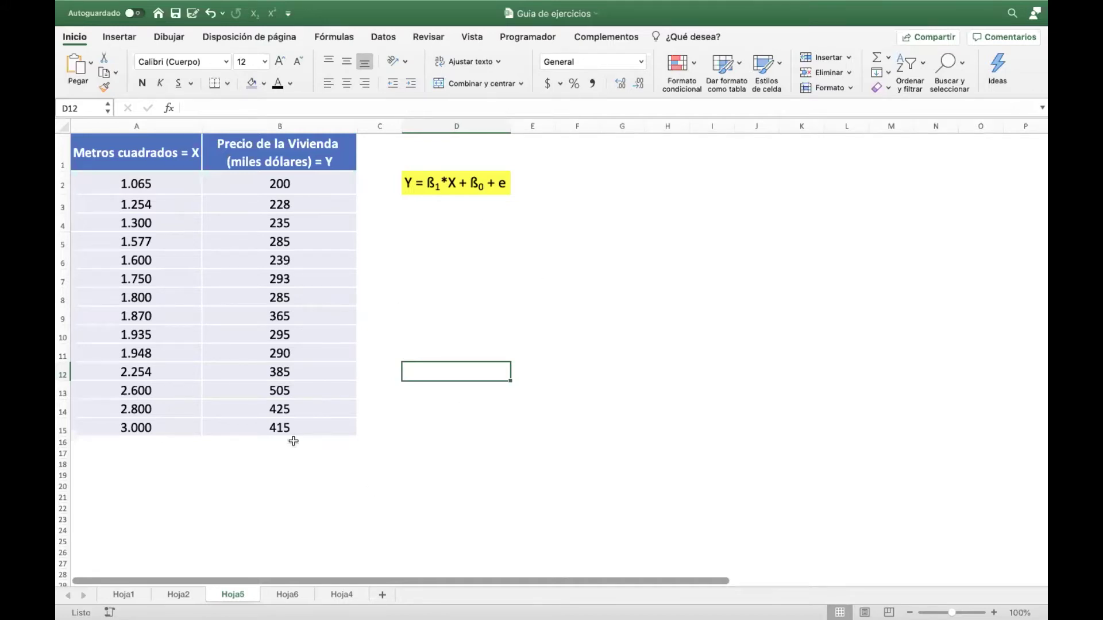
click(106, 482)
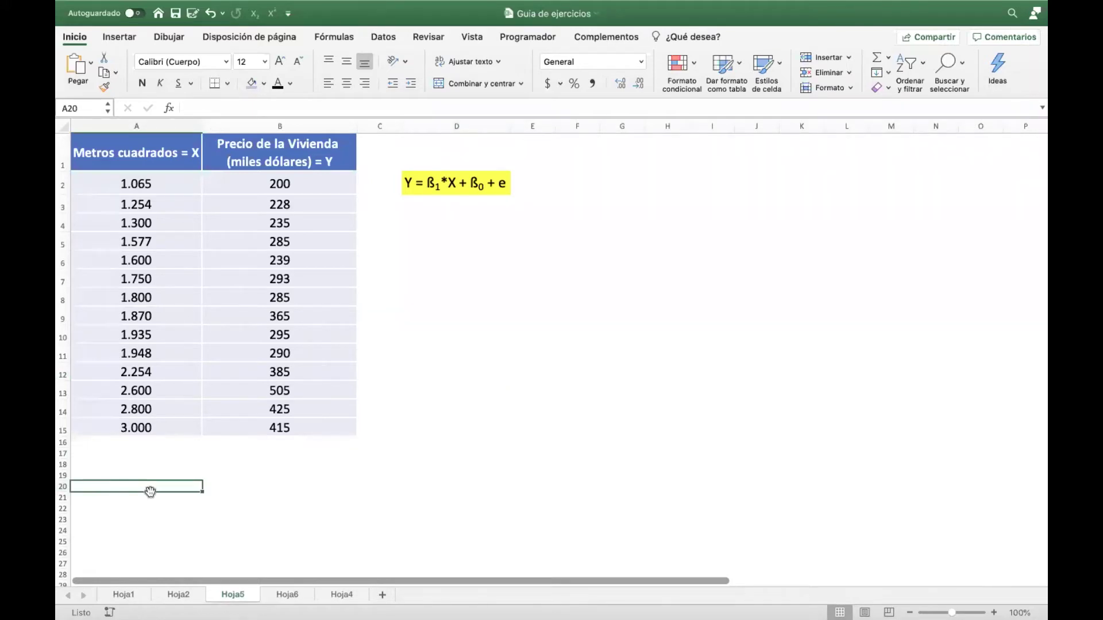
text(B1)
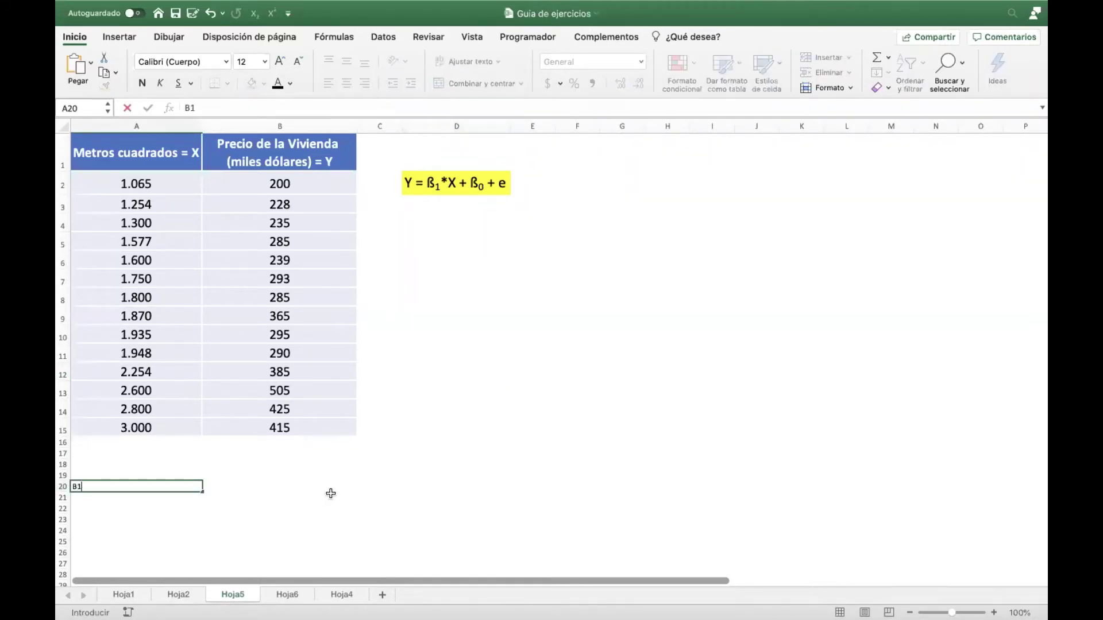
key(Return)
key(Return)
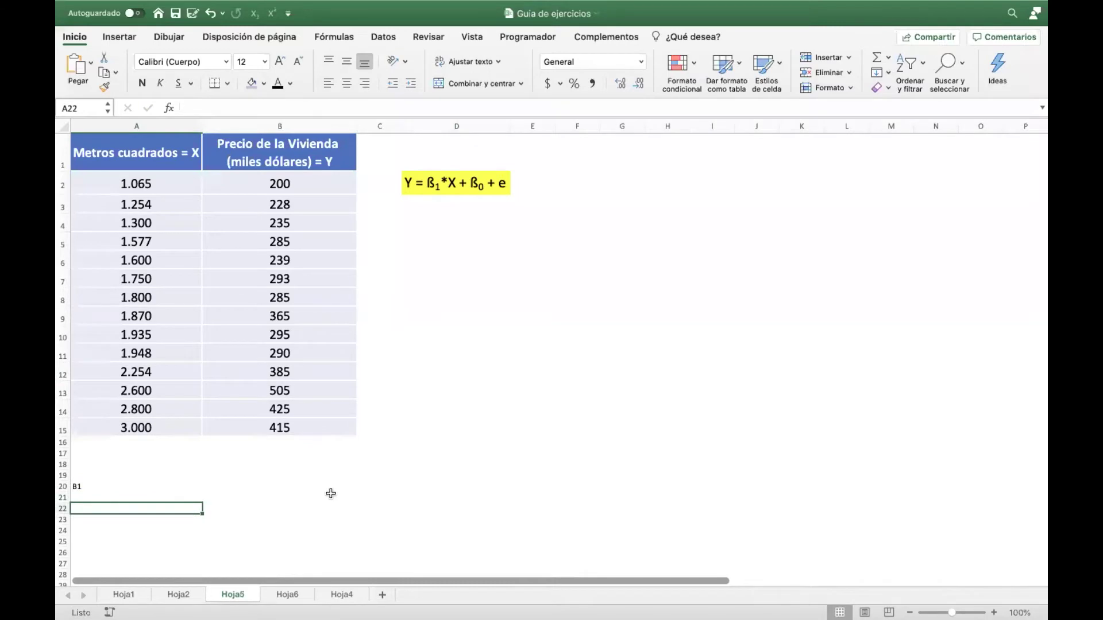
text(R2)
key(Return)
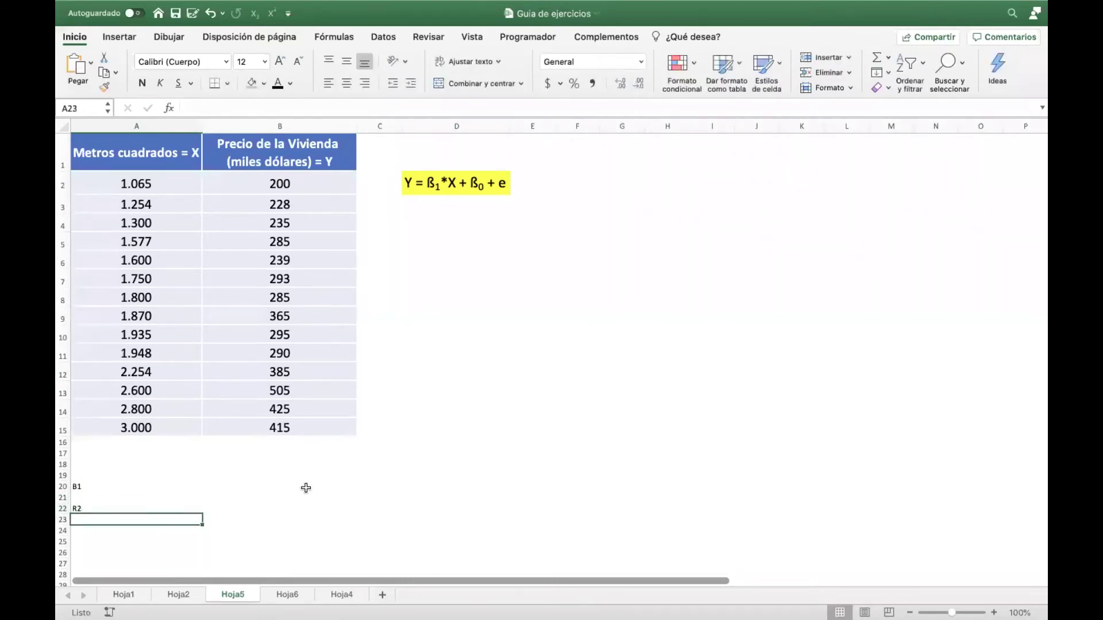
Increase the font size of cells A20:B22 to 24.
drag(90, 483, 92, 509)
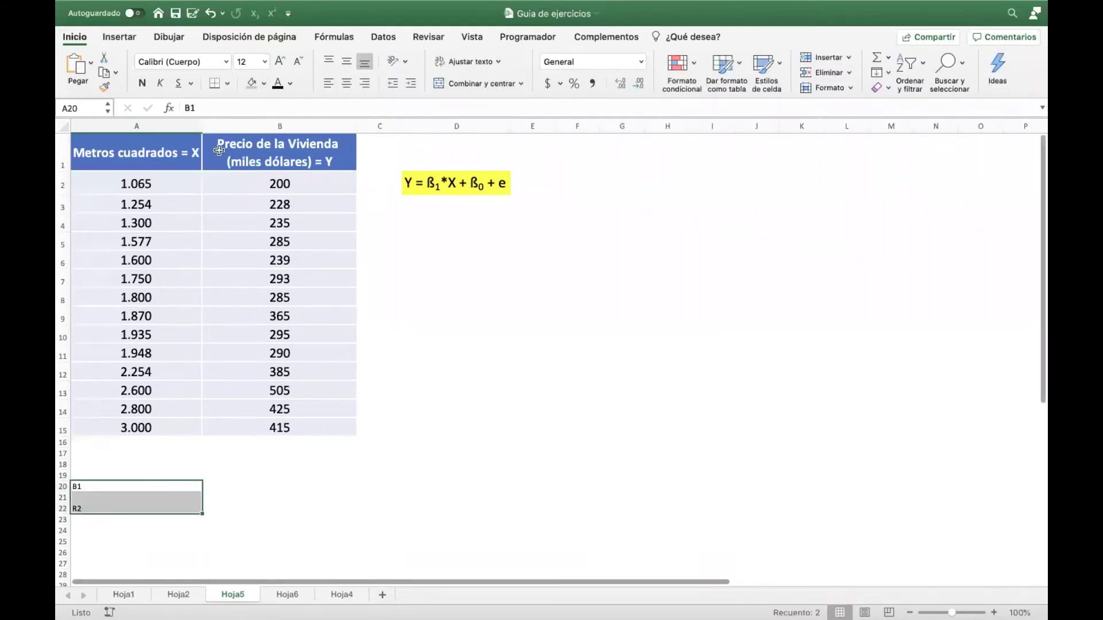
drag(143, 488, 240, 505)
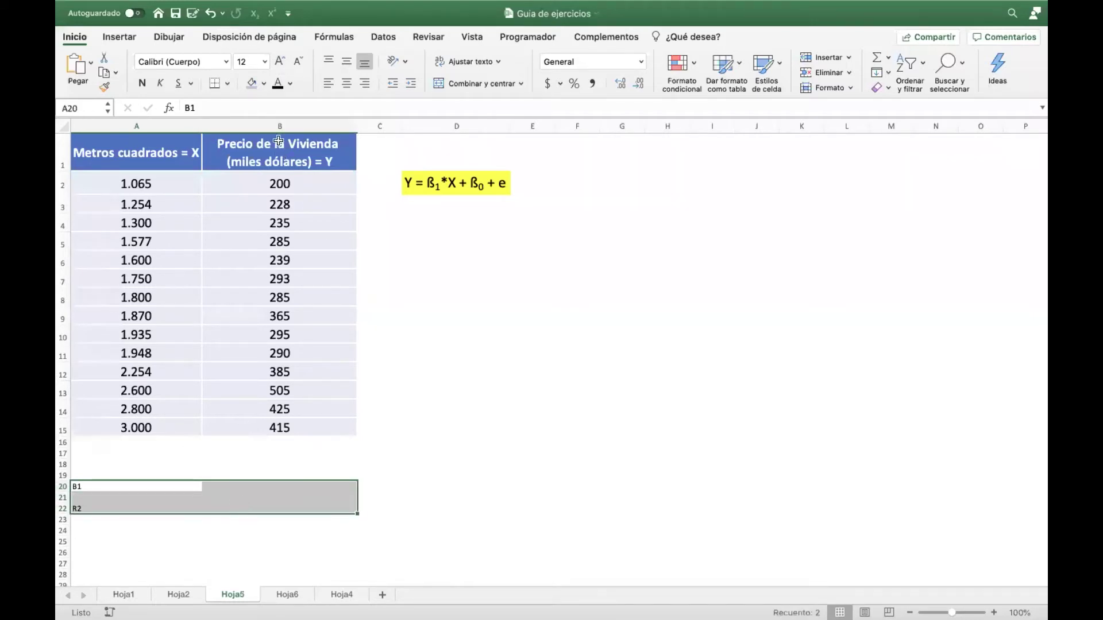
click(279, 61)
click(279, 61)
click(280, 62)
click(280, 61)
click(280, 61)
click(279, 61)
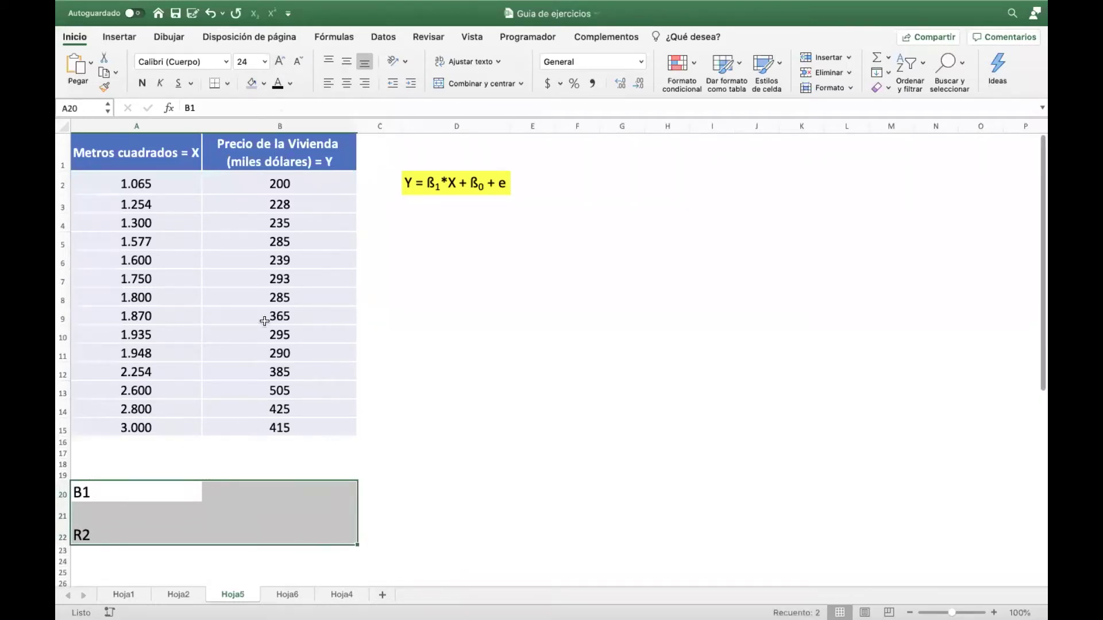
Fill the B1 row cells A20:B20 and the R2 row cells A22:B22 with light blue.
click(274, 505)
click(290, 492)
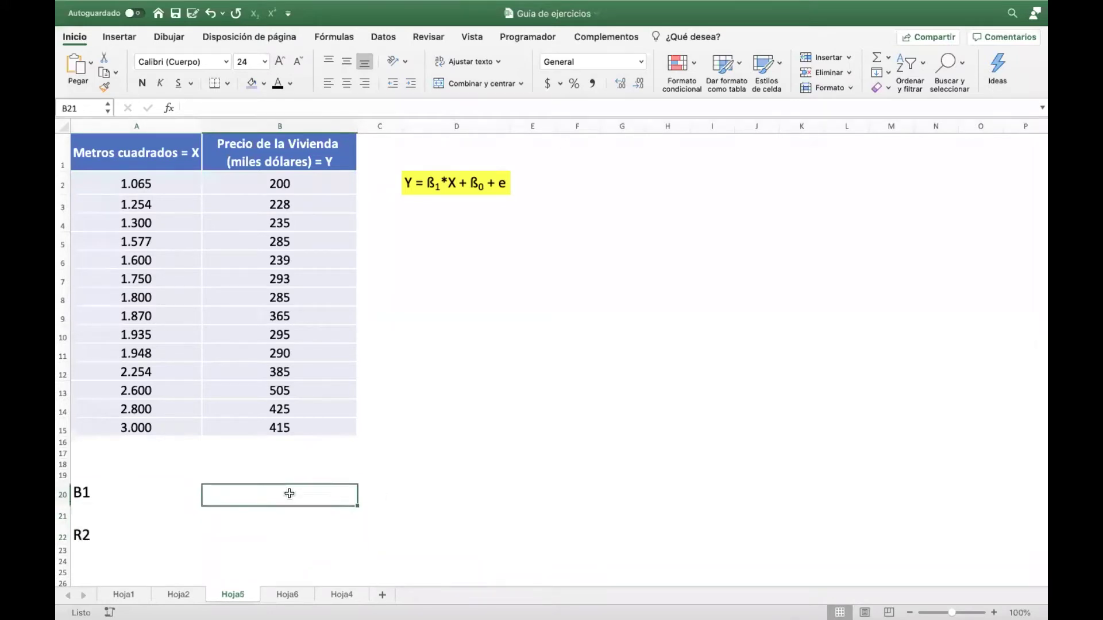
drag(111, 494, 258, 492)
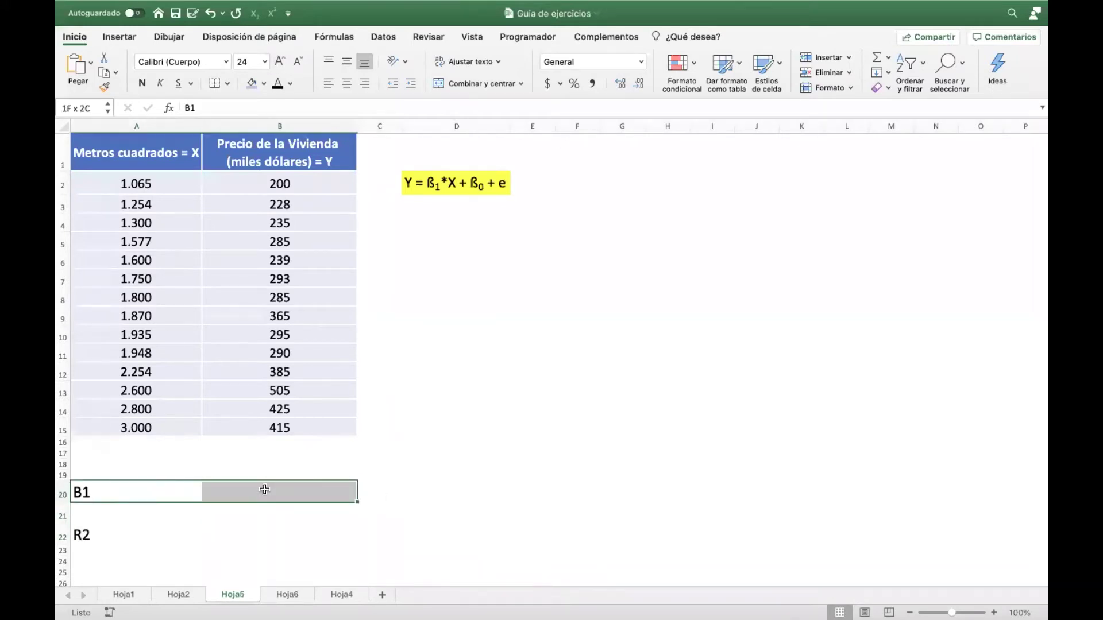
click(254, 84)
drag(122, 527, 288, 531)
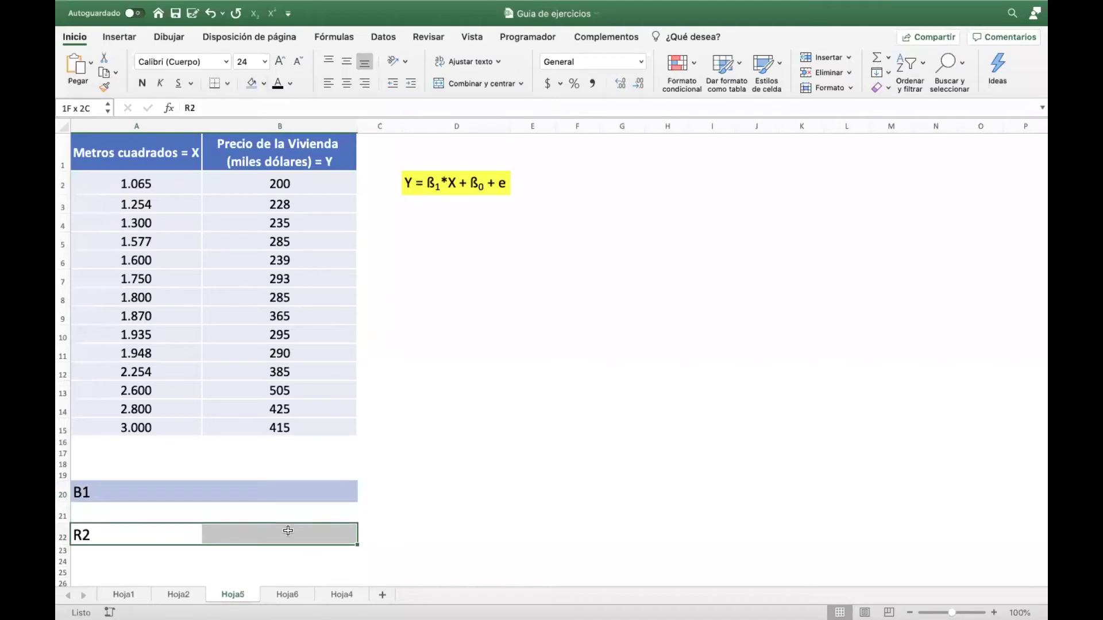
click(252, 84)
click(518, 359)
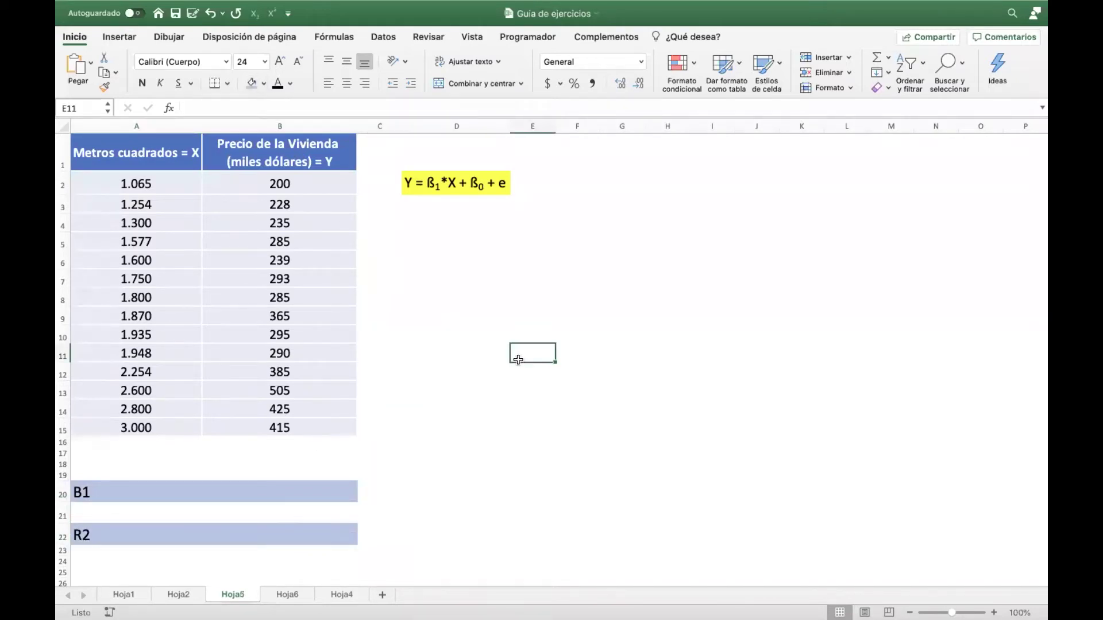
Enter 0,14 beside the B1 label in B20 and 0,82 beside the R2 label in B22.
click(297, 493)
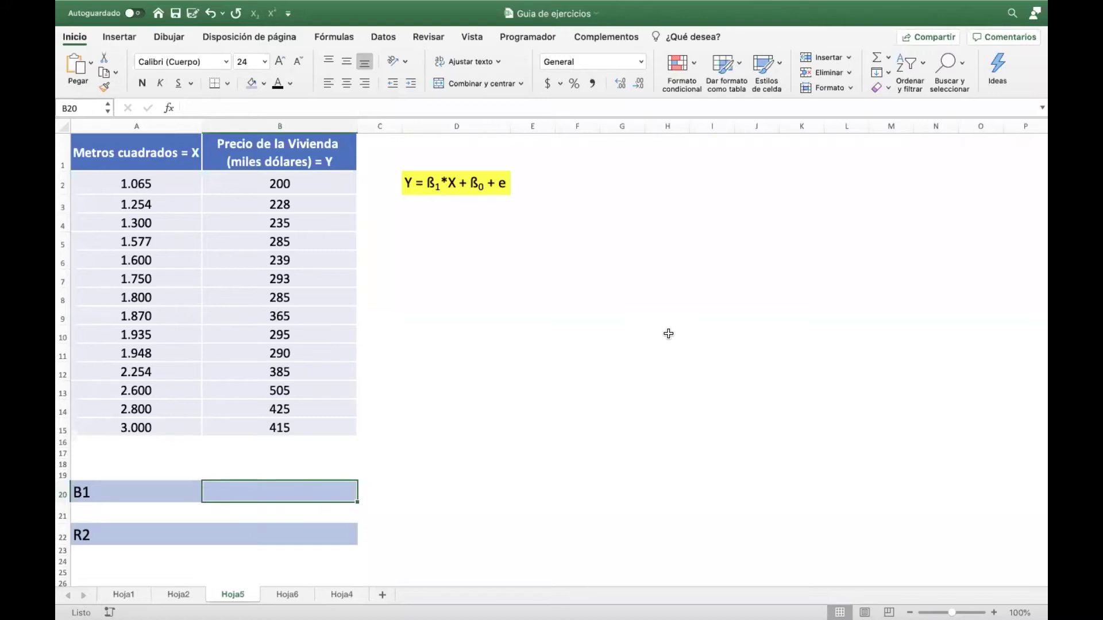
text(0,14)
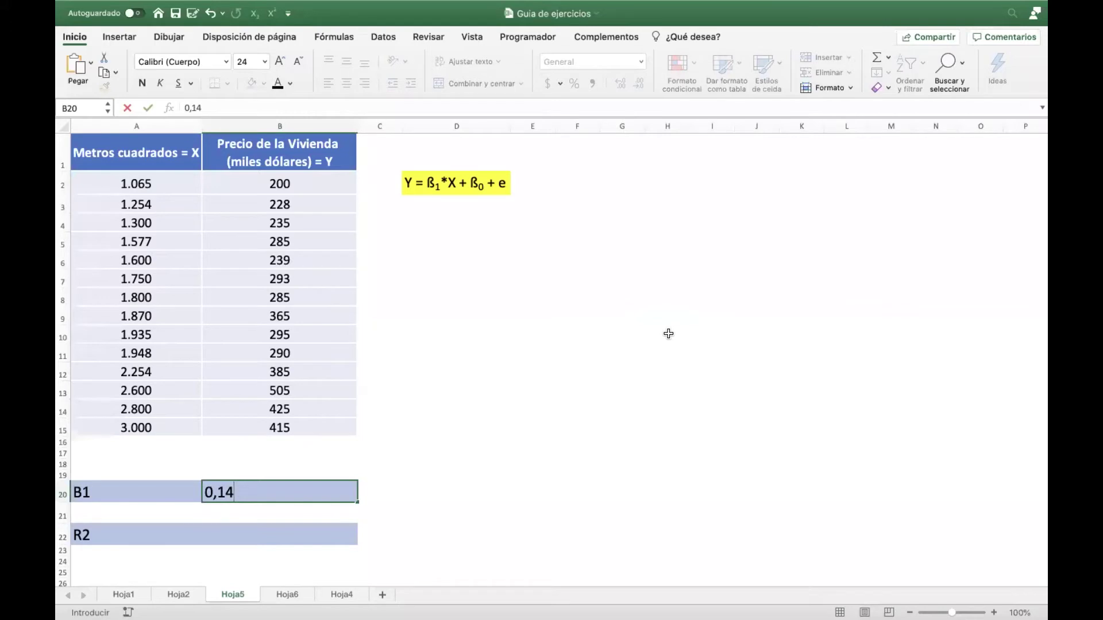
key(Return)
key(Return)
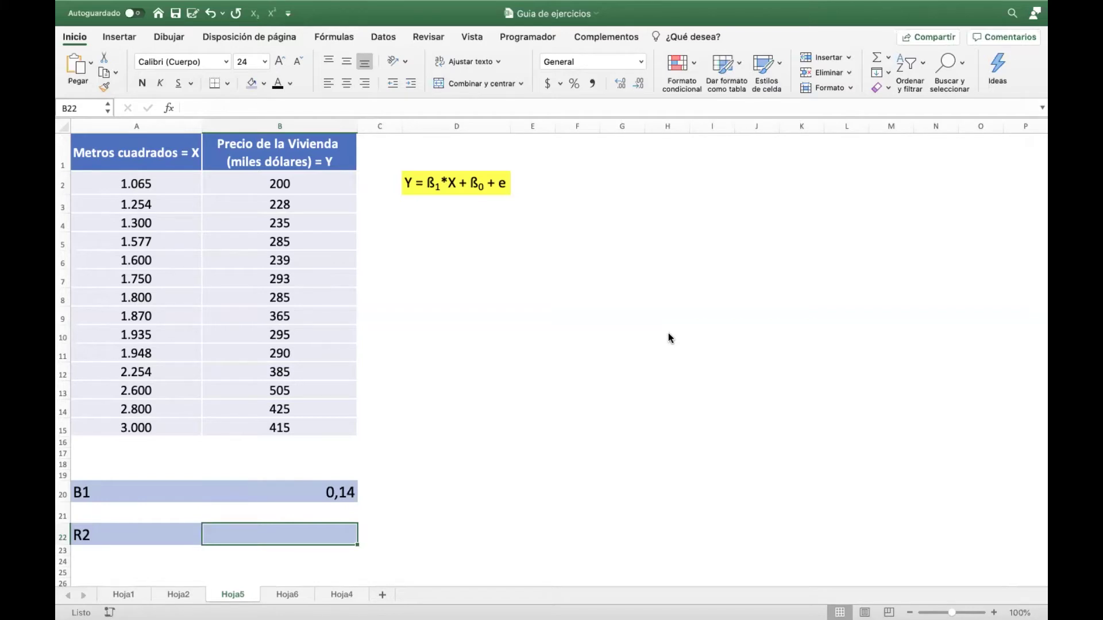
text(0,82)
key(Return)
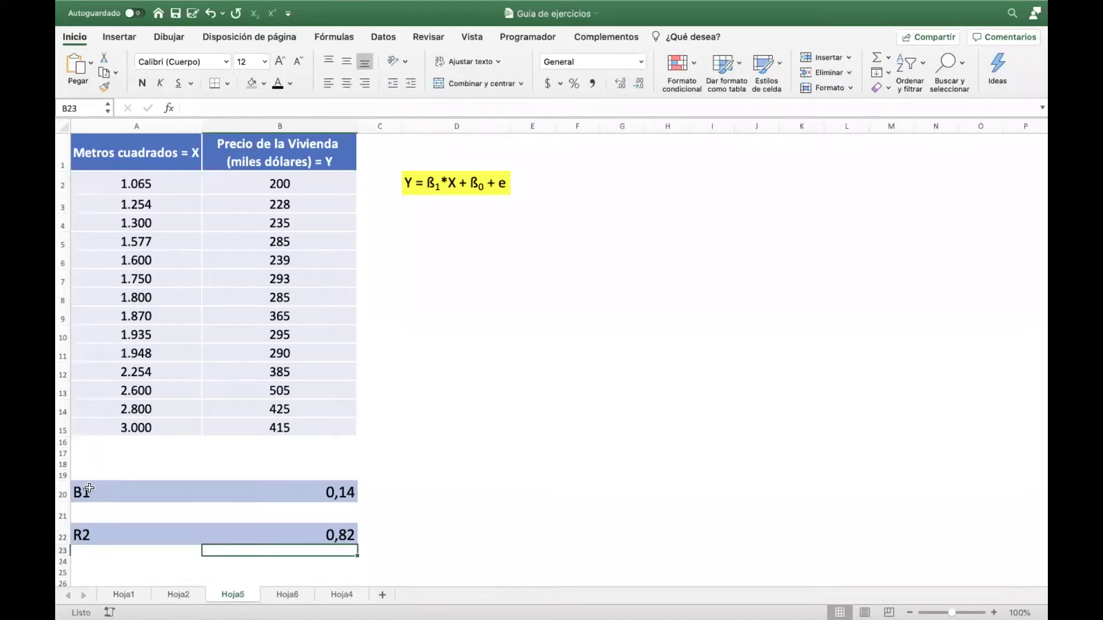
Insert a scatter chart of housing price against square metres from A1:B15, enlarged beneath the yellow model formula to span about columns D to L.
click(102, 153)
drag(244, 160, 284, 428)
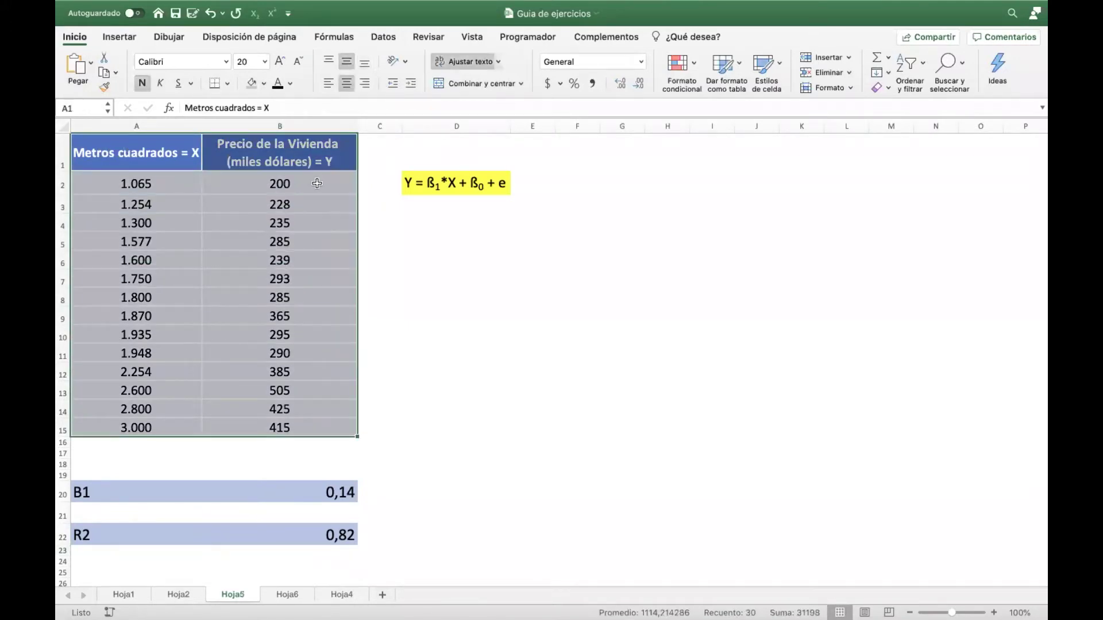
click(121, 39)
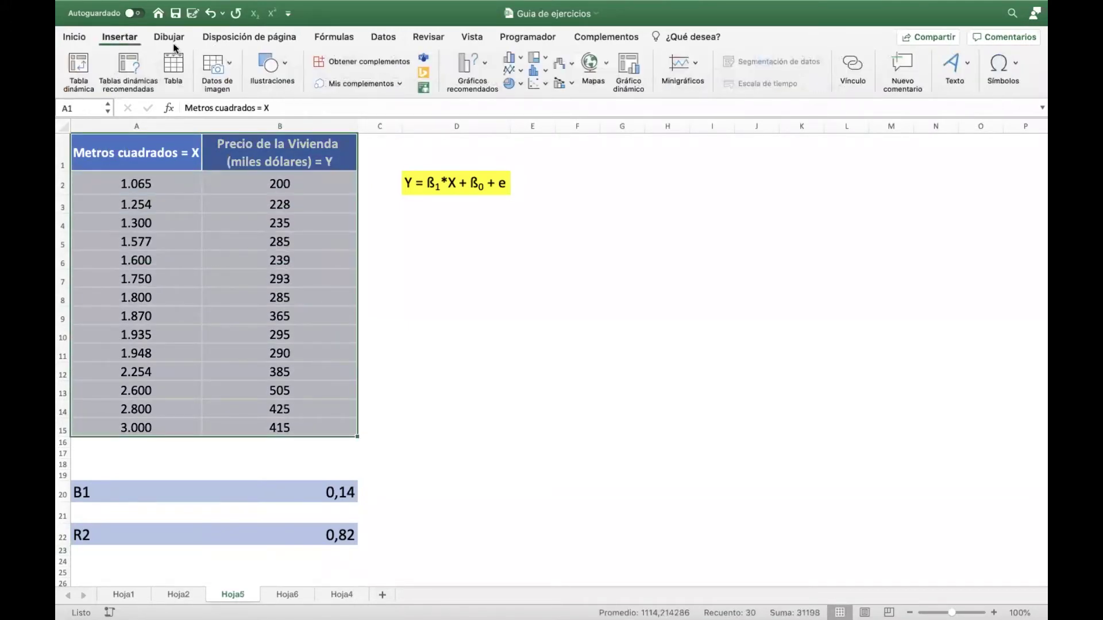
click(543, 88)
click(558, 140)
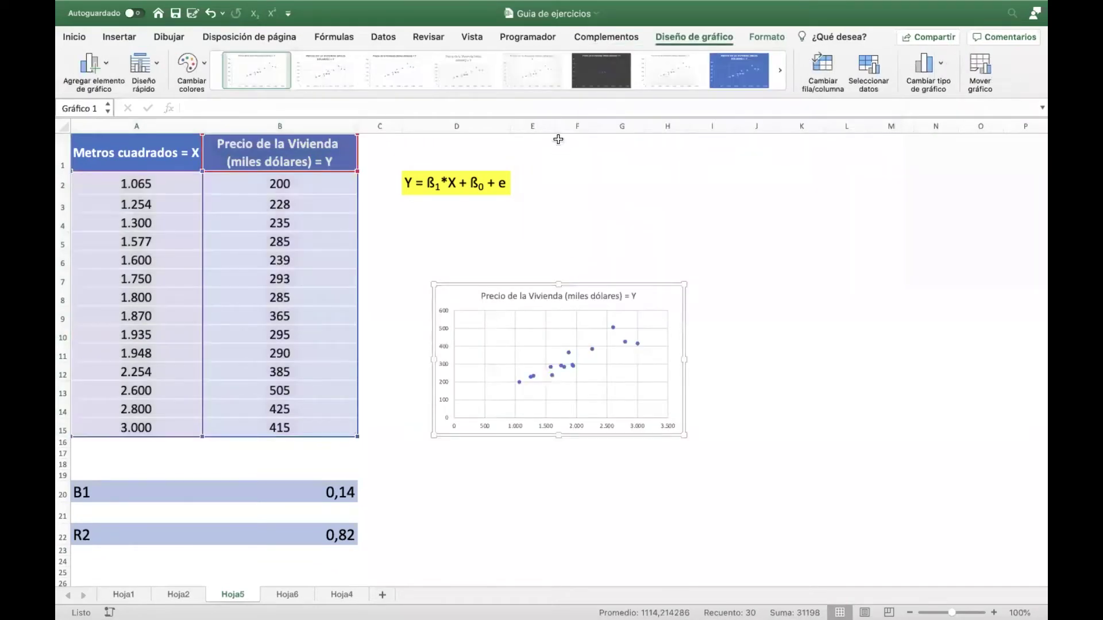
drag(684, 435, 801, 506)
drag(647, 280, 611, 191)
drag(766, 419, 938, 477)
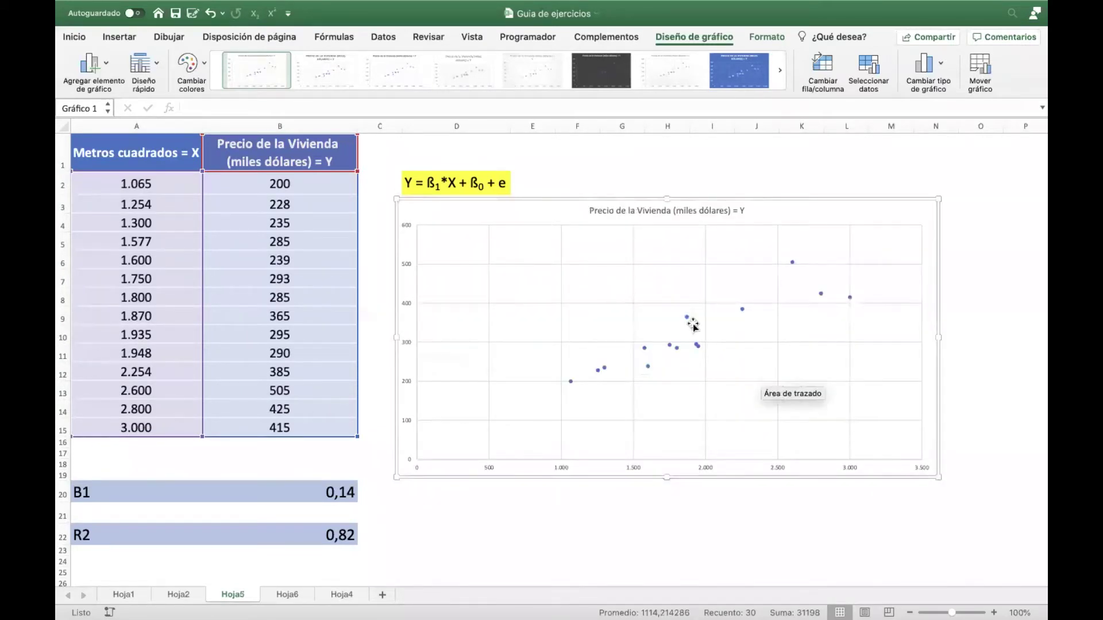
Delete the vertical and horizontal major gridlines from the housing price chart.
click(631, 280)
key(Delete)
scroll(631, 278, right, 1)
click(607, 267)
key(Delete)
Add a linear trendline to the housing price series, displaying its equation and R-squared value on the chart.
click(633, 348)
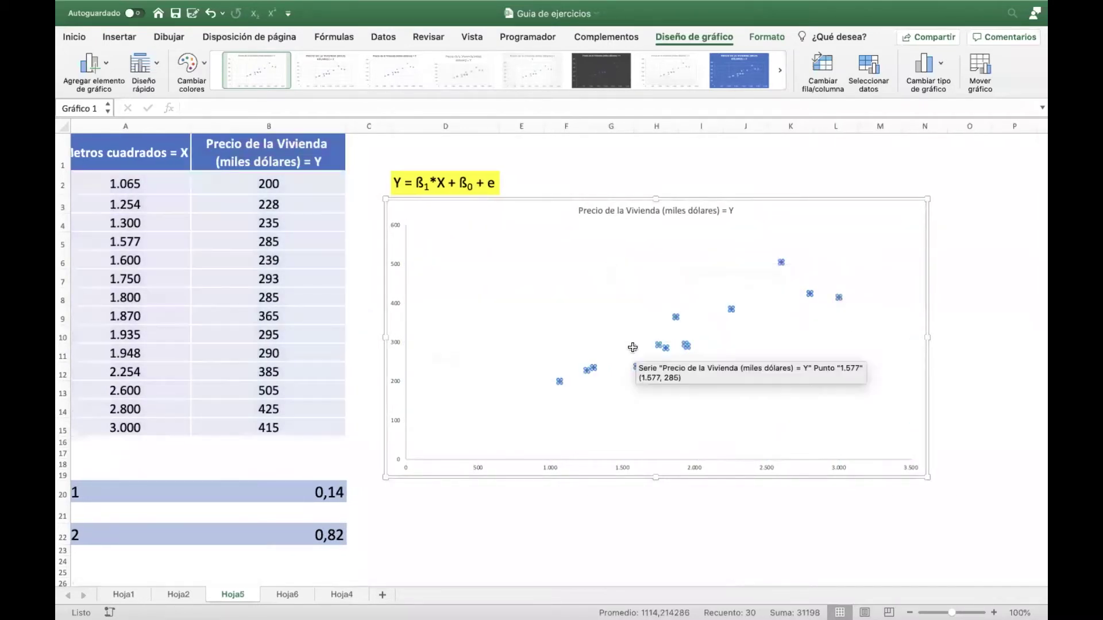
right_click(632, 348)
mouse_move(744, 485)
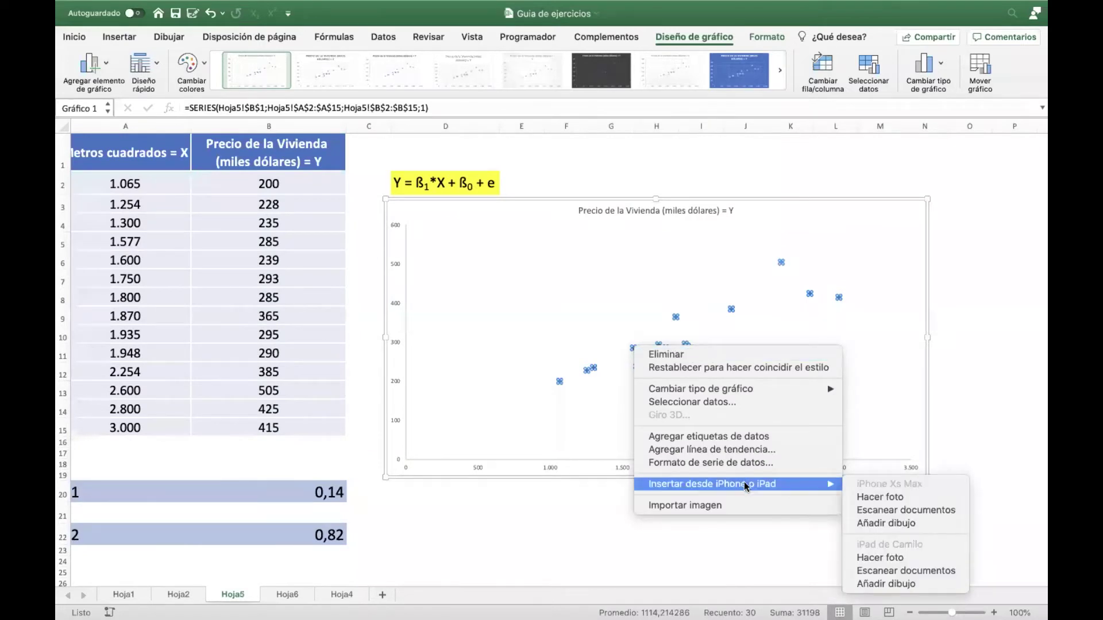
click(742, 450)
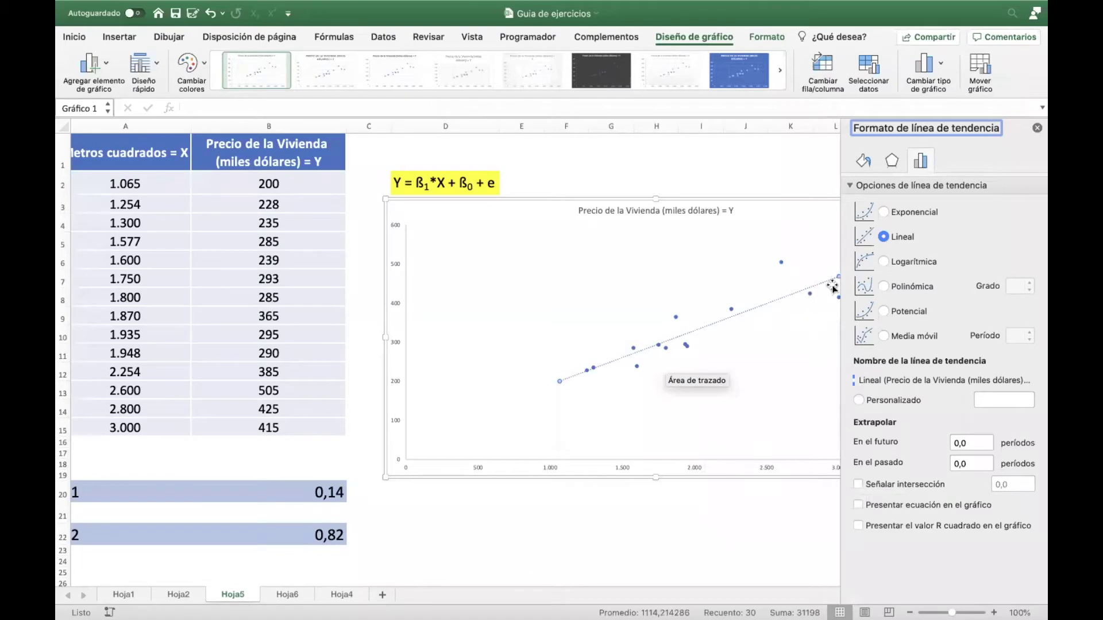
click(858, 505)
click(858, 526)
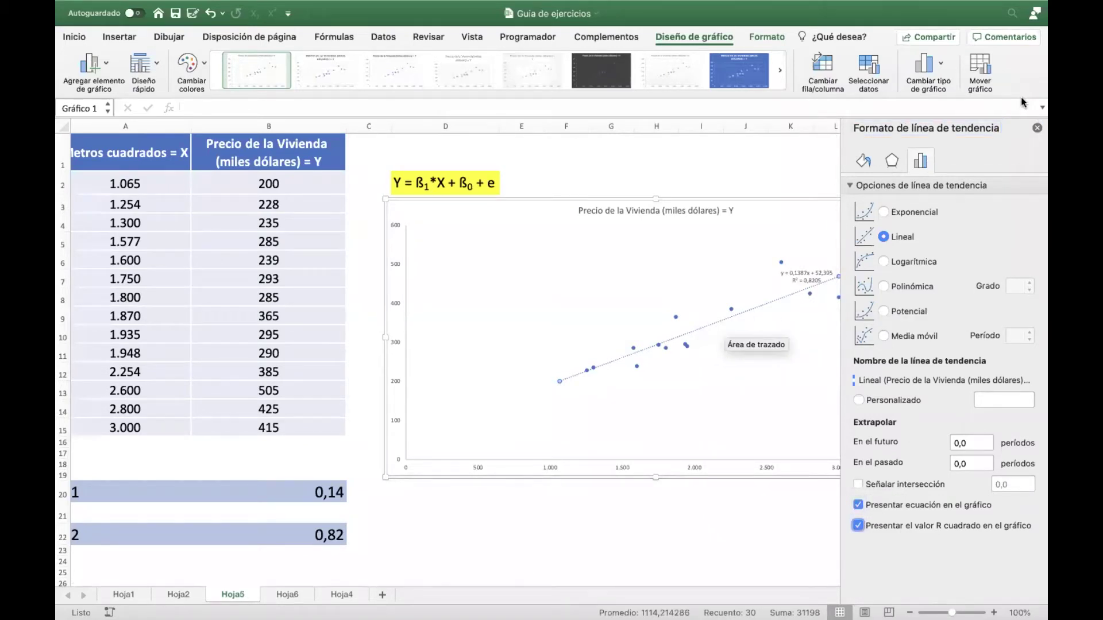
click(1037, 128)
Place the equation and R-squared label in the housing price plot's upper-left area with font size 20, then deselect the chart.
drag(810, 275, 516, 255)
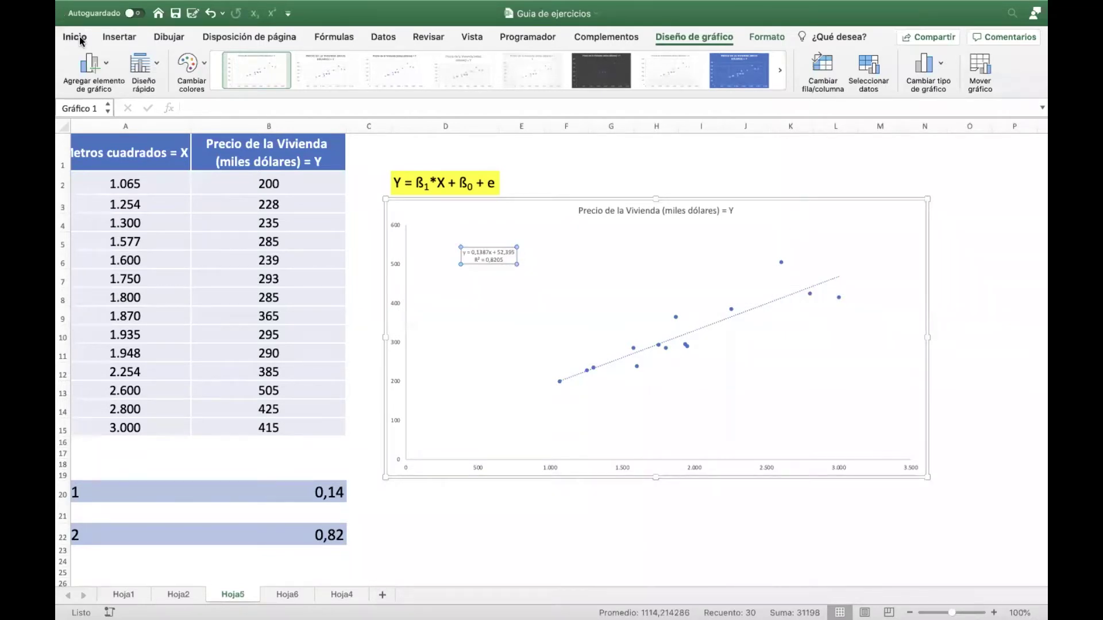
click(74, 37)
click(279, 61)
click(279, 61)
click(279, 61)
click(280, 60)
click(279, 61)
click(279, 61)
click(279, 61)
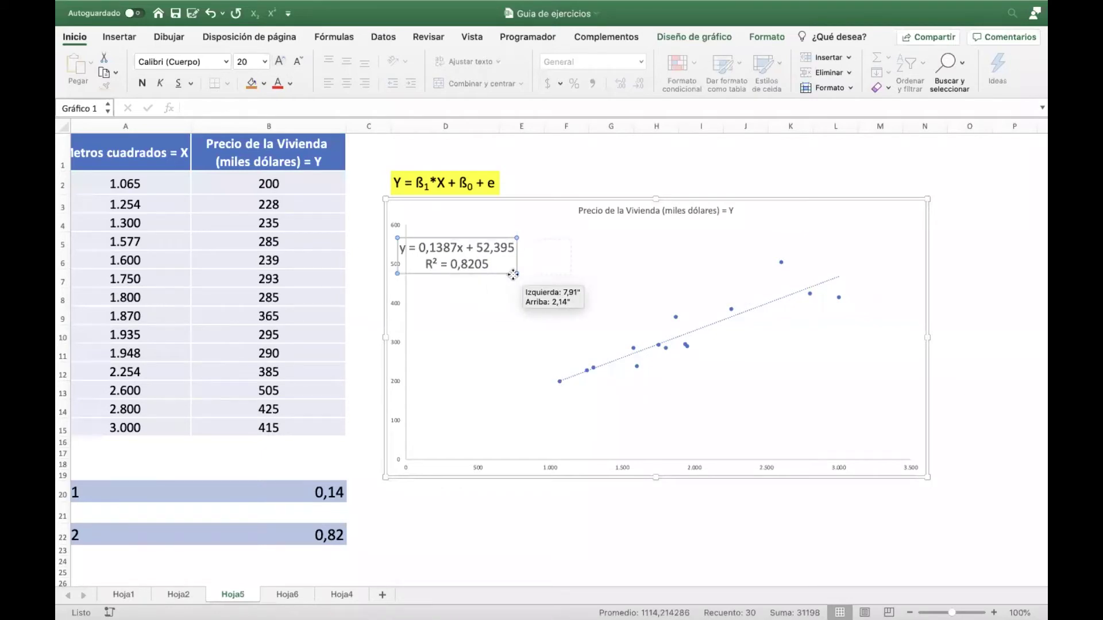
drag(511, 275, 565, 276)
click(527, 187)
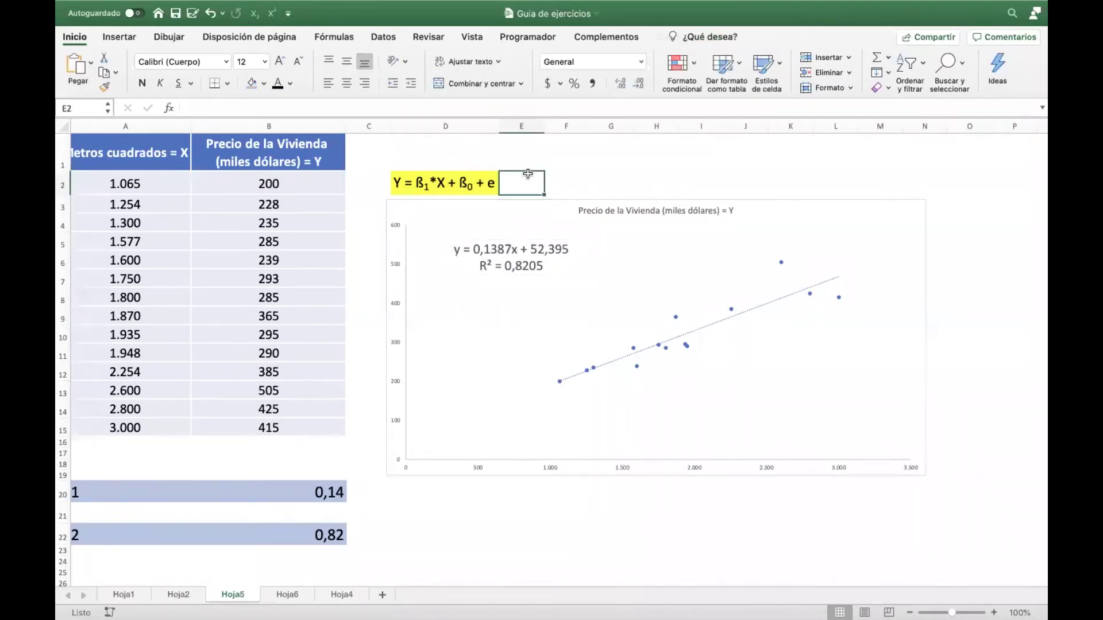
Calculate the B1 coefficient scaled to thousands in cell D20 with the formula =0,14*1000.
click(312, 496)
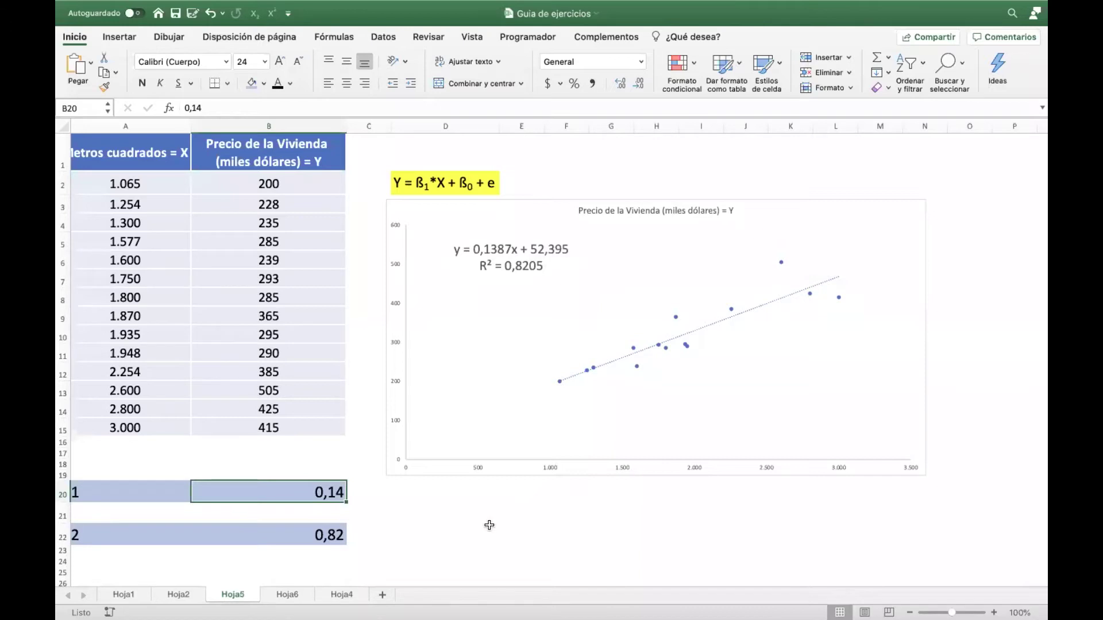
scroll(197, 452, left, 2)
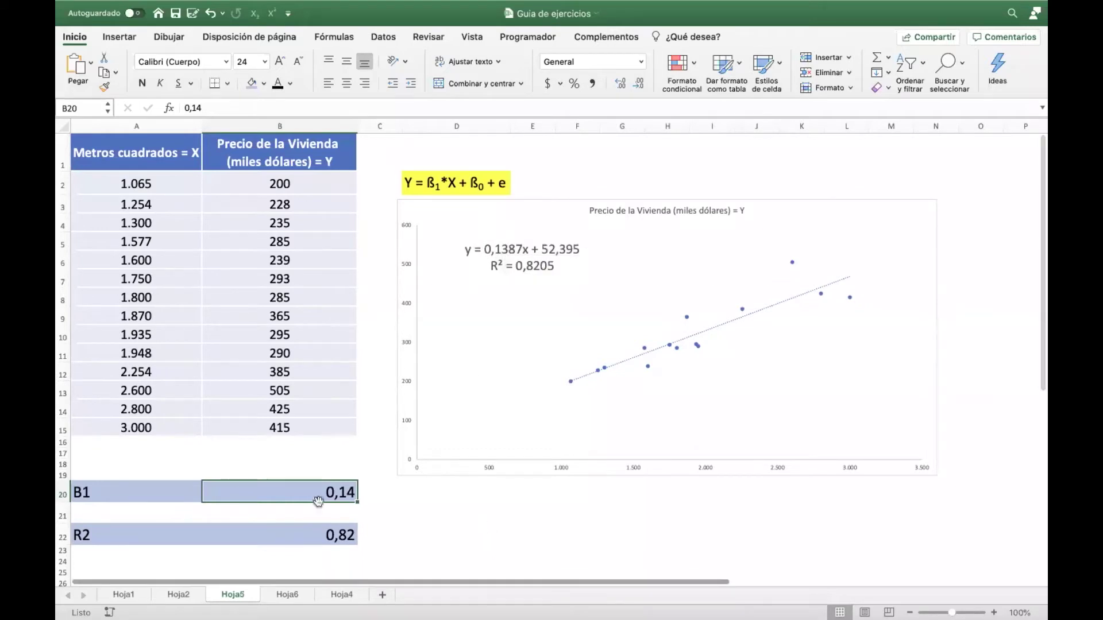
click(470, 500)
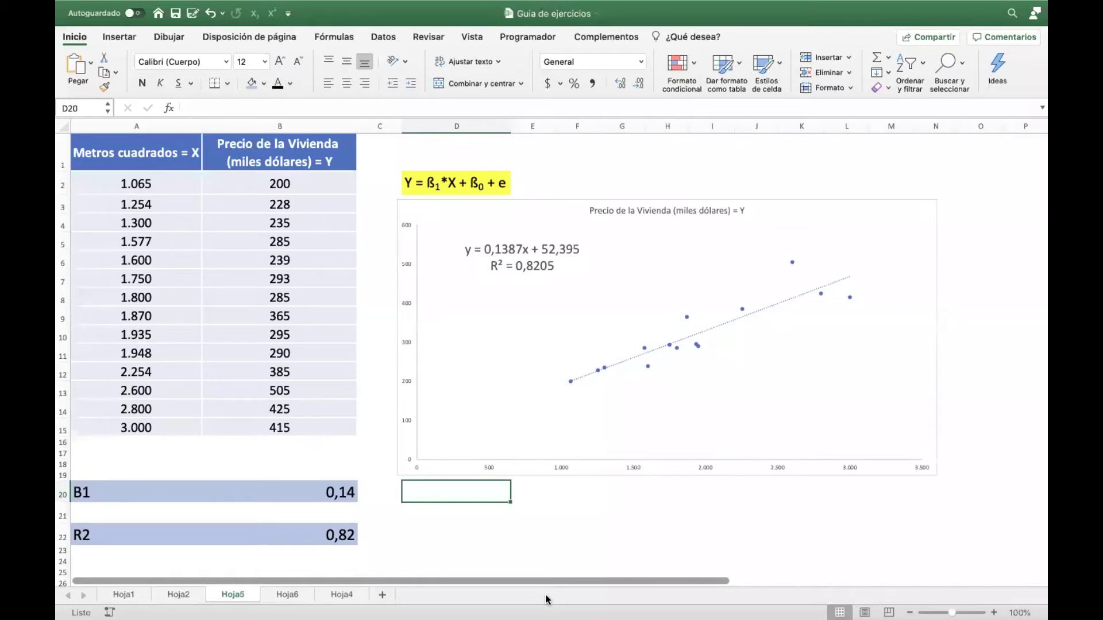
text(0,1)
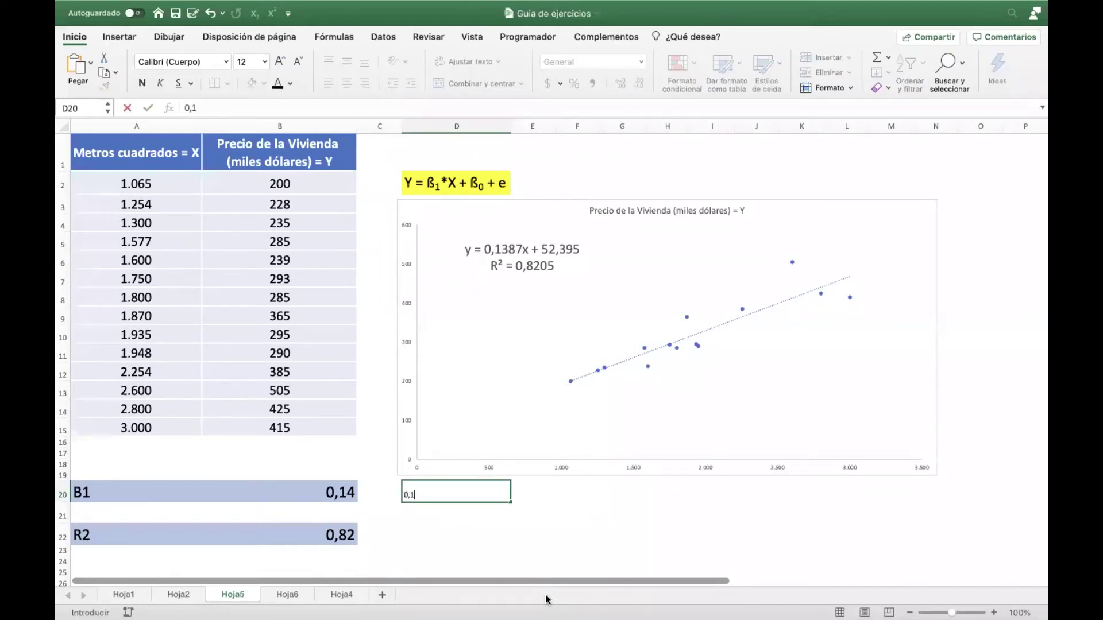
text(4)
key(BackSpace)
key(BackSpace)
key(BackSpace)
text(=0,14*1000)
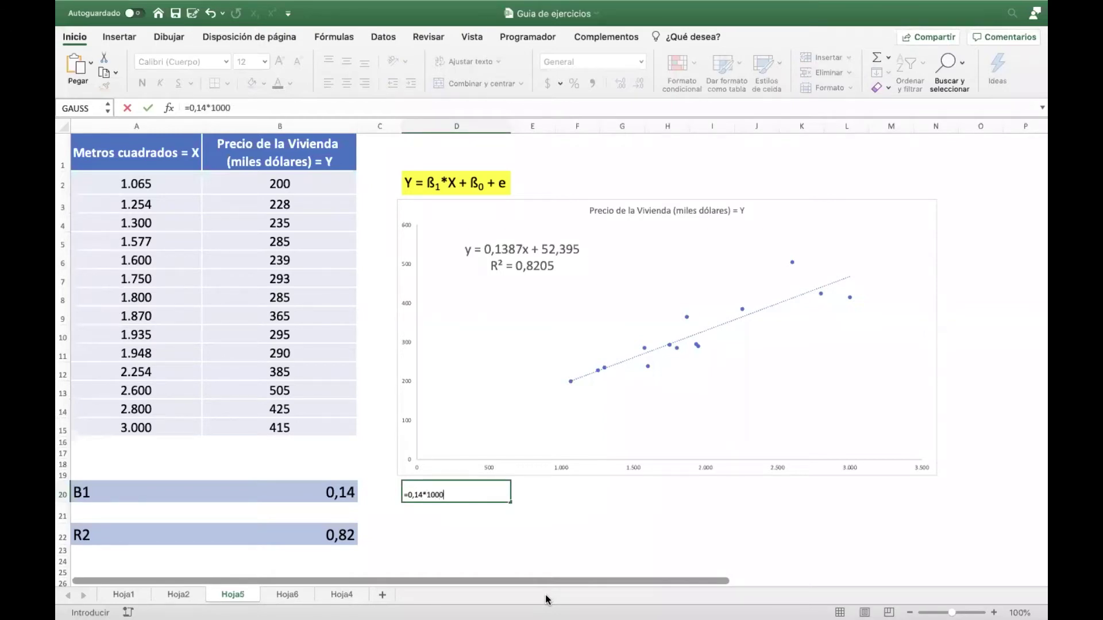
key(Return)
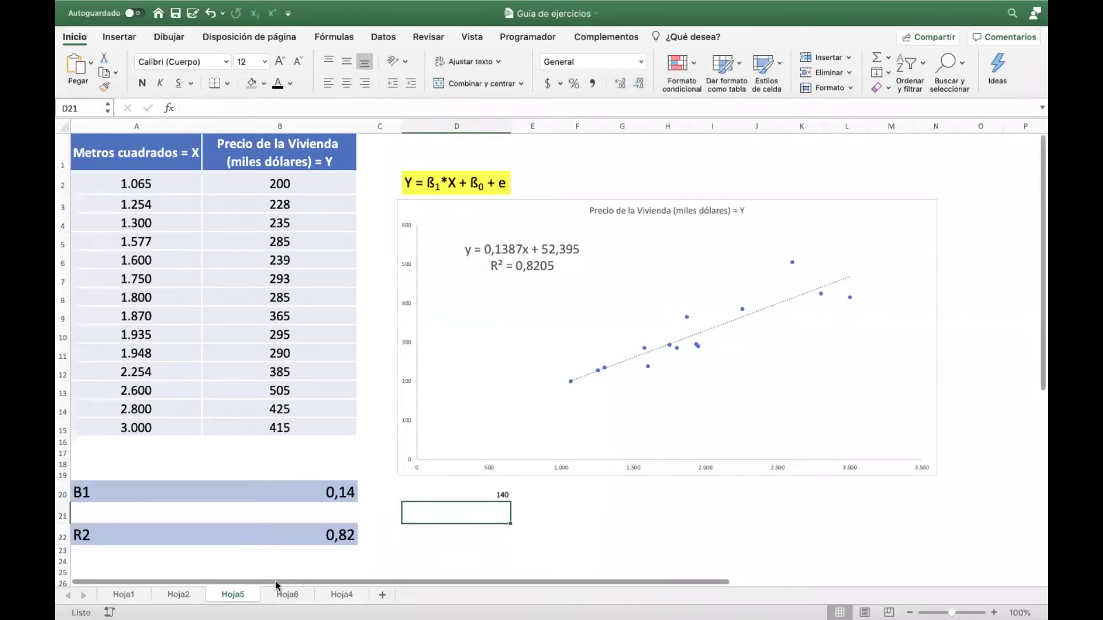
Increase the font size of the calculated value in D20 to 22.
click(456, 492)
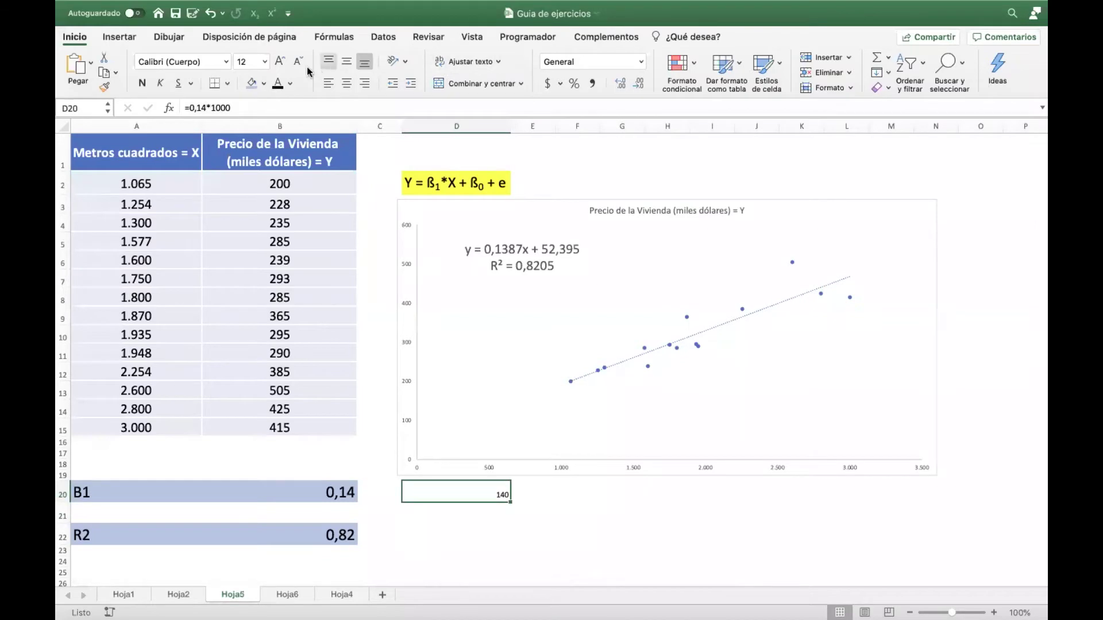
click(279, 62)
click(279, 62)
click(279, 62)
click(280, 62)
click(279, 62)
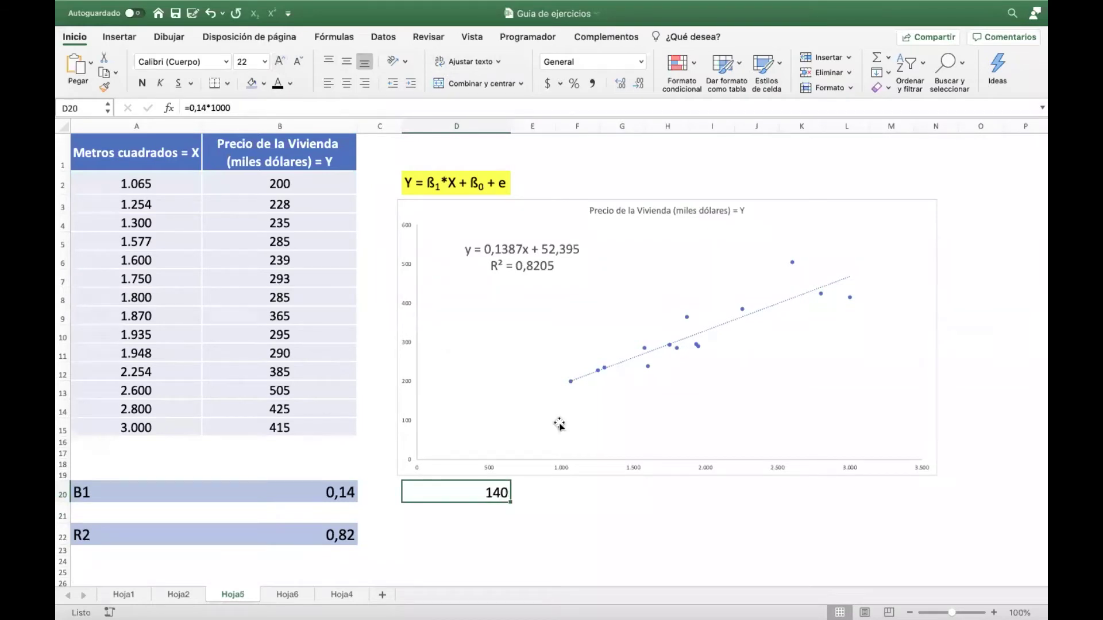
click(504, 529)
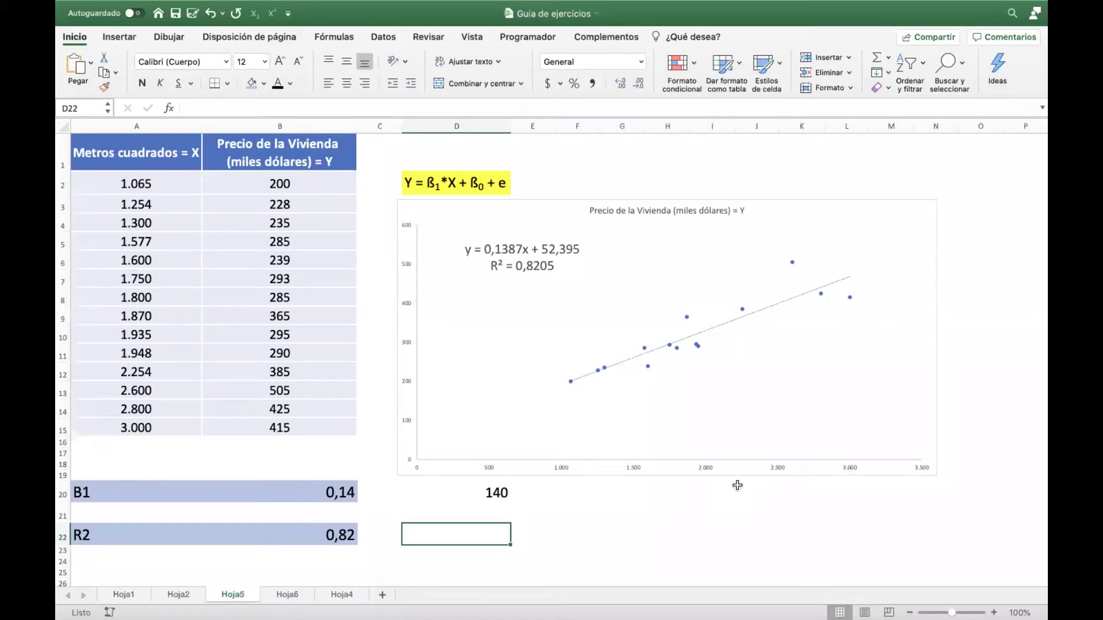
click(498, 493)
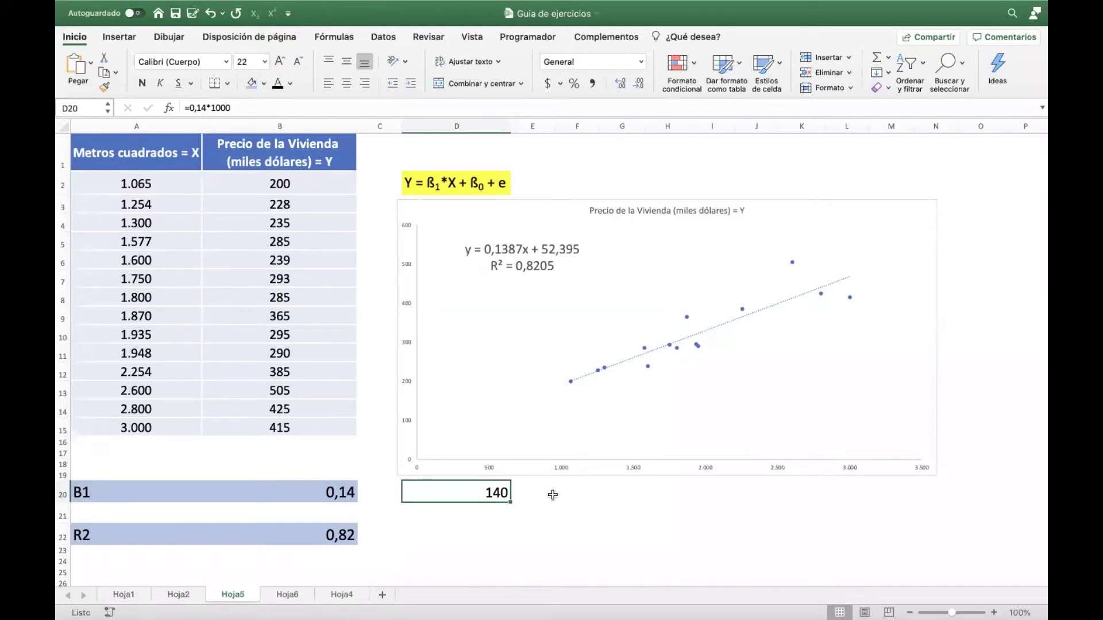
click(337, 596)
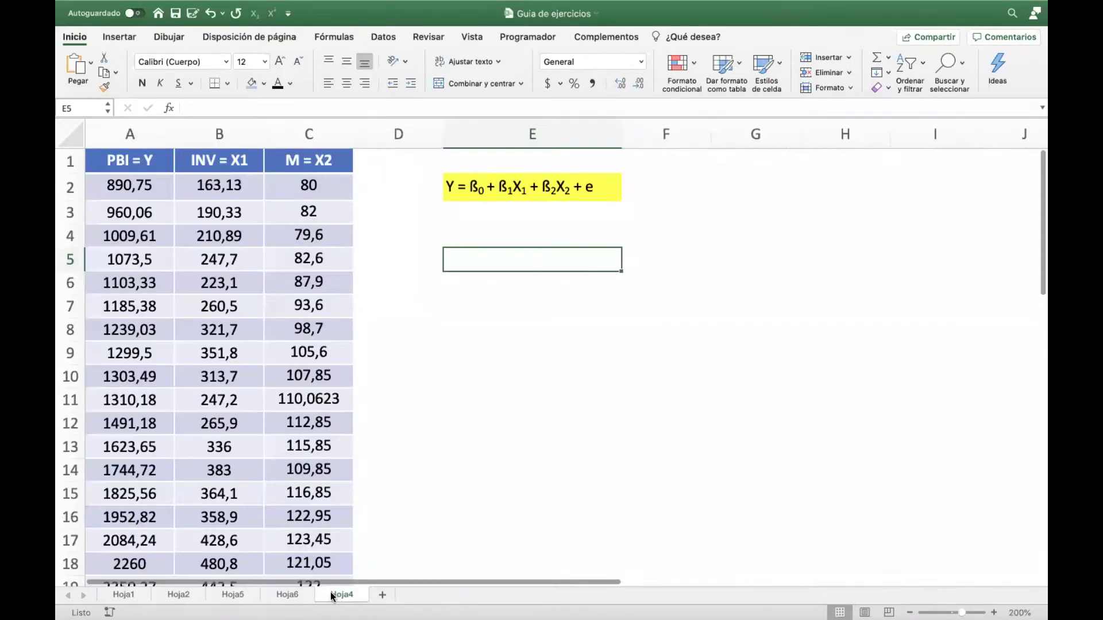
click(287, 595)
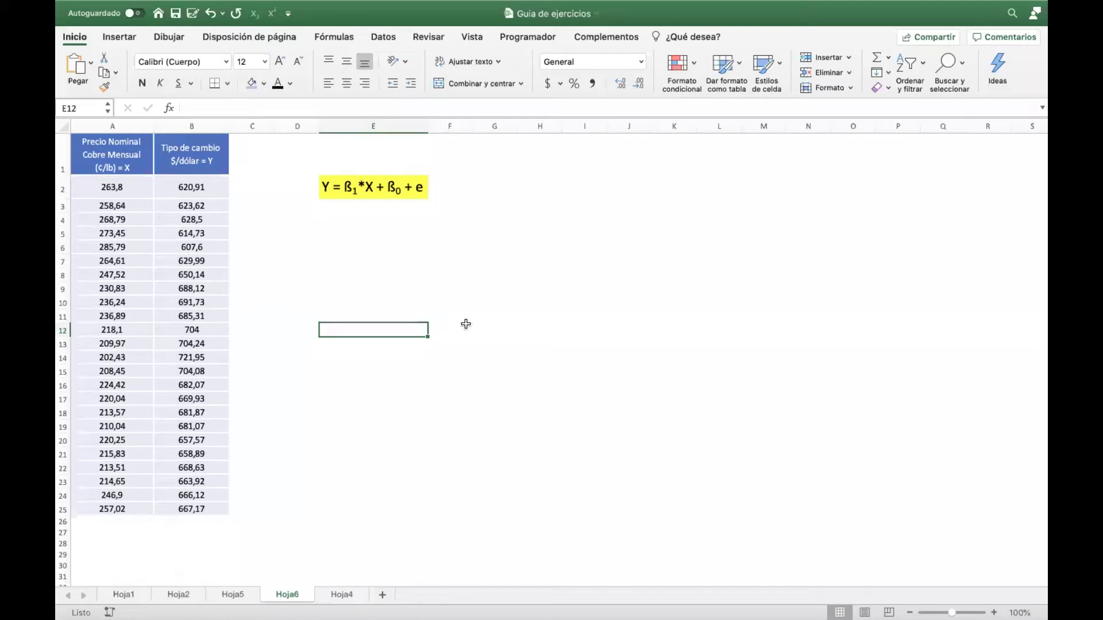
Copy the B1 and R2 results block from A20:B22 on Hoja5 to cell A28 on Hoja6.
click(233, 595)
drag(142, 493, 330, 532)
key(super+c)
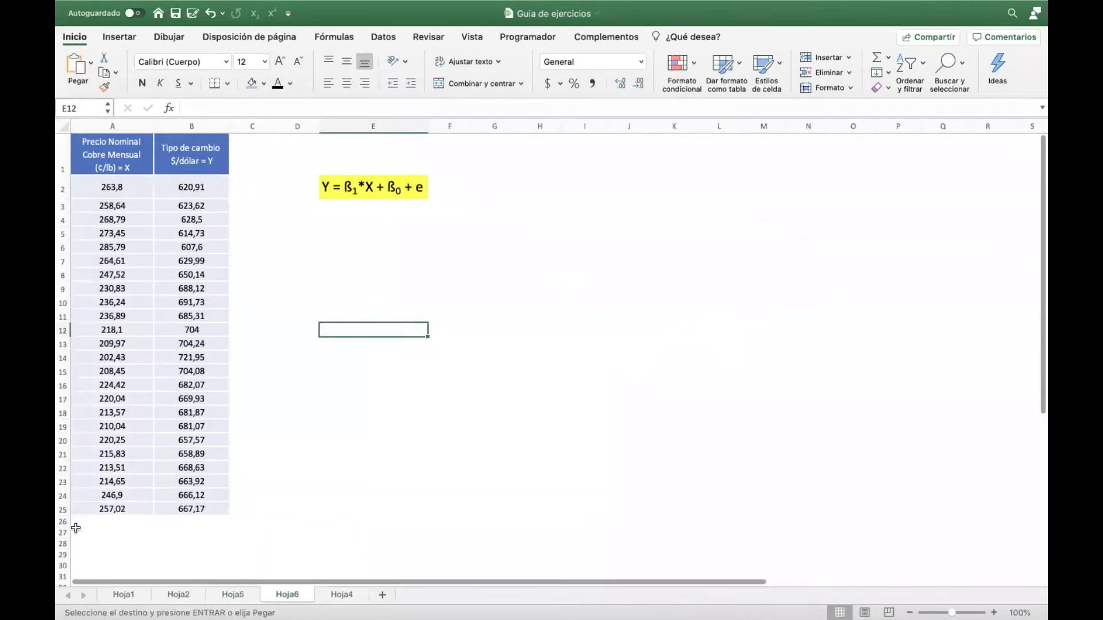
click(78, 537)
key(super+v)
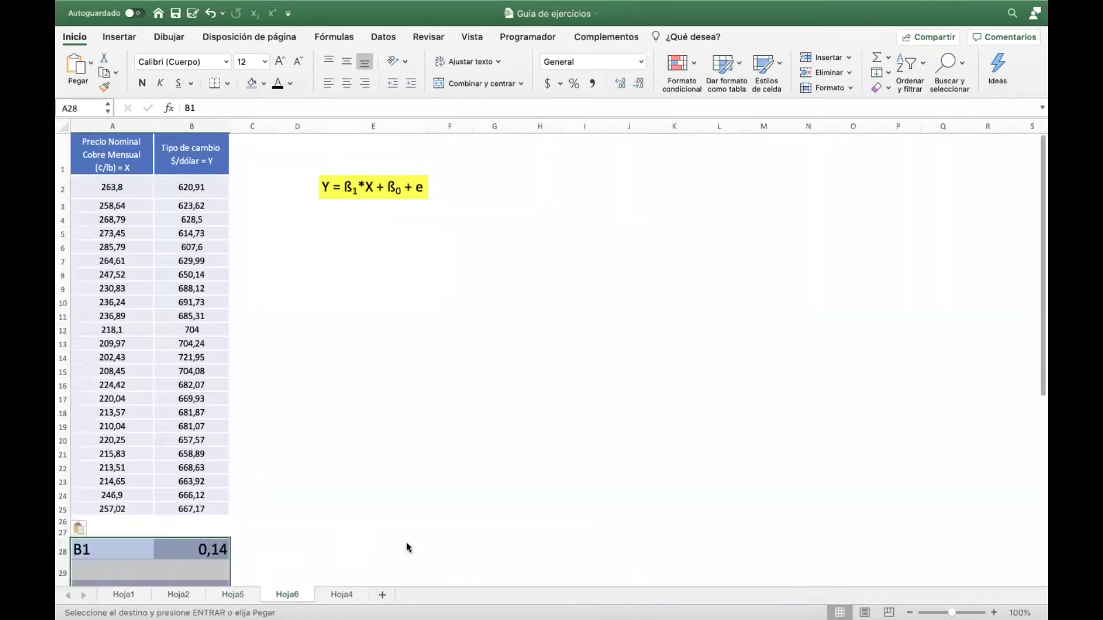
scroll(435, 525, down, 5)
scroll(433, 524, up, 4)
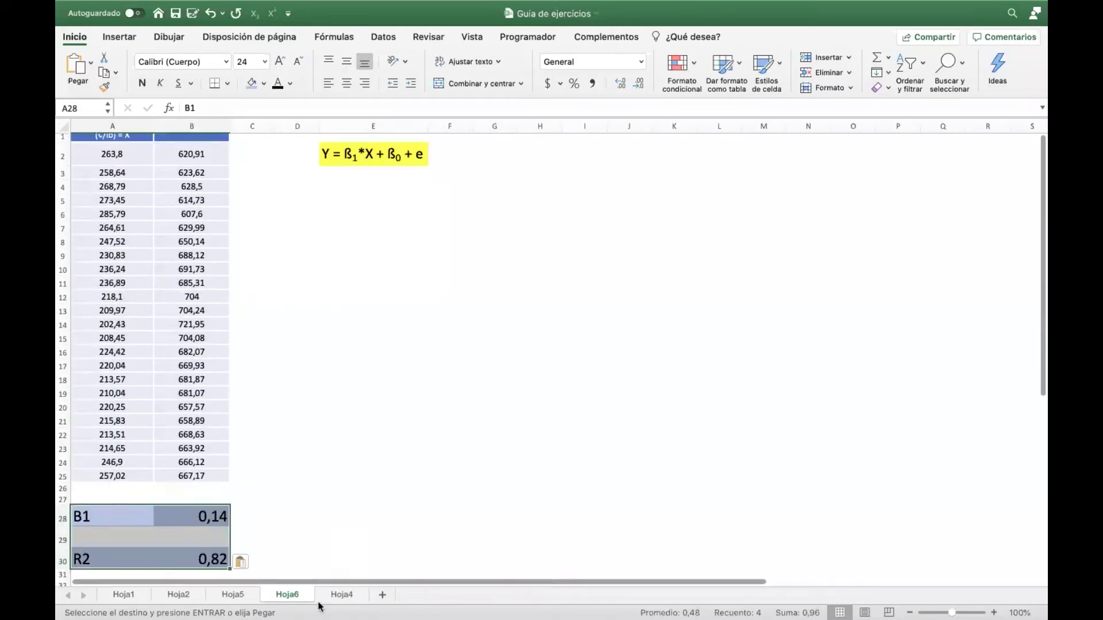
click(238, 602)
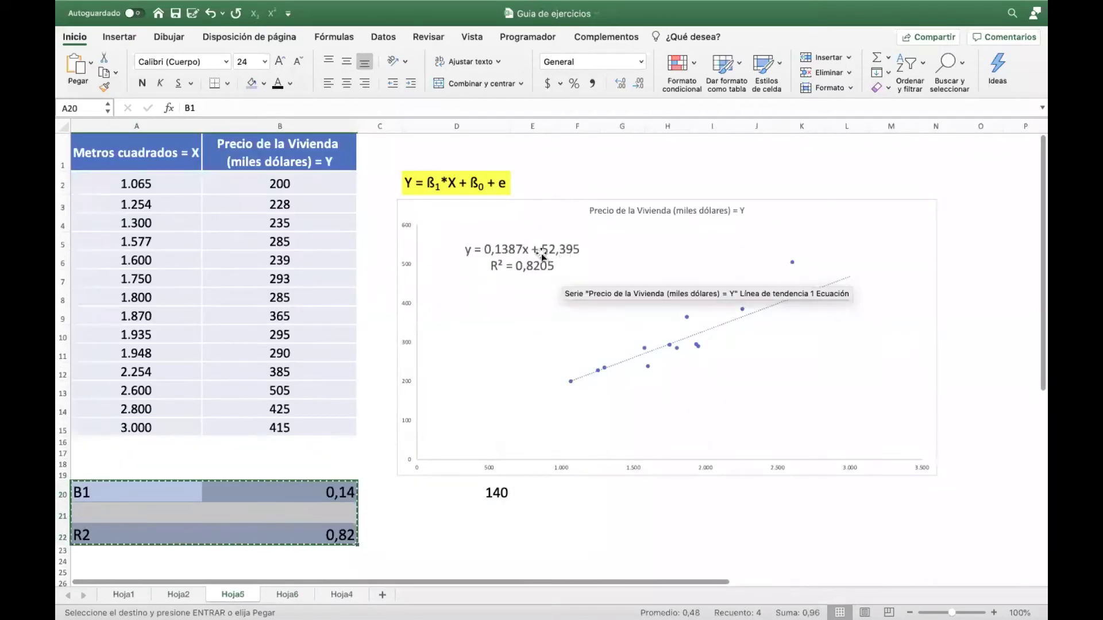
click(528, 525)
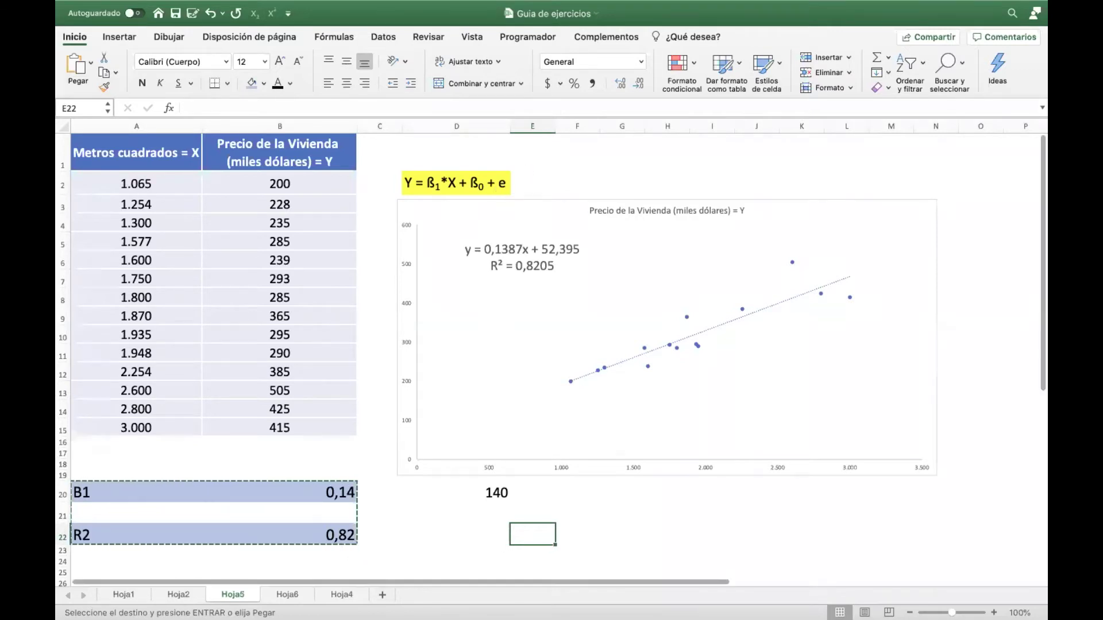
Clear the copied B1 and R2 values in cells B28 and B30 on Hoja6, keeping the labels.
click(288, 595)
scroll(450, 448, down, 2)
scroll(451, 448, up, 2)
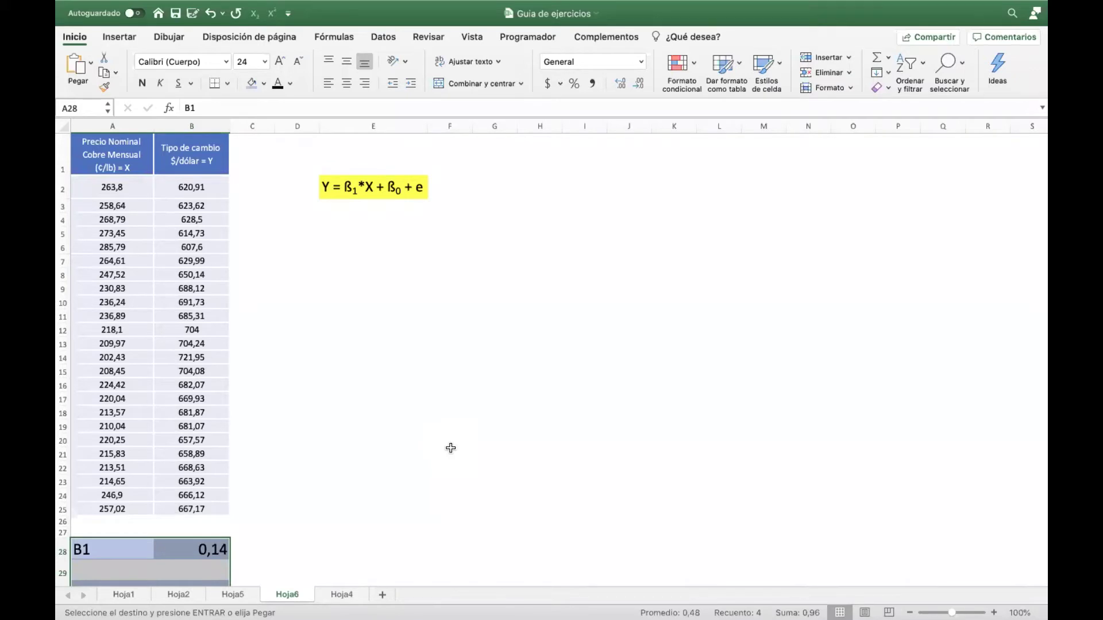
scroll(450, 447, down, 2)
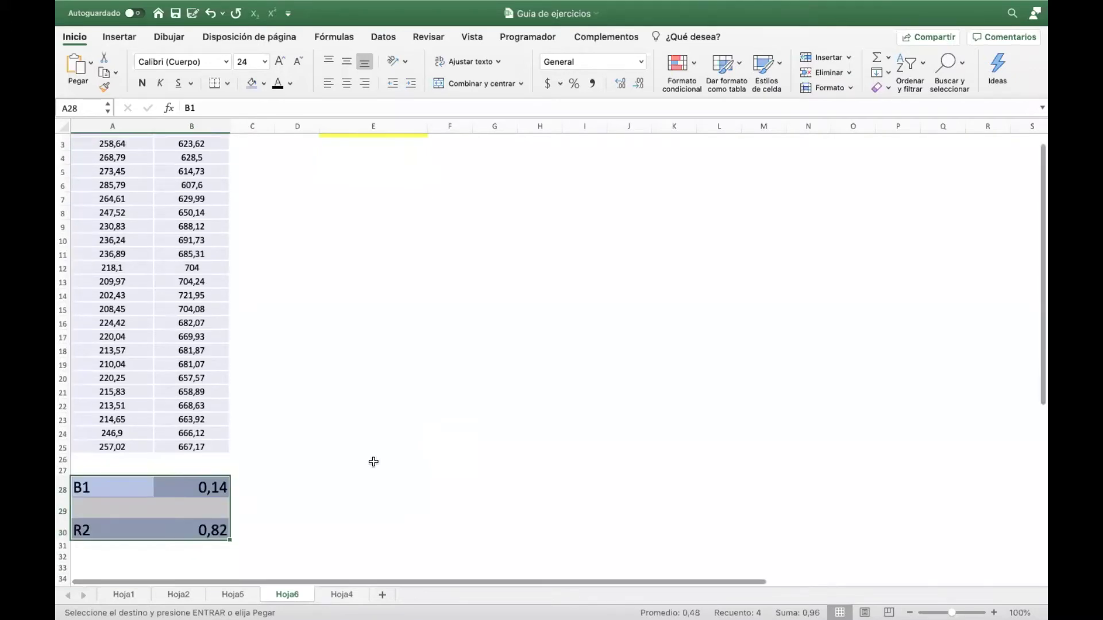
click(209, 486)
key(BackSpace)
click(191, 530)
key(BackSpace)
click(390, 523)
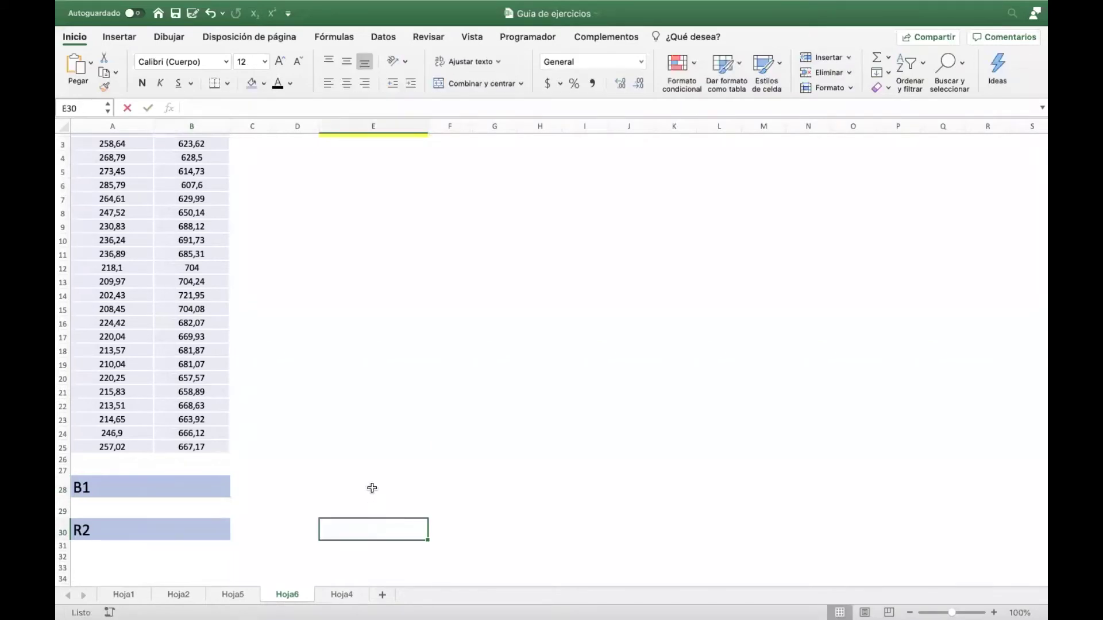
Enter -1,0774 as the B1 coefficient in cell B28.
scroll(371, 488, up, 2)
scroll(372, 487, down, 1)
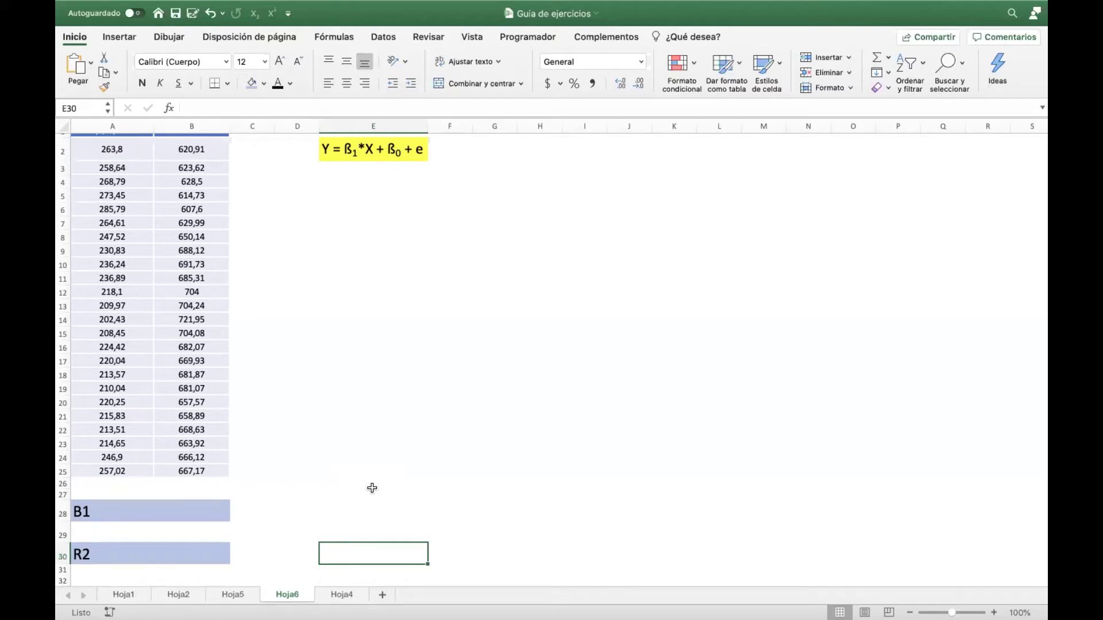
click(193, 513)
text(-)
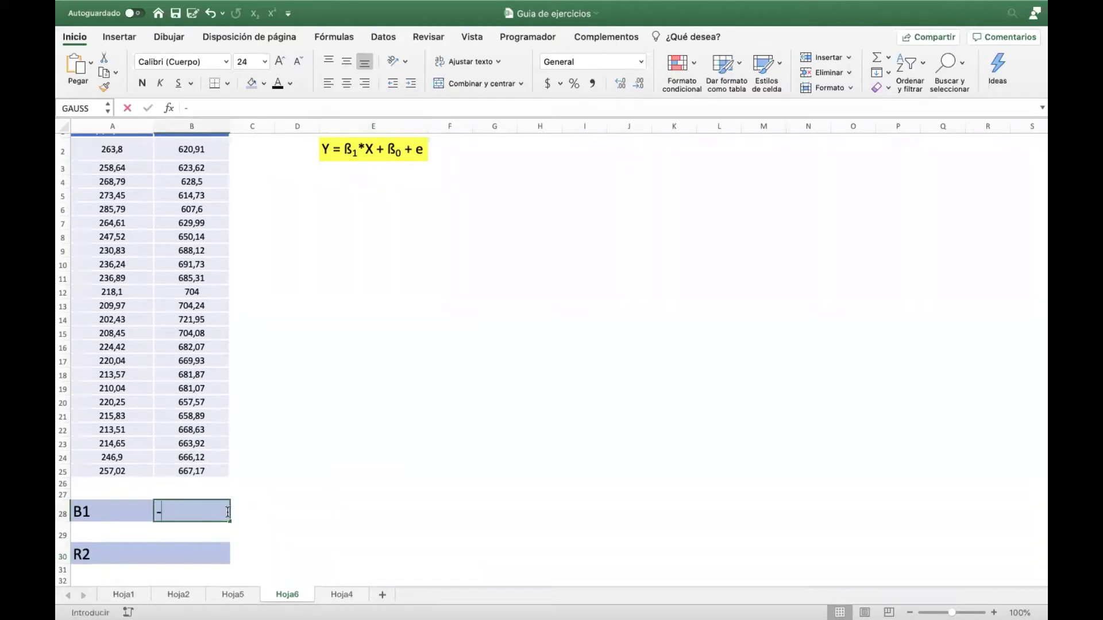
text(107)
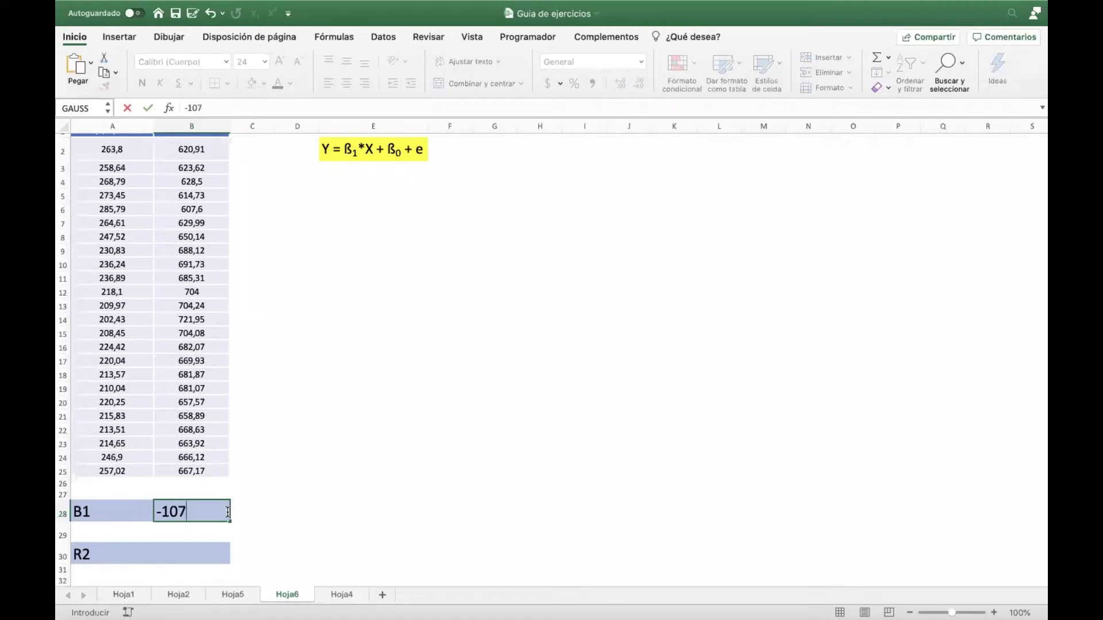
text(74)
key(F2)
key(Left)
key(Left)
key(Left)
key(Left)
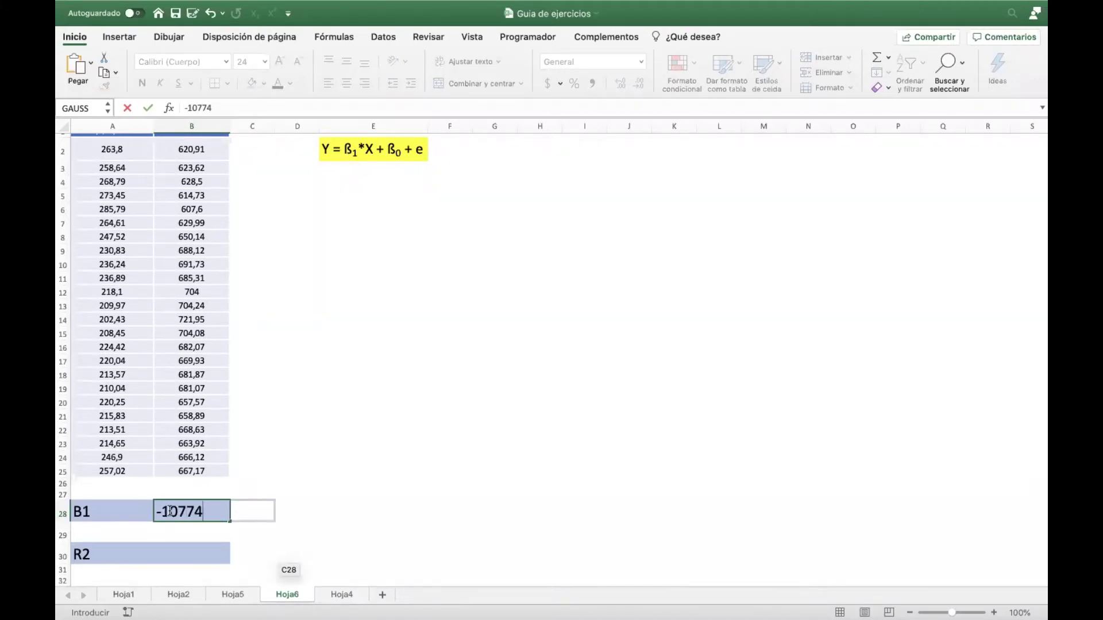
text(,)
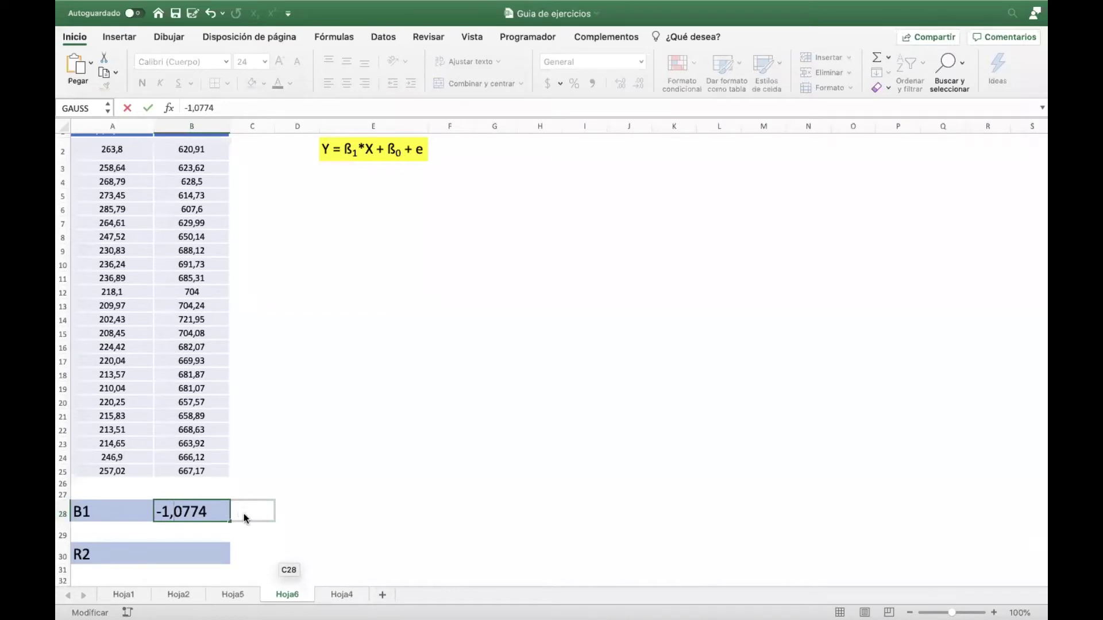
key(Return)
key(Return)
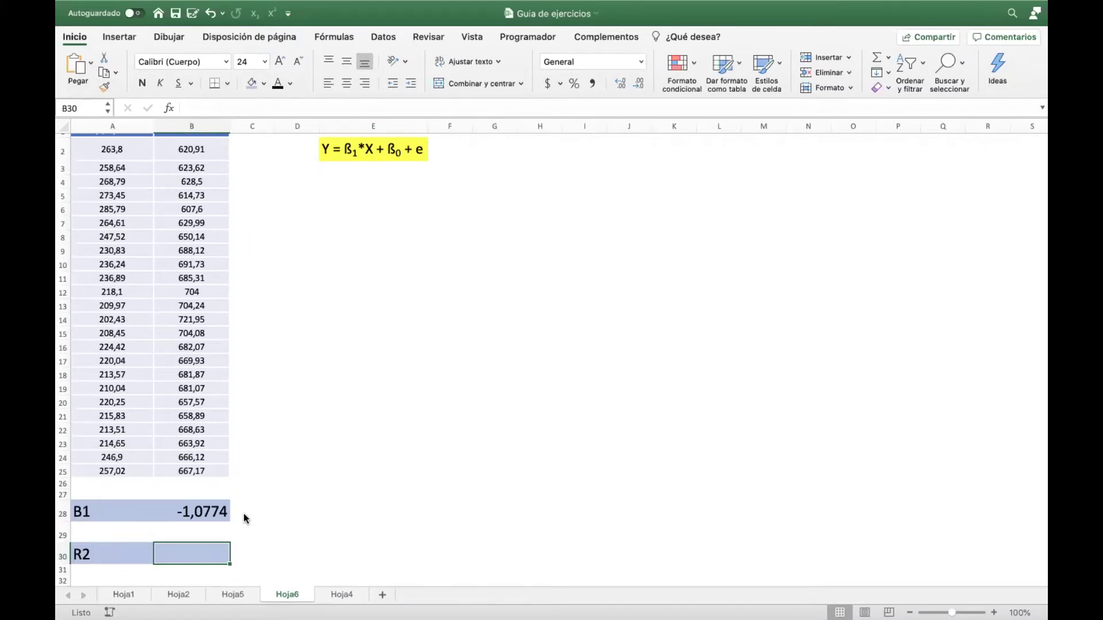
Enter 0,7066 as the R2 value in cell B30.
text(0)
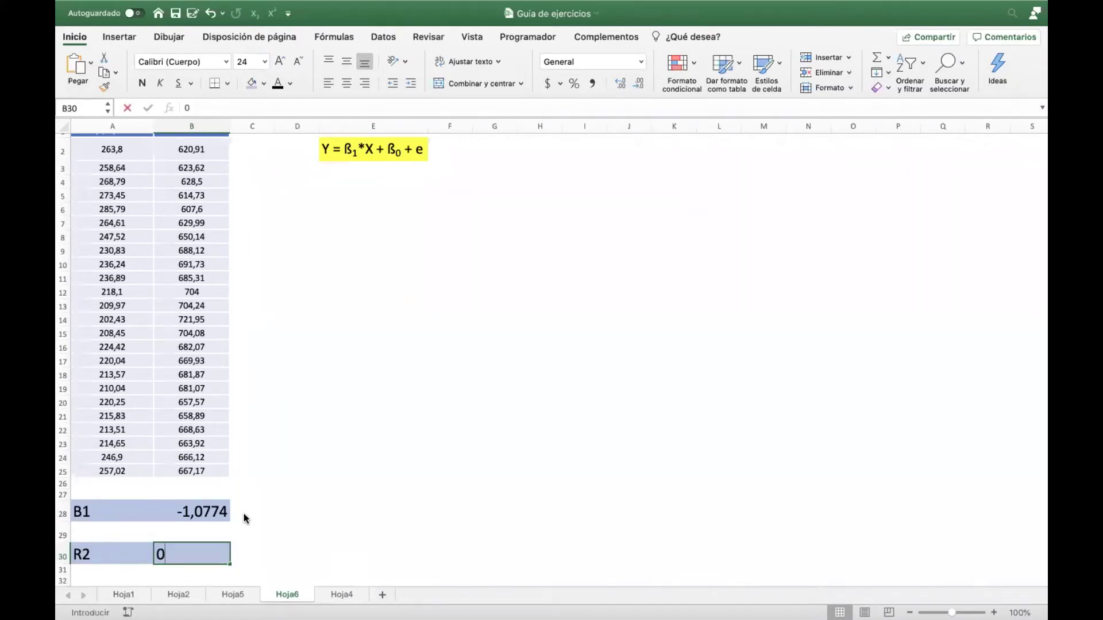
text(,7066)
key(Return)
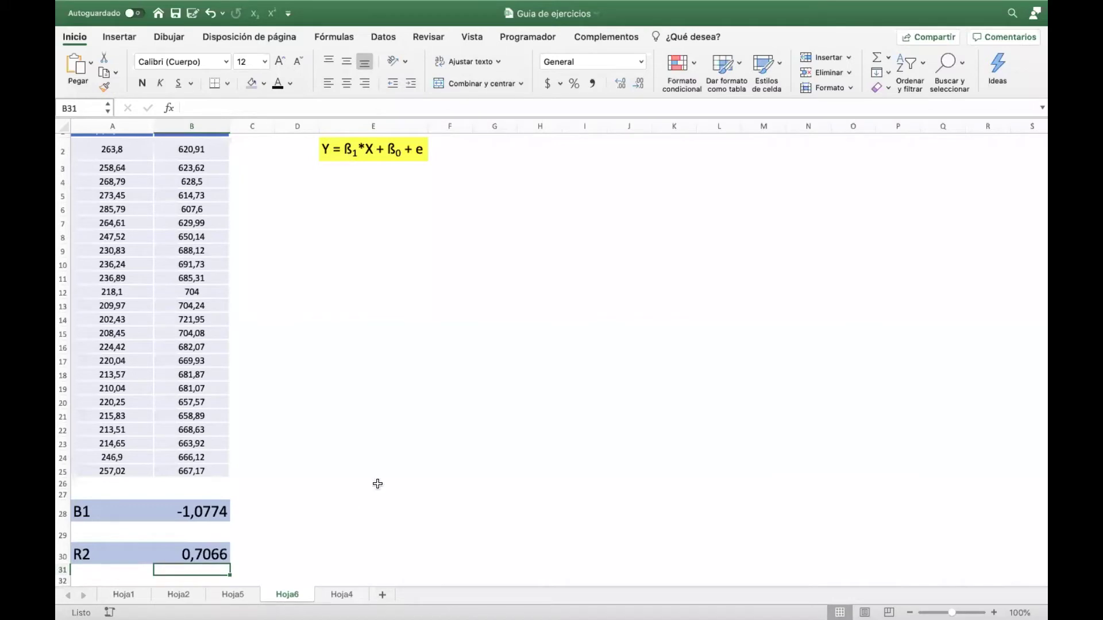
Examine the B1 coefficient together with the copper price (X) and exchange rate (Y) columns on Hoja6.
scroll(368, 486, up, 2)
scroll(365, 488, down, 1)
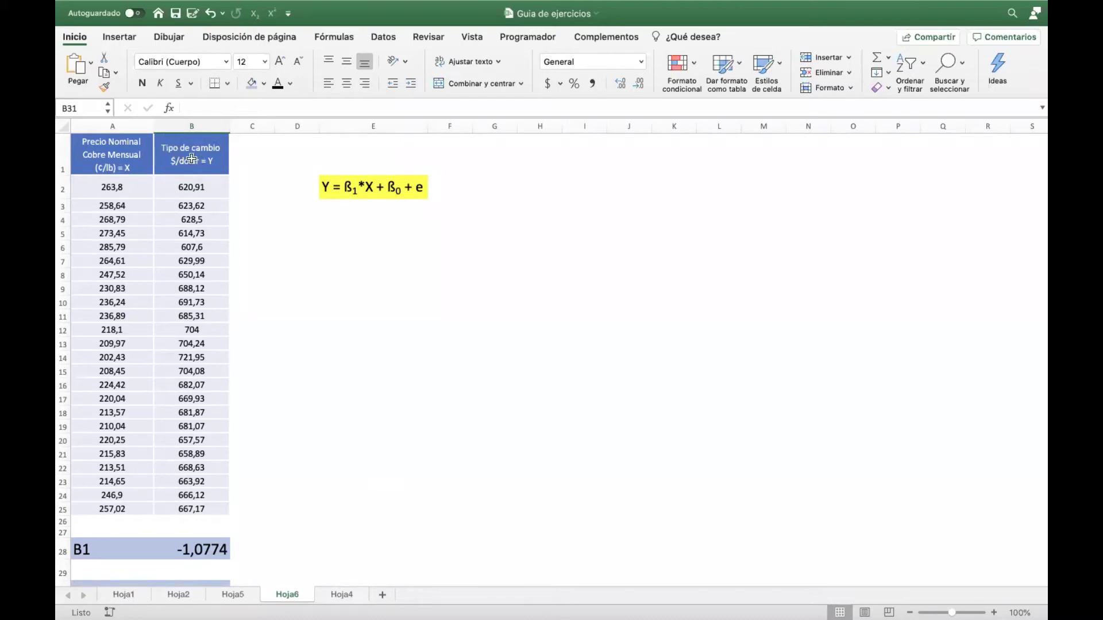
scroll(226, 431, down, 5)
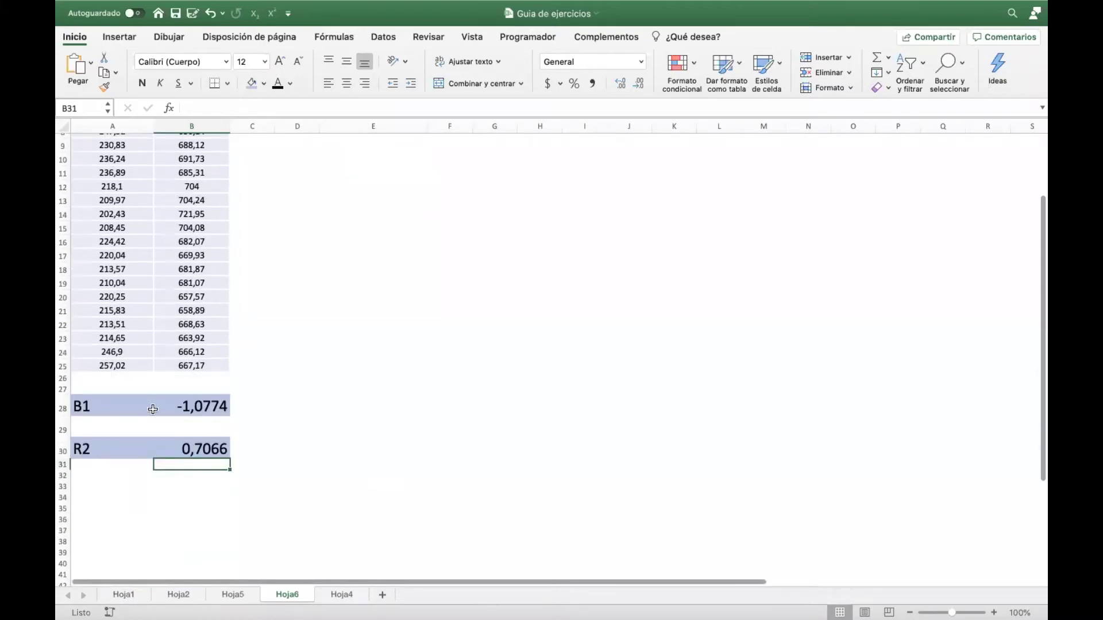
click(184, 405)
scroll(190, 229, up, 5)
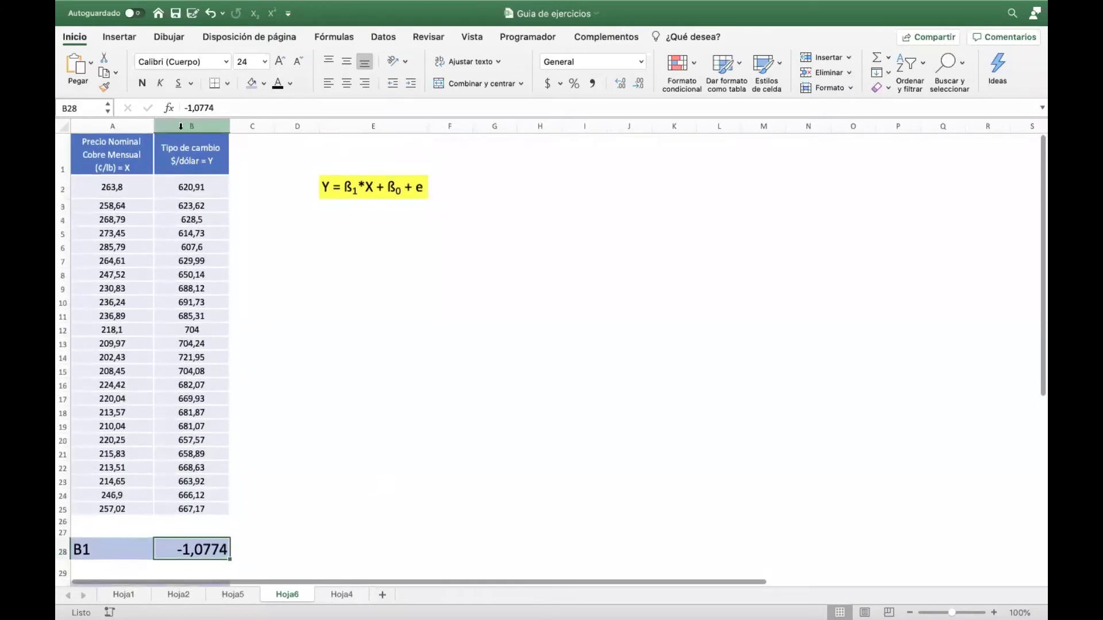
click(200, 155)
click(192, 454)
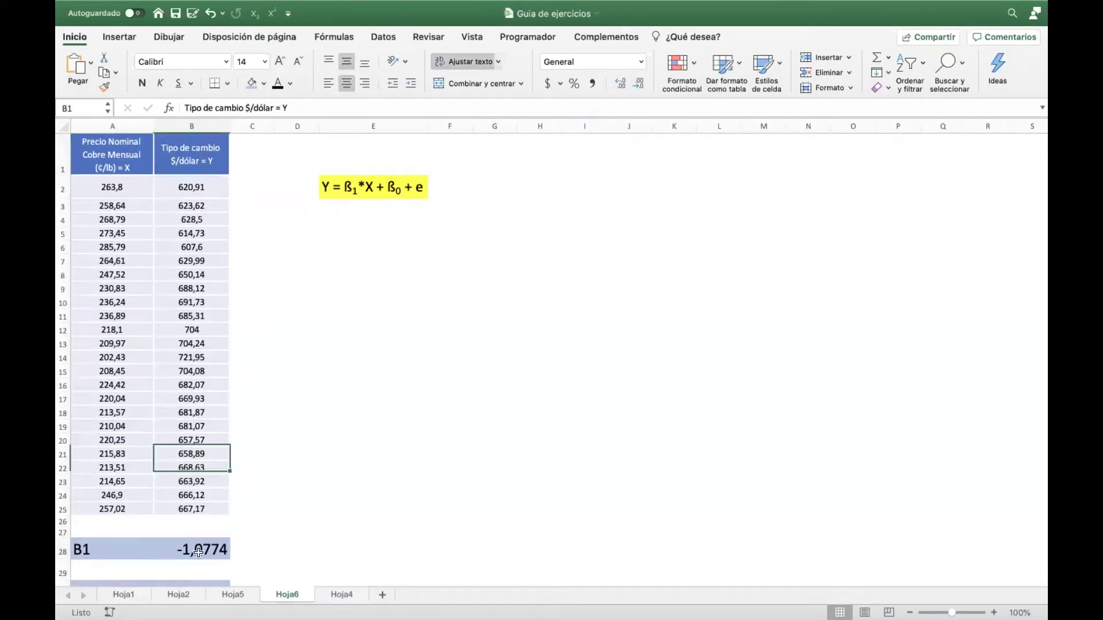
click(201, 550)
click(258, 553)
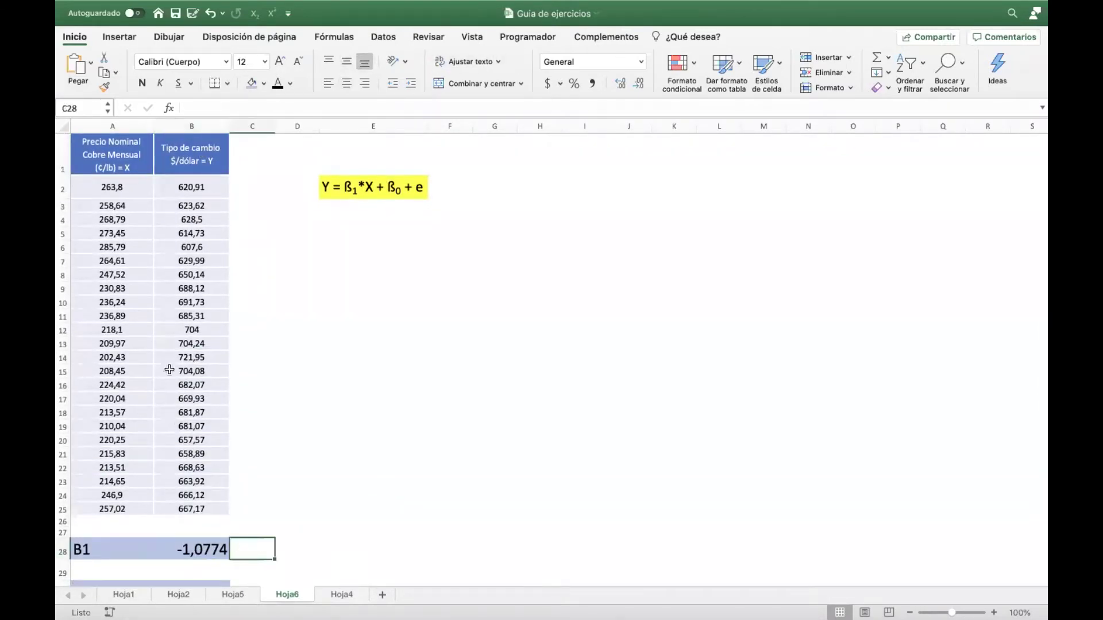
click(193, 551)
click(321, 477)
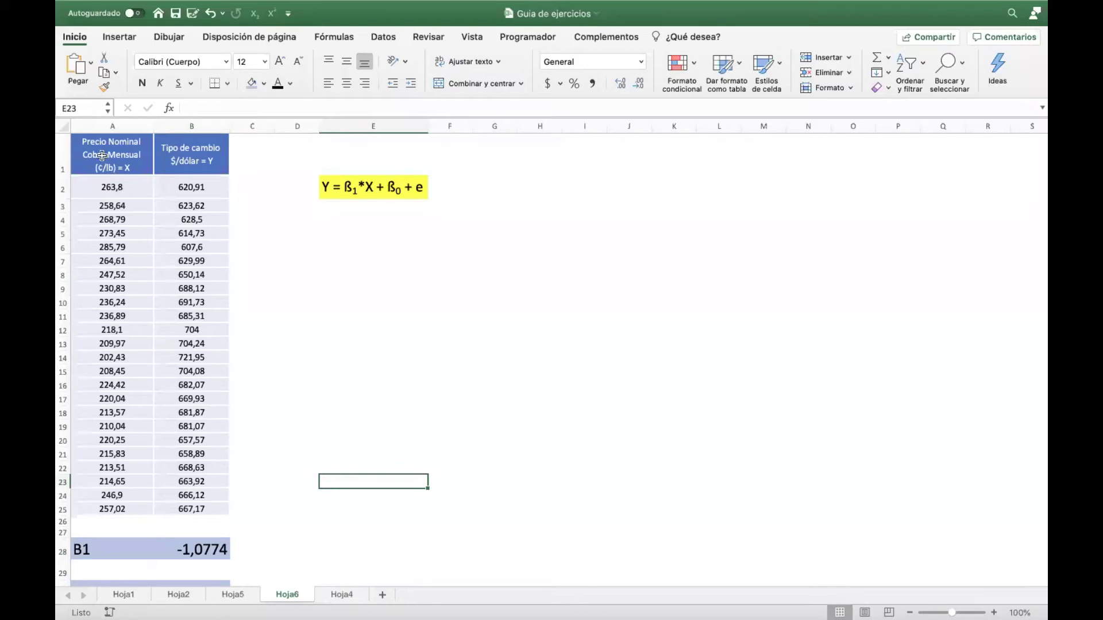
click(113, 169)
mouse_move(114, 171)
mouse_down()
mouse_move(115, 182)
mouse_move(118, 168)
mouse_up()
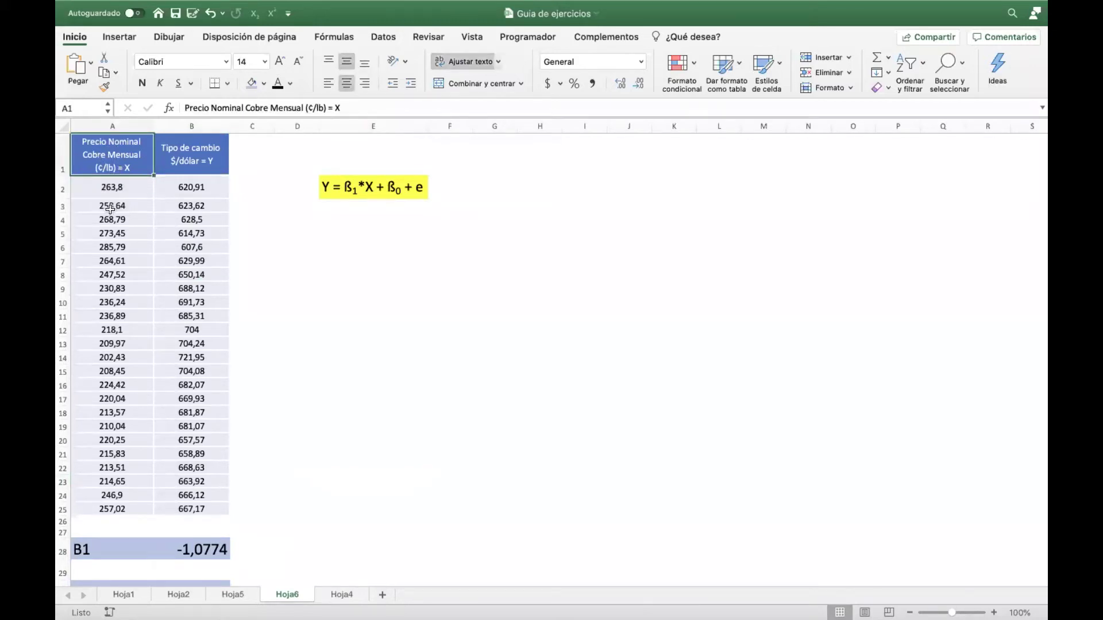
click(206, 164)
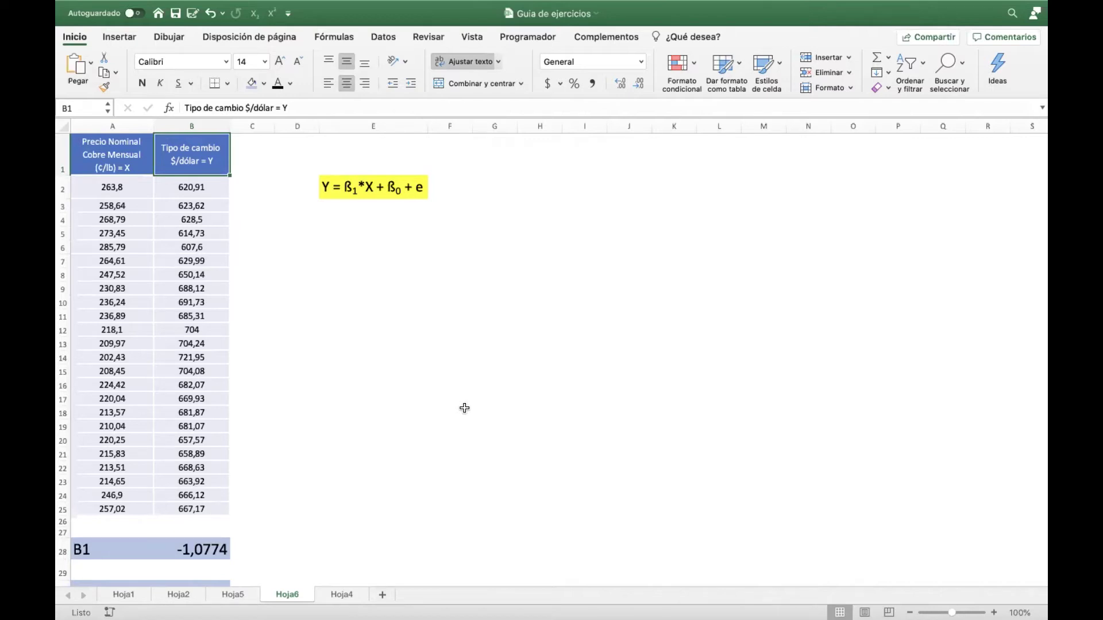
Insert a markers-only scatter chart of A1:B25 and enlarge it to span about columns F to Q, rows 1 to 24.
drag(111, 148, 225, 506)
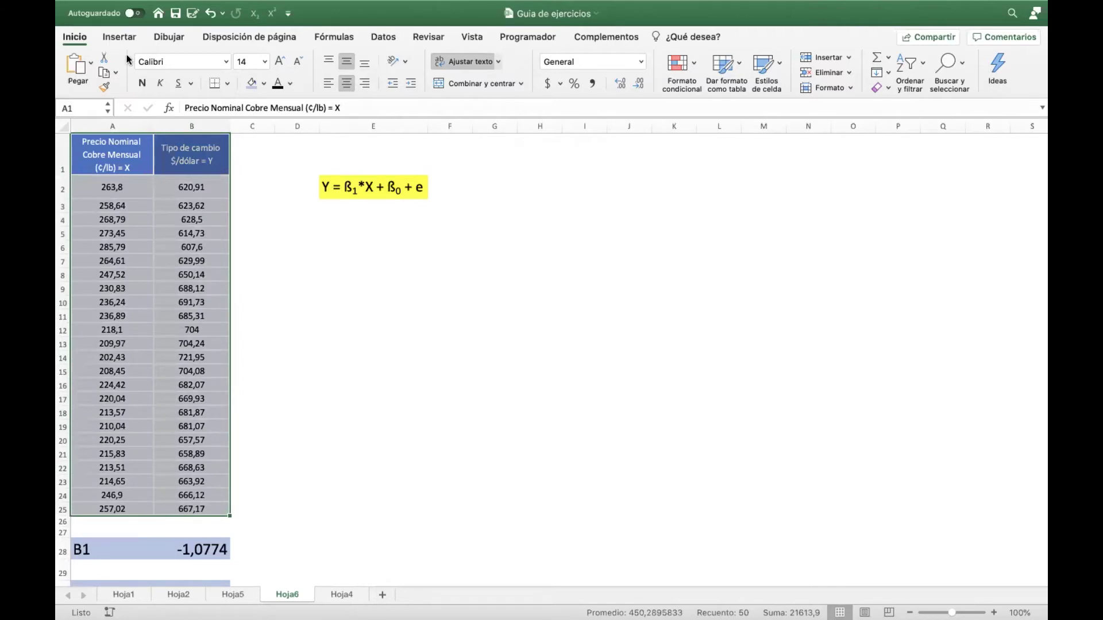
click(118, 38)
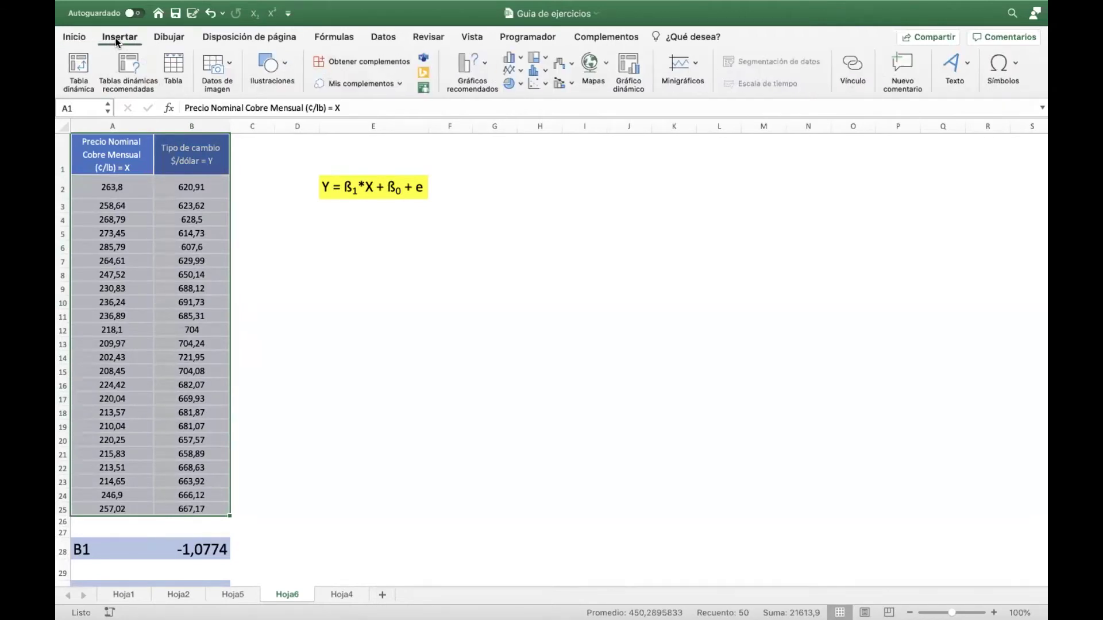
click(544, 82)
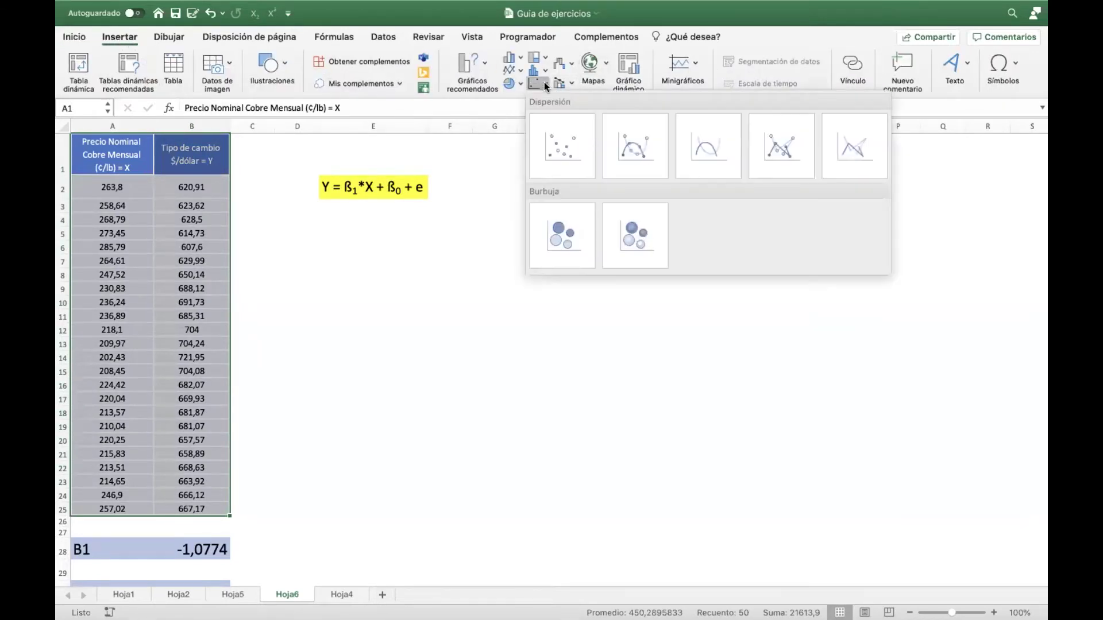
click(567, 157)
drag(584, 286, 598, 149)
drag(695, 297, 965, 498)
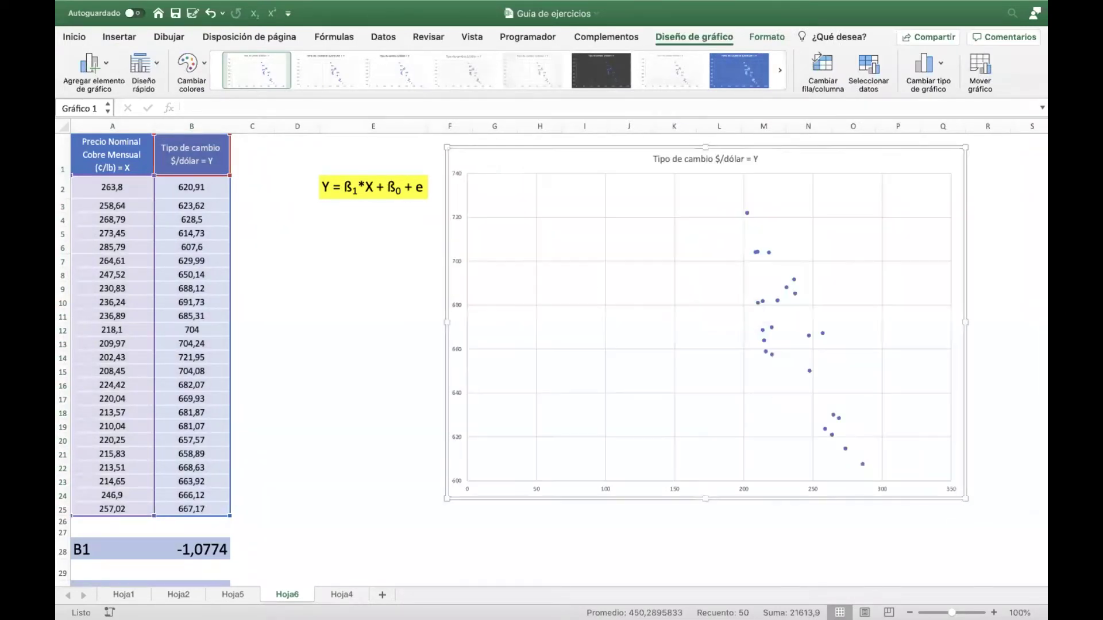
Add a linear trendline to the exchange rate series, displaying its equation and R-squared value on the chart.
click(778, 301)
right_click(779, 302)
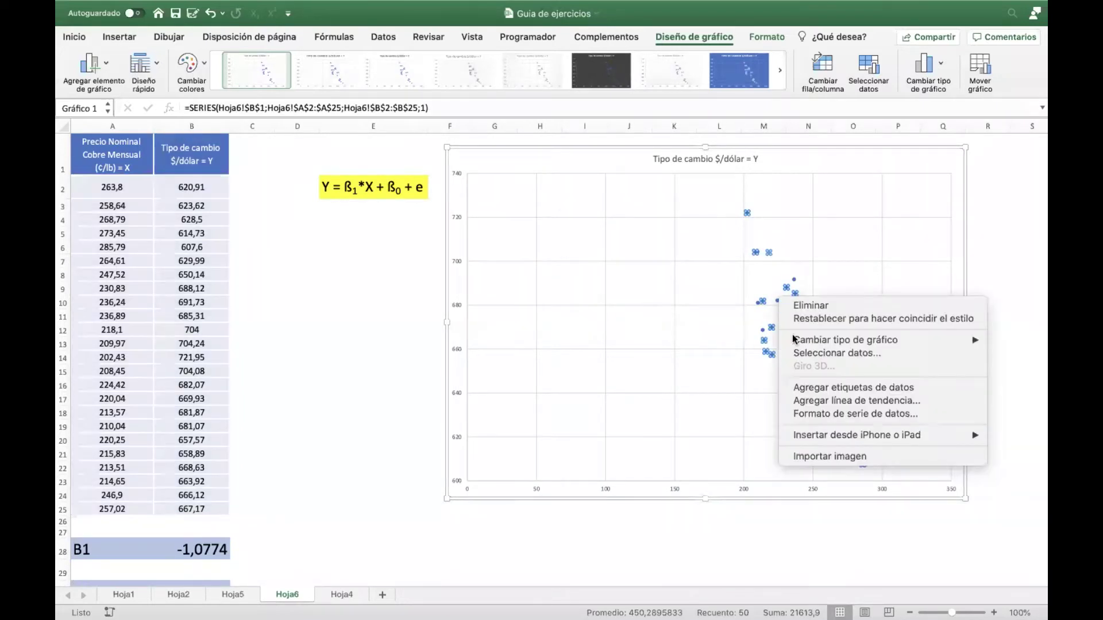
click(840, 405)
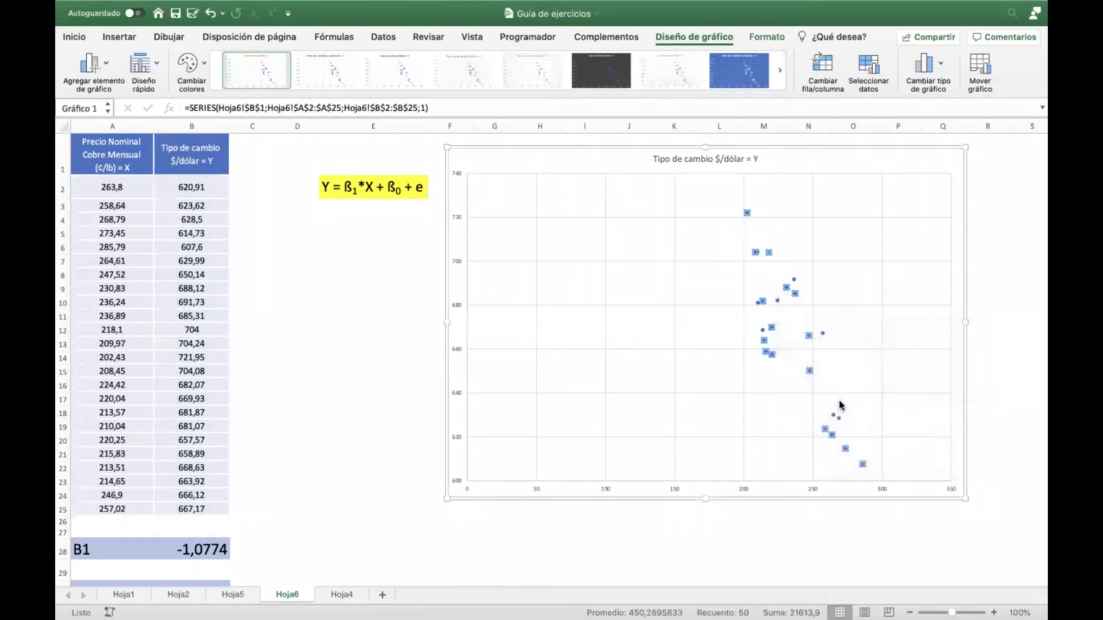
click(858, 505)
click(858, 526)
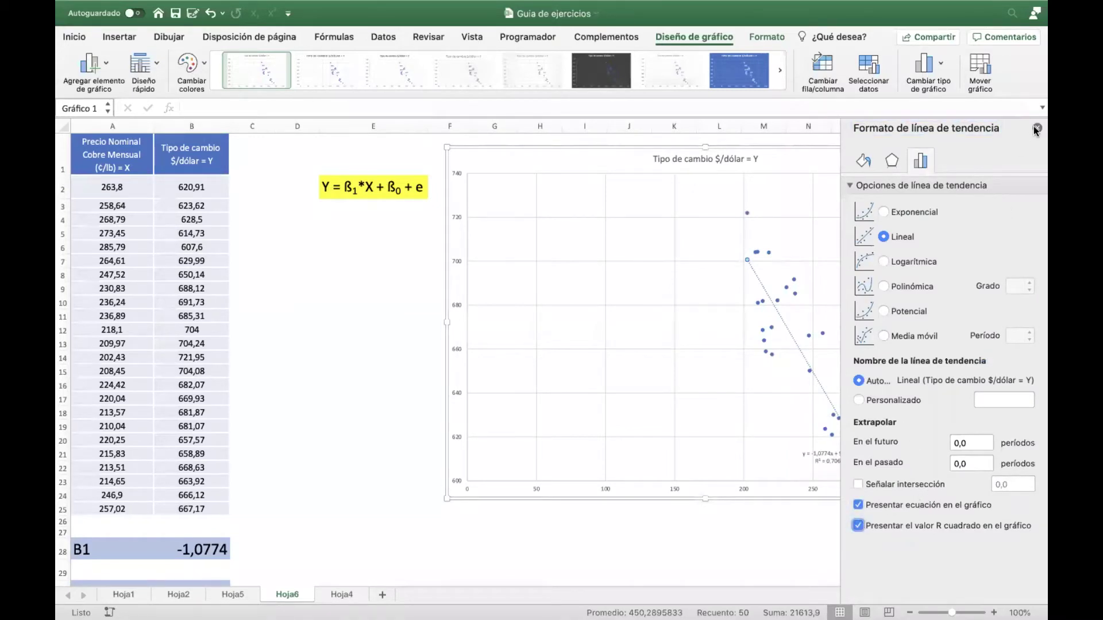
Remove the horizontal and vertical gridlines from the exchange rate scatter chart.
click(1037, 128)
click(585, 302)
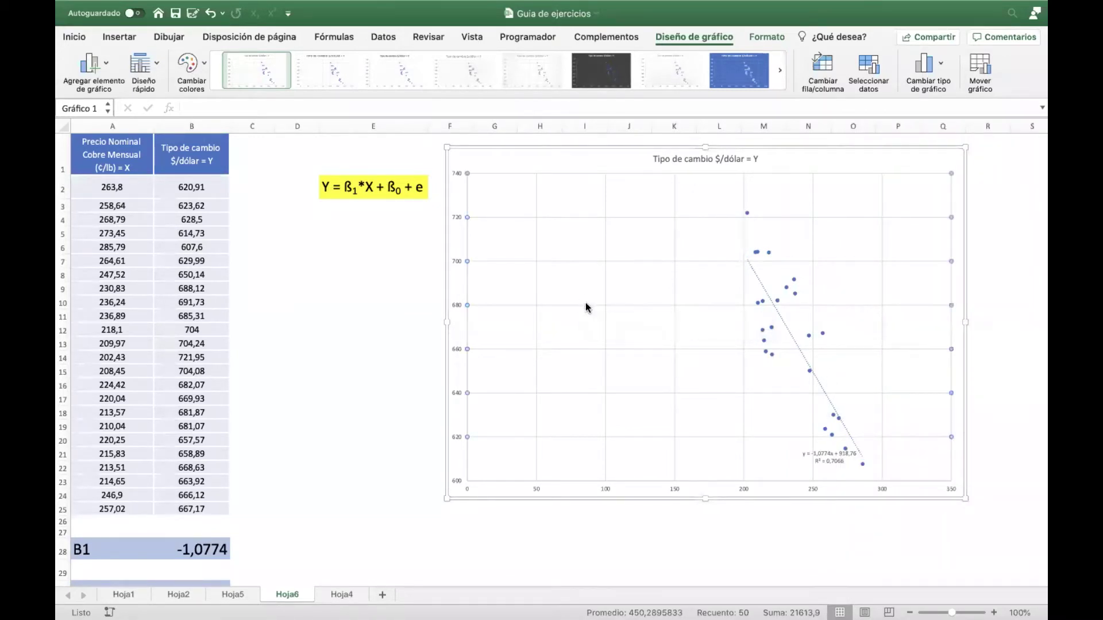
key(Delete)
scroll(602, 344, right, 1)
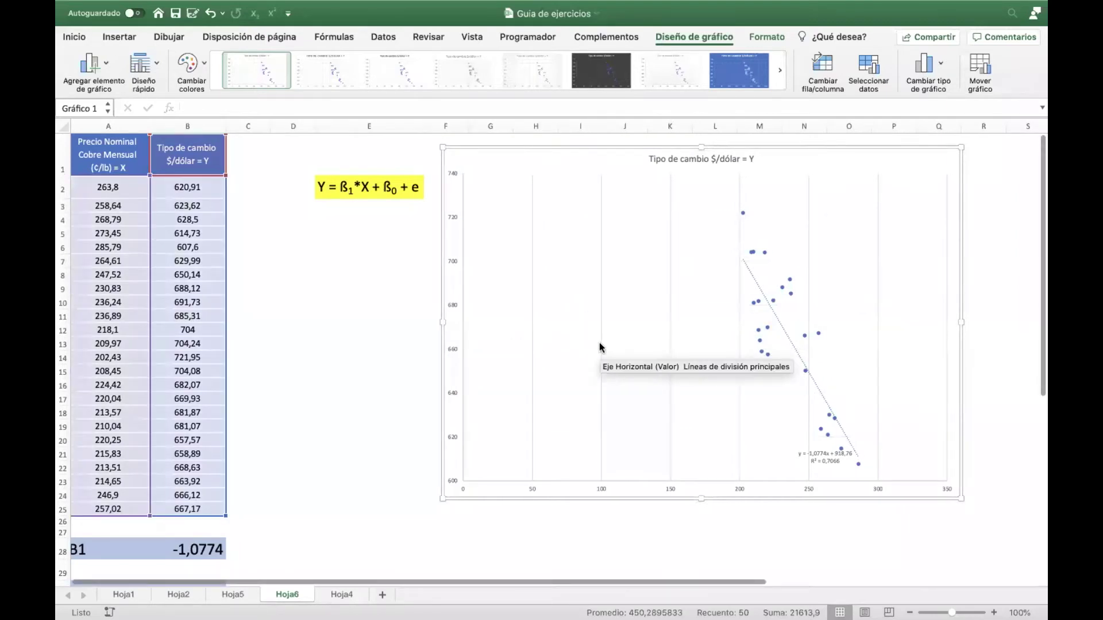
click(602, 346)
key(Delete)
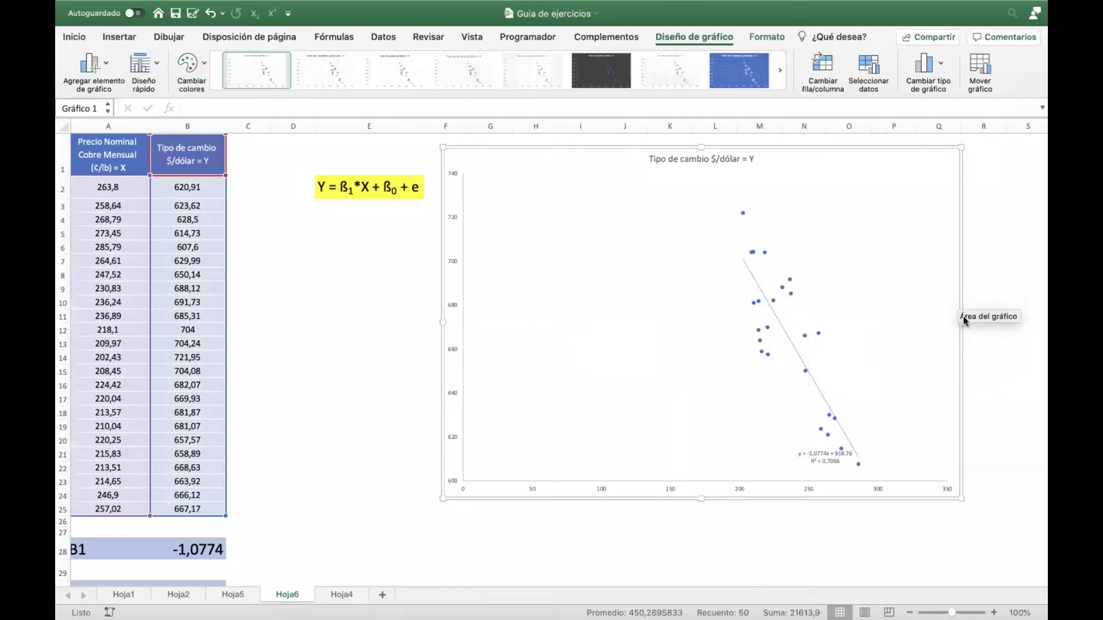
Widen and reposition the exchange rate chart so it spans about columns G to W.
drag(965, 321, 1037, 332)
scroll(736, 320, left, 10)
drag(176, 322, 537, 314)
drag(392, 252, 204, 270)
Move the trendline equation and R-squared label to the empty area away from the data points and enlarge its font to 24.
drag(809, 454, 341, 232)
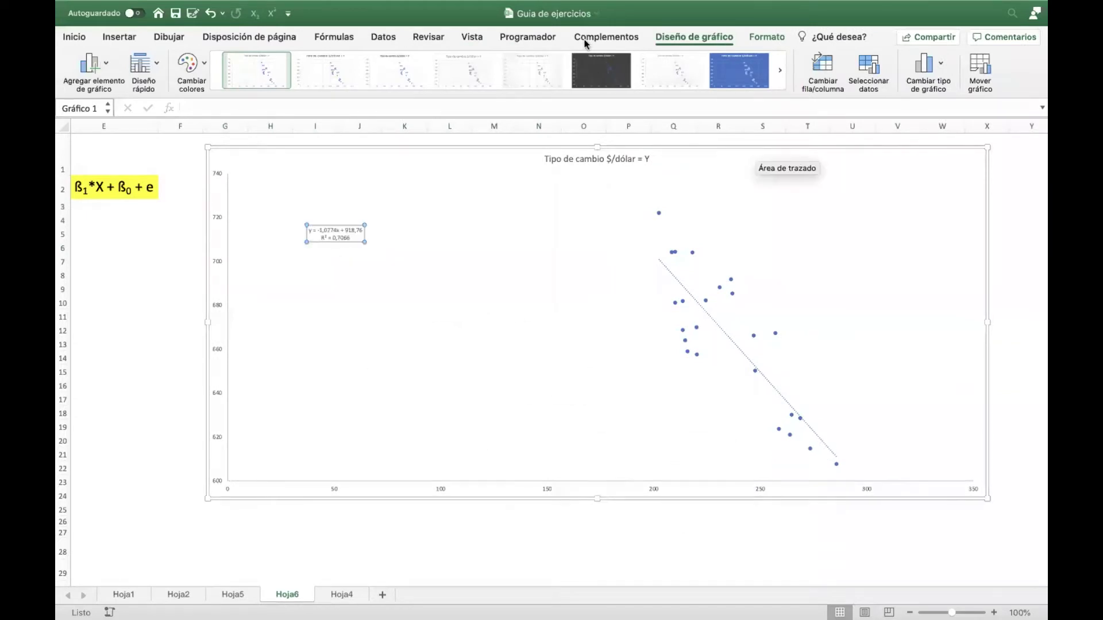
click(75, 36)
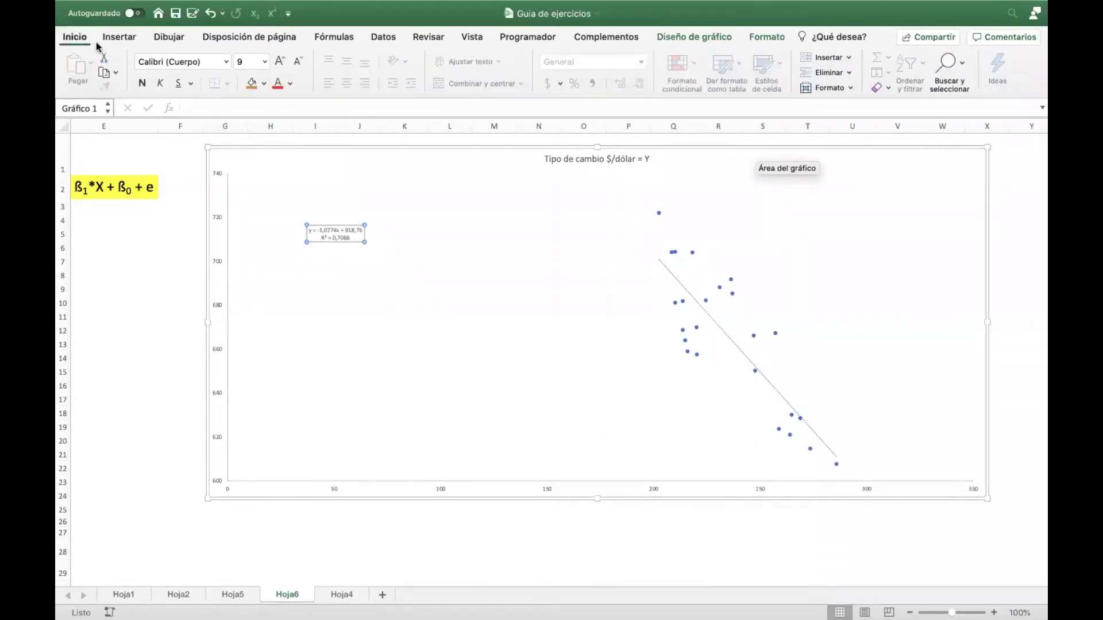
click(281, 61)
click(281, 62)
click(281, 61)
click(281, 61)
click(281, 62)
click(281, 61)
click(280, 61)
click(280, 61)
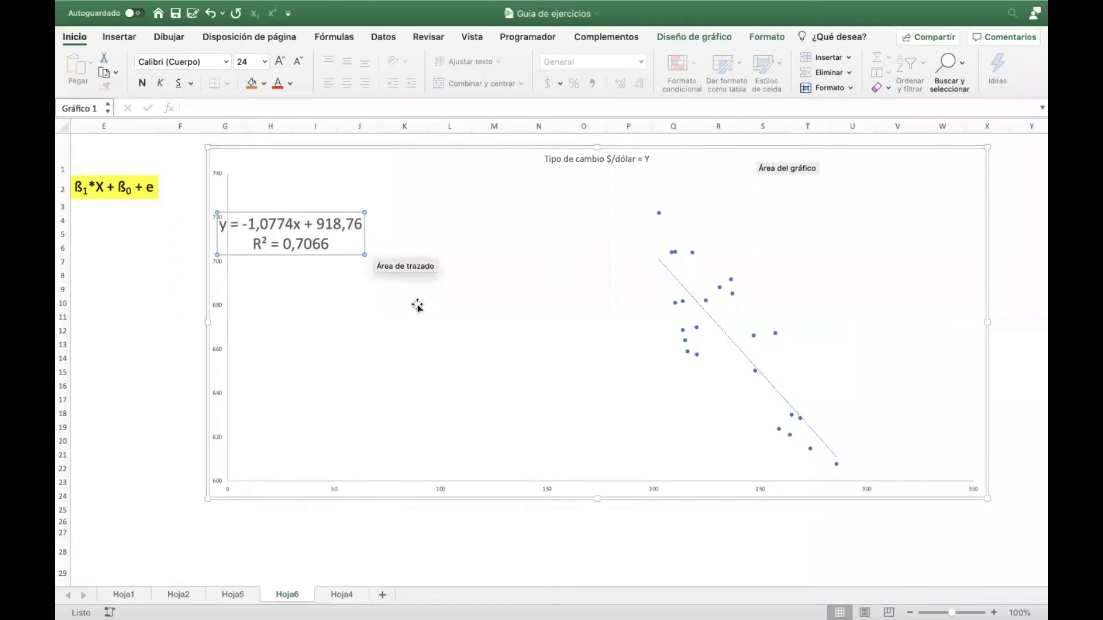
drag(319, 246, 406, 279)
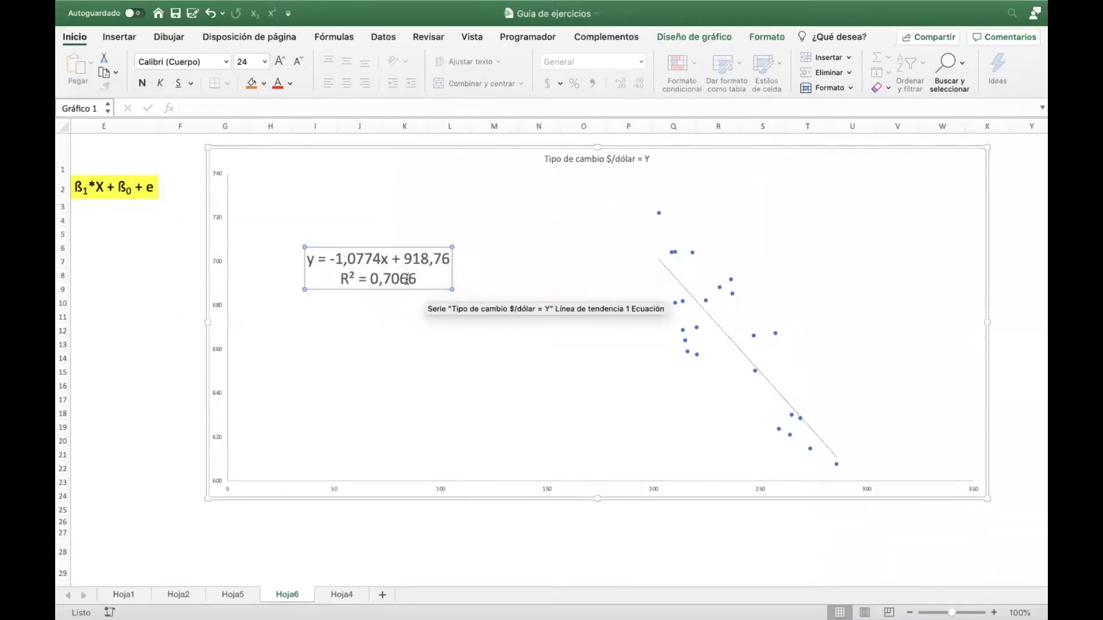
click(456, 275)
click(151, 255)
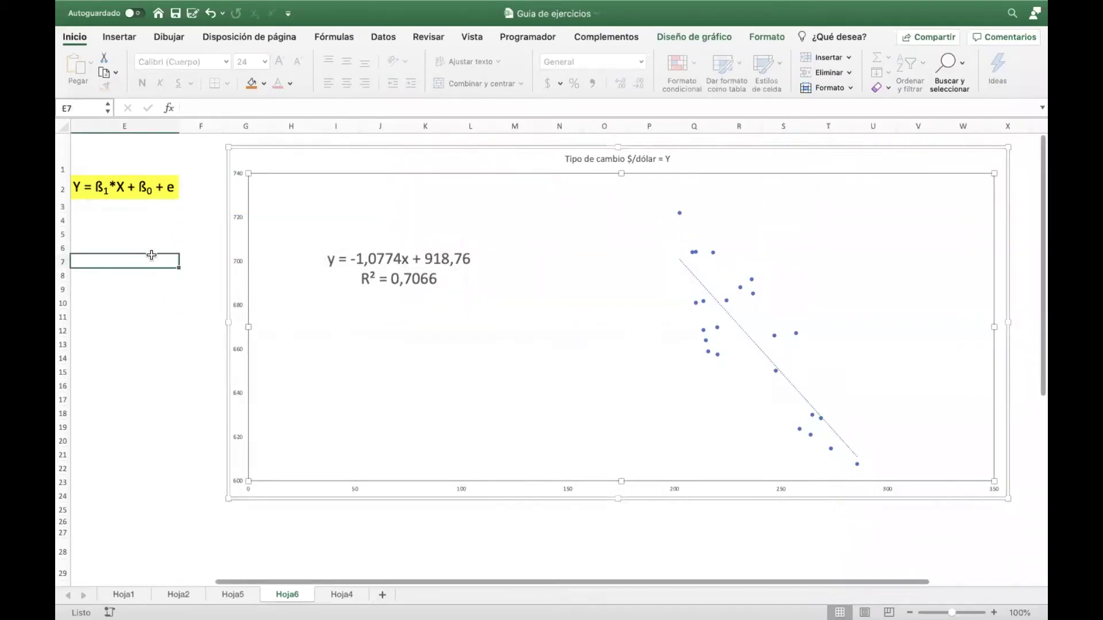
Examine the copper price and exchange rate columns on Hoja6 together with the chart's trendline equation and R-squared.
scroll(151, 253, left, 4)
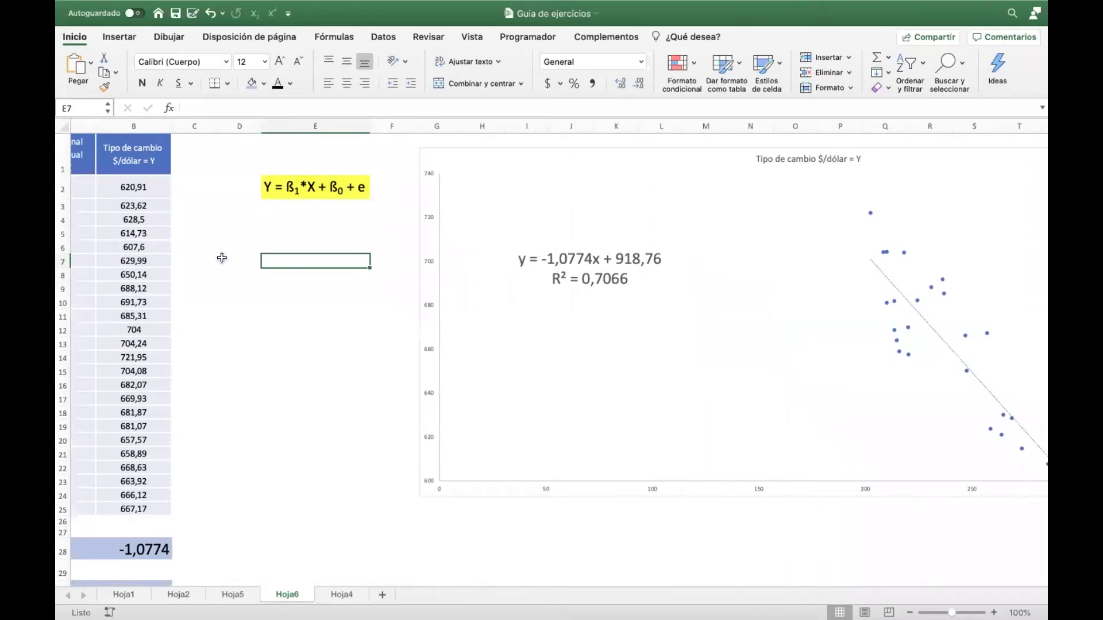
scroll(221, 258, left, 2)
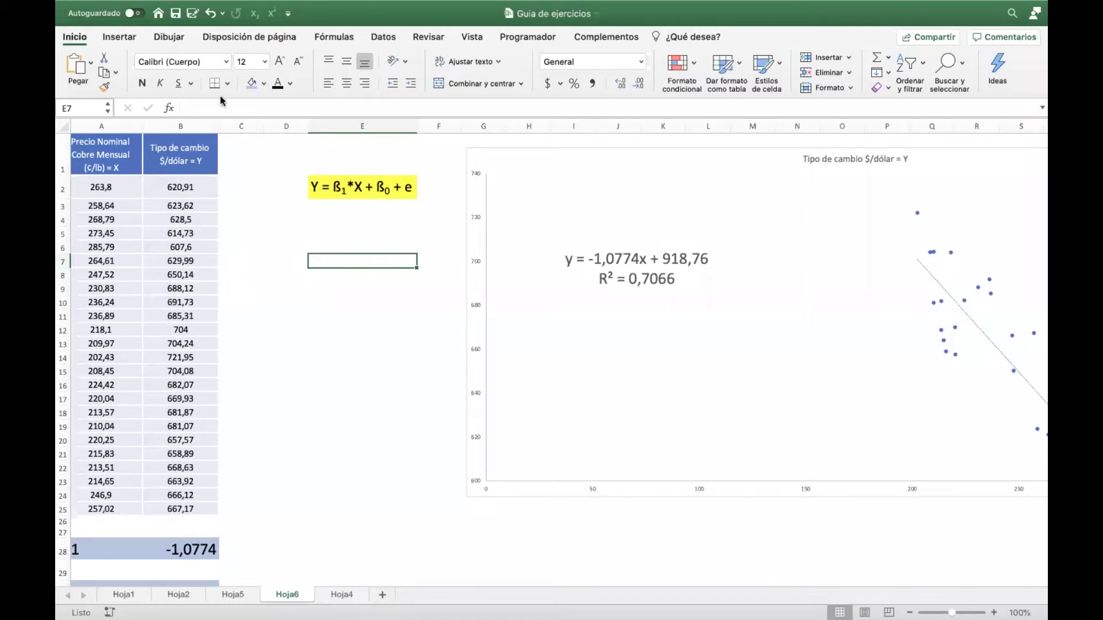
click(179, 160)
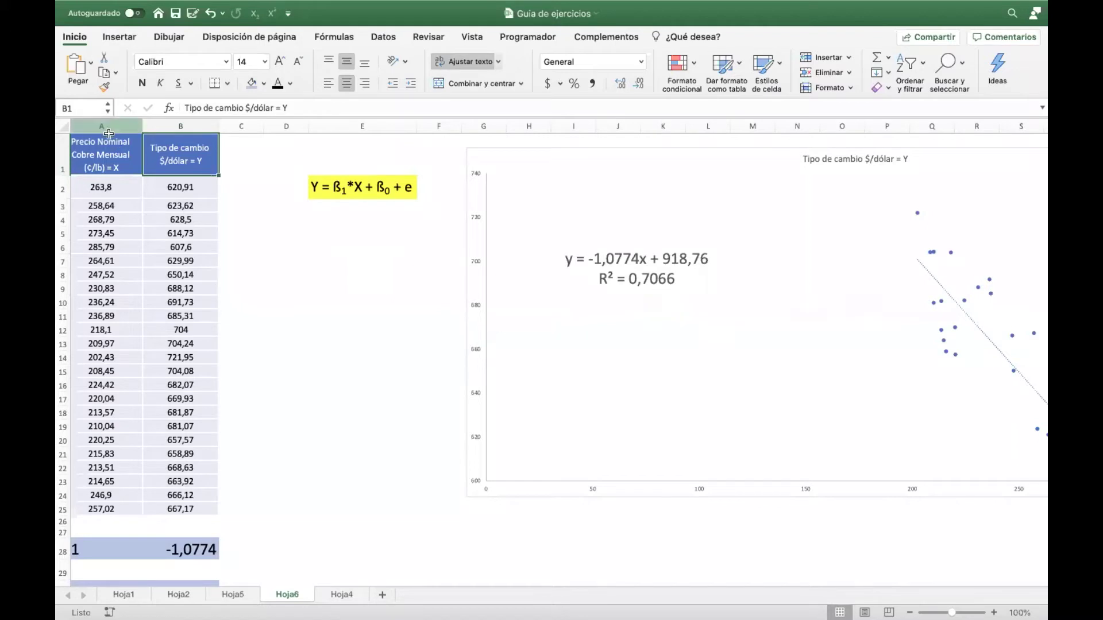
click(94, 125)
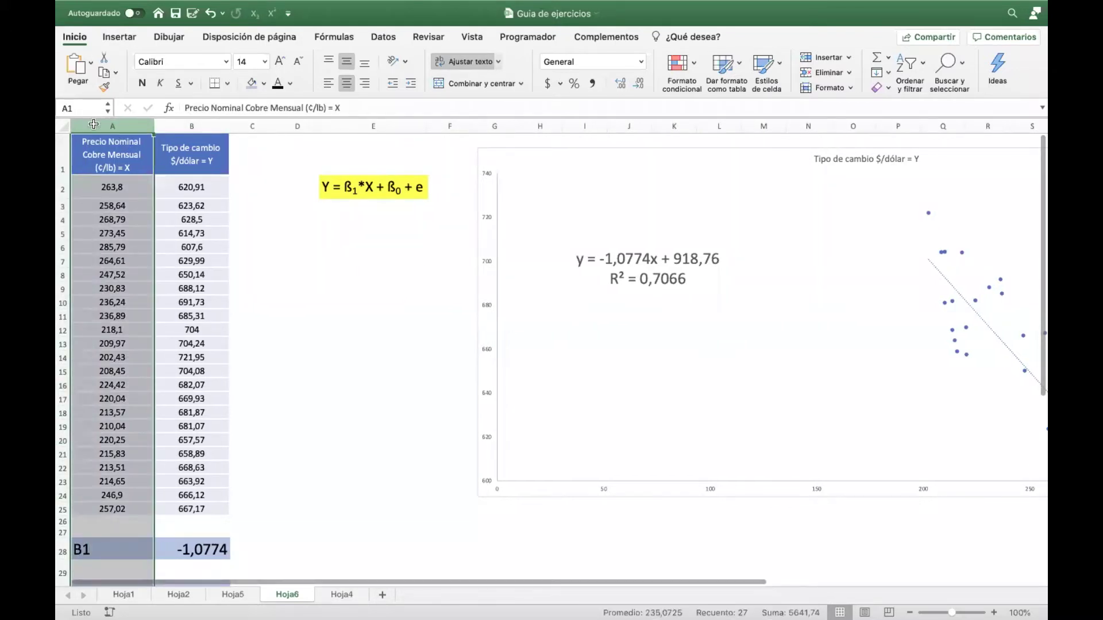
click(192, 126)
click(381, 270)
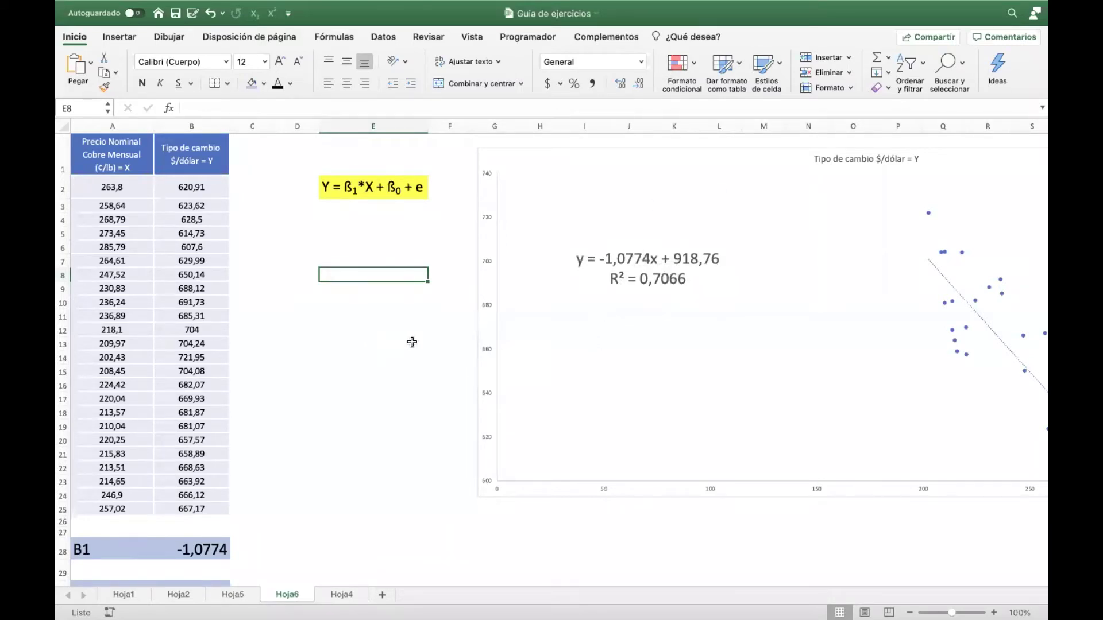
scroll(402, 342, right, 5)
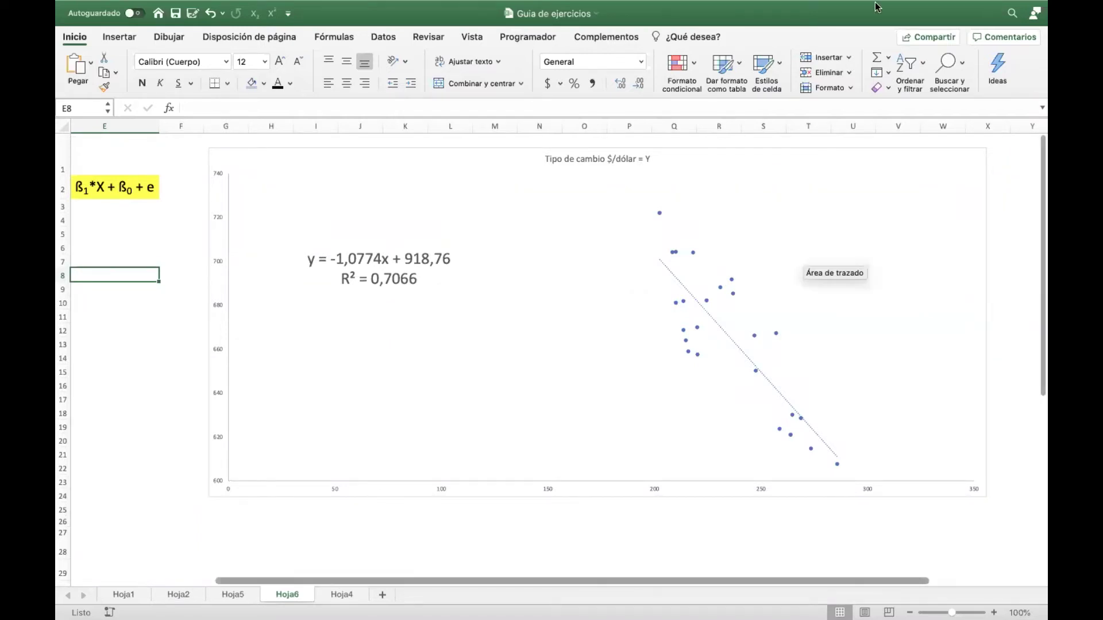
mouse_move(877, 7)
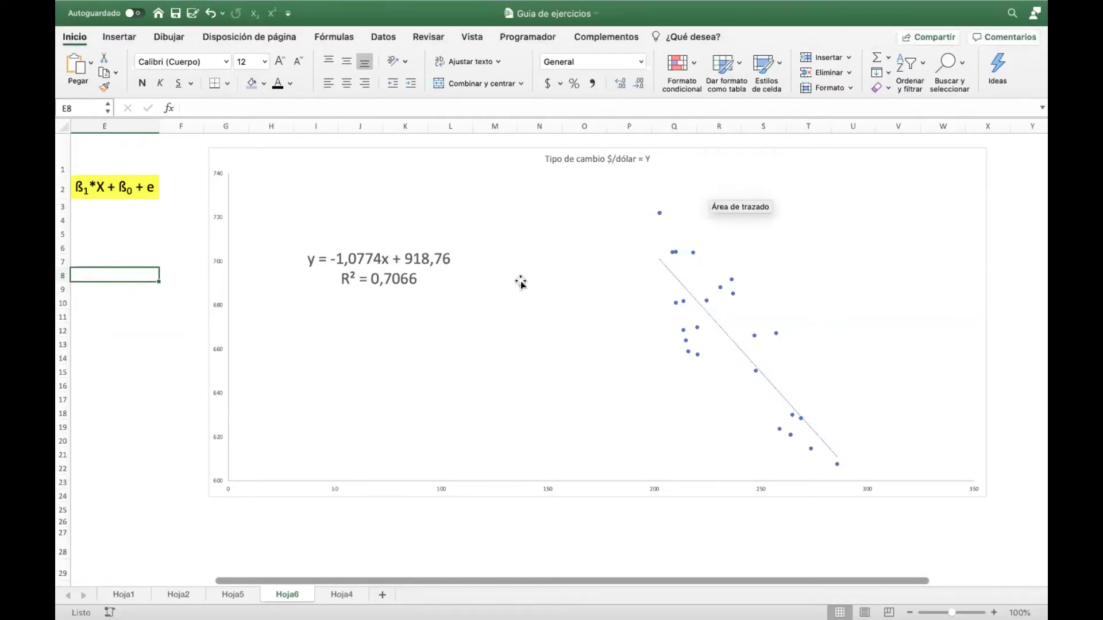
scroll(521, 307, left, 5)
scroll(521, 307, left, 2)
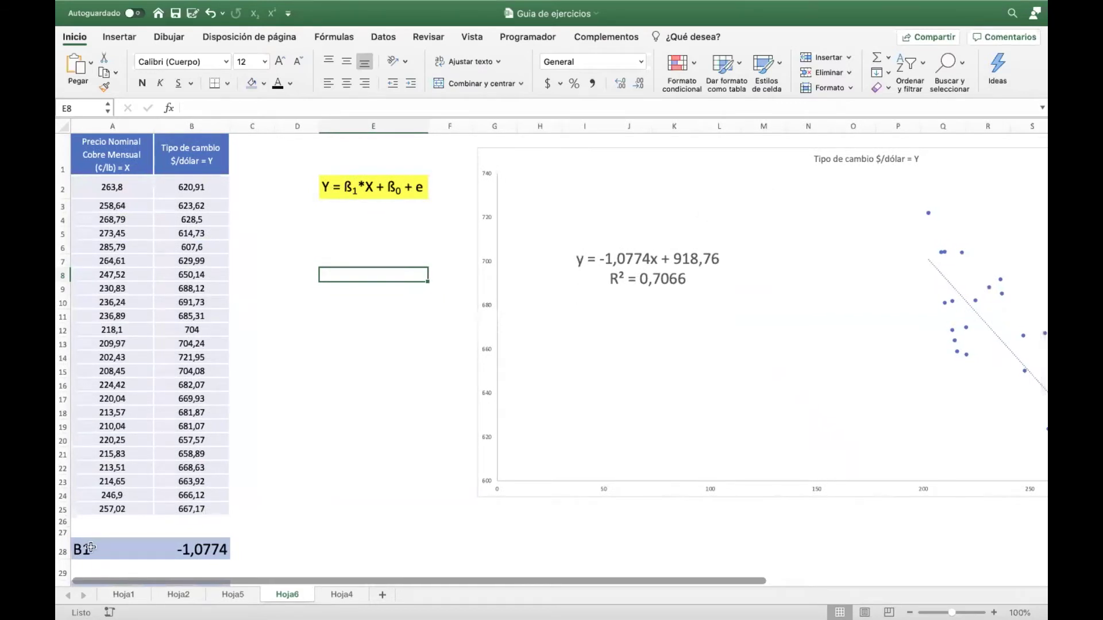
Go to Hoja1 and bring the whole Escolaridad and Salario table and its chart into view.
click(129, 600)
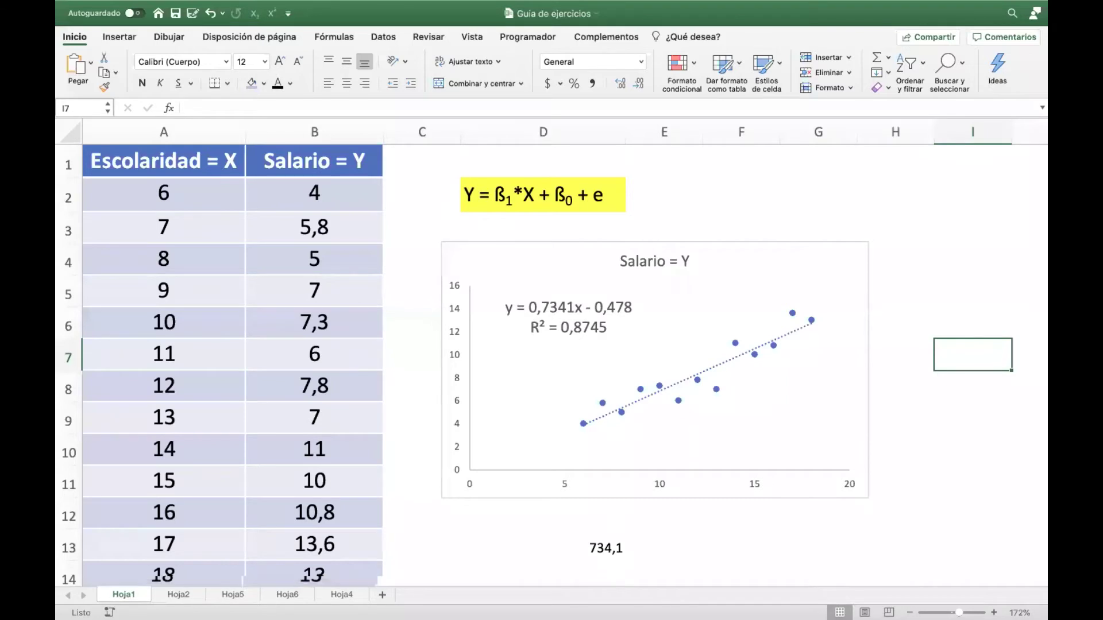
scroll(552, 353, down, 2)
scroll(468, 401, down, 1)
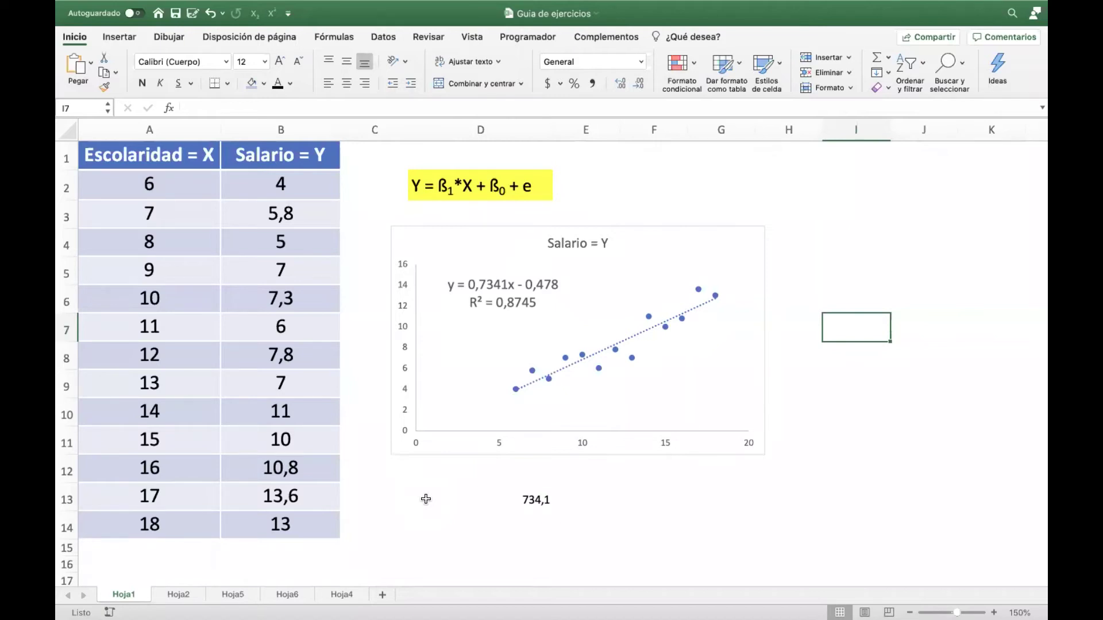
click(386, 37)
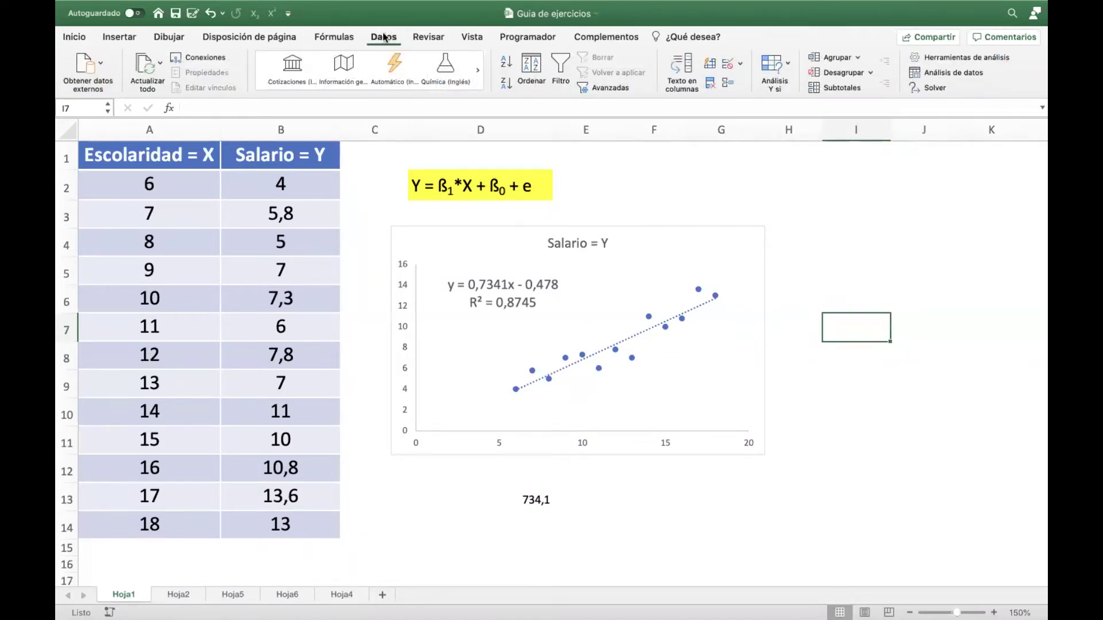
click(971, 73)
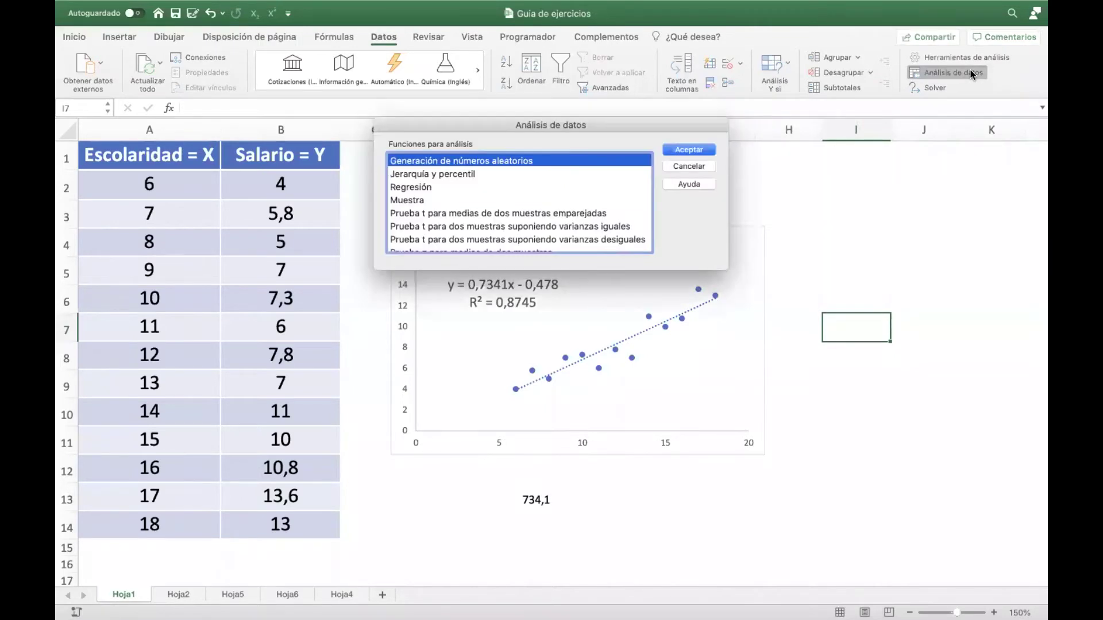
click(410, 188)
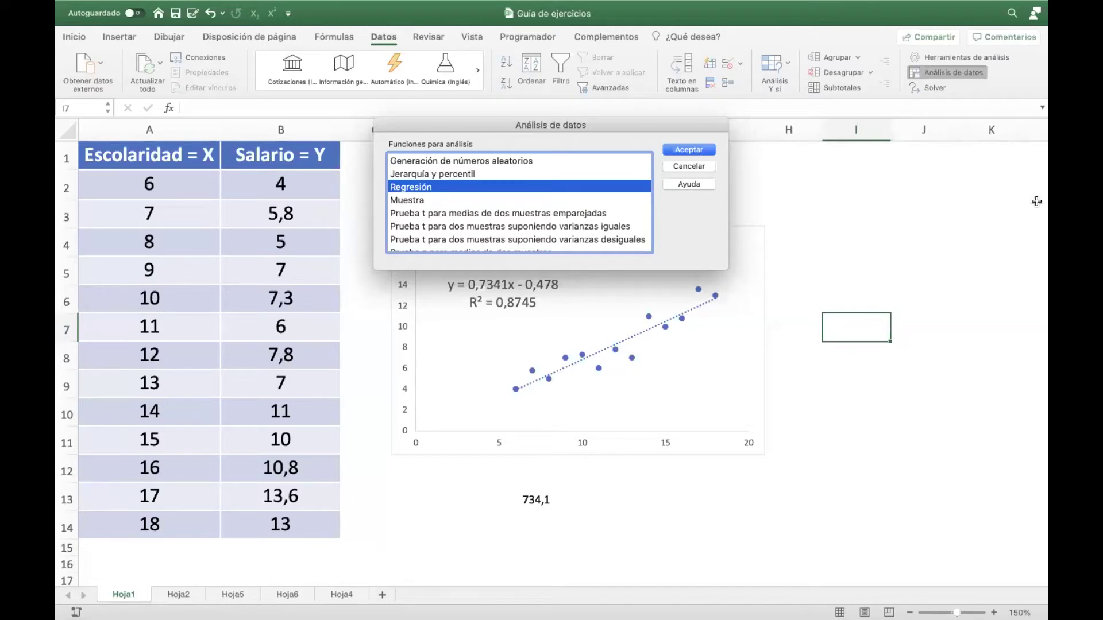
click(702, 167)
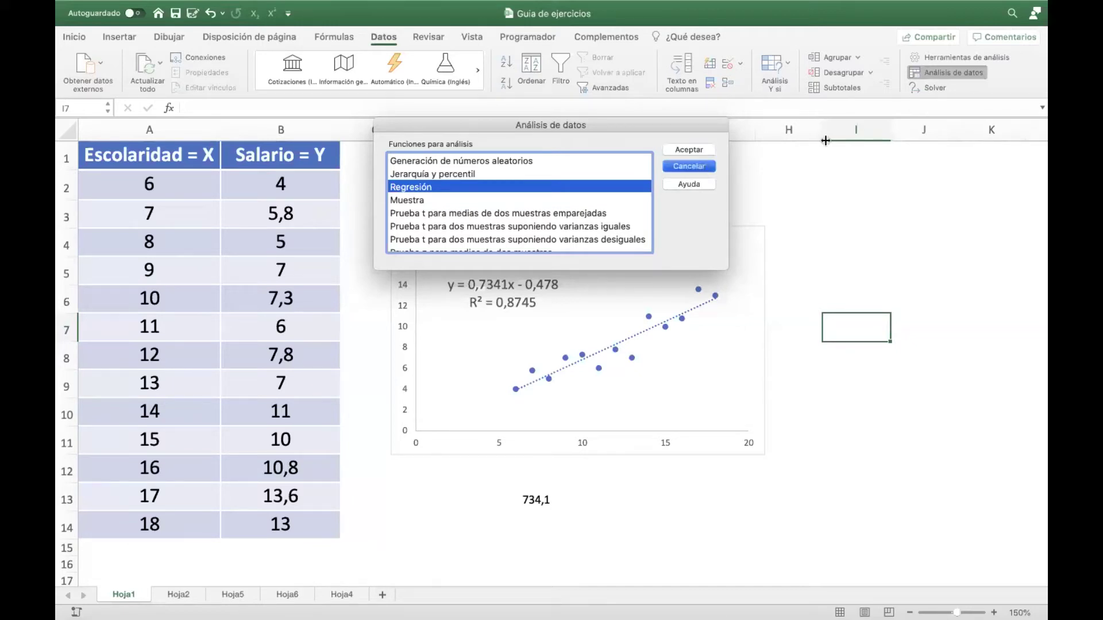
Check in the Excel add-ins list whether Herramientas para análisis and Solver Add-In are enabled.
mouse_move(305, 6)
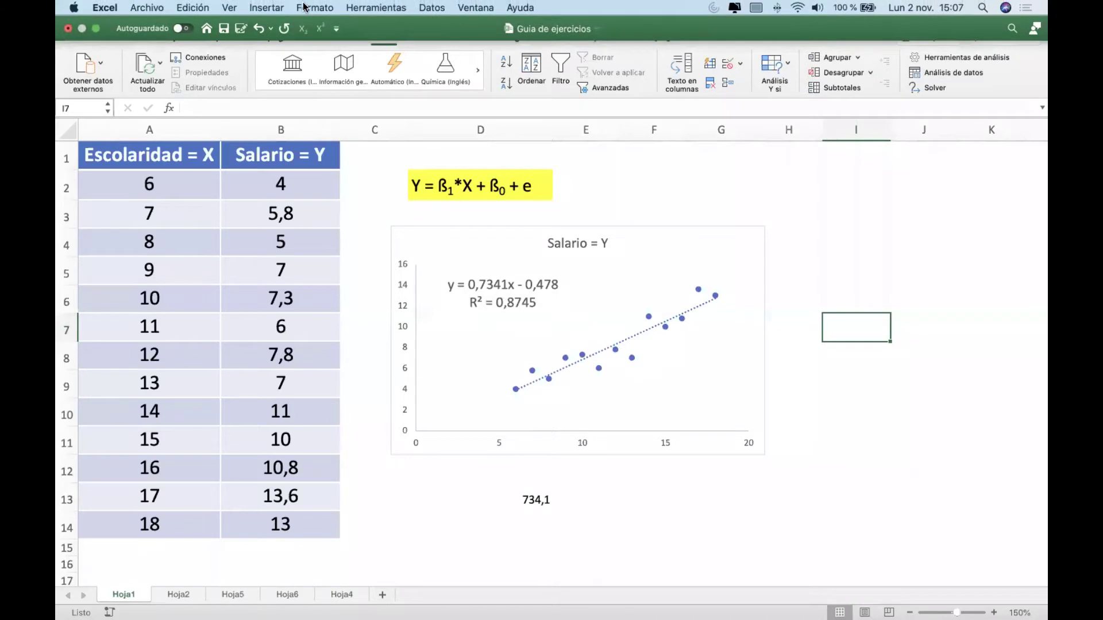
click(380, 8)
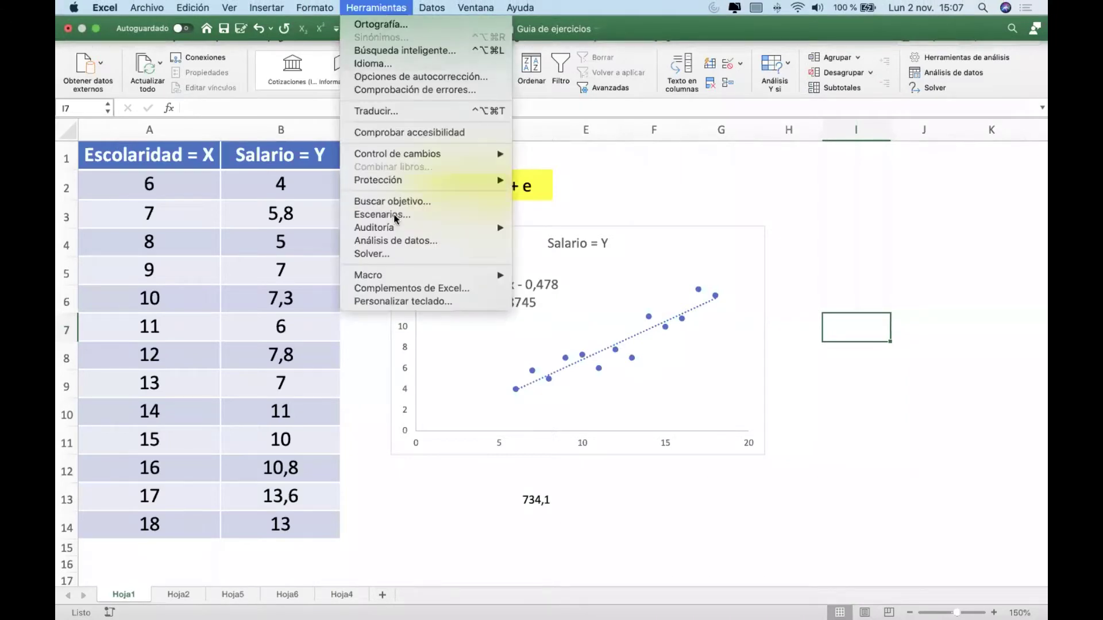
click(404, 287)
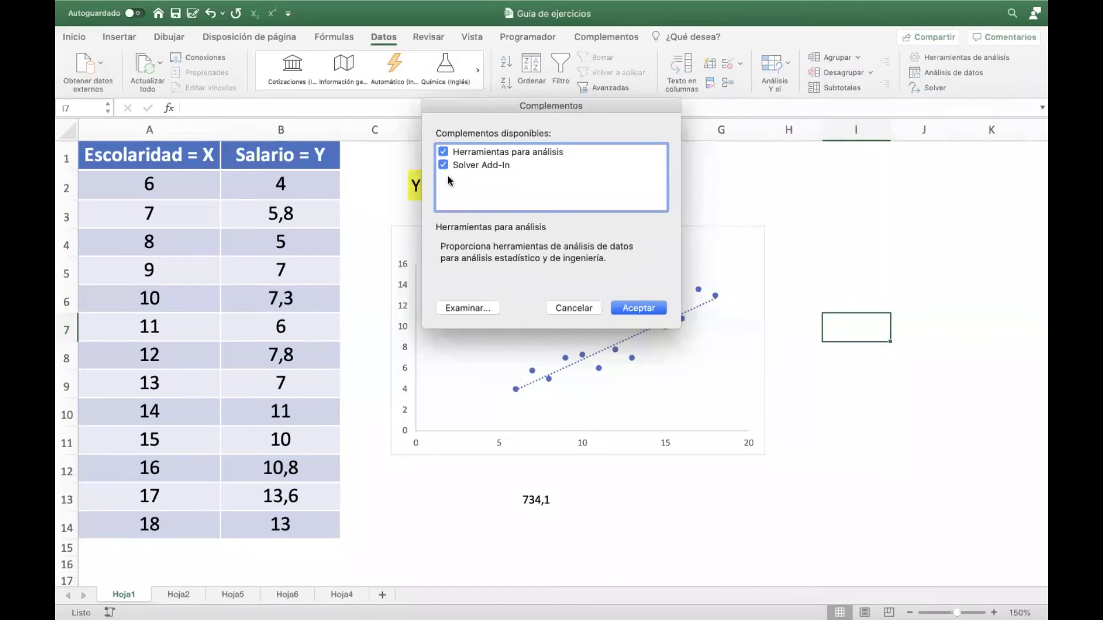
click(635, 308)
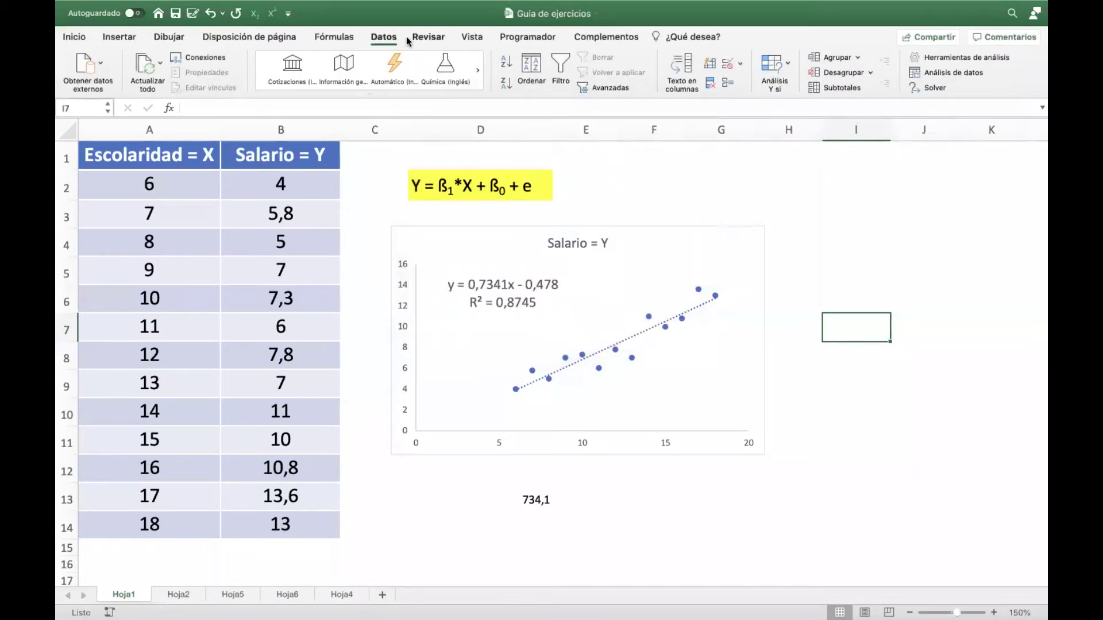
click(384, 8)
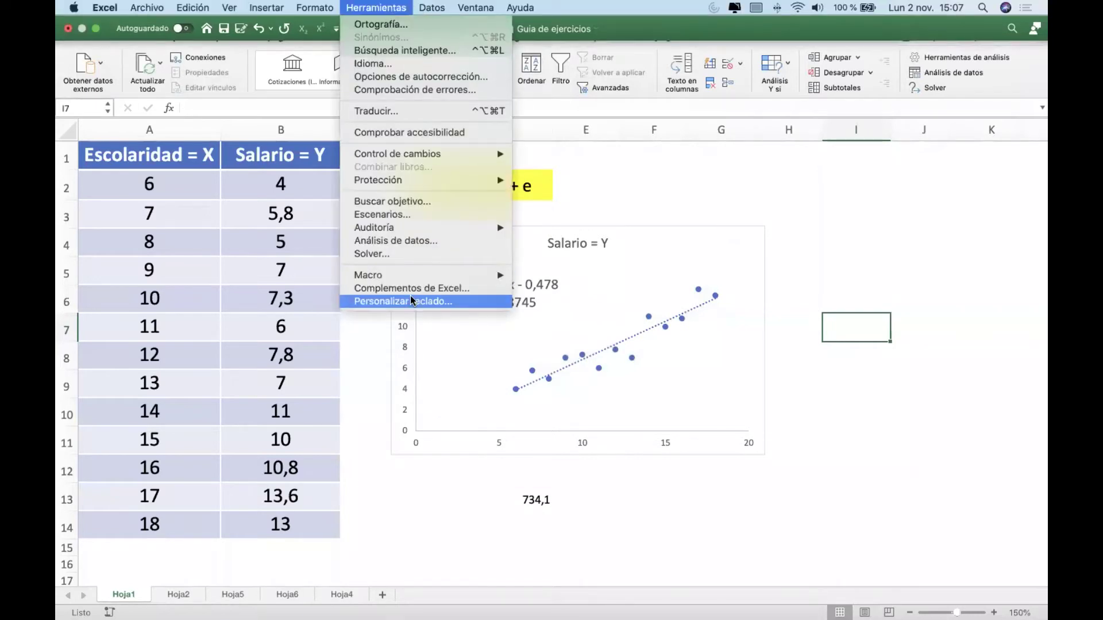
click(771, 217)
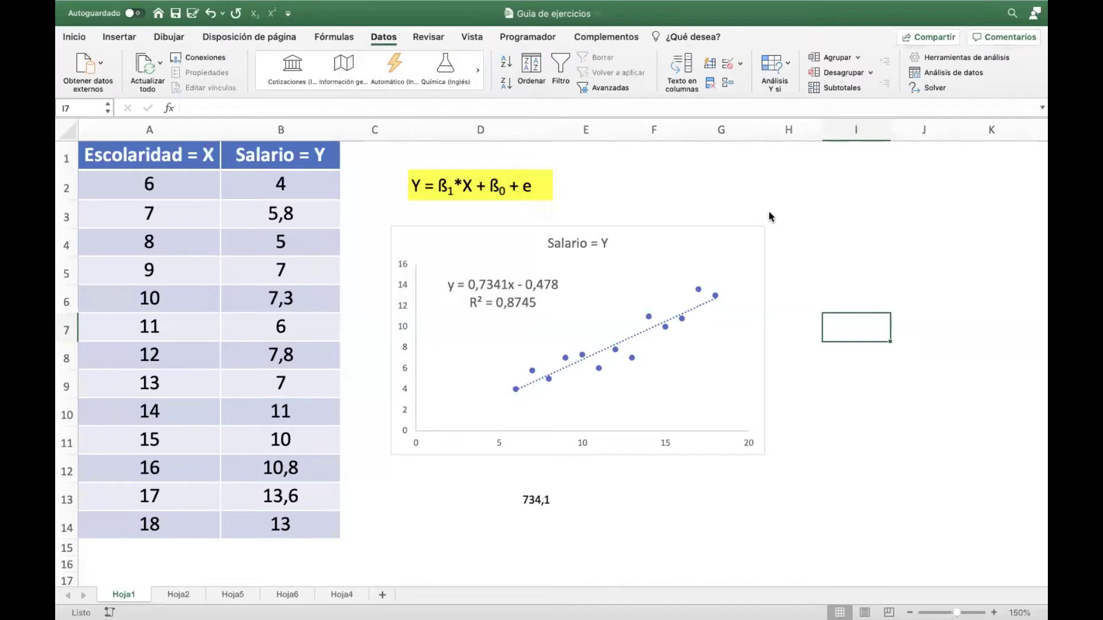
Start the Regresión data analysis and set its input Y range to the salary values in B2:B14.
click(67, 38)
click(378, 36)
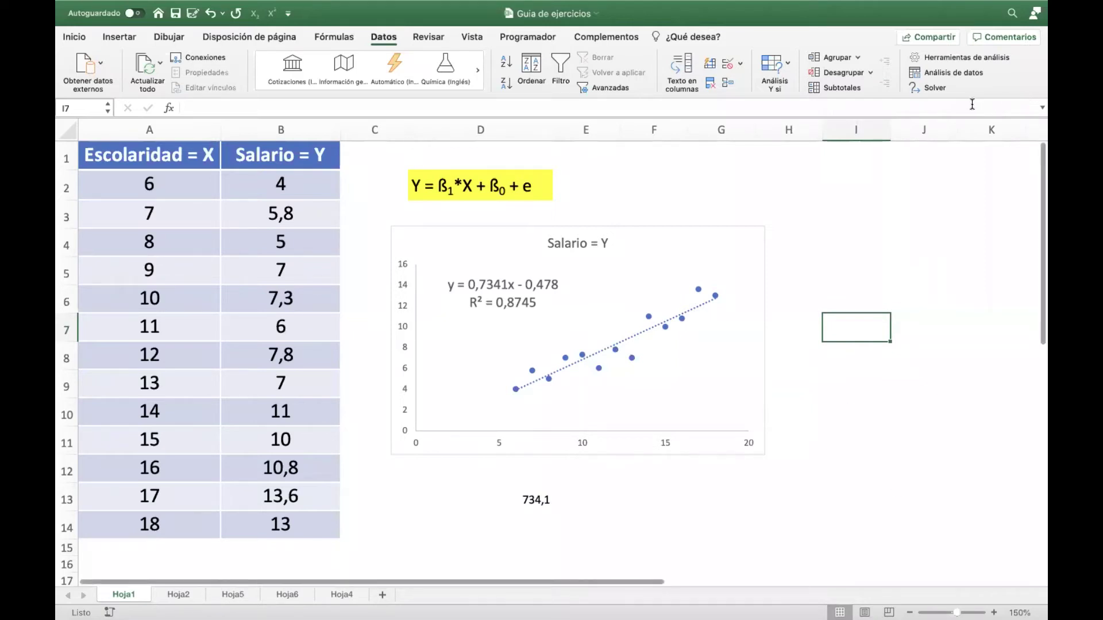
click(955, 74)
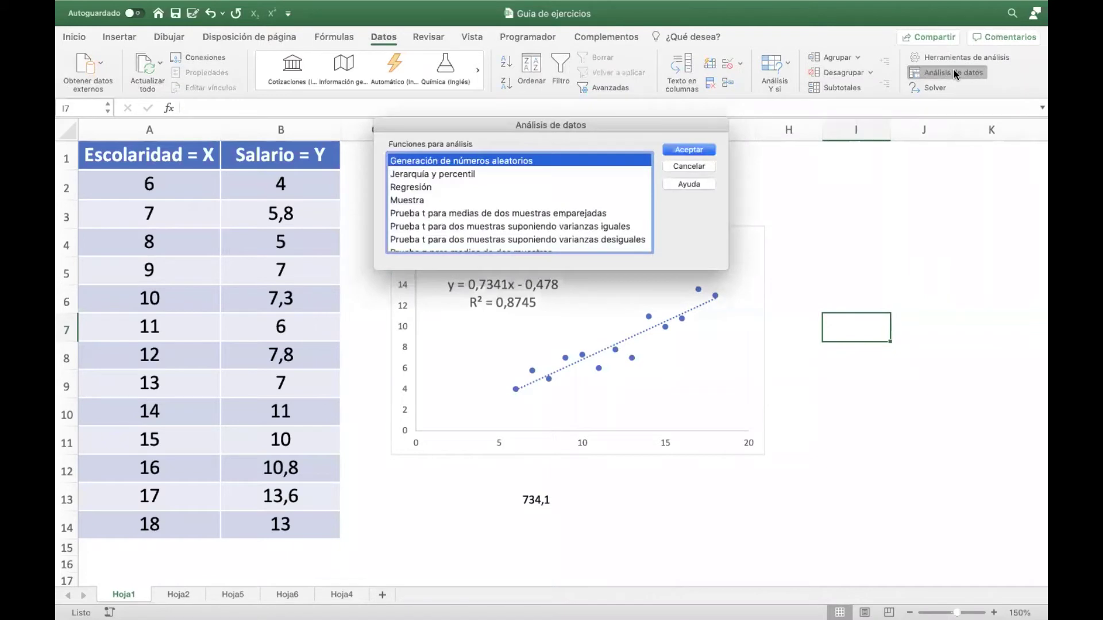
click(410, 187)
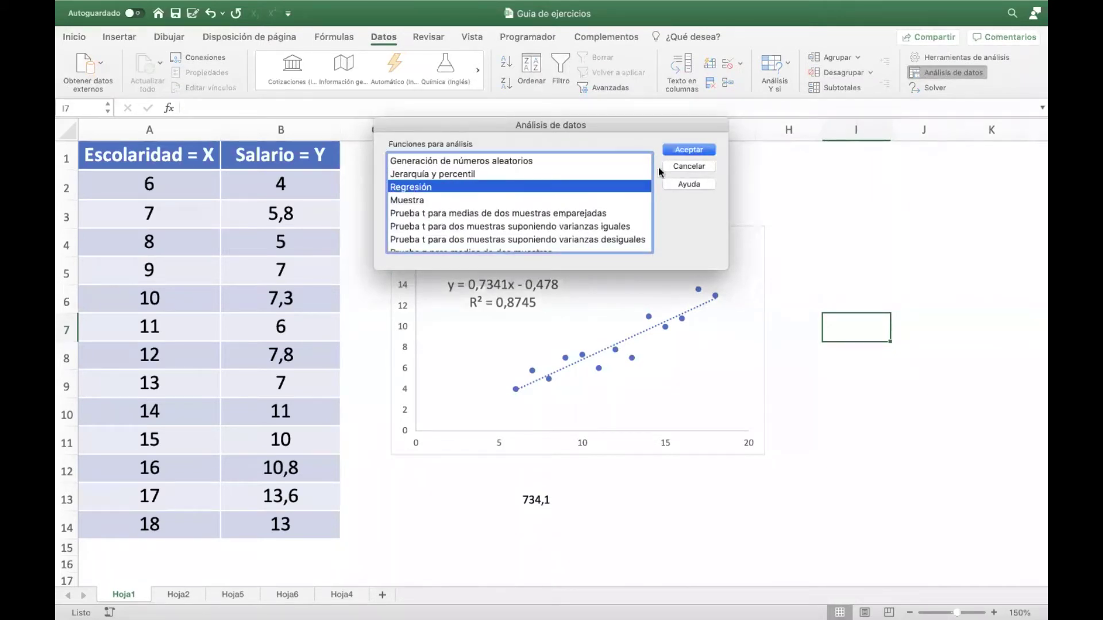
click(687, 150)
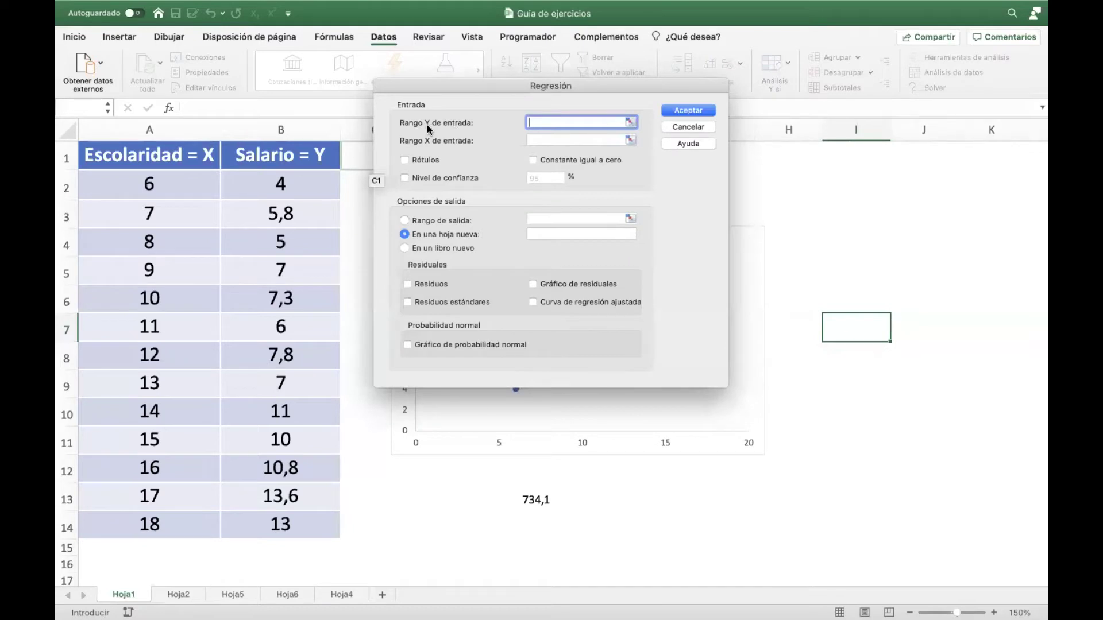
click(630, 121)
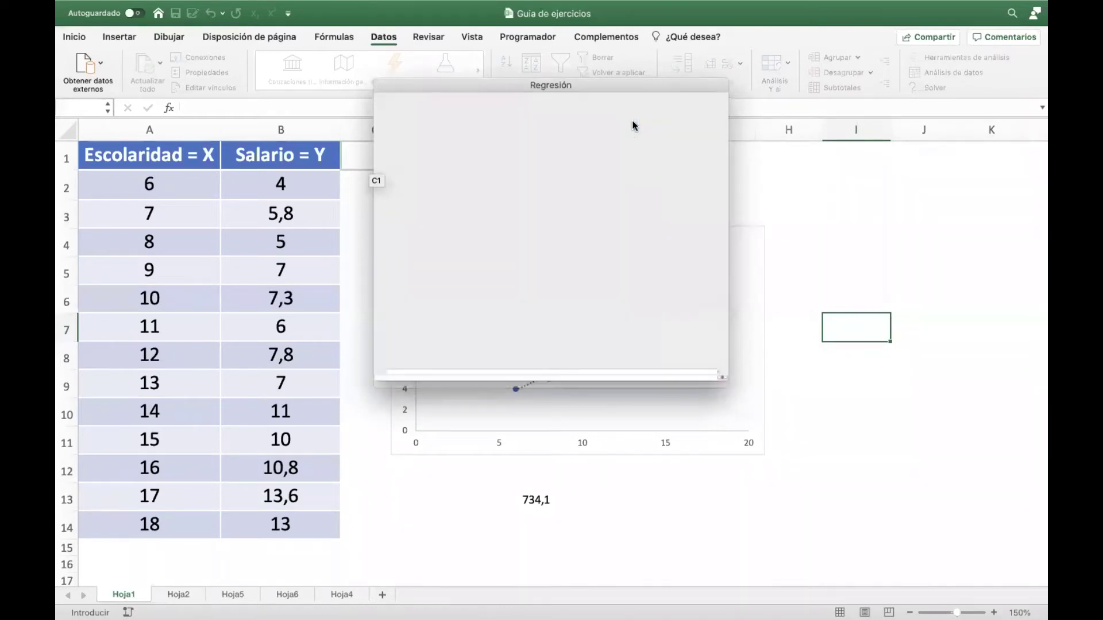
drag(303, 185, 322, 517)
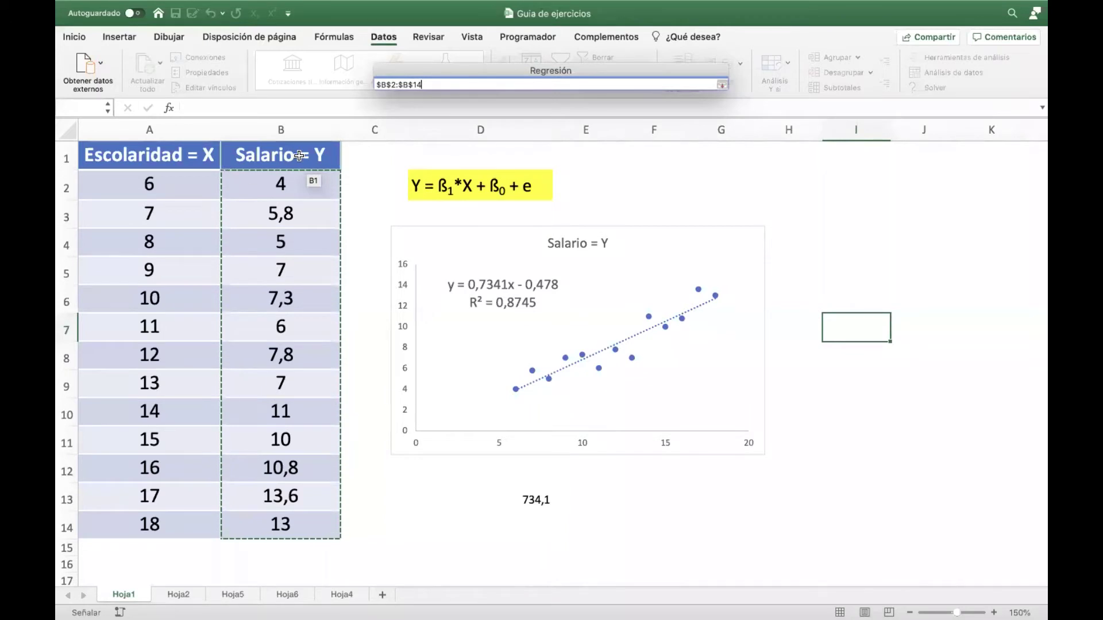
click(721, 85)
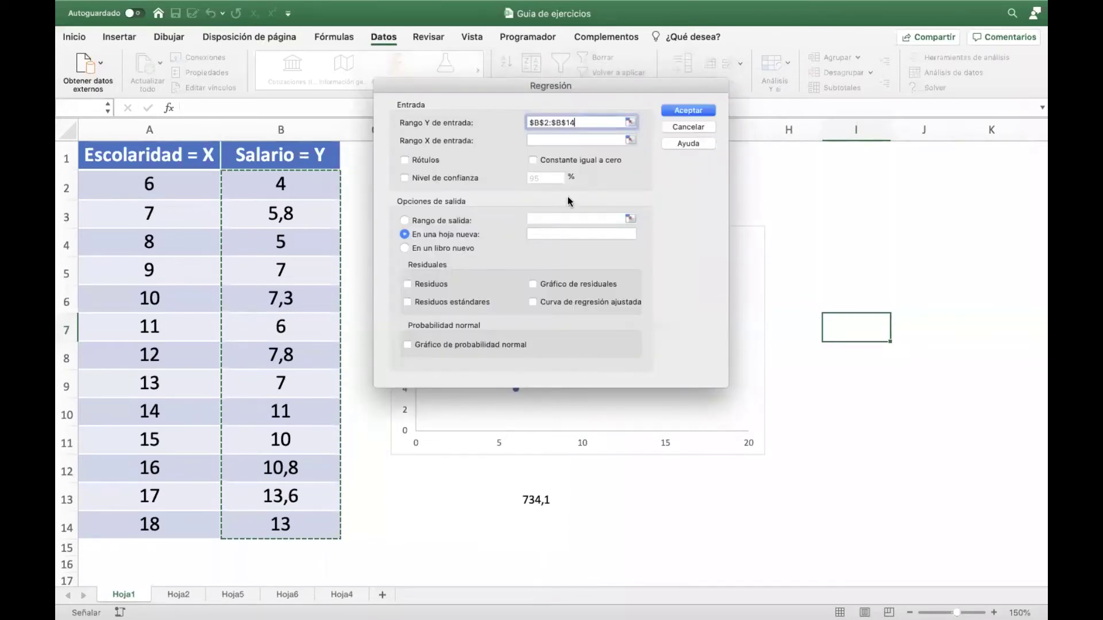
Set the regression's input X range to the schooling values in A2:A14, with Rótulos off.
click(405, 161)
click(404, 162)
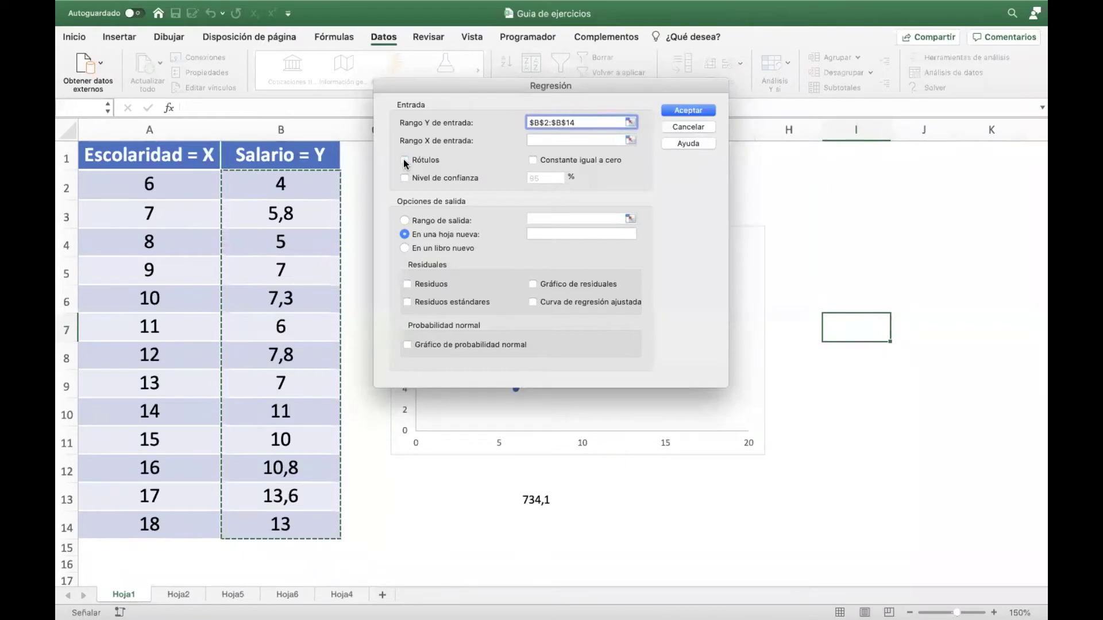
click(630, 140)
click(182, 184)
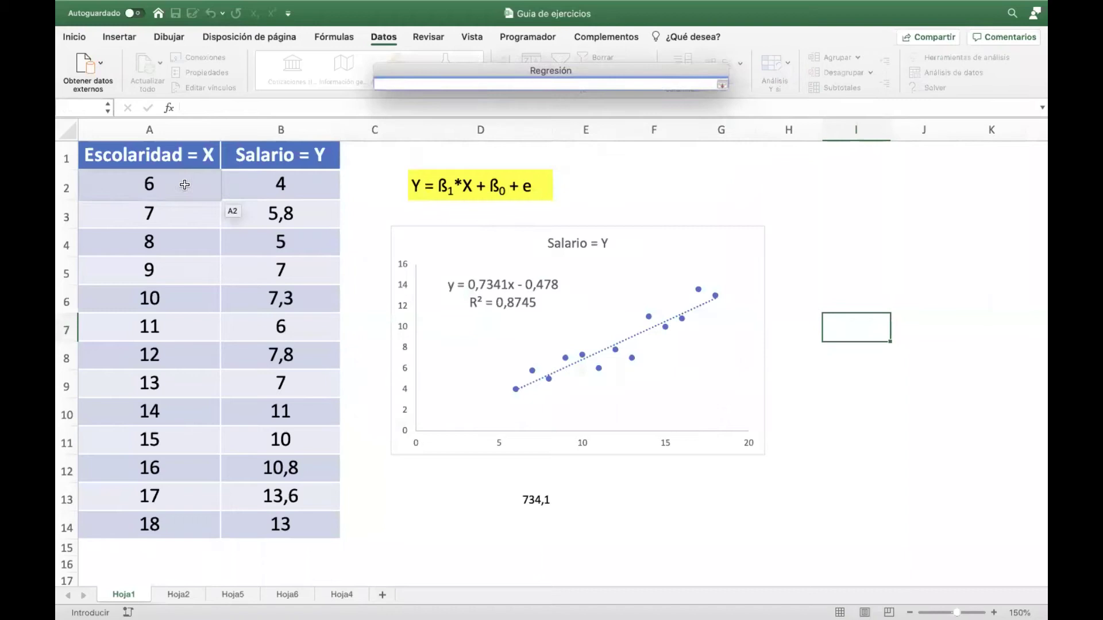
drag(185, 200, 219, 524)
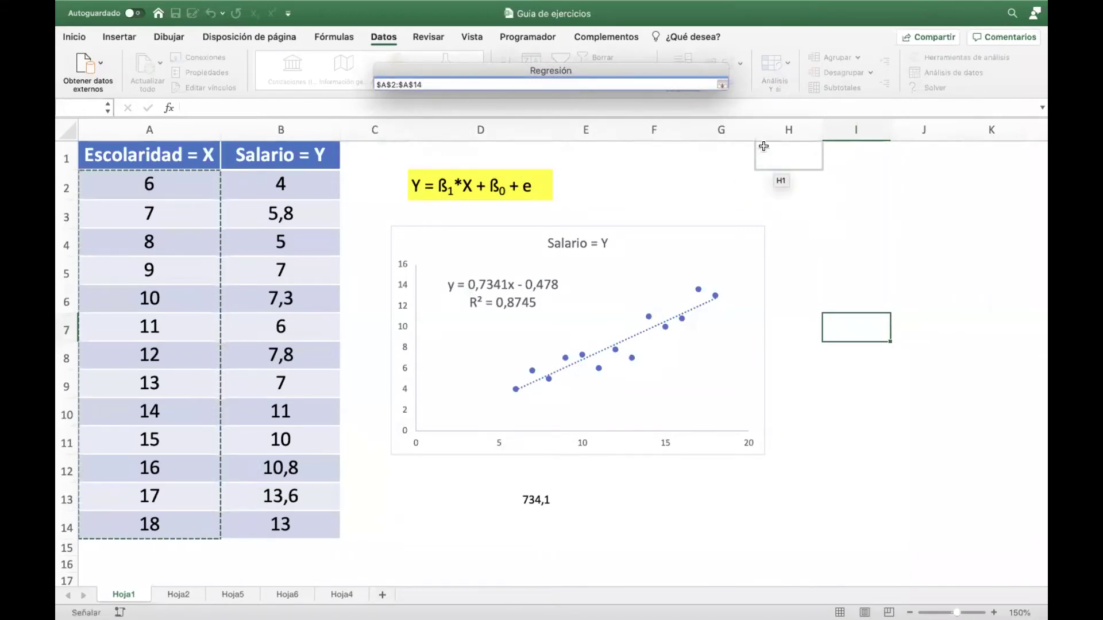
click(722, 83)
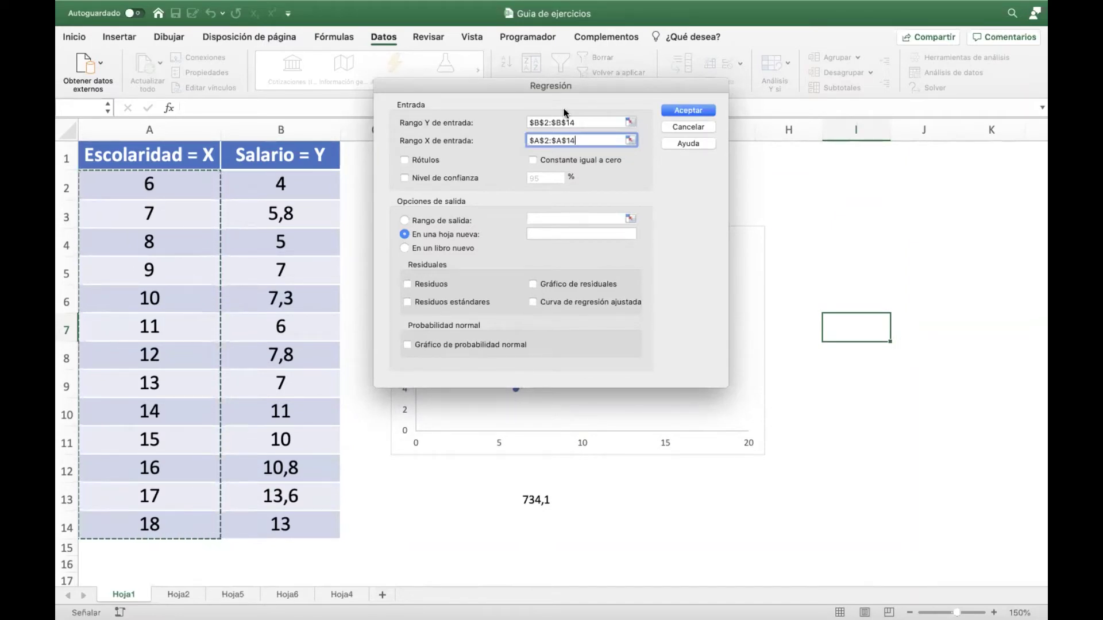
Send the regression output to a new sheet and run the analysis.
drag(541, 84, 568, 106)
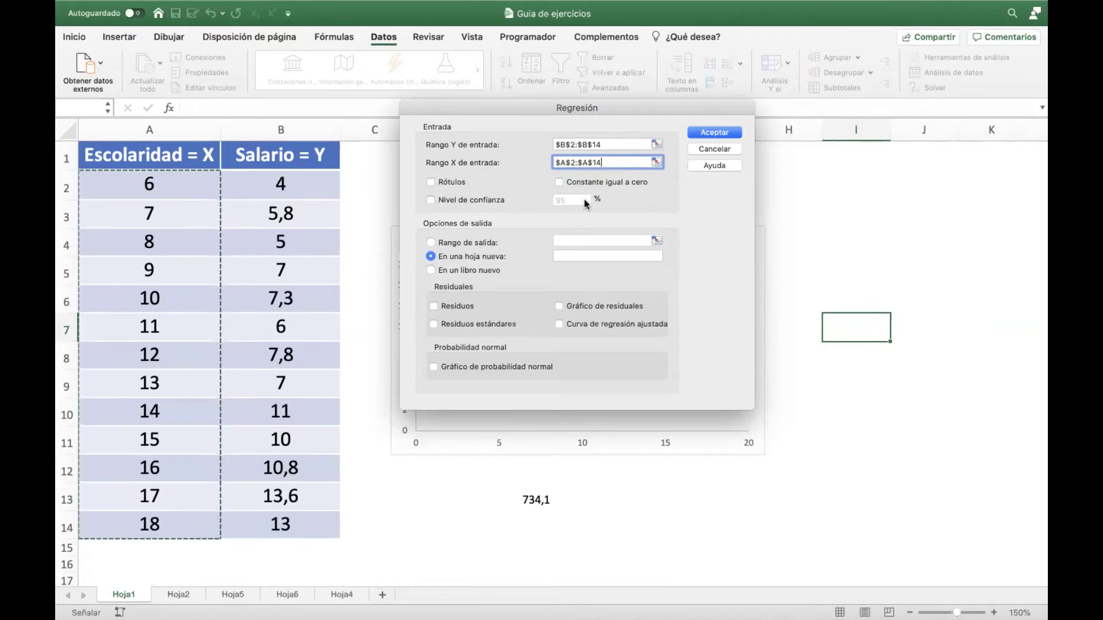
click(431, 257)
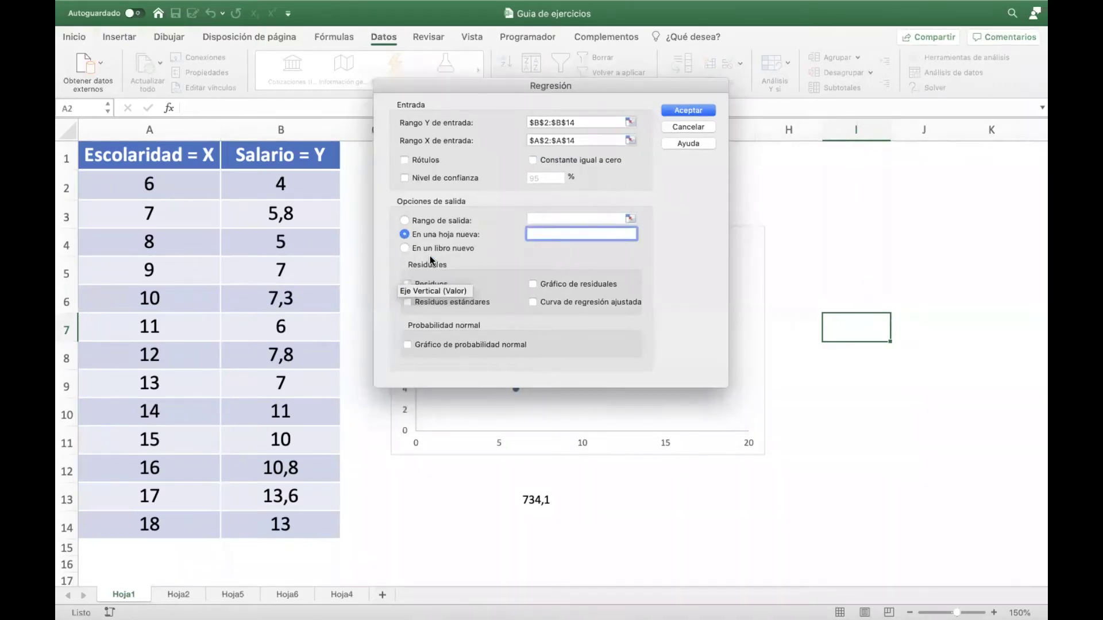
click(405, 221)
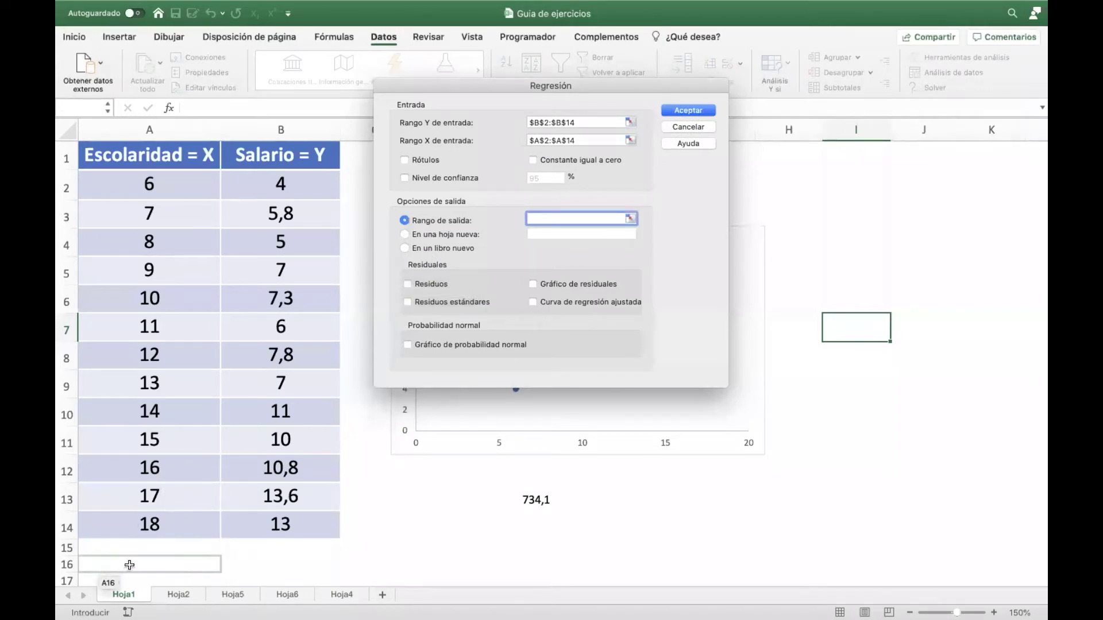
click(404, 234)
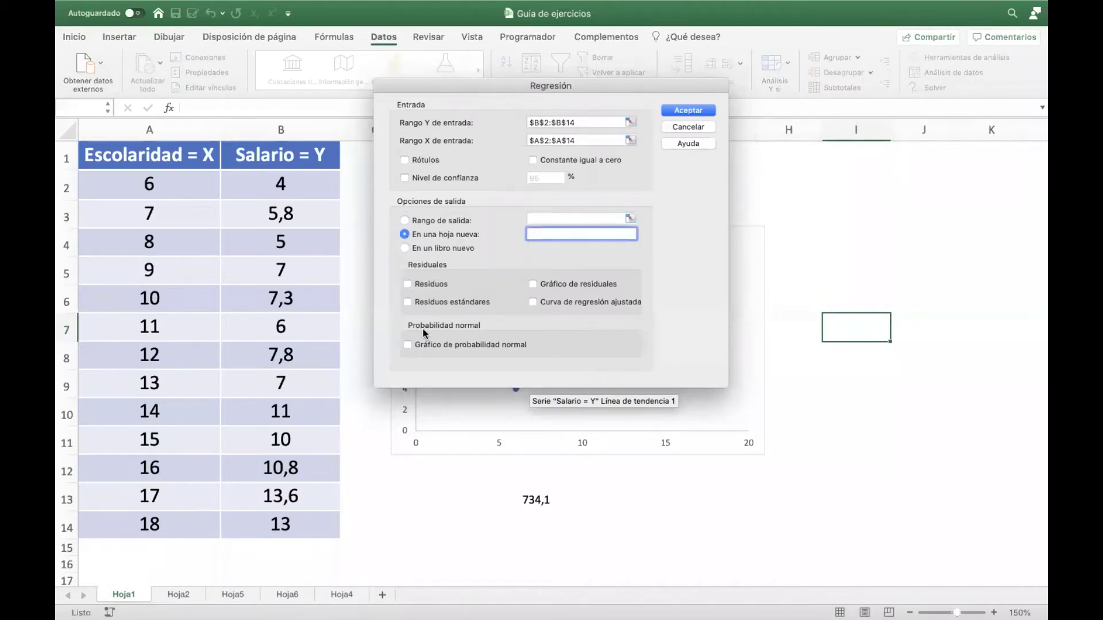
click(682, 110)
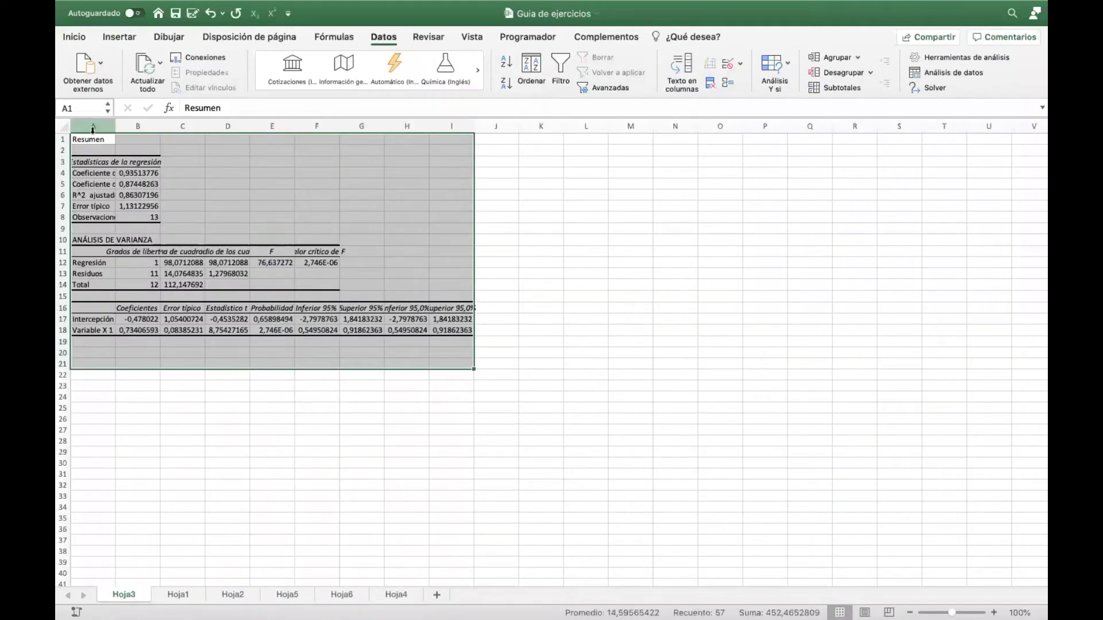
Widen the columns of the regression output through column I so the headings and values fit.
drag(117, 127, 437, 132)
double_click(464, 126)
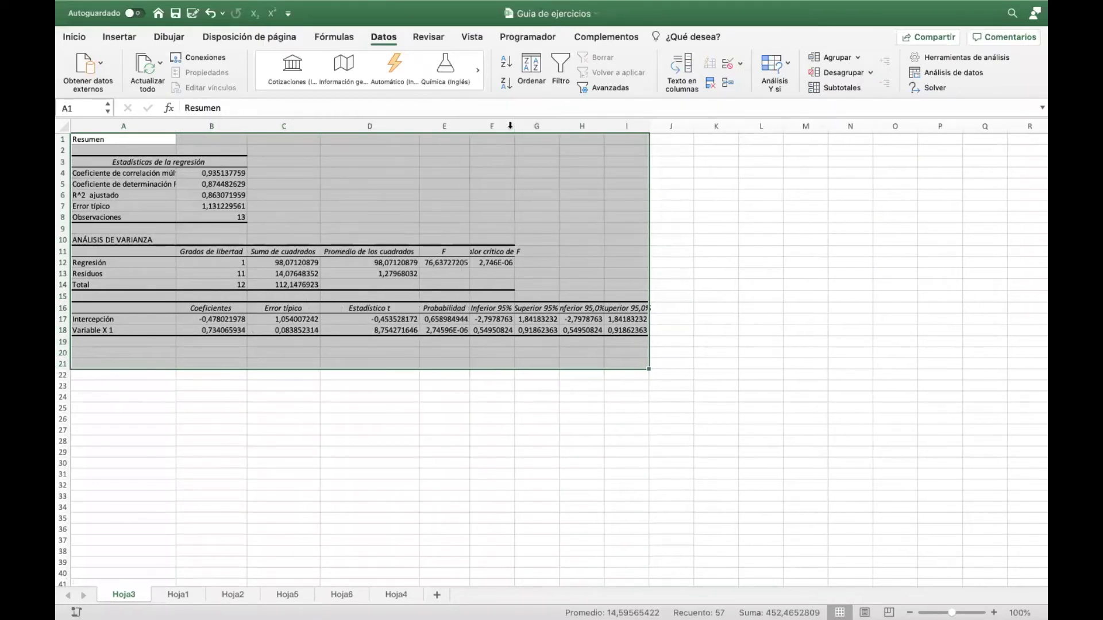
double_click(511, 125)
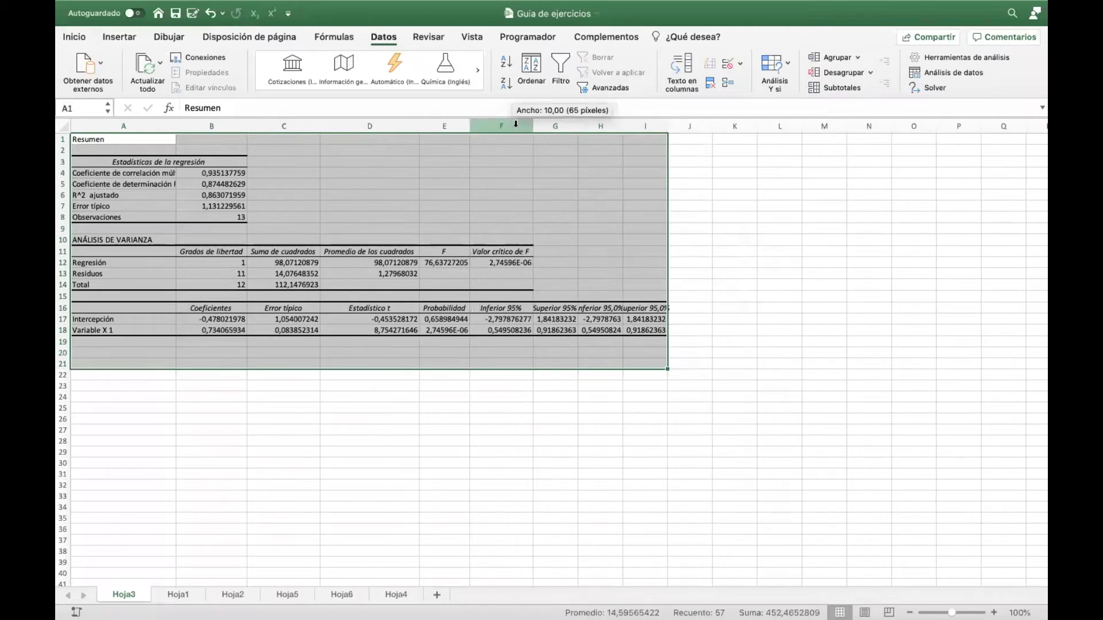
drag(579, 126, 581, 125)
double_click(582, 125)
double_click(629, 125)
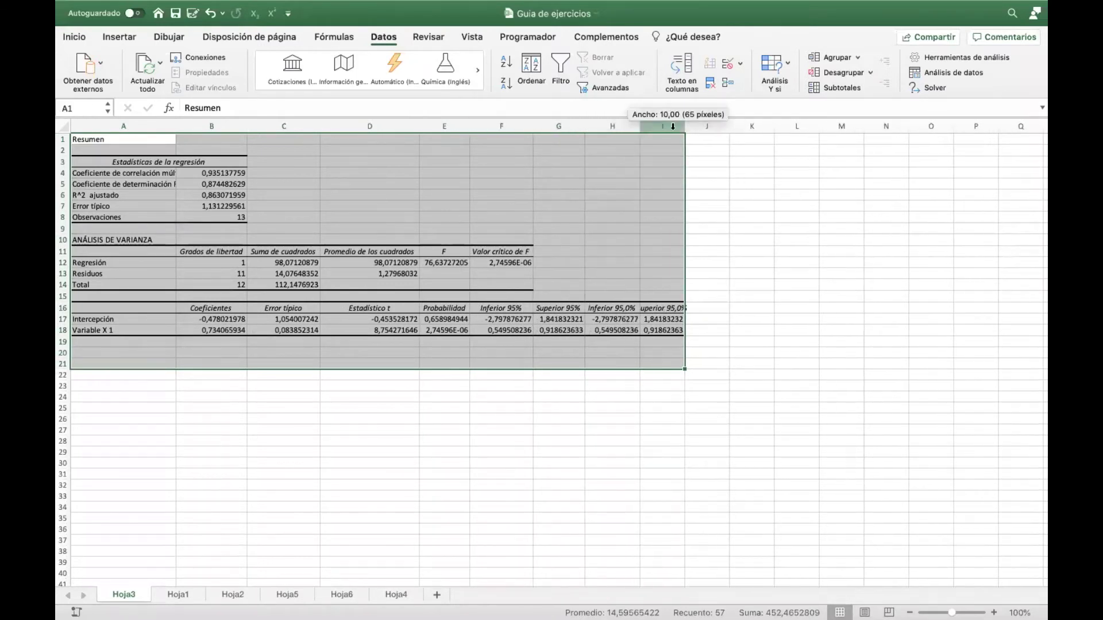
double_click(680, 127)
click(288, 353)
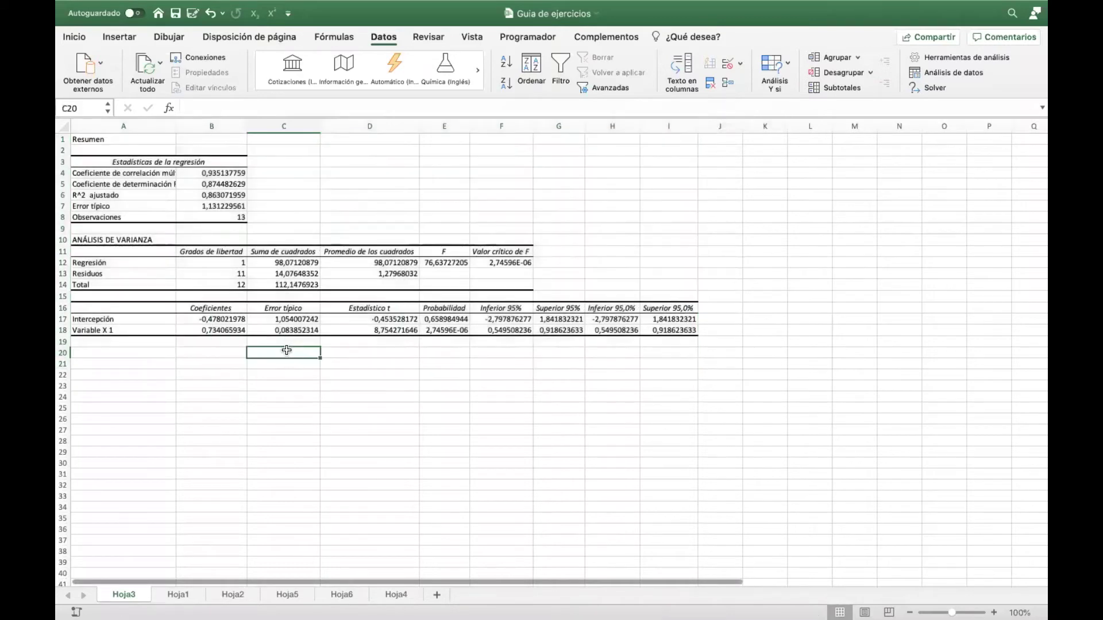
Enlarge the regression summary to 150% and widen column A of Hoja3 so the coefficient labels fit.
scroll(551, 354, up, 3)
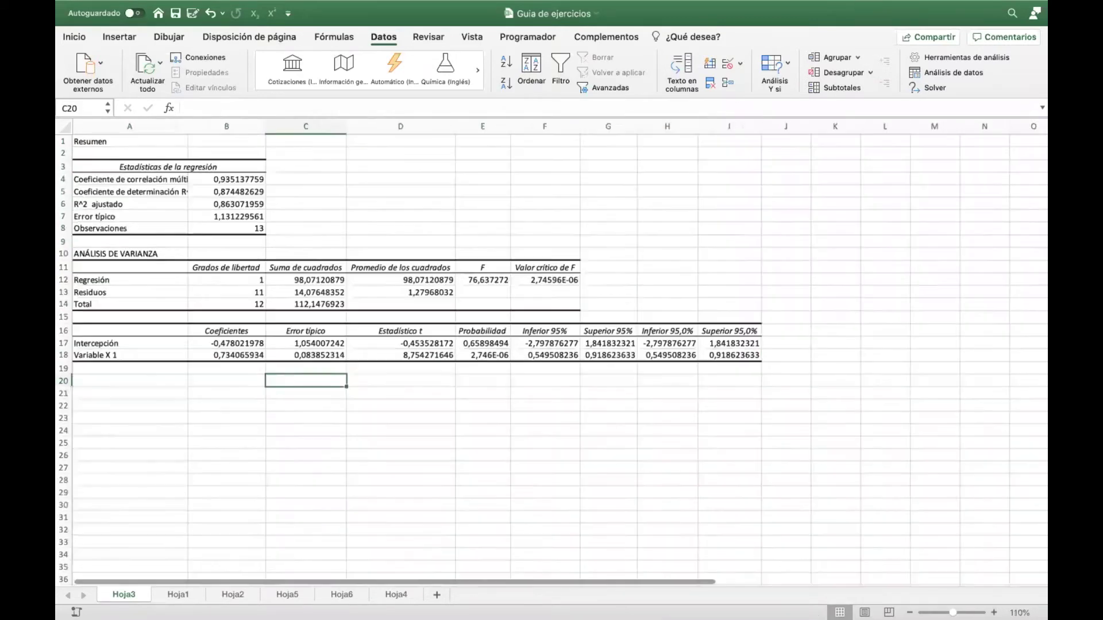
scroll(304, 529, up, 2)
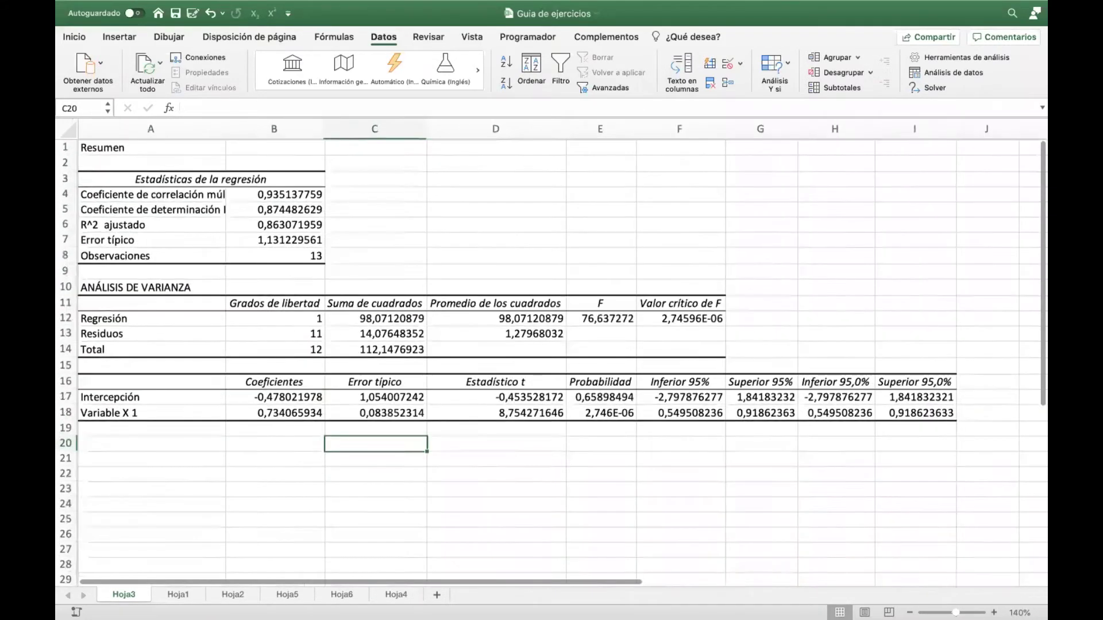
click(191, 597)
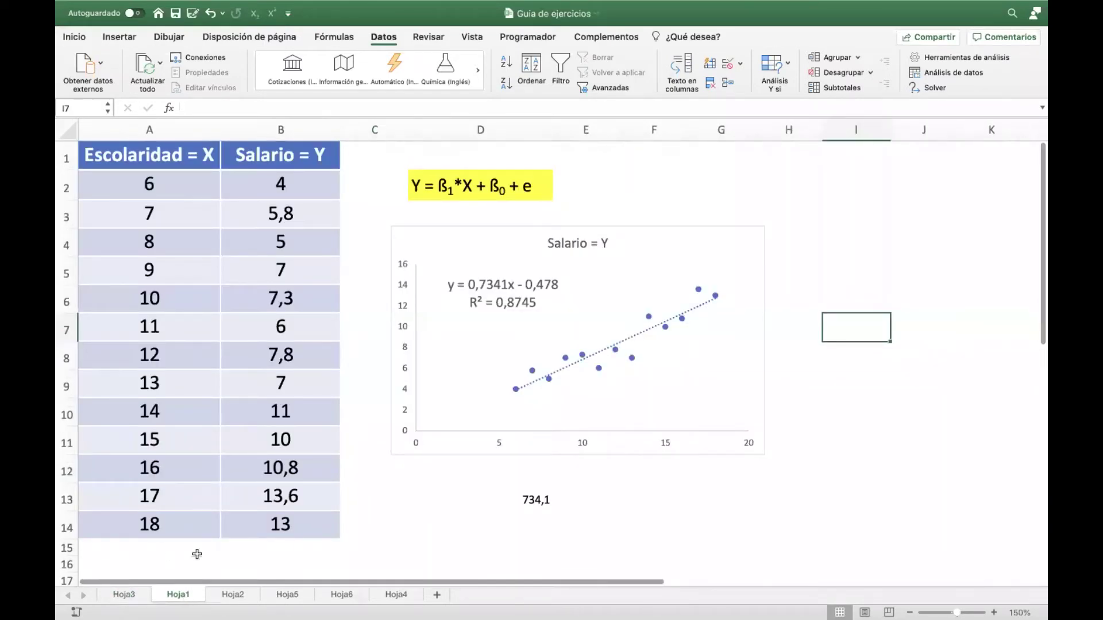
click(124, 595)
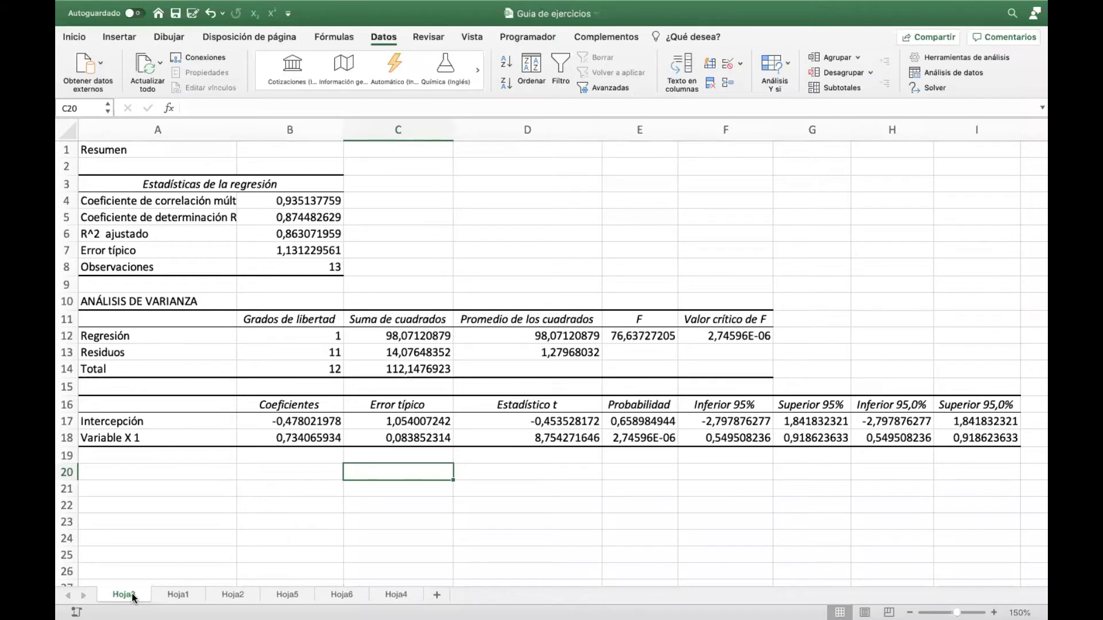
drag(236, 127, 257, 127)
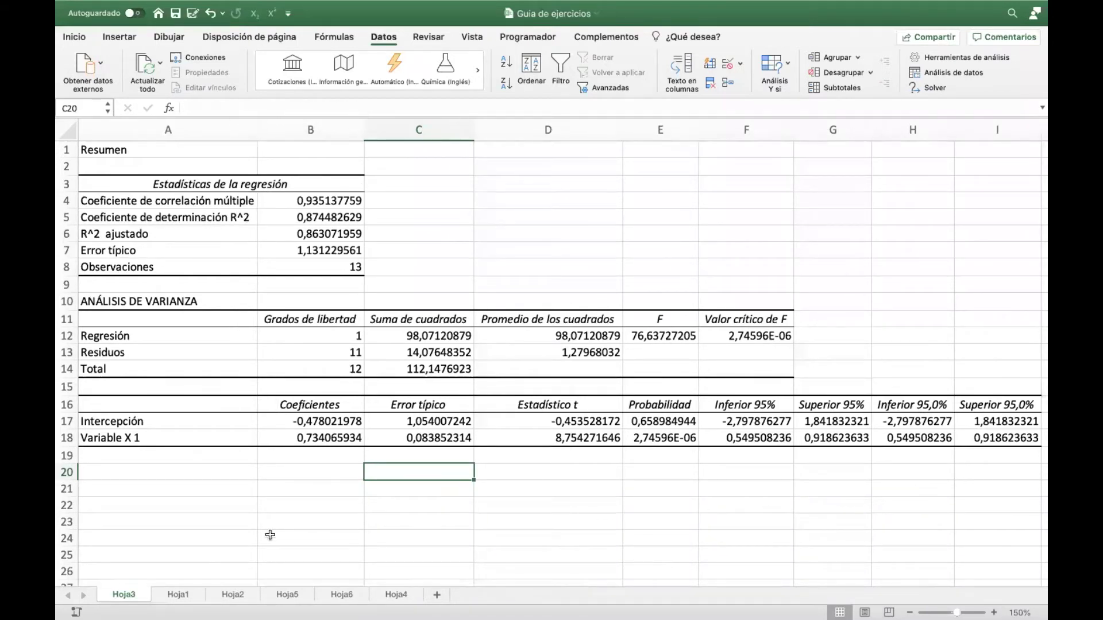
Examine the Hoja1 data and chart against Hoja3's regression statistics, focusing on the multiple correlation and R^2 determination coefficients.
click(174, 596)
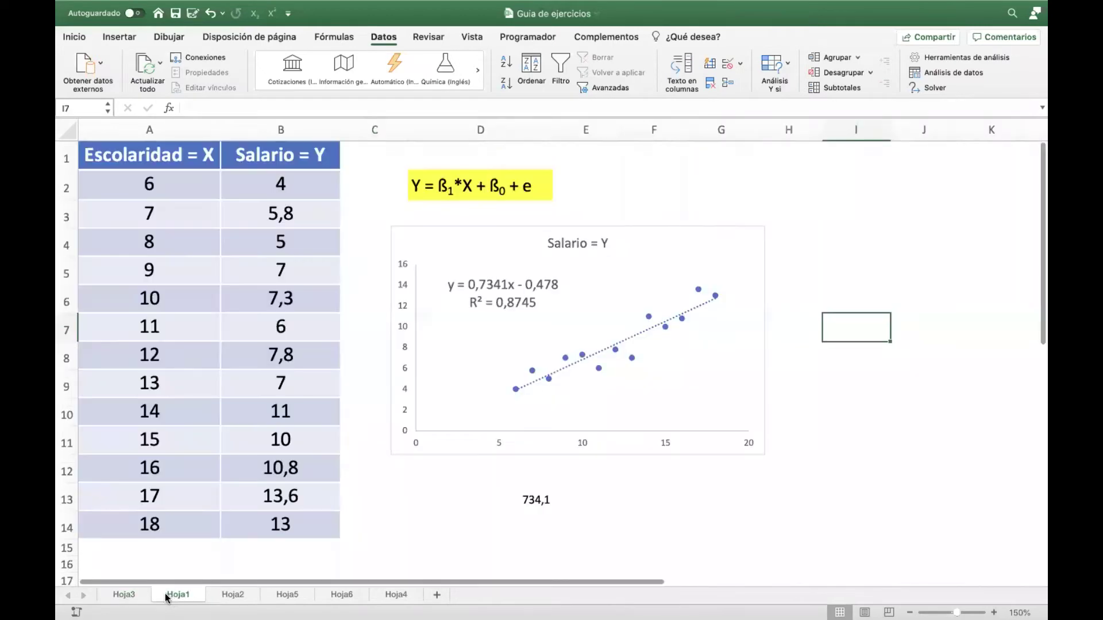
click(136, 596)
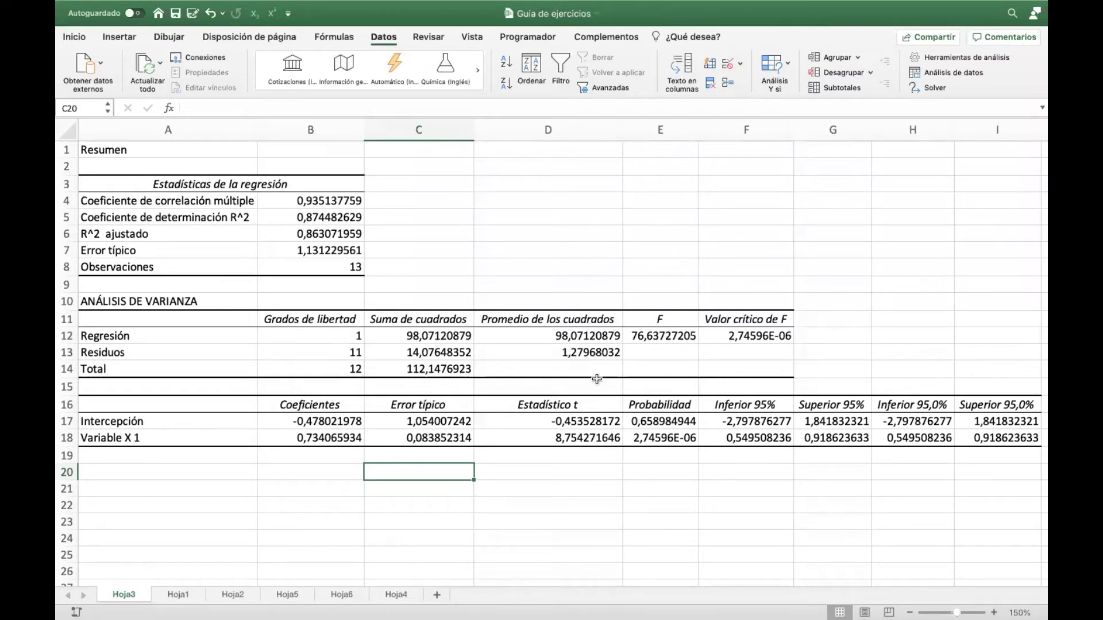
drag(124, 189, 323, 265)
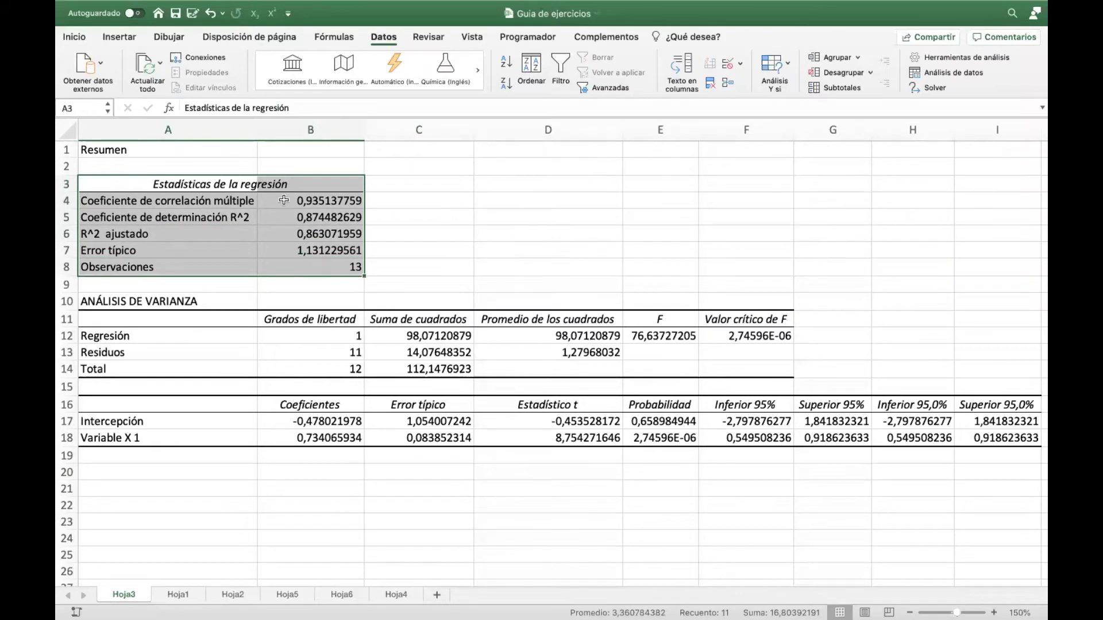
click(168, 199)
click(334, 199)
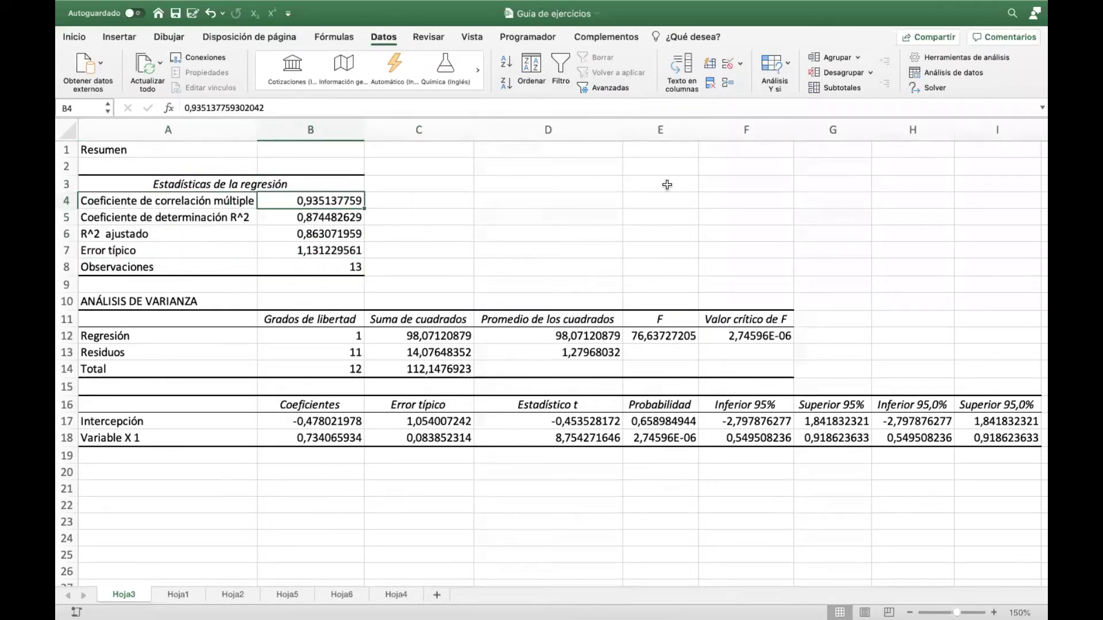
drag(127, 217, 314, 214)
click(485, 210)
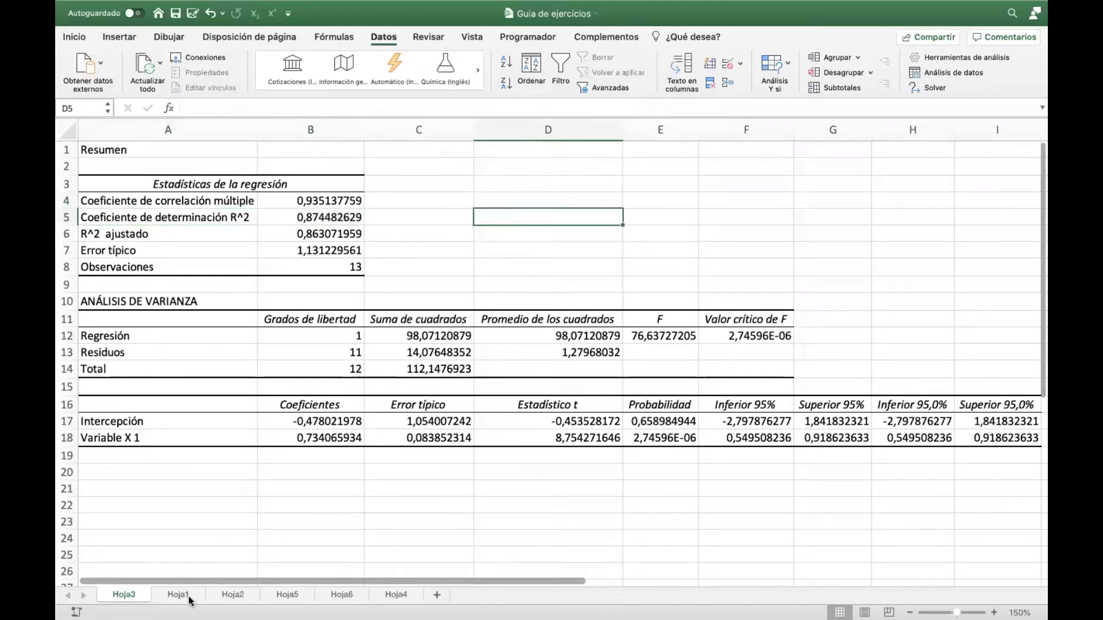
Reduce the Coeficiente de determinación R^2 value in B5 to four decimal places.
click(322, 221)
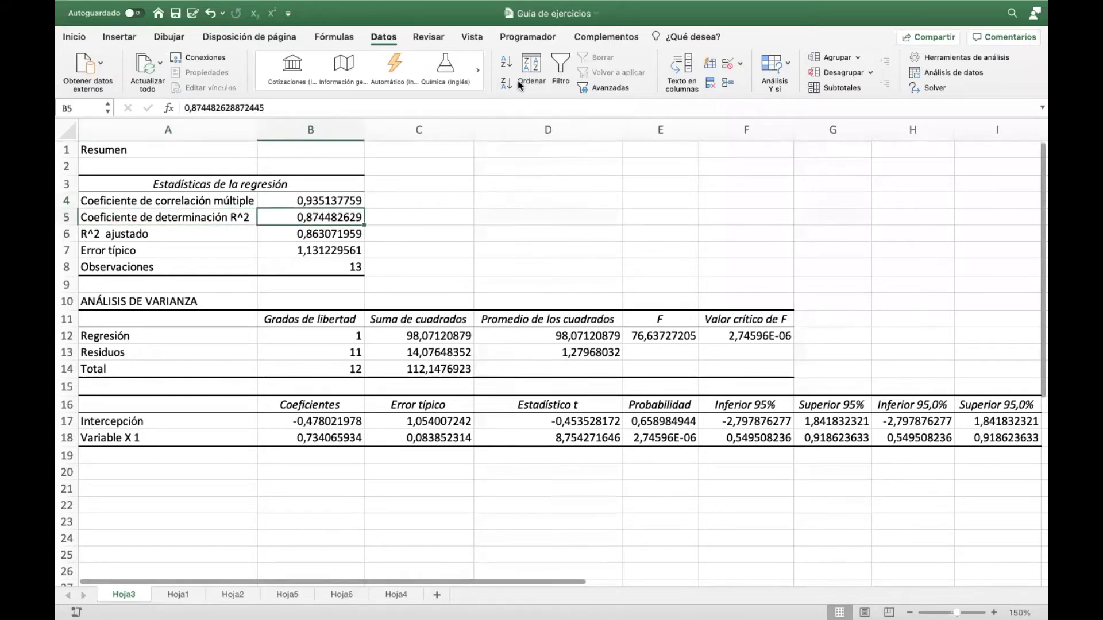
click(74, 37)
click(638, 84)
click(638, 83)
click(638, 84)
click(638, 83)
click(638, 84)
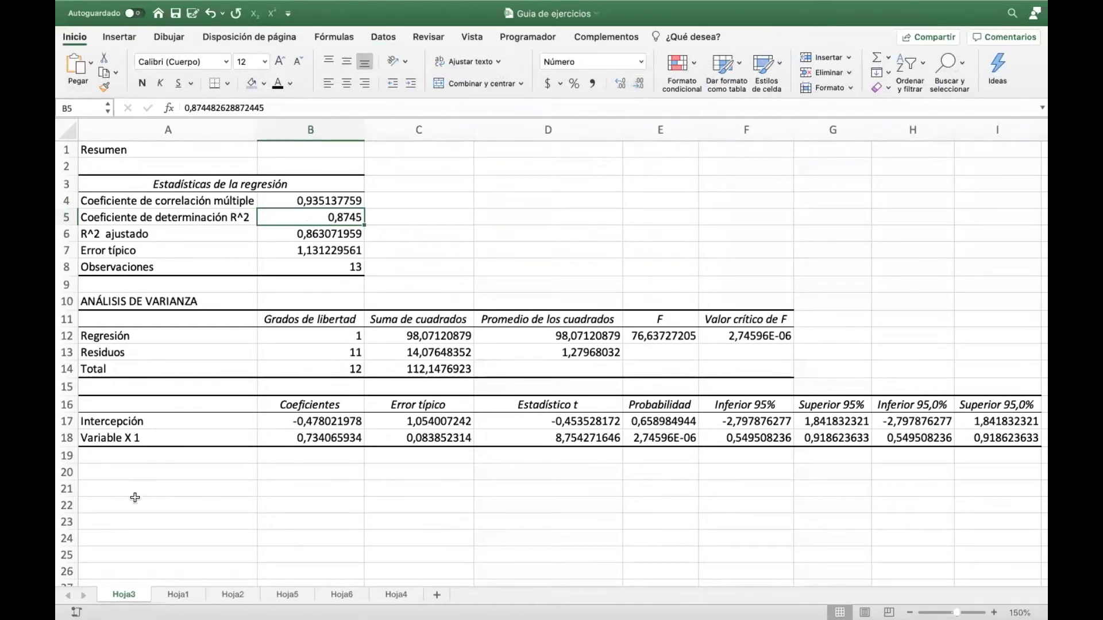
Compare Hoja3's R^2 with the trendline's R² on Hoja1, and review the Salario and Escolaridad columns.
click(178, 595)
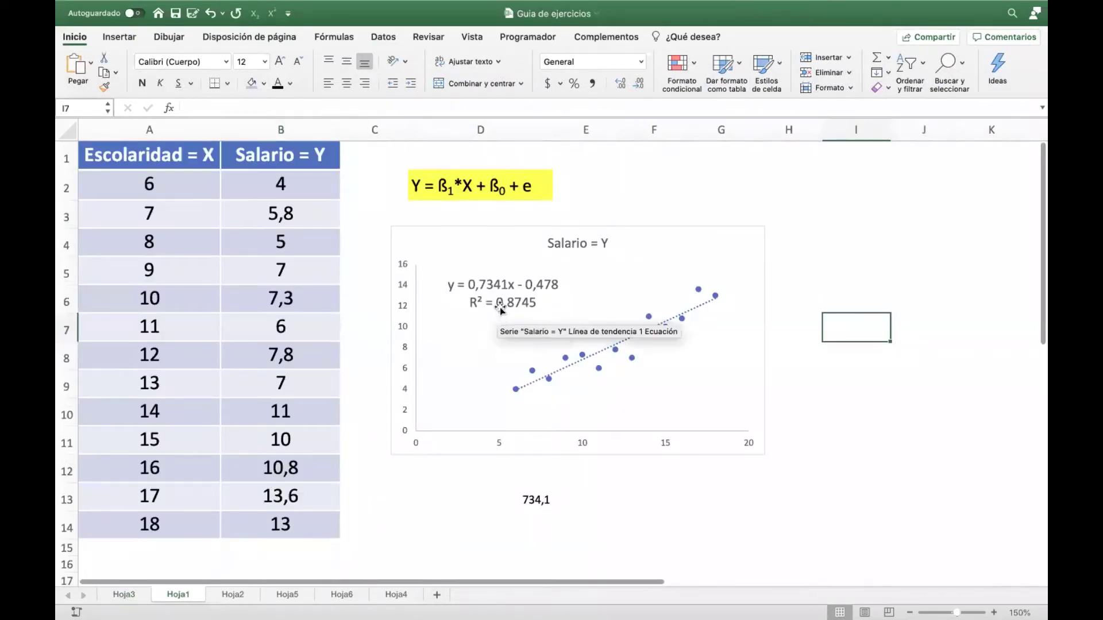
click(124, 594)
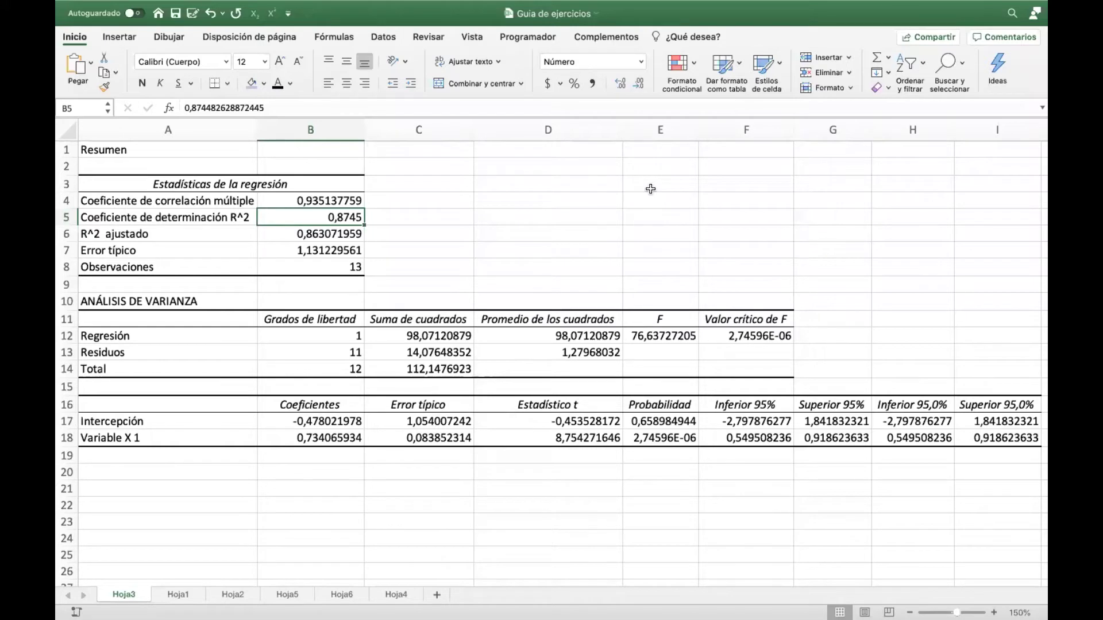
click(179, 595)
click(296, 127)
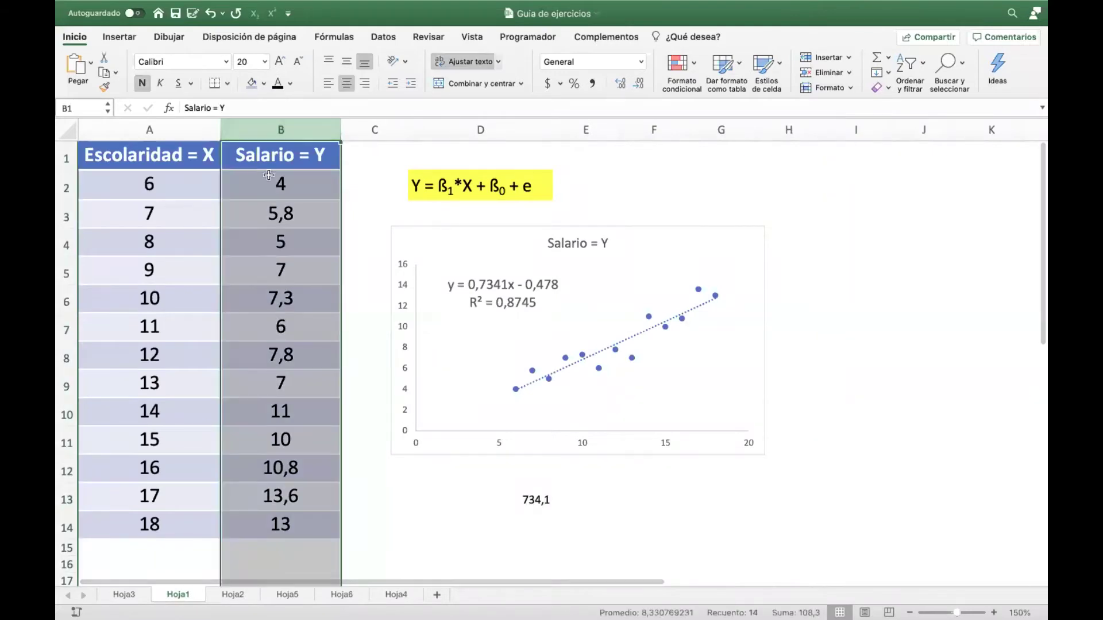
click(170, 131)
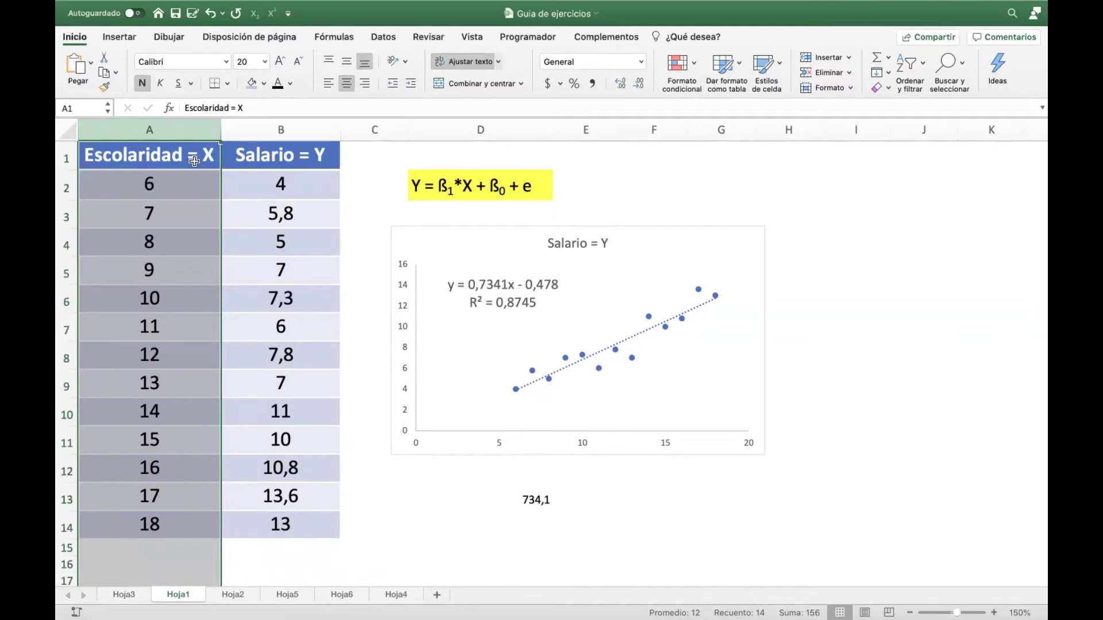
On Hoja3, enter the label var in D3 and reference the residual mean square from D13 in E3.
key(ctrl+Page_Up)
click(529, 184)
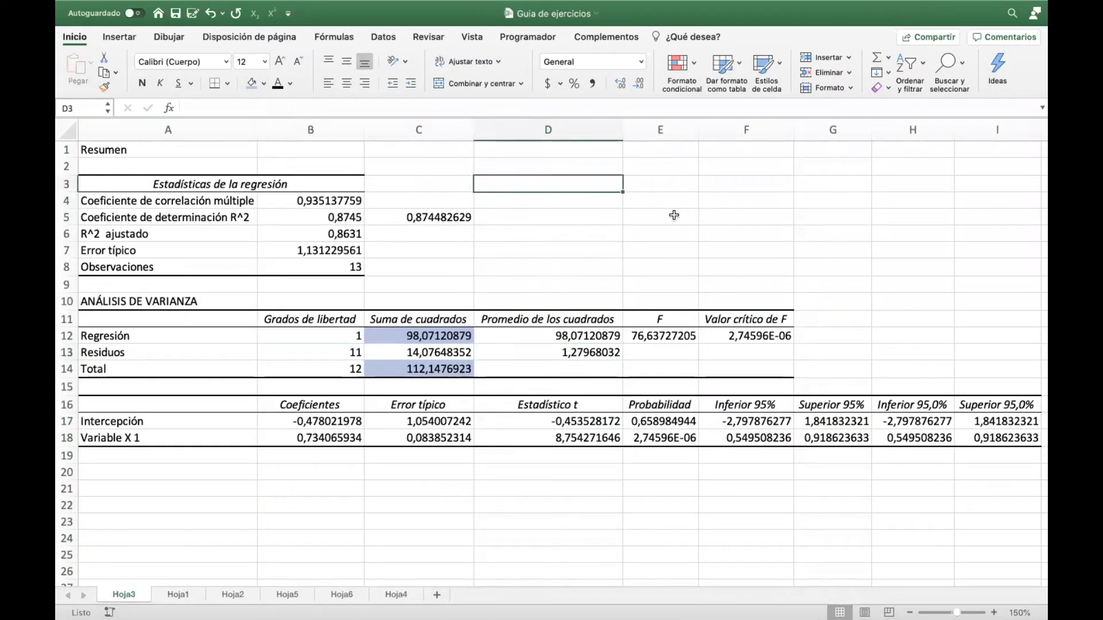
text(var)
key(Tab)
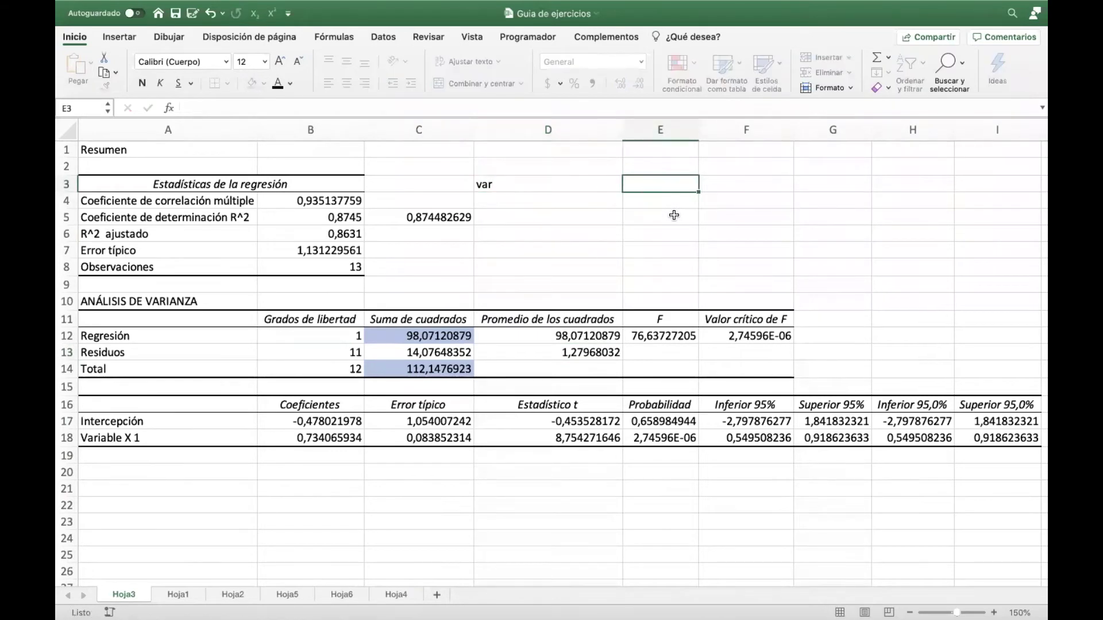
text(=)
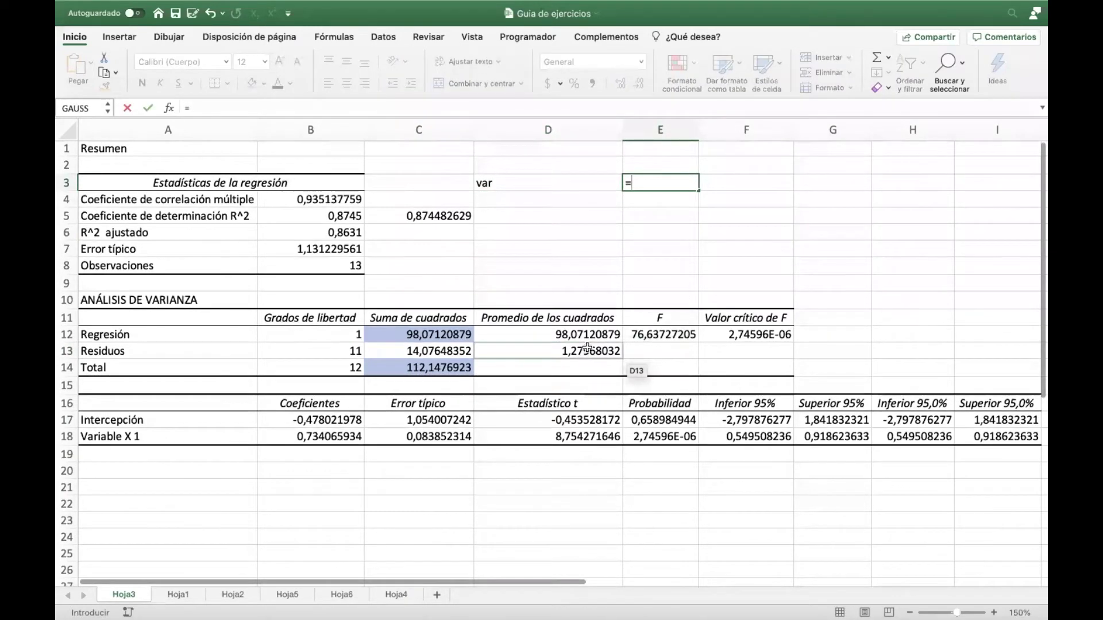
click(587, 348)
key(Return)
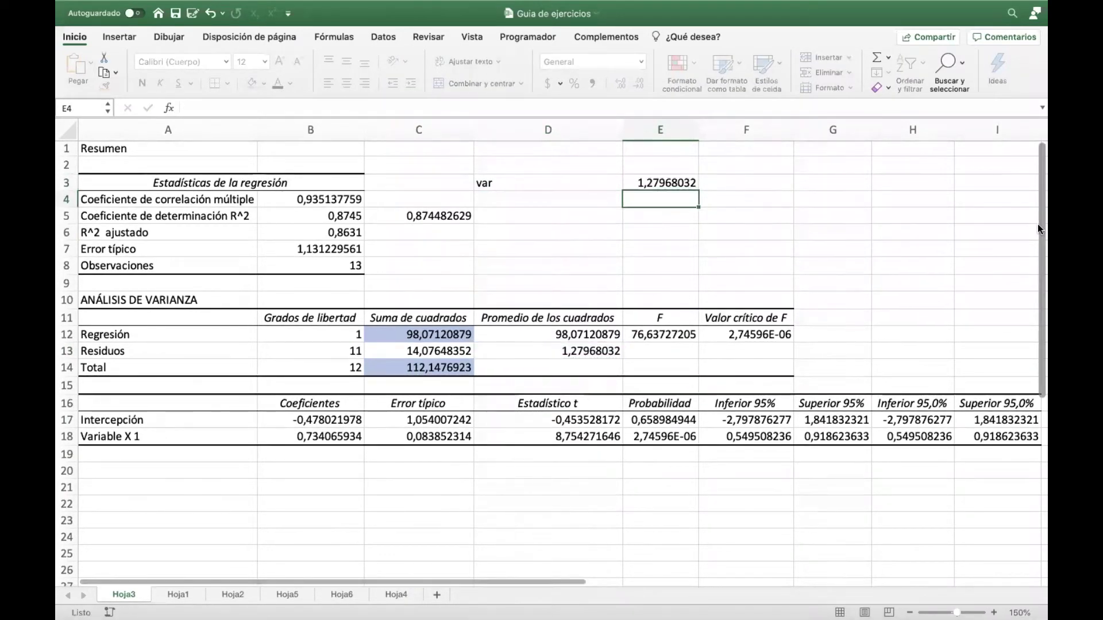
Label D4 as SD and calculate the standard deviation in E4 as the square root (RAIZ) of the variance in E3.
key(Left)
text(SD)
key(Right)
key(Right)
key(Left)
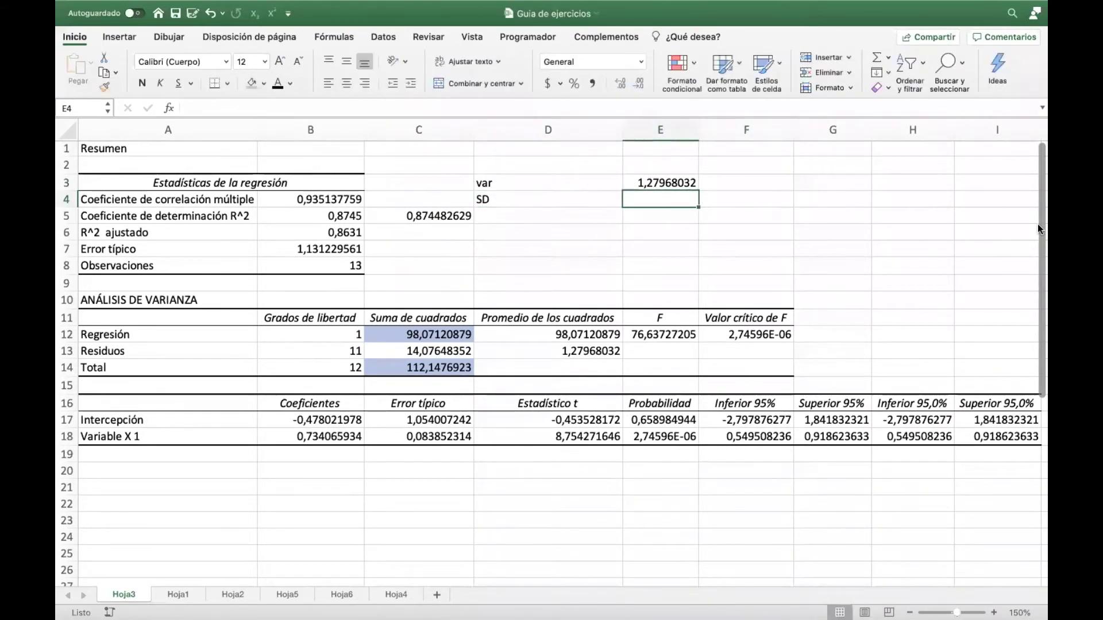
text(=ra)
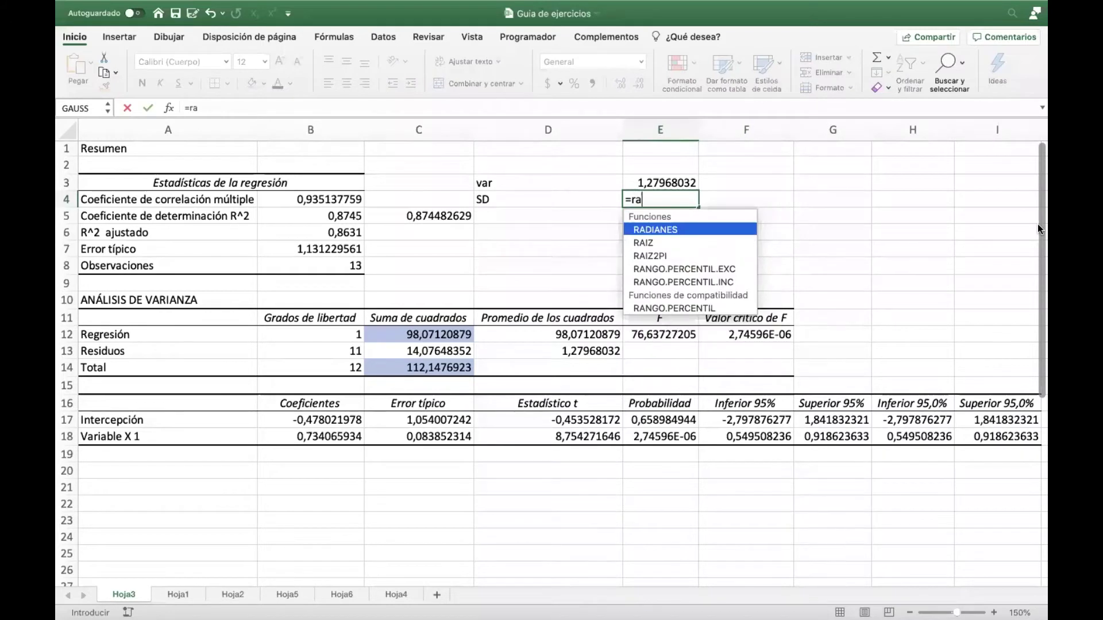
text(iz()
click(678, 183)
key(Return)
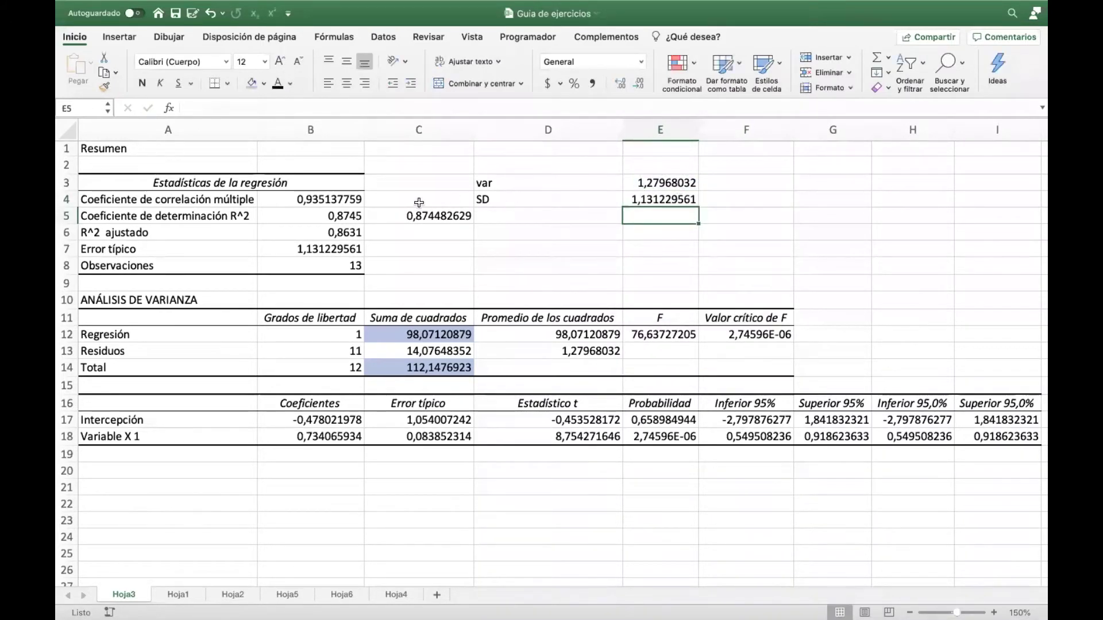
Shade the Error típico row A7:B7 and the SD cells D4:E4 with the same light yellow fill.
click(331, 248)
drag(117, 252, 268, 250)
click(264, 83)
click(342, 162)
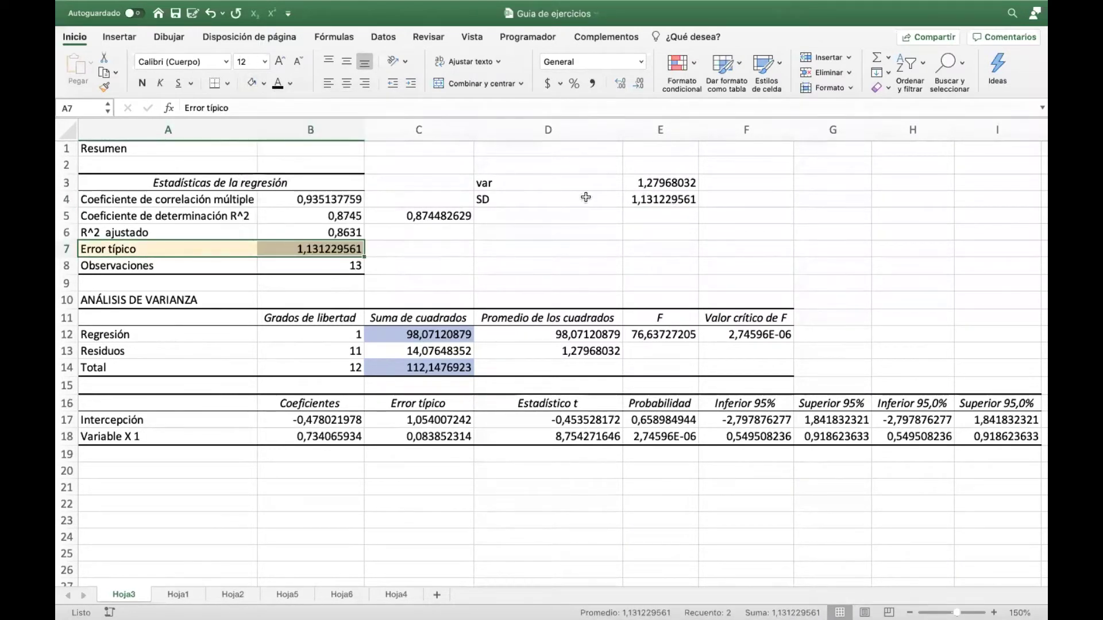
drag(554, 199, 689, 199)
click(252, 83)
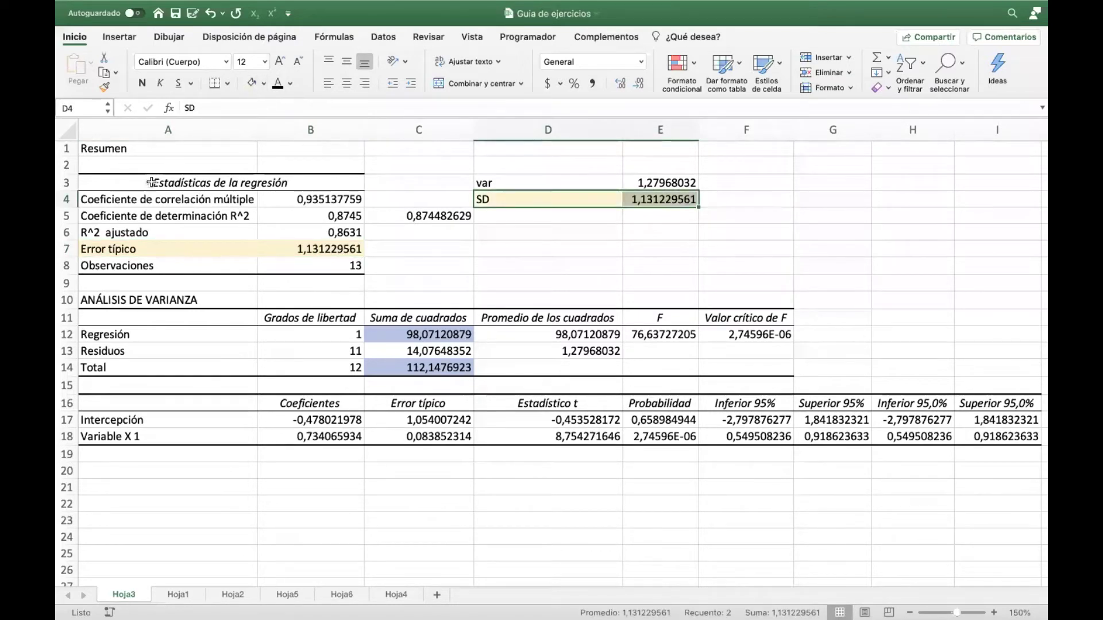
click(451, 247)
Examine the residual mean square and degrees of freedom against Error típico, and how the mean squares relate to the F statistic.
click(570, 350)
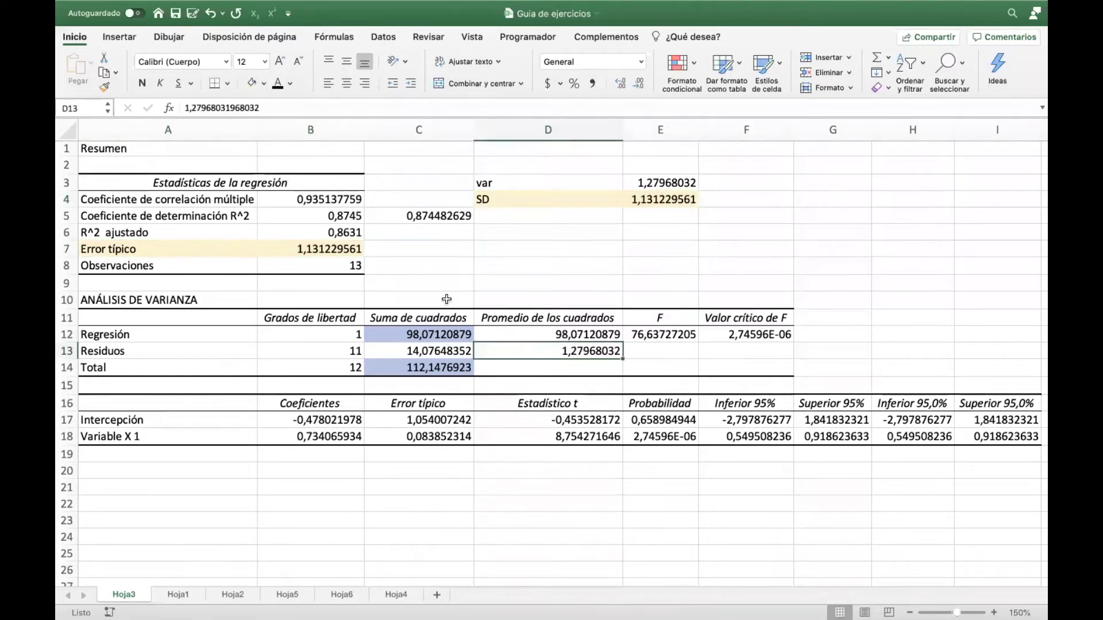
click(318, 249)
click(566, 352)
click(346, 353)
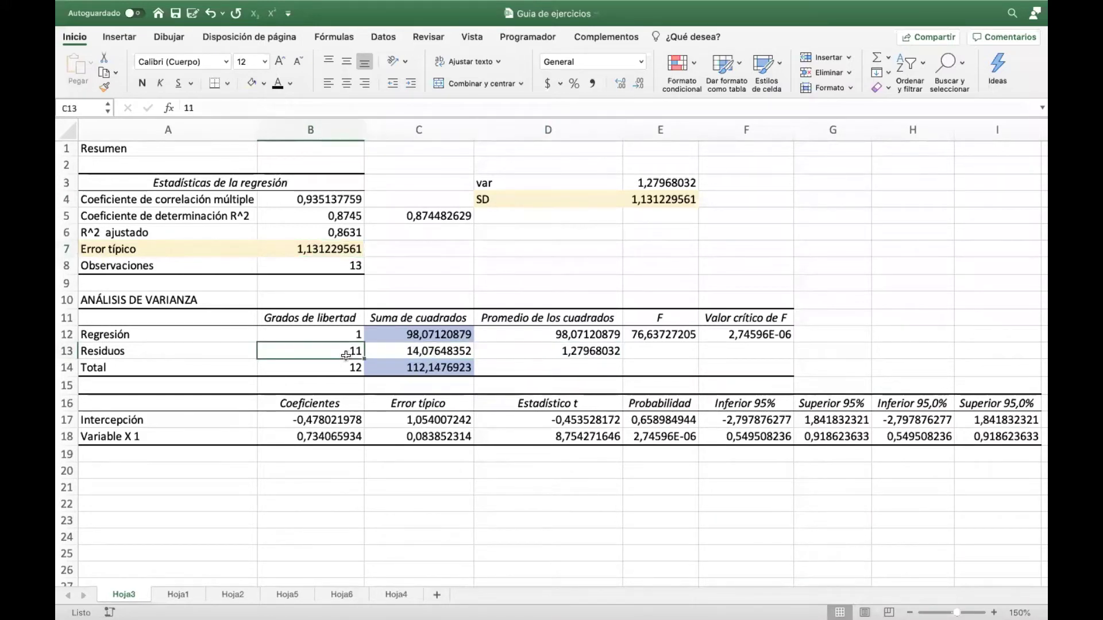
click(573, 351)
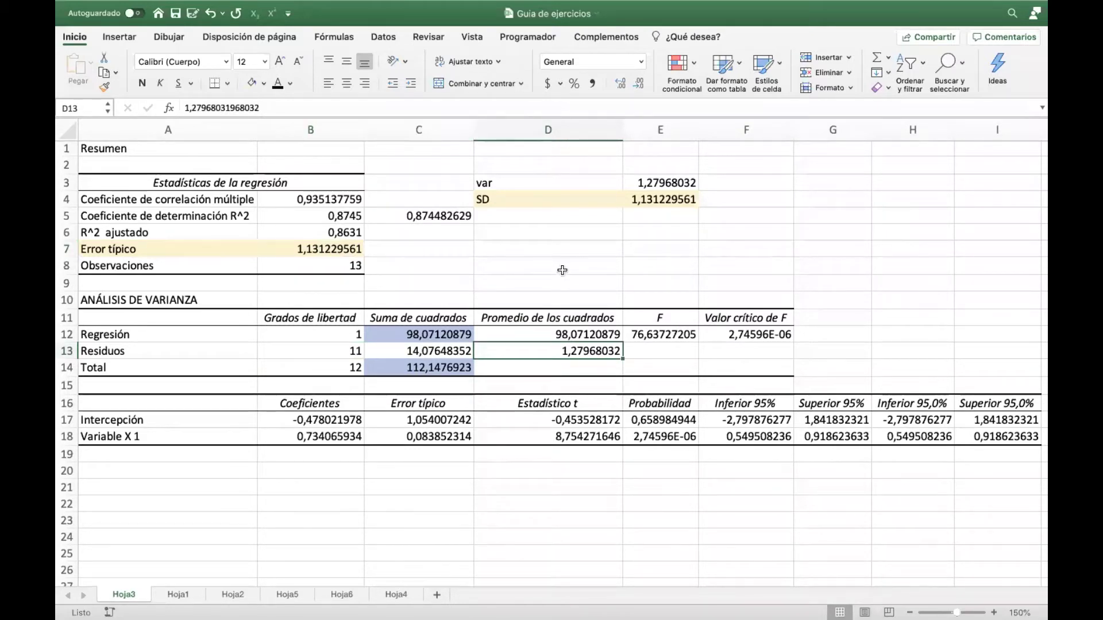
click(182, 244)
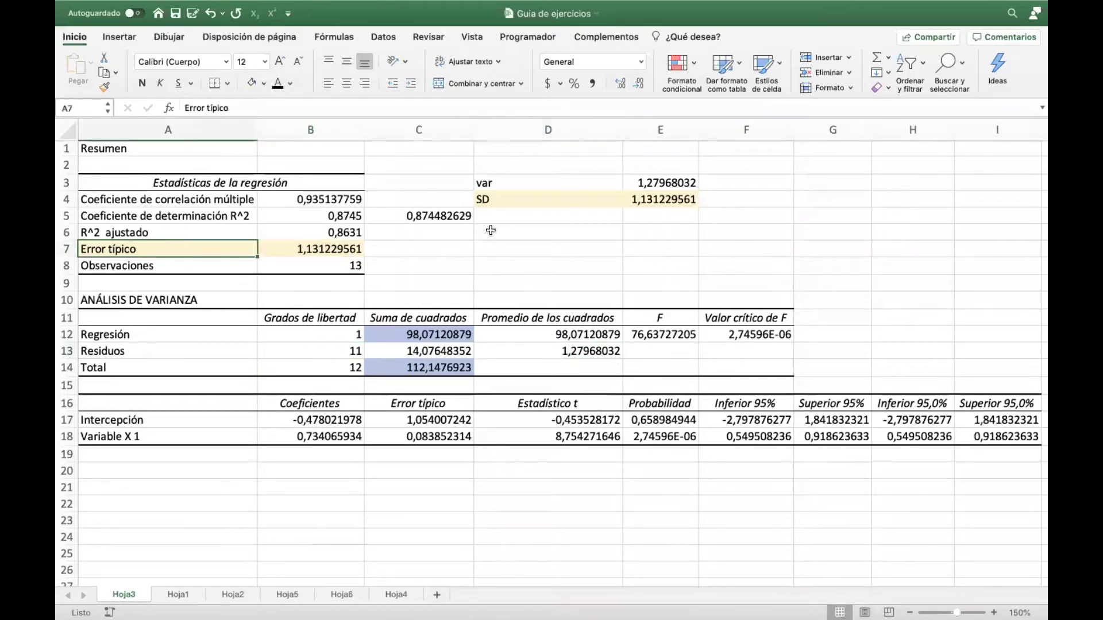
click(496, 338)
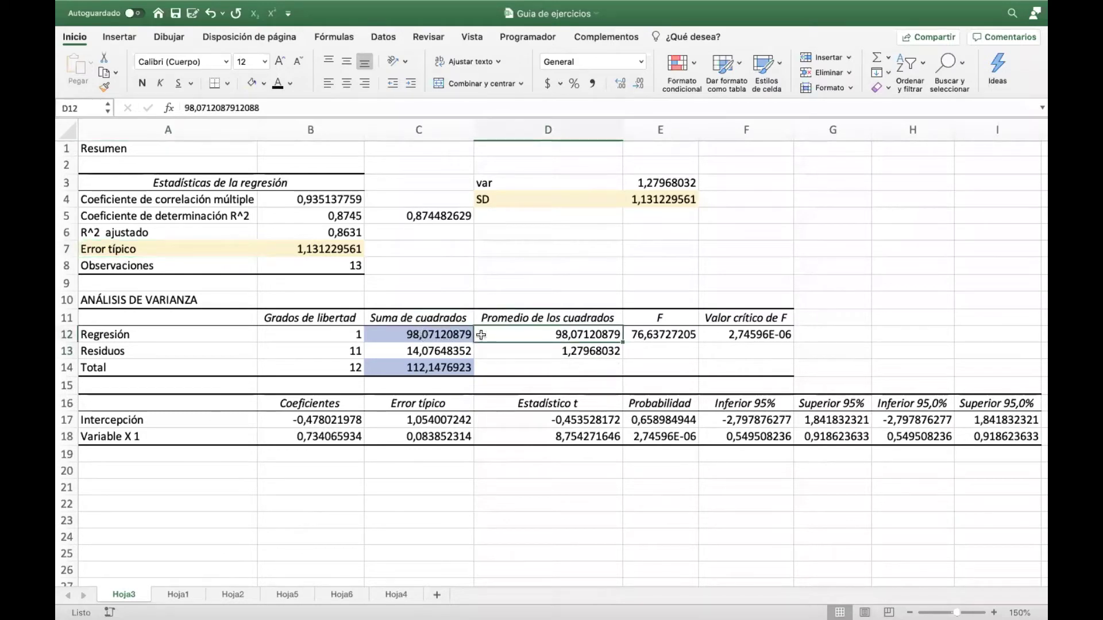
click(547, 353)
click(672, 342)
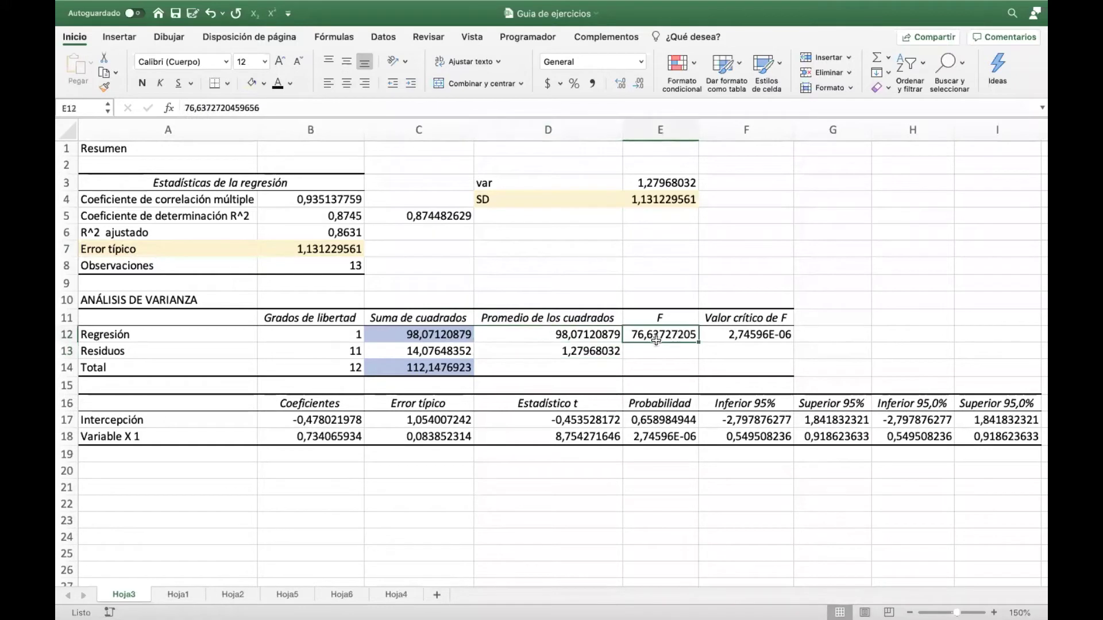
Shade the F and Valor crítico de F cells E11:F12 with a light green fill.
drag(661, 319, 669, 332)
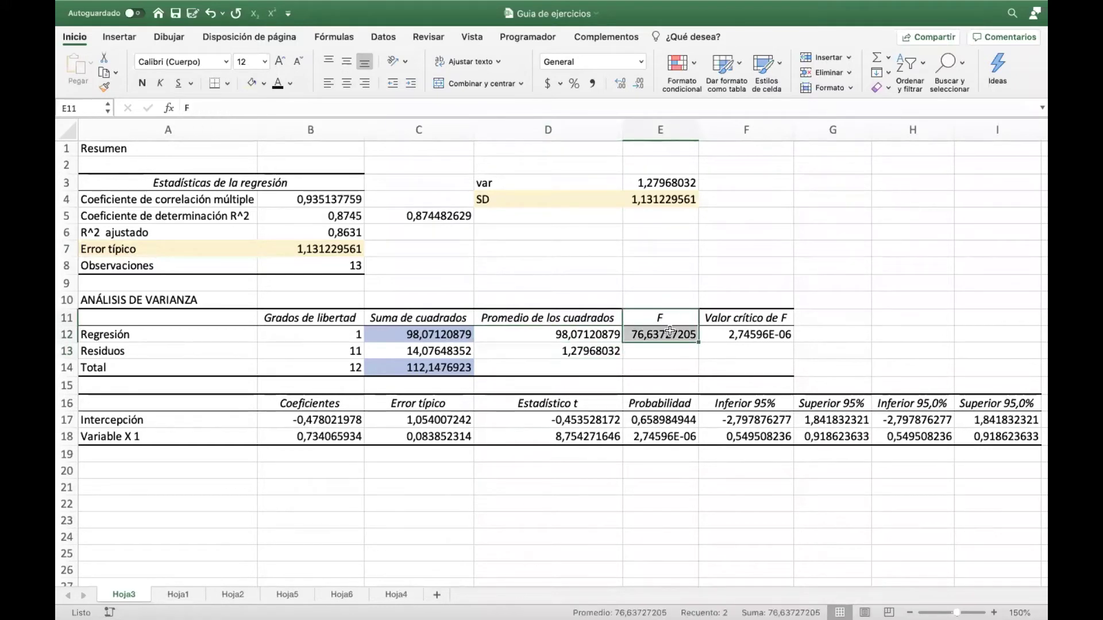
drag(752, 320, 755, 332)
drag(676, 325, 740, 335)
click(254, 85)
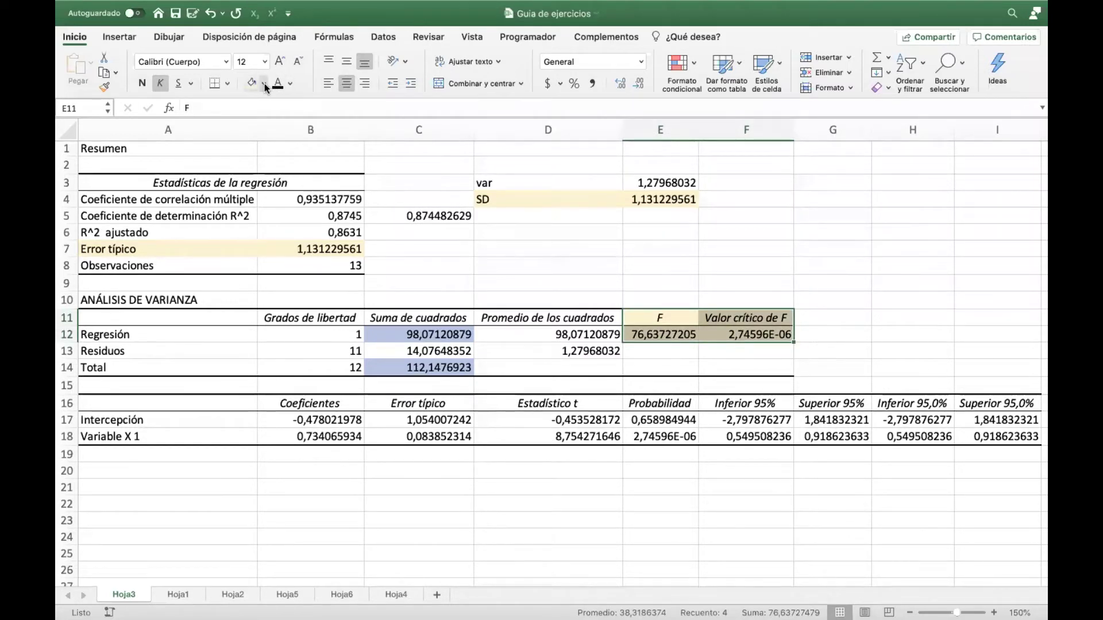
click(266, 86)
click(370, 179)
click(829, 232)
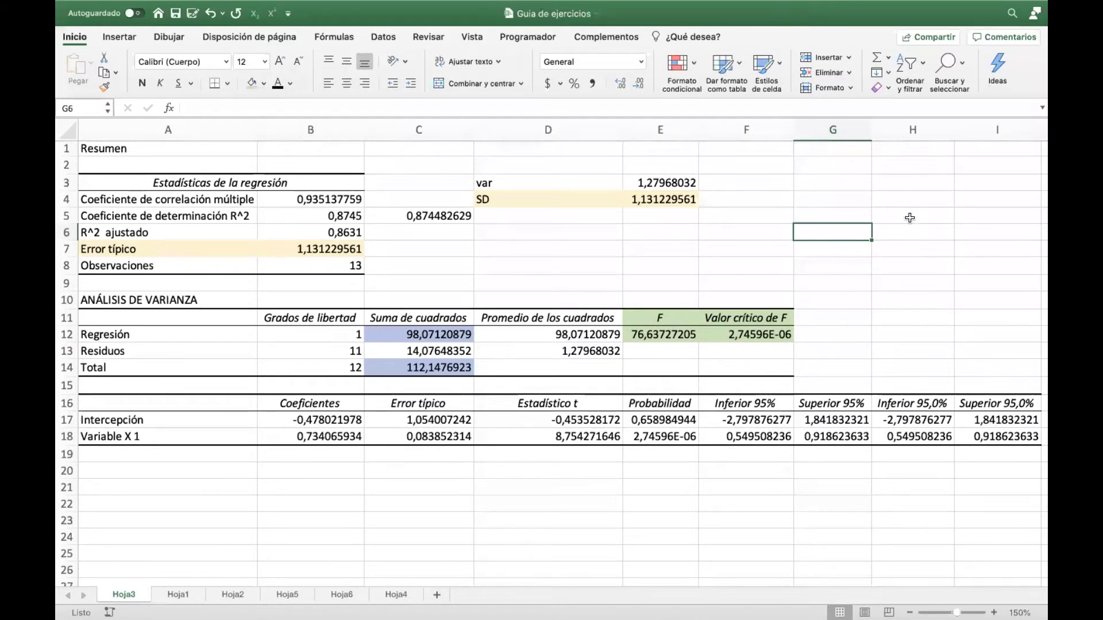
Enter the heading Significancia Global in F9 above the F test values and make it bold.
click(715, 282)
text(Sign)
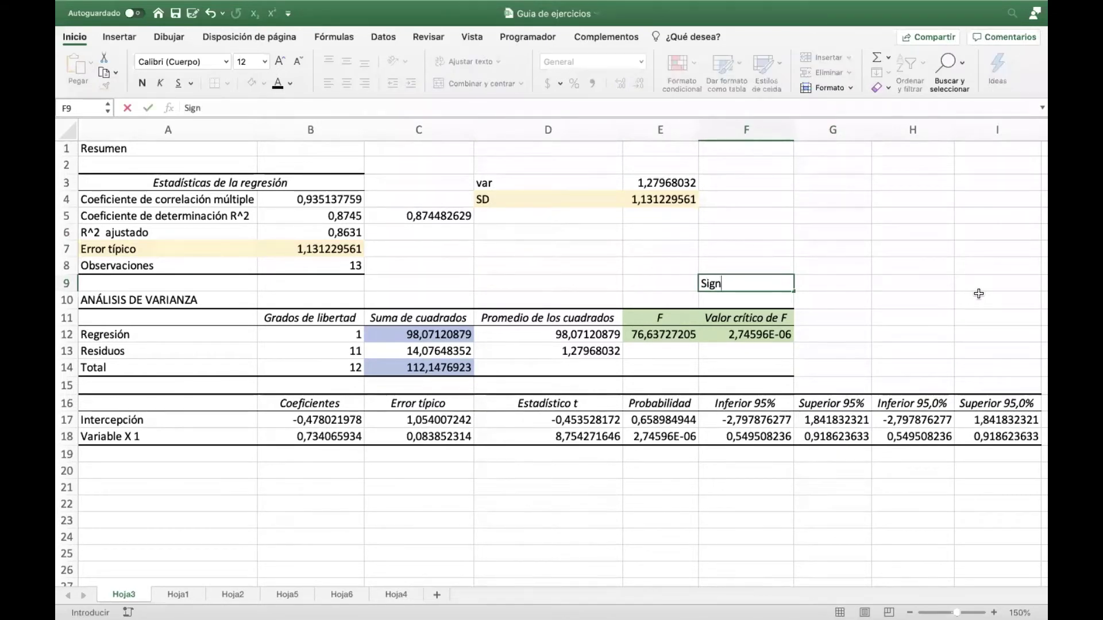
text(ificancia Global)
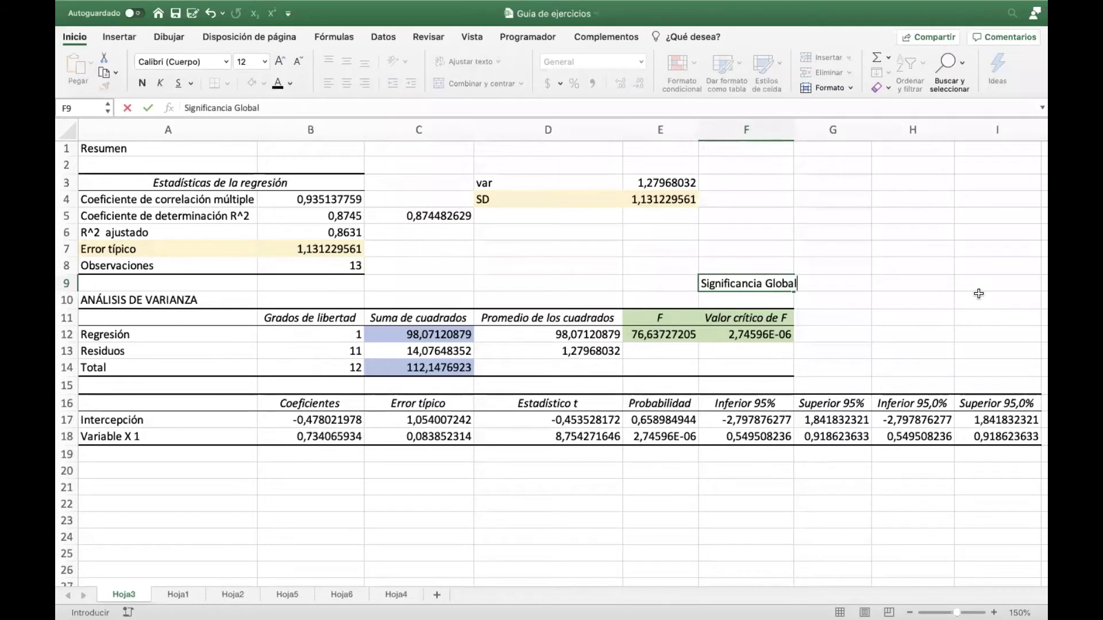
key(Return)
click(757, 281)
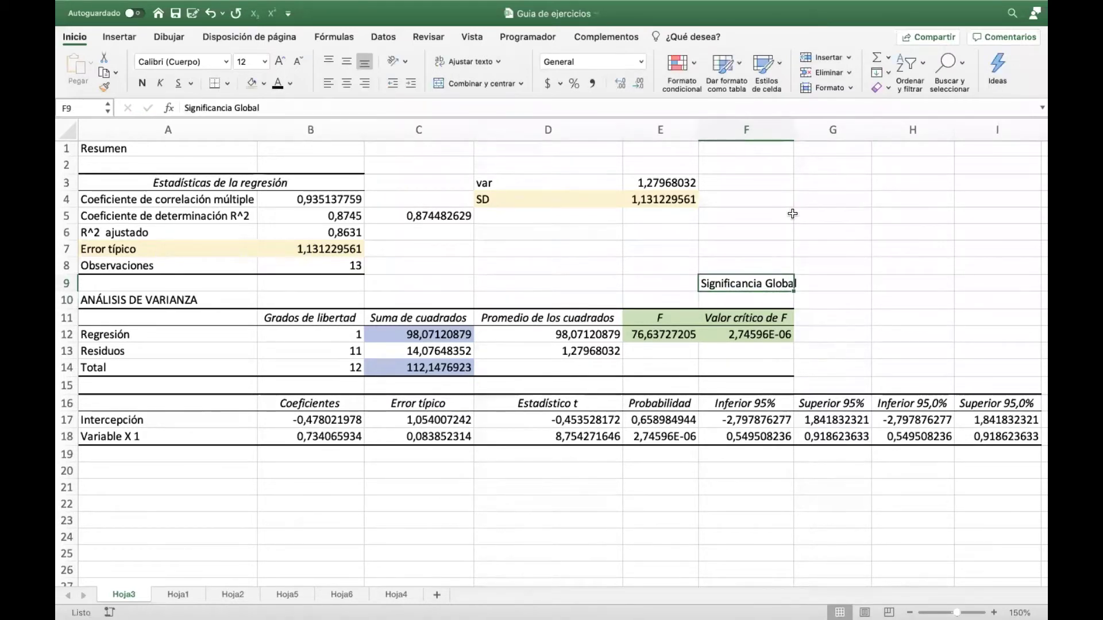
click(143, 83)
click(811, 216)
Outline the range E9:F12 with an outer border and widen column F to fit the Significancia Global heading.
drag(662, 282, 764, 334)
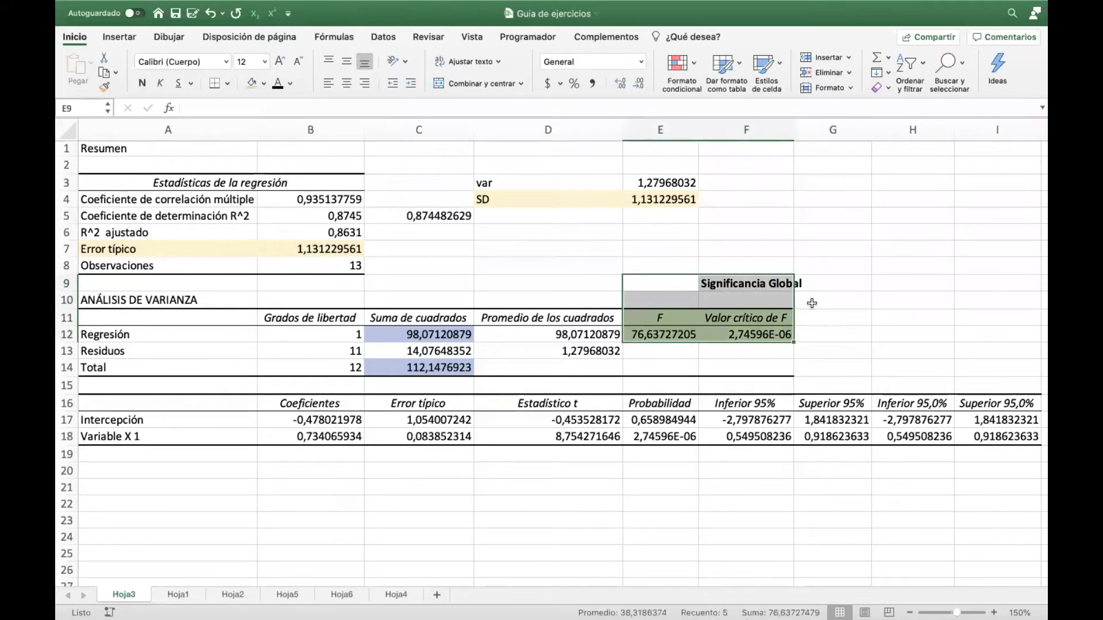
click(233, 86)
click(247, 239)
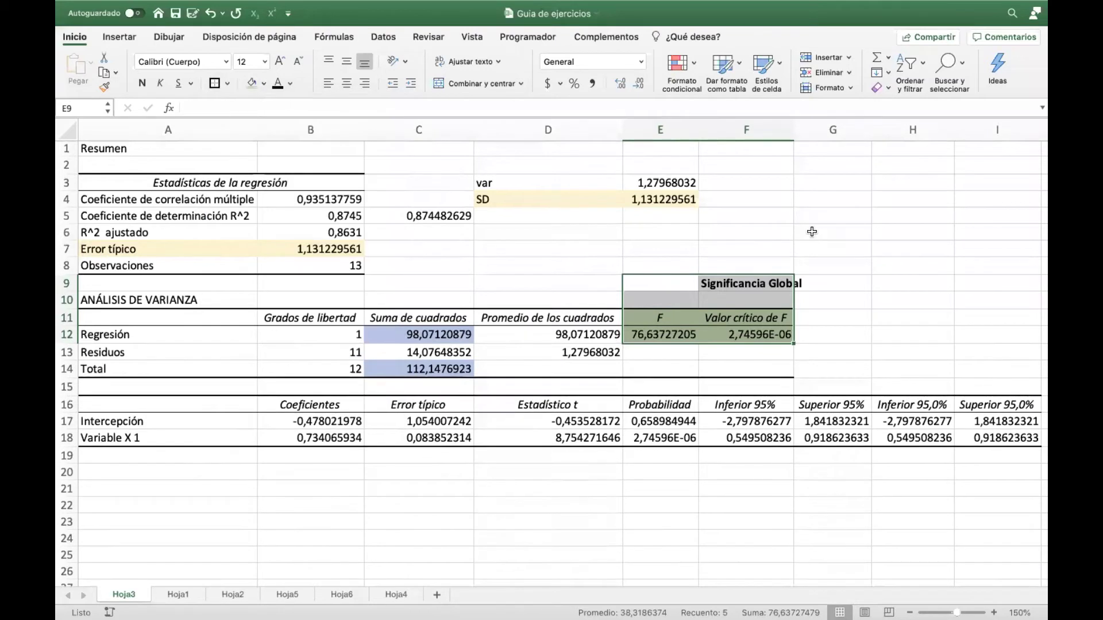
click(812, 232)
drag(794, 131, 807, 131)
drag(646, 285, 761, 333)
click(911, 284)
Compare the intercept and Variable X 1 coefficients on Hoja3 with the trendline equation in the Hoja1 chart.
scroll(212, 193, down, 3)
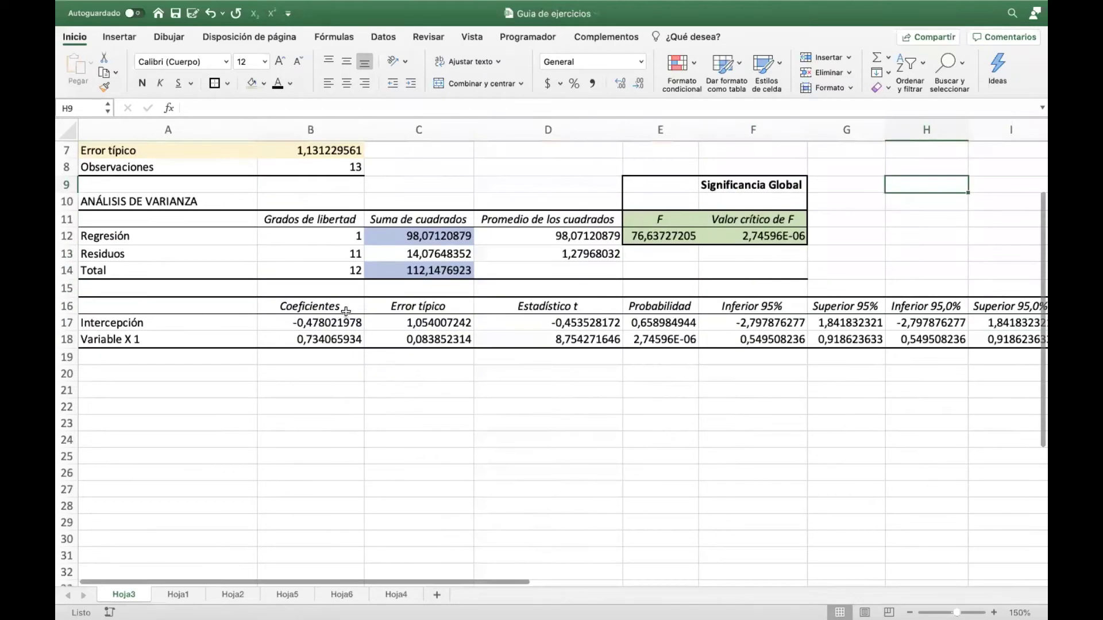
drag(308, 306, 321, 340)
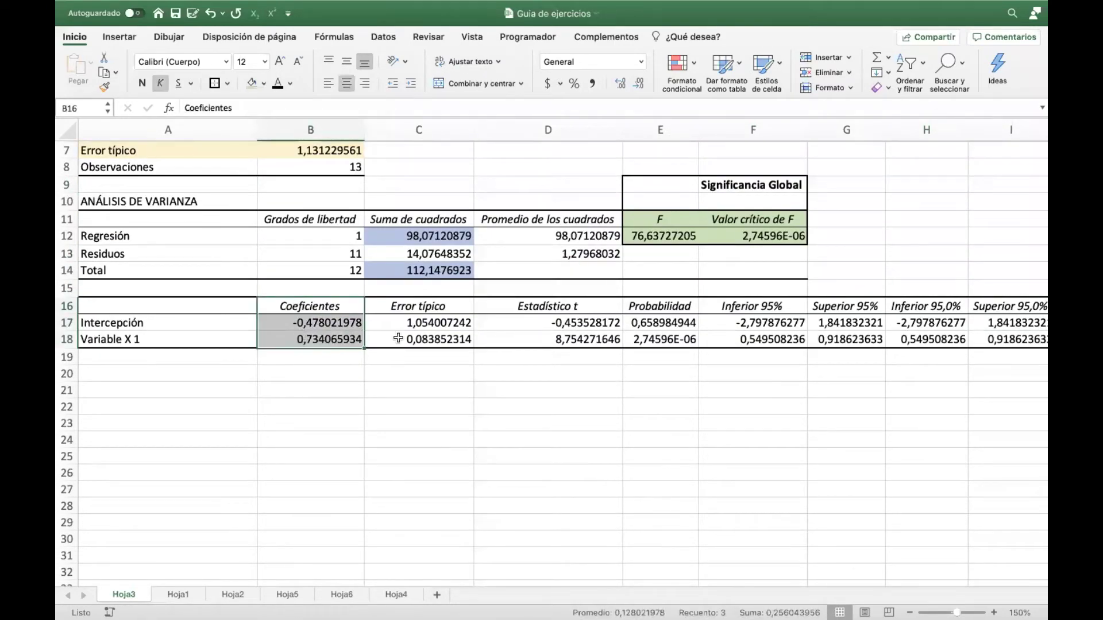
click(177, 595)
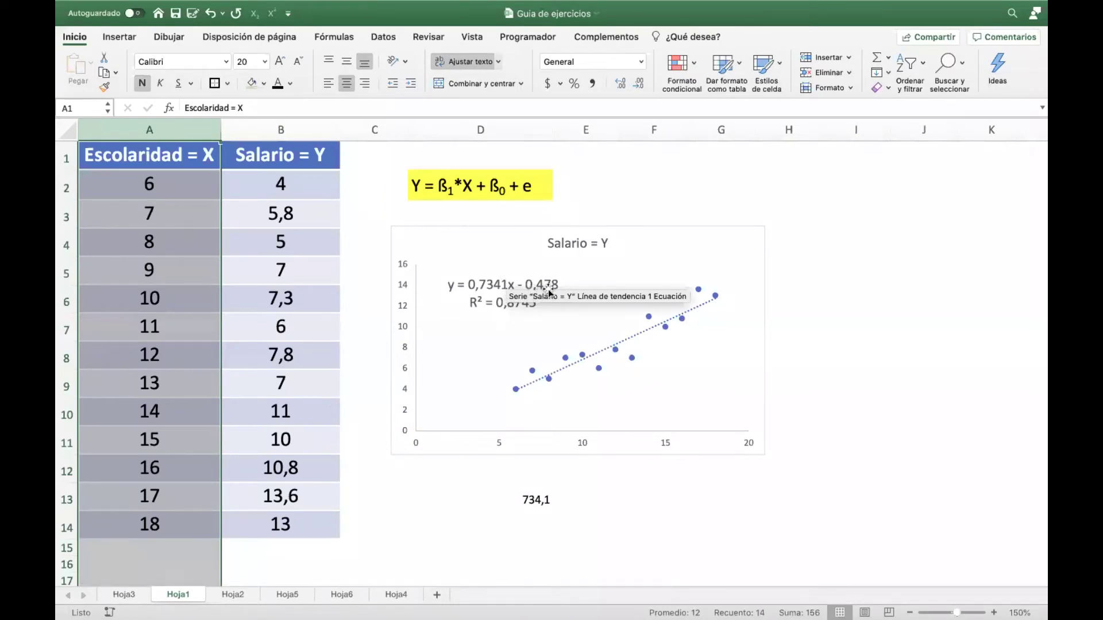
click(125, 595)
drag(153, 340, 280, 336)
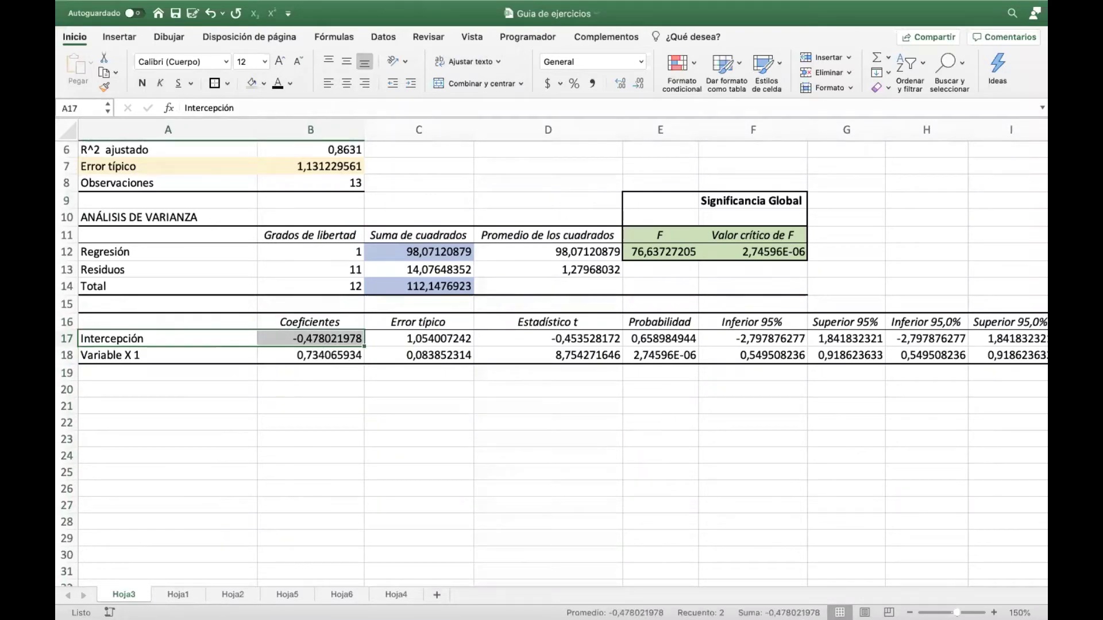
click(177, 596)
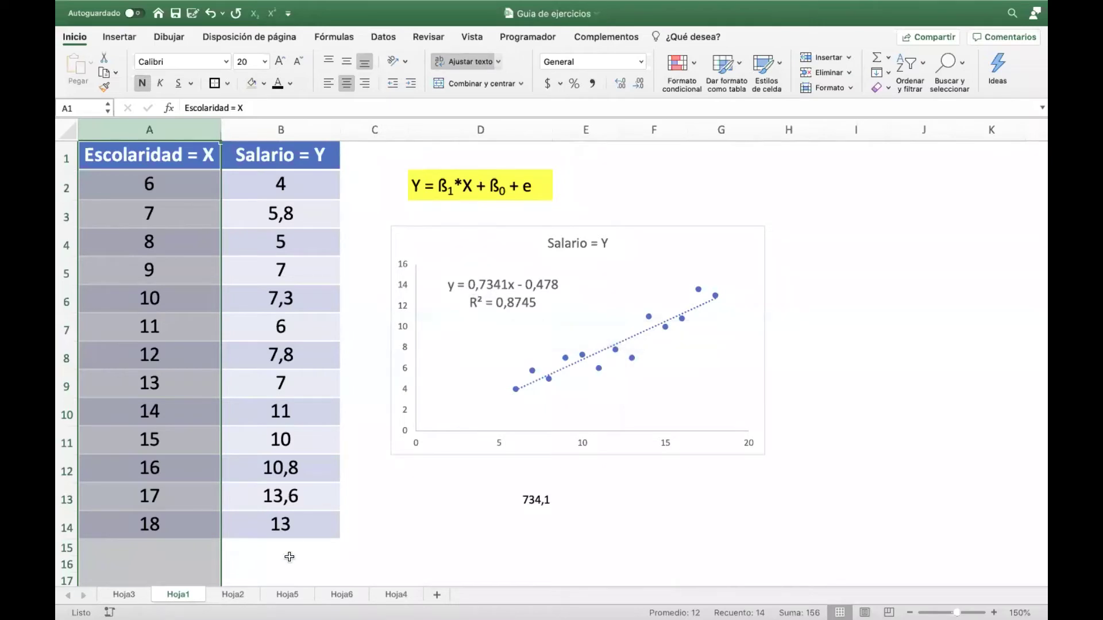
click(131, 596)
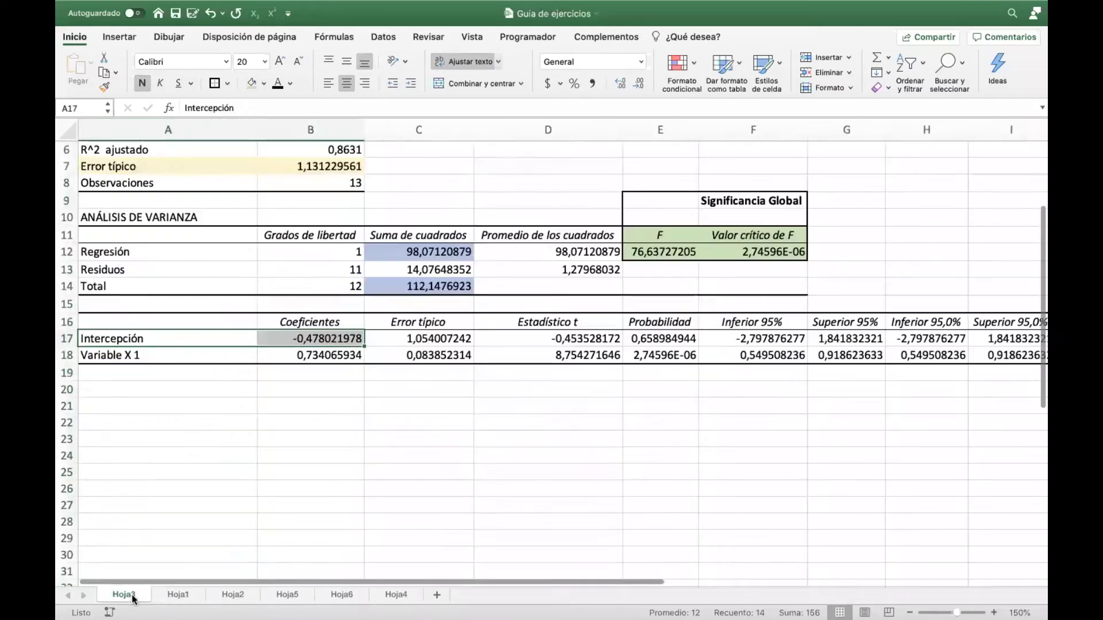
Reduce the Variable X 1 and Intercepción coefficients in B18 and B17 to four decimals and check them against Hoja1's trendline equation.
click(287, 355)
click(637, 85)
click(636, 85)
click(637, 85)
click(637, 85)
click(637, 85)
click(307, 339)
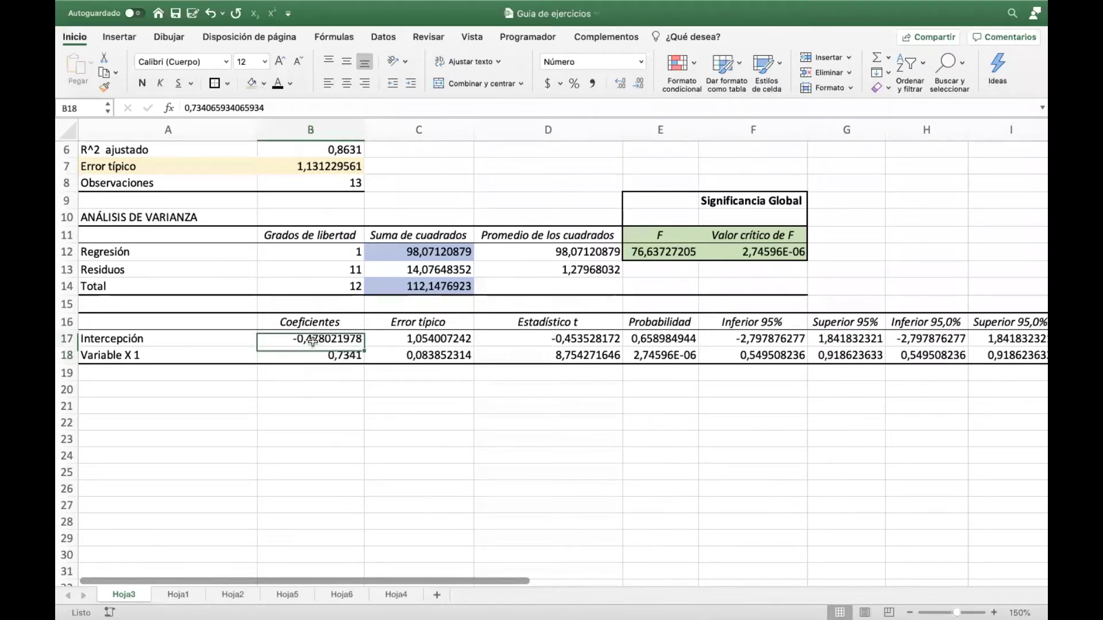
click(639, 85)
click(639, 85)
click(639, 85)
click(638, 85)
click(639, 85)
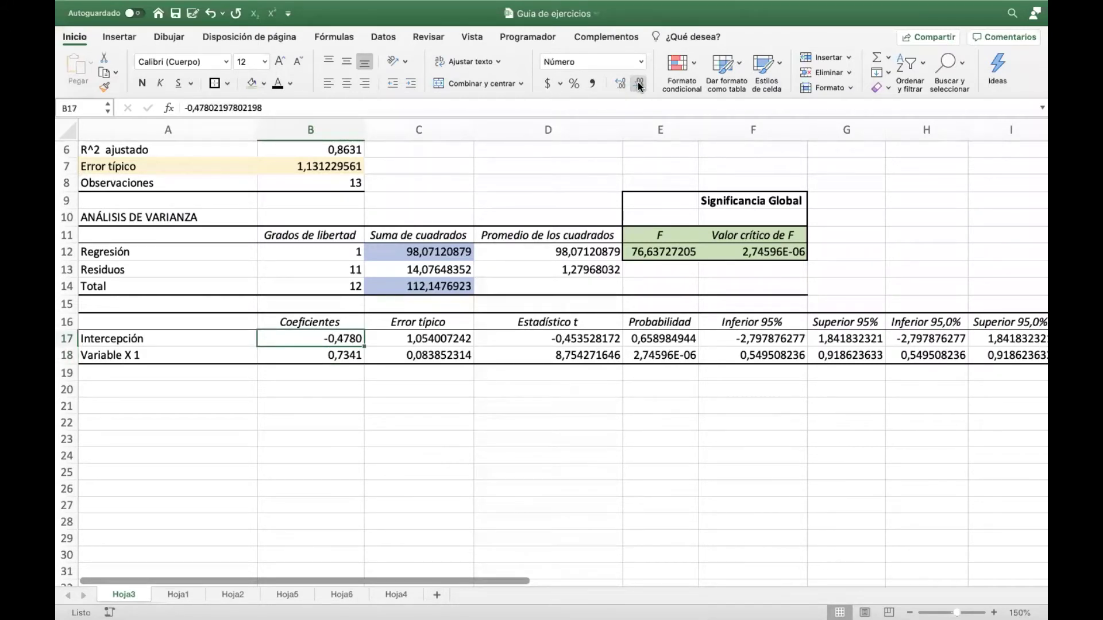
click(188, 596)
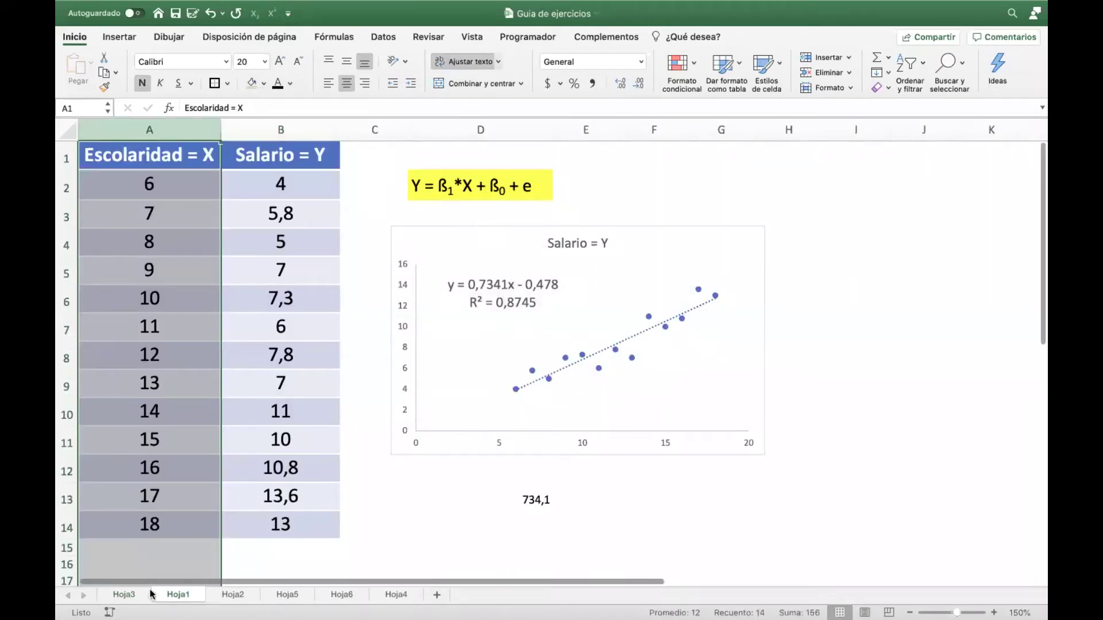
click(124, 595)
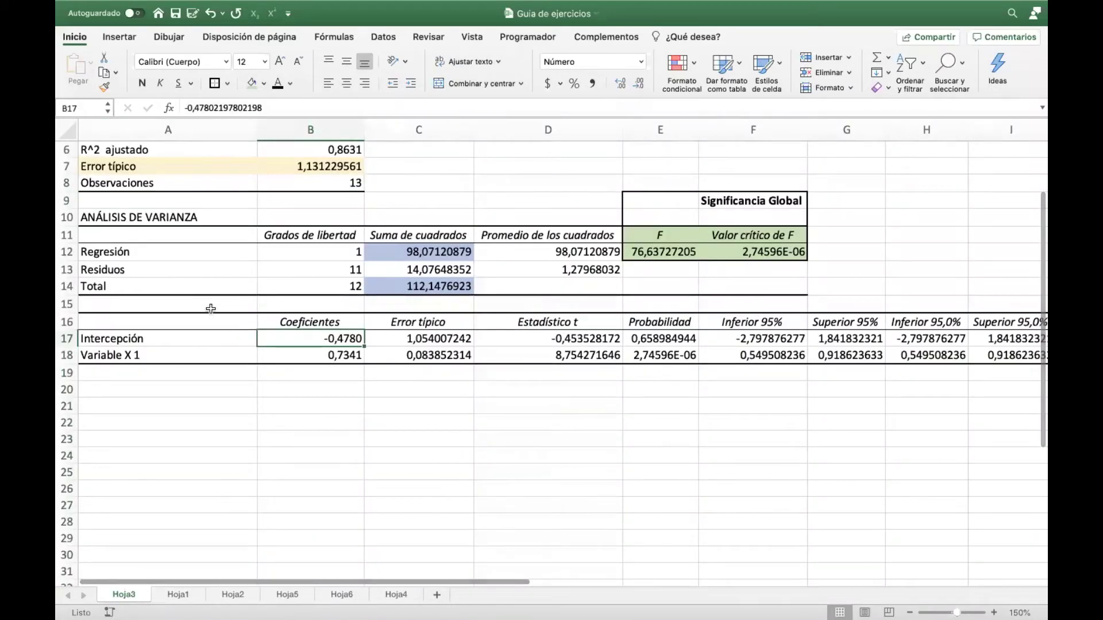
Shade the Coeficientes column cells B16:B18 on Hoja3 with a light blue fill.
drag(305, 323, 307, 352)
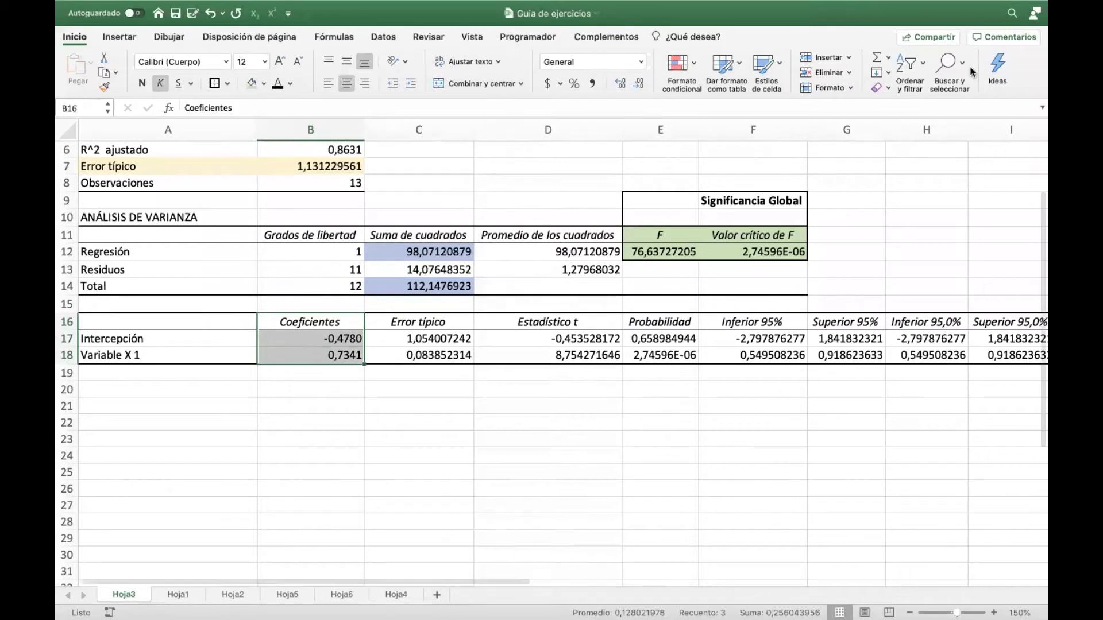
drag(131, 320, 875, 356)
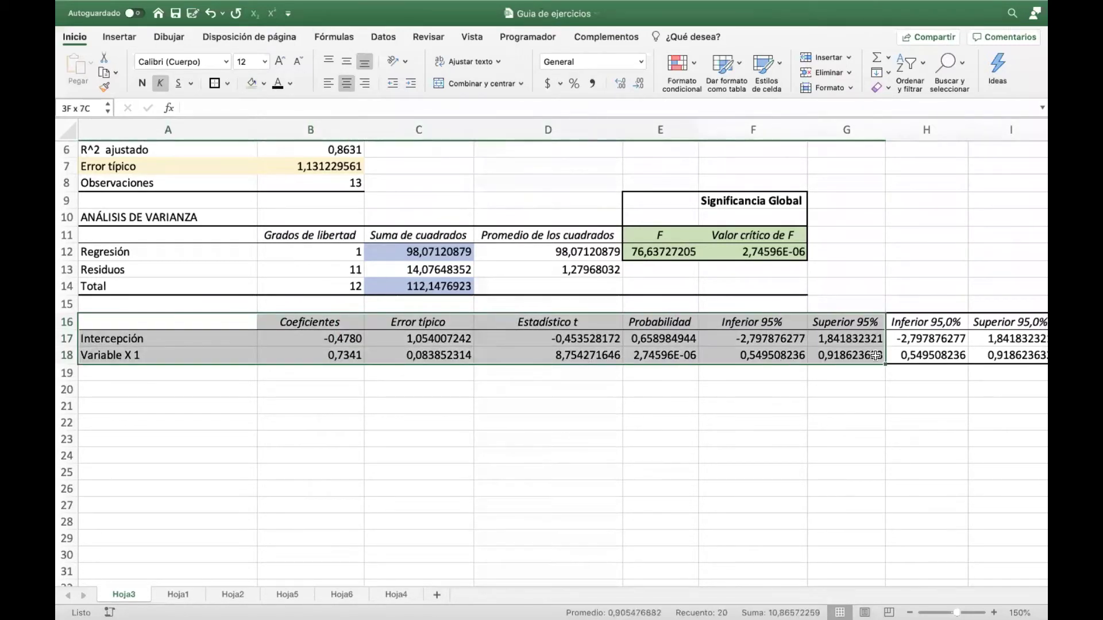
drag(296, 320, 310, 355)
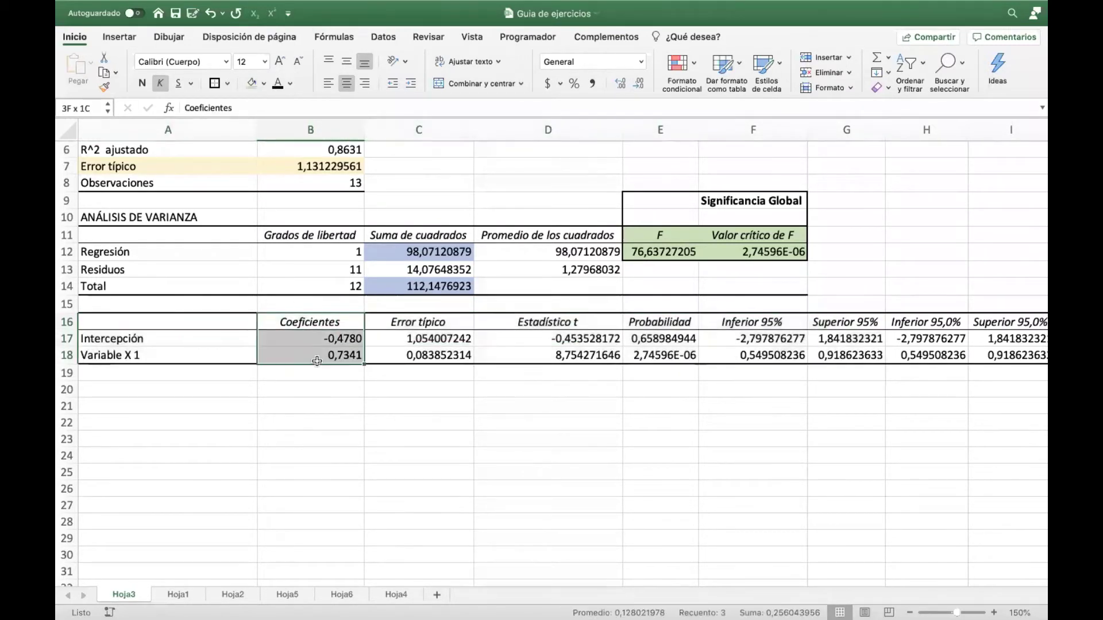
click(265, 84)
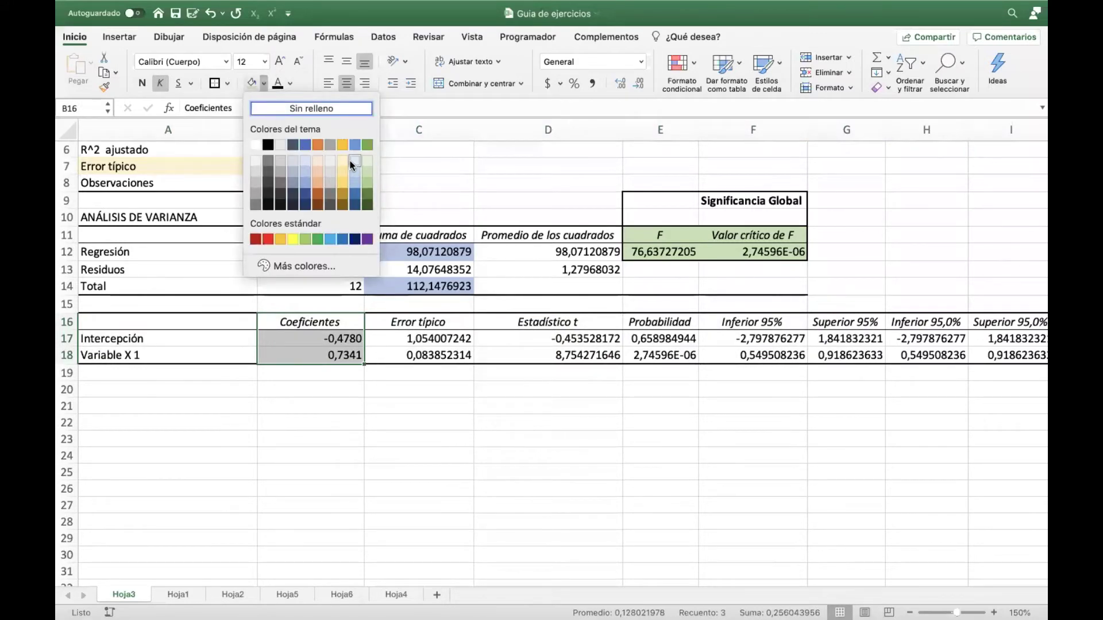
click(352, 166)
click(402, 488)
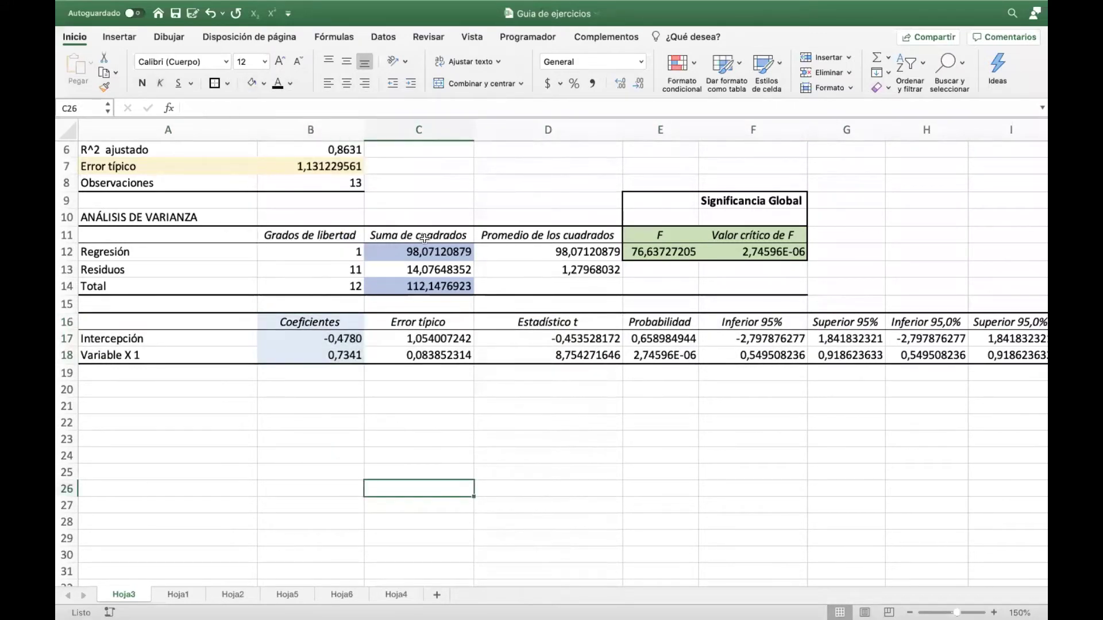
Shade the coefficients' Error típico cells C16:C18 with a light green fill.
drag(435, 323, 436, 355)
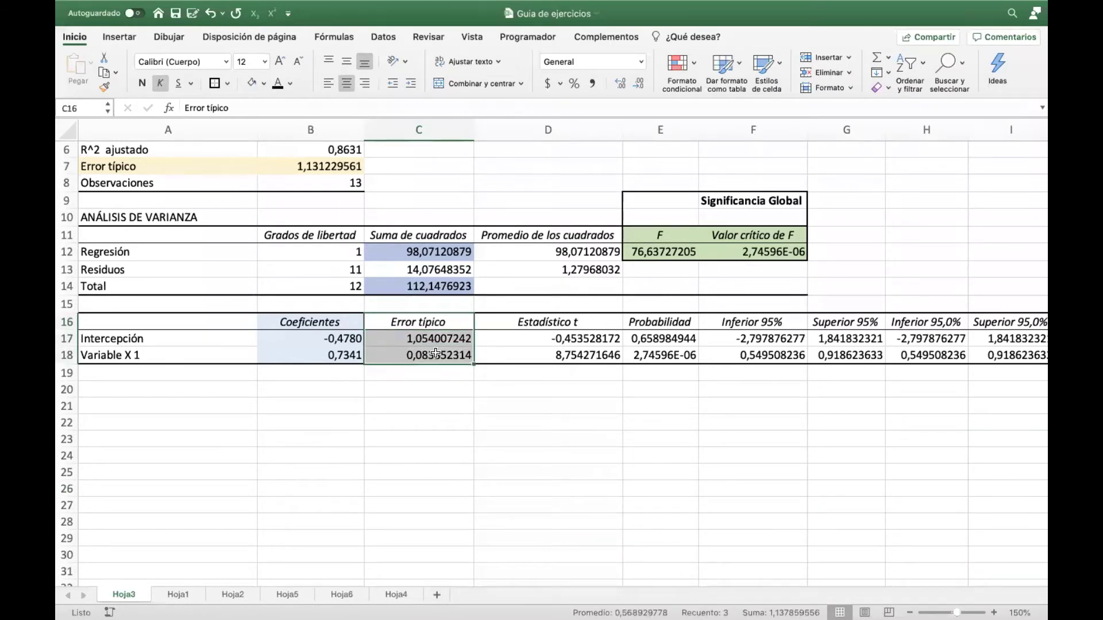
click(175, 340)
click(299, 339)
click(318, 356)
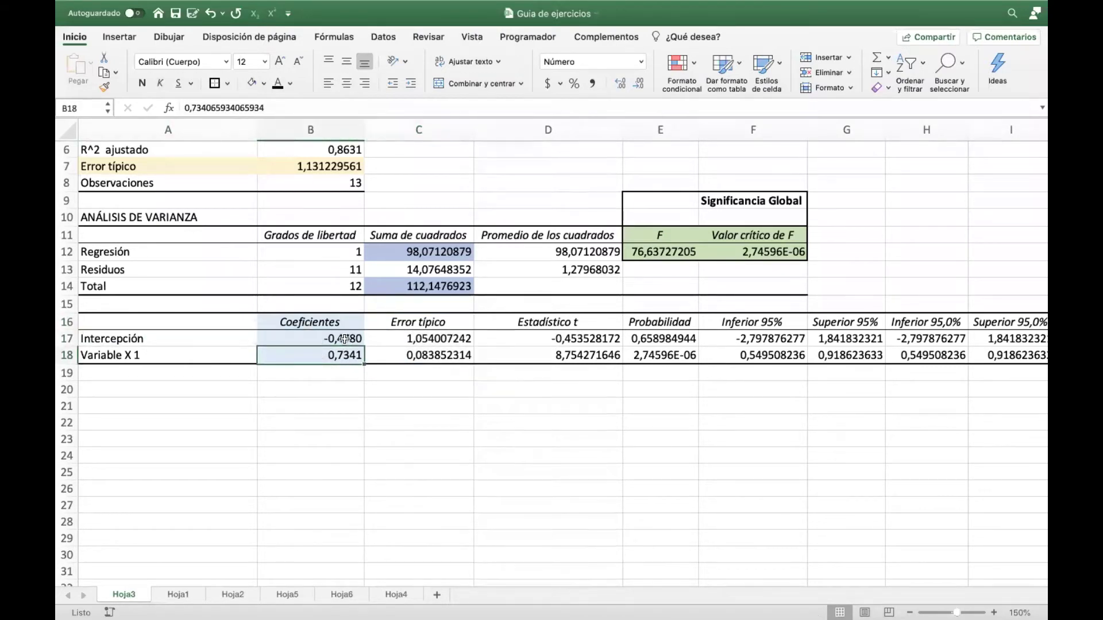
drag(413, 327, 417, 357)
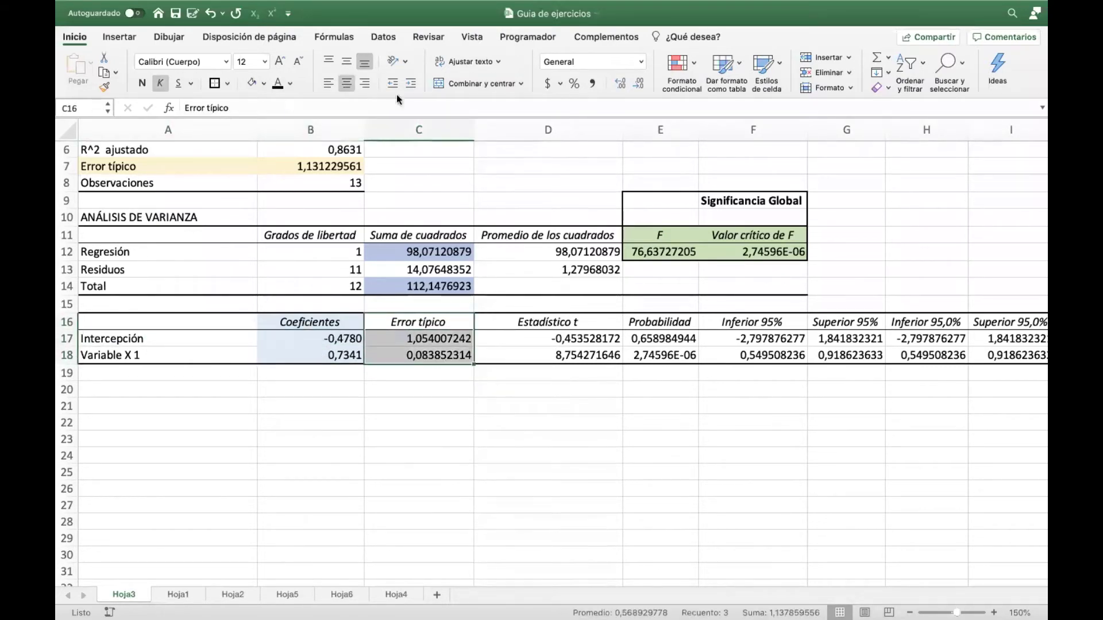
click(264, 84)
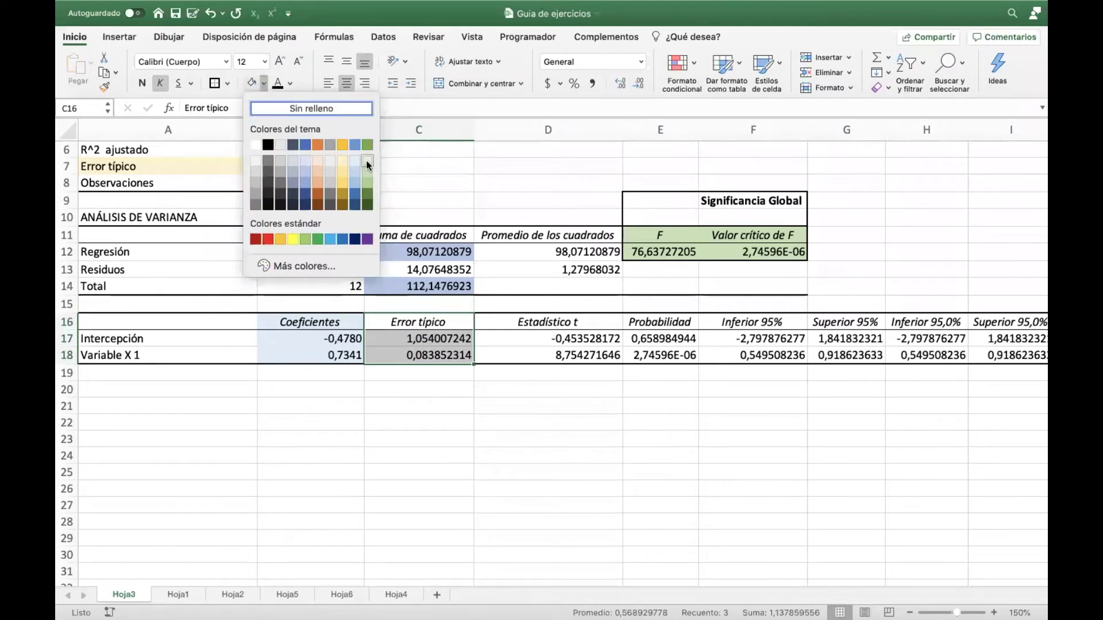
click(367, 160)
click(547, 467)
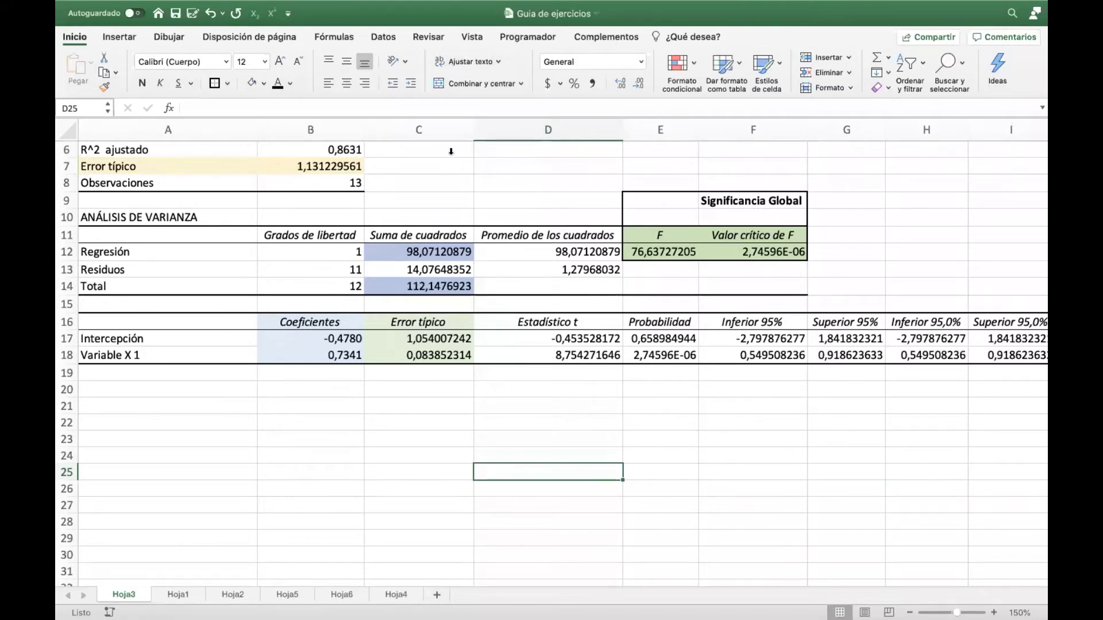
drag(444, 321, 439, 355)
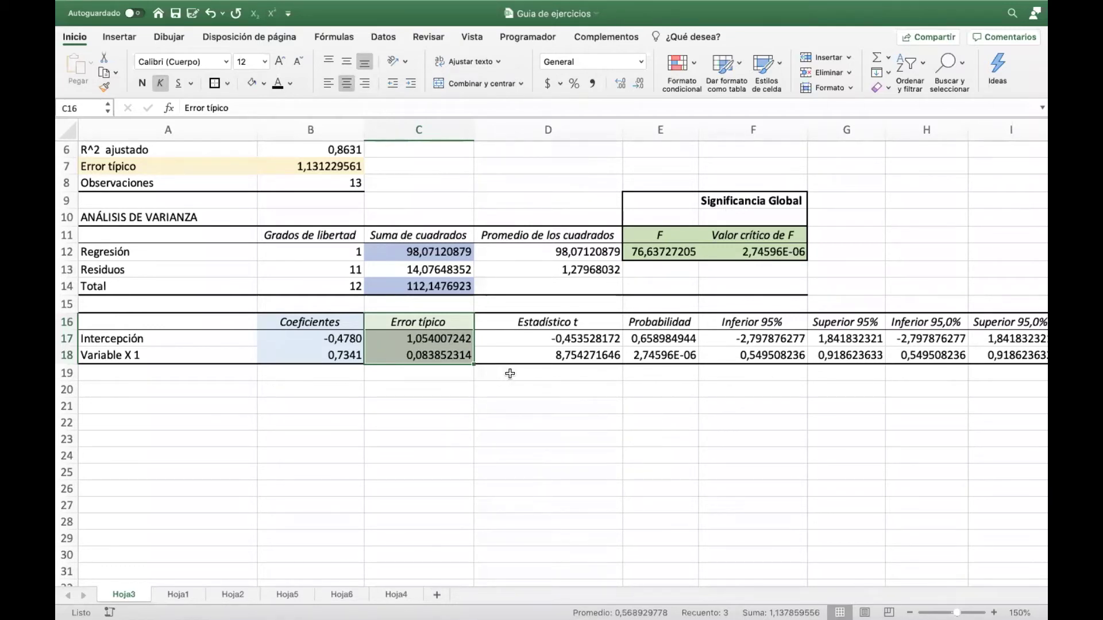
scroll(494, 367, right, 3)
click(337, 323)
drag(337, 340, 337, 355)
drag(477, 322, 743, 355)
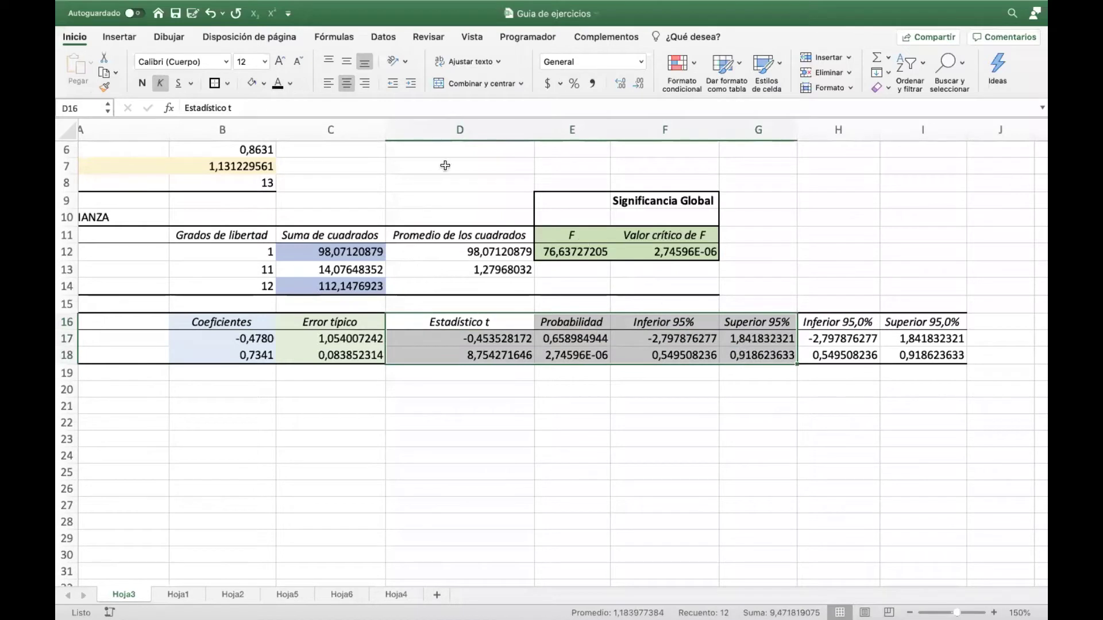
click(265, 84)
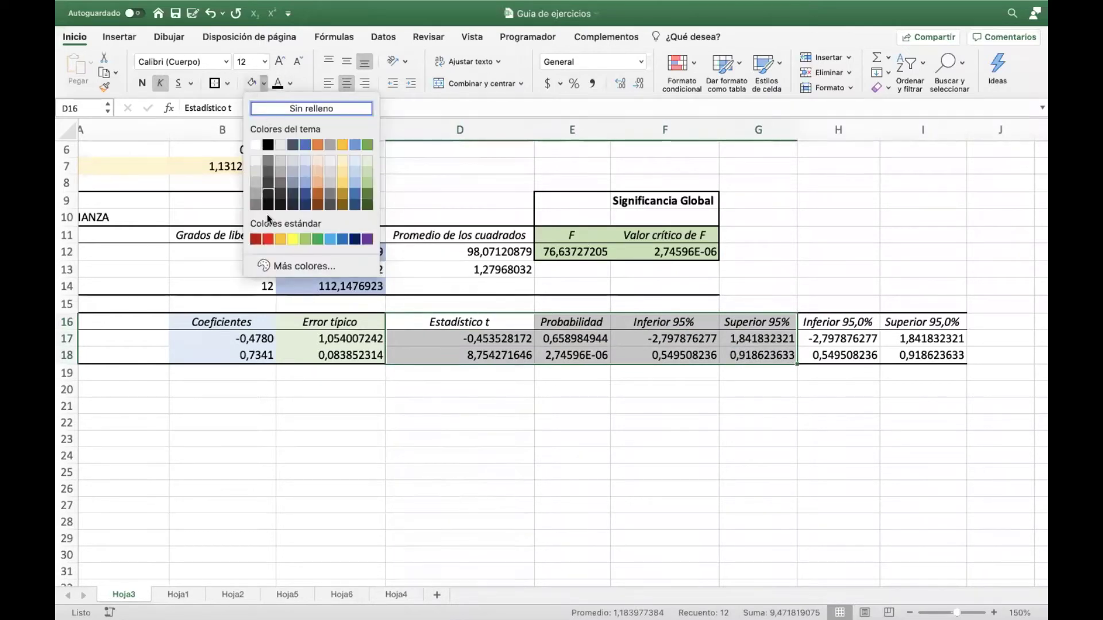
click(213, 85)
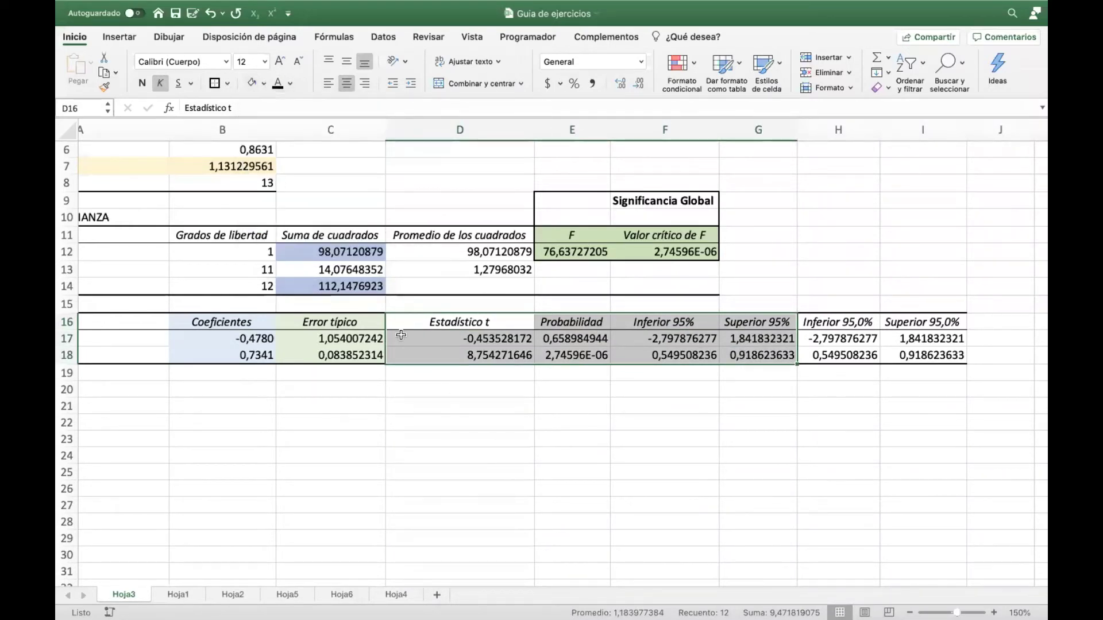
click(559, 415)
Shade the Estadístico t cells D16:D18 with a light gold fill.
drag(483, 323, 511, 359)
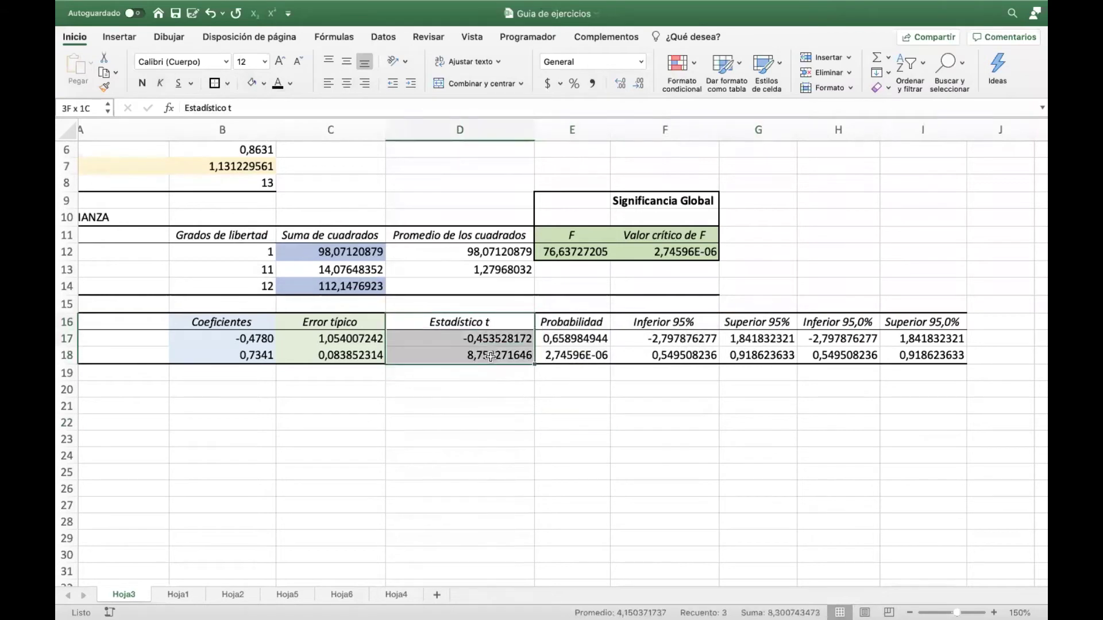
click(265, 84)
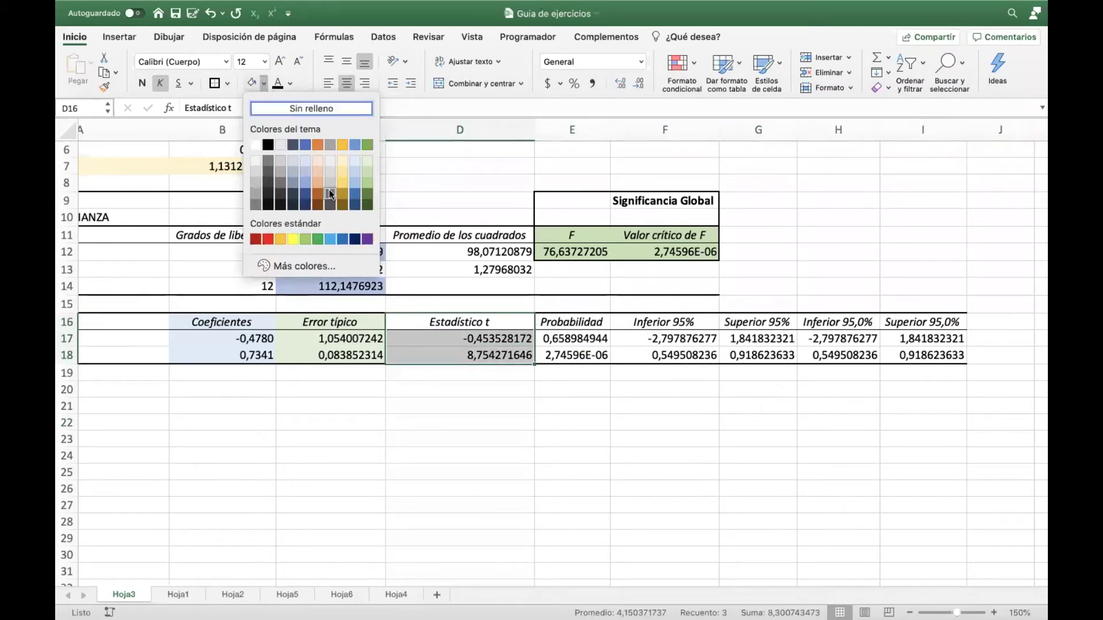
click(342, 174)
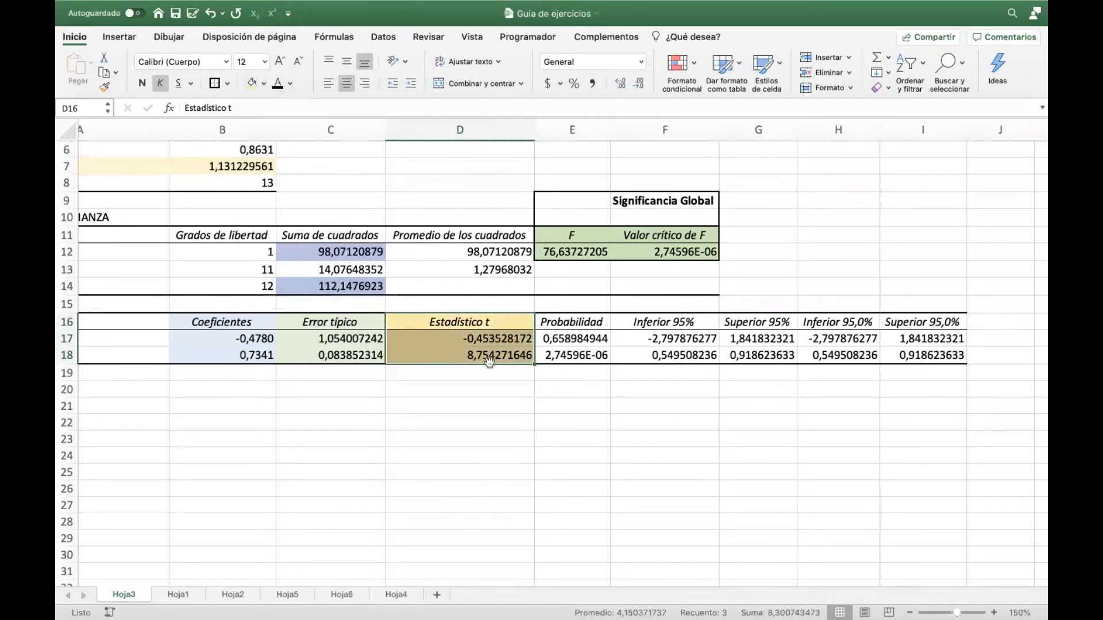
click(544, 425)
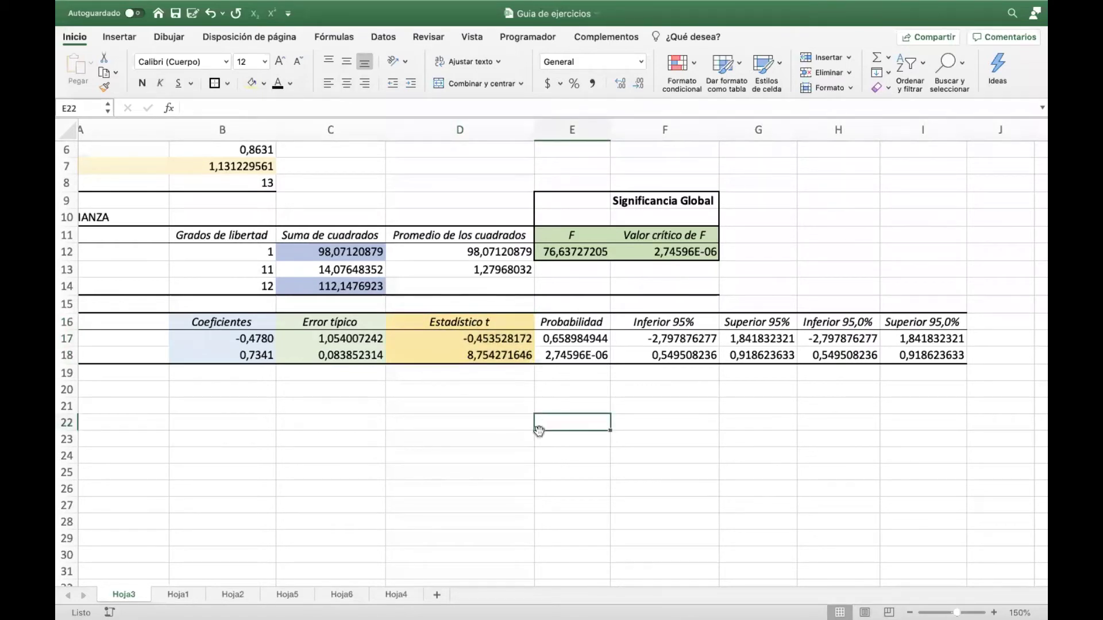
Enter the label "1 método significancia Individual" in D19 below Estadístico t and widen column D to fit it.
click(482, 319)
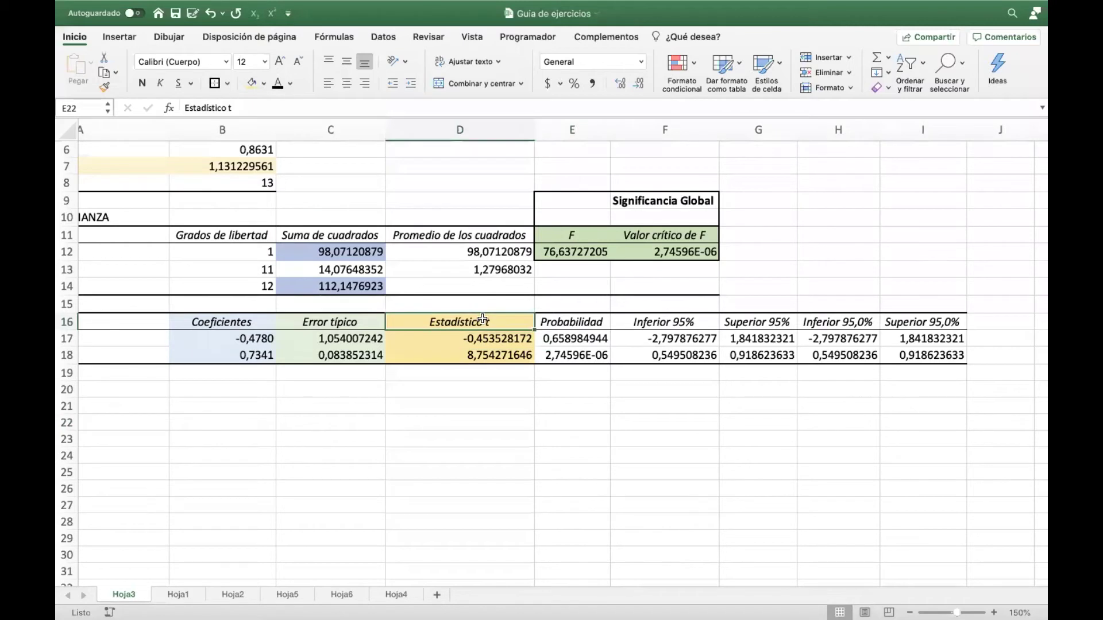
drag(483, 320, 481, 355)
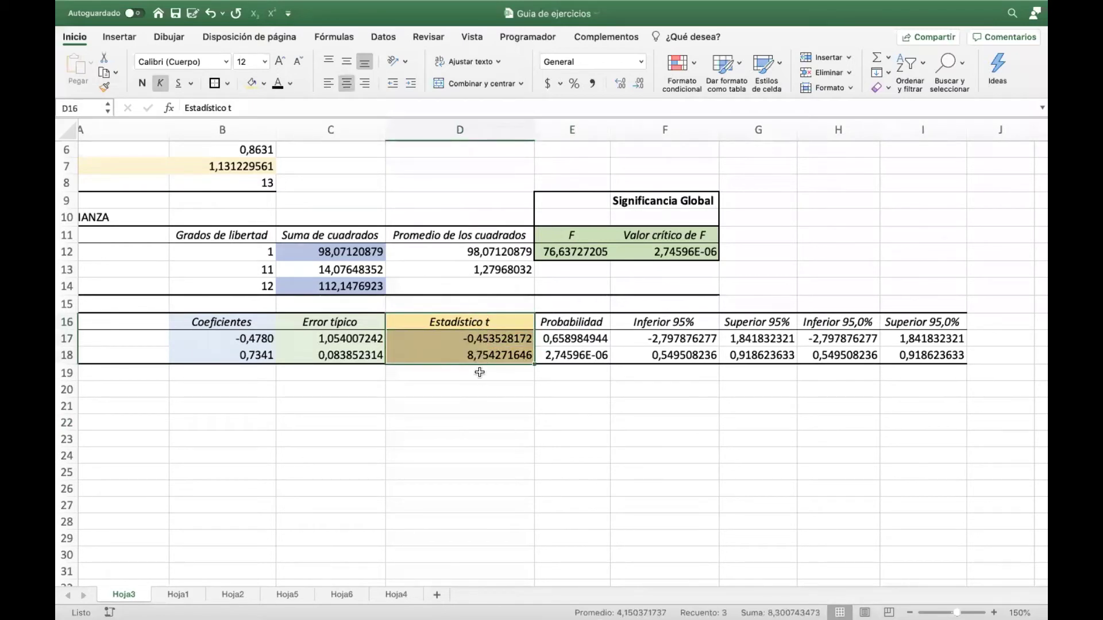
click(479, 372)
text(1 metodo)
key(BackSpace)
key(BackSpace)
key(BackSpace)
key(BackSpace)
text(todo significancia Individual)
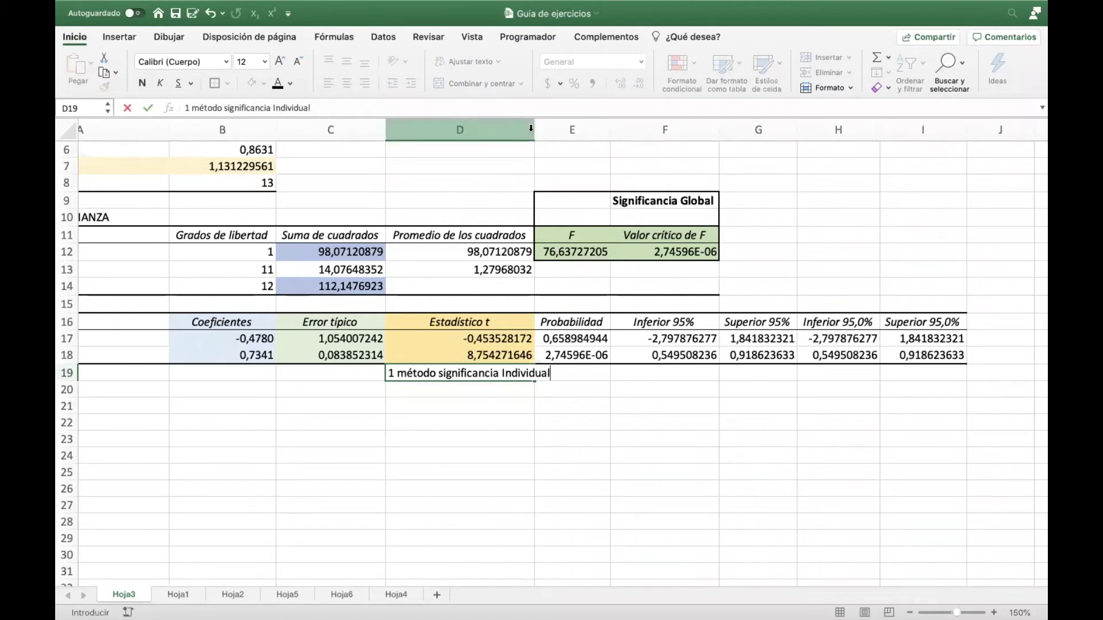
double_click(532, 127)
click(599, 389)
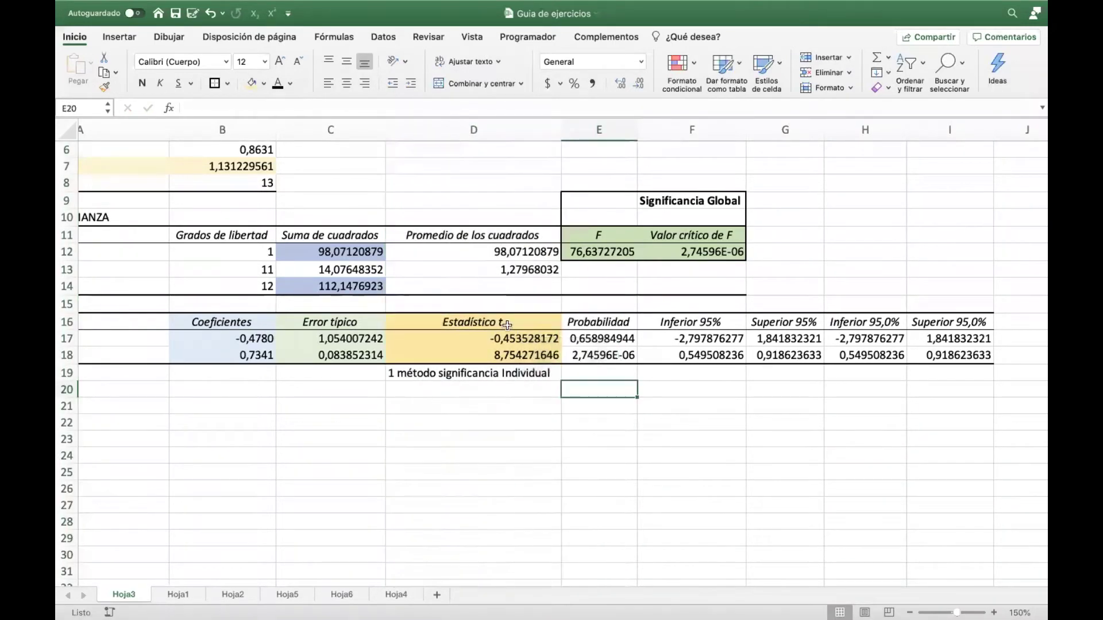
Apply the light green fill to the whole Significancia Global box, E9:F12.
click(490, 320)
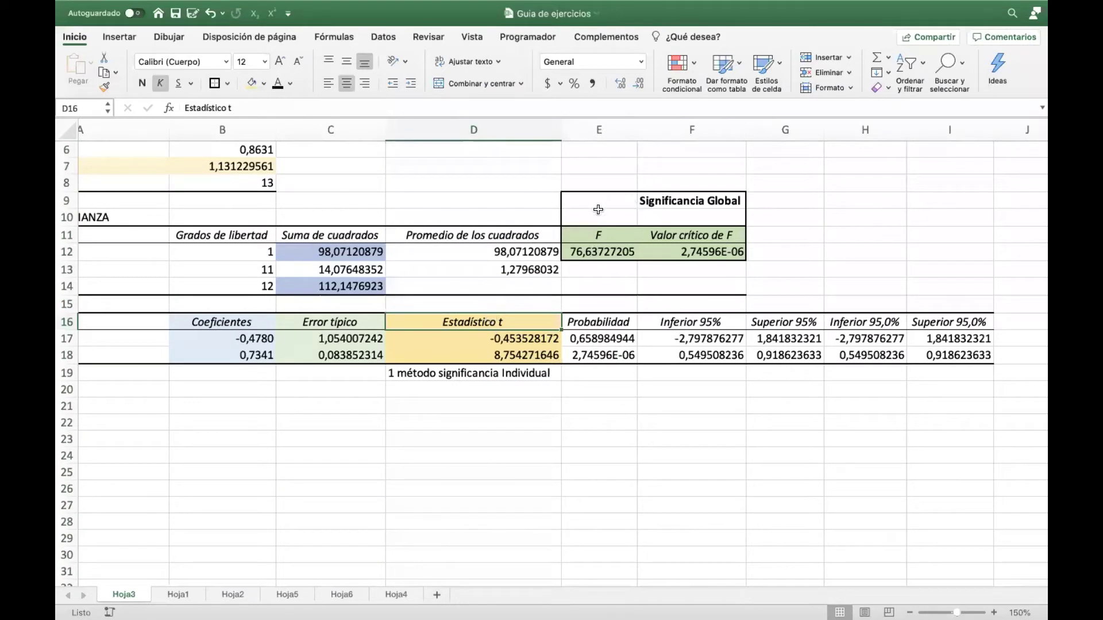
drag(580, 201, 736, 256)
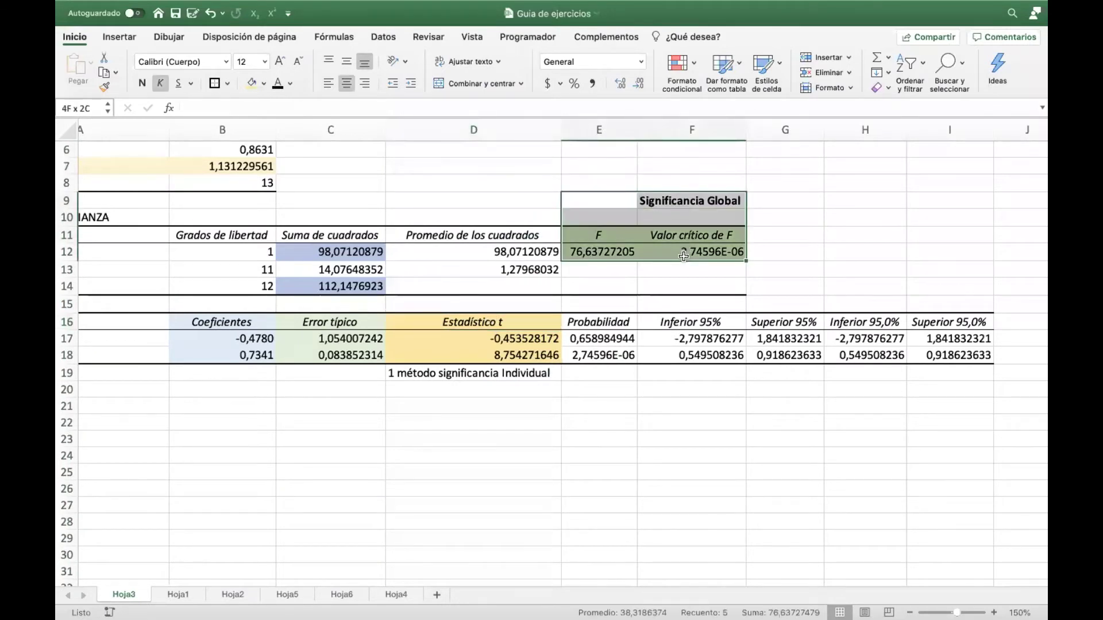
click(263, 84)
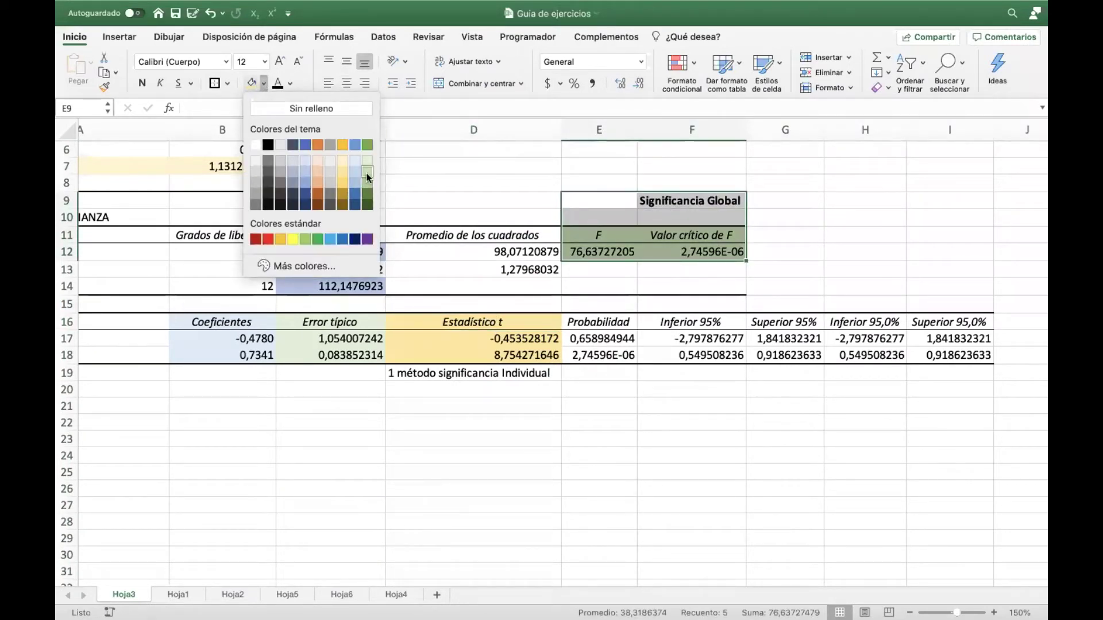
click(367, 171)
click(715, 437)
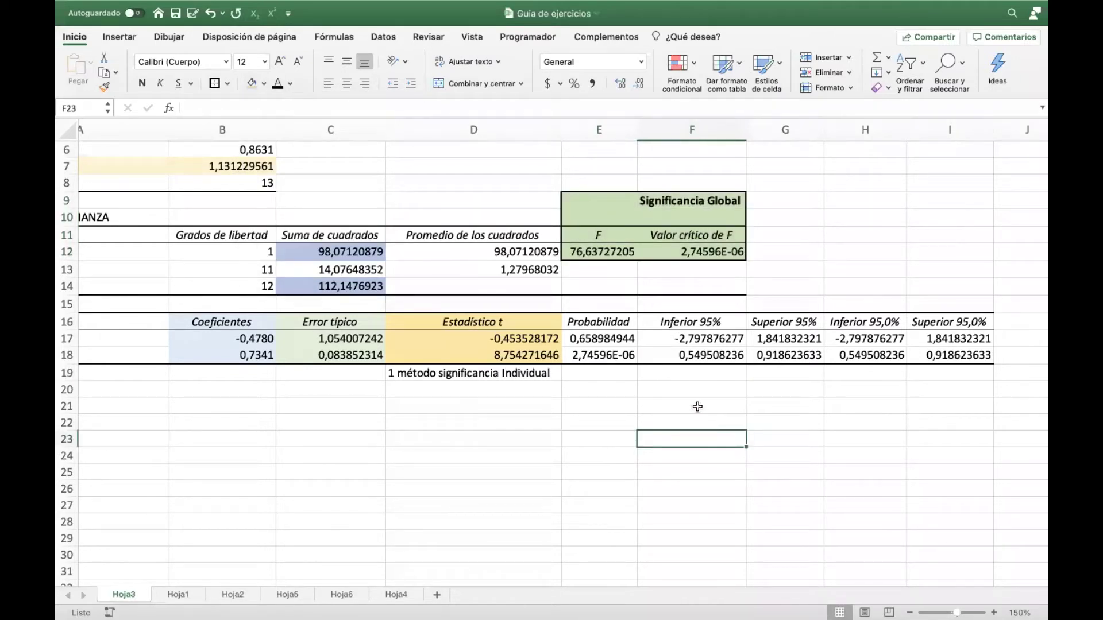
Apply the light gold fill to the Estadístico t block D16:D19 and the Probabilidad block E16:E19.
drag(441, 321, 475, 374)
click(475, 374)
drag(459, 322, 475, 375)
click(264, 83)
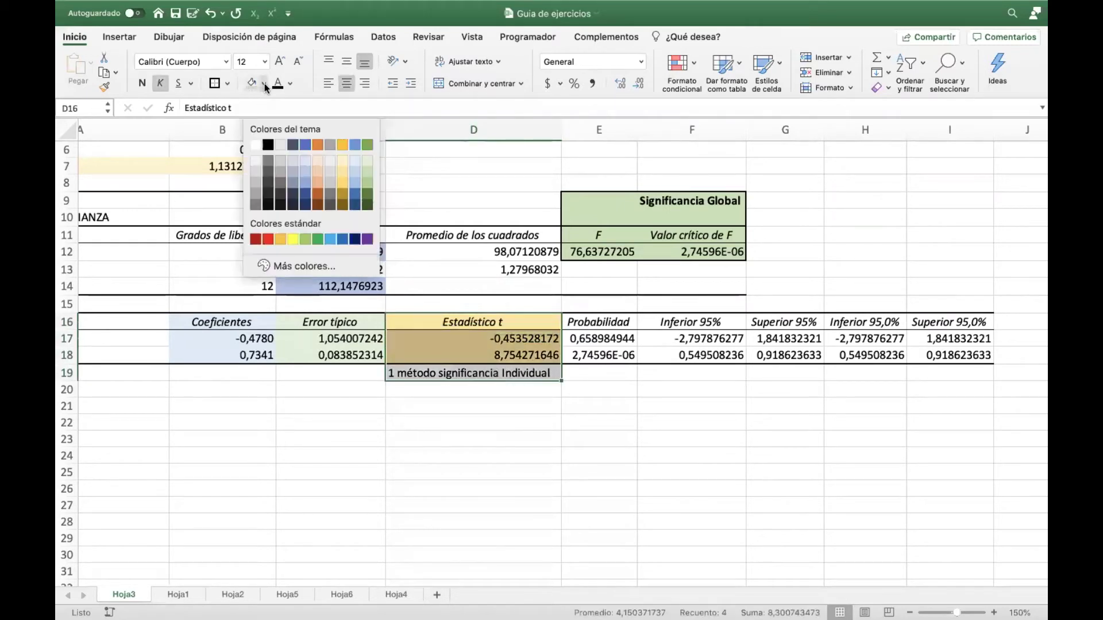
click(339, 169)
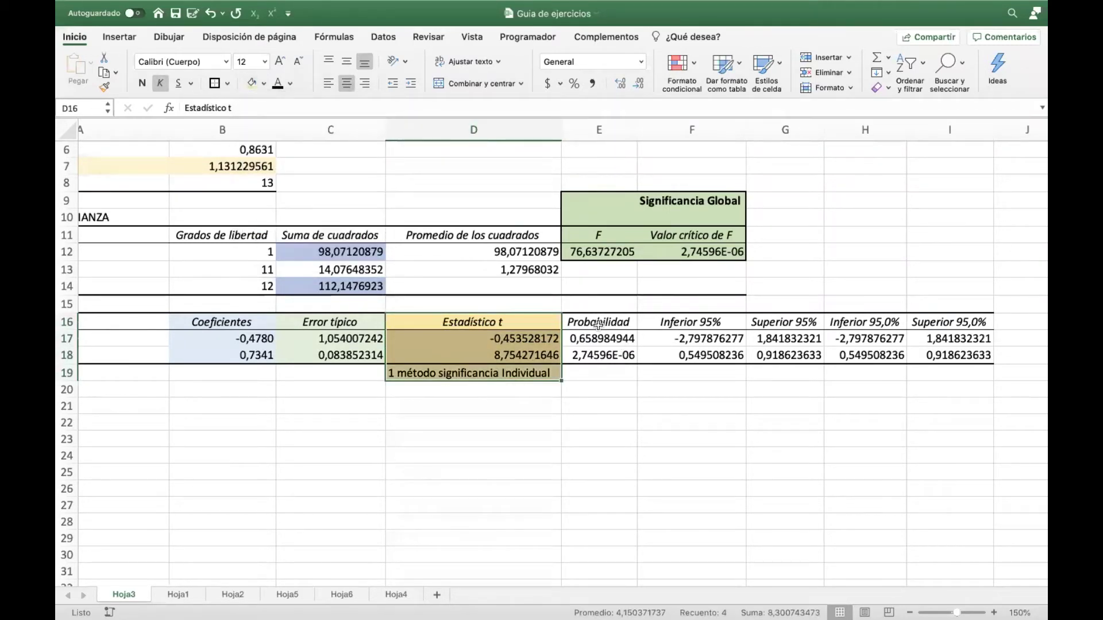
drag(602, 321, 600, 373)
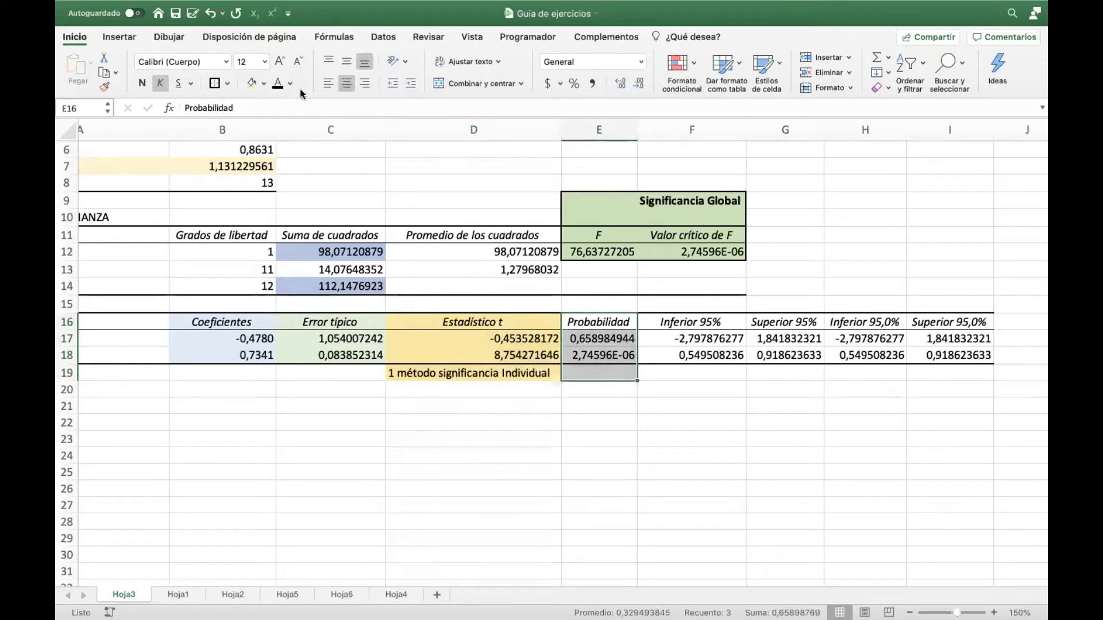
click(256, 85)
Fill the D19 label across to E19 as "2 método significancia Individual" and widen column E to fit it.
click(524, 373)
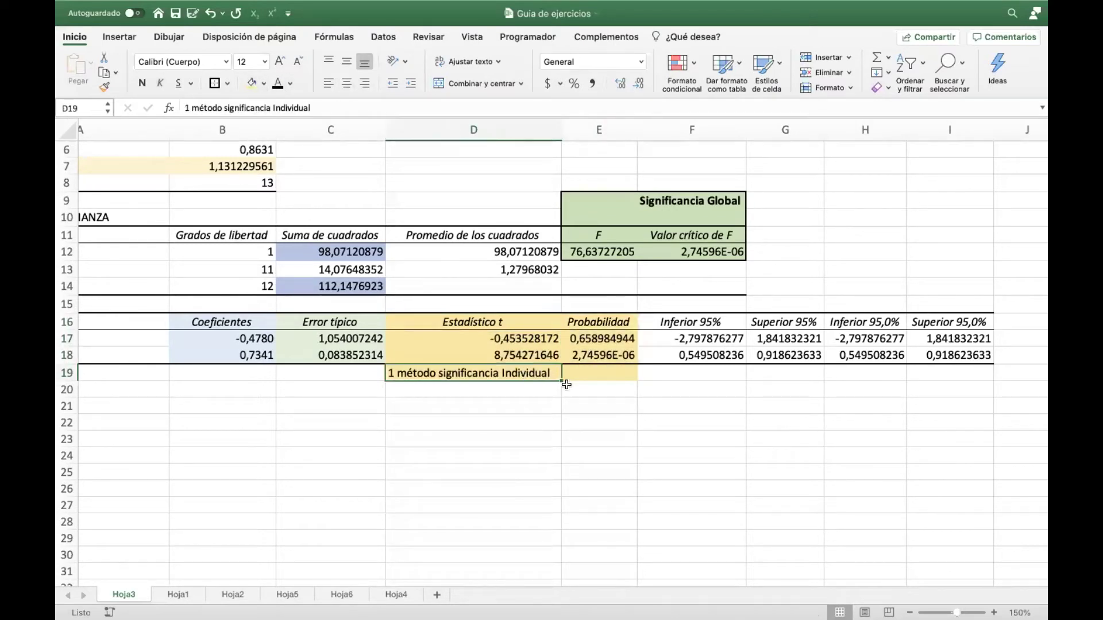
drag(559, 379, 600, 381)
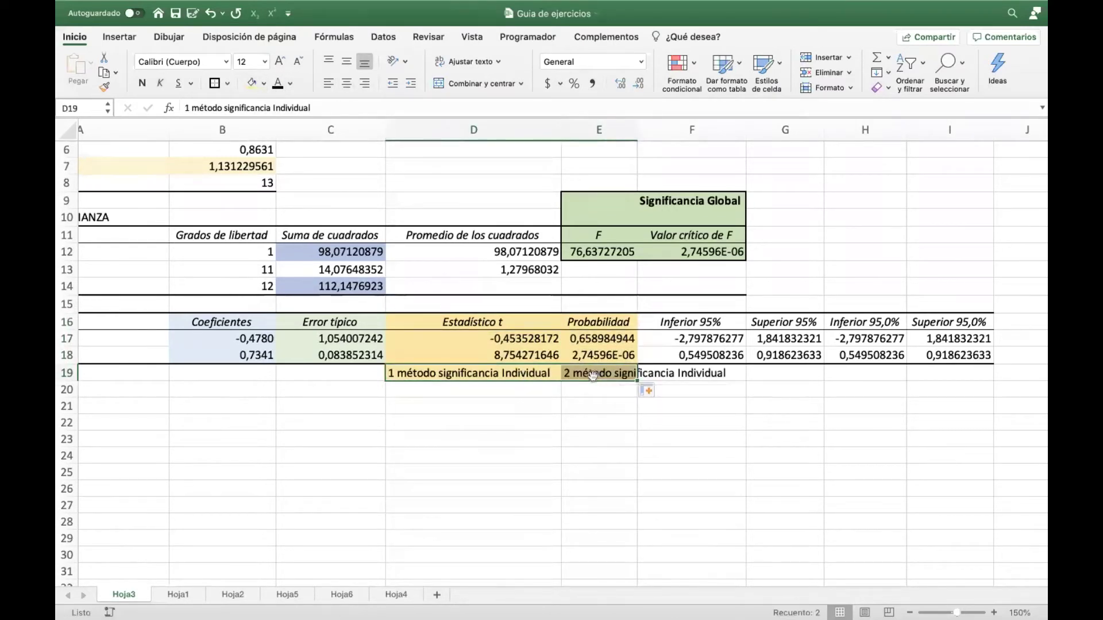
click(571, 374)
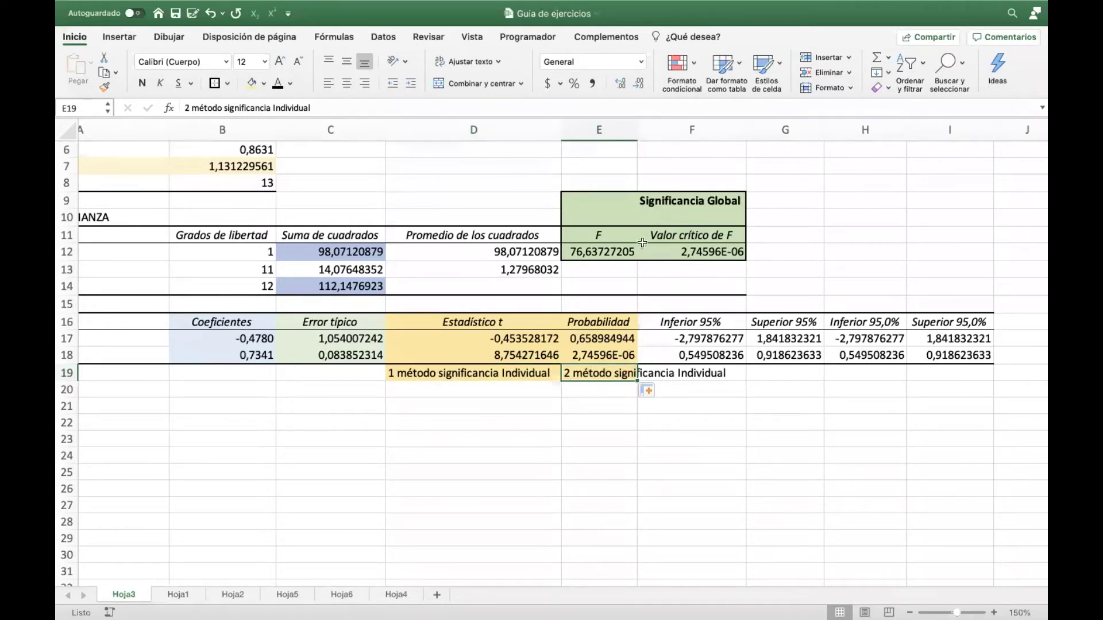
drag(637, 129, 738, 129)
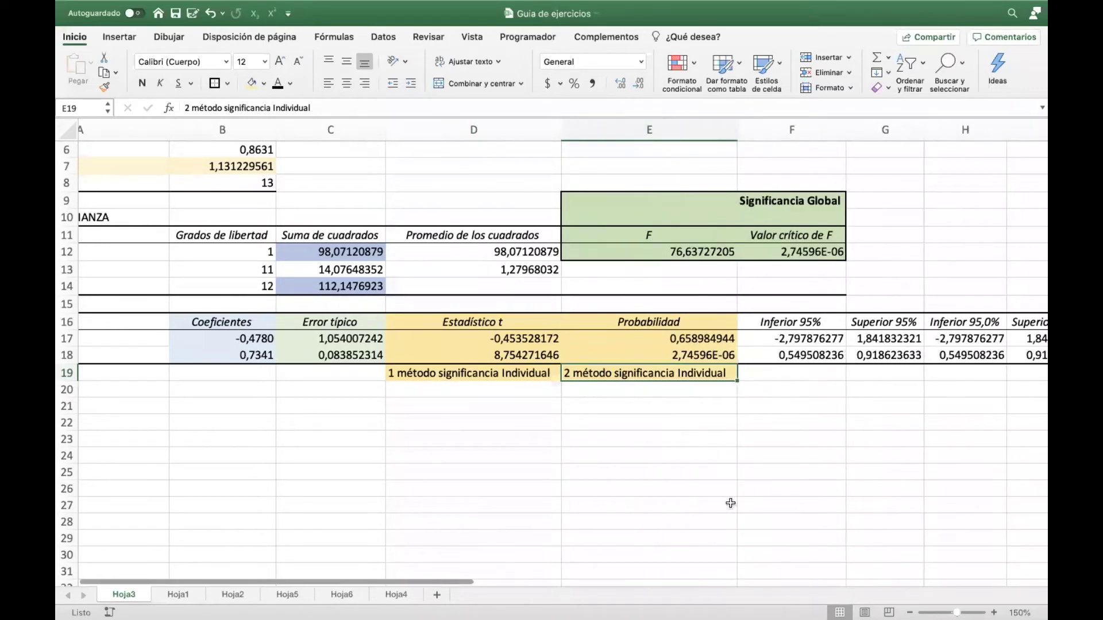
Continue the label series as "3 método significancia Individual" in F19, merged and centred across F19:G19.
scroll(730, 503, right, 5)
drag(501, 382, 575, 375)
click(476, 83)
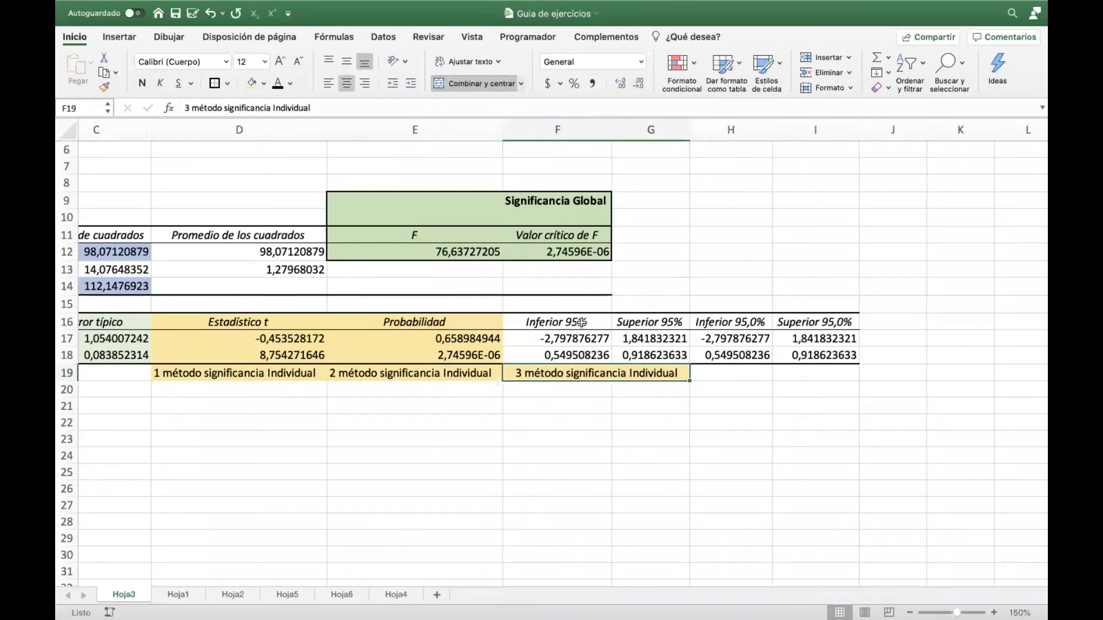
Change the fill of the Probabilidad block E16:E19 to light gray.
drag(419, 320, 425, 373)
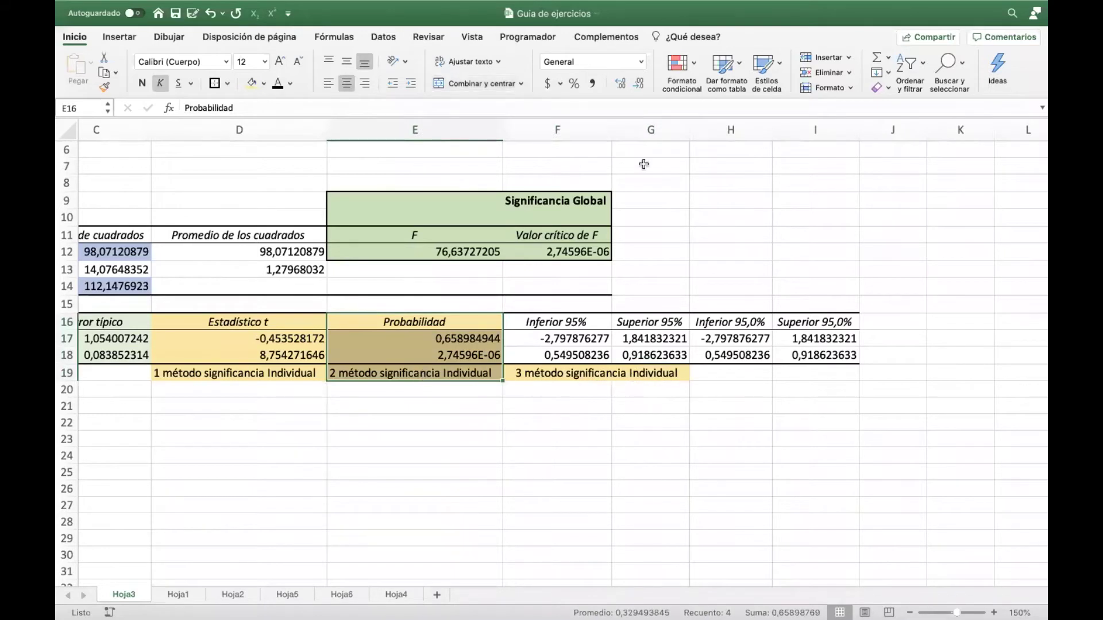
click(264, 83)
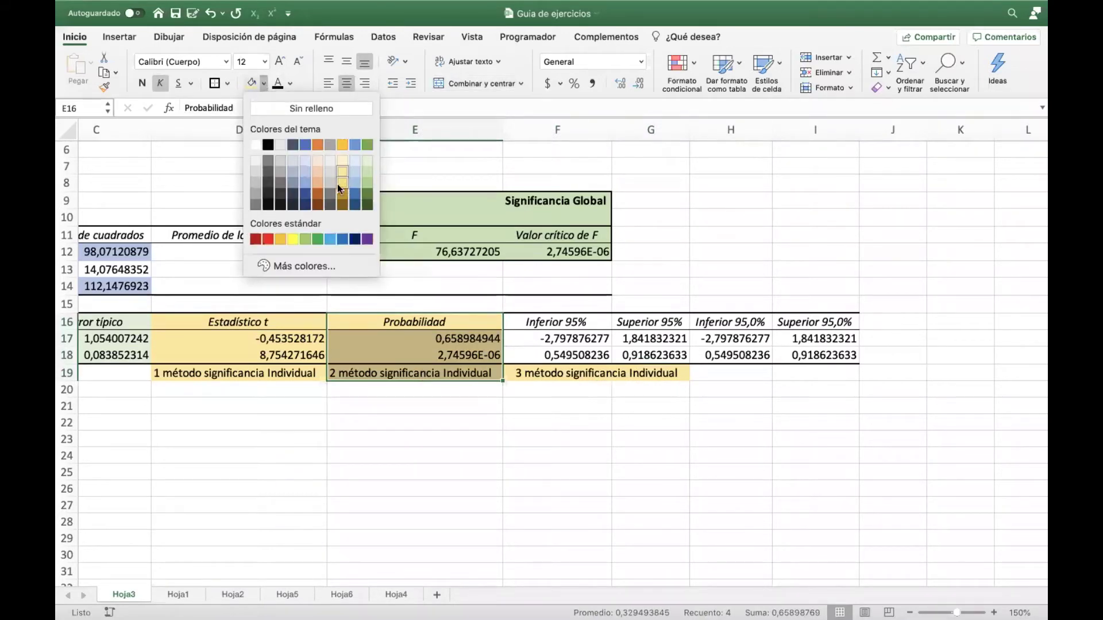
click(329, 172)
Shade the Inferior 95% and Superior 95% block F16:G19, including its merged label, with a light lavender-blue fill.
drag(571, 319, 649, 373)
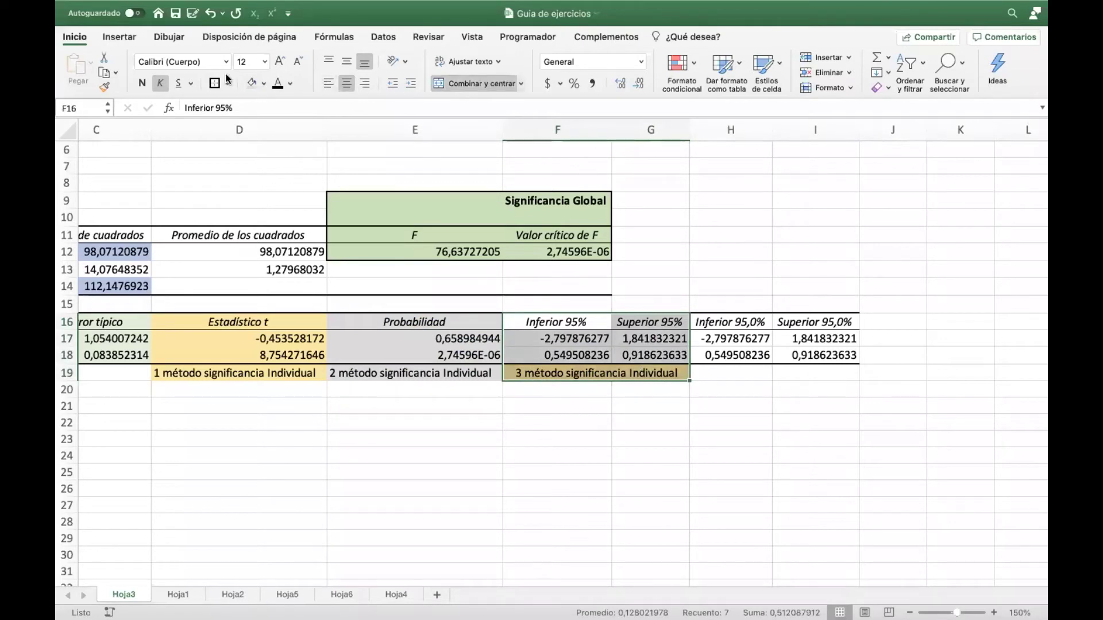
click(264, 84)
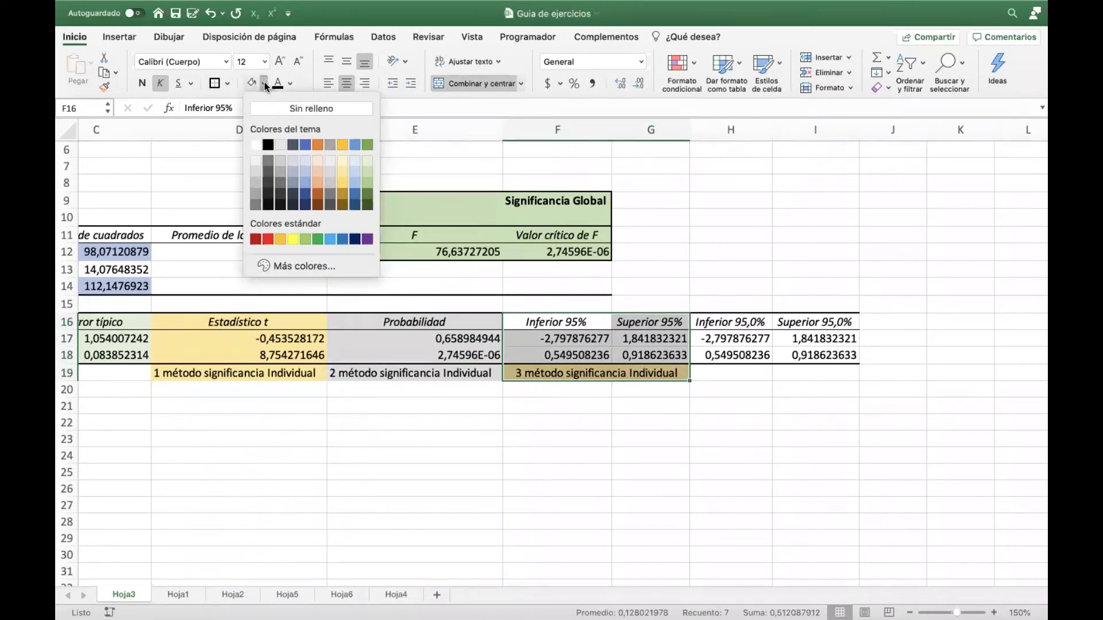
click(304, 164)
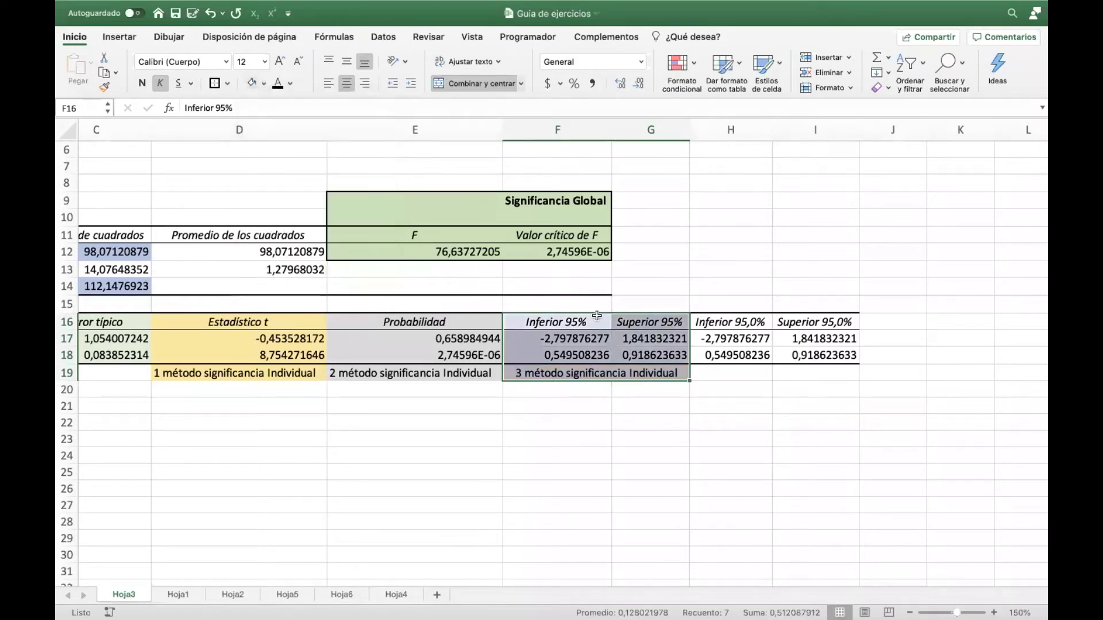
click(682, 439)
scroll(415, 396, left, 5)
scroll(414, 397, left, 2)
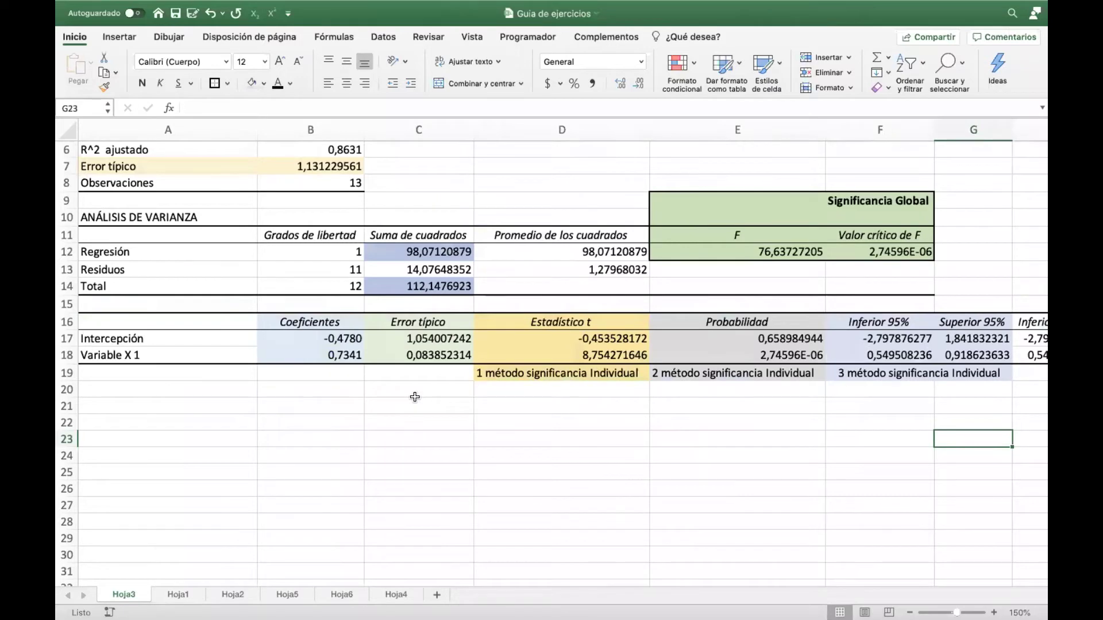
Compare Hoja3's R^2 in B5 and coefficients in B16:B18 with the trendline equation on Hoja1, returning to the Estadístico t heading on Hoja3.
scroll(313, 348, up, 5)
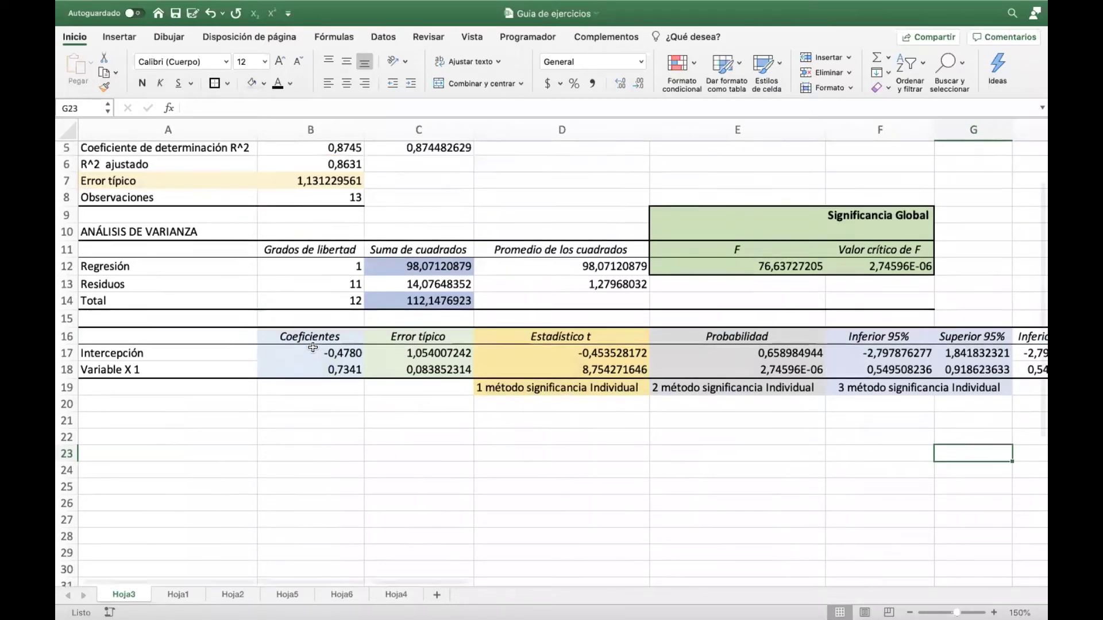
click(331, 235)
click(310, 213)
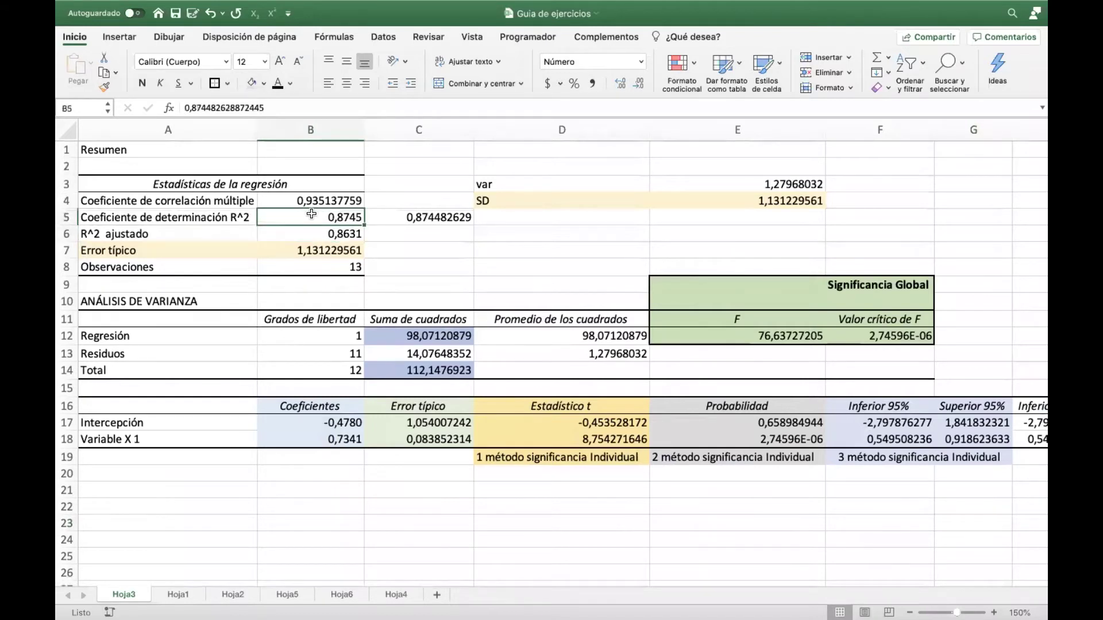
click(179, 595)
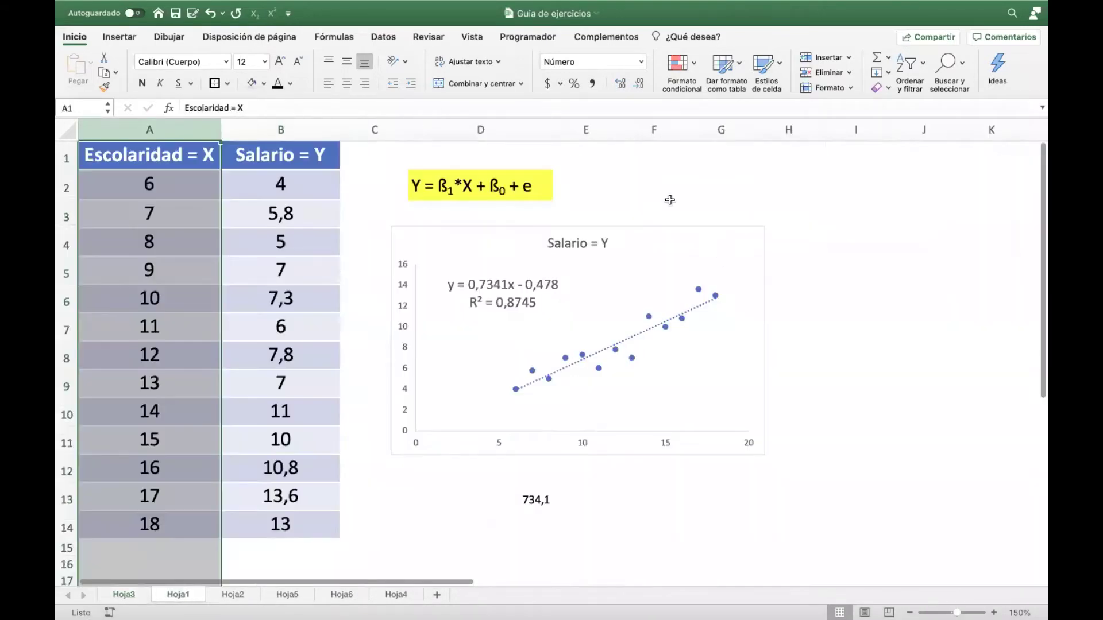
click(124, 595)
drag(310, 406, 311, 440)
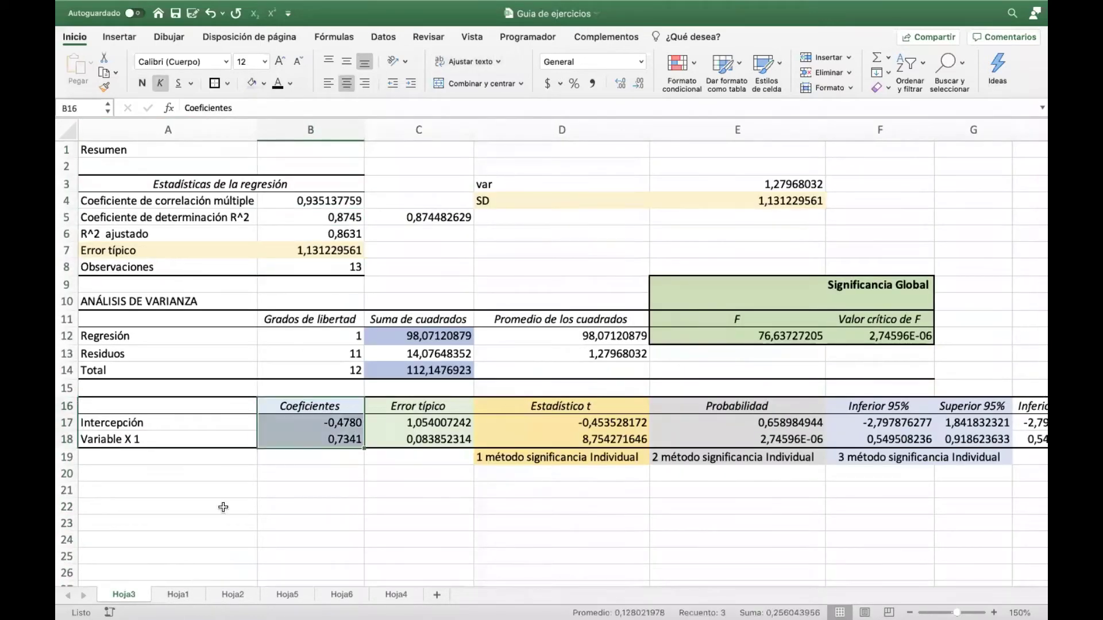
click(178, 595)
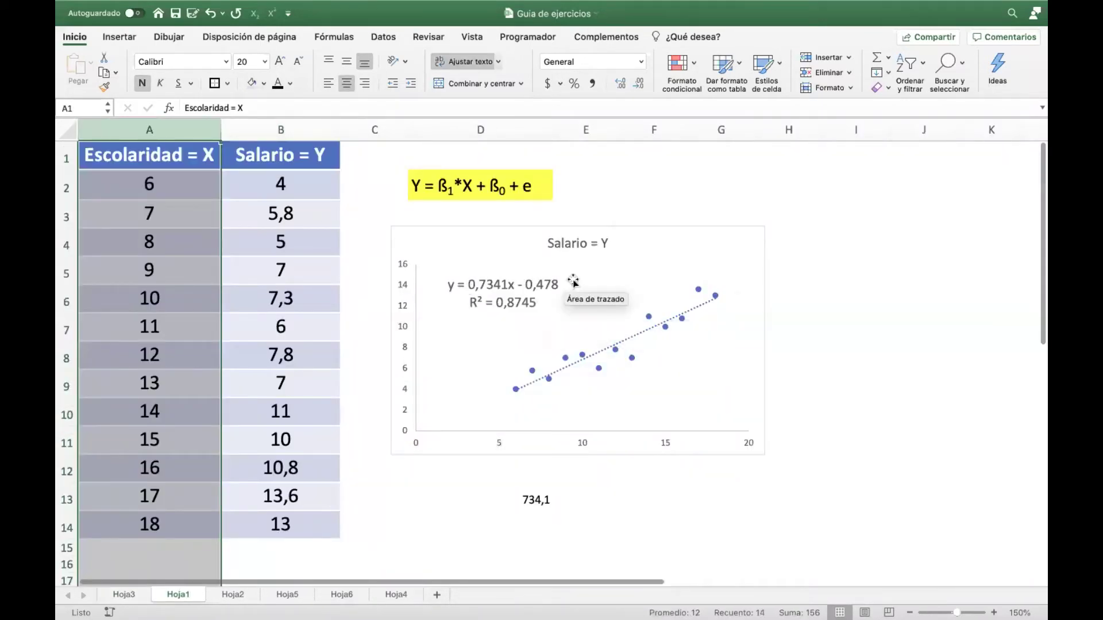
click(123, 595)
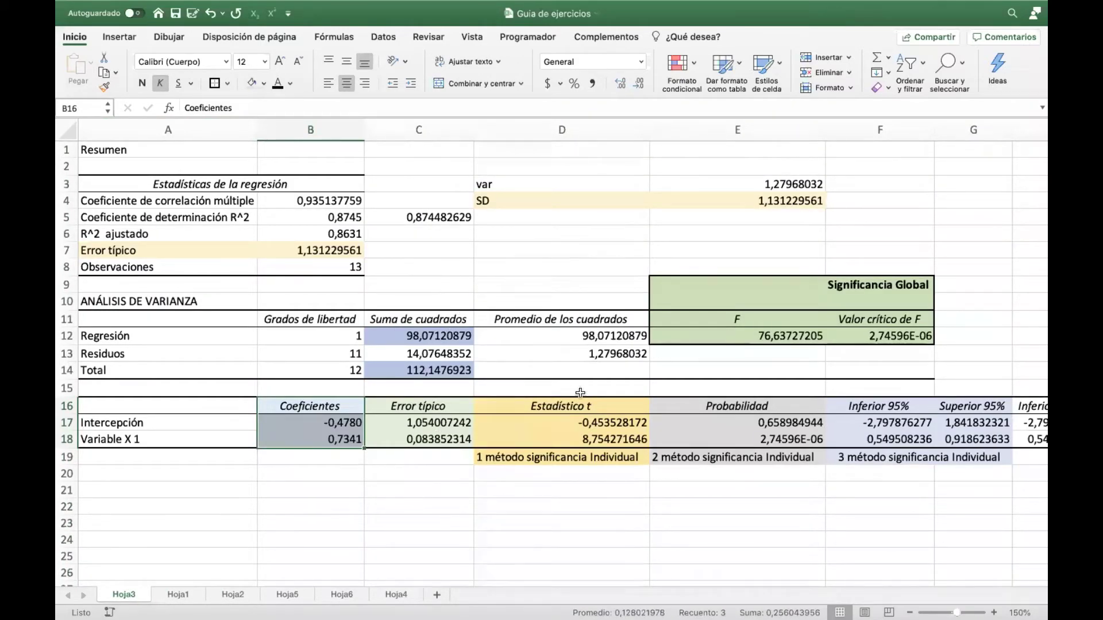
click(564, 406)
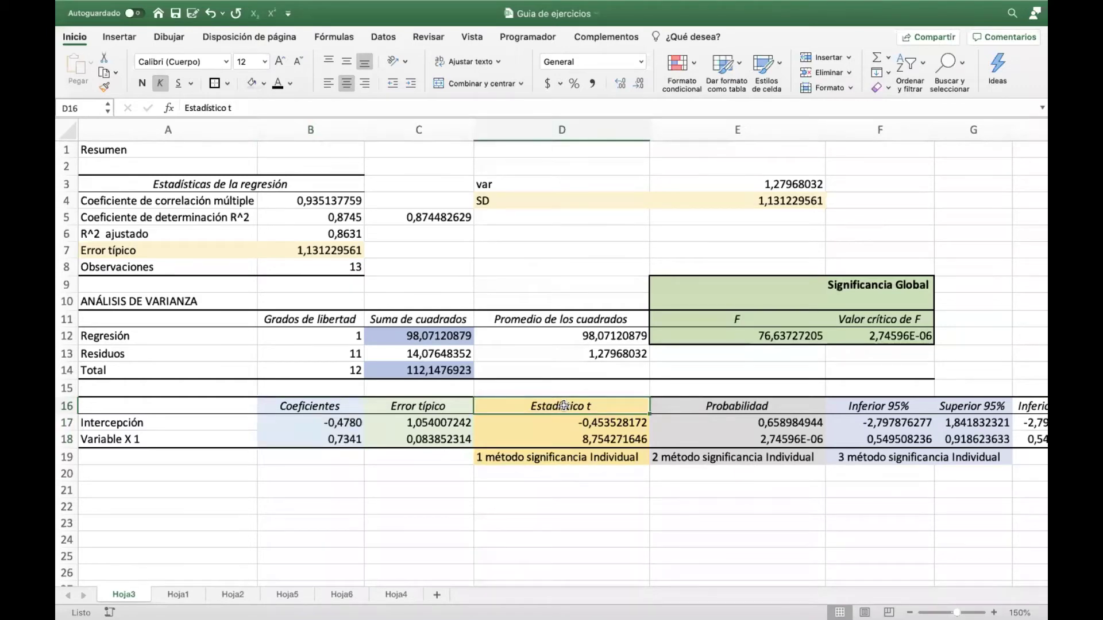
Enter the null hypothesis "H0: B0 = 0" in cell A21, below the coefficients table.
scroll(563, 405, down, 2)
scroll(564, 406, right, 2)
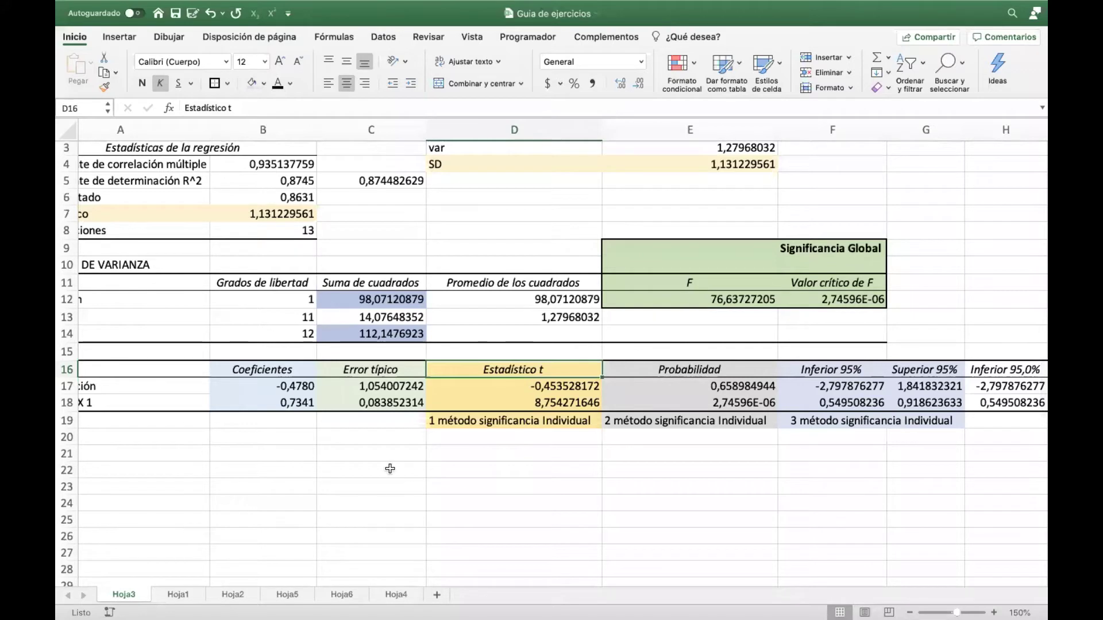
scroll(390, 469, left, 2)
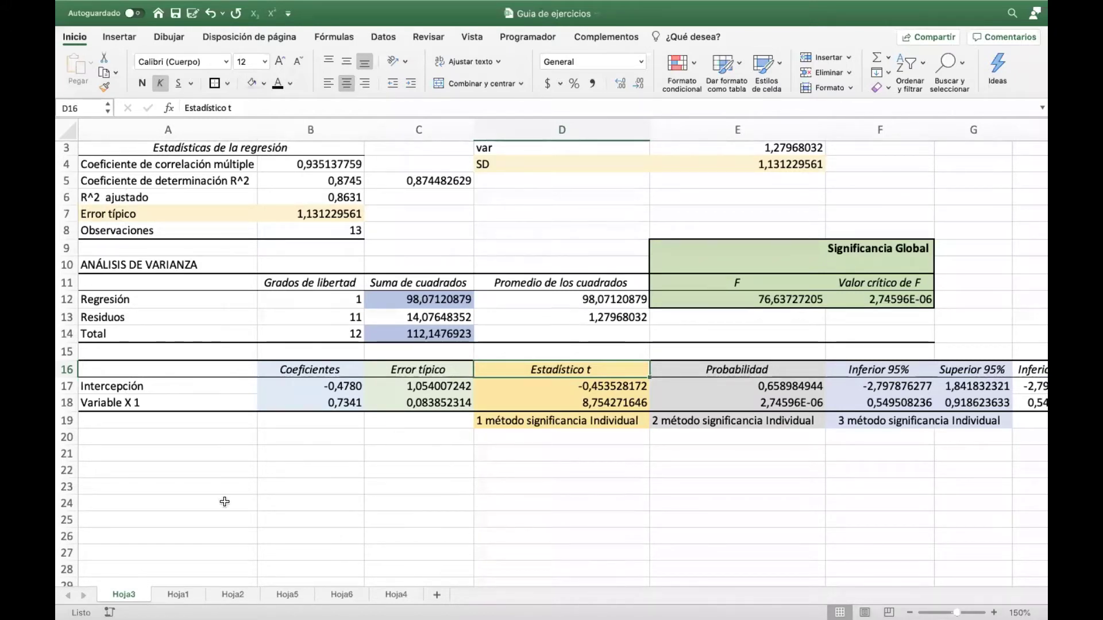
click(232, 457)
text(H0: B)
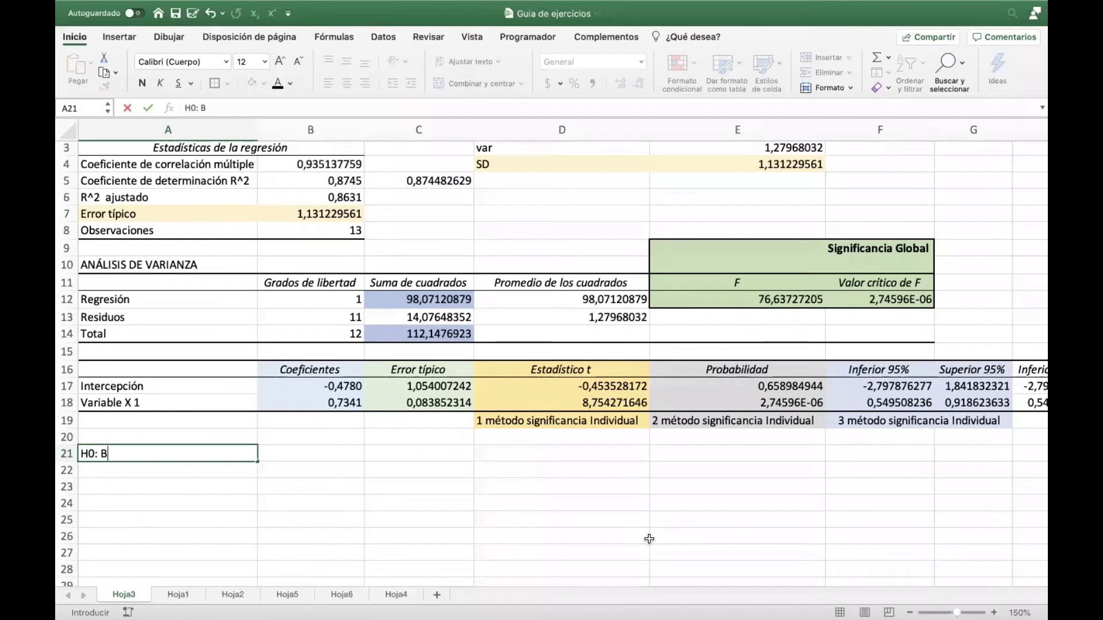
text(0 = 0)
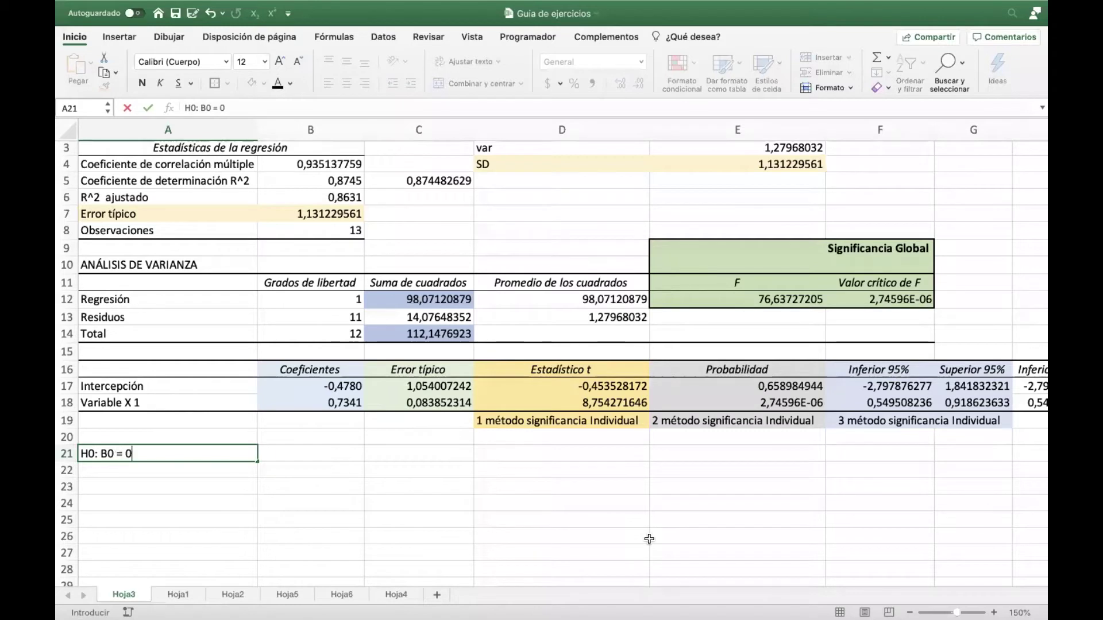
key(Return)
Enter the second null hypothesis "H0: B1 = 0" in cell A24, leaving two blank rows below the first.
key(Return)
key(Return)
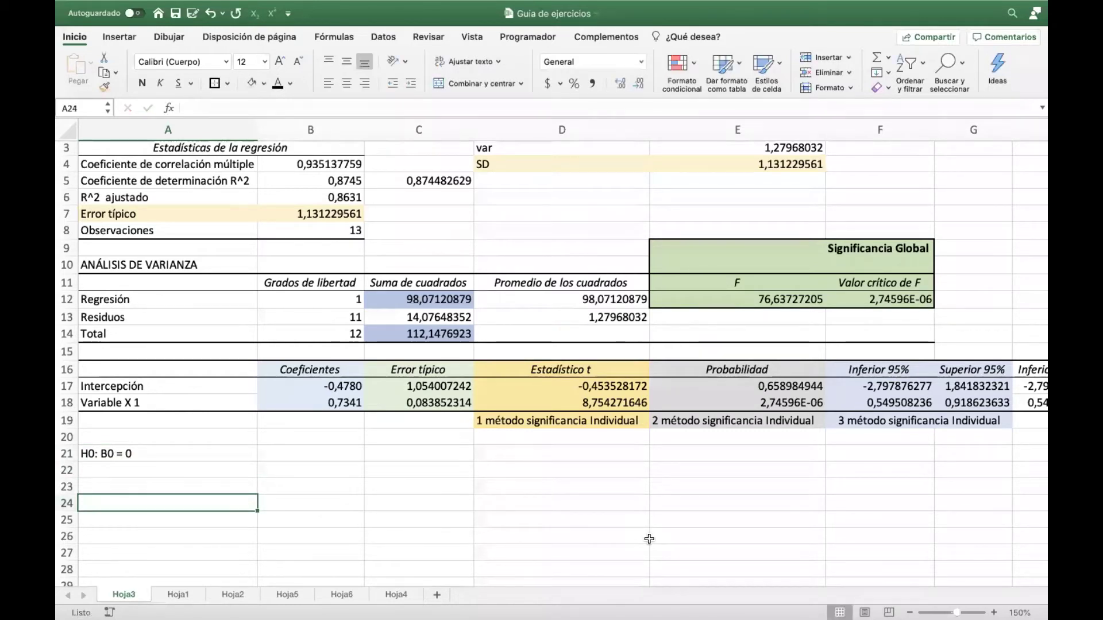
text(H0: B)
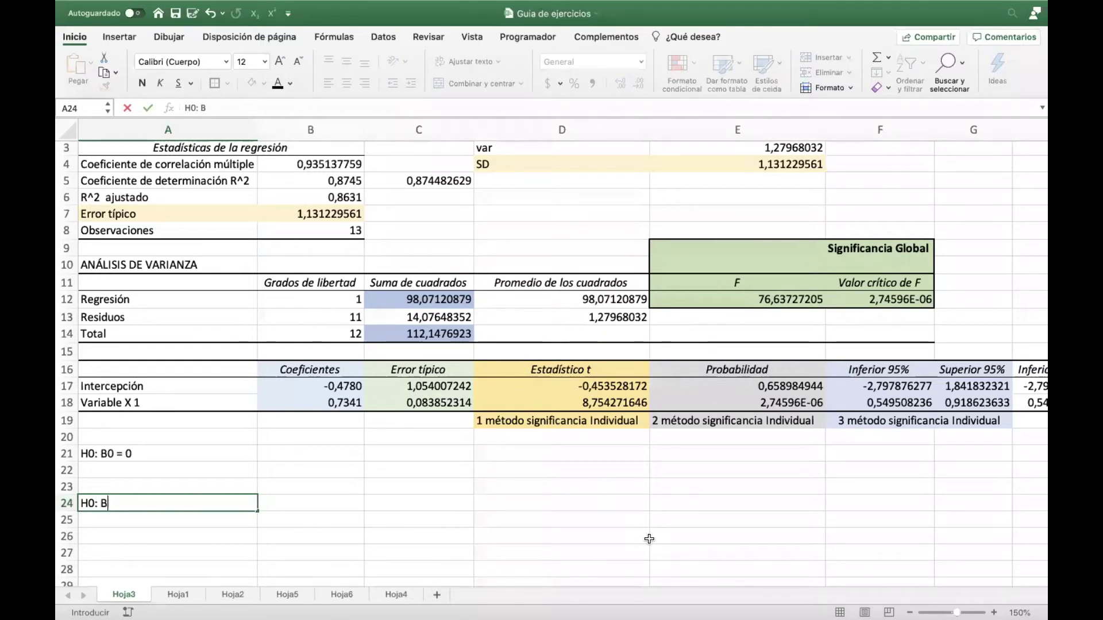
text(1 = 0)
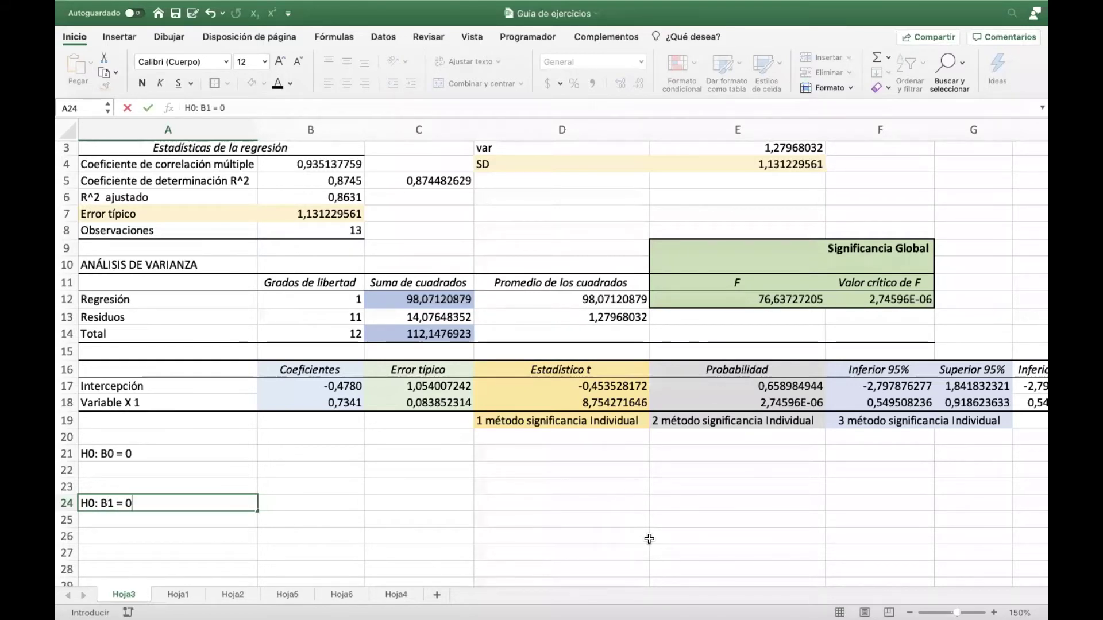
key(Return)
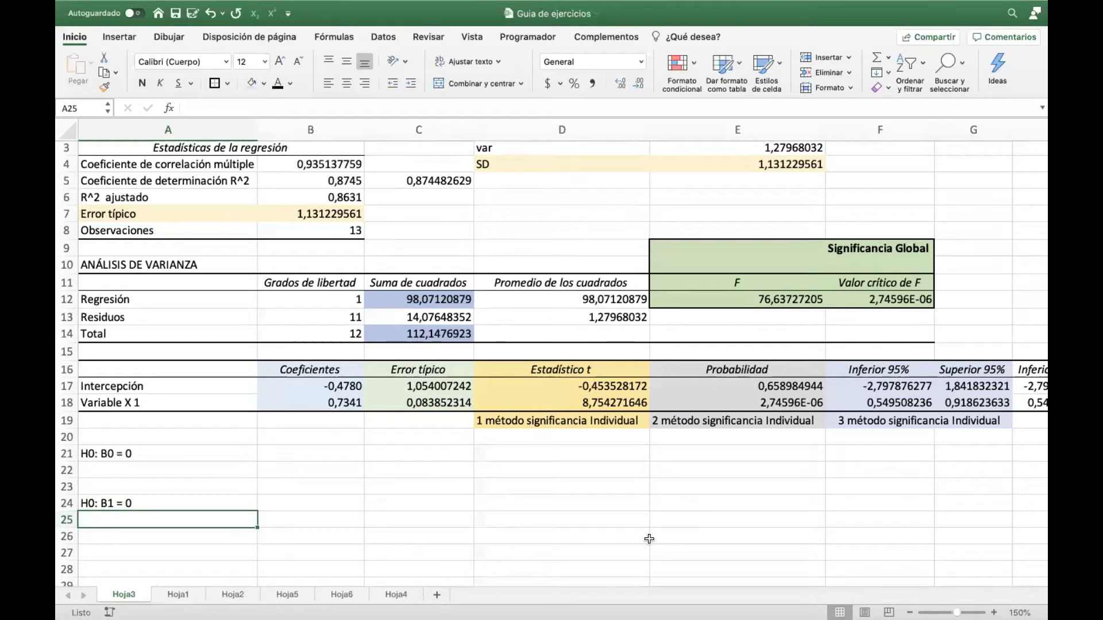
Examine both null hypotheses in A21 and A24 against the Estadístico t block D16:D19, including the intercept's statistic in D17.
click(152, 454)
click(278, 451)
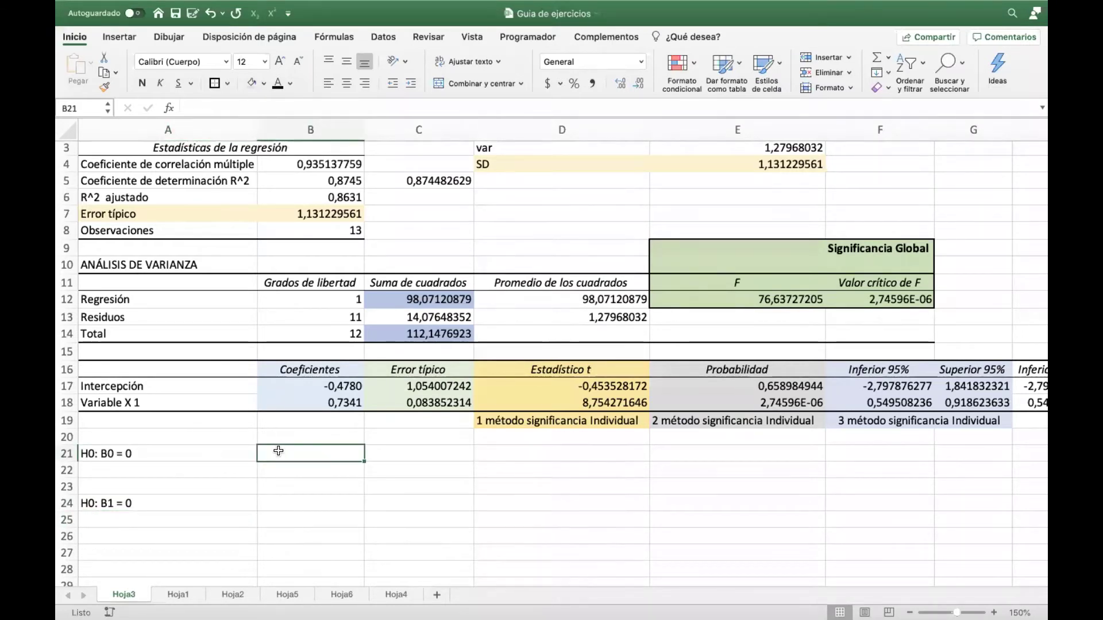
click(133, 455)
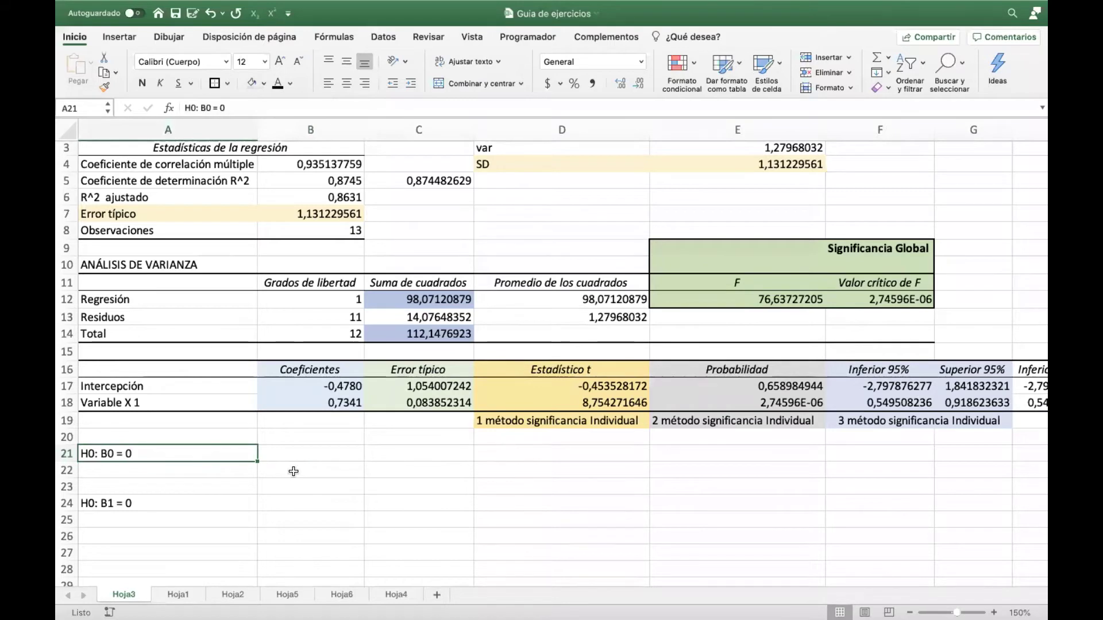
scroll(293, 471, up, 1)
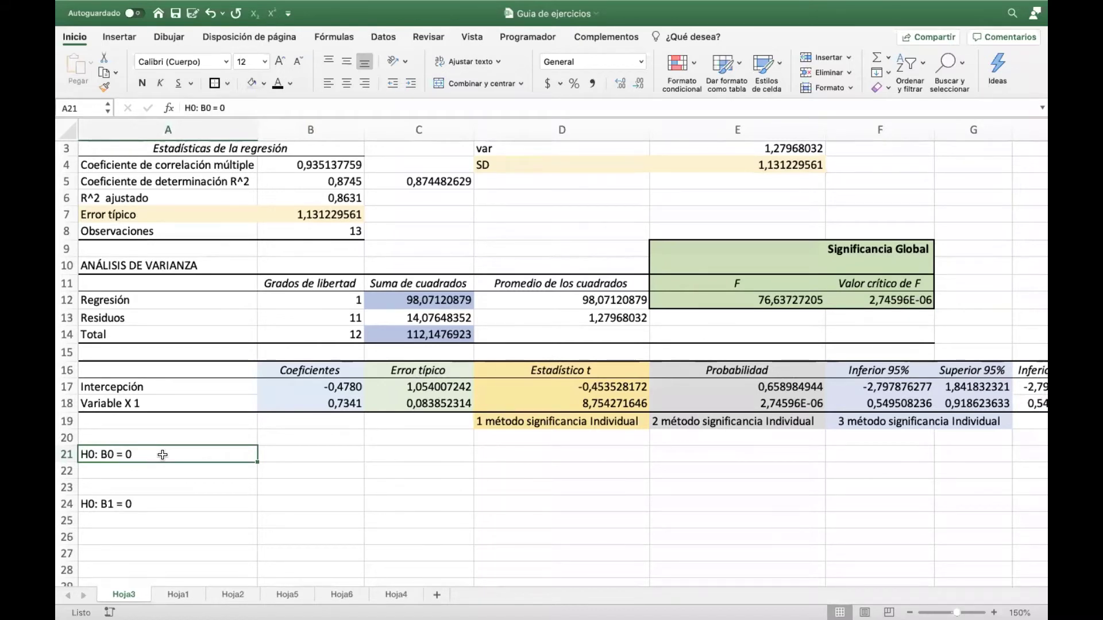
click(159, 505)
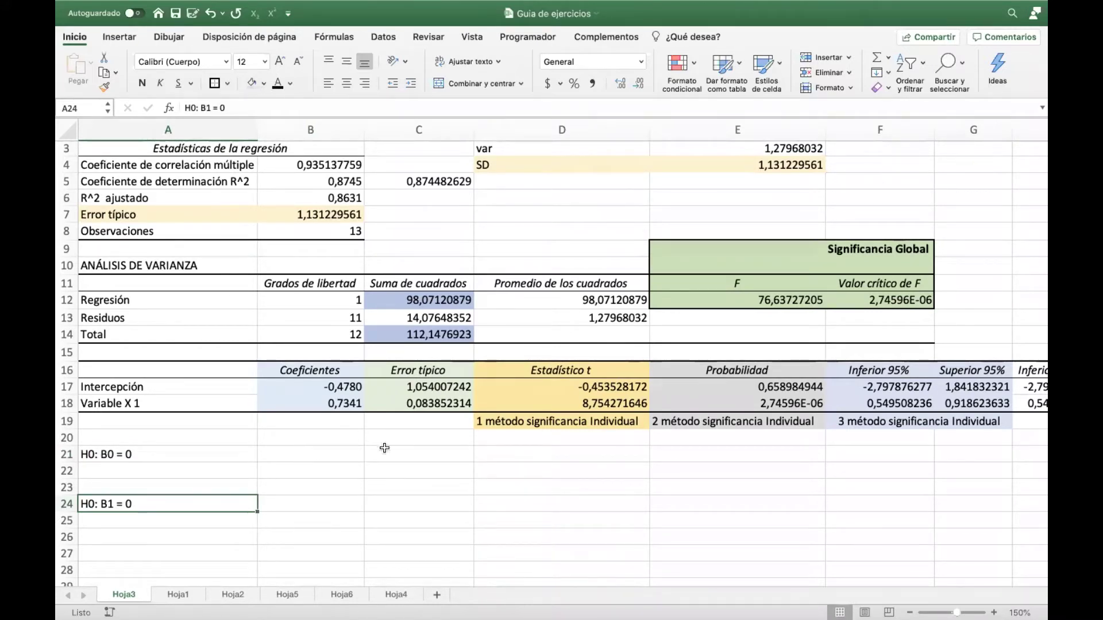
click(503, 453)
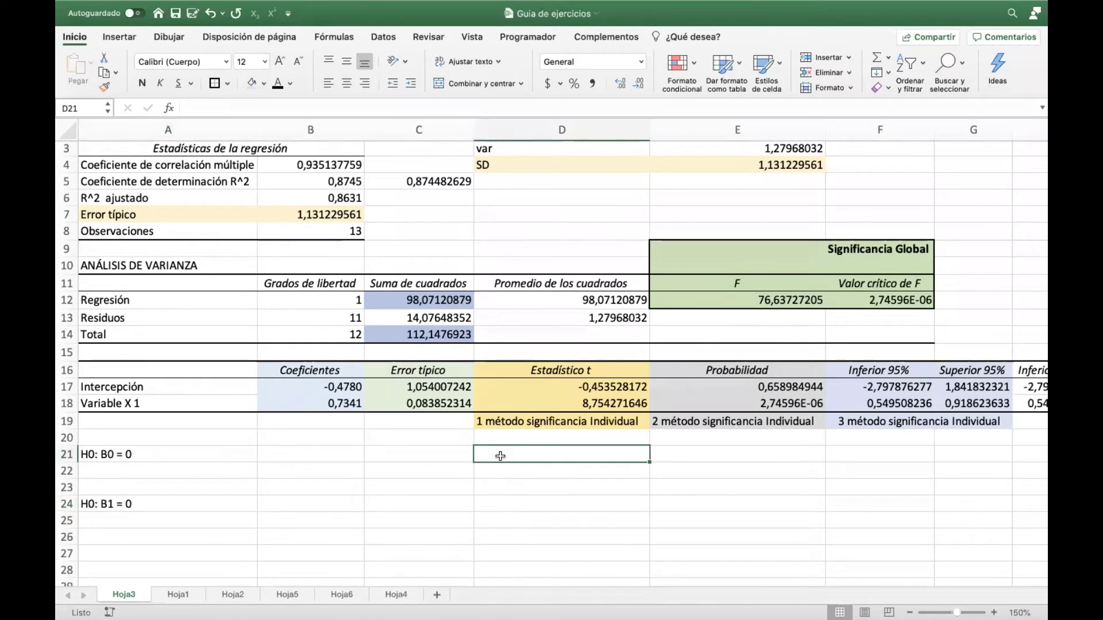
drag(554, 368, 555, 427)
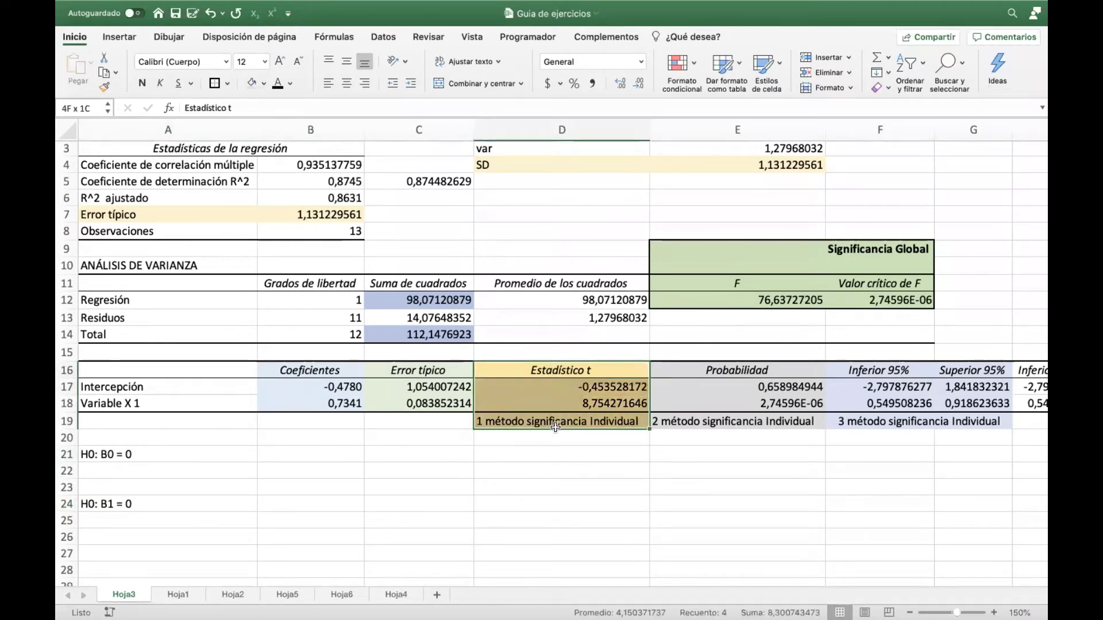
click(528, 454)
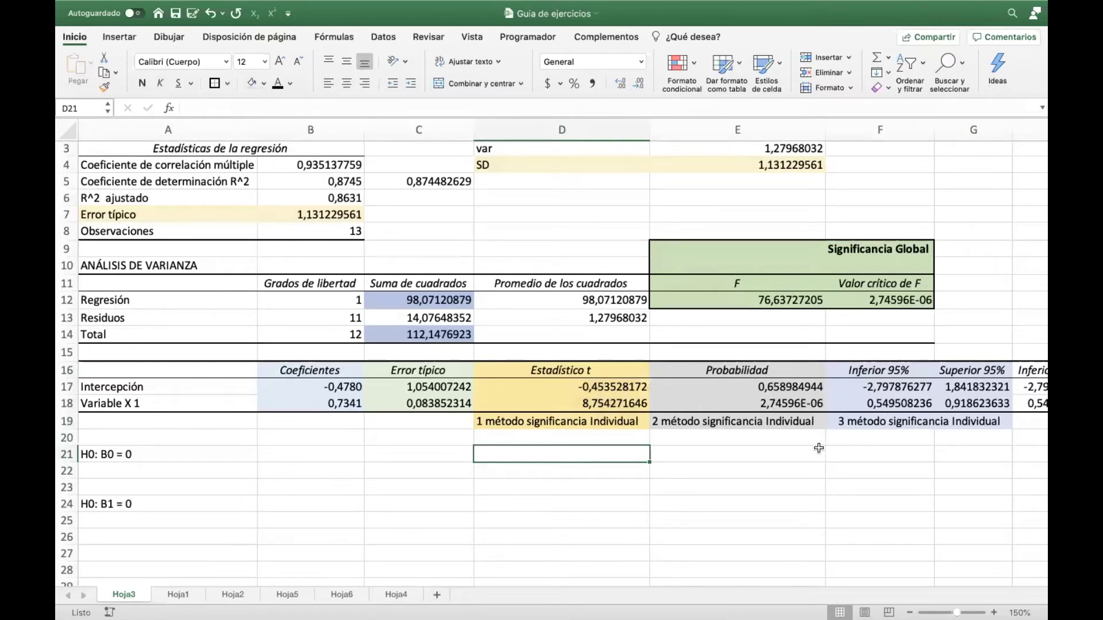
click(604, 386)
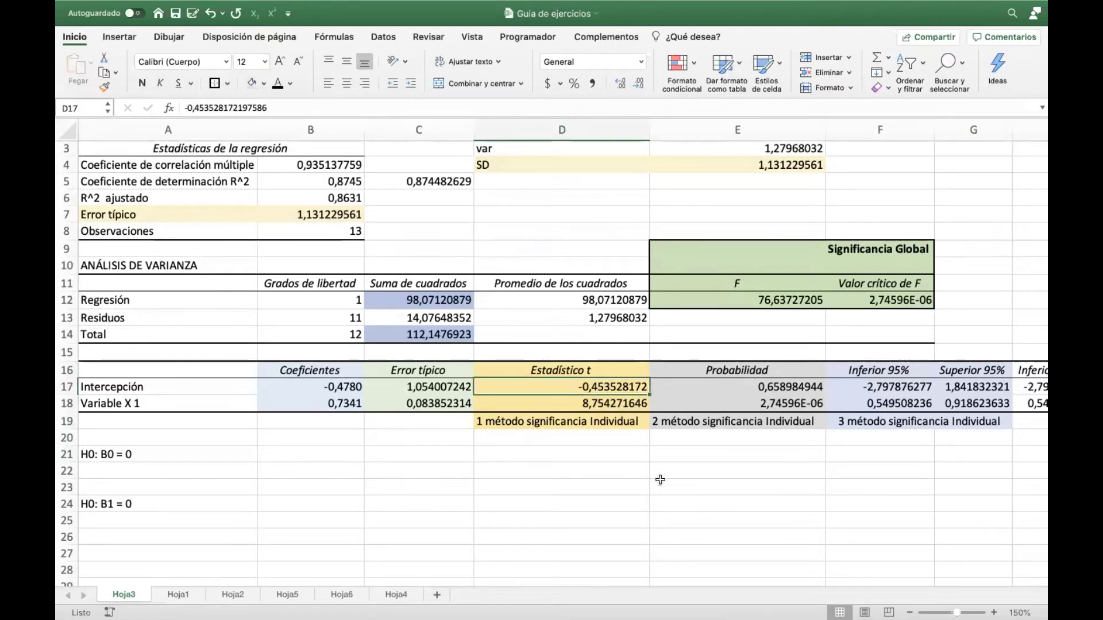
Enter the conclusion "Se acepta H0" in D21, on the row of the hypothesis H0: B0 = 0.
click(554, 457)
click(606, 386)
click(535, 455)
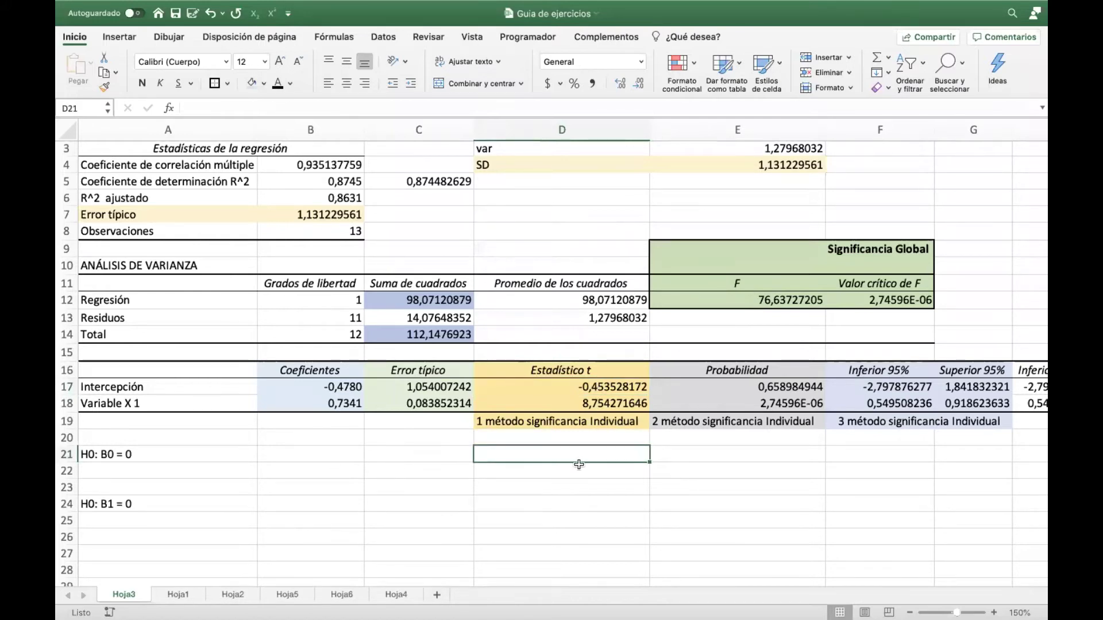
text(Se ace)
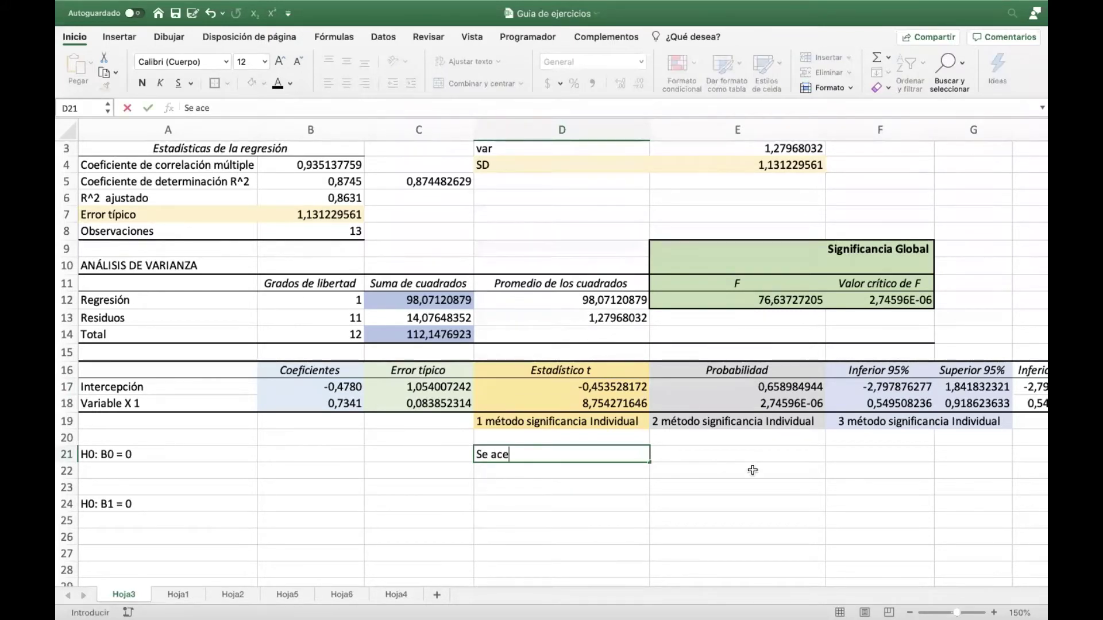
text(pta Ho)
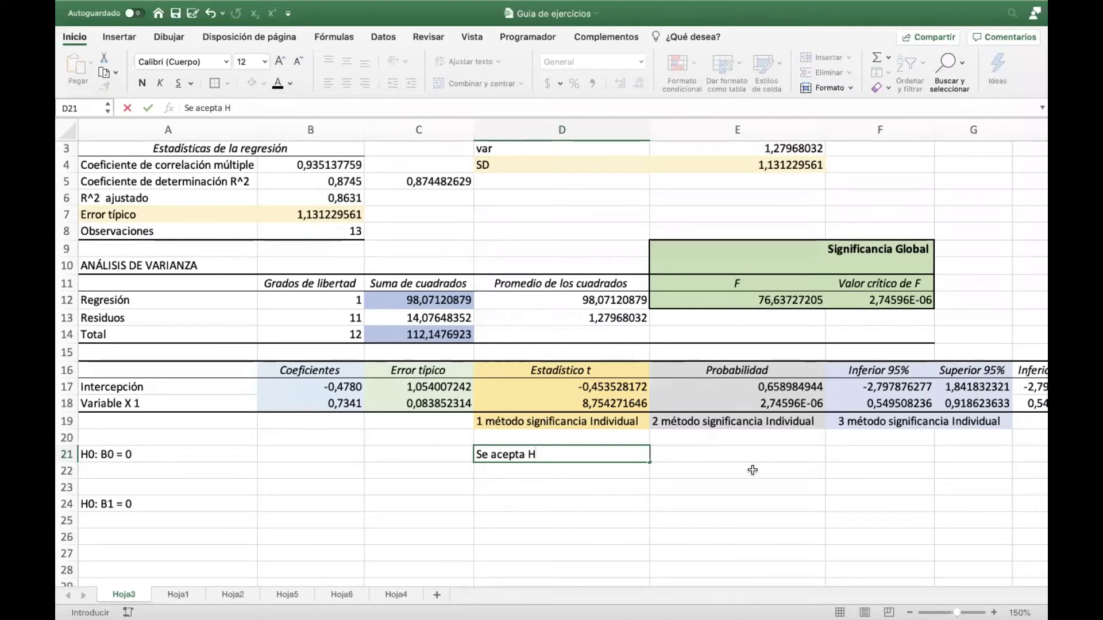
key(Return)
key(Return)
key(Return)
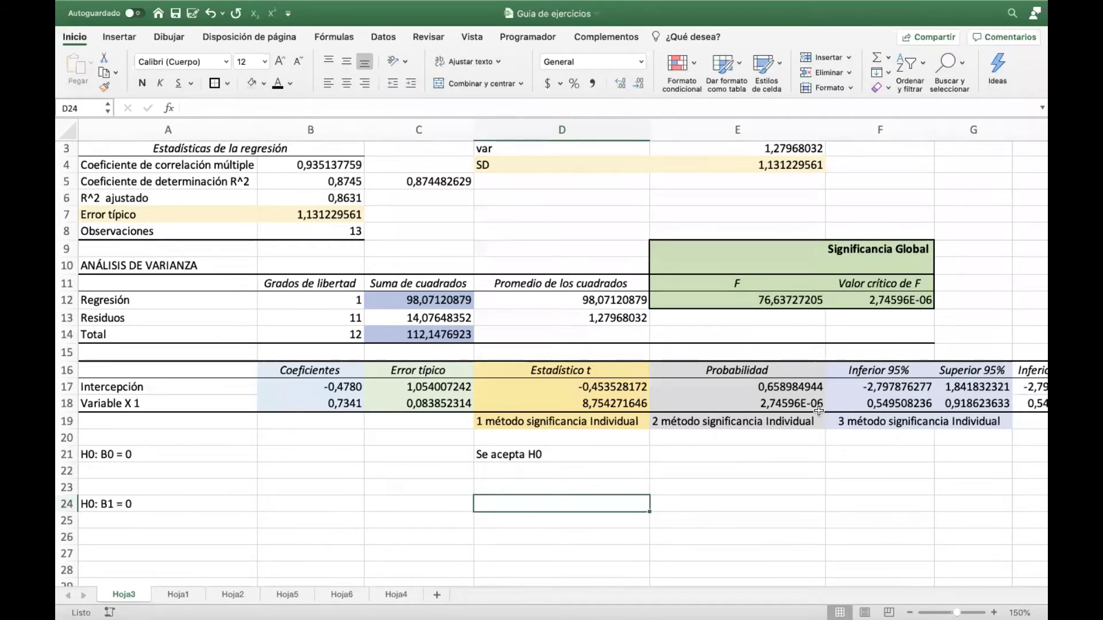
Check the t statistic of Variable X 1 and enter "Se rechaza H0" in D24 for the hypothesis H0: B1 = 0.
click(623, 402)
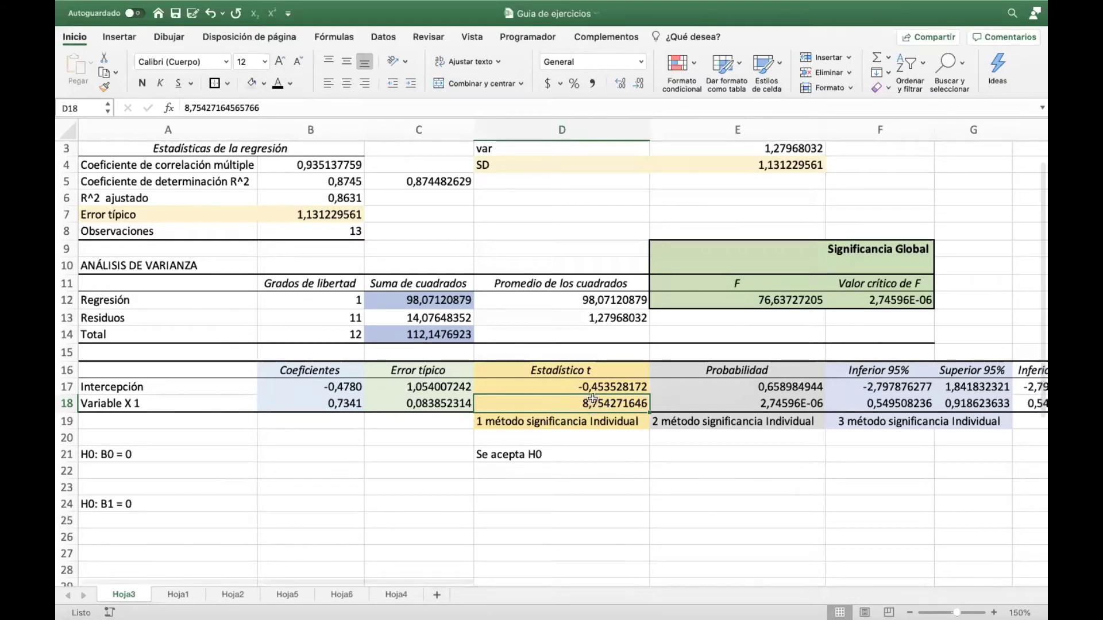
click(497, 505)
text(Se )
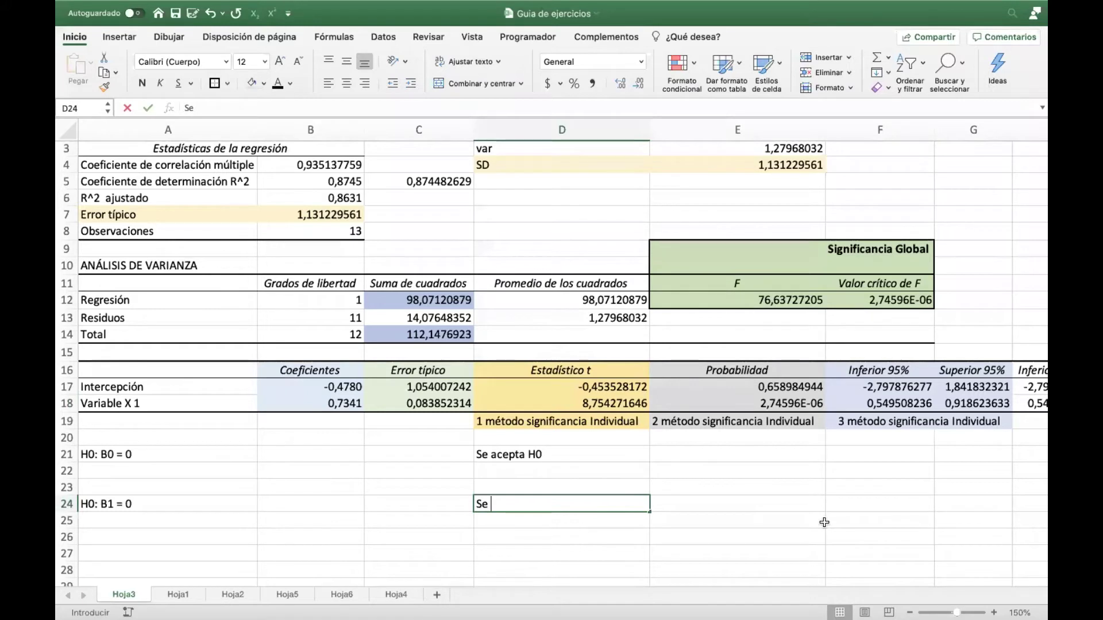
text(rechaza H0)
key(Tab)
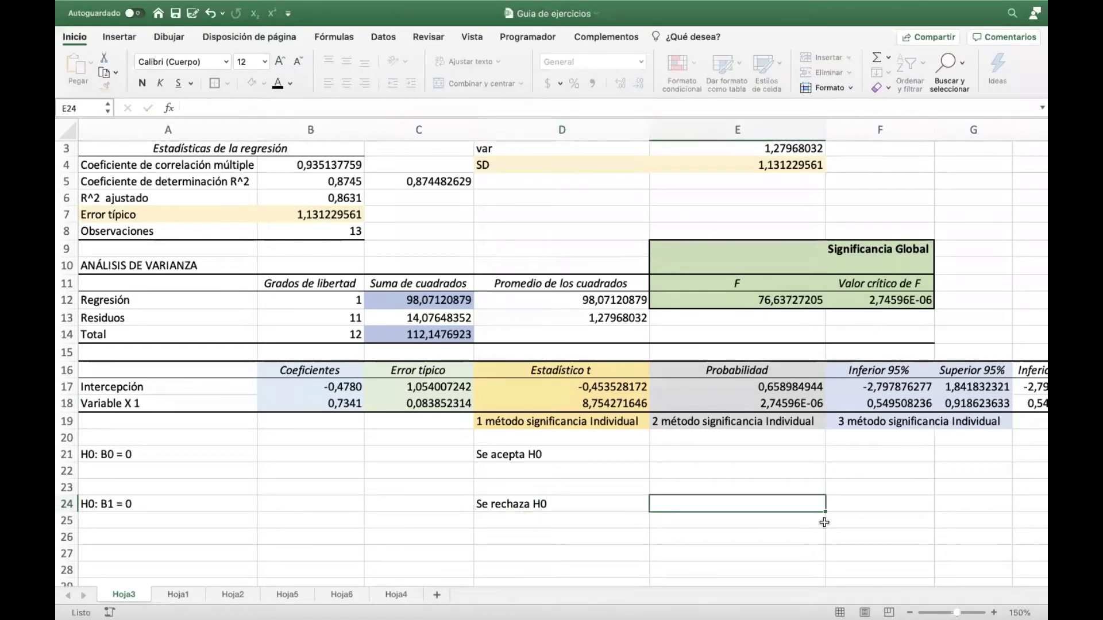
Review the intercept row and both hypothesis conclusions against the Escolaridad and Salario columns on Hoja1, returning to Hoja3.
drag(89, 386, 616, 389)
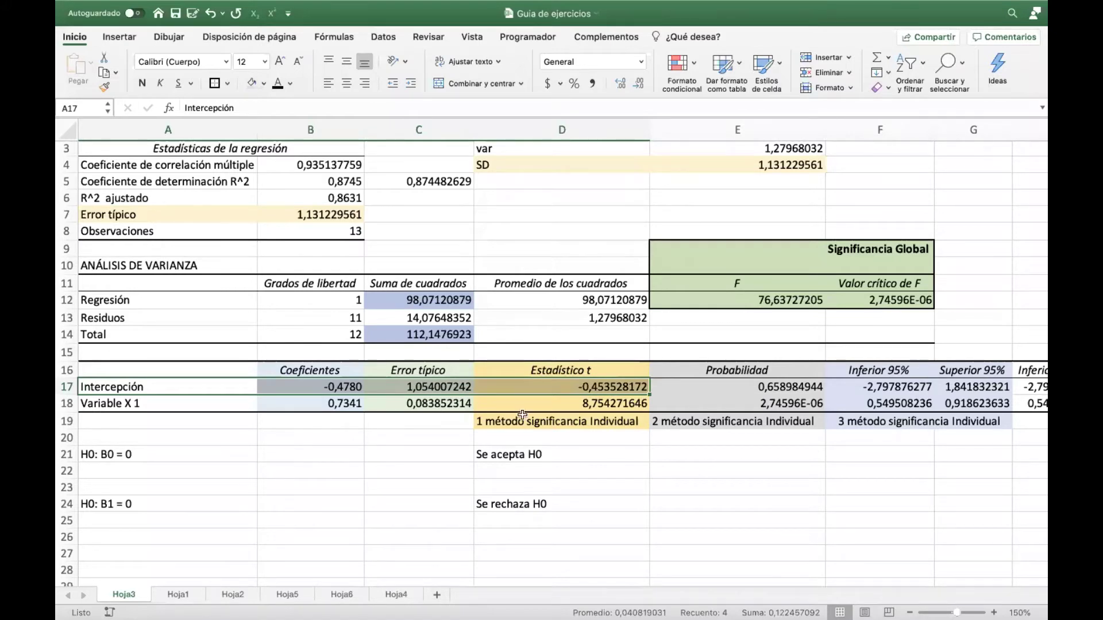
click(620, 453)
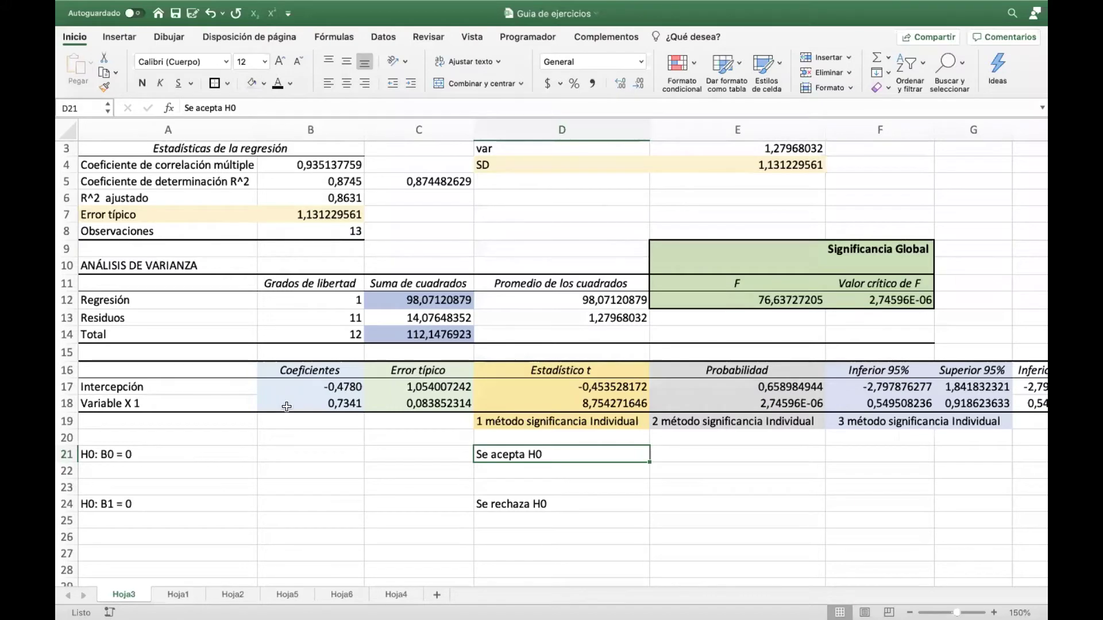
scroll(341, 445, down, 3)
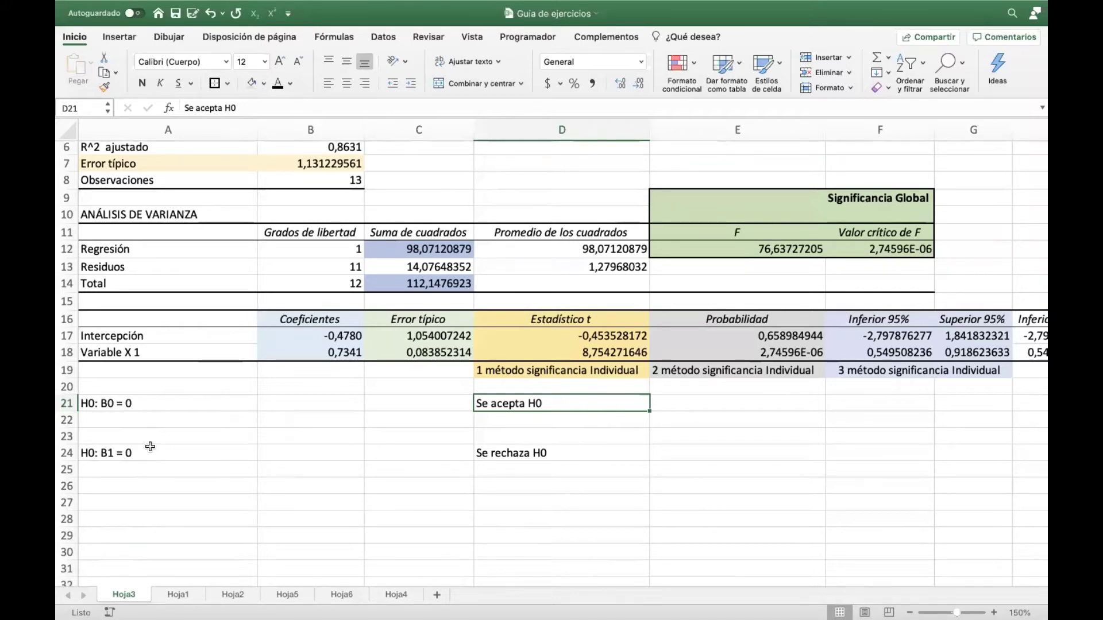
drag(109, 454, 510, 453)
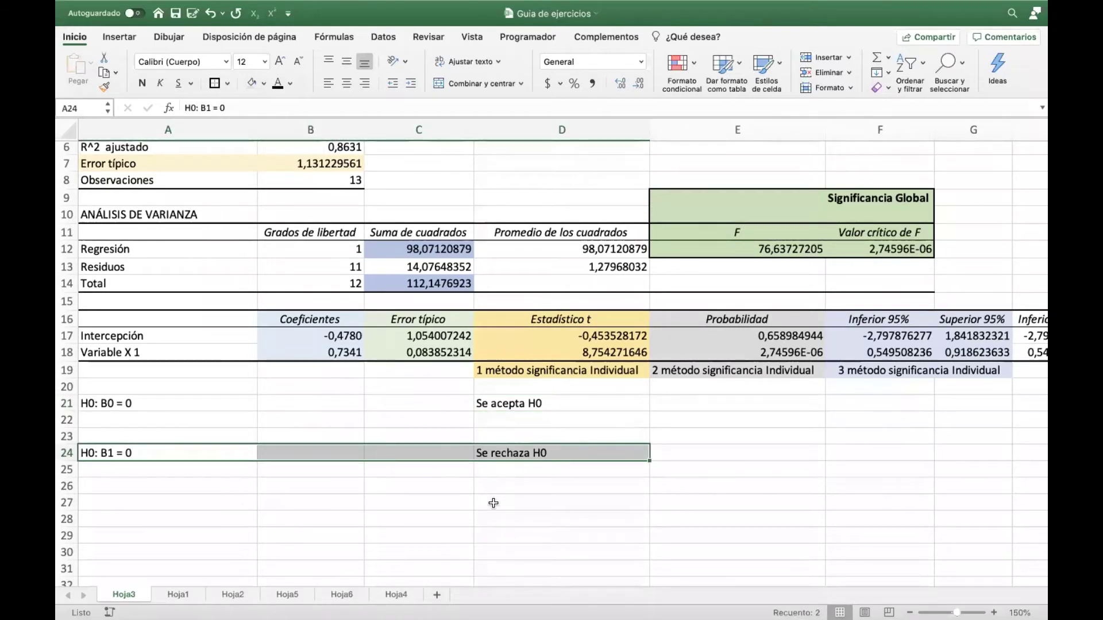
click(130, 457)
click(190, 506)
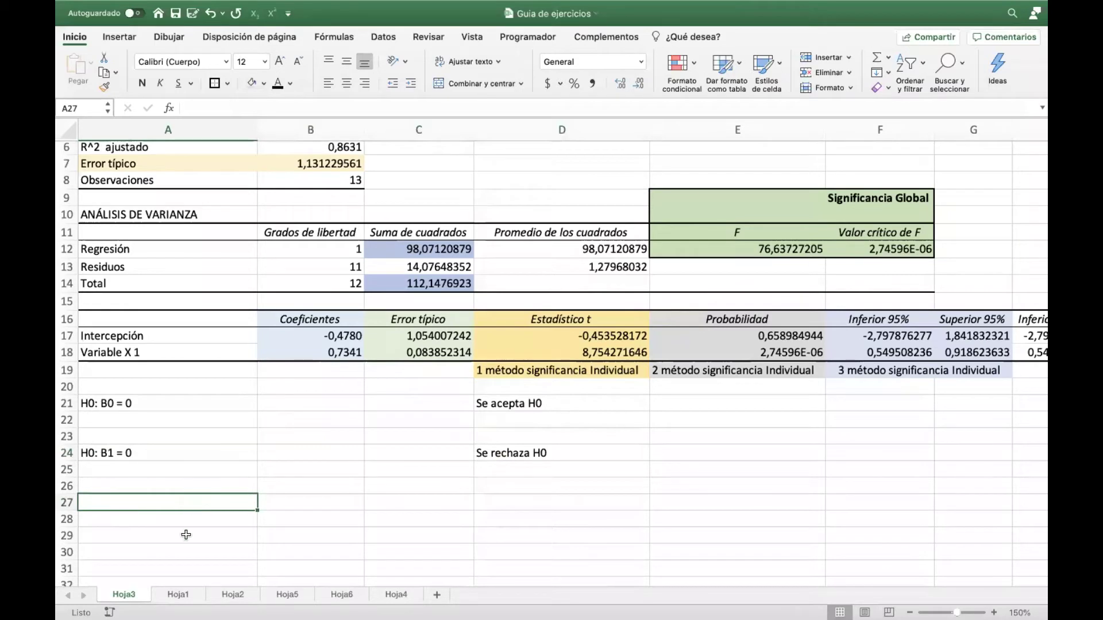
click(178, 595)
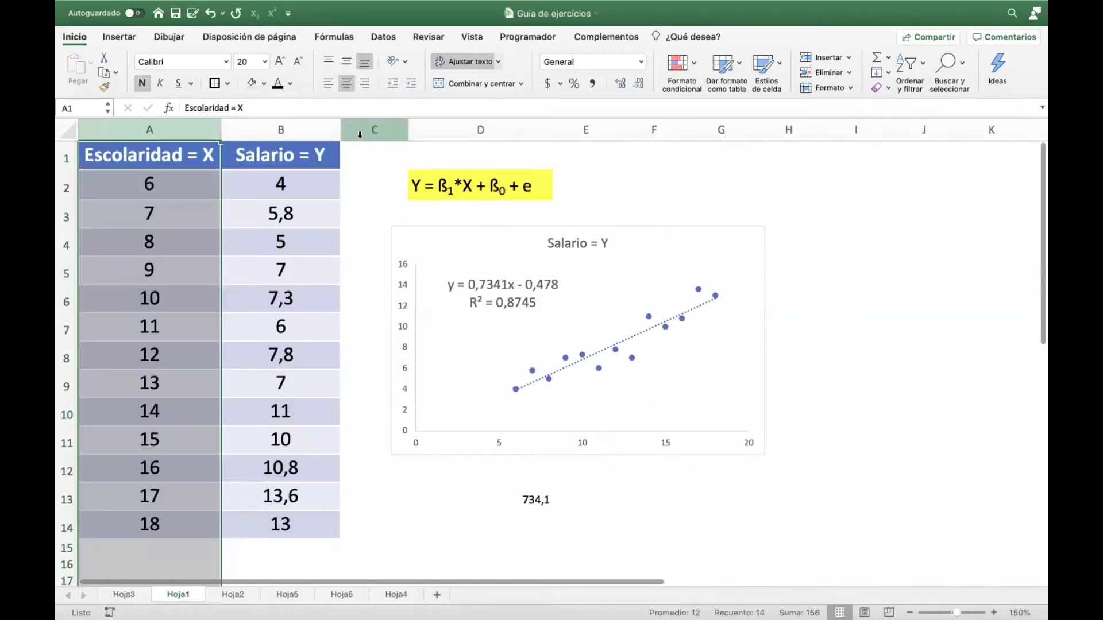
click(258, 129)
click(175, 131)
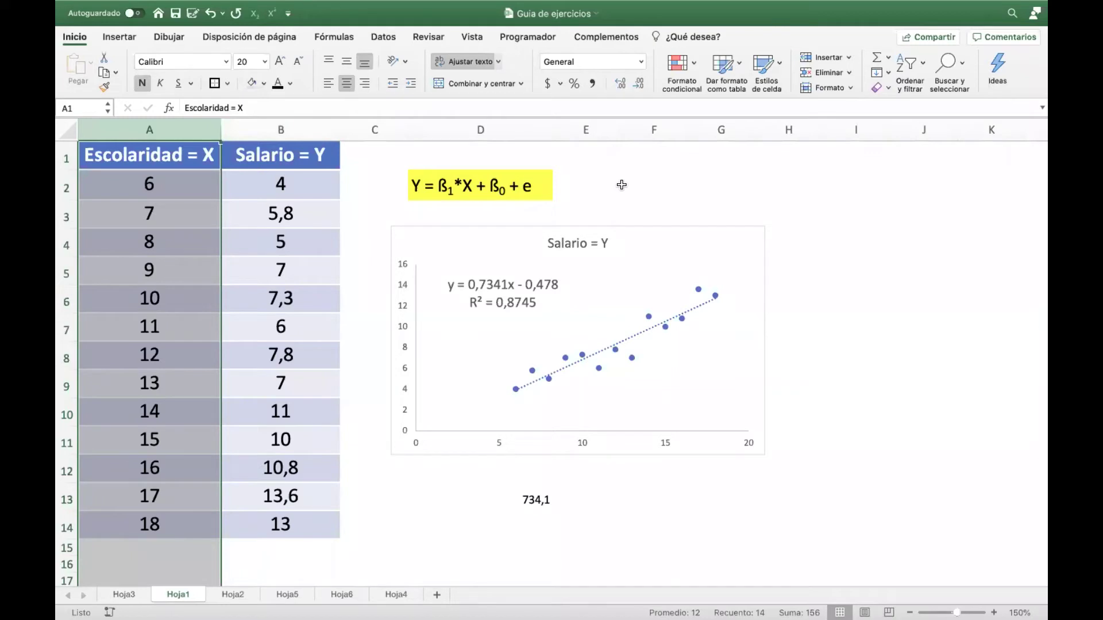
click(131, 597)
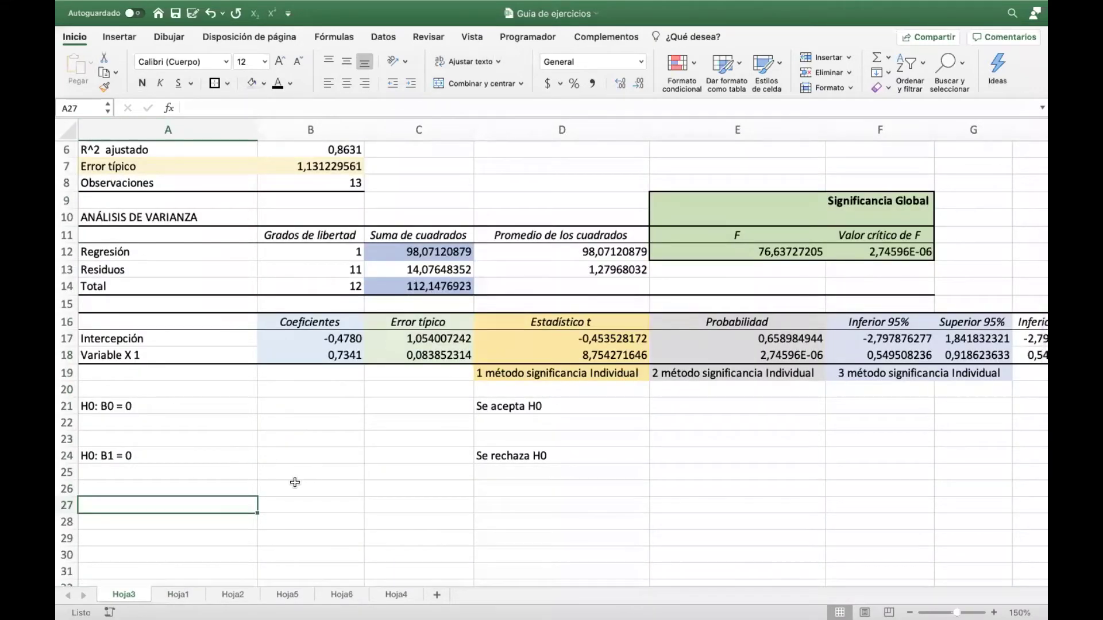
Enter "Es significativo" in B24 beside the hypothesis H0: B1 = 0.
click(282, 454)
text(Es signi)
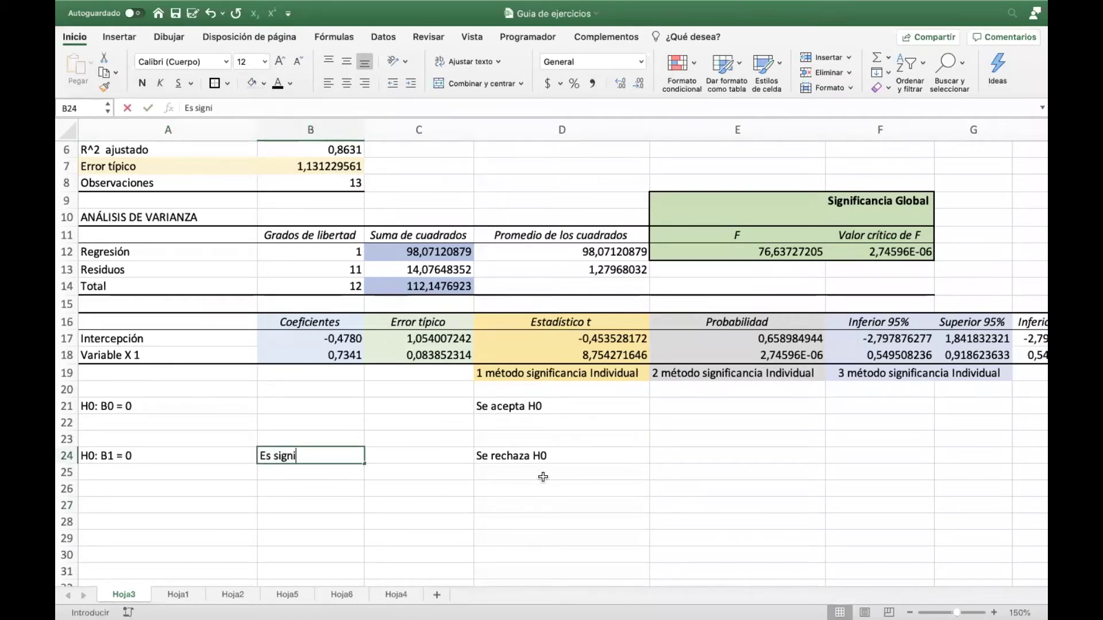
text(ficativo)
Enter "No es significativo" in B21 beside the hypothesis H0: B0 = 0.
key(Up)
key(Up)
key(Up)
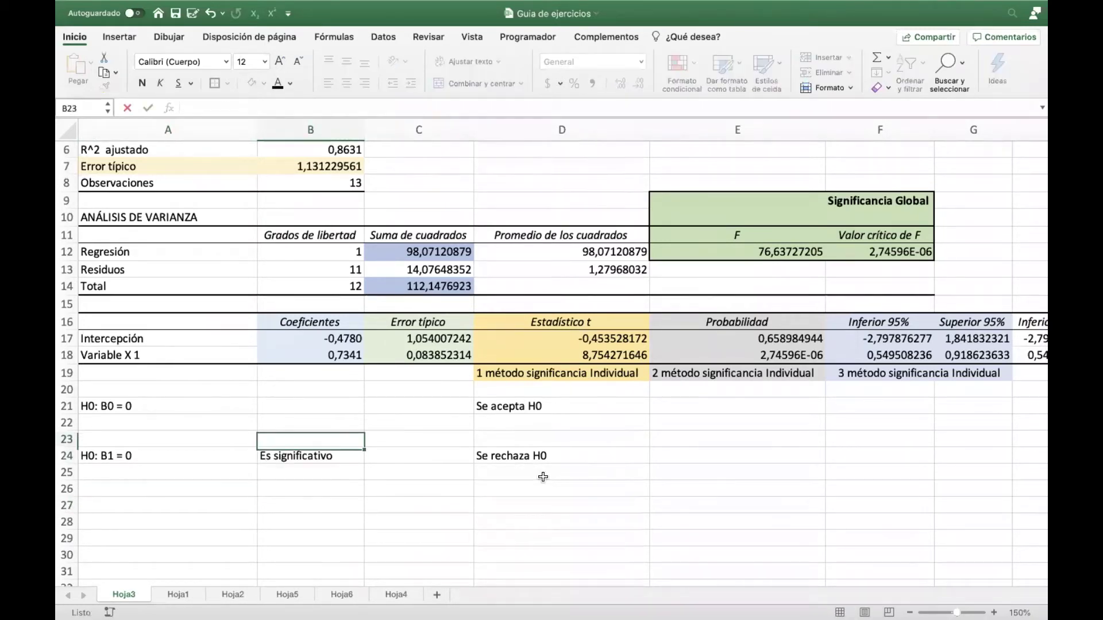
text(No es )
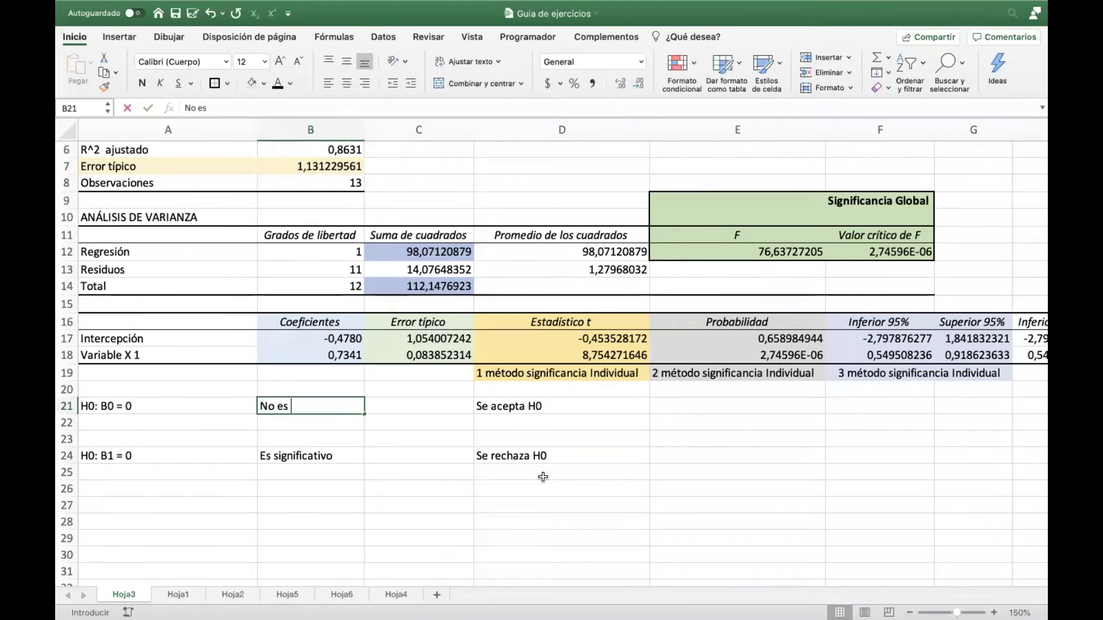
text(significativo)
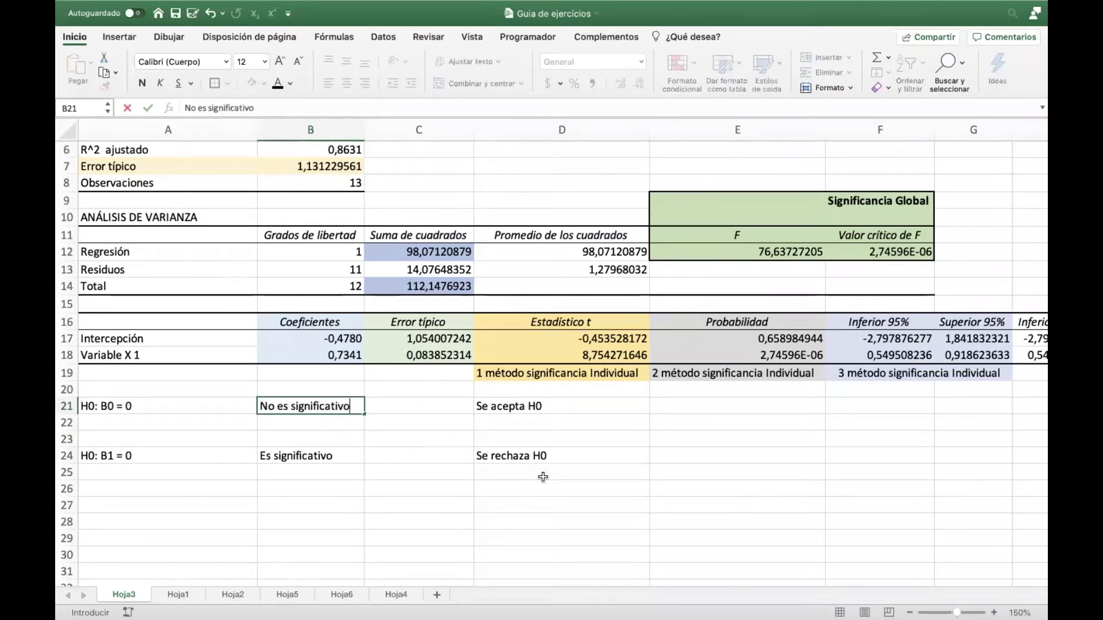
key(Return)
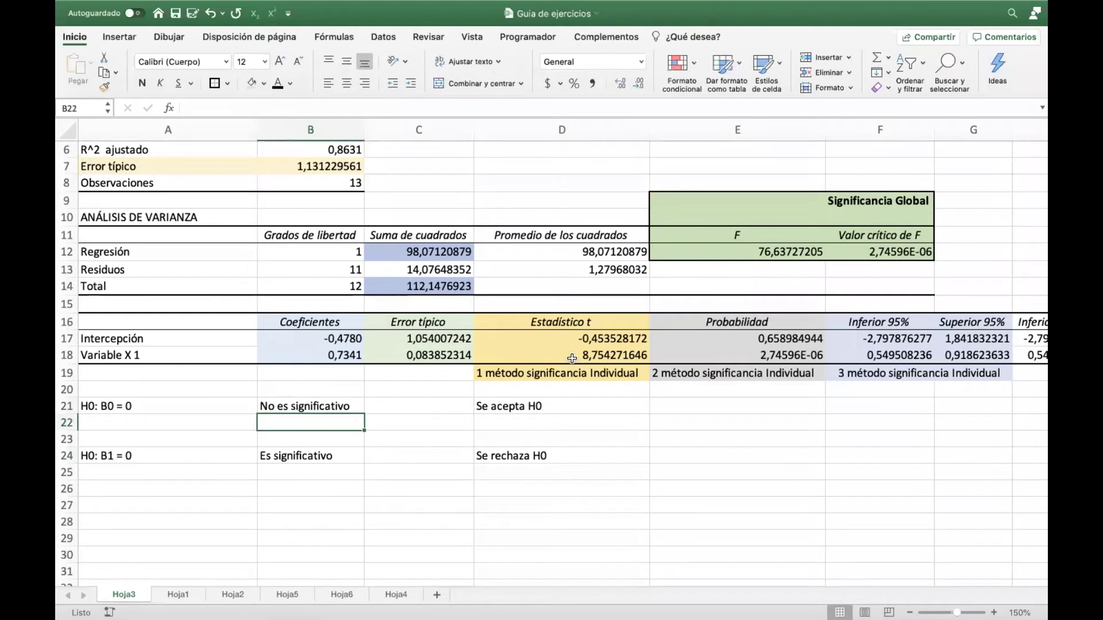
Examine the t statistics of both coefficients and the Probabilidad column of the second individual significance method.
drag(586, 338, 588, 356)
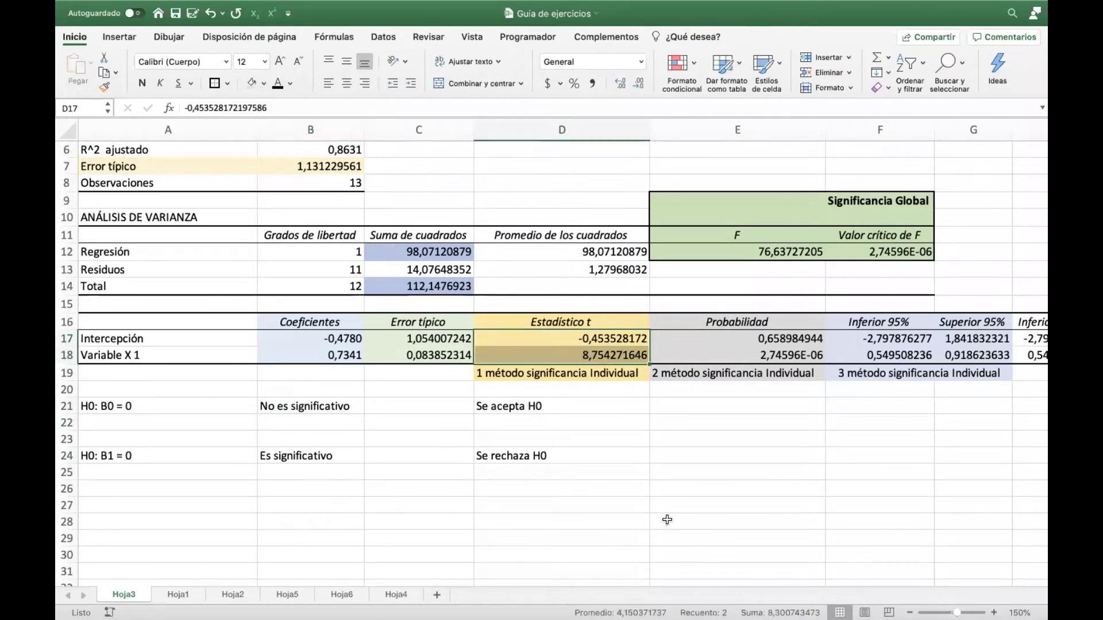
click(680, 455)
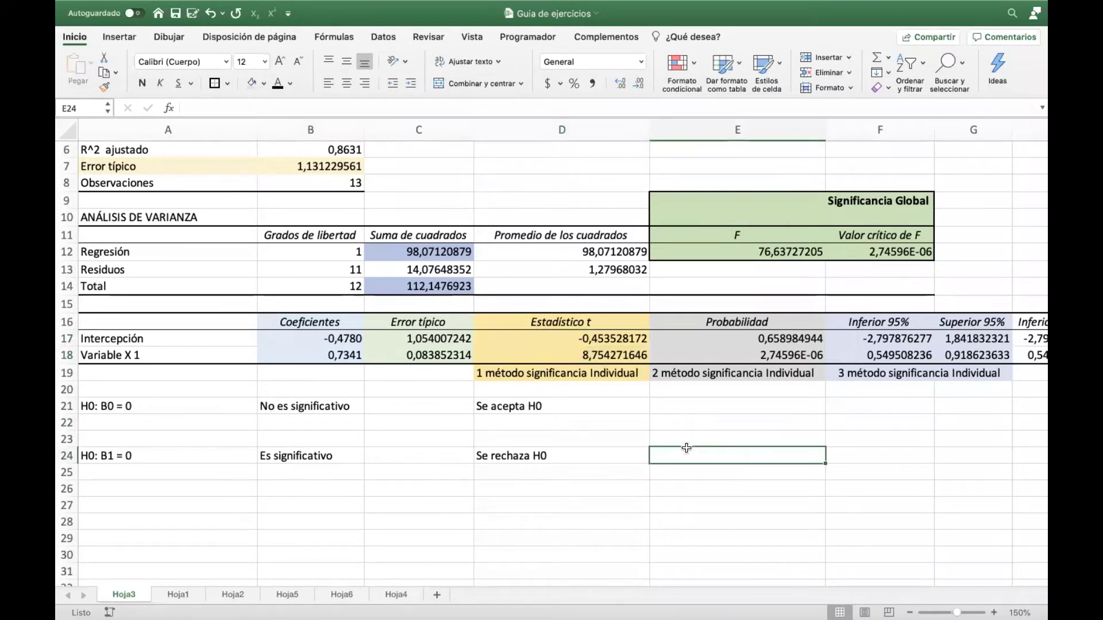
scroll(684, 451, right, 3)
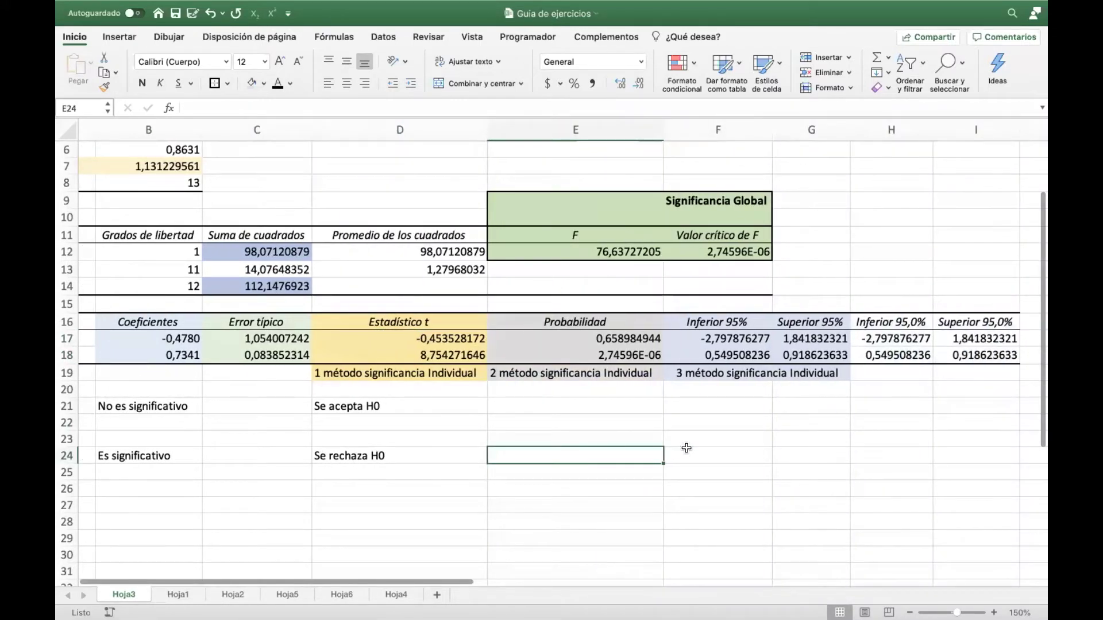
drag(579, 320, 586, 373)
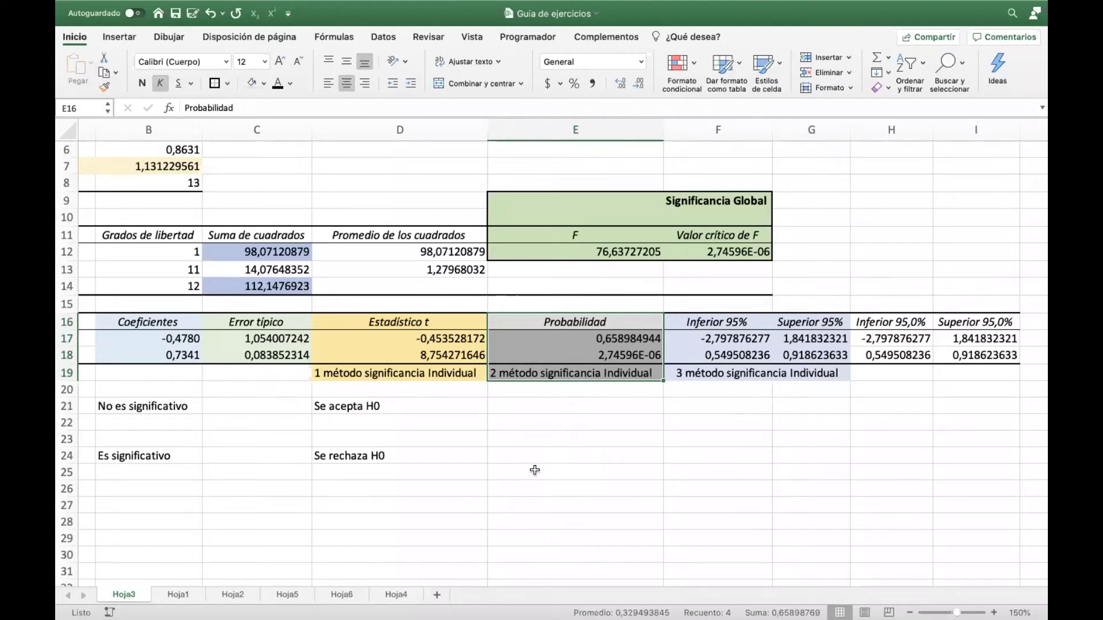
scroll(562, 467, left, 3)
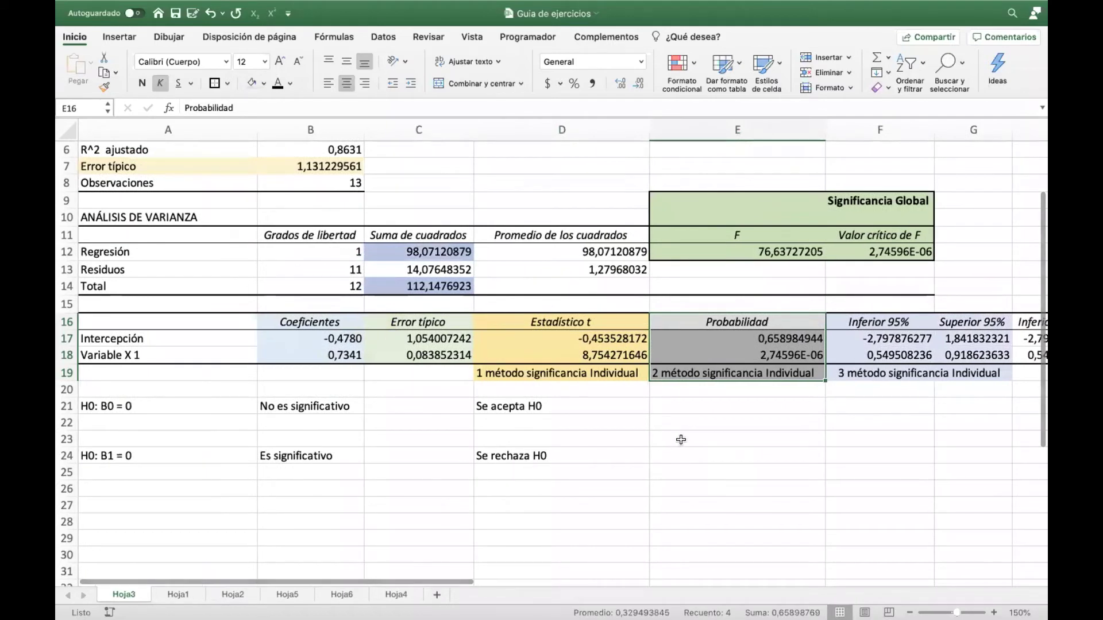
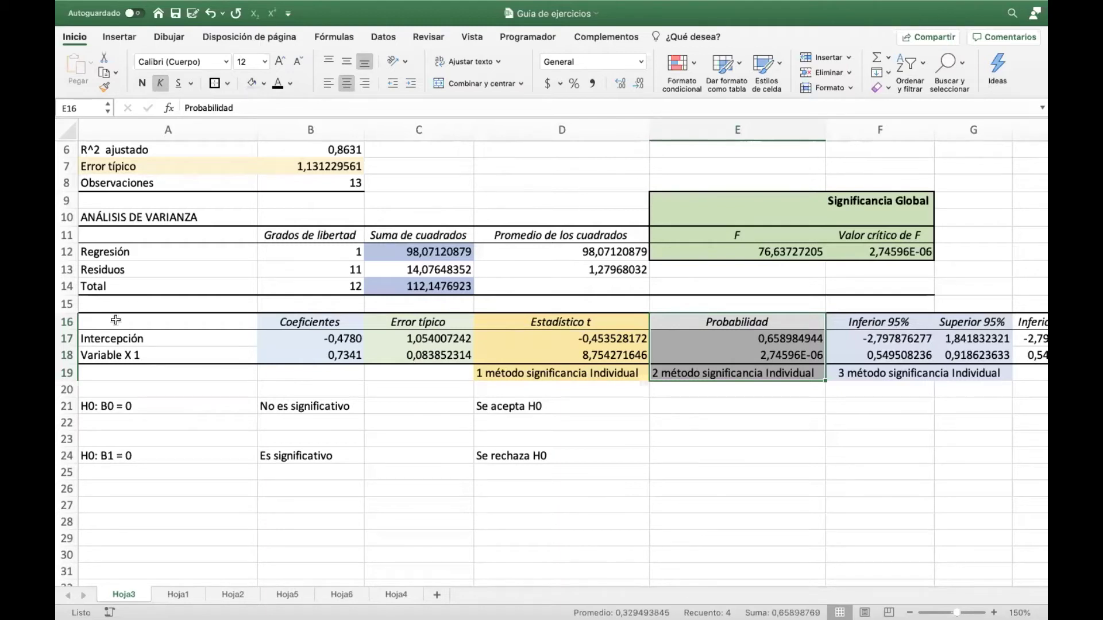
Compare each null hypothesis in rows 21 and 24 with its acceptance or rejection decision and its significance label.
click(165, 409)
click(560, 406)
click(154, 406)
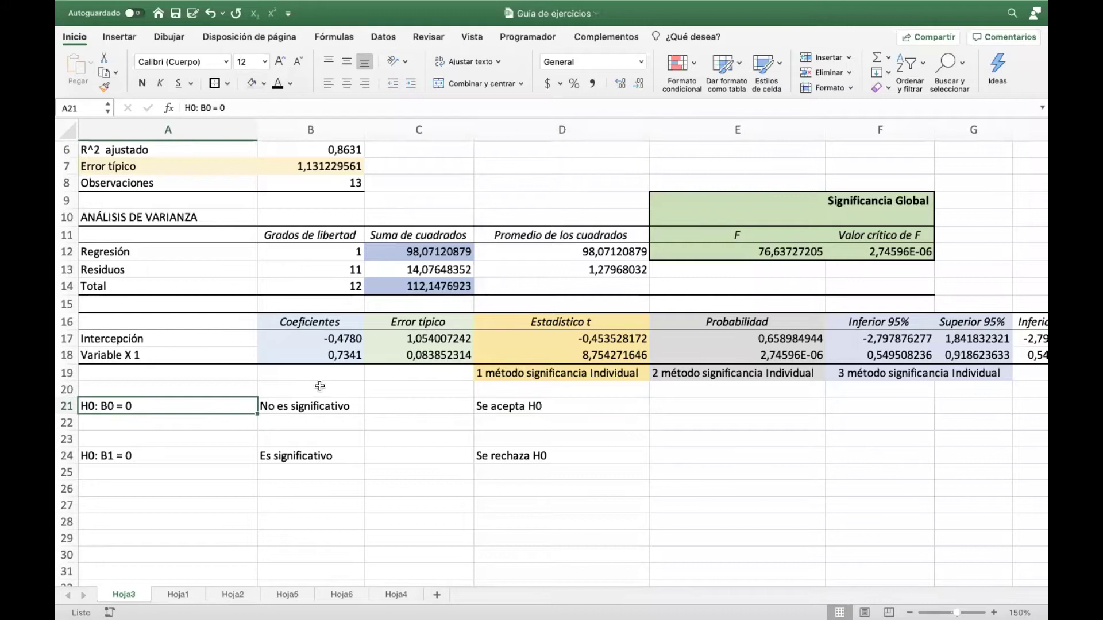
click(515, 457)
click(162, 460)
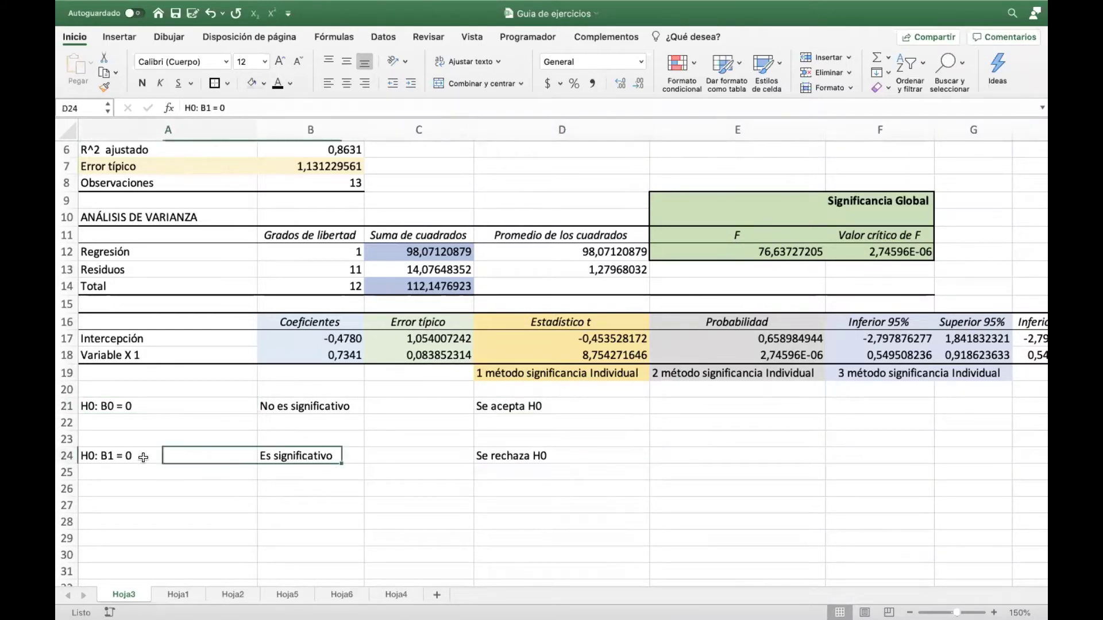
click(512, 453)
click(311, 455)
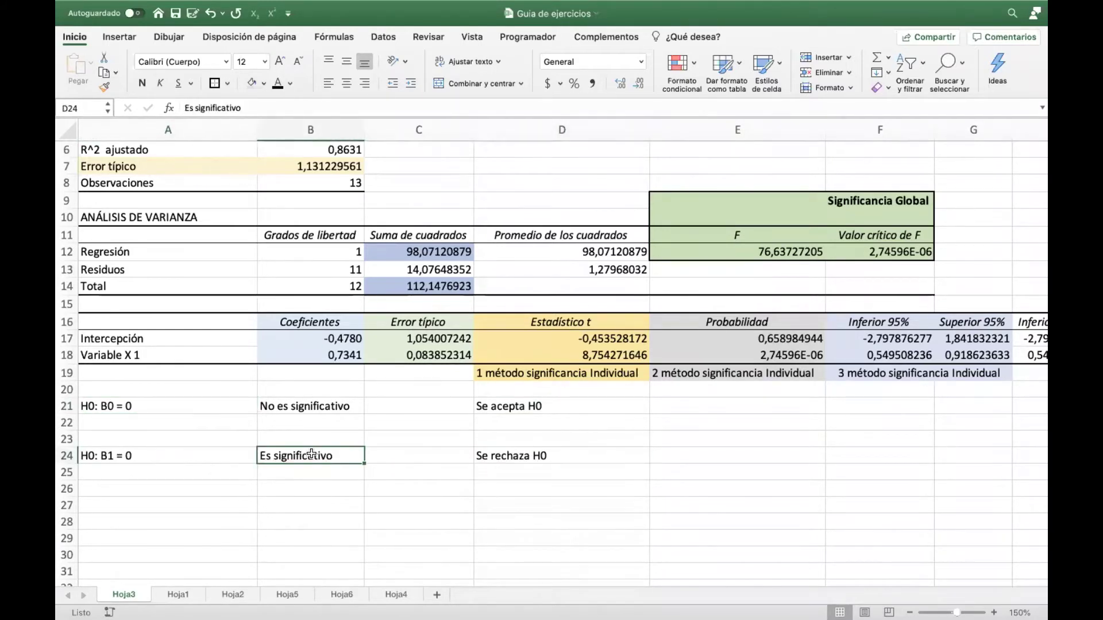
click(538, 406)
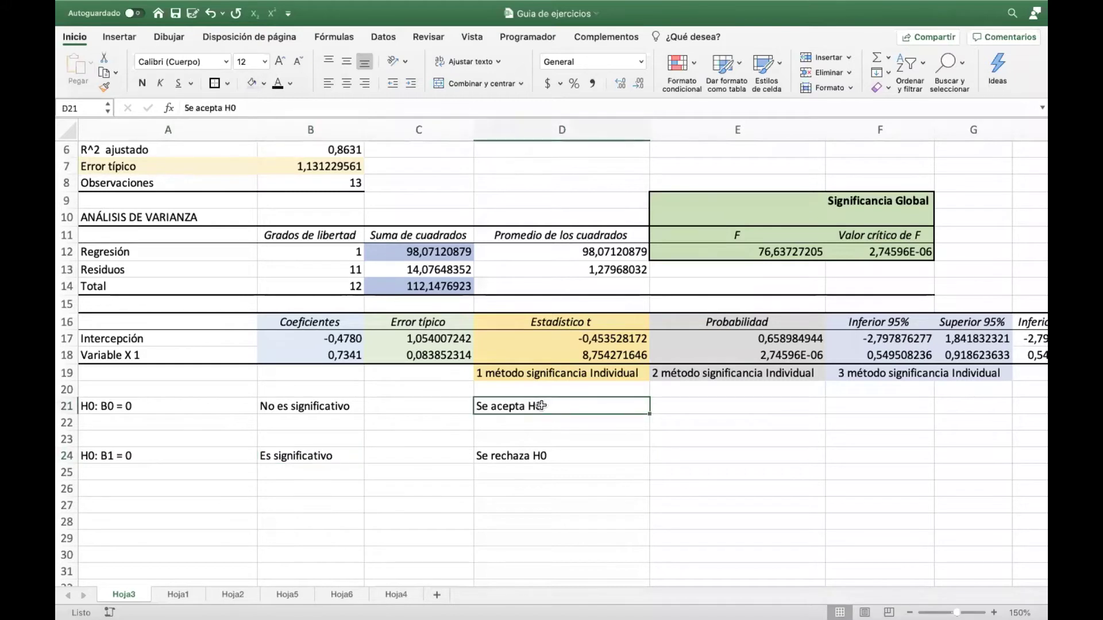
click(319, 405)
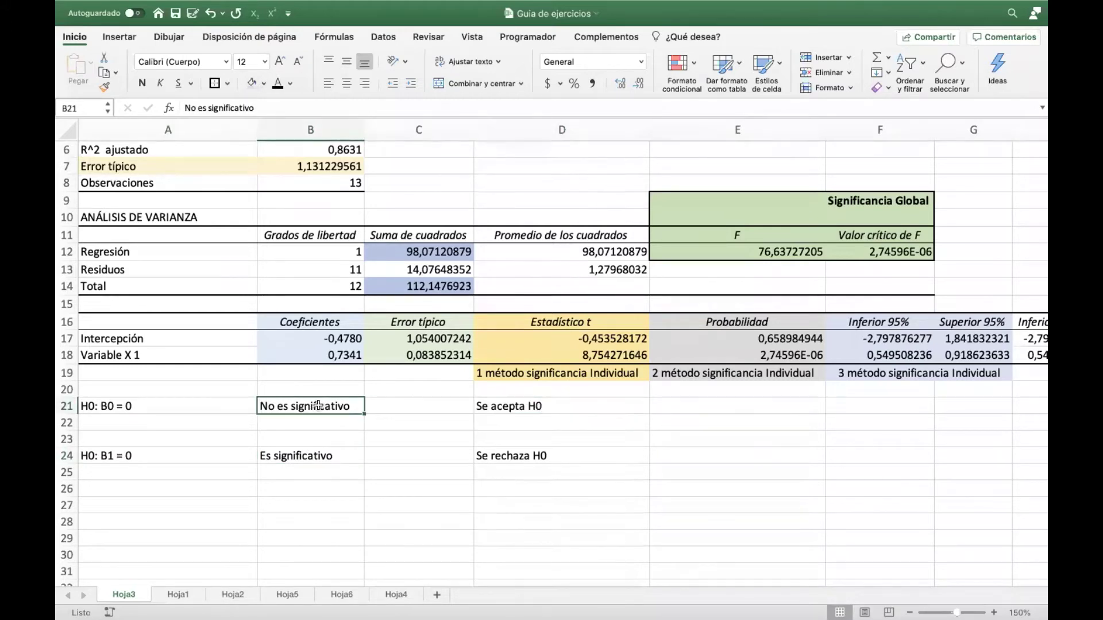
Examine the Estadístico t column of the first method together with the intercept's coefficient and standard error.
scroll(319, 405, right, 5)
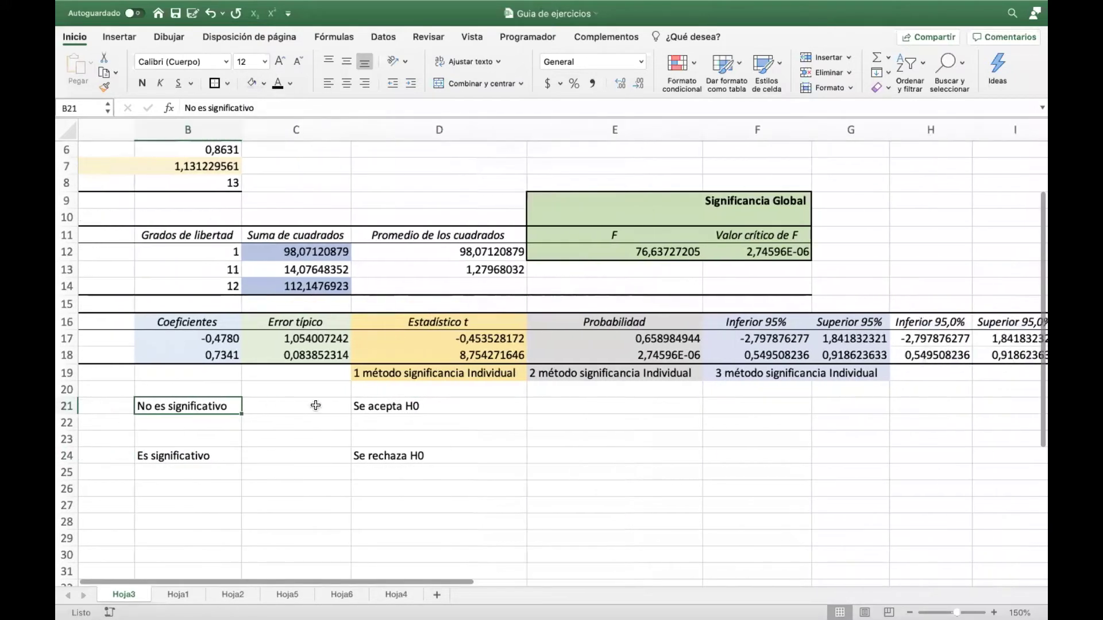
drag(265, 318, 265, 373)
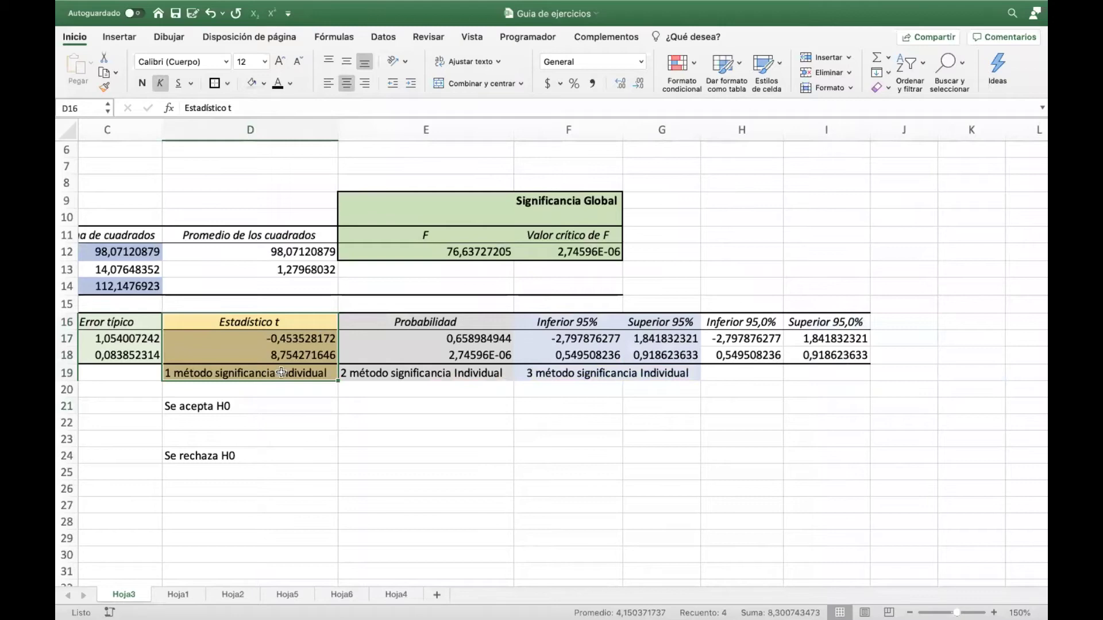
scroll(287, 368, left, 5)
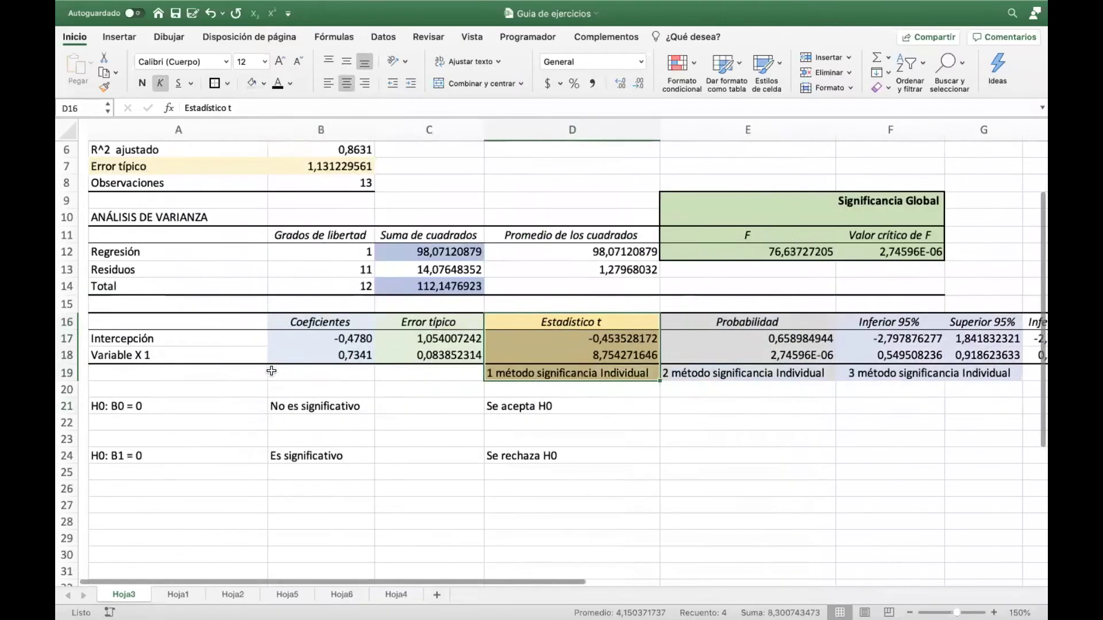
click(325, 339)
click(400, 338)
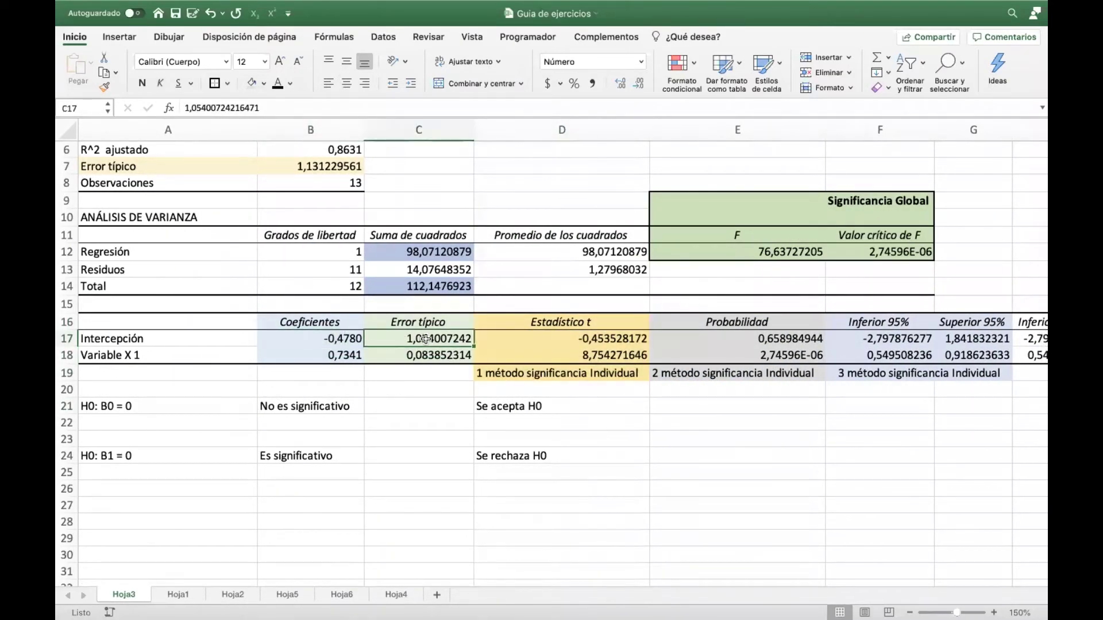
Calculate the intercept's t statistic in C27 by dividing its coefficient by its standard error with =B17/C17.
click(422, 507)
text(=)
click(340, 340)
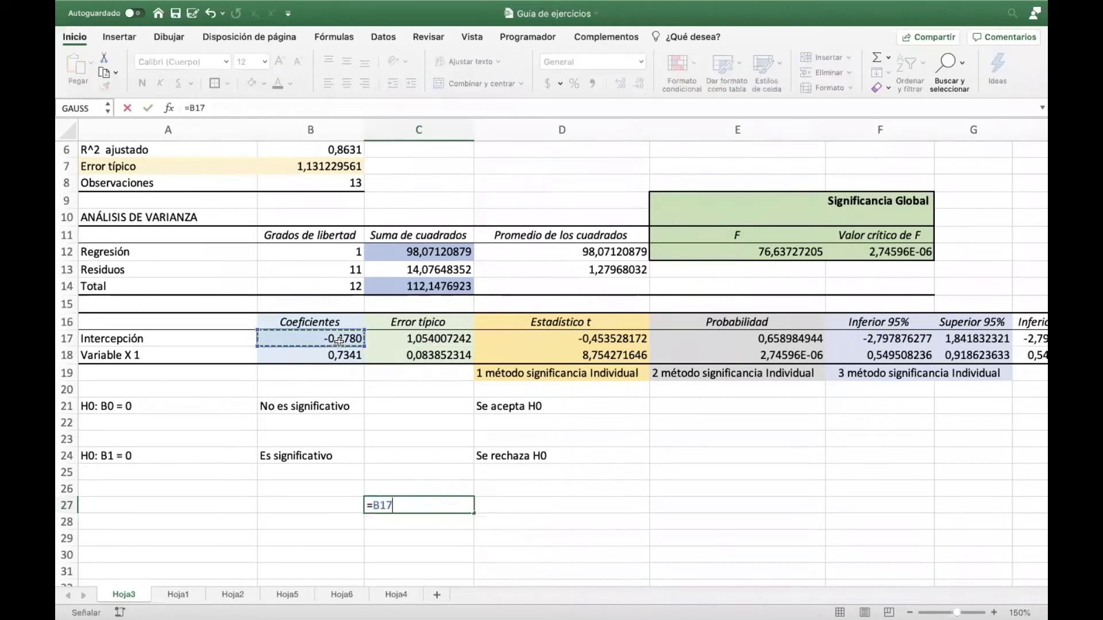
text(/)
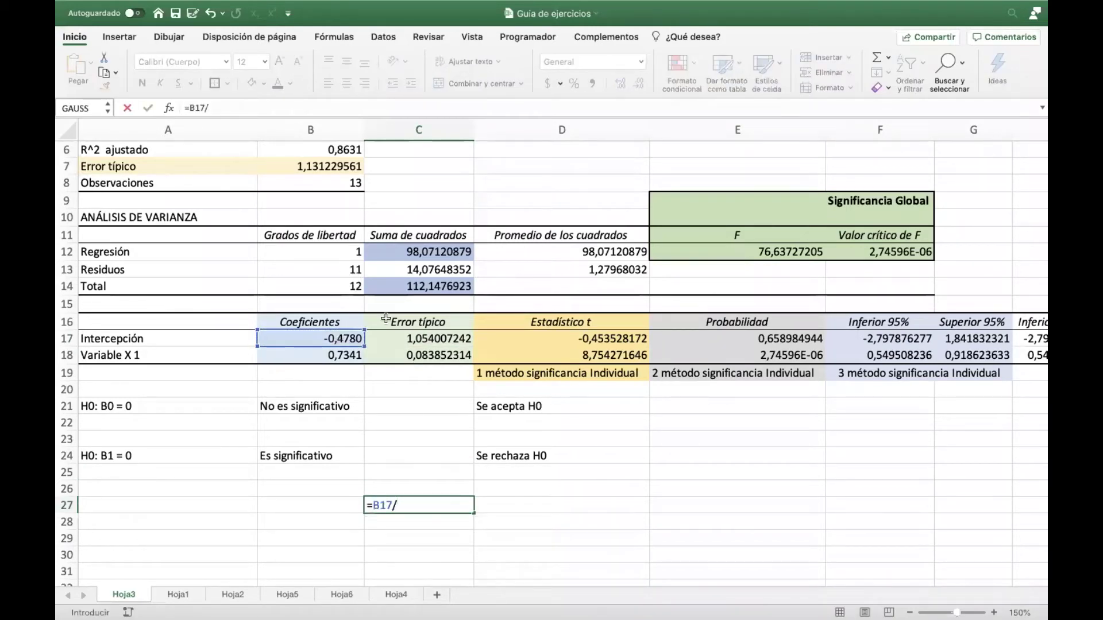
click(411, 341)
key(Return)
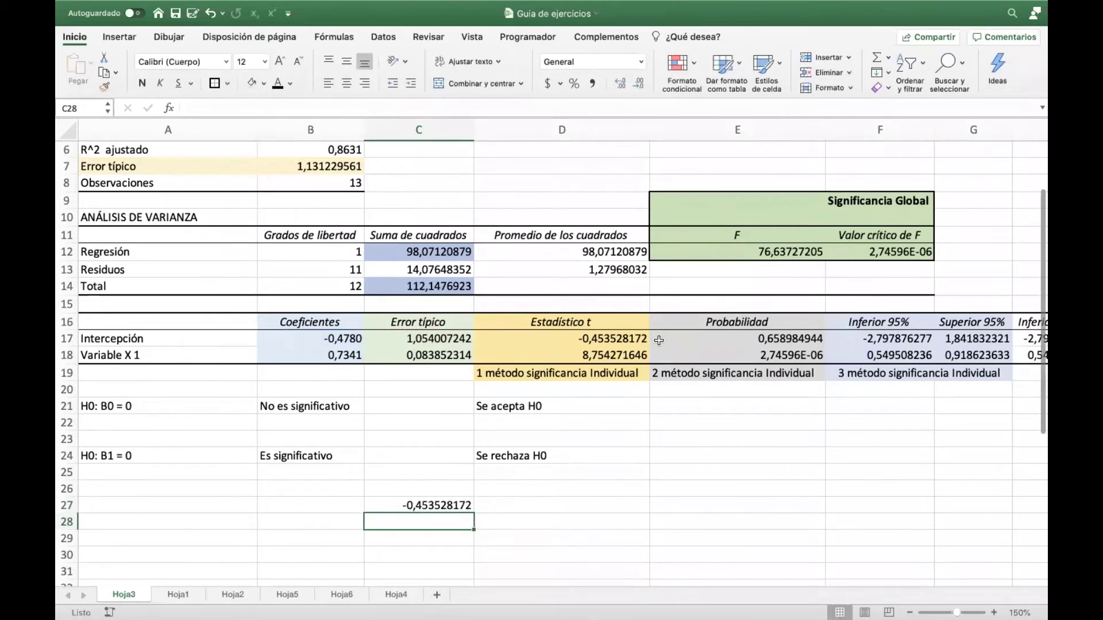
click(587, 342)
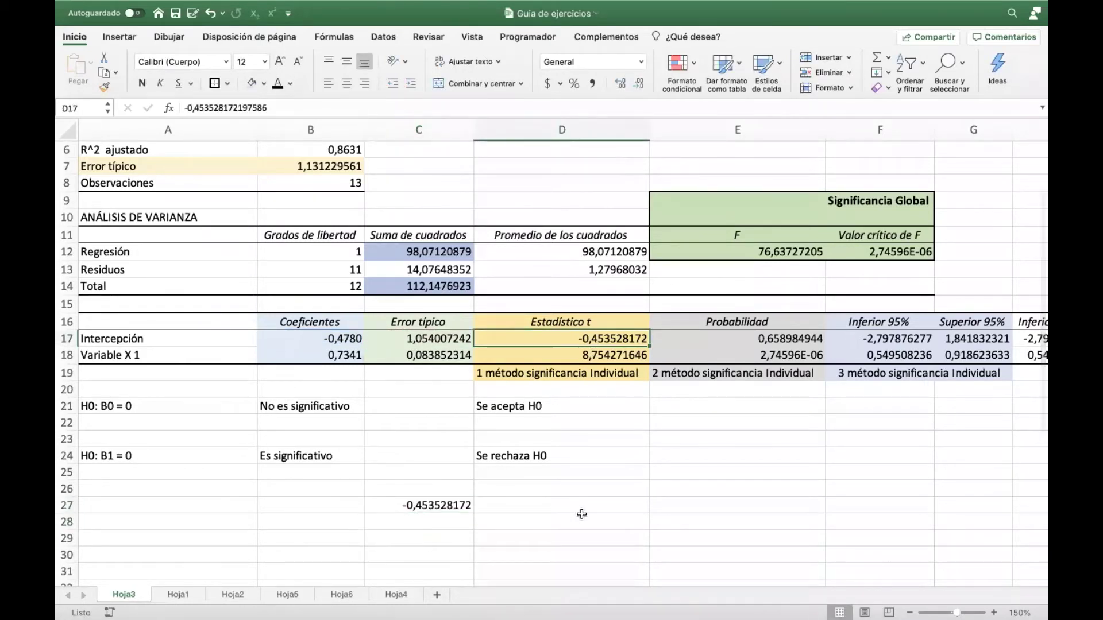
Calculate the Variable X 1 t statistic in C28 by dividing its coefficient by its standard error, B18/C18.
click(447, 522)
text(=)
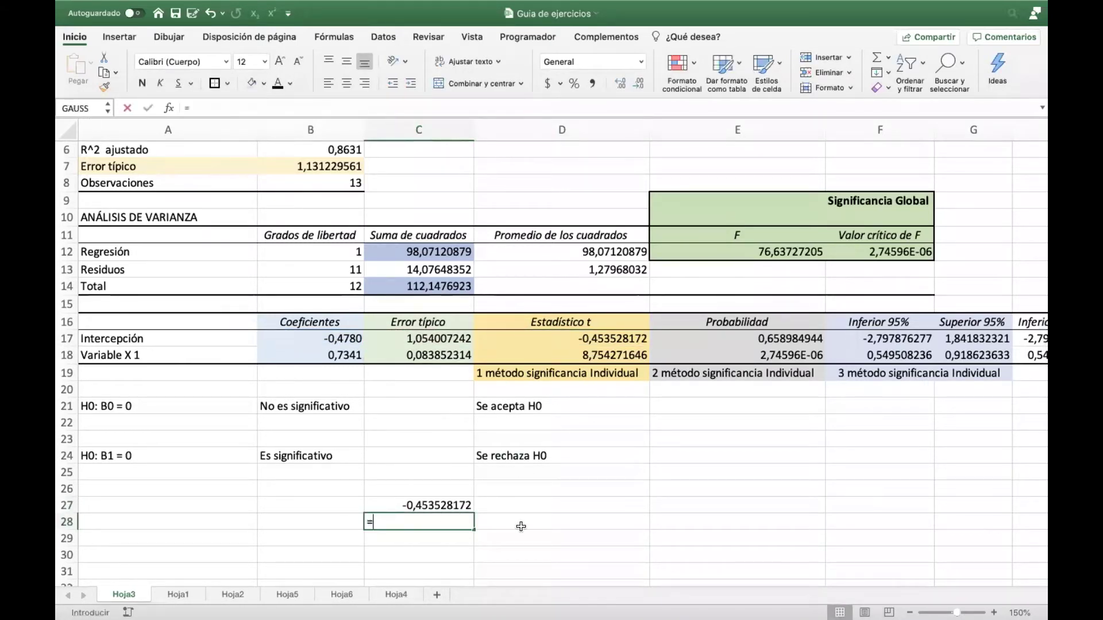
click(332, 357)
text(/)
click(392, 352)
key(Return)
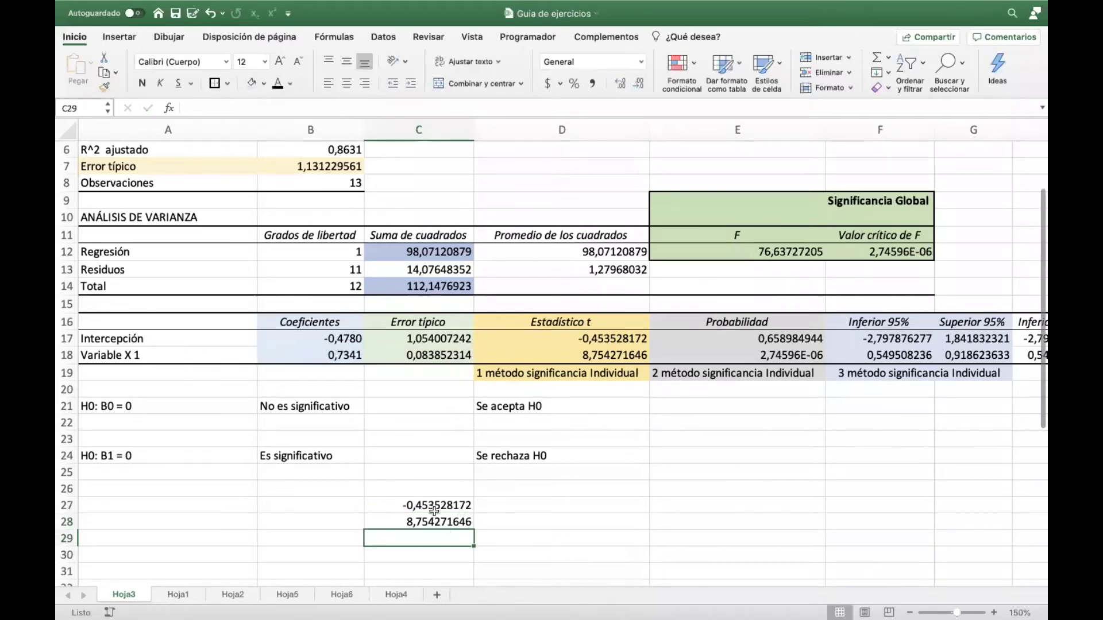
Compare the calculated ratios in C27:C28 with the Estadístico t column and examine the intercept's coefficient, standard error and probability.
drag(435, 507, 434, 521)
drag(598, 339, 598, 355)
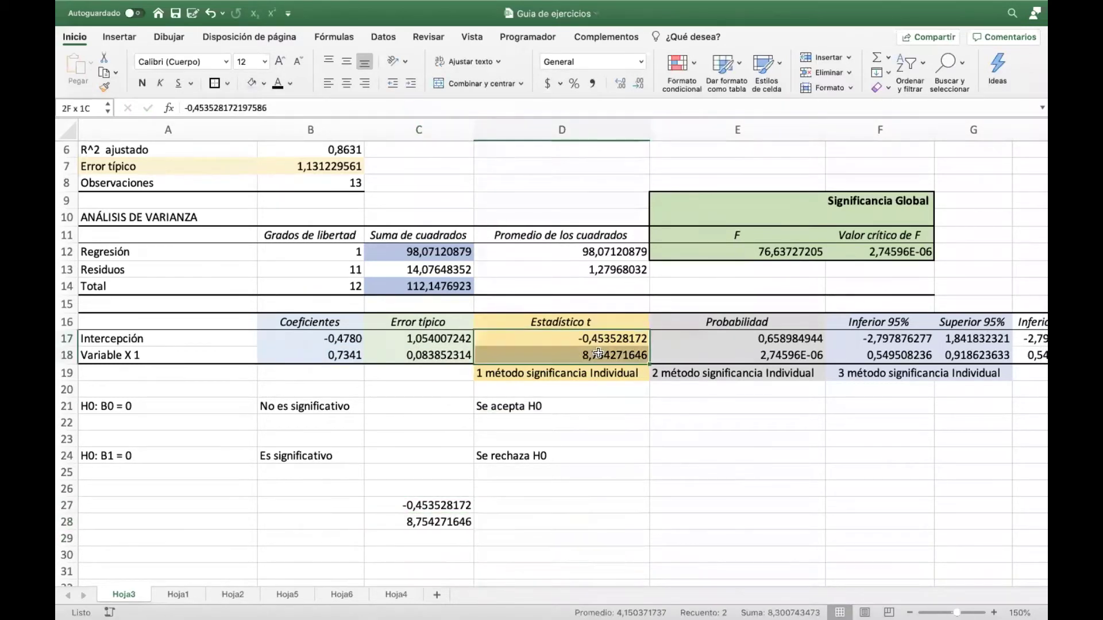
drag(440, 505, 440, 521)
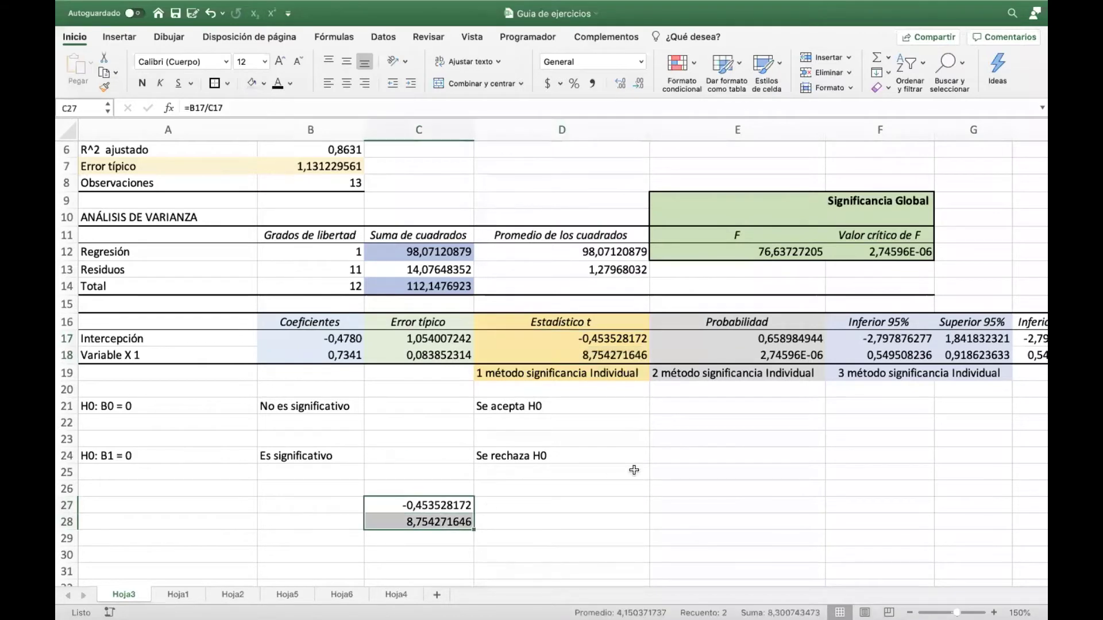
click(345, 339)
click(412, 339)
scroll(615, 484, right, 3)
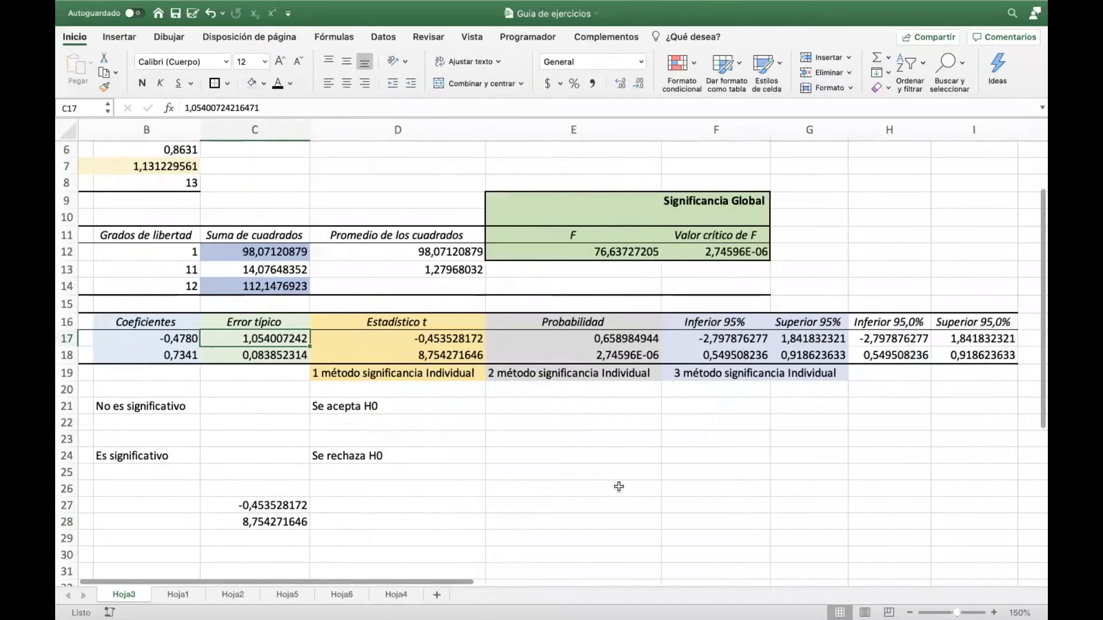
click(581, 339)
scroll(573, 396, left, 3)
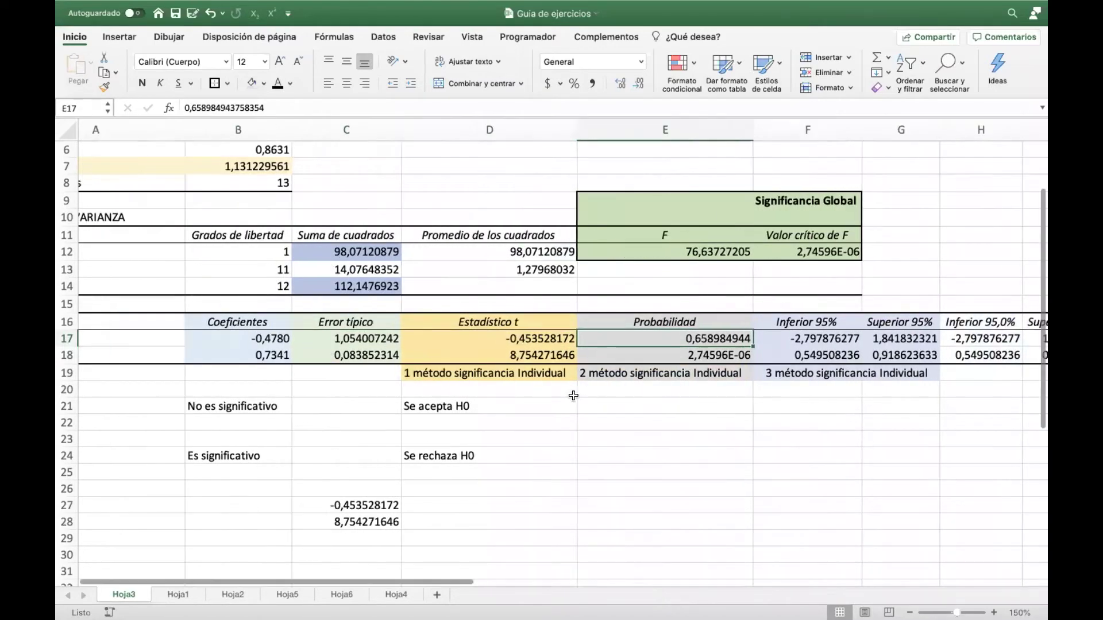
scroll(572, 395, right, 3)
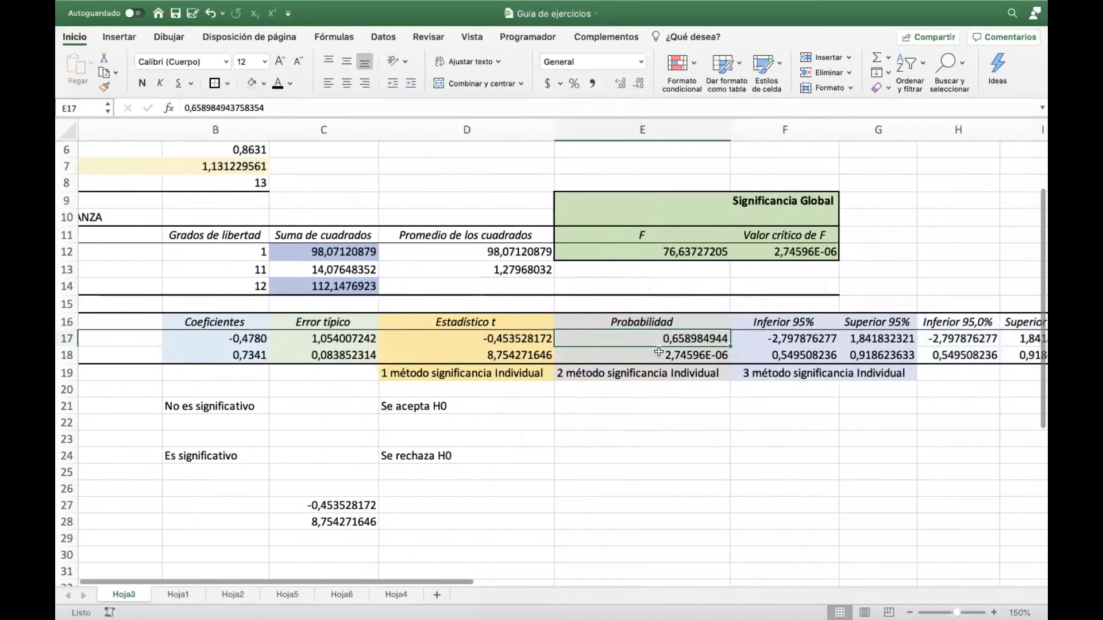
scroll(635, 386, left, 3)
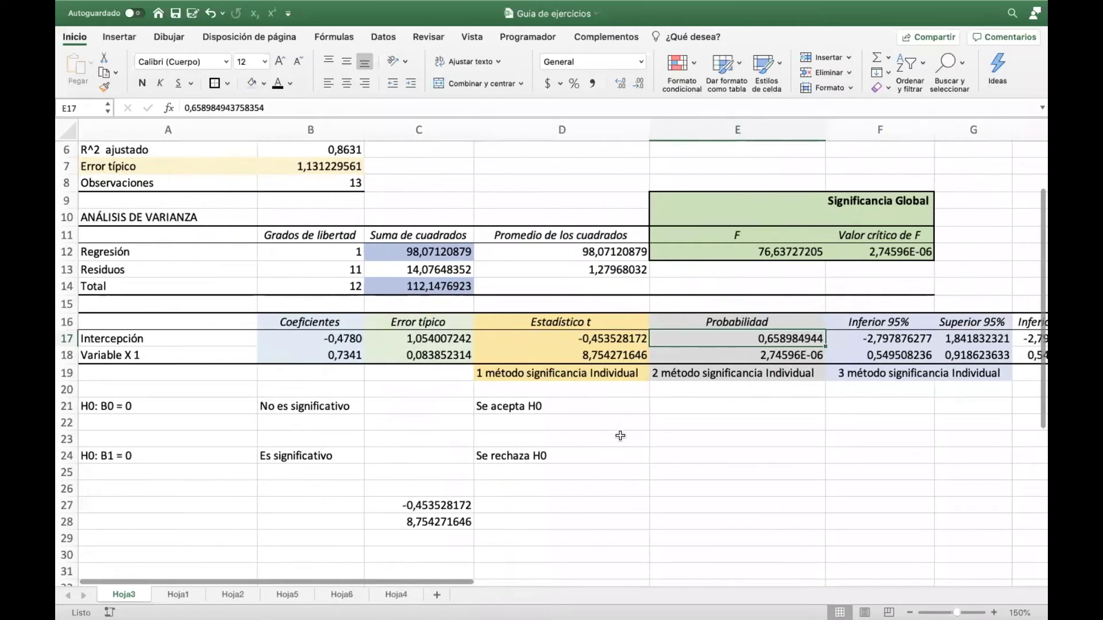
Insert a blank row above the H0: B0 = 0 hypothesis in row 21.
click(568, 408)
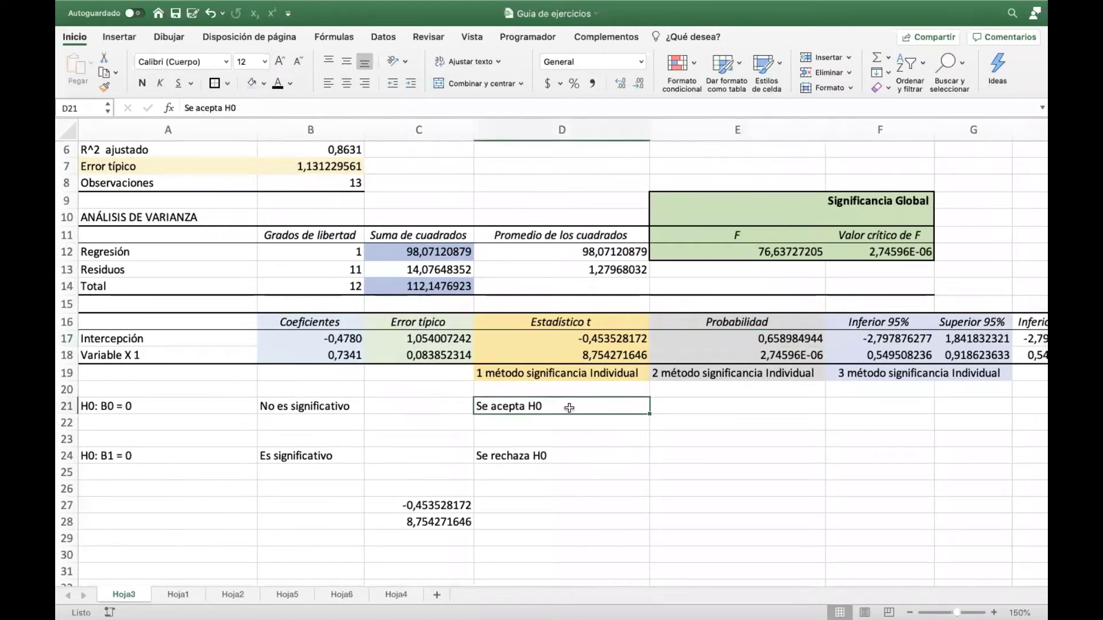
click(66, 406)
right_click(67, 406)
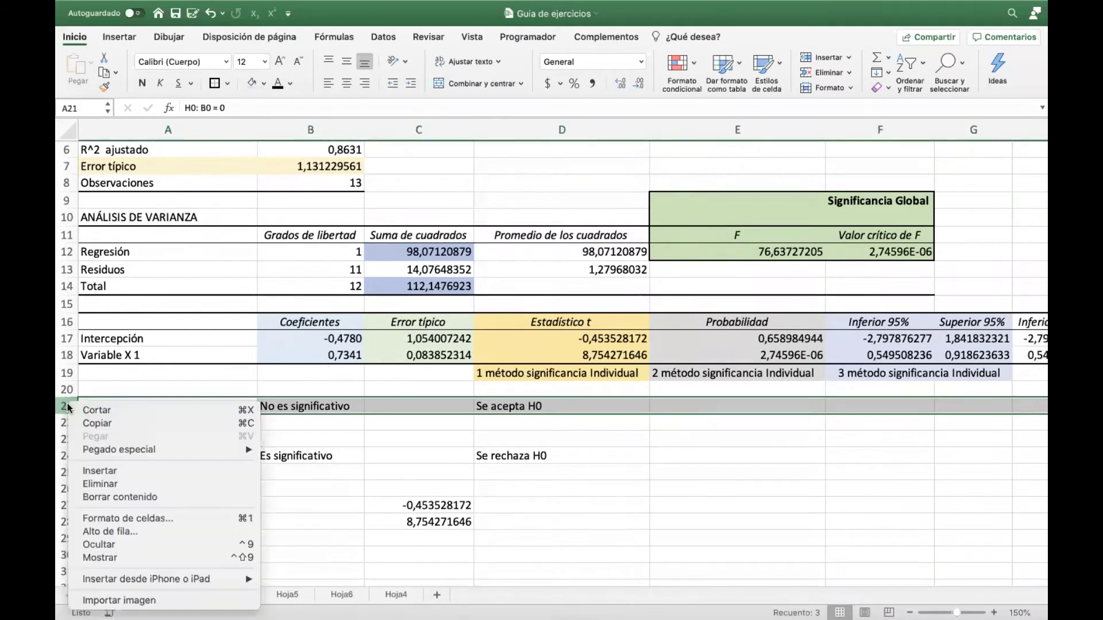
click(125, 475)
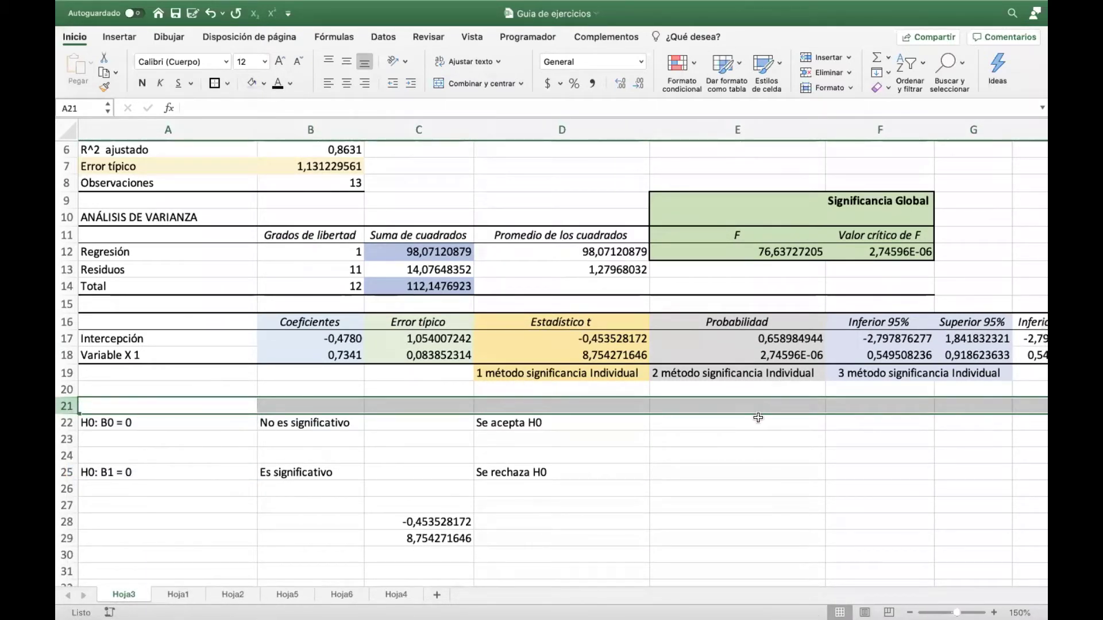
Enter the decision rule "t>2: Se rechaza H0" in D20 under the first individual significance method.
click(517, 389)
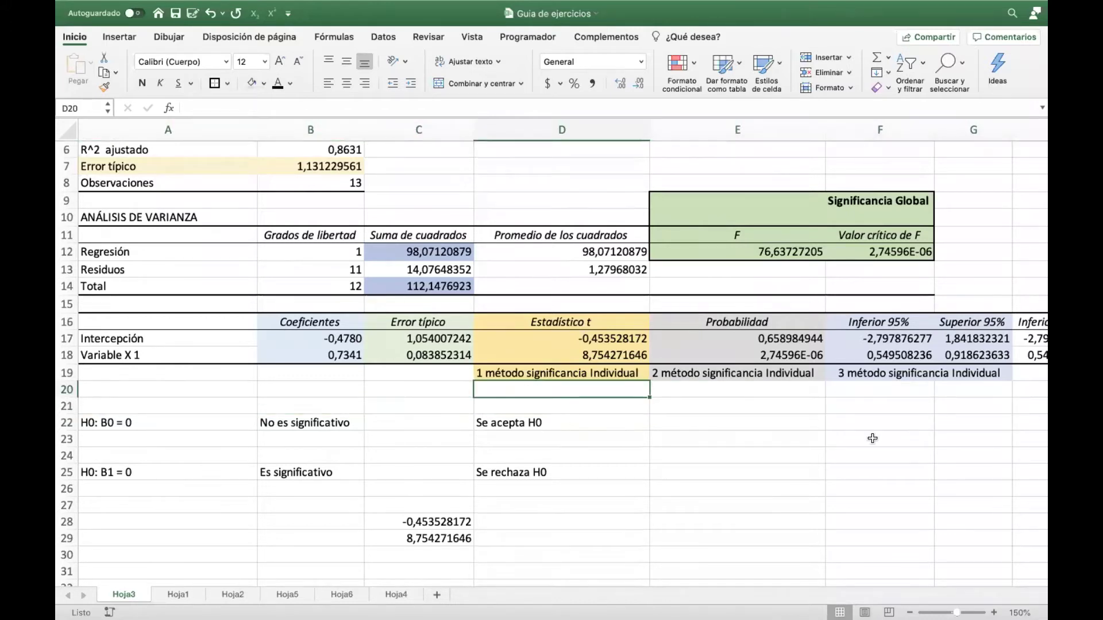
key(F2)
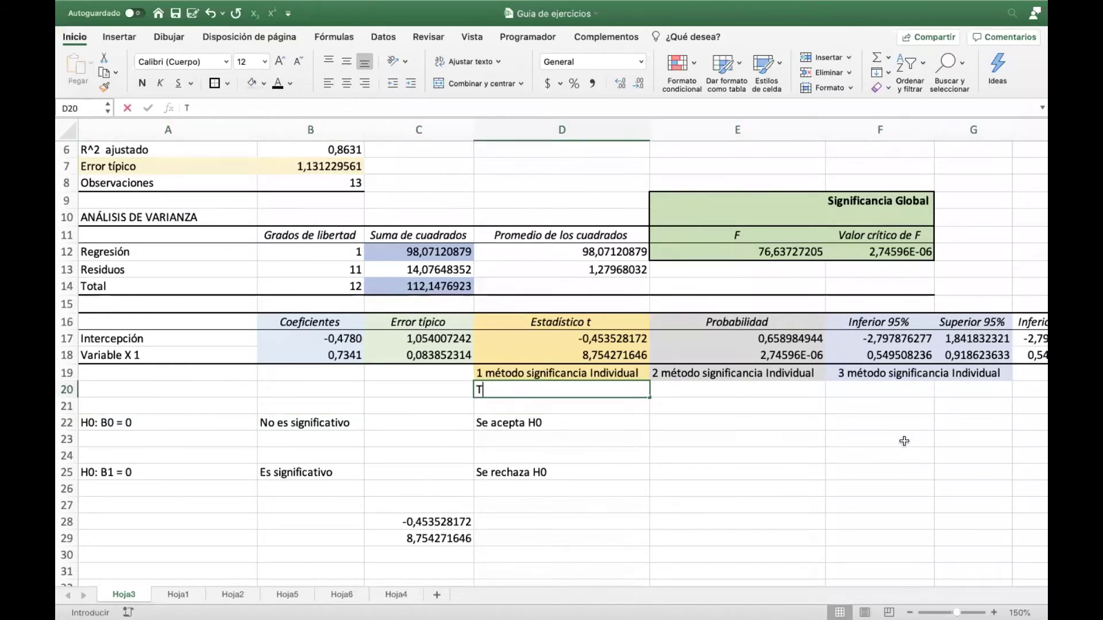
text(t)
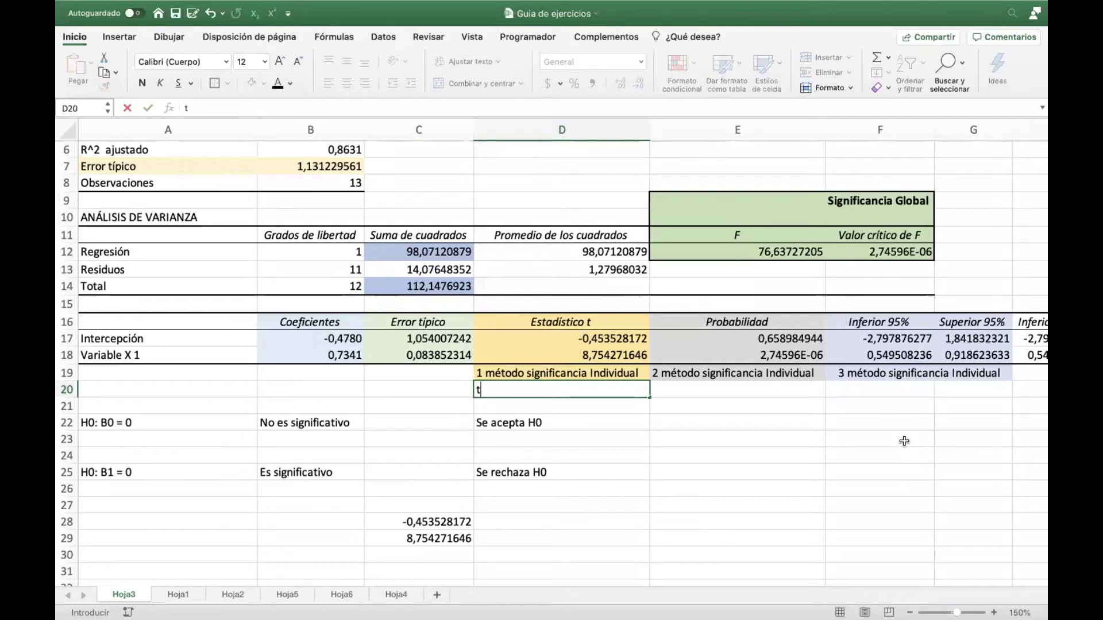
text(>)
text(2:)
text( Se s)
text(rechaza H)
text(0)
key(Tab)
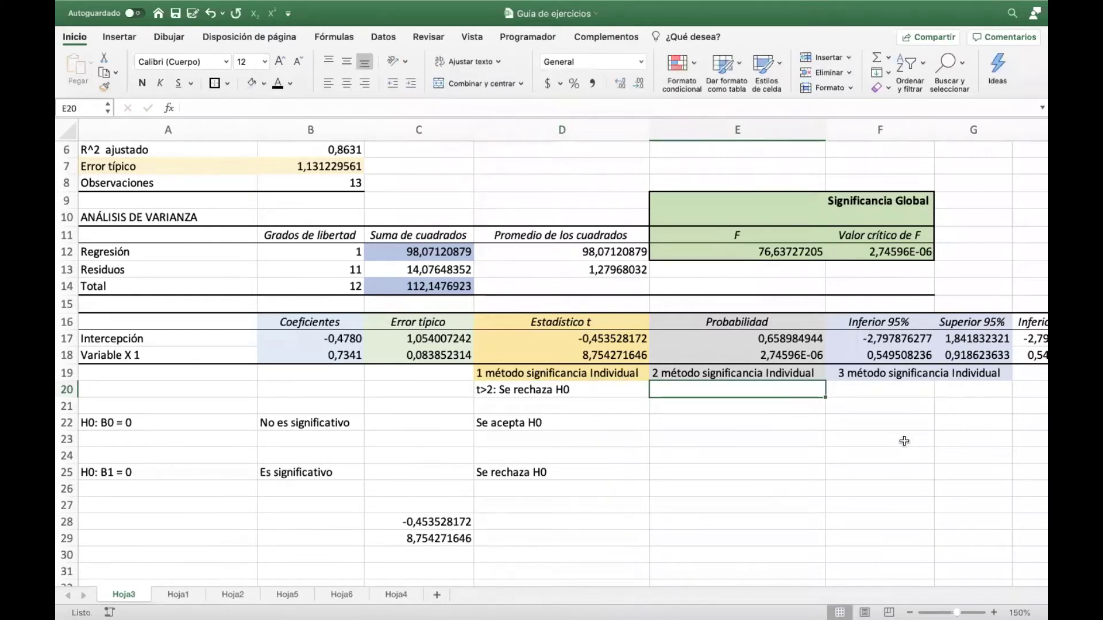
Enter the decision rule "p<0,05 Se rechaza H0" in E20 under the second individual significance method.
text(p)
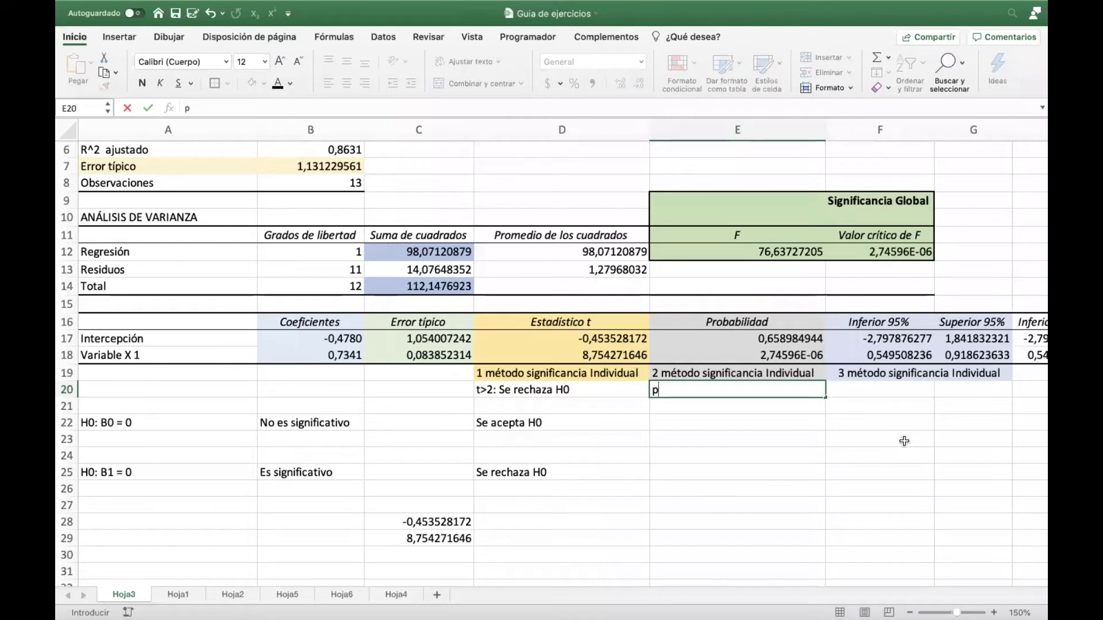
text(<)
key(BackSpace)
text(<0,05 Se rechaza)
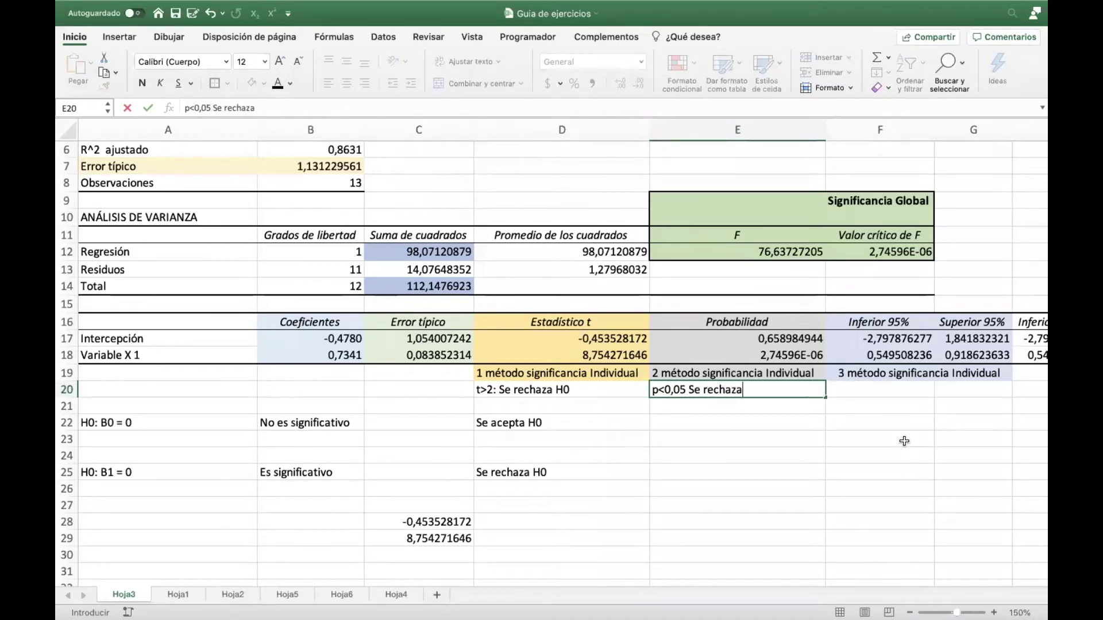
text( H0)
click(772, 454)
click(693, 390)
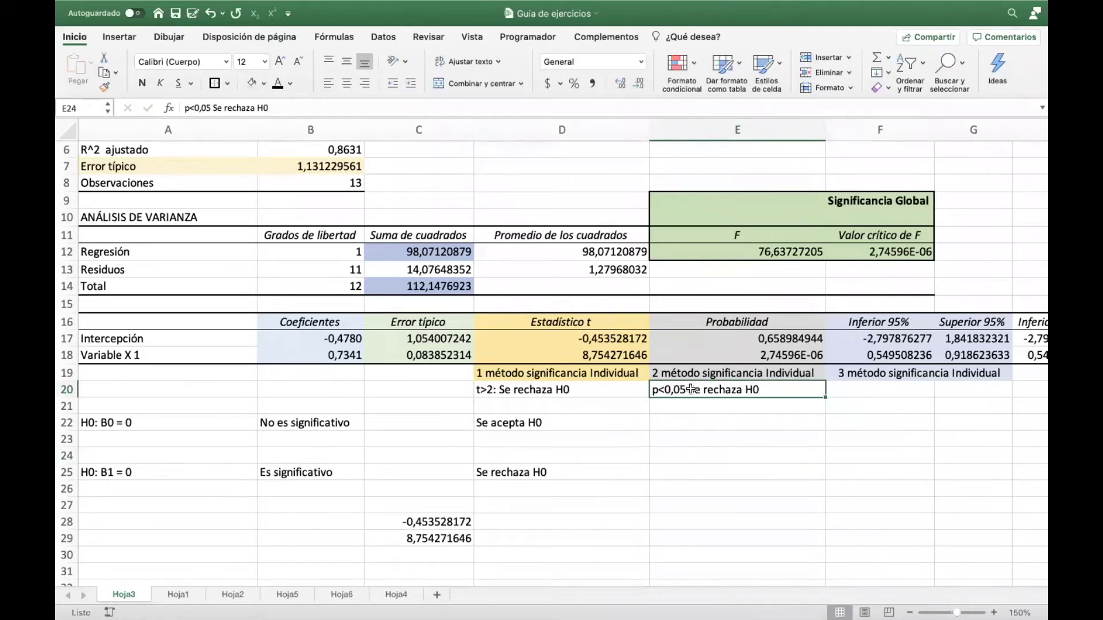
Make the t decision rule in D20 bold and center it in its cell.
click(549, 388)
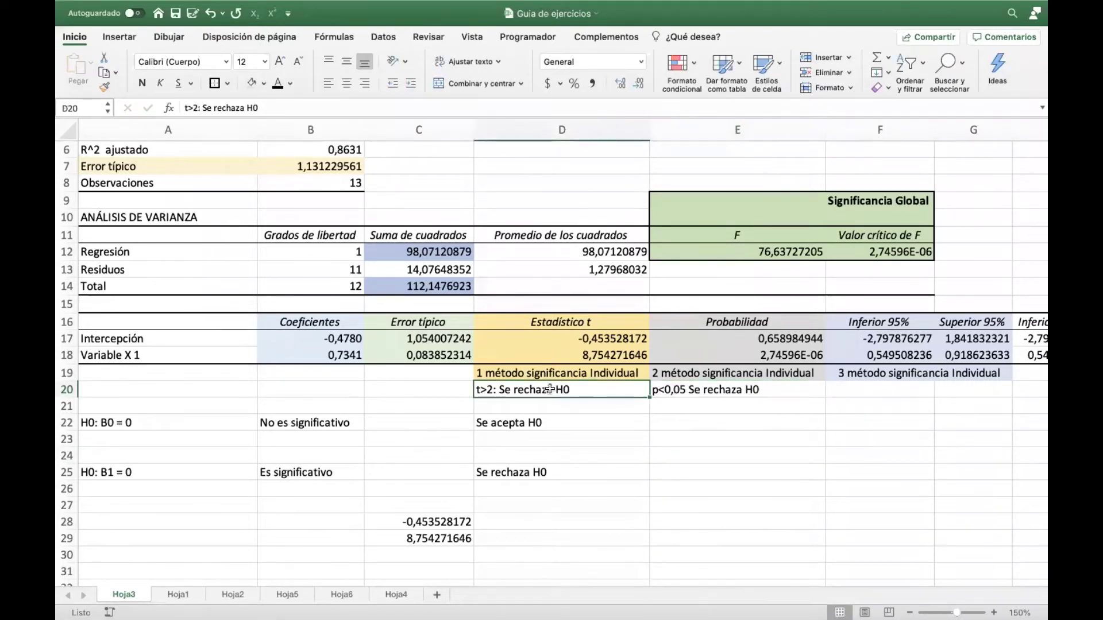
click(143, 84)
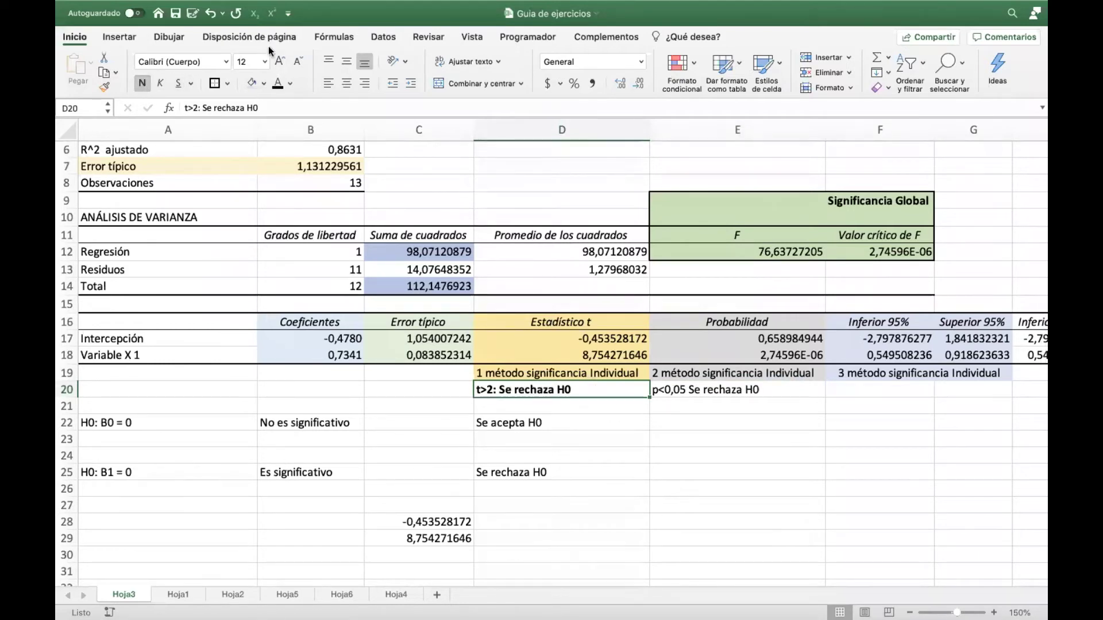
click(345, 84)
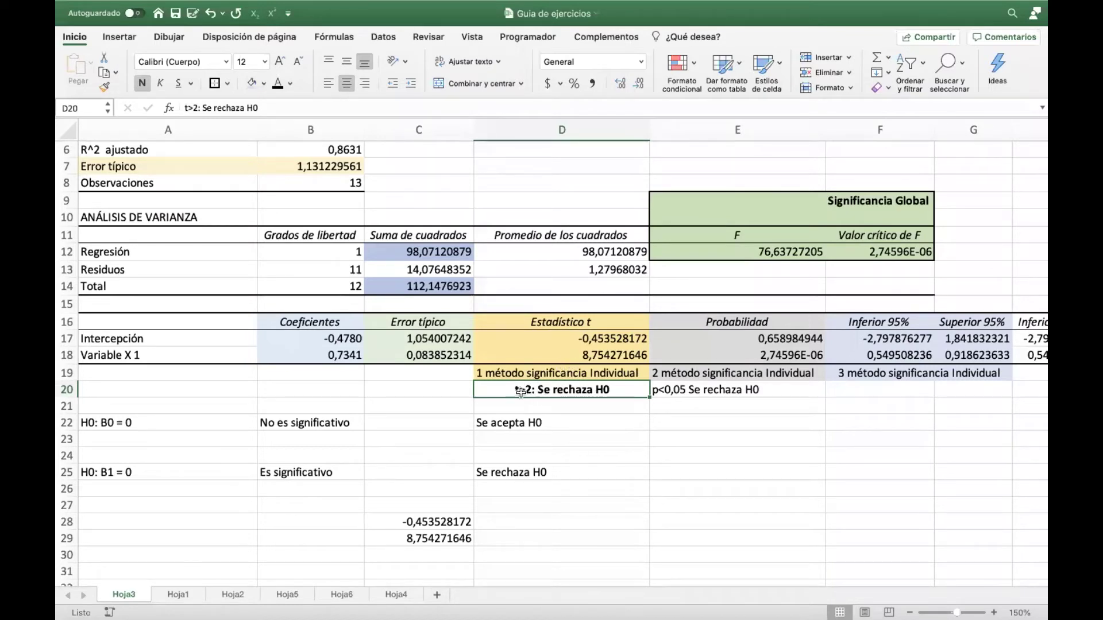
Check the t statistics of the intercept and Variable X 1 against their decisions in D22 and D25.
key(Up)
key(Up)
key(Up)
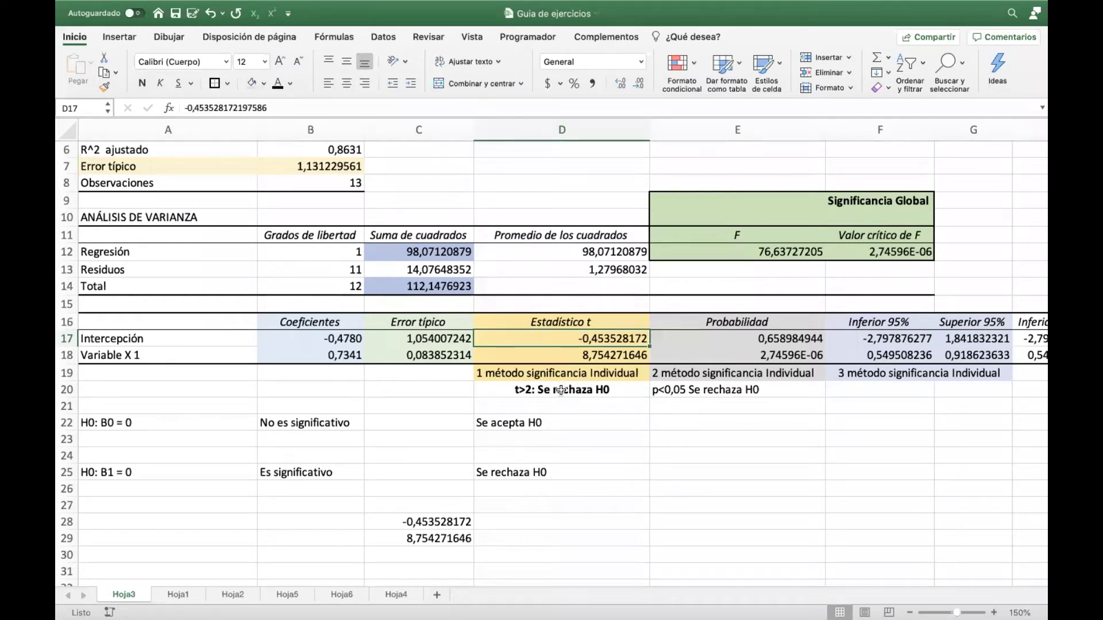
click(534, 426)
click(581, 355)
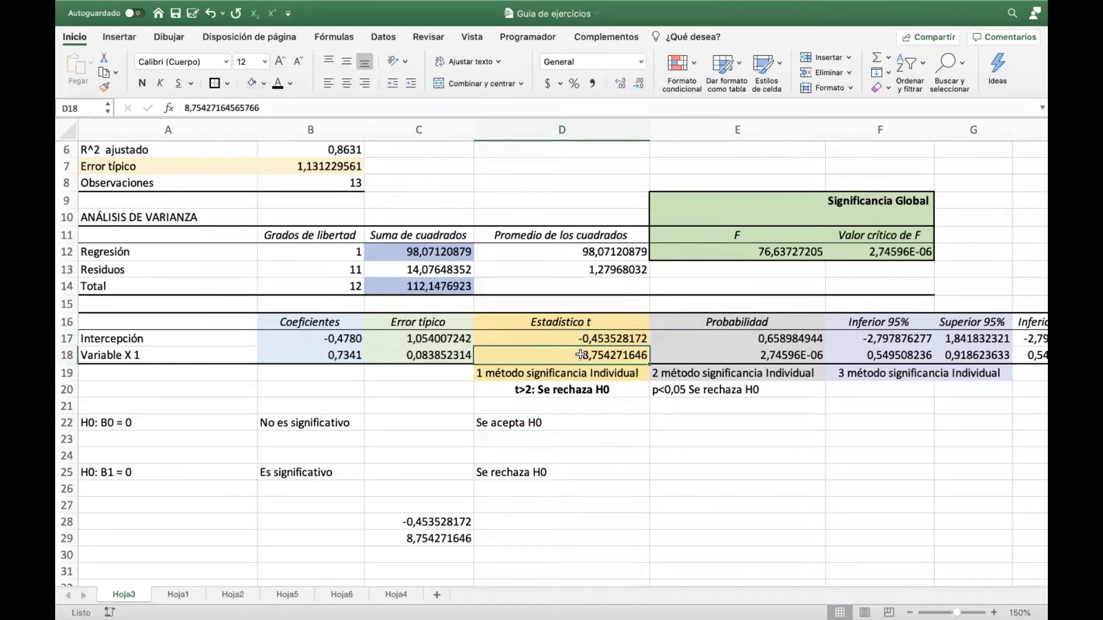
click(528, 474)
Center the p-value decision rule in E20 and make it bold.
click(727, 390)
click(343, 83)
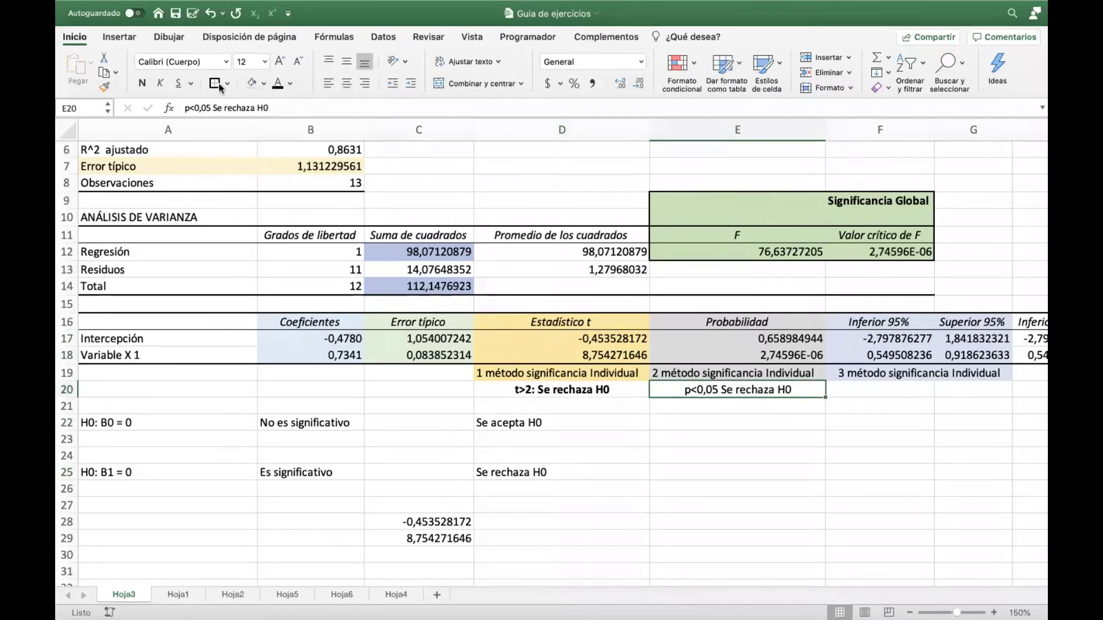
click(142, 83)
click(721, 444)
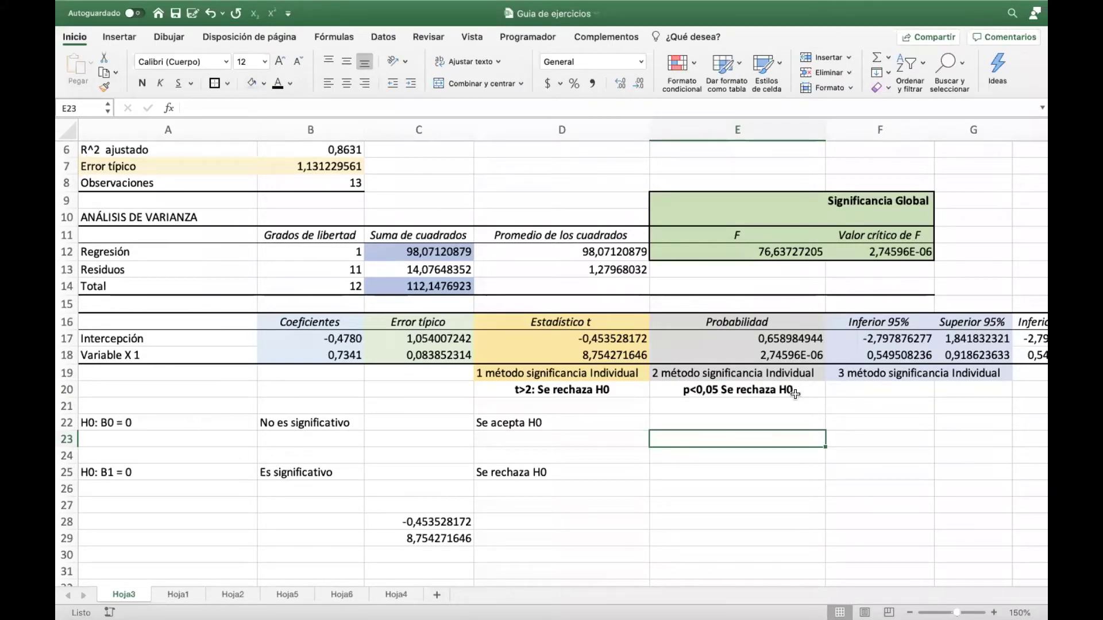
Fill the intercept decision from D22 into E22 and correct its text to "Se acepta H0".
click(748, 424)
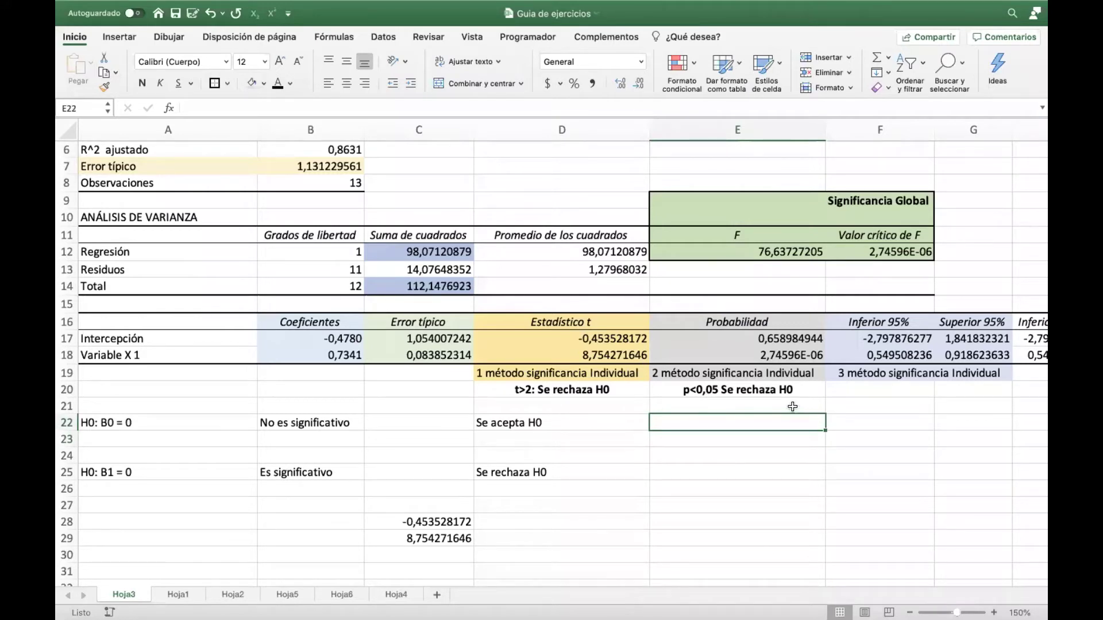
click(762, 393)
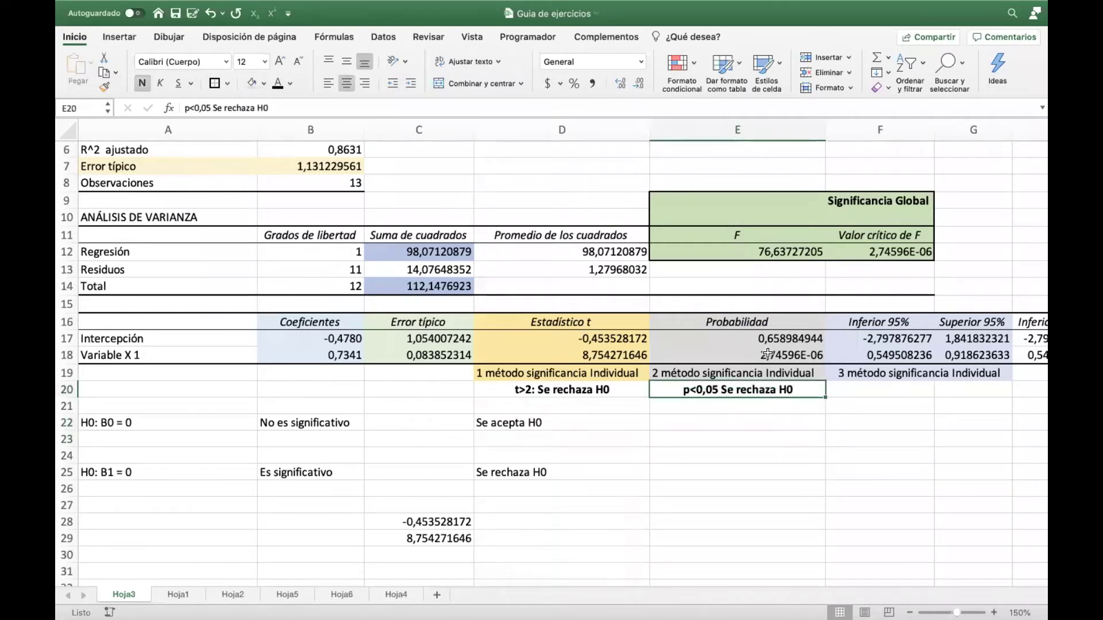
click(719, 425)
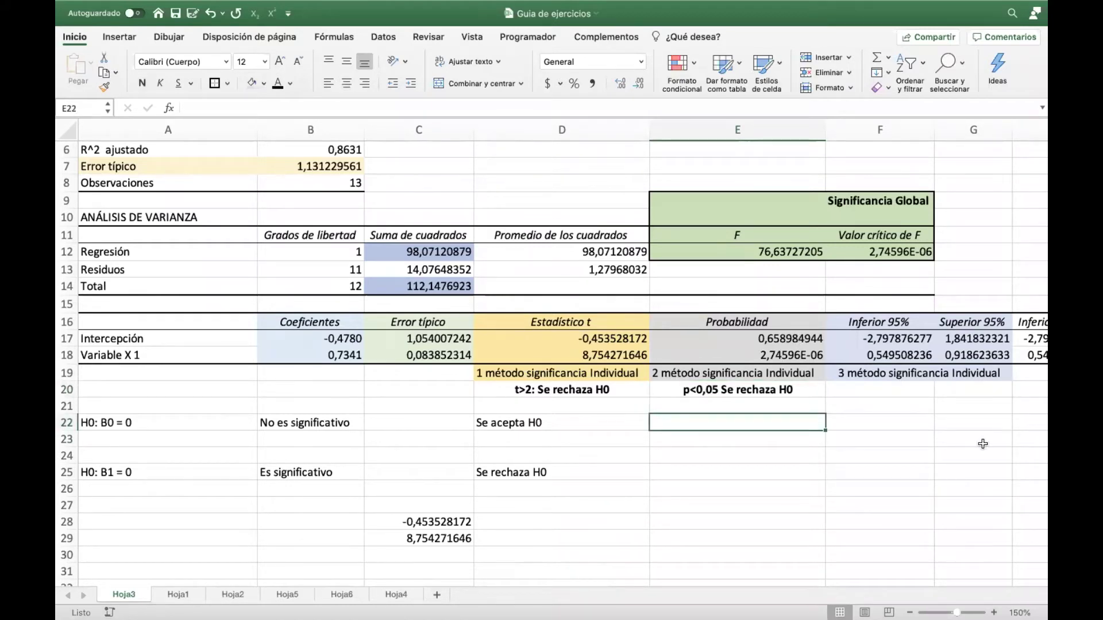
click(618, 421)
drag(649, 430, 744, 439)
double_click(777, 430)
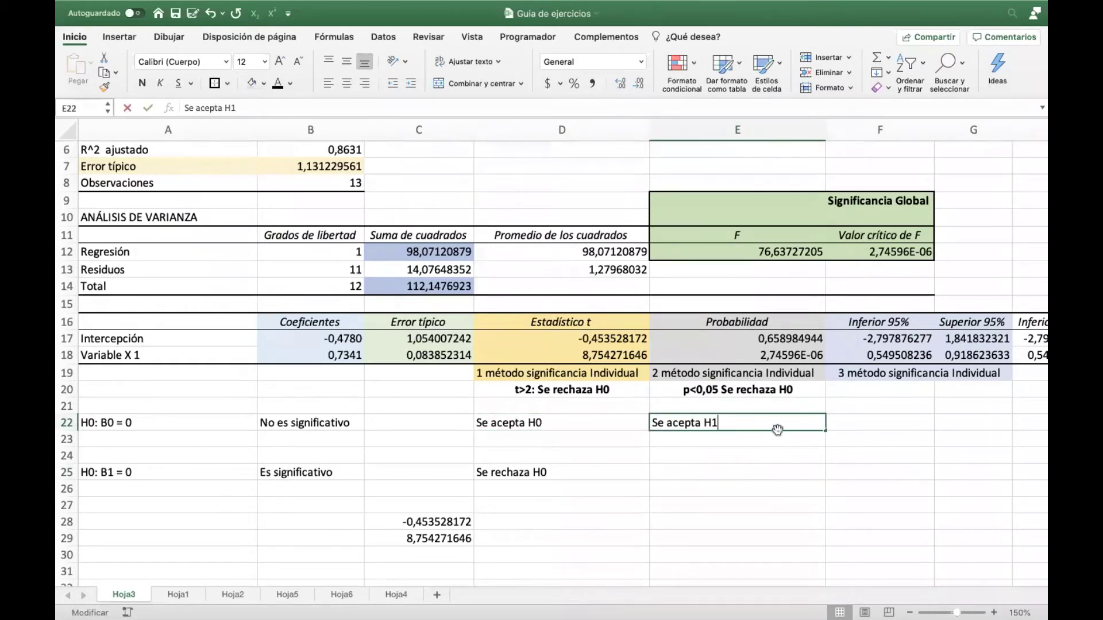
key(BackSpace)
text(0)
key(Return)
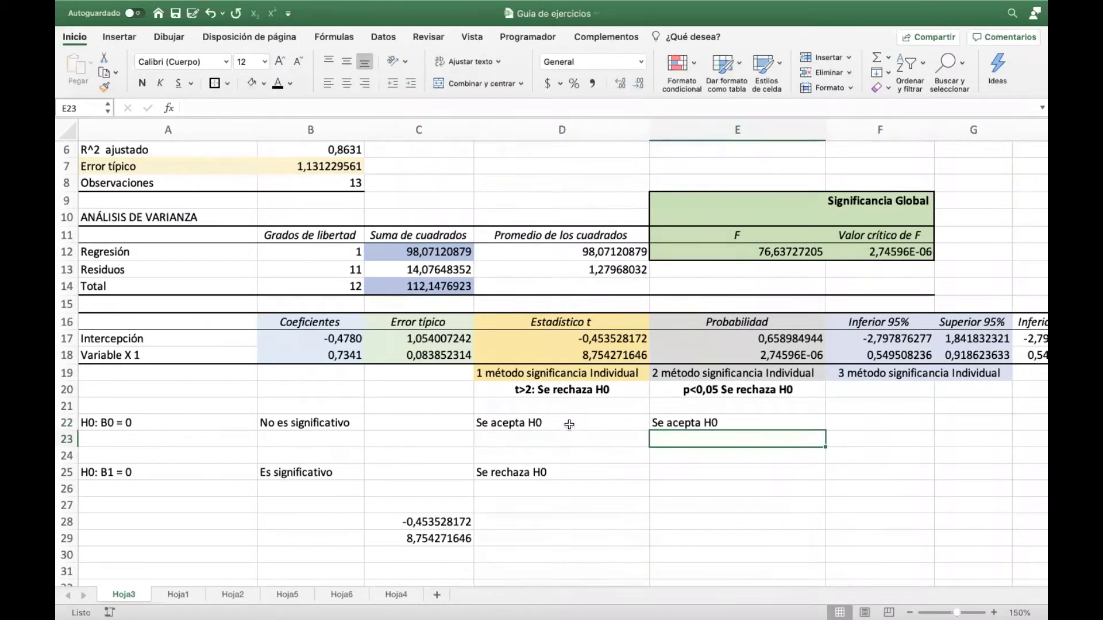
Compare the decisions of the first and second methods for H0: B0 = 0 in D22:E22.
drag(568, 424, 718, 422)
click(715, 422)
drag(579, 423, 726, 421)
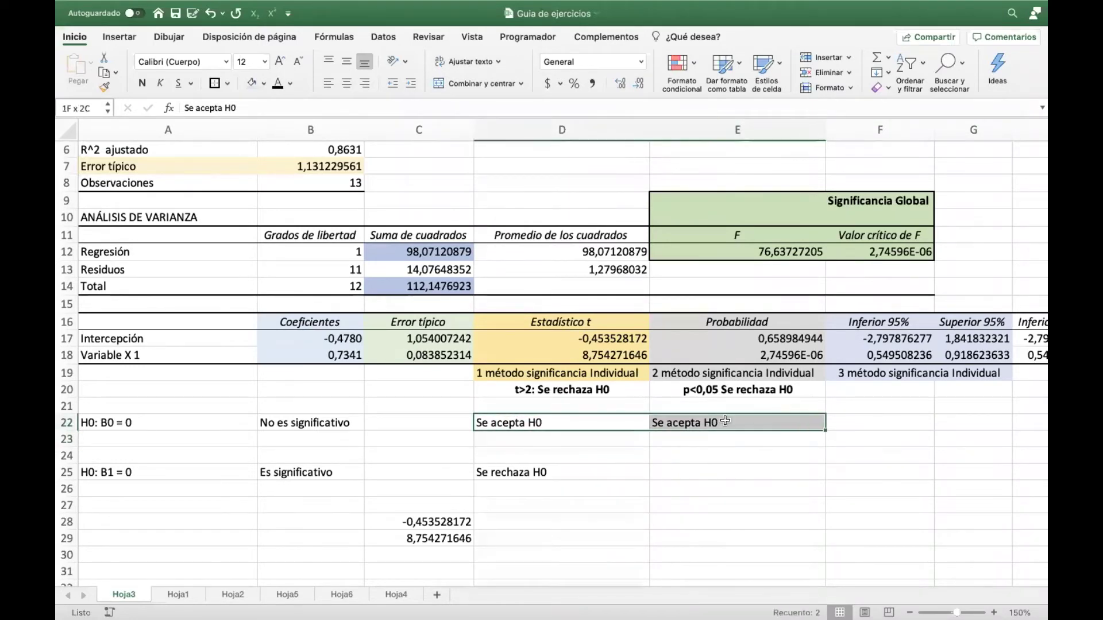
Compare the t statistic and p-value methods in columns D and E, including their decision rules in row 20 and intercept decisions in row 22.
click(721, 462)
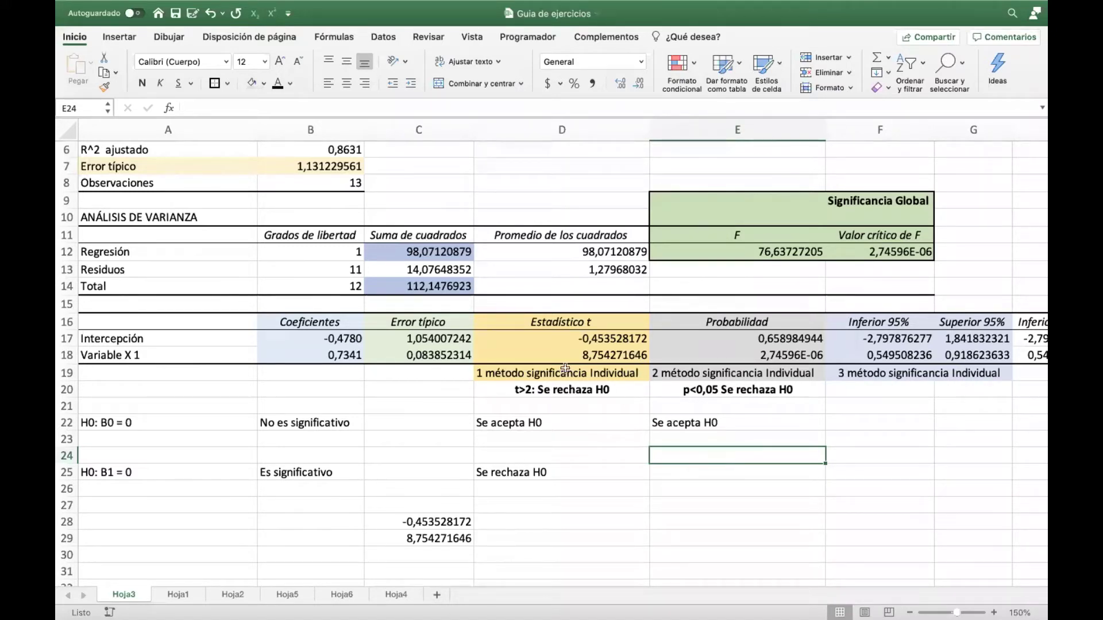
drag(558, 321, 559, 419)
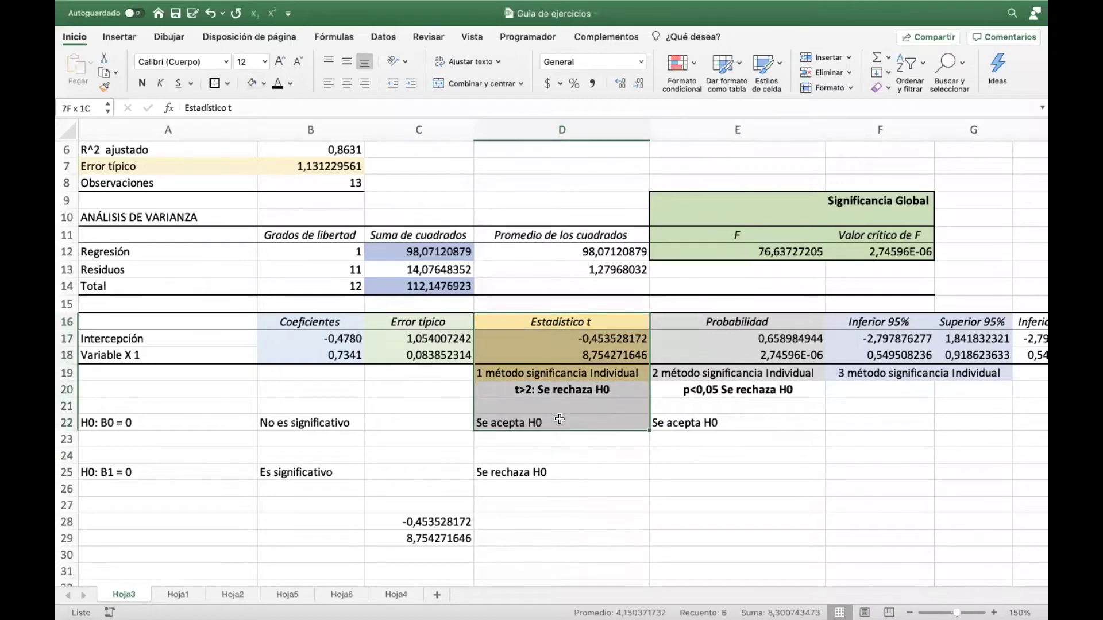
drag(733, 320, 733, 424)
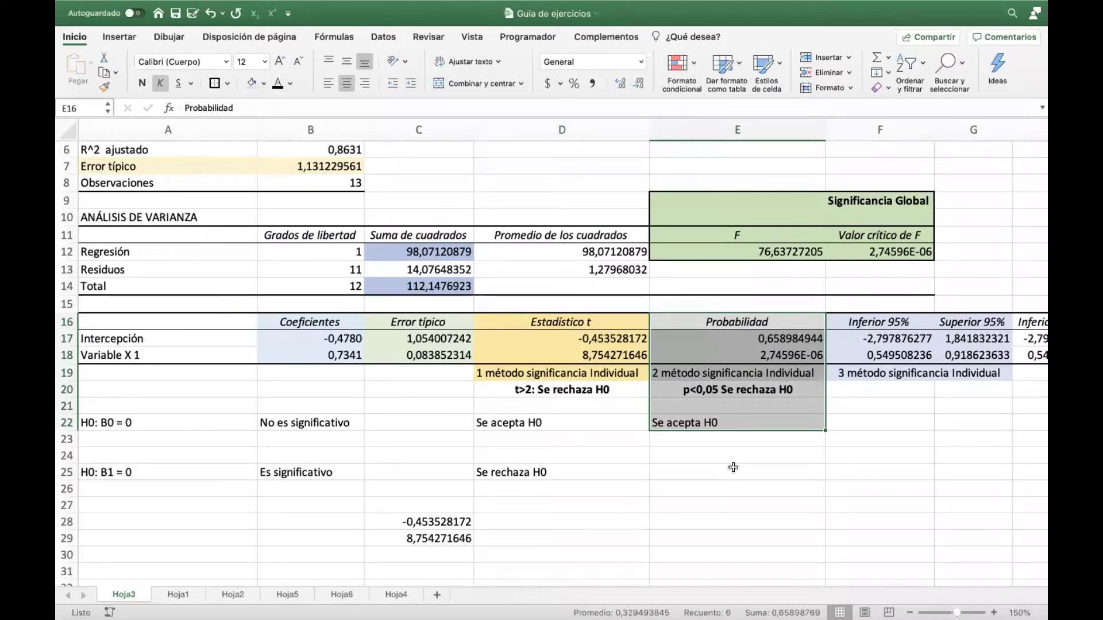
scroll(733, 467, right, 3)
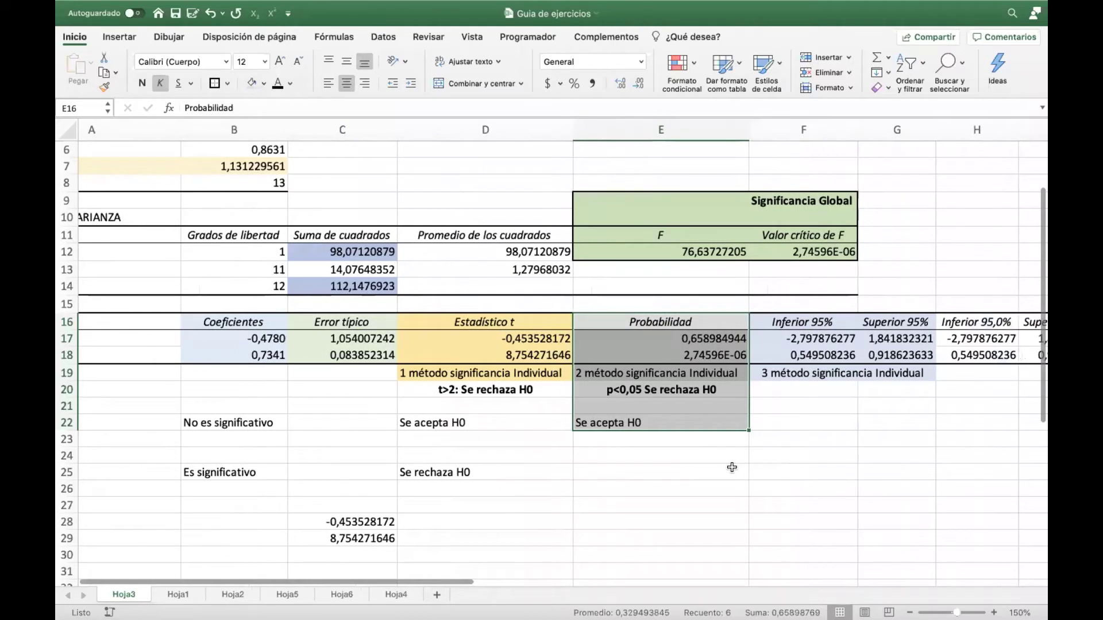
click(732, 467)
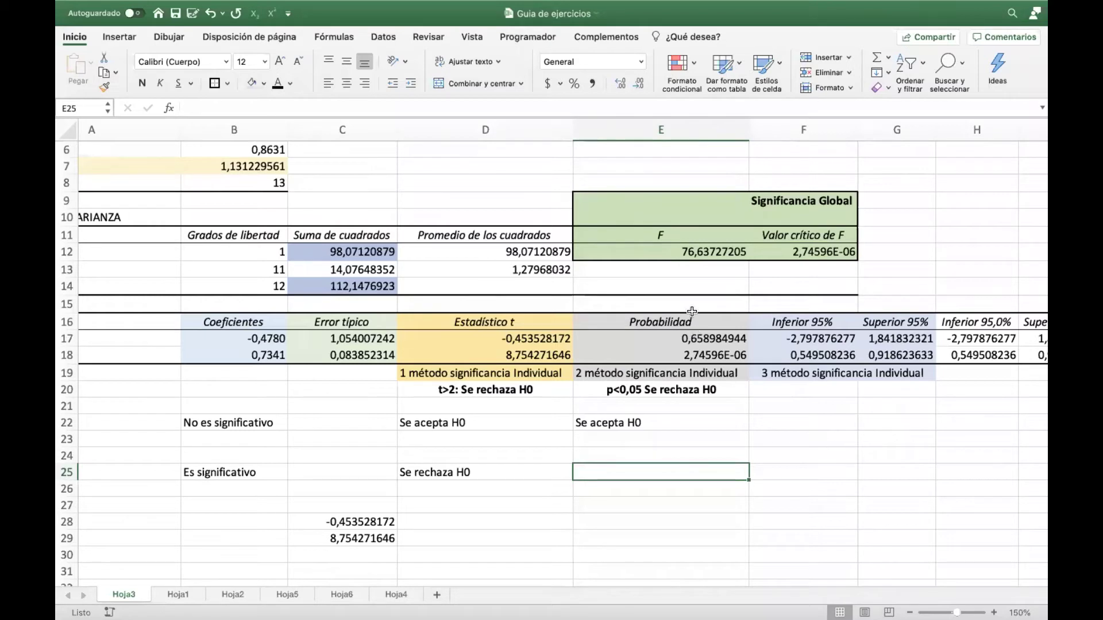
drag(690, 321, 667, 391)
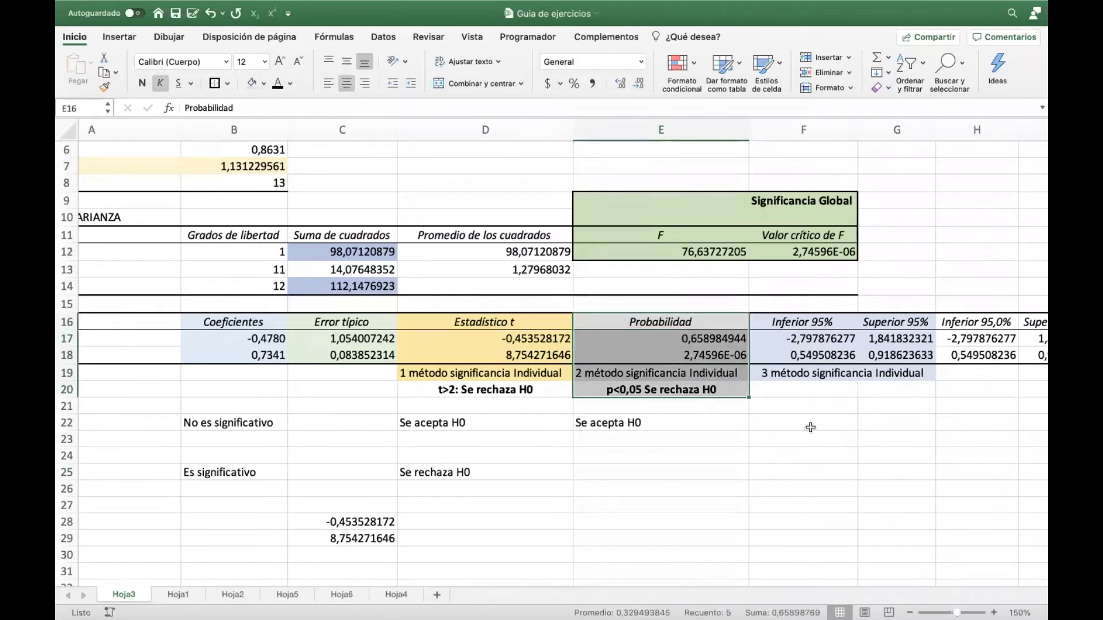
click(834, 455)
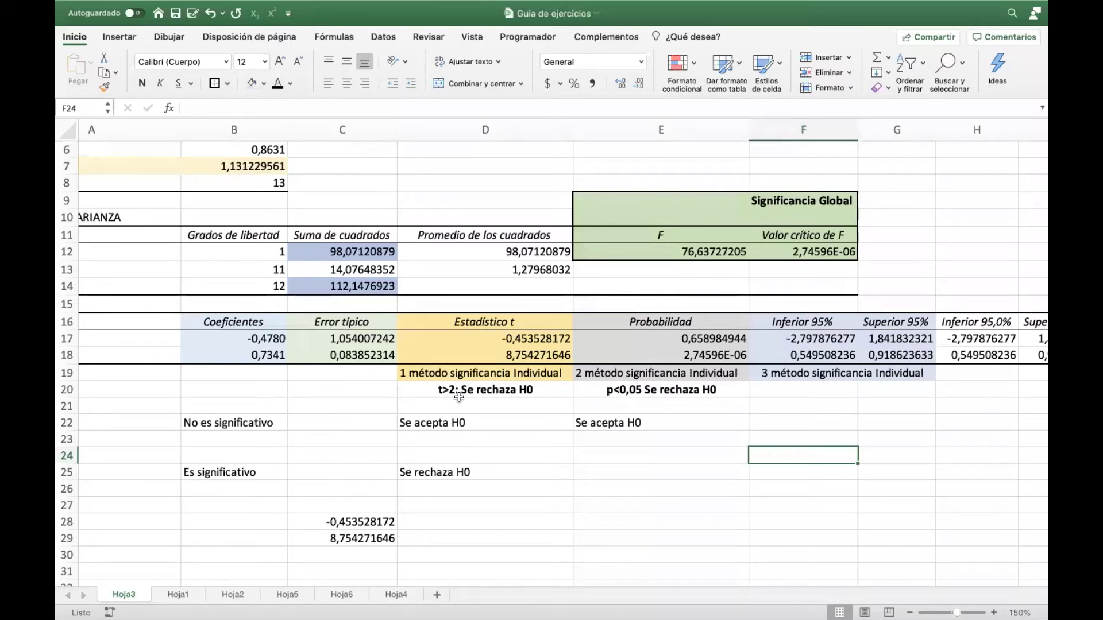
click(666, 390)
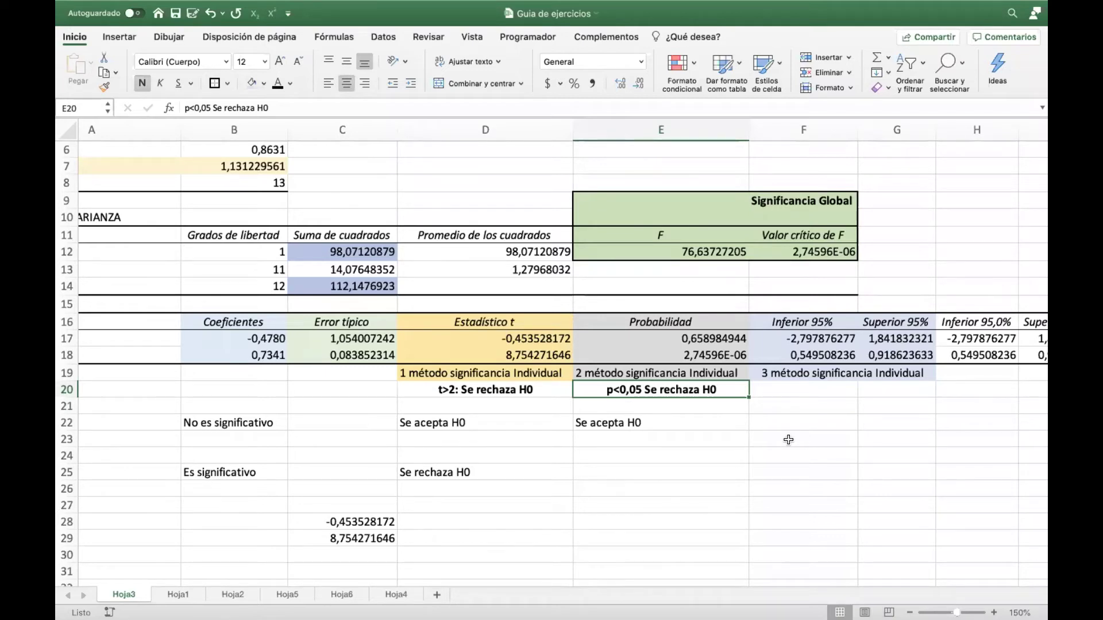
click(644, 474)
click(719, 358)
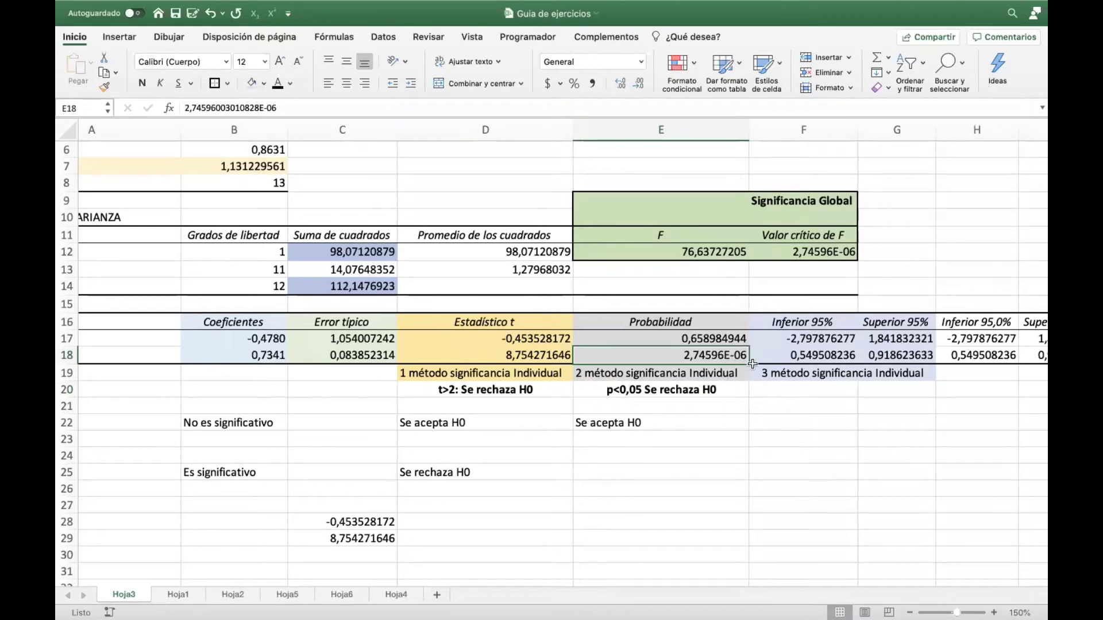
click(182, 105)
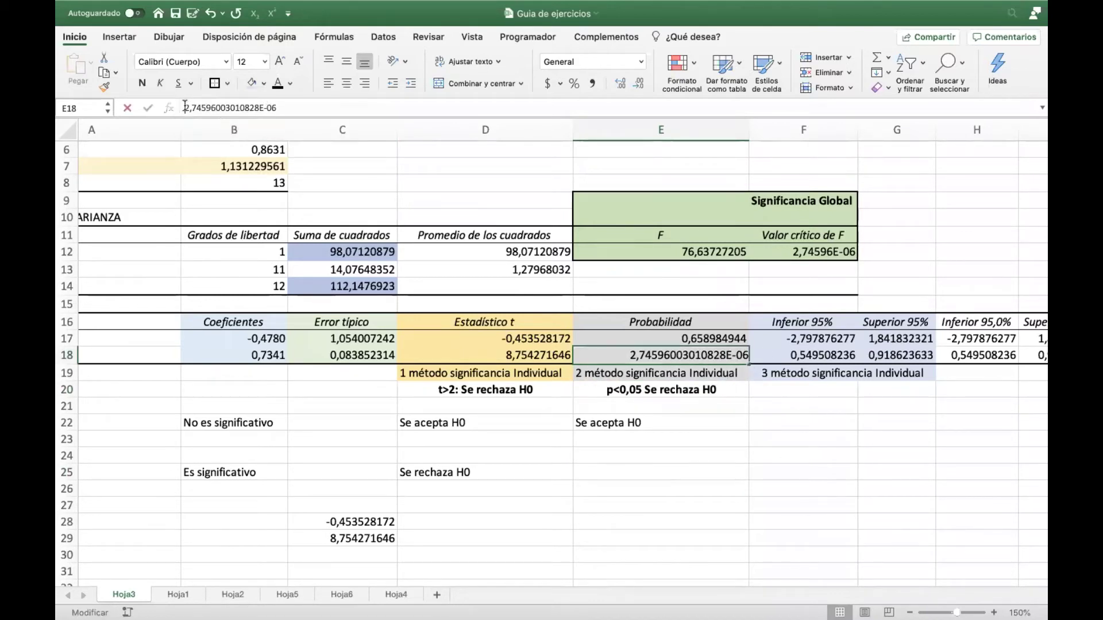
text(-)
key(BackSpace)
text(1)
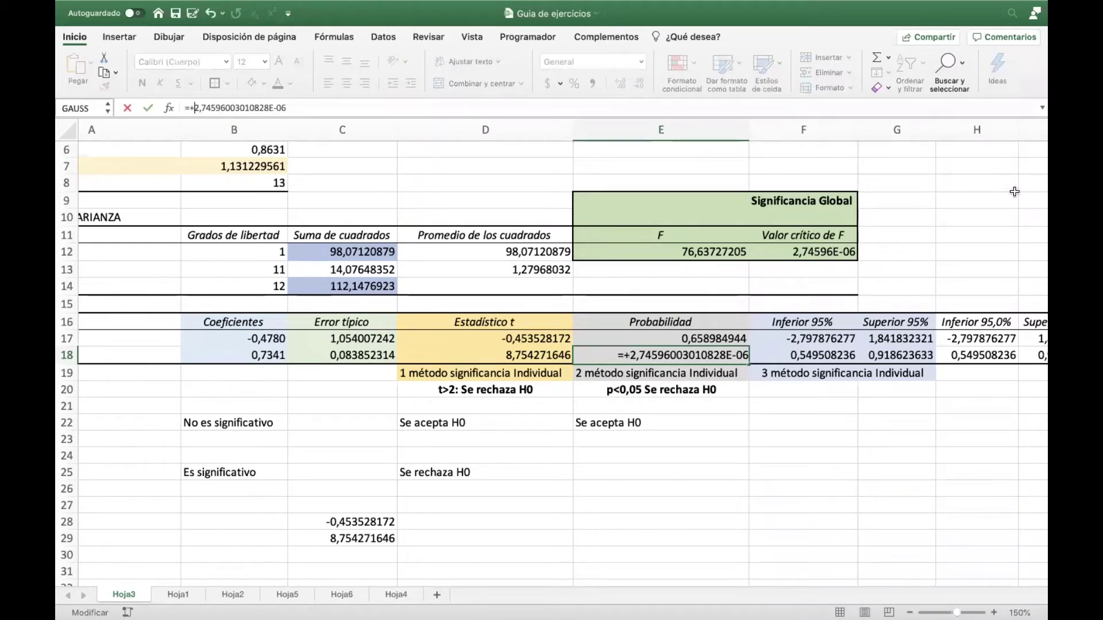
key(Return)
key(Up)
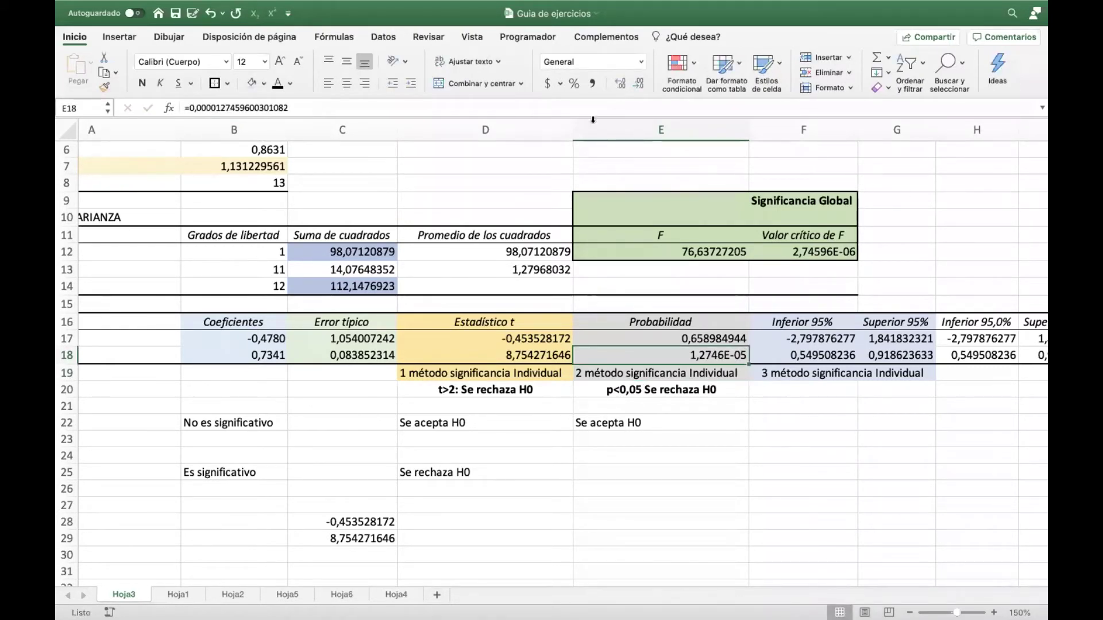
click(211, 13)
click(831, 425)
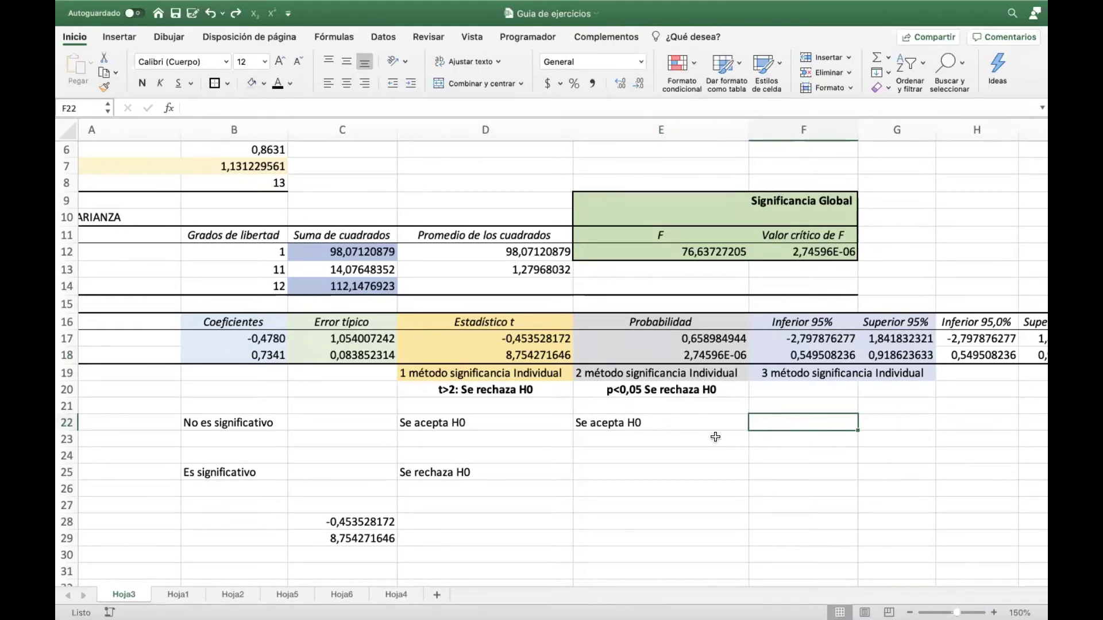
Fill the slope decision from D25 into E25 and correct its text to "Se rechaza H0".
scroll(689, 408, right, 1)
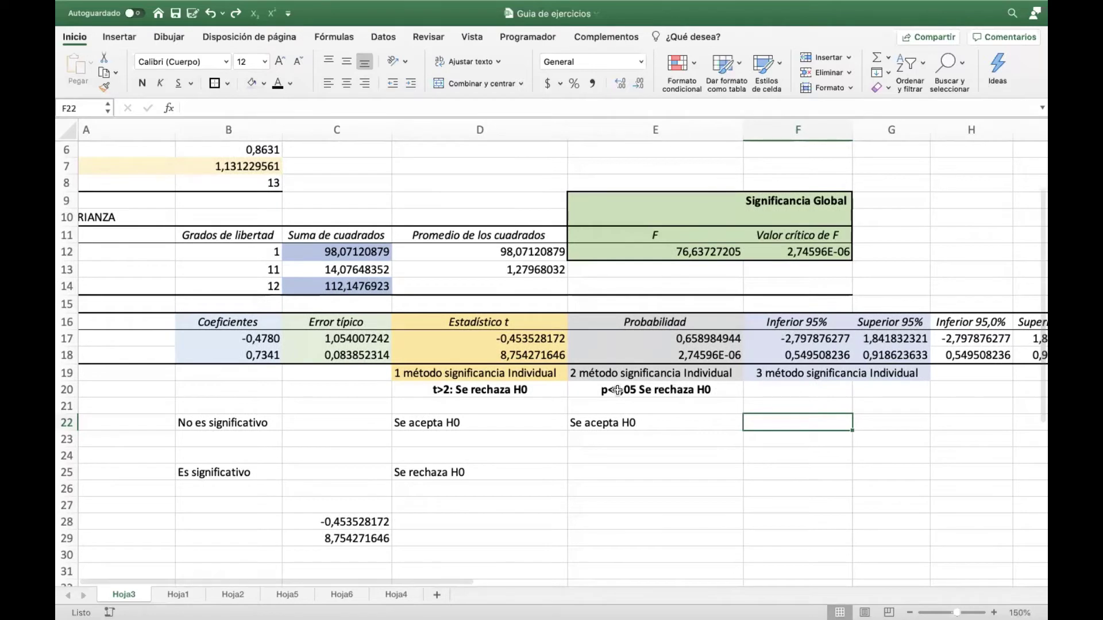
click(511, 469)
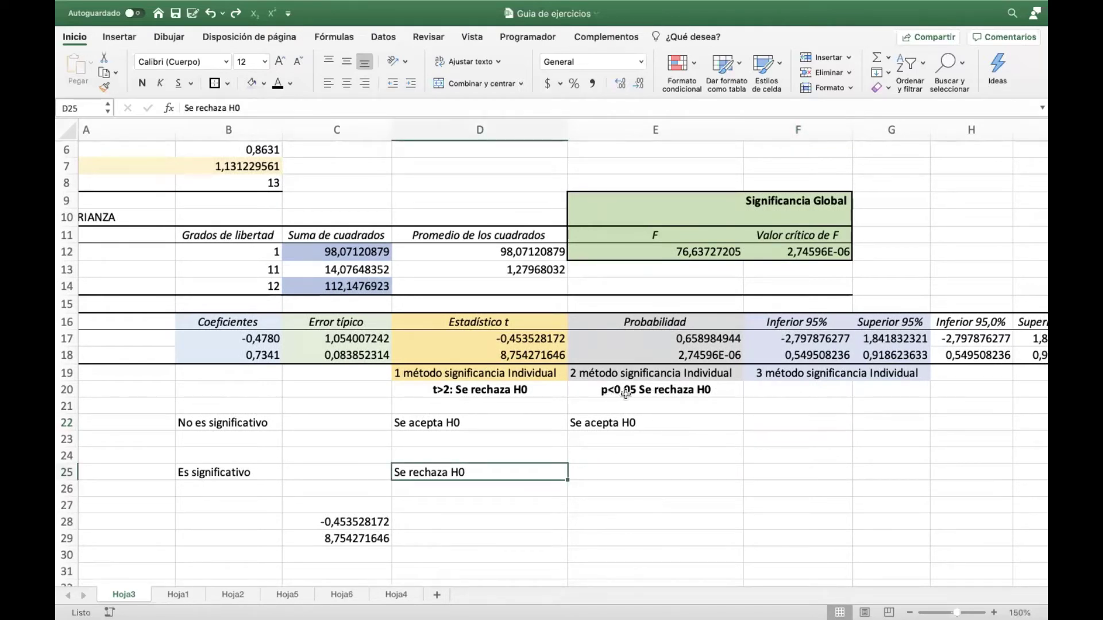
drag(568, 480, 598, 511)
click(598, 517)
double_click(711, 471)
key(BackSpace)
text(0)
key(Return)
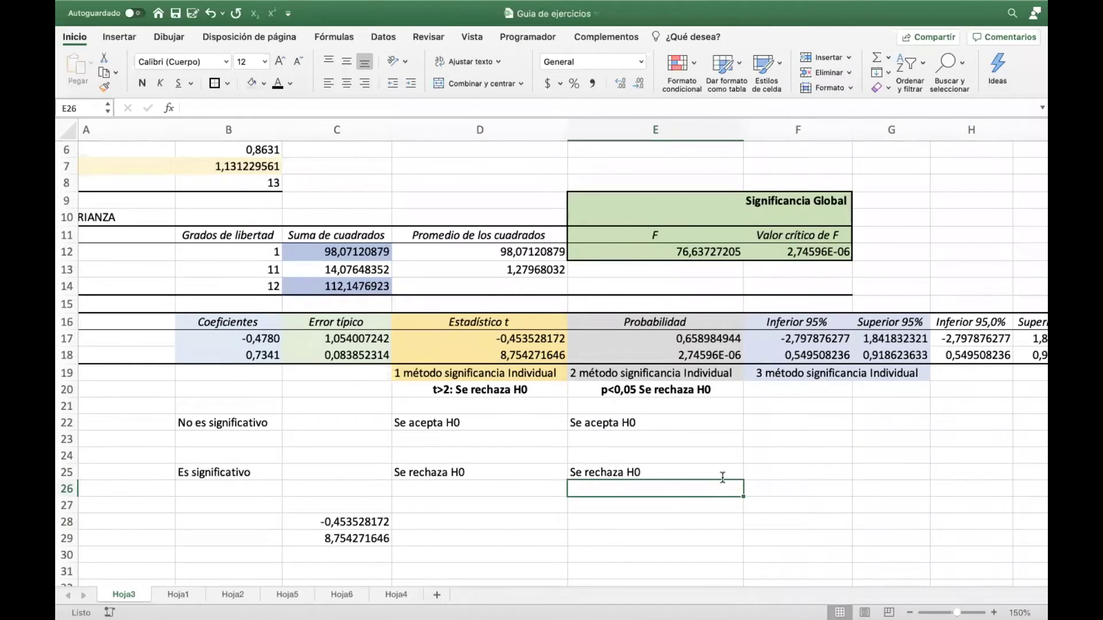
Check the significance conclusions for H0: B1 = 0 in B25 and H0: B0 = 0 in B22.
scroll(517, 477, left, 3)
click(326, 474)
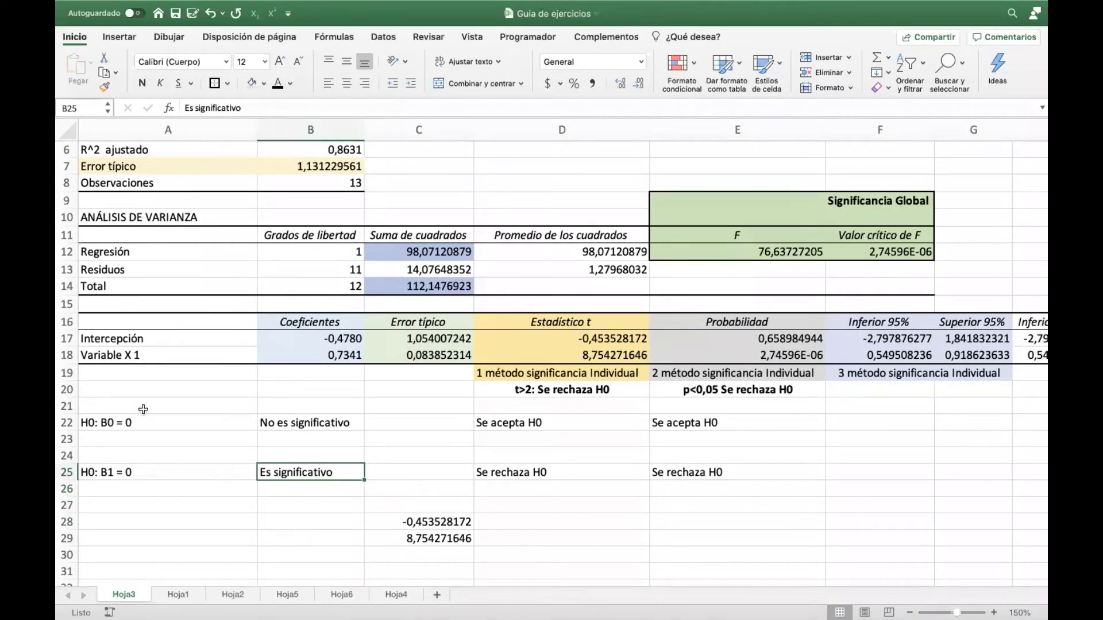
click(319, 425)
Enter the third method's decision rule "En el intervalo no está el "0", se rechaza H0" in F20.
scroll(493, 503, right, 10)
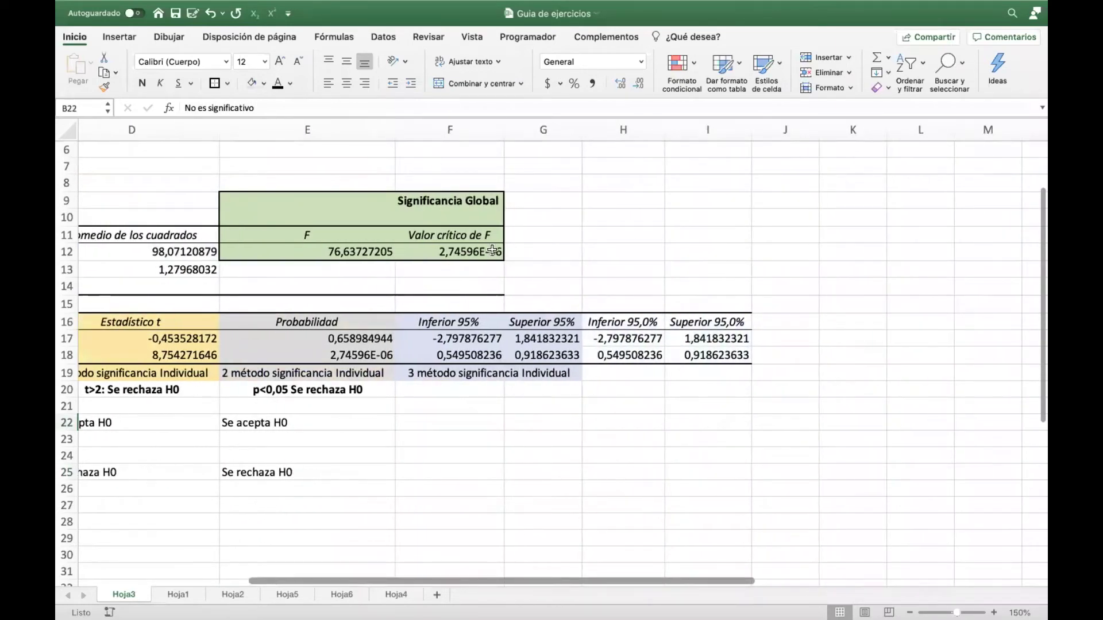
click(435, 375)
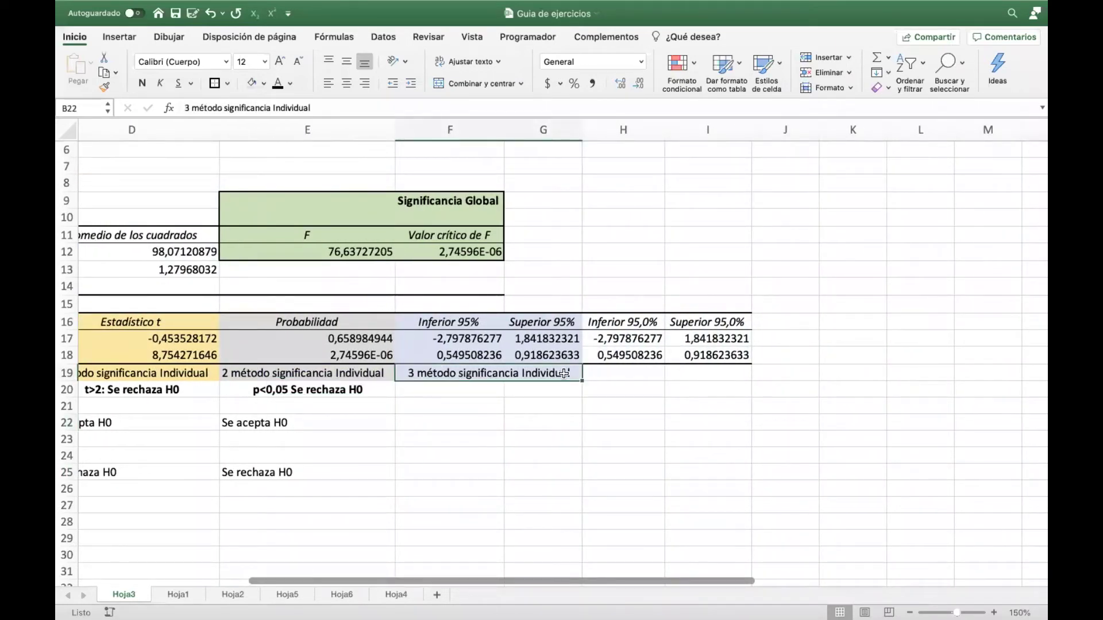
click(462, 391)
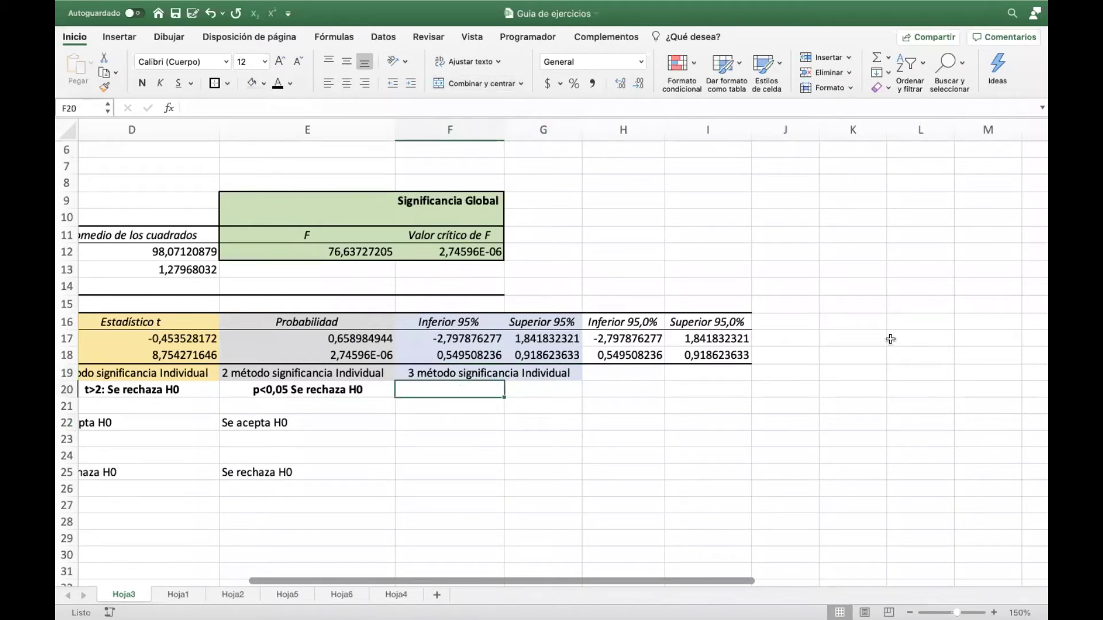
text(En el )
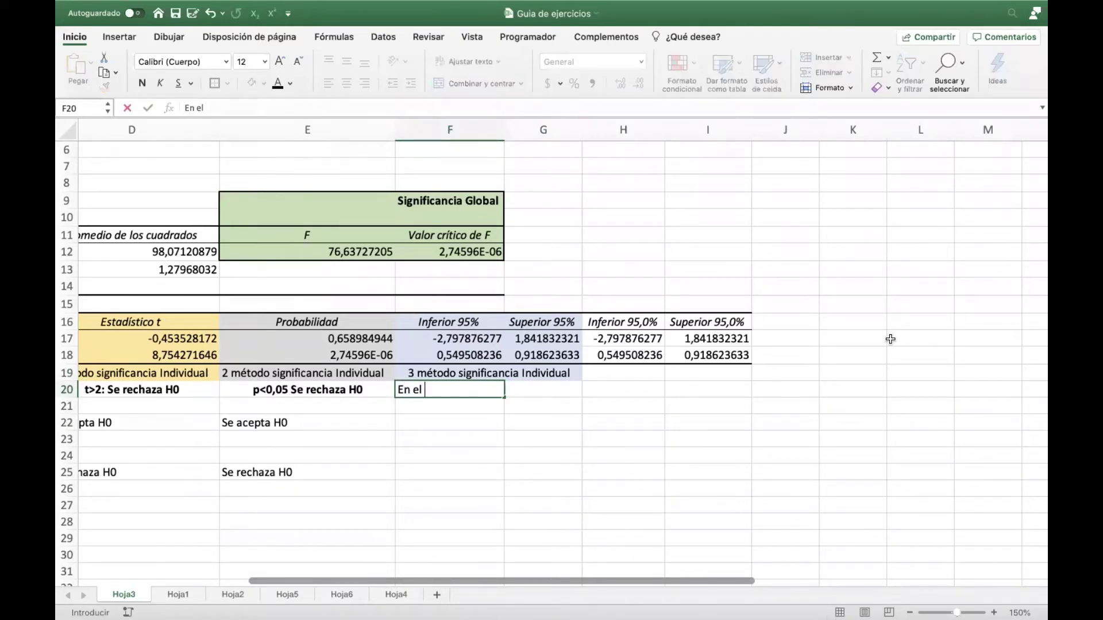
text(intervalo no est)
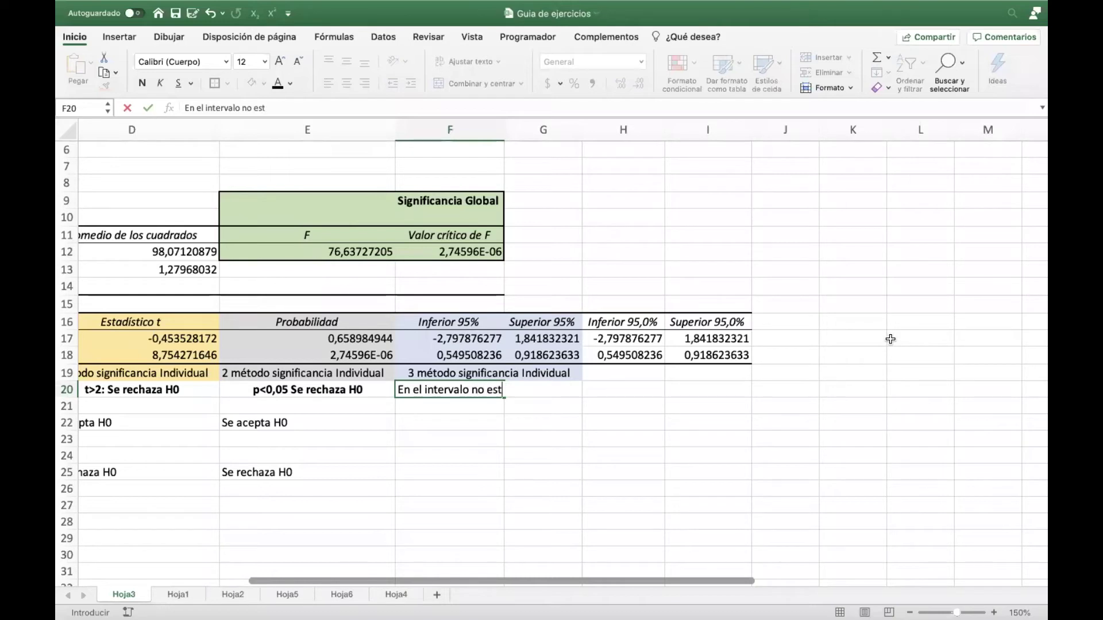
text(á el "0", se recha)
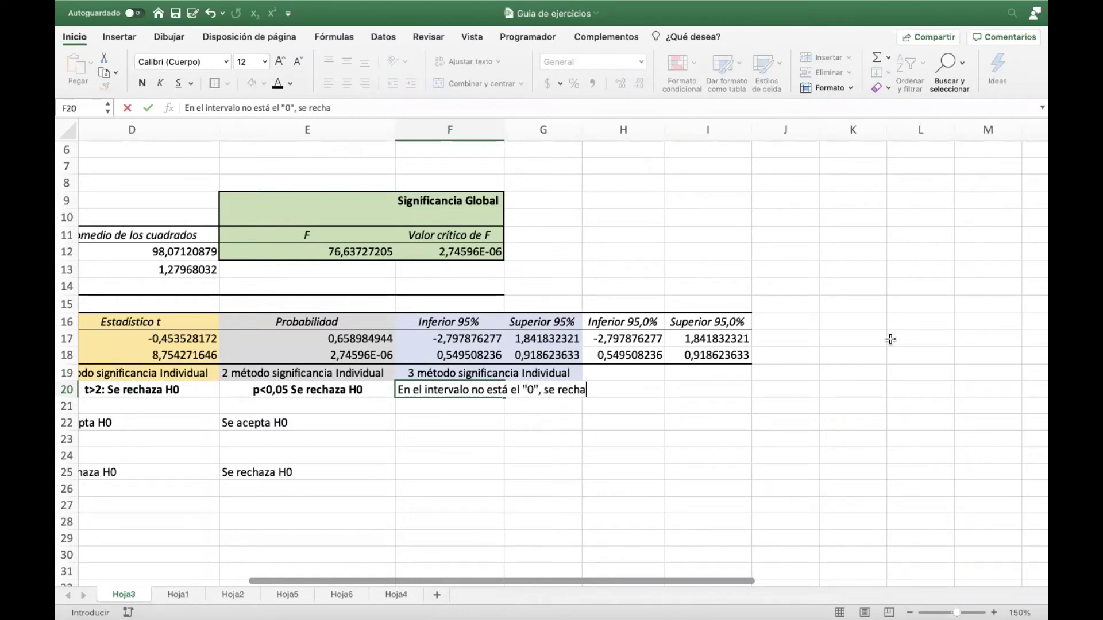
text(za H0)
key(Return)
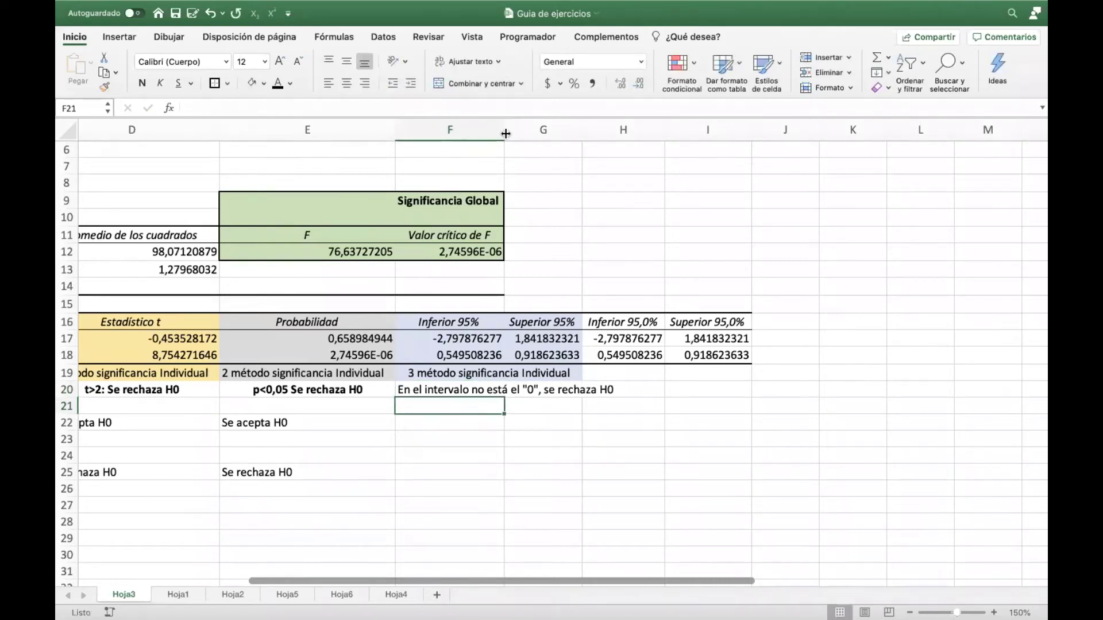
Widen columns F and G so the third method's decision rule fits within the two columns together.
drag(503, 132, 626, 132)
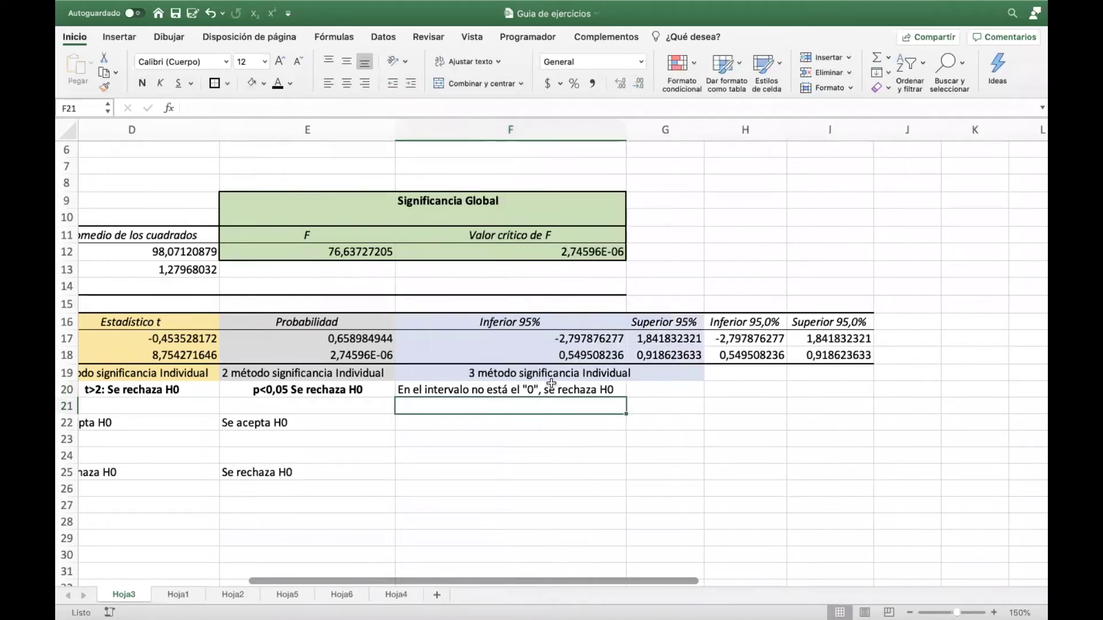
click(676, 372)
drag(626, 138, 540, 143)
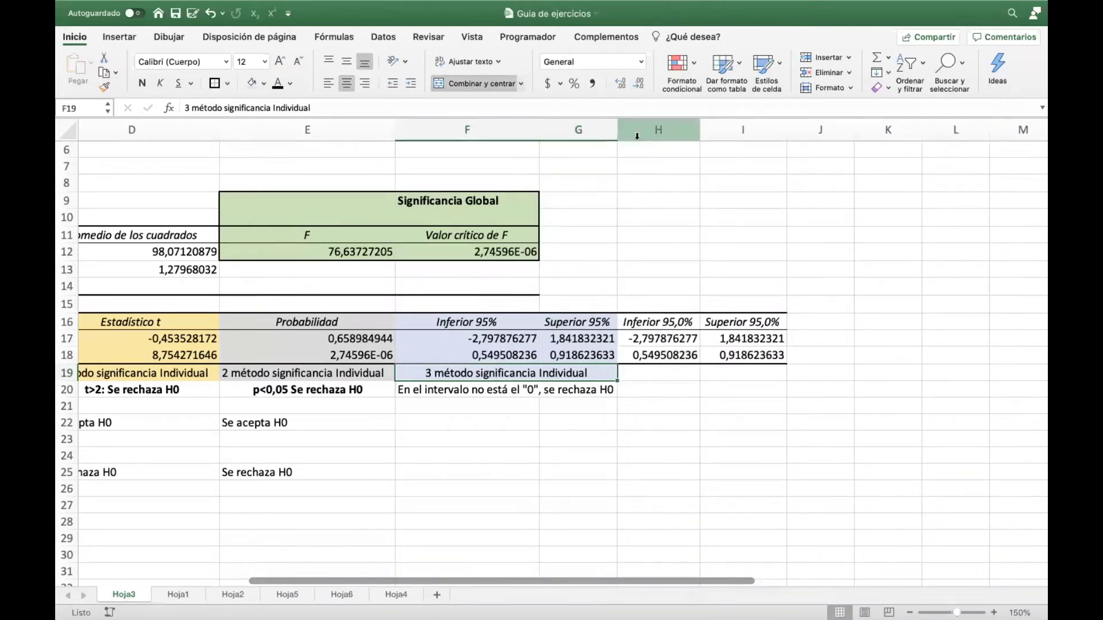
drag(616, 131, 644, 131)
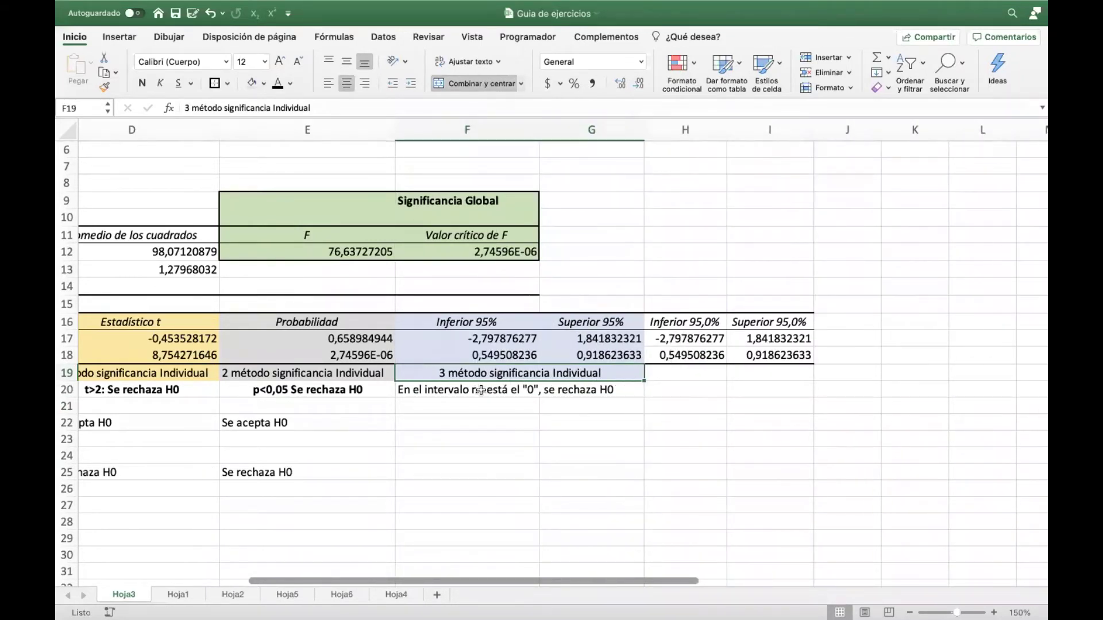
Merge and center the third method's decision rule across F20:G20 and make it bold.
drag(489, 390, 575, 390)
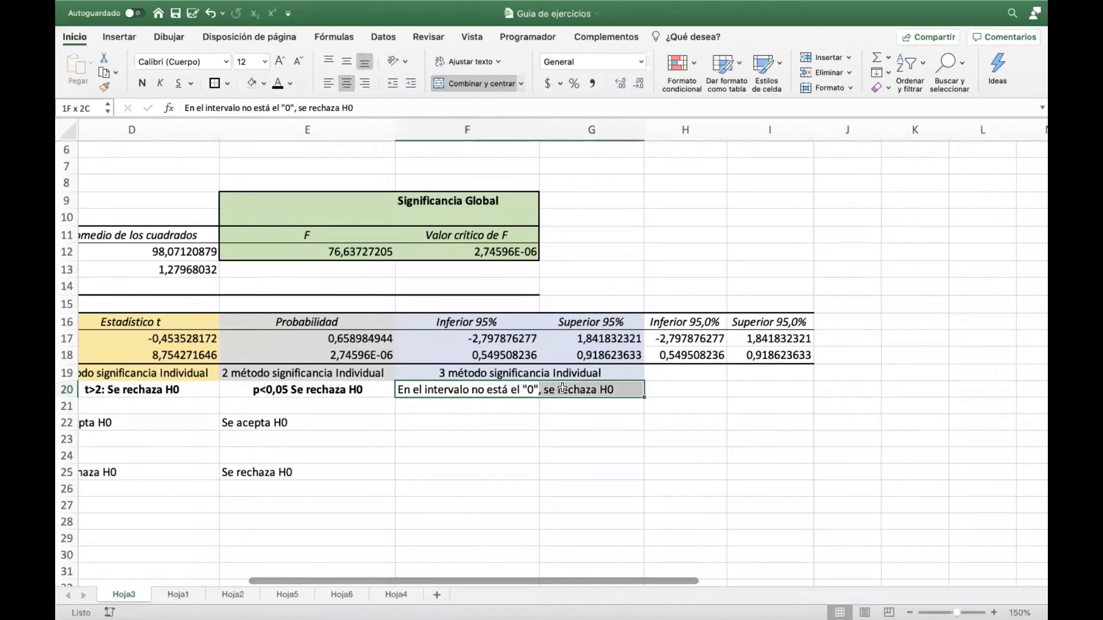
click(467, 83)
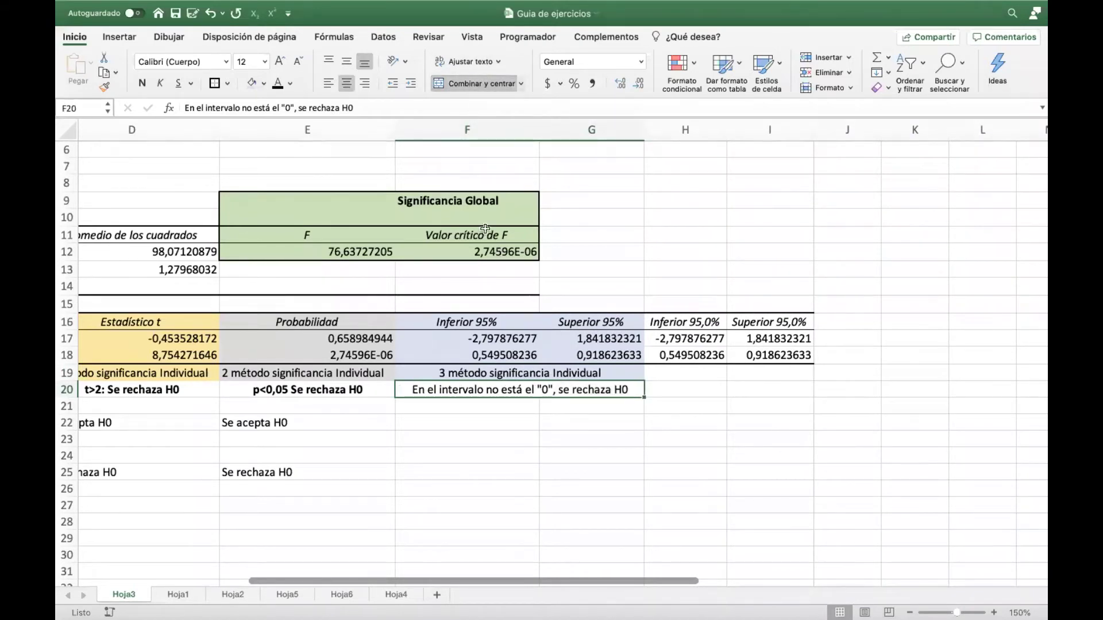
click(142, 84)
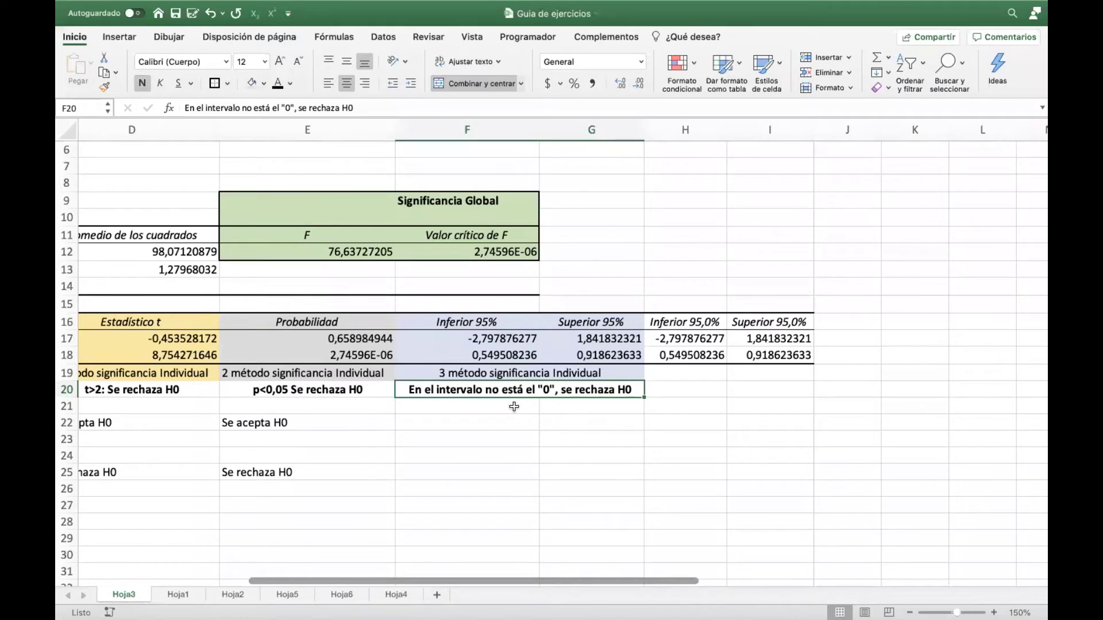
click(513, 406)
Examine the intercept's 95% interval limits in F17:G17 against the hypothesis H0: B0 = 0 in A22.
scroll(526, 408, left, 5)
scroll(526, 408, left, 3)
click(242, 423)
scroll(303, 415, right, 5)
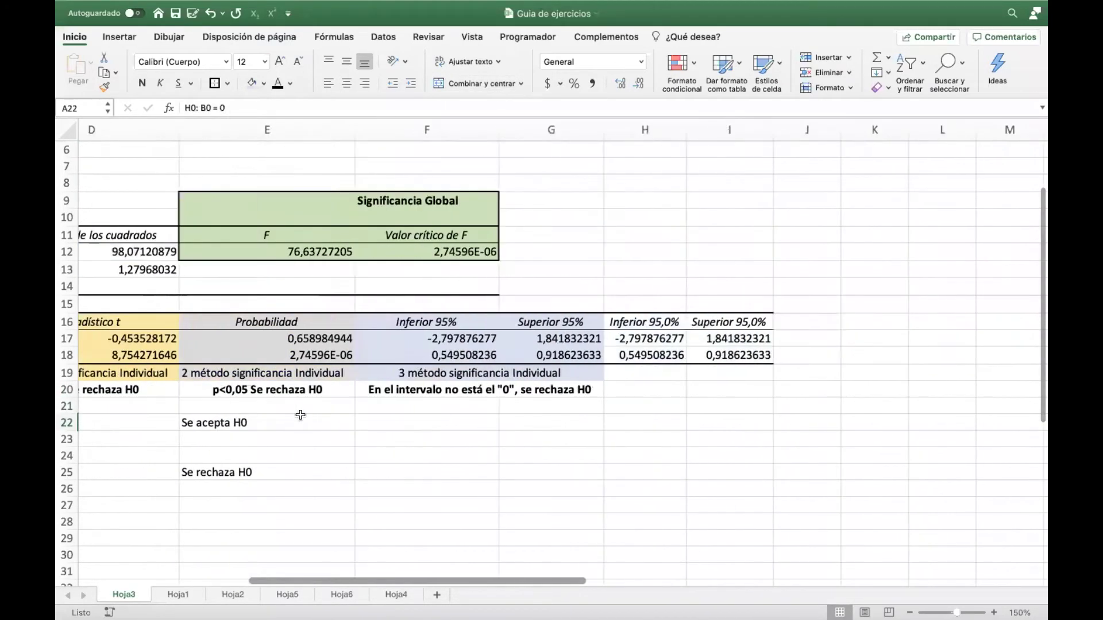
drag(443, 341, 549, 339)
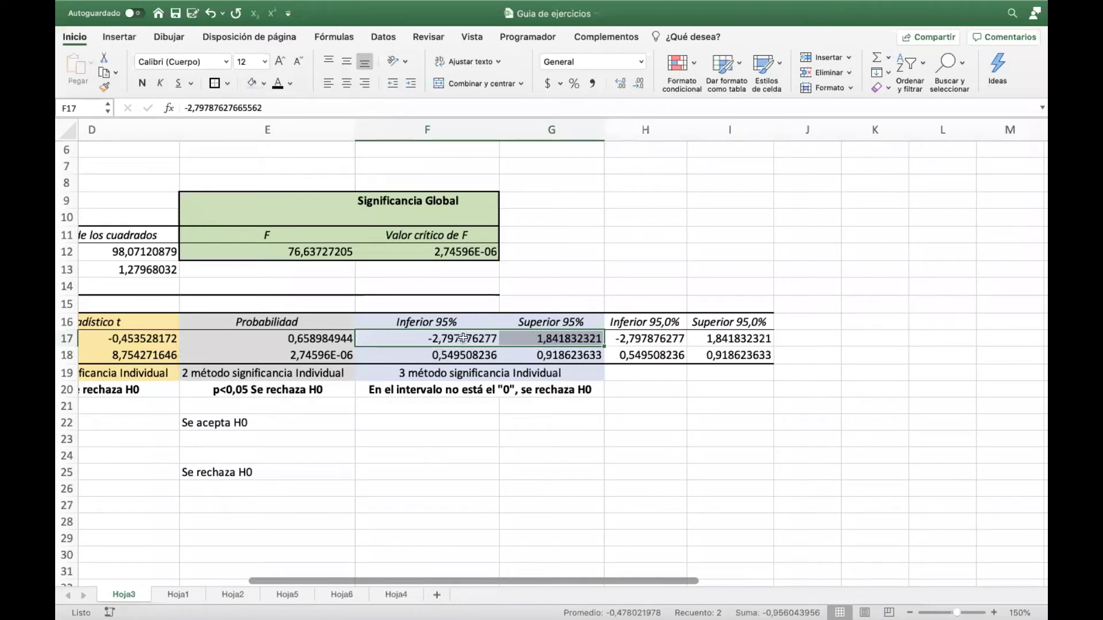
click(520, 478)
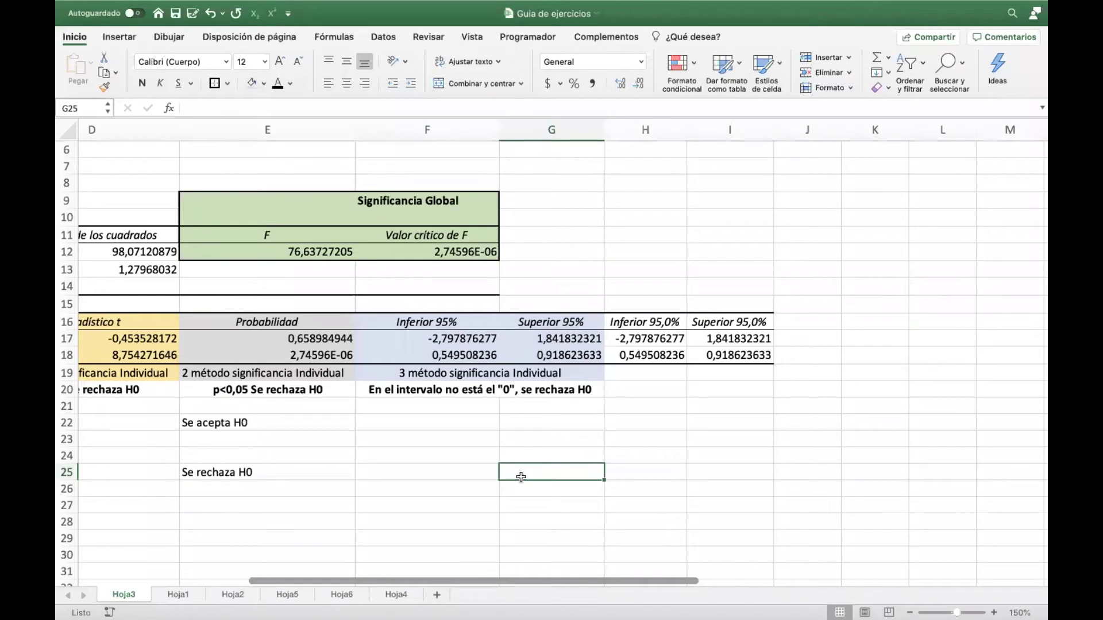
drag(454, 339, 555, 341)
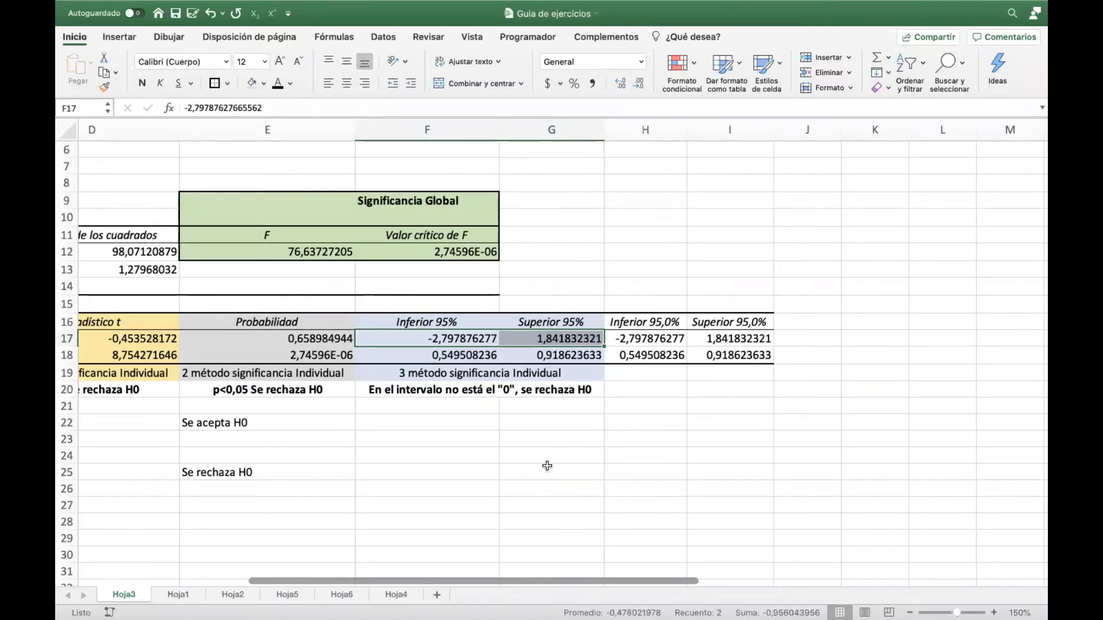
scroll(547, 465, left, 10)
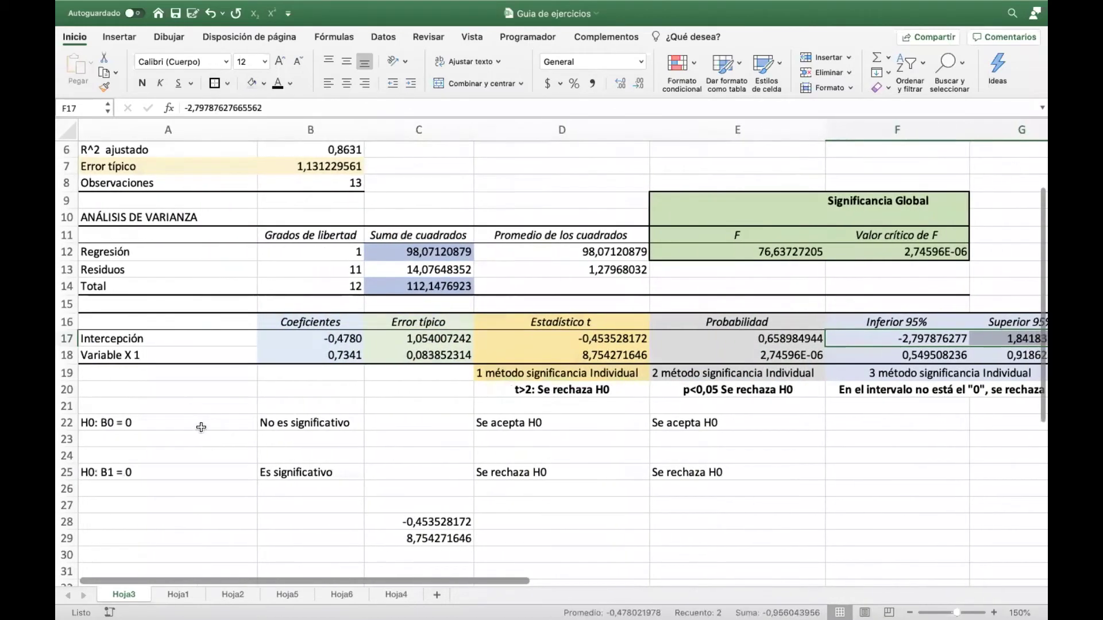
Record the third method's conclusion "Se acepta H0" for the intercept hypothesis in F22.
click(186, 422)
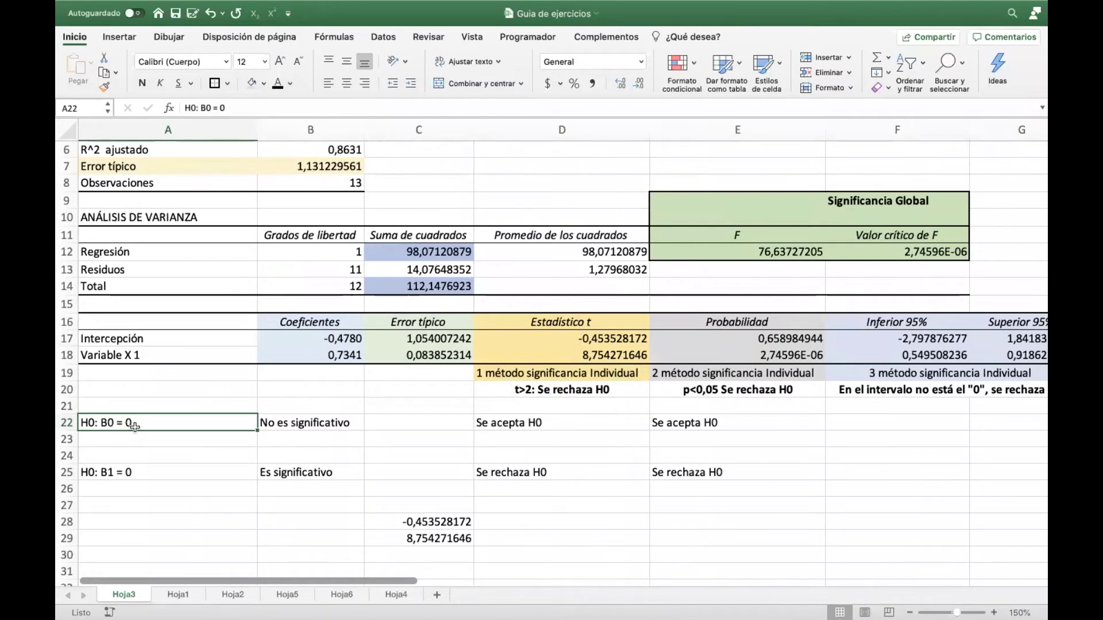
scroll(338, 448, right, 10)
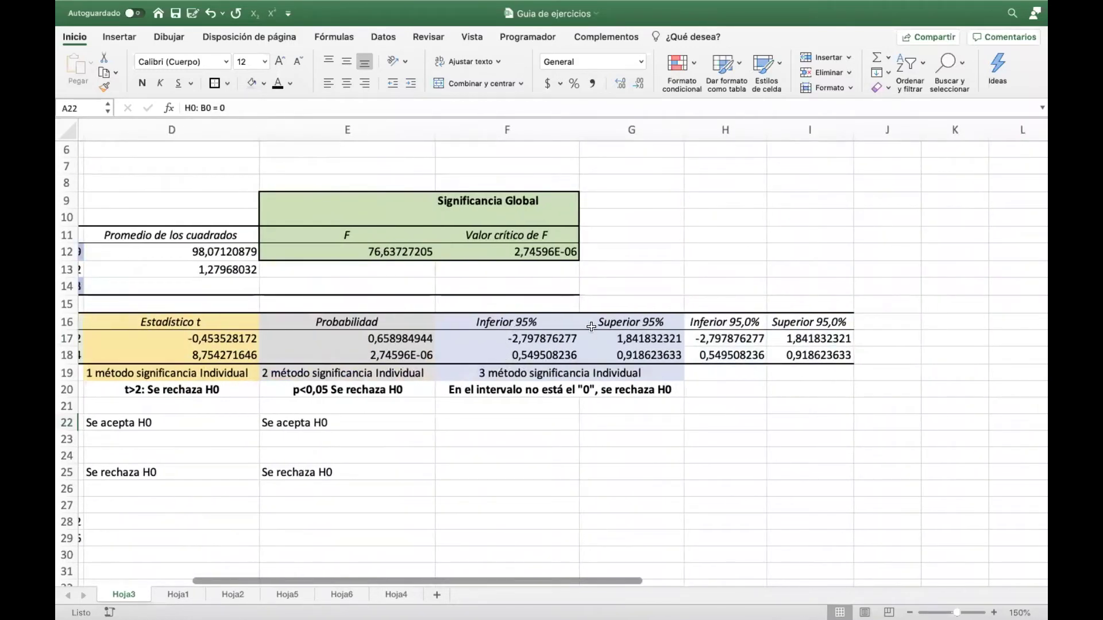
click(492, 423)
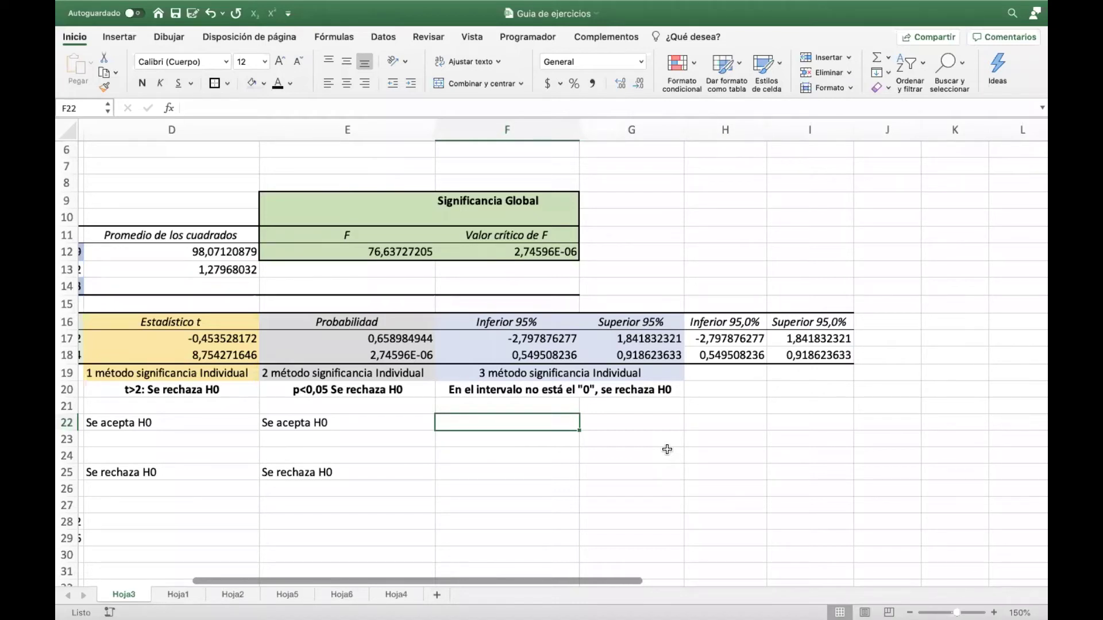
text(Se acep)
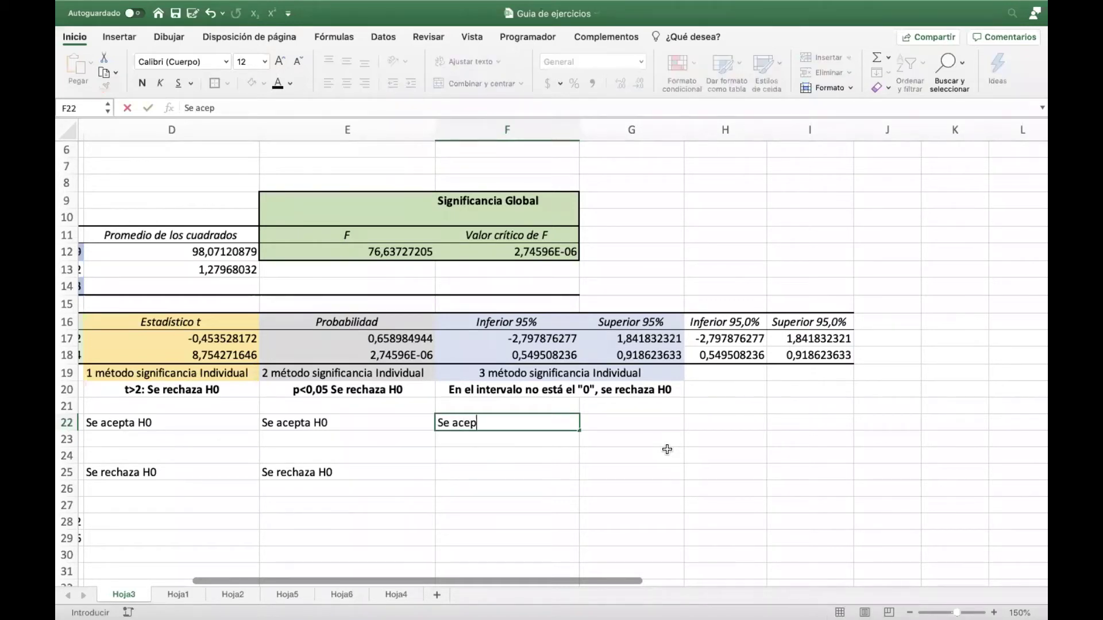
text(ta H0)
key(Return)
key(Return)
key(Return)
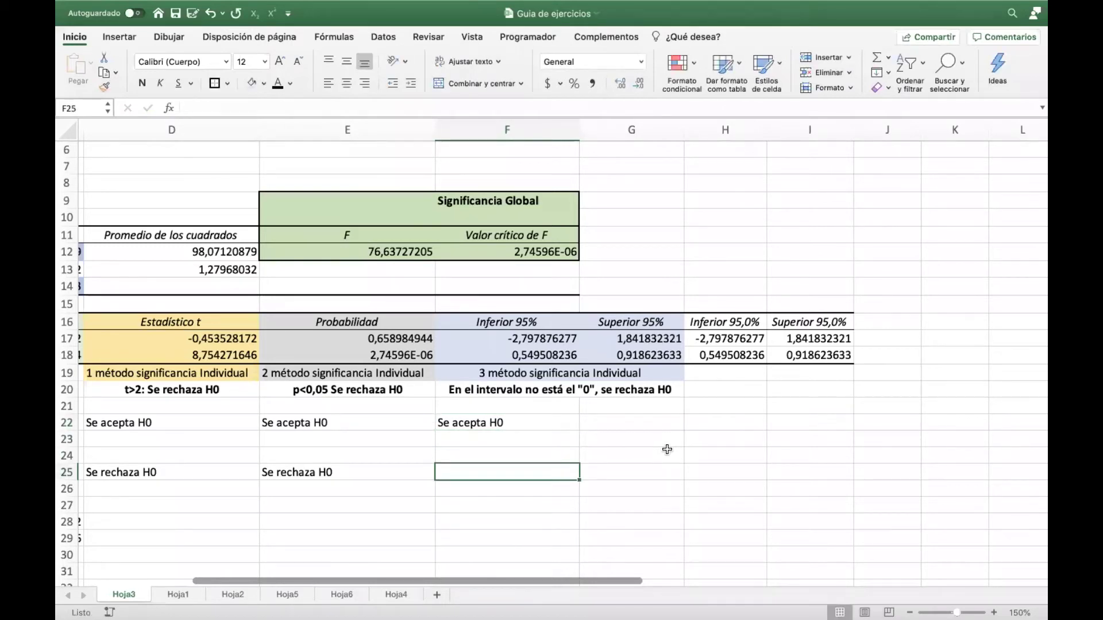
Check the slope's 95% interval limits in F18:G18 and copy the conclusion "Se rechaza H0" from E25 into F25.
click(525, 358)
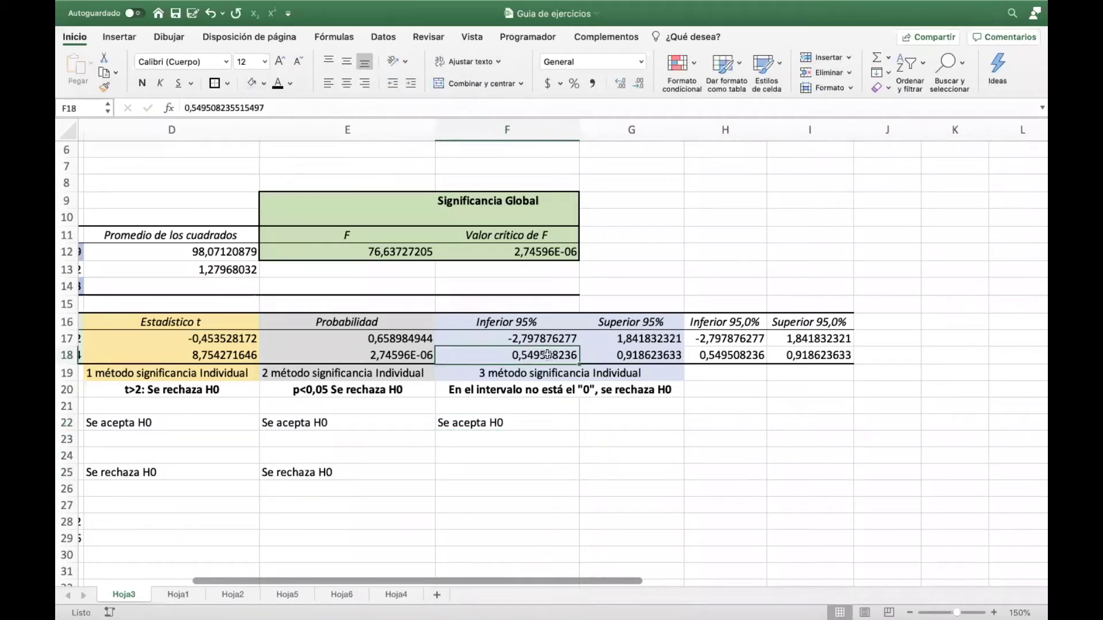
drag(547, 355, 632, 355)
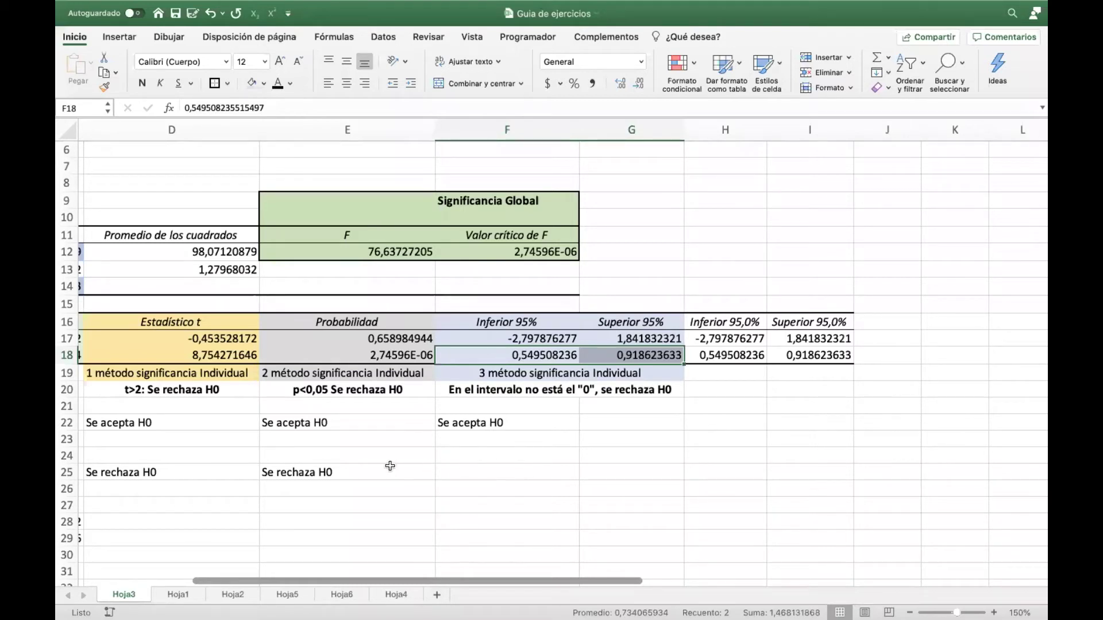
click(366, 470)
key(ctrl+c)
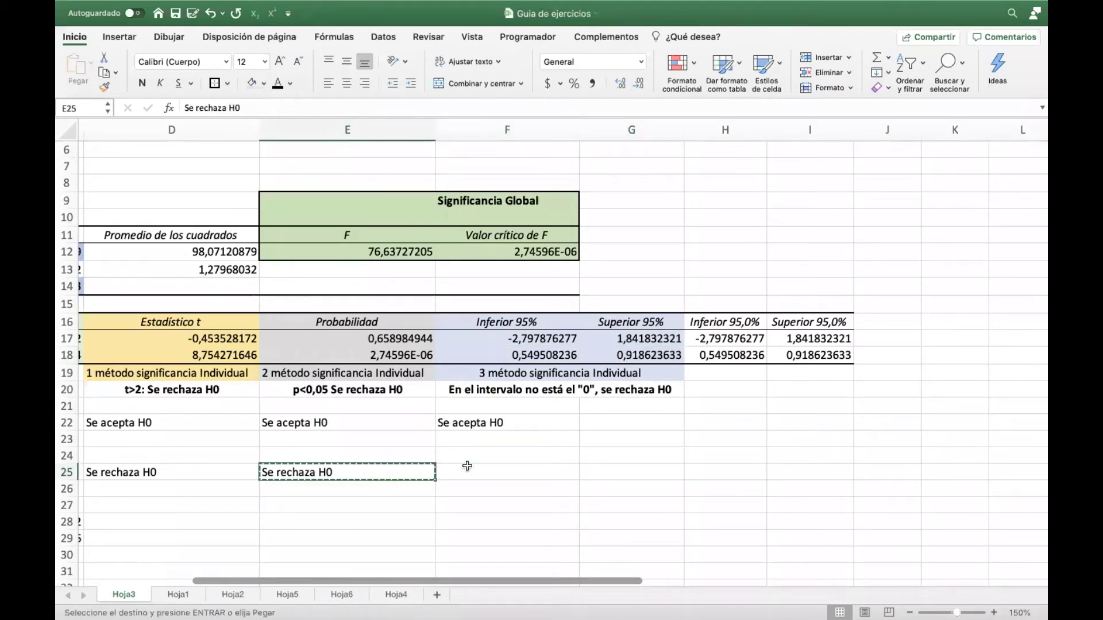
click(458, 466)
key(ctrl+v)
click(672, 460)
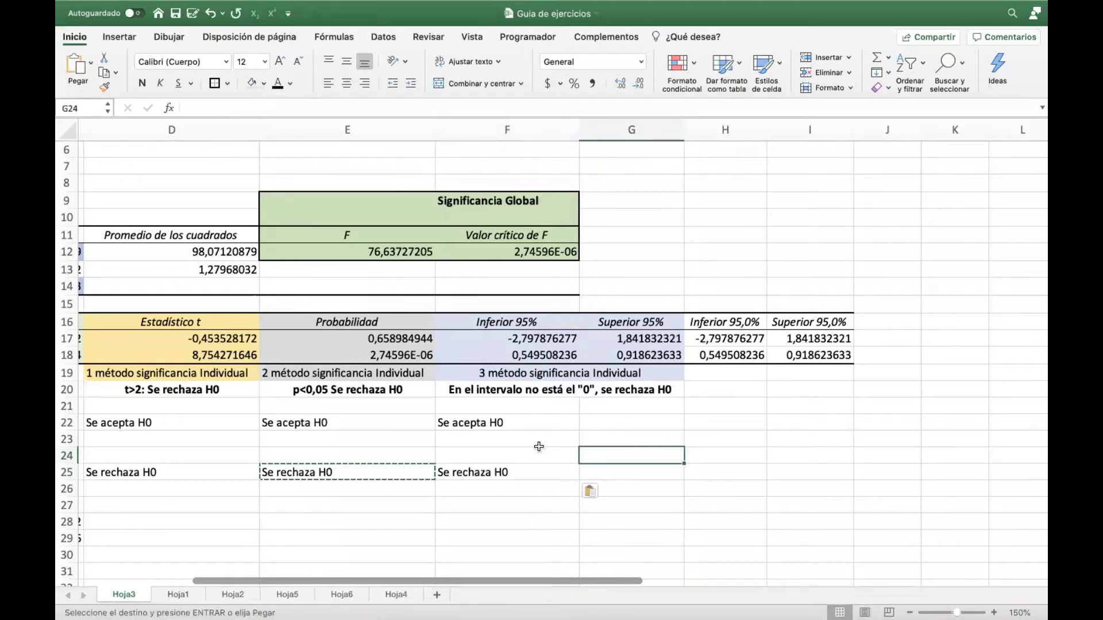
Review the three methods' conclusions in rows 22 and 25 against the intercept and slope significance verdicts in column B.
drag(510, 473, 167, 474)
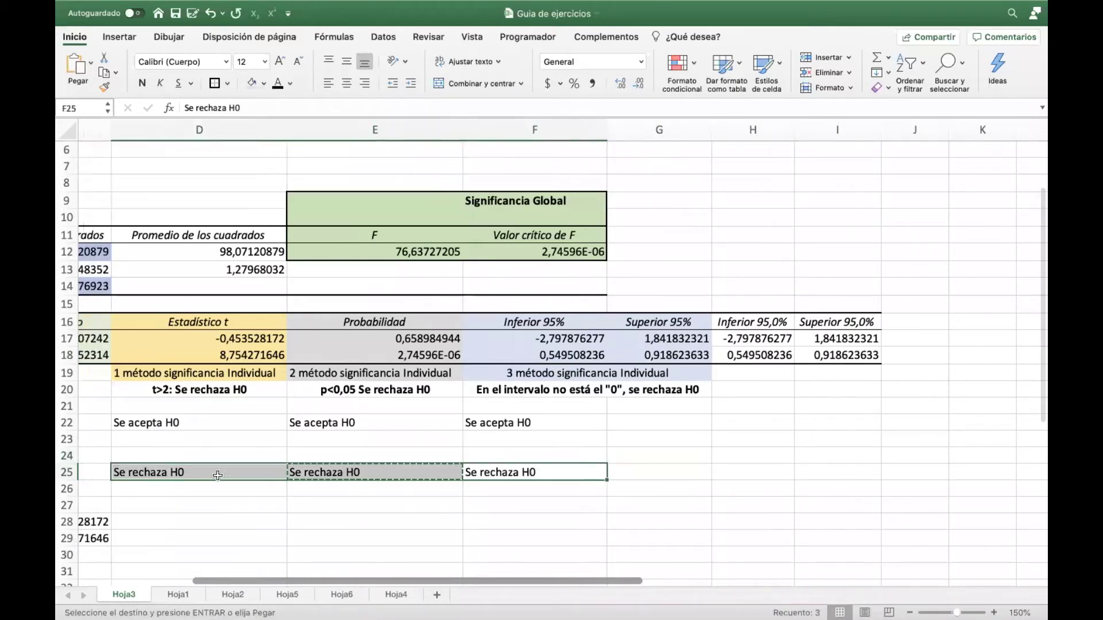
scroll(459, 431, left, 4)
scroll(727, 412, left, 5)
click(312, 471)
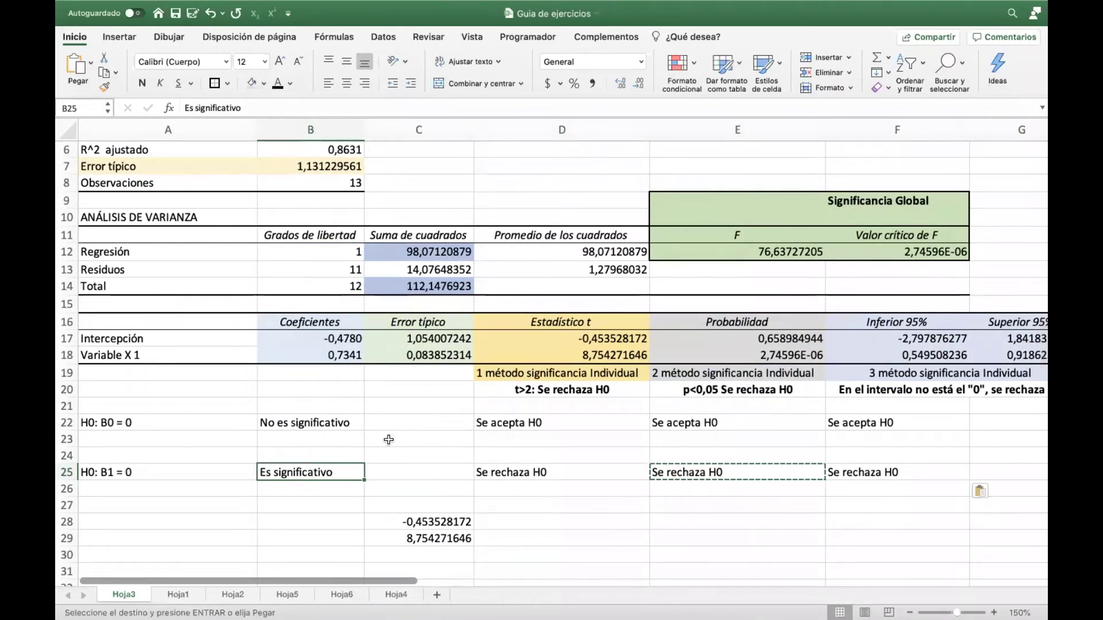
scroll(517, 435, right, 3)
drag(785, 423, 400, 422)
scroll(373, 416, left, 3)
click(310, 423)
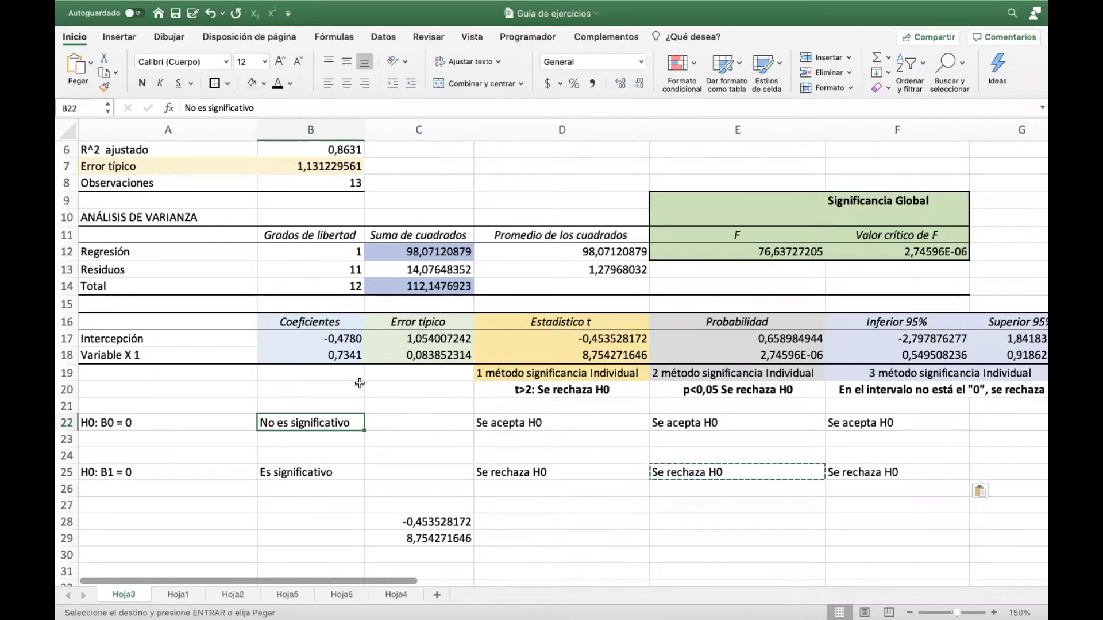
click(70, 422)
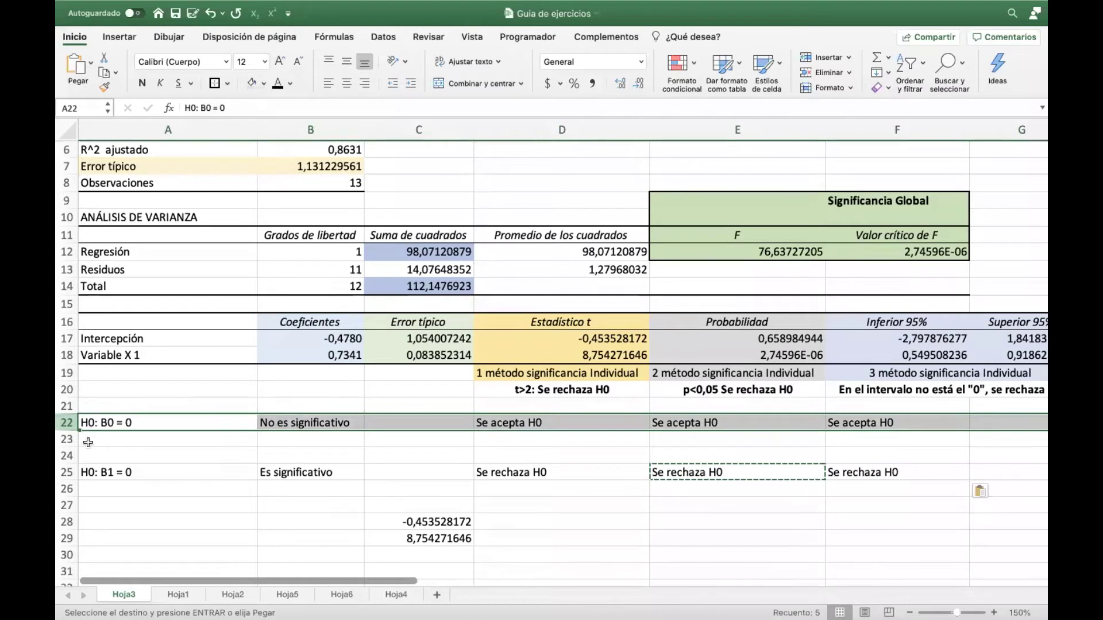
click(66, 472)
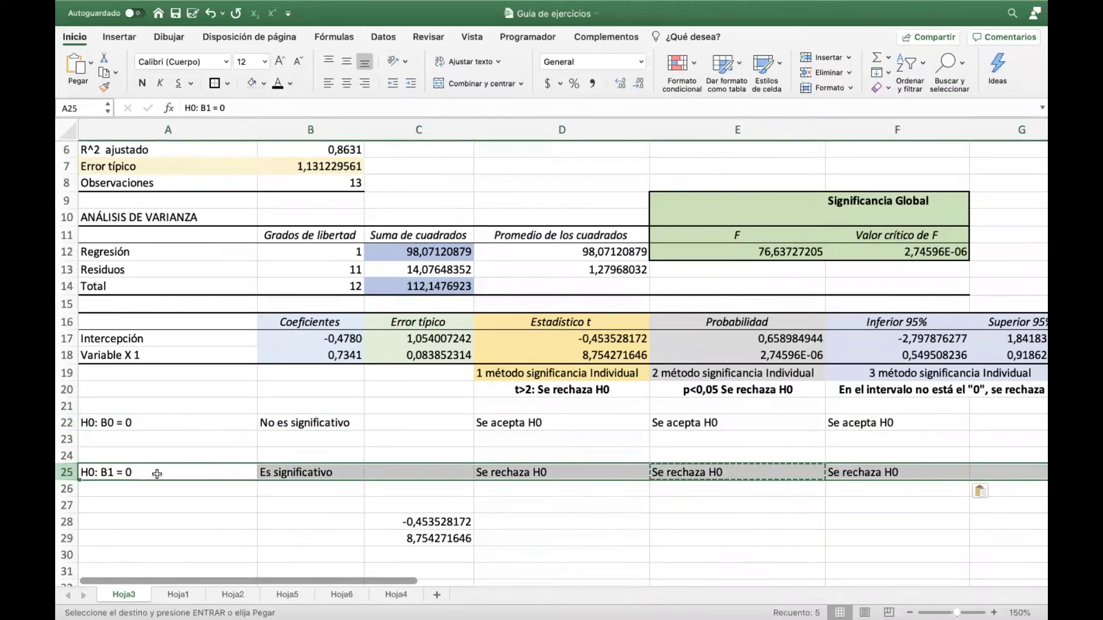
click(342, 478)
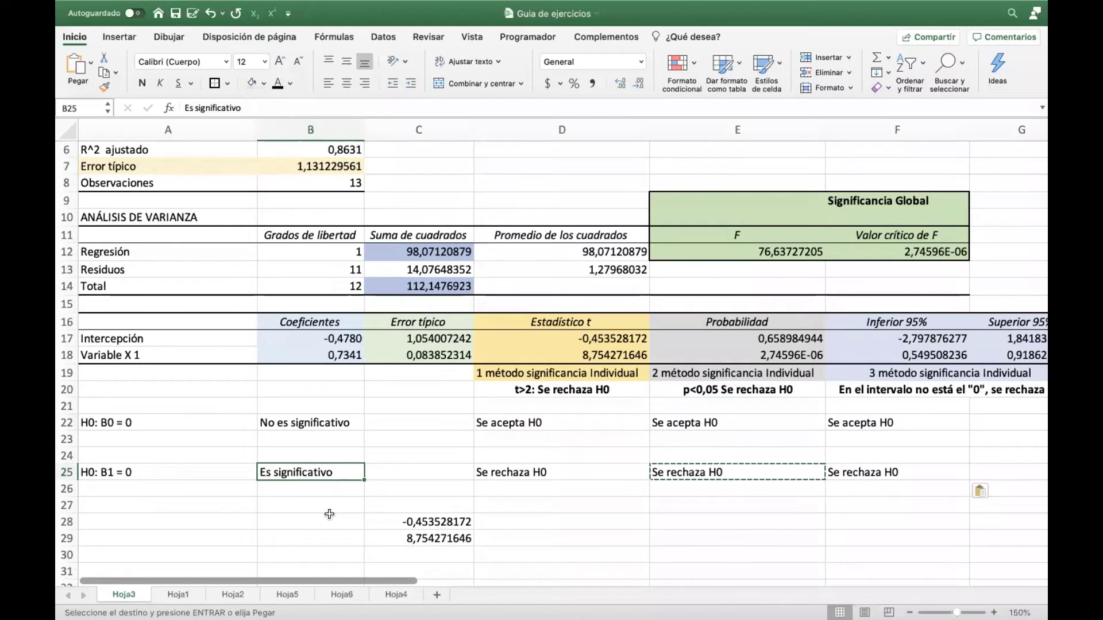
Review the Escolaridad and Salario data columns in sheet Hoja1.
click(177, 595)
click(179, 130)
mouse_move(179, 131)
mouse_down()
mouse_move(232, 180)
mouse_move(291, 128)
mouse_up()
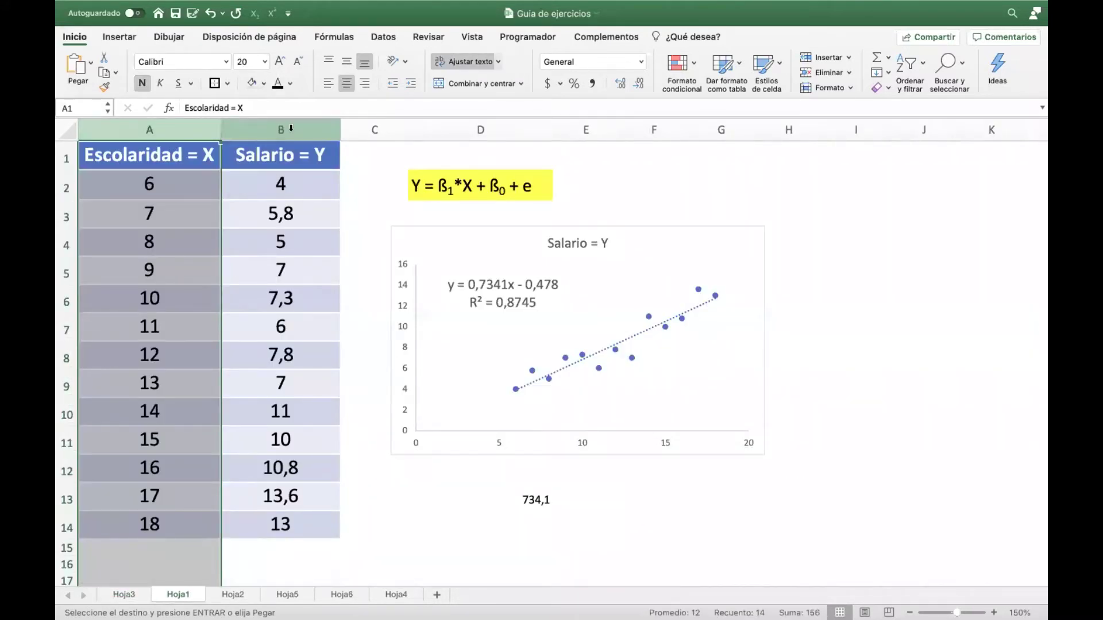
click(291, 129)
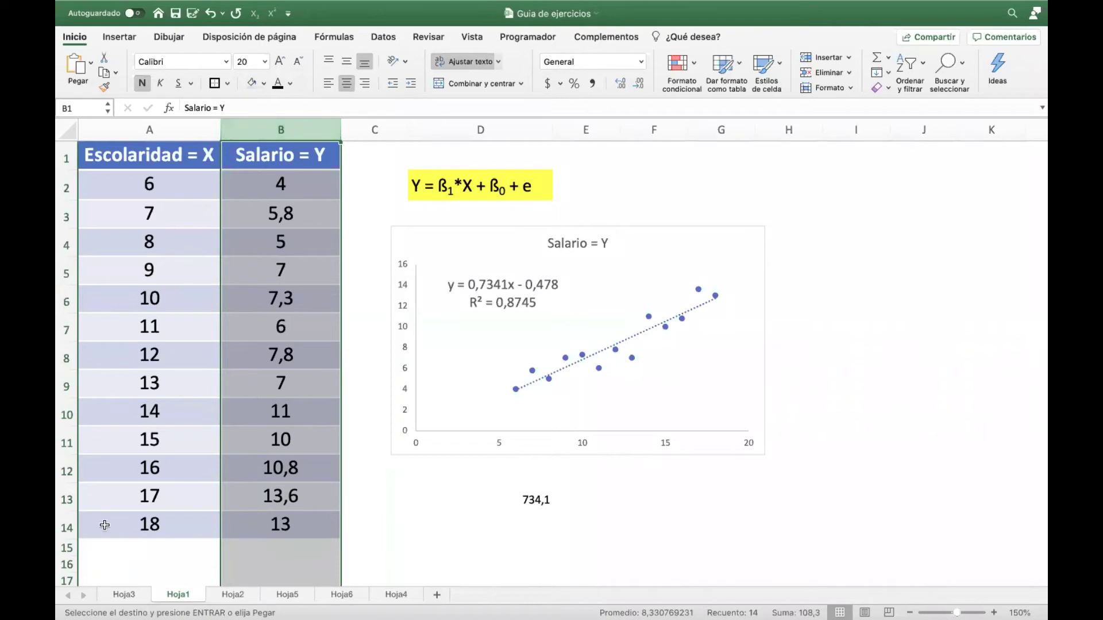
Return to Hoja3 and examine the number of observations, the t statistic method and the probability method.
click(124, 595)
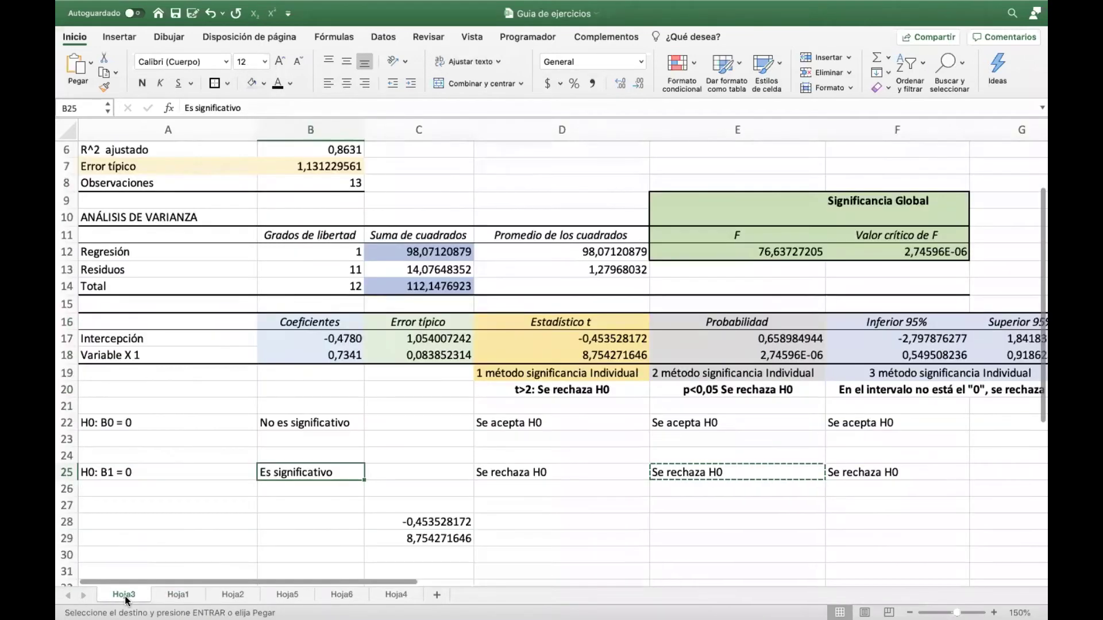
click(175, 527)
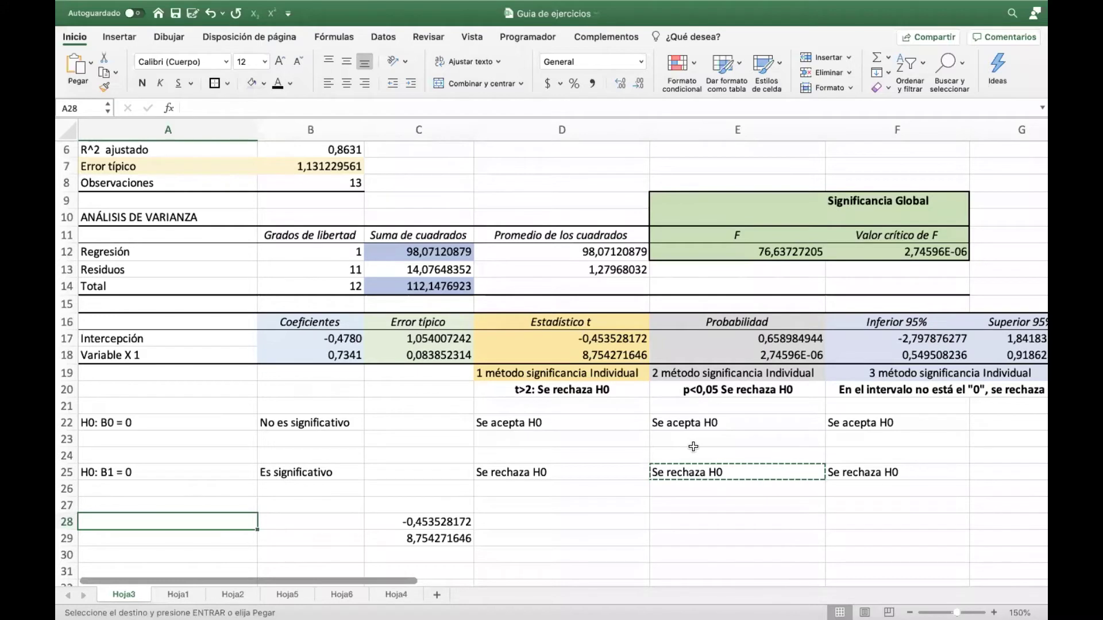
click(327, 181)
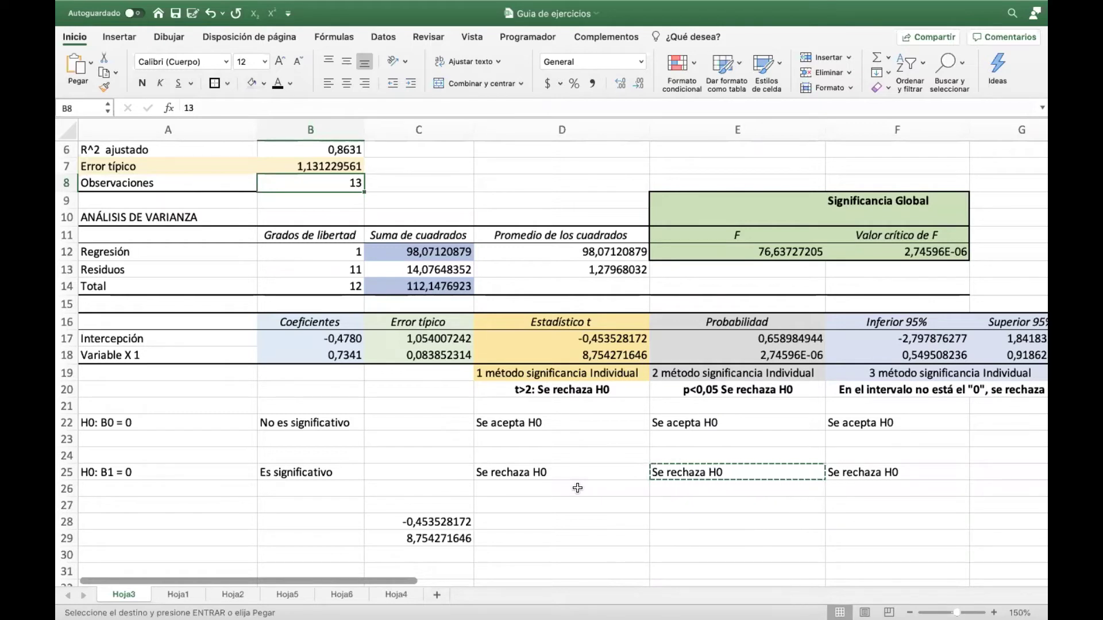
click(610, 321)
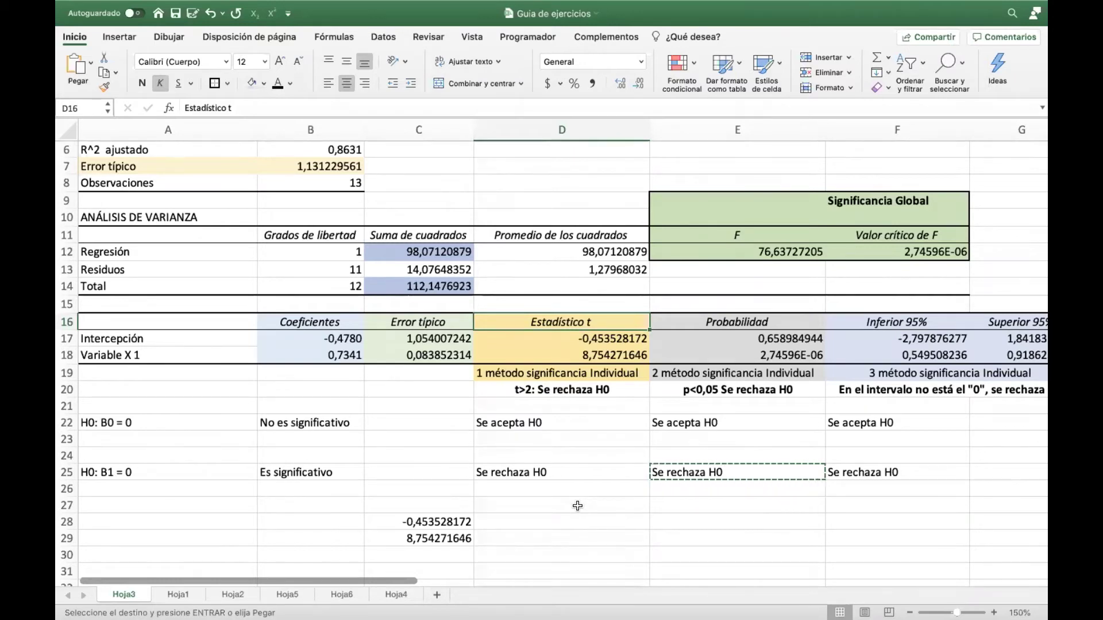
drag(725, 323, 728, 390)
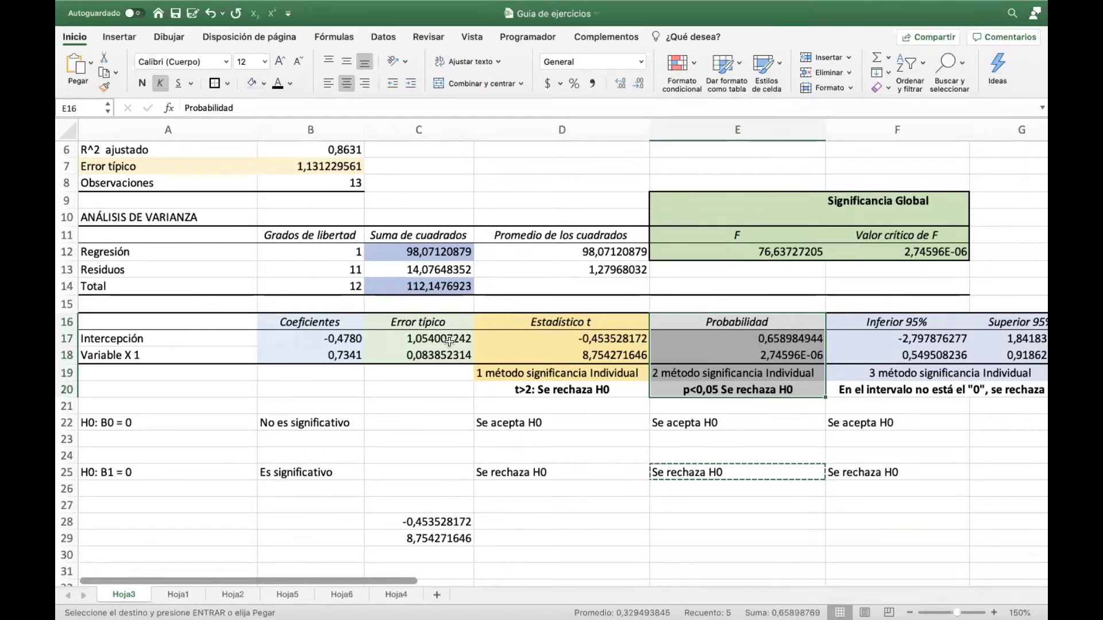
click(582, 322)
drag(582, 323, 585, 374)
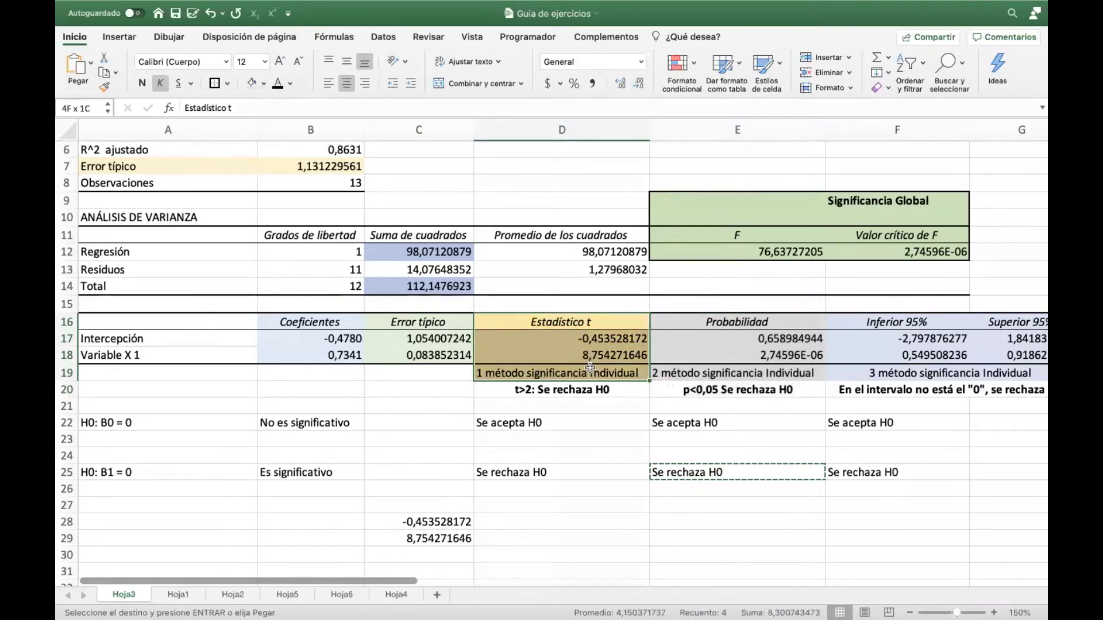
click(595, 457)
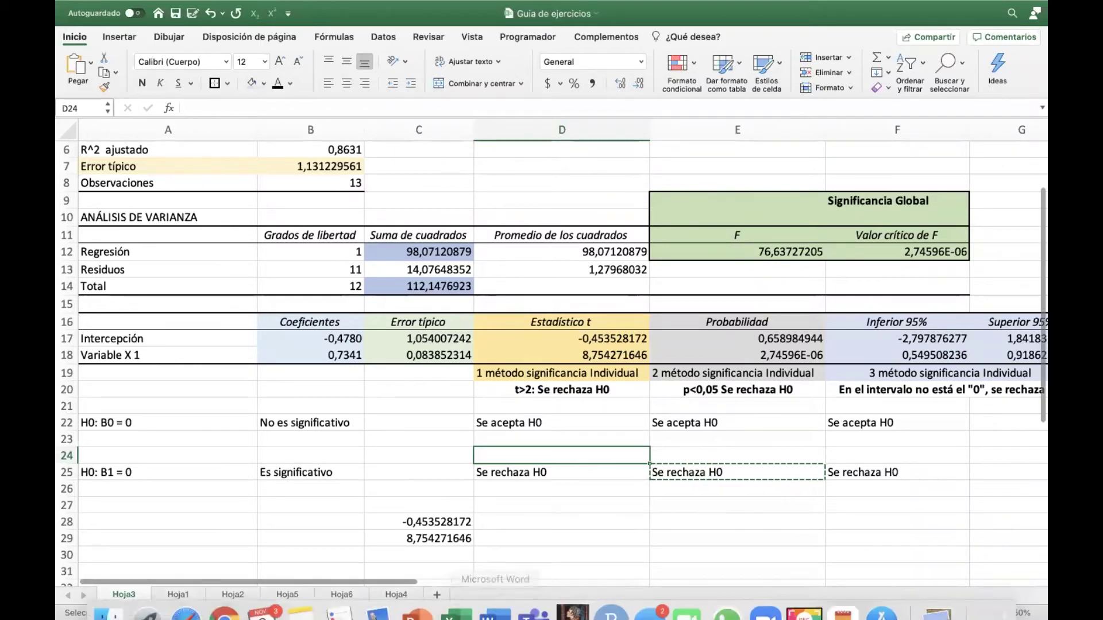
Switch to gretl and open the statistical tables for critical values of the t distribution.
mouse_move(453, 603)
click(563, 599)
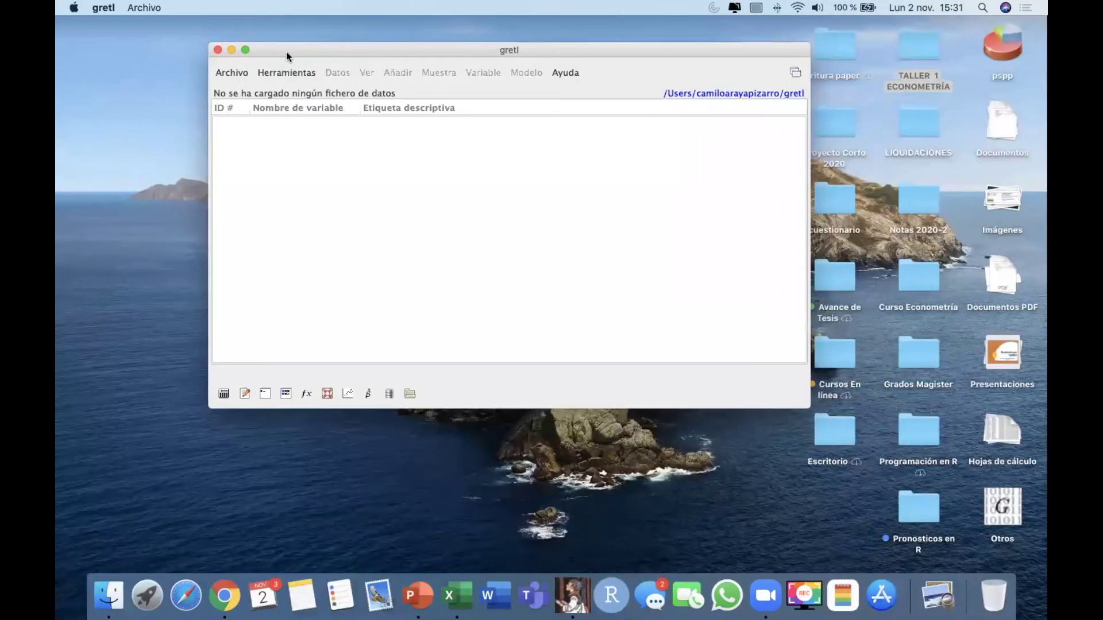
drag(286, 50, 320, 56)
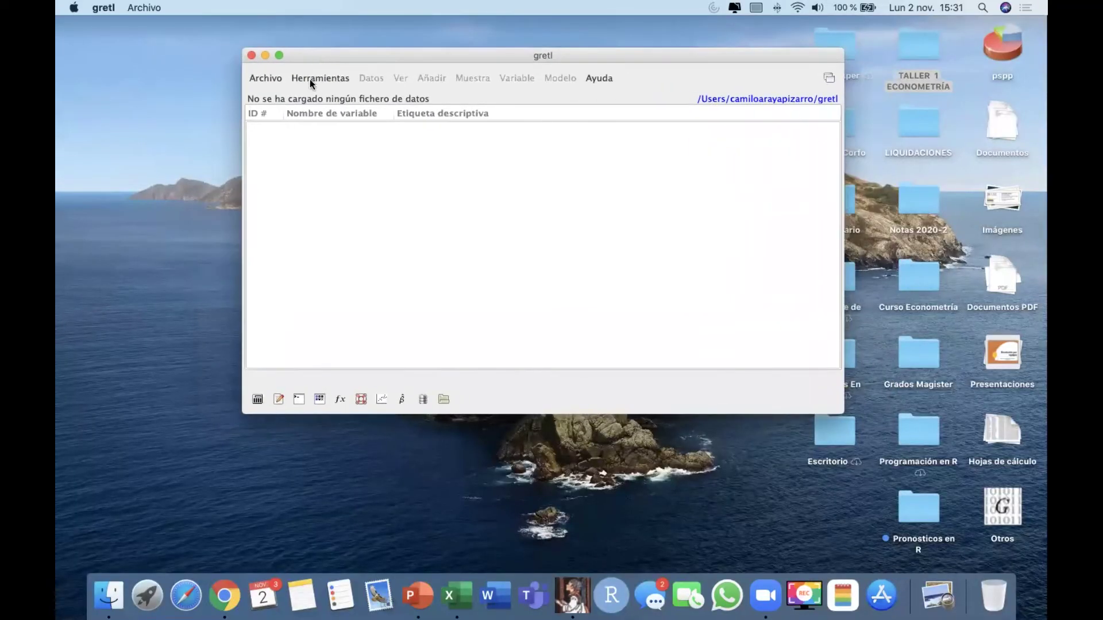
click(309, 80)
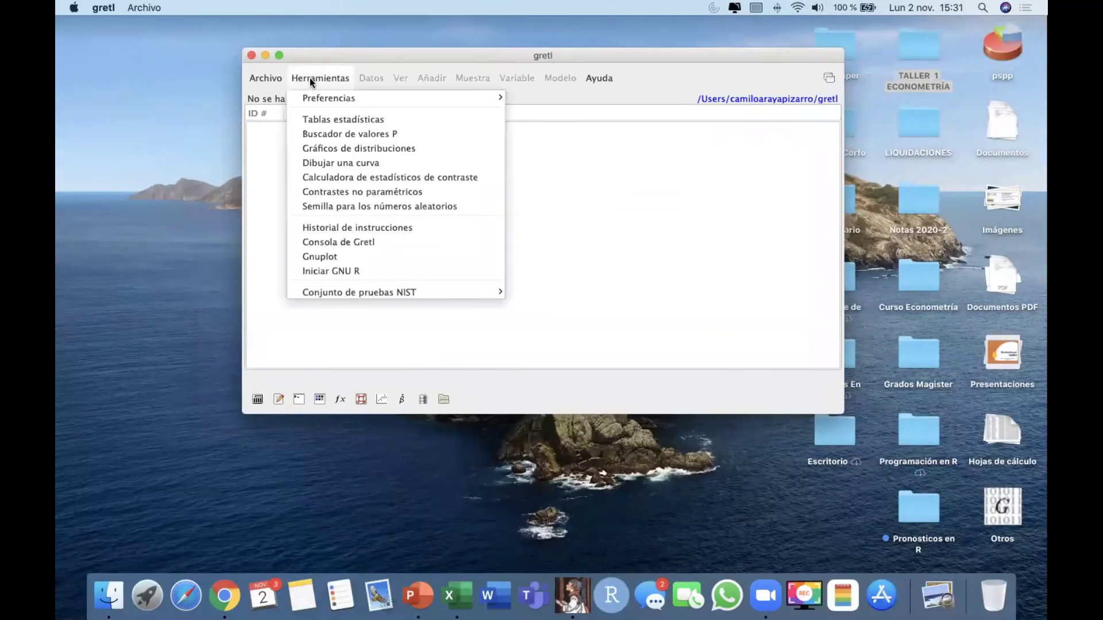
click(348, 119)
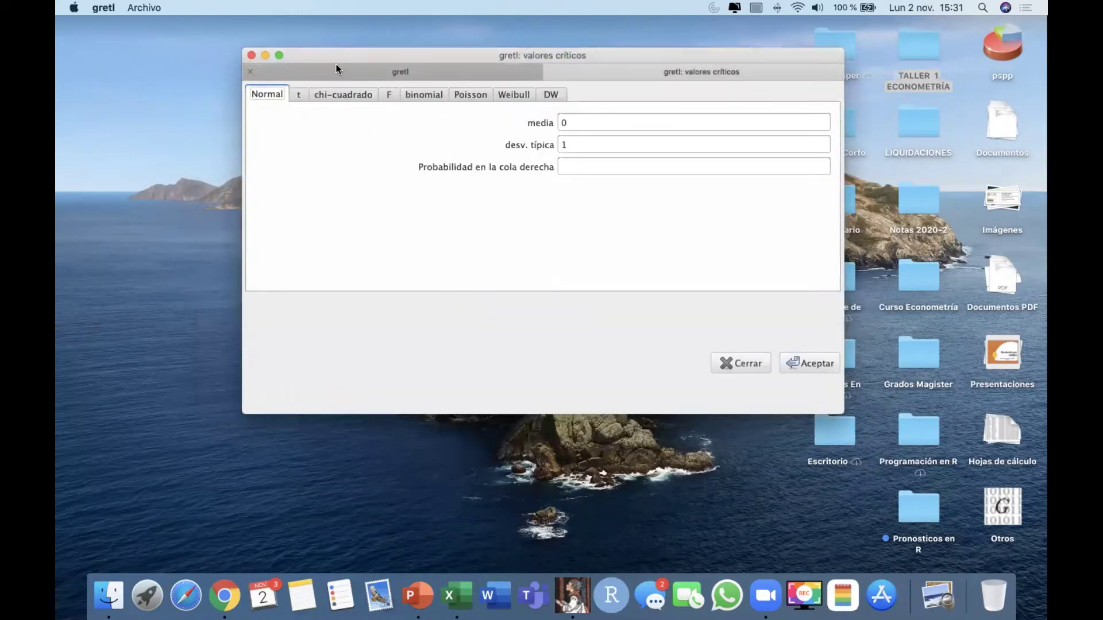
drag(336, 57, 332, 59)
click(293, 97)
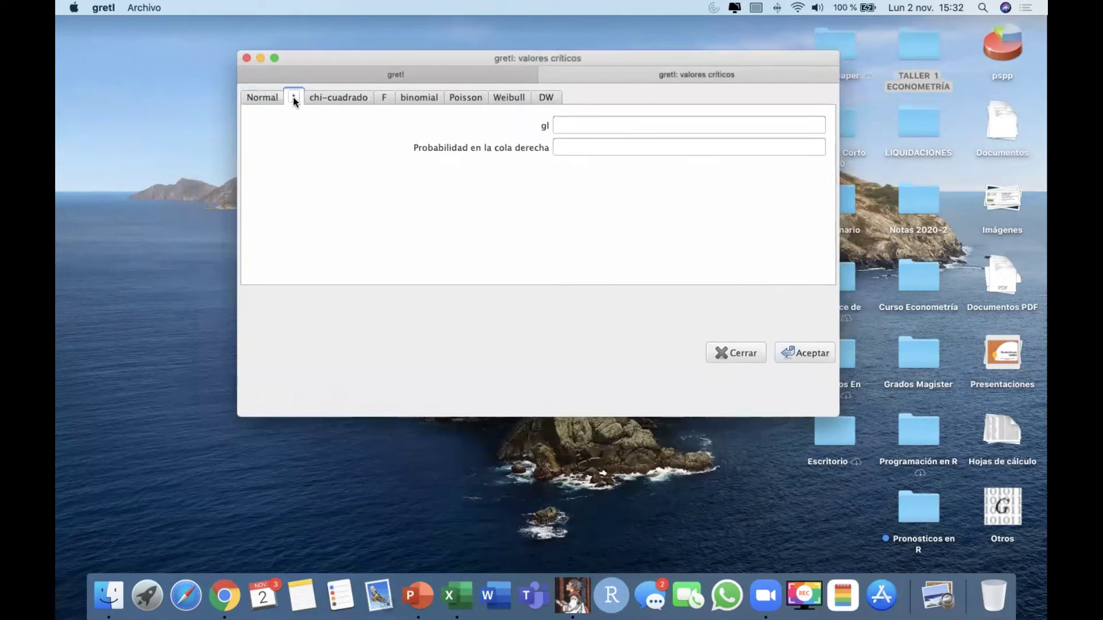
Look up the critical t value for 11 degrees of freedom and a right-tail probability of 0.025.
click(581, 126)
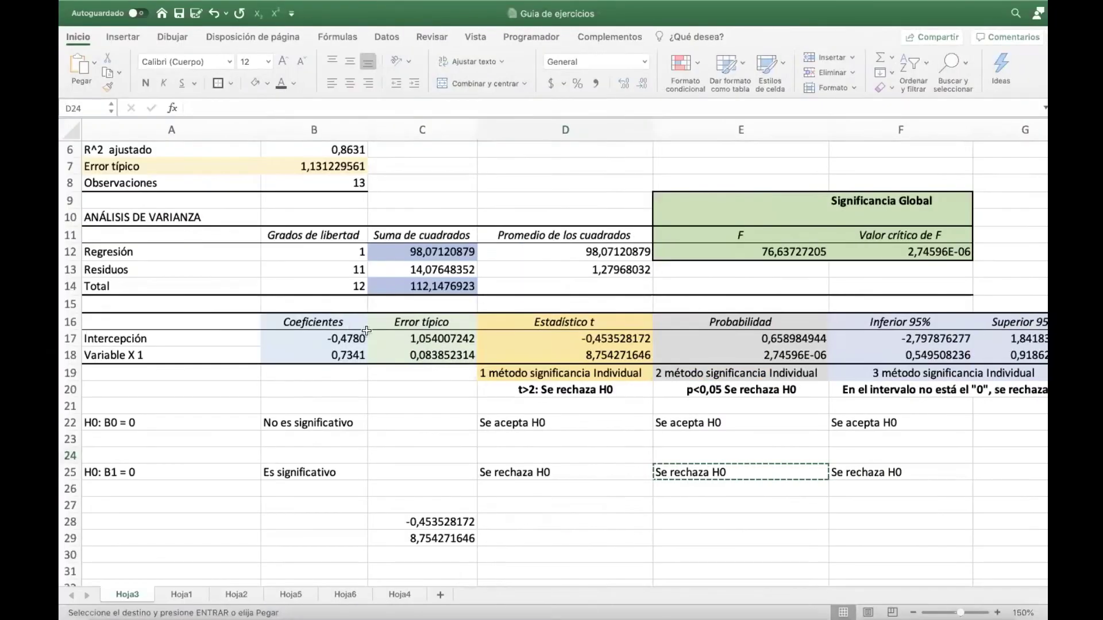
key(ctrl+Left)
text(11)
click(584, 146)
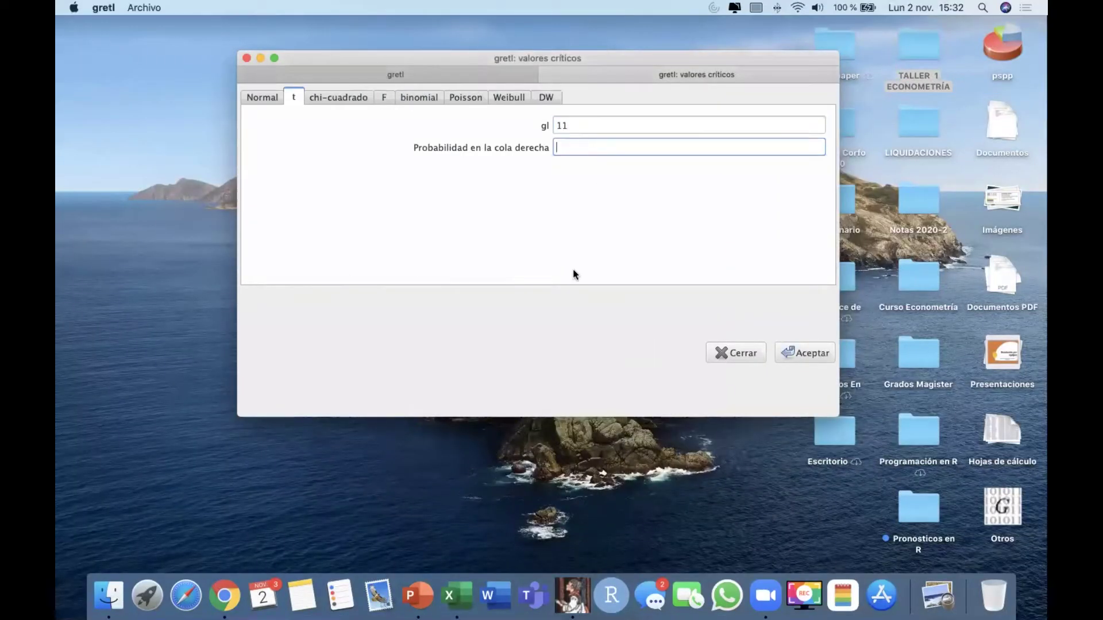
text(0,)
key(BackSpace)
key(BackSpace)
text(0.025)
click(808, 356)
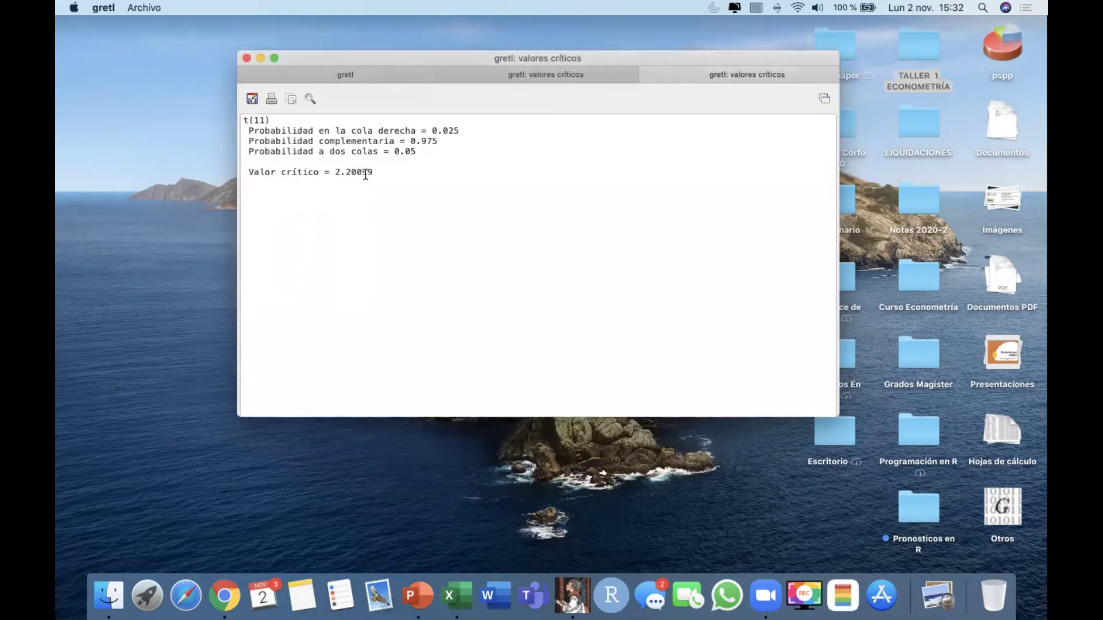
Close the gretl windows and return to Excel, selecting the first method's decision rule in D20.
click(246, 58)
click(246, 58)
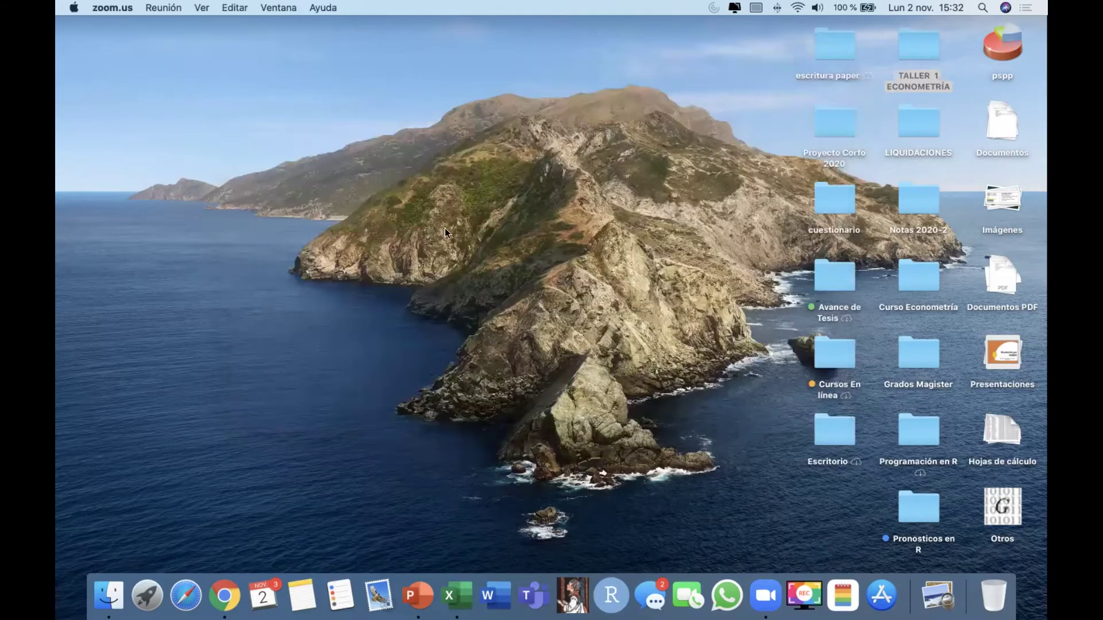
key(super+Tab)
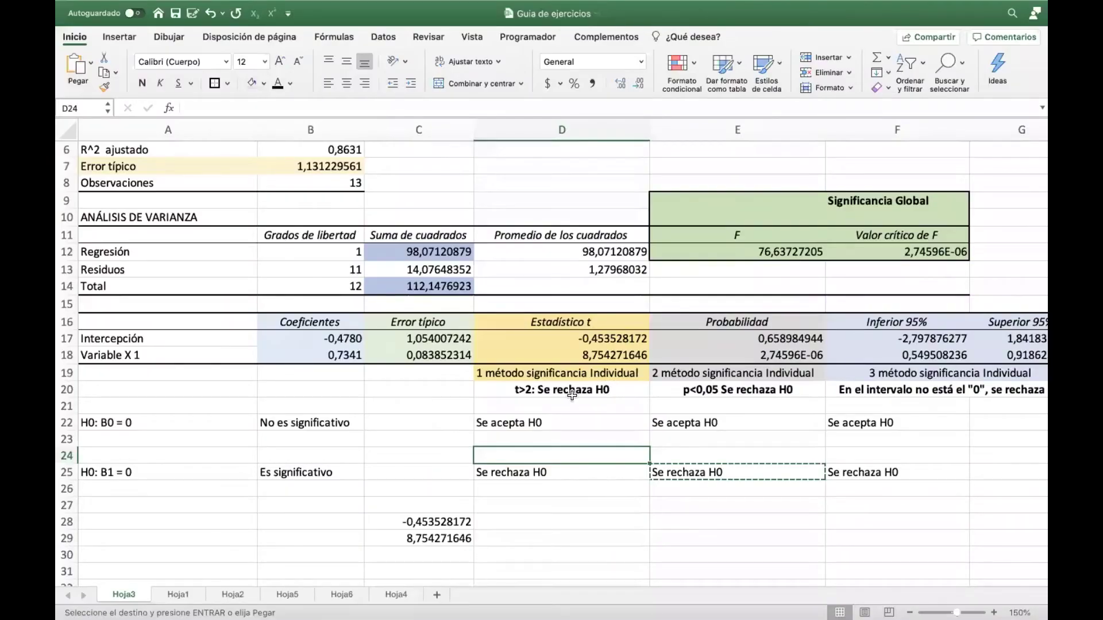
key(Up)
key(Up)
click(559, 388)
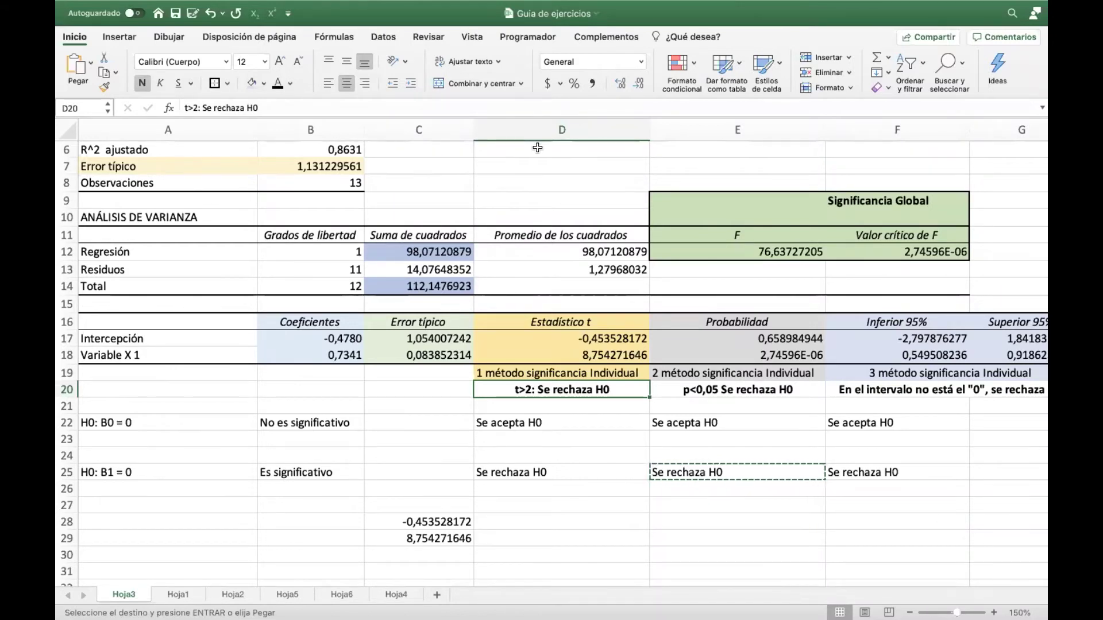
Switch to gretl and open the statistical tables for critical values.
key(F11)
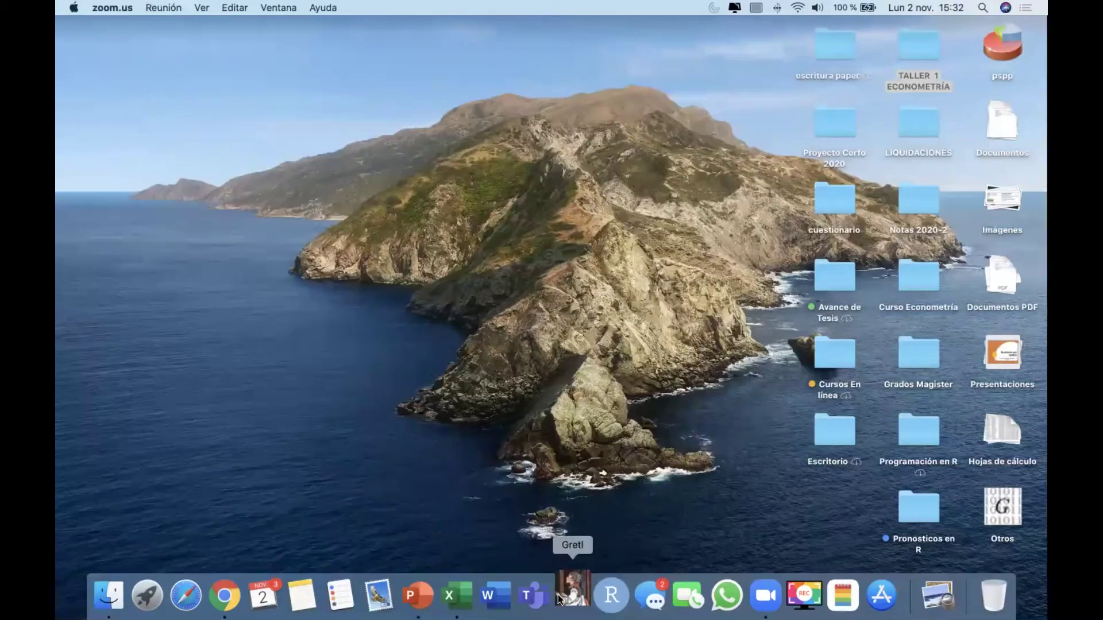
click(560, 599)
click(317, 62)
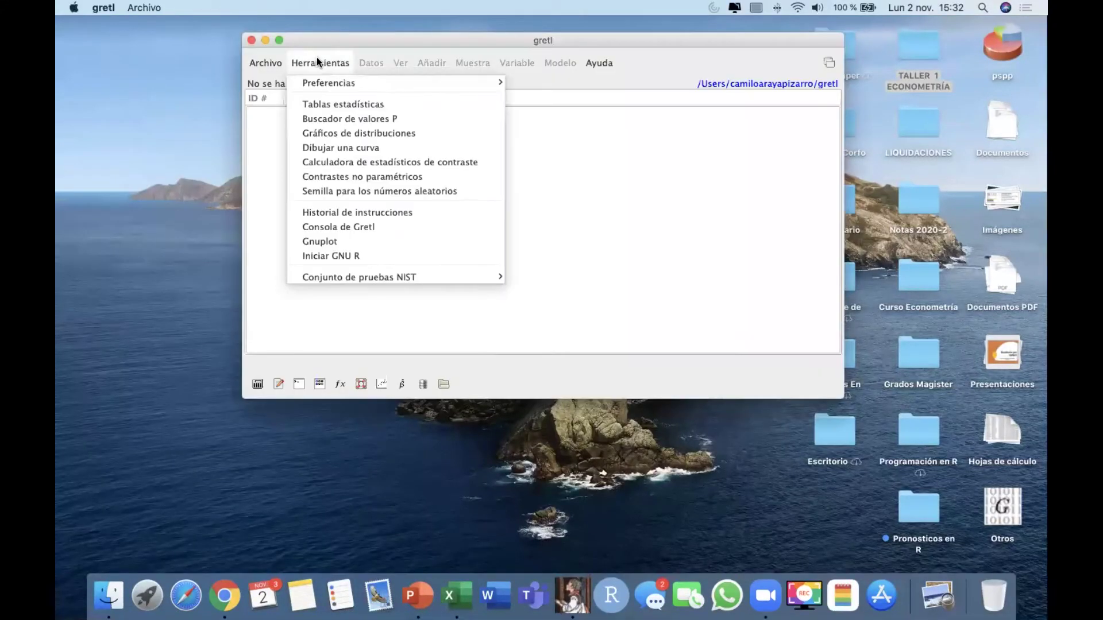
click(337, 105)
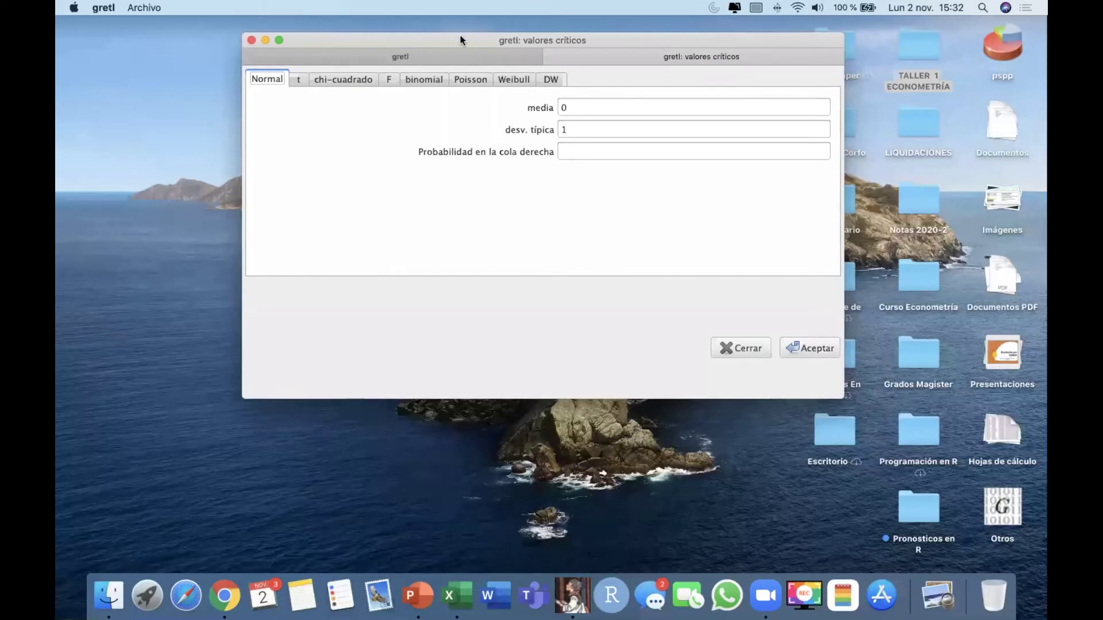
Look up the standard normal critical value for a right-tail probability of 0.025.
drag(458, 40, 456, 52)
click(569, 163)
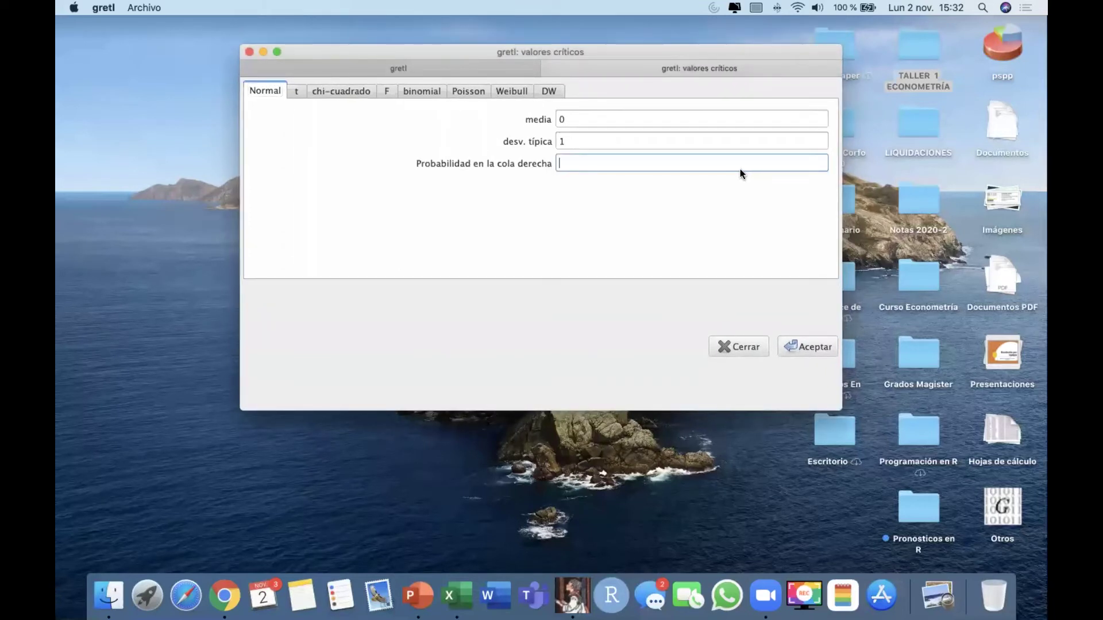
text(0.025)
click(807, 348)
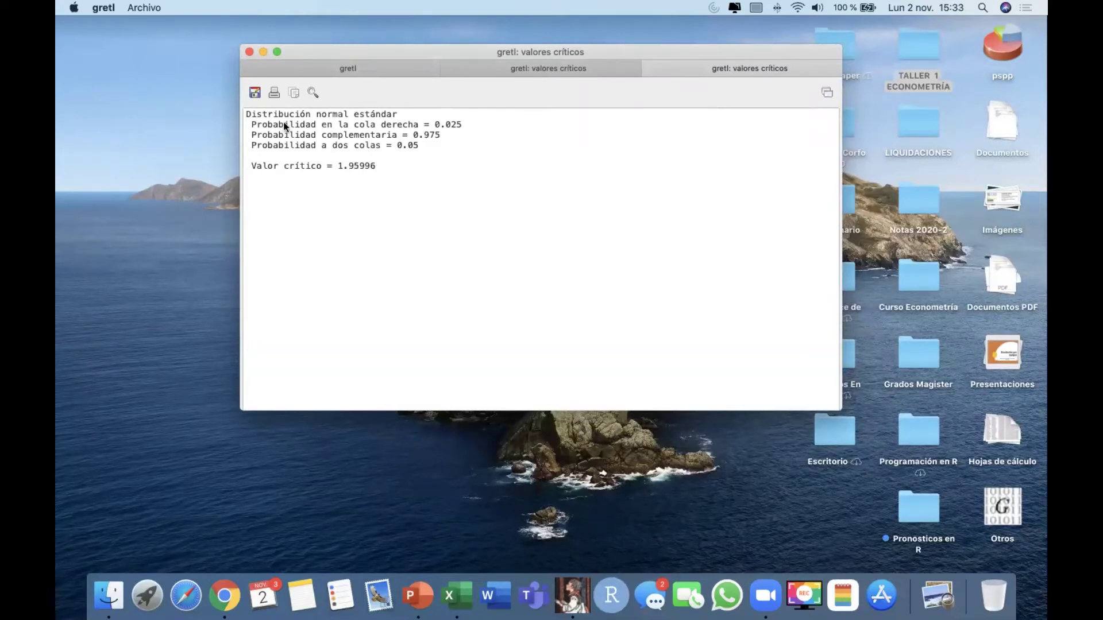
Close the gretl windows, return to Excel and examine the R^2 and the estimated coefficients on Hoja3.
click(249, 52)
key(ctrl+Right)
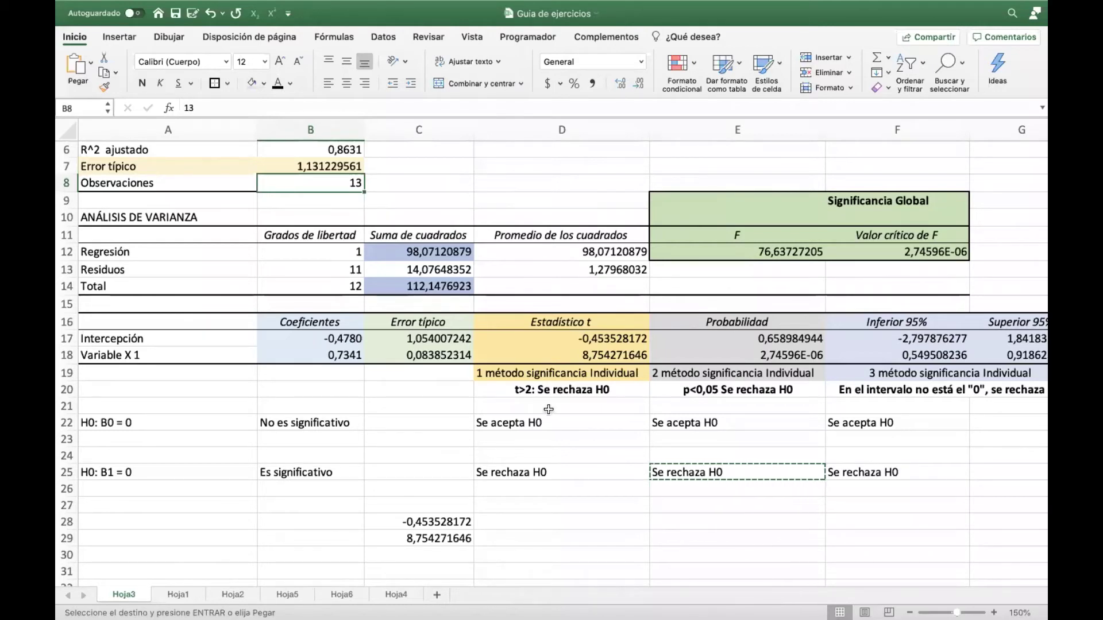
click(584, 503)
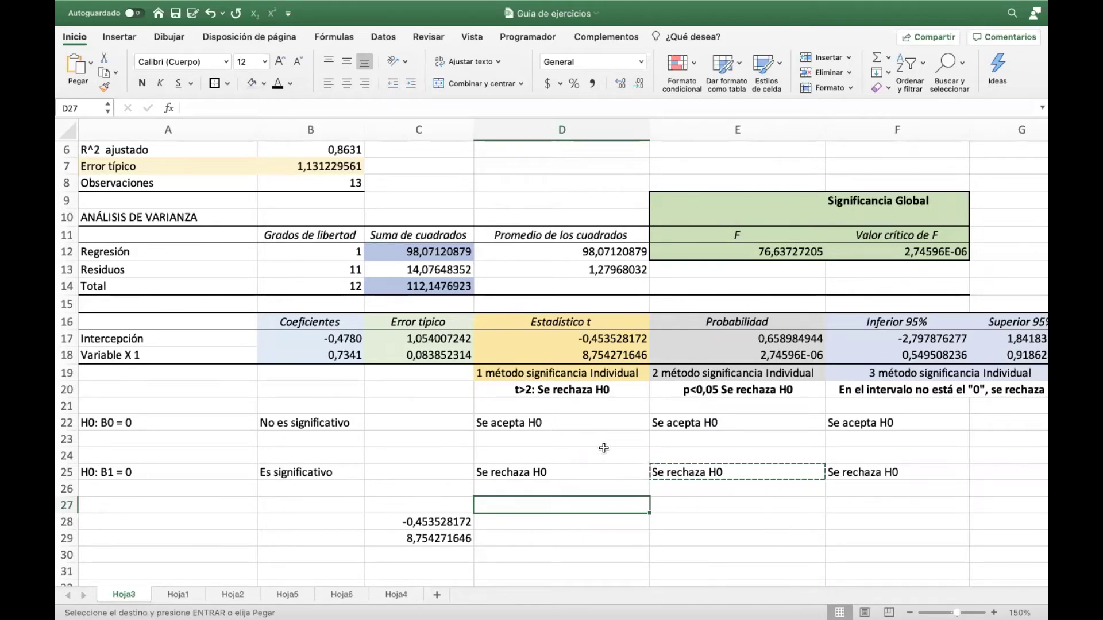
scroll(511, 399, up, 3)
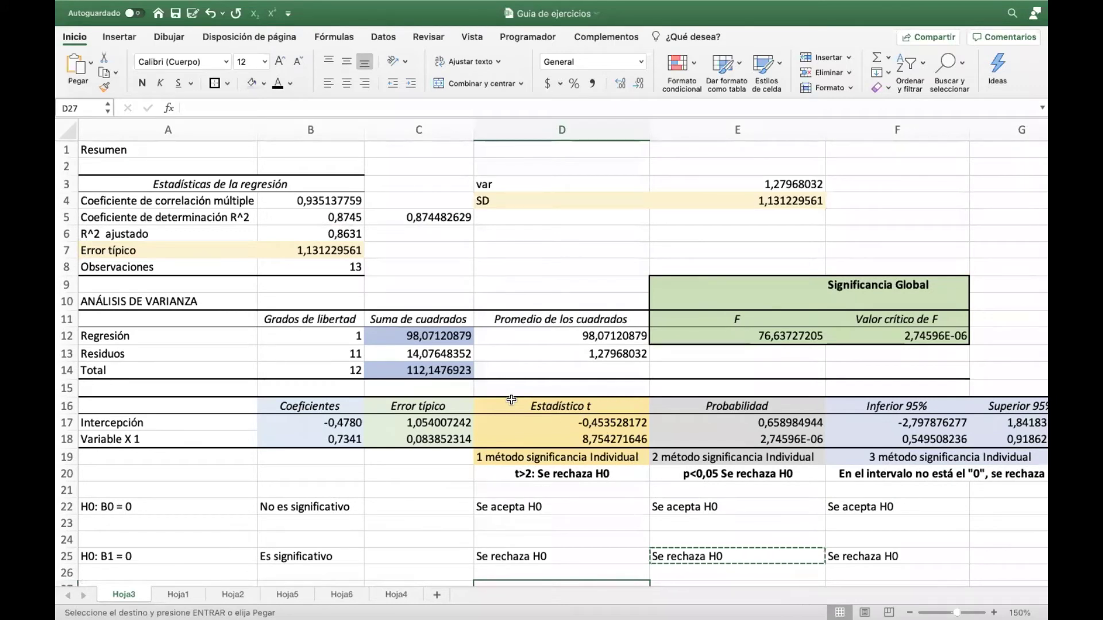
click(306, 215)
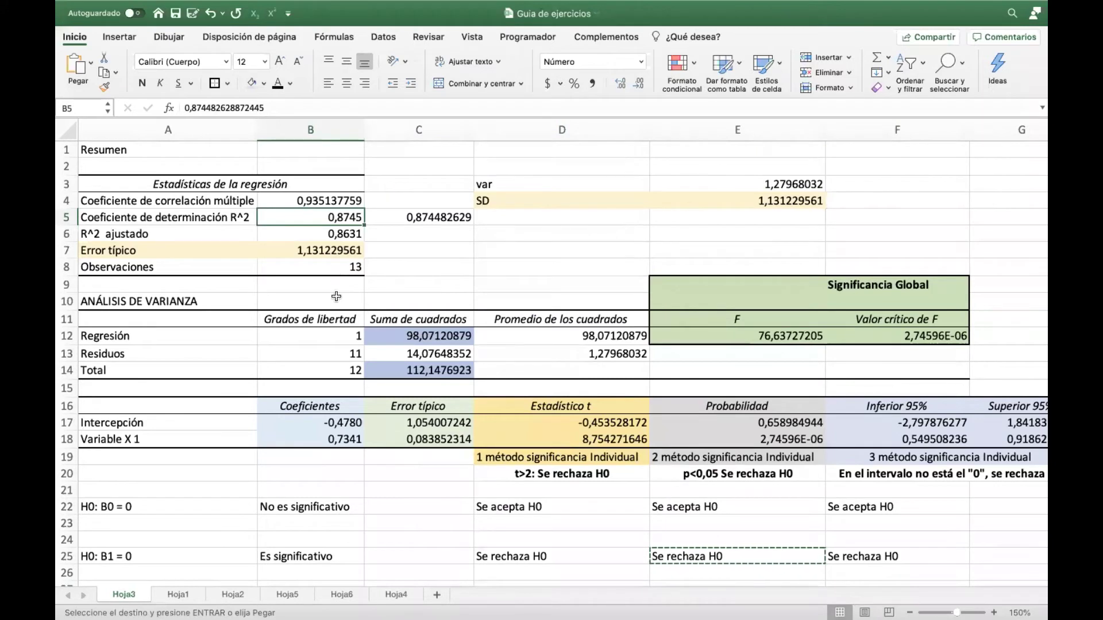
drag(324, 412, 324, 440)
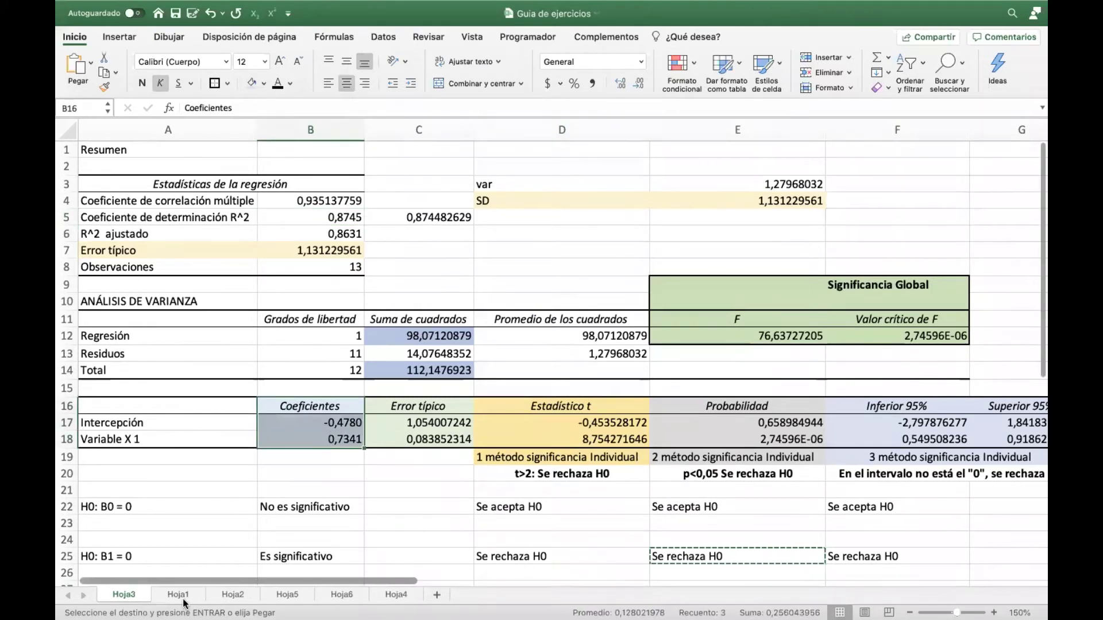
Review the Escolaridad and Salario data columns on Hoja1 against the regression output on Hoja3.
click(182, 597)
click(281, 327)
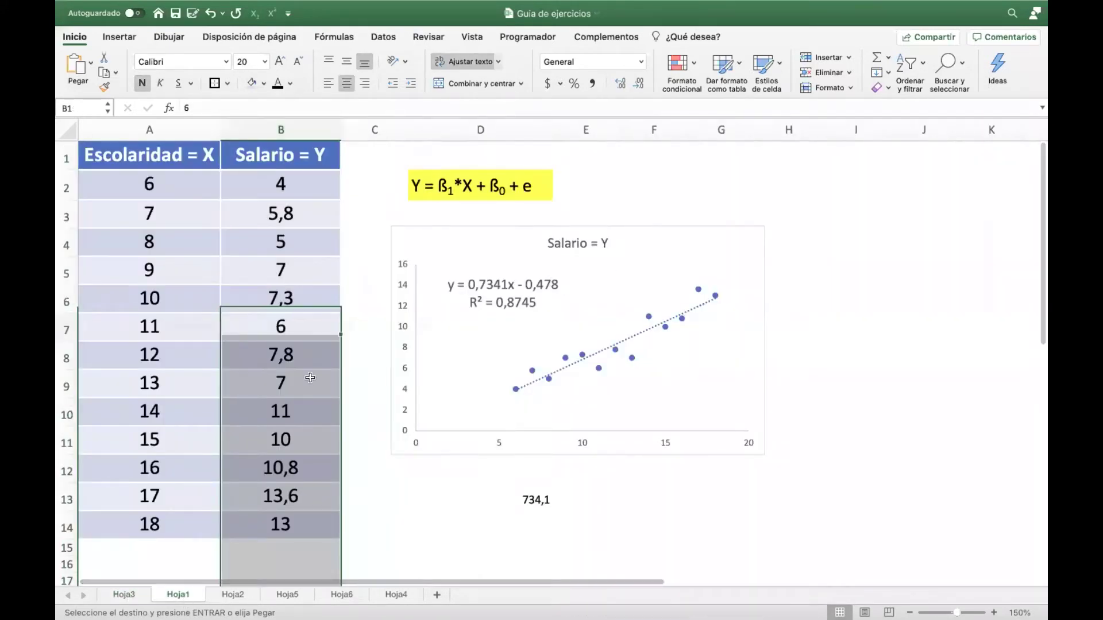
click(124, 595)
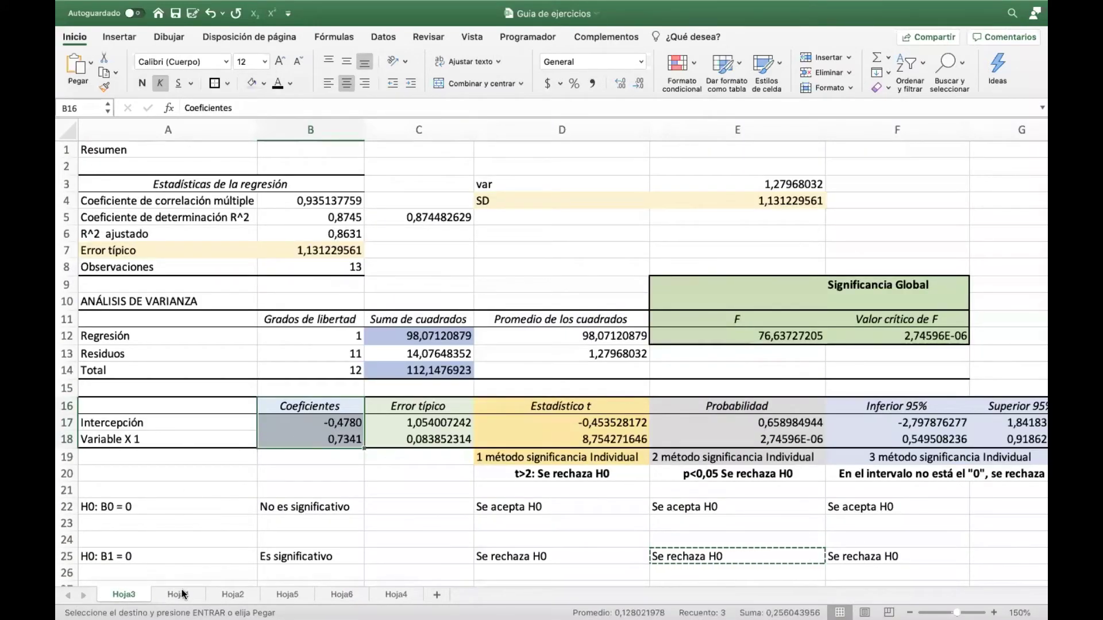
click(182, 596)
click(167, 155)
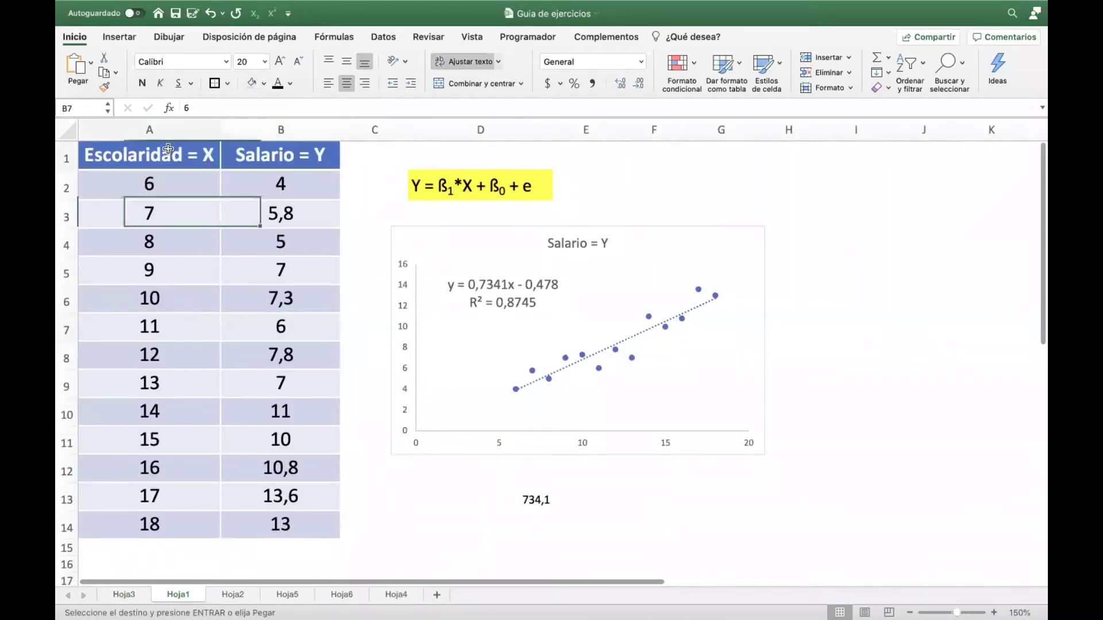
drag(167, 160, 152, 525)
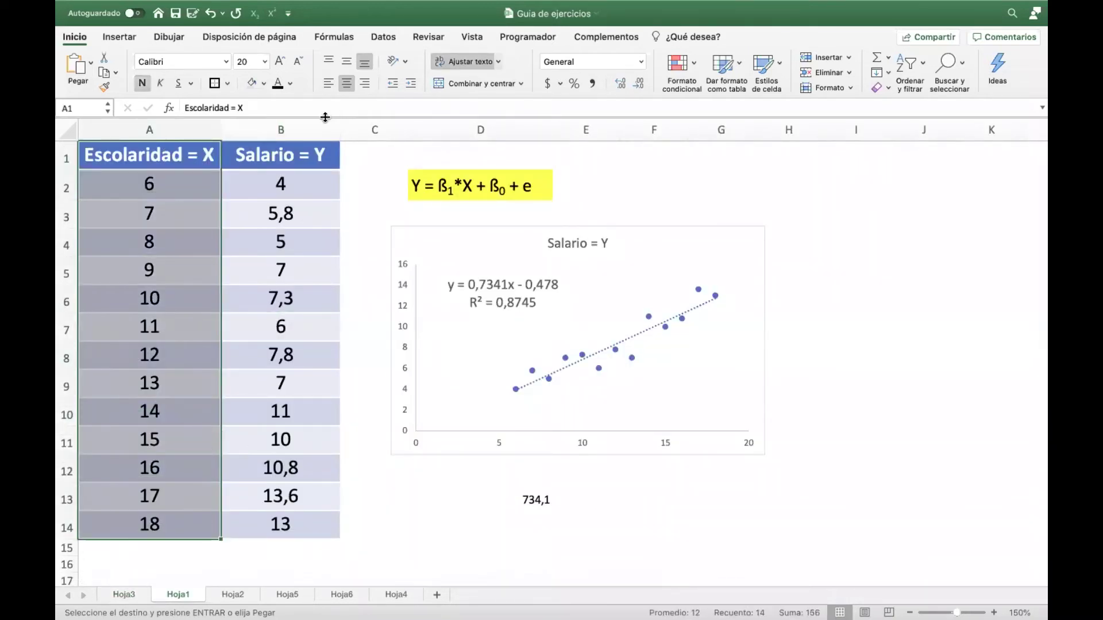
drag(280, 154, 317, 523)
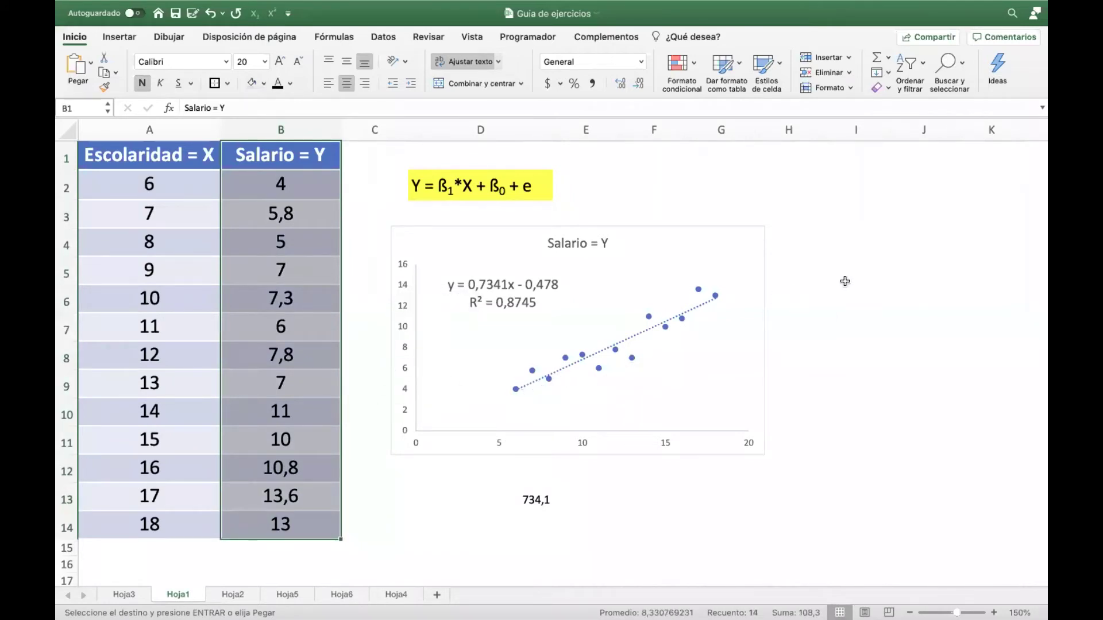
click(859, 272)
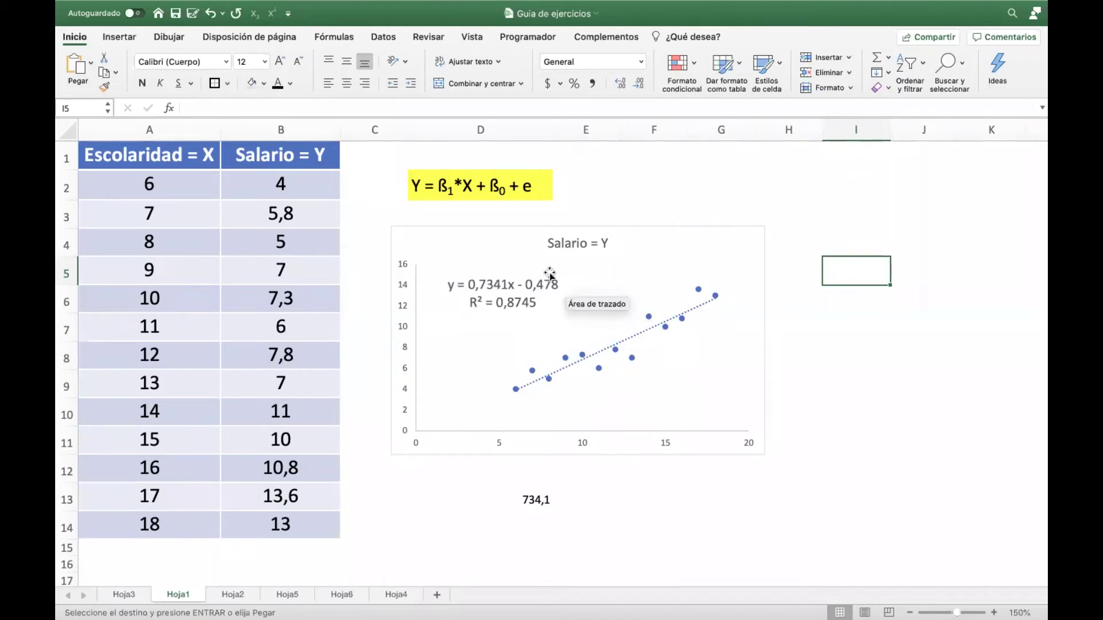
Highlight the Escolaridad column from A1 to A14 and the Salario column from B1 to B14 for comparison.
click(162, 151)
drag(162, 172, 174, 533)
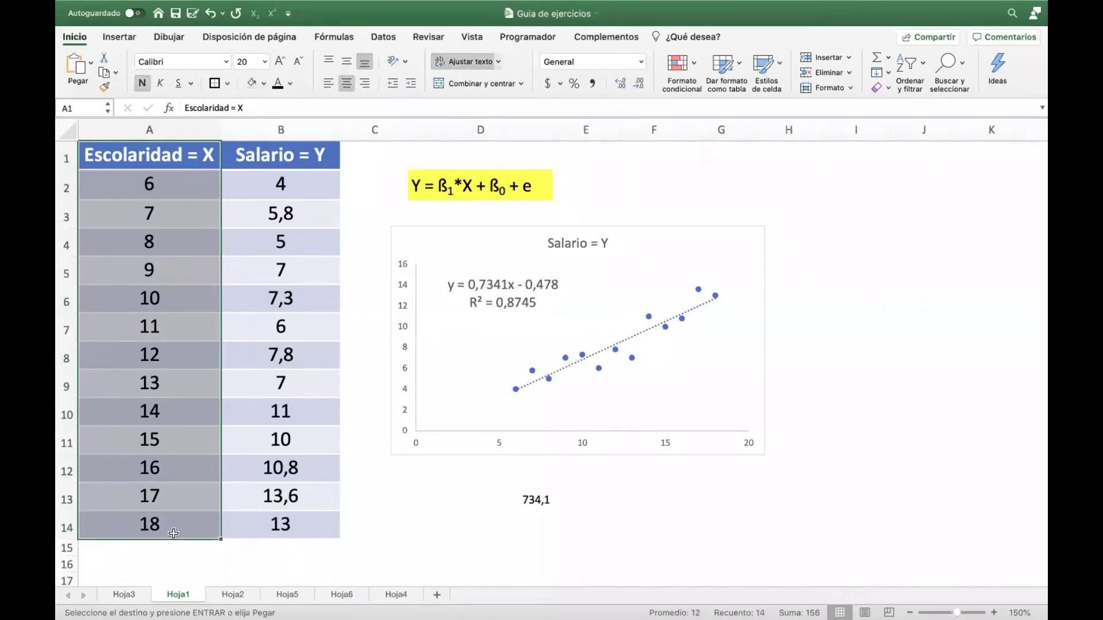
drag(292, 157, 286, 525)
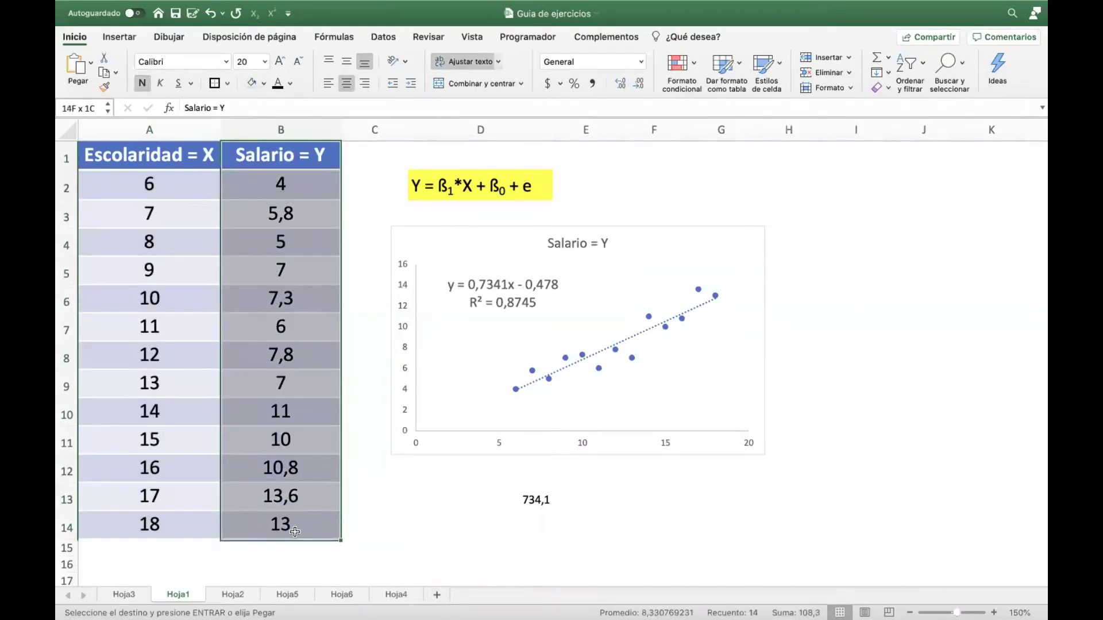
Examine the slope's significance conclusion in B25 on Hoja3 and relate it to the data on Hoja1.
click(146, 594)
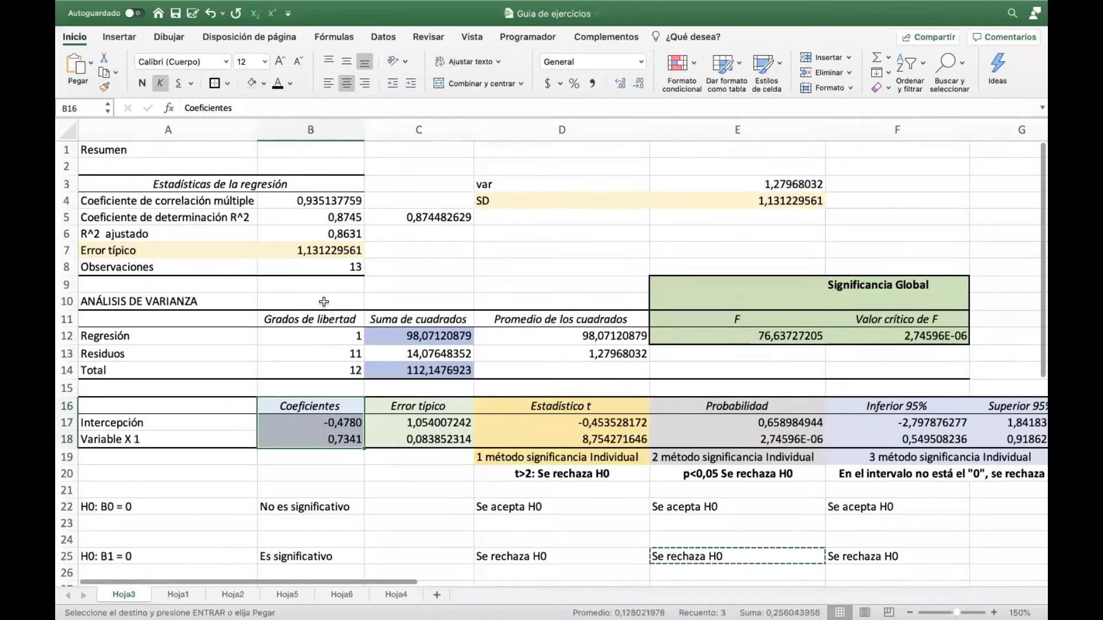
scroll(324, 302, down, 2)
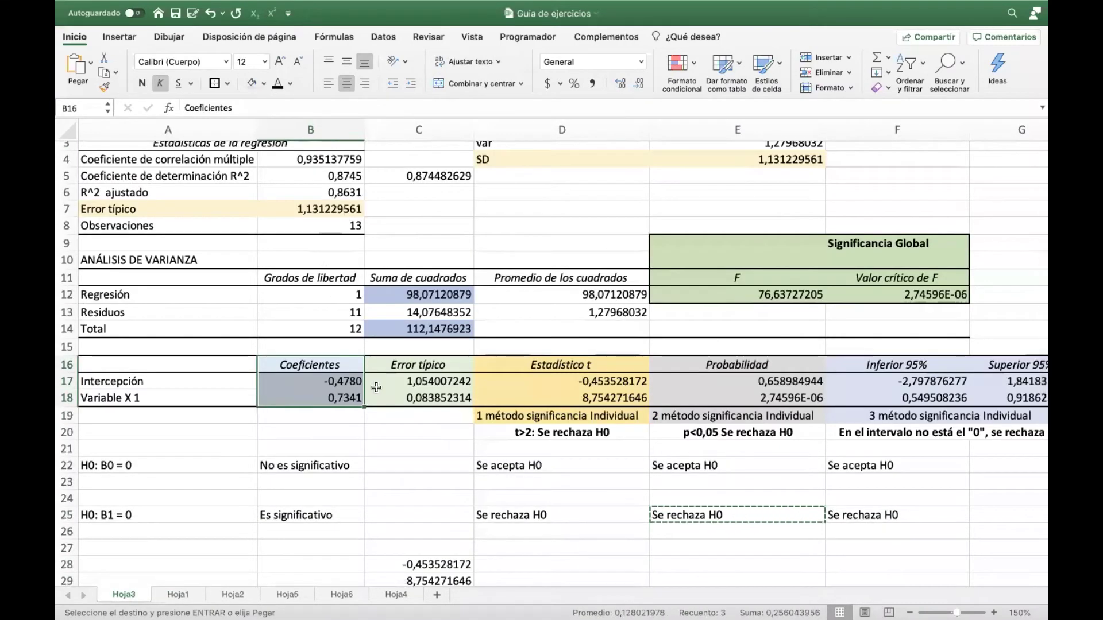
scroll(376, 387, down, 3)
click(294, 452)
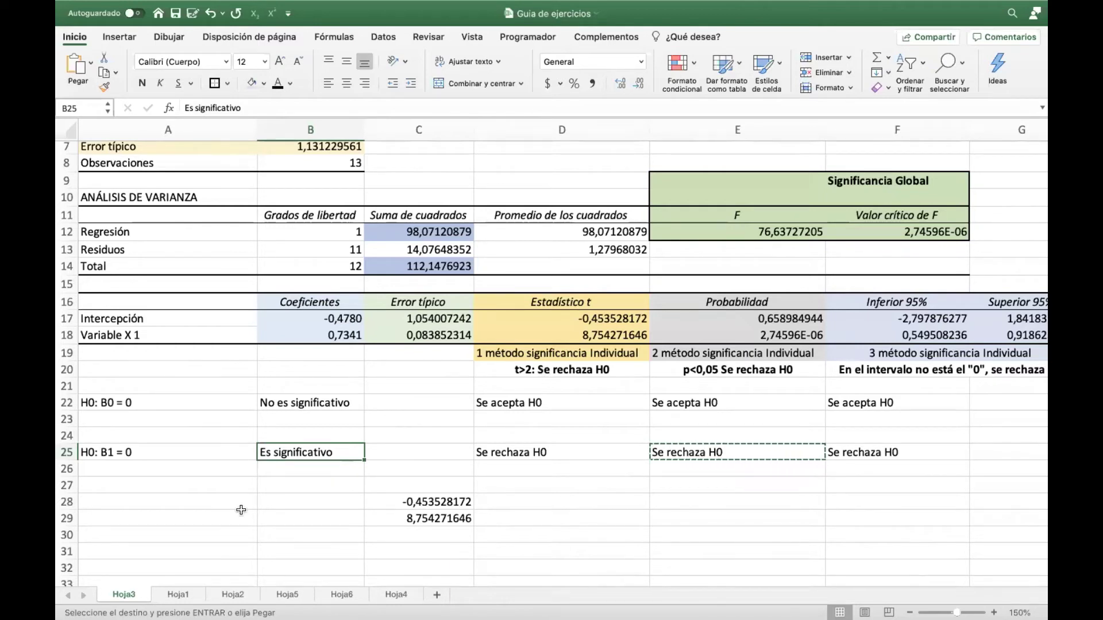
click(183, 598)
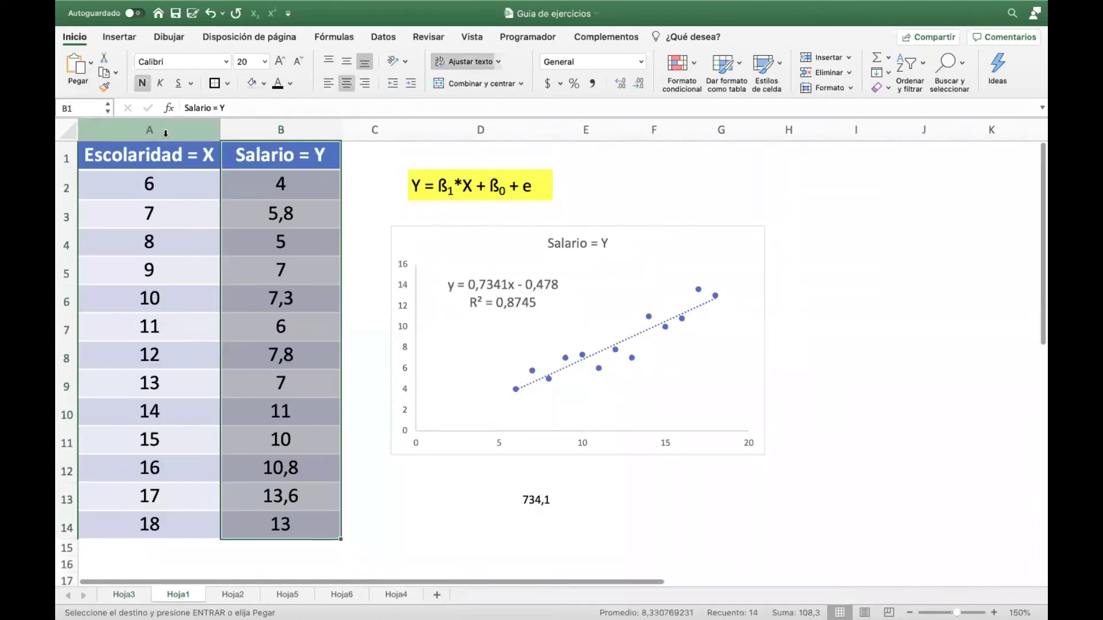
click(129, 597)
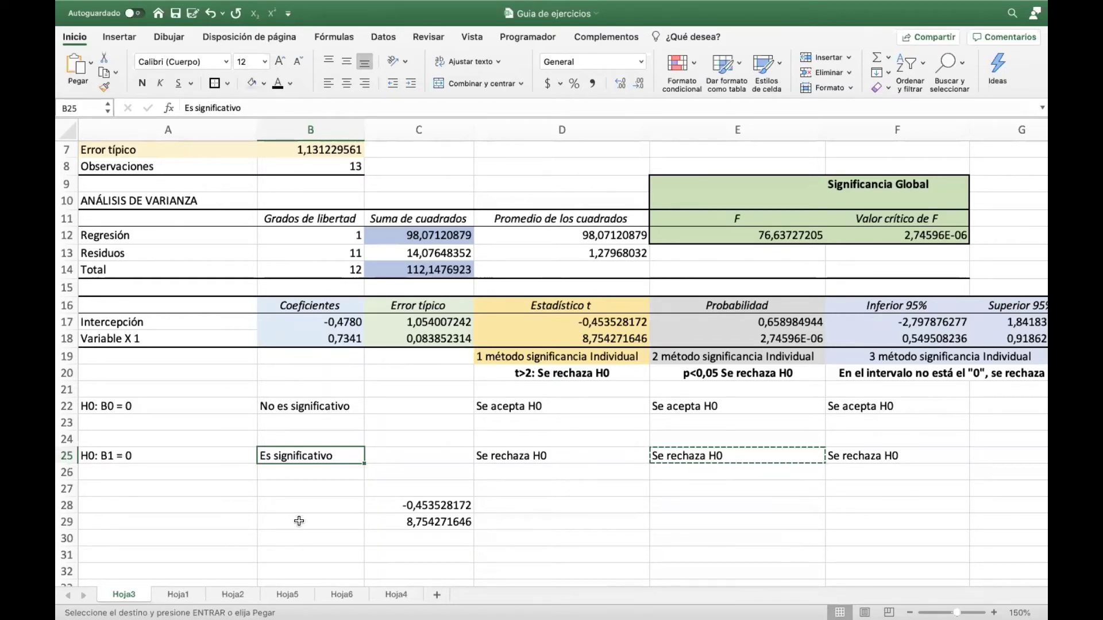
On Hoja2, enter the heading "Es significativo?" in B18 and the row labels B0 in A19 and B1 in A20.
click(234, 597)
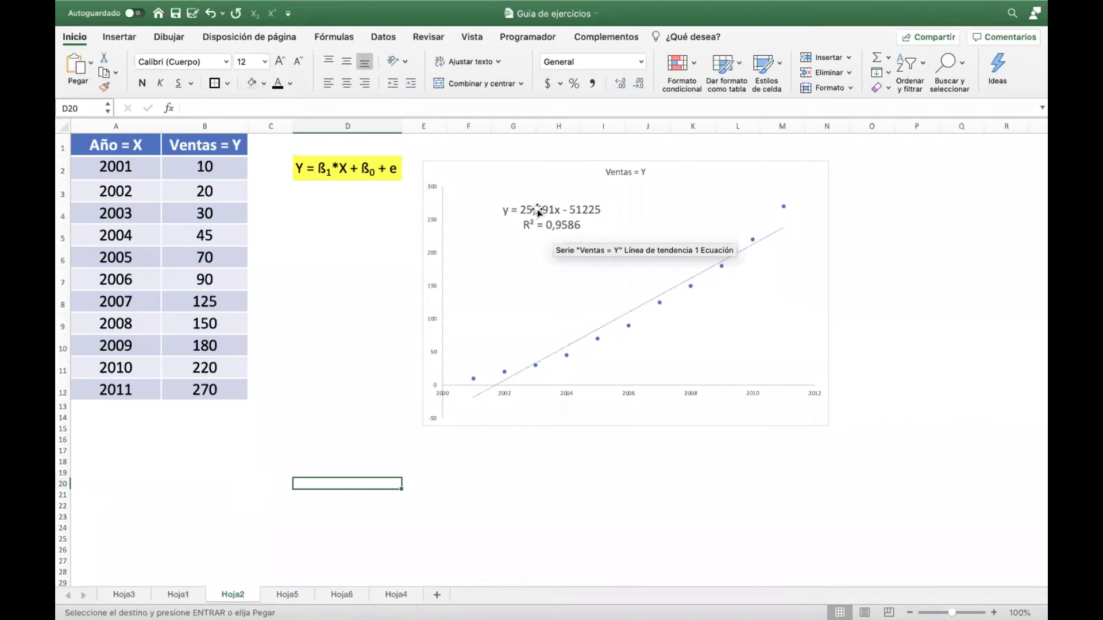
click(383, 38)
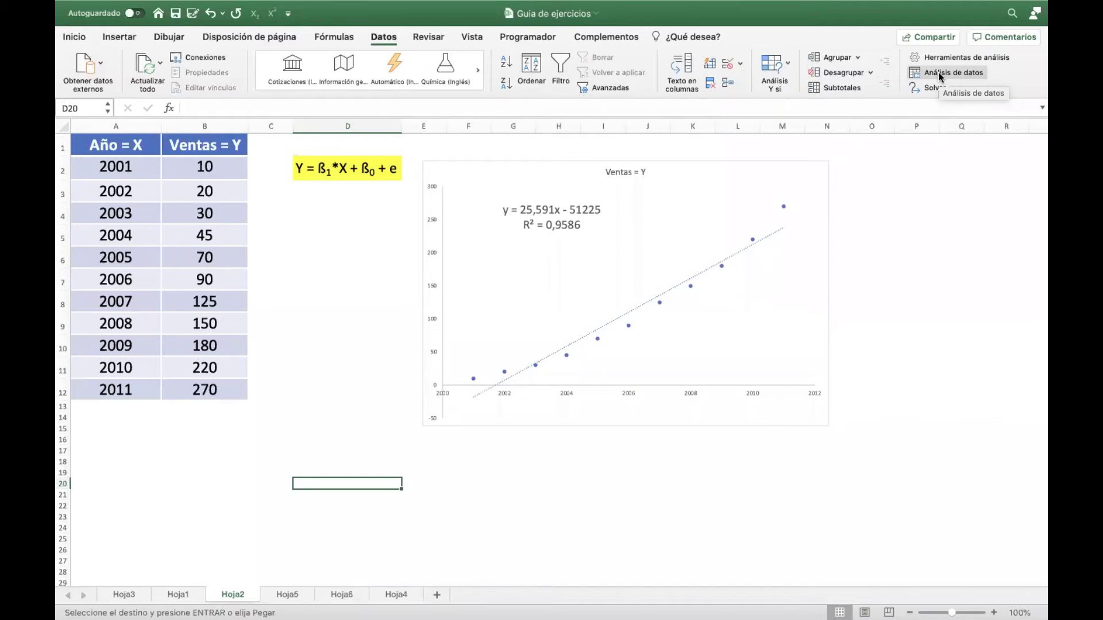
click(199, 463)
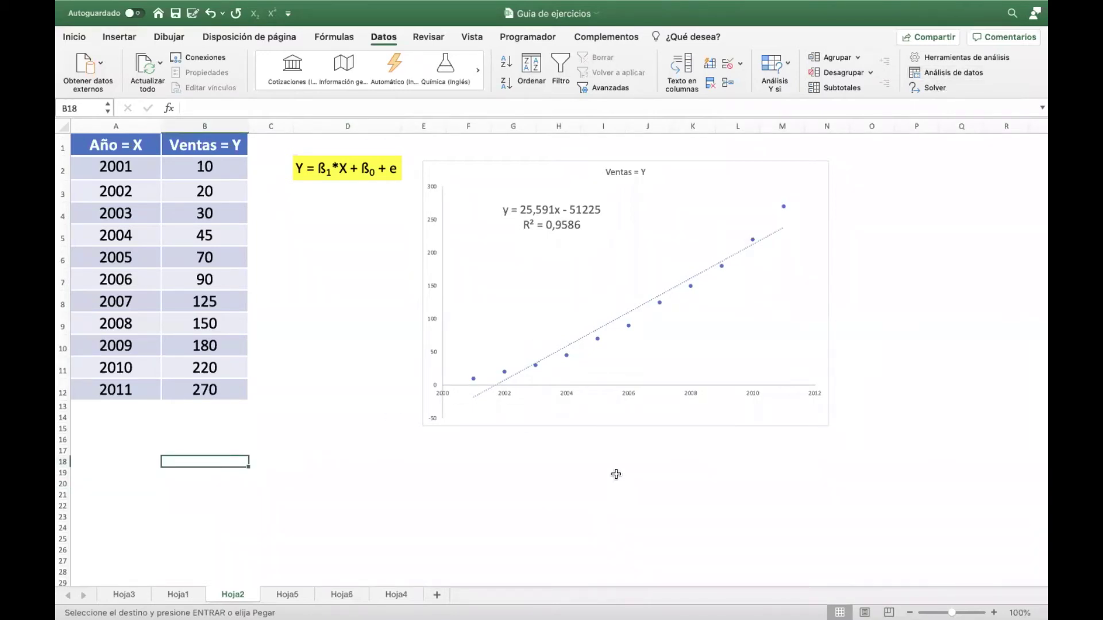
text(E)
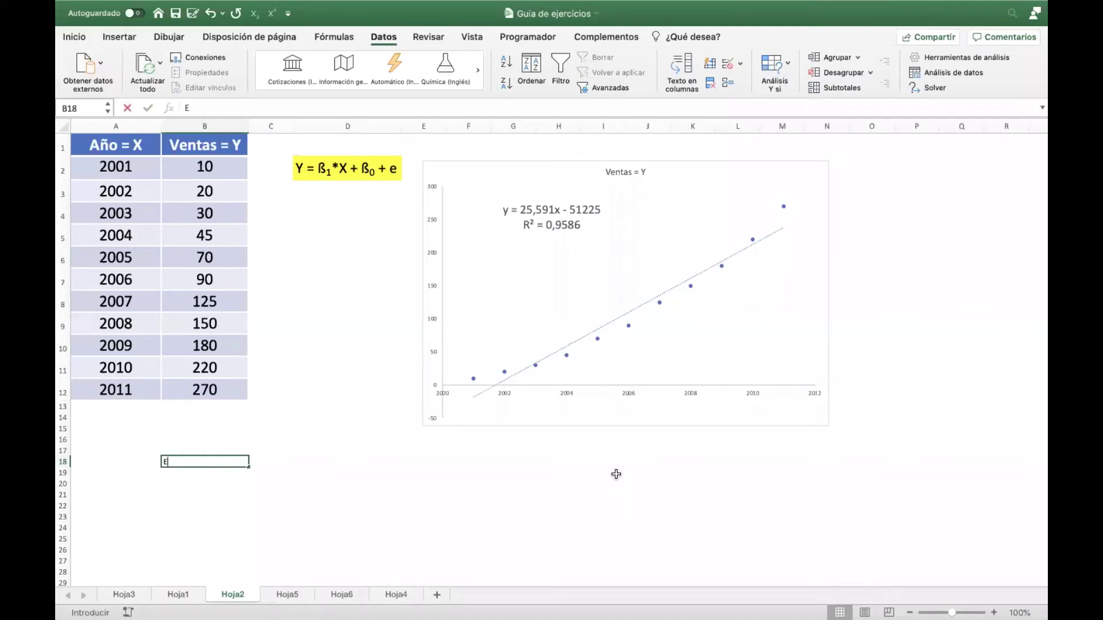
text(s sign)
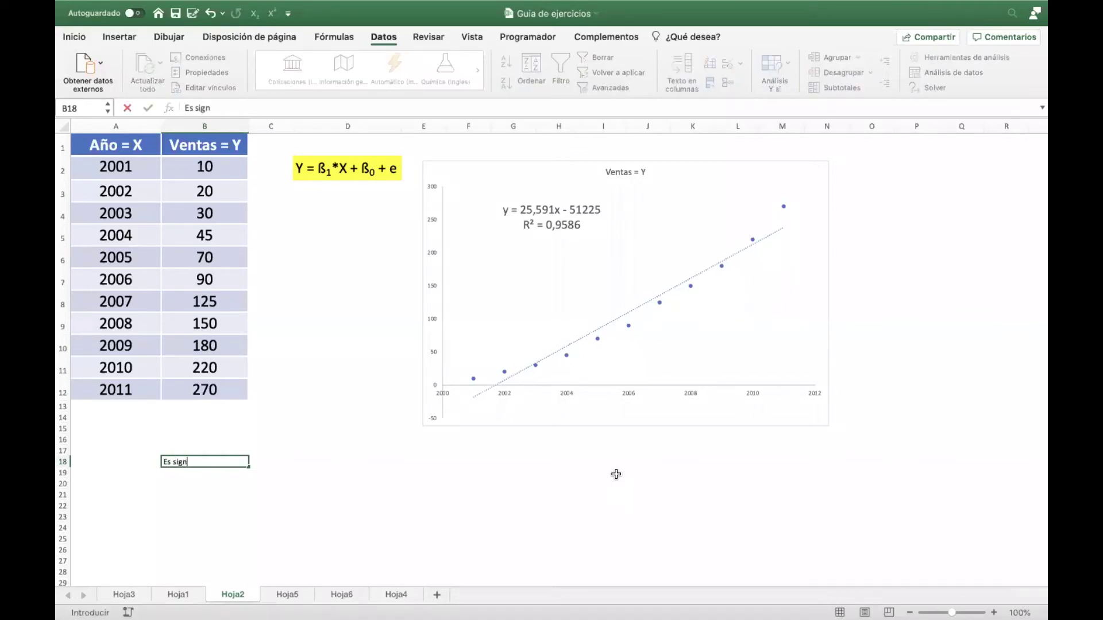
text(ificativo?)
key(Return)
text(B0)
key(Return)
text(B1)
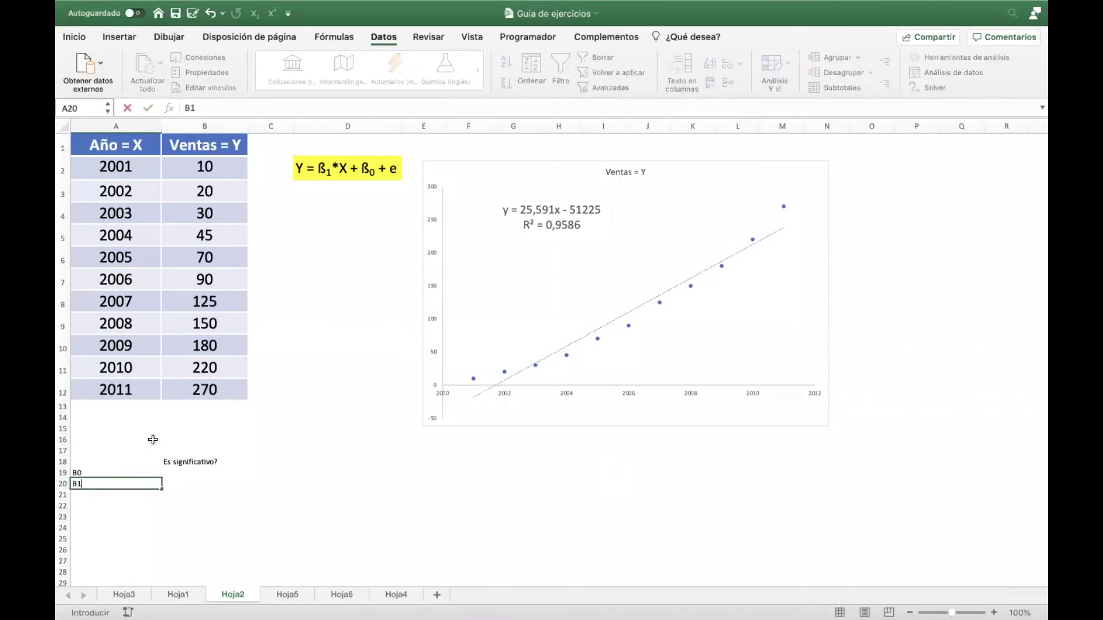
Enlarge the text of the significance table in A18:B20 to font size 22.
drag(117, 463, 176, 484)
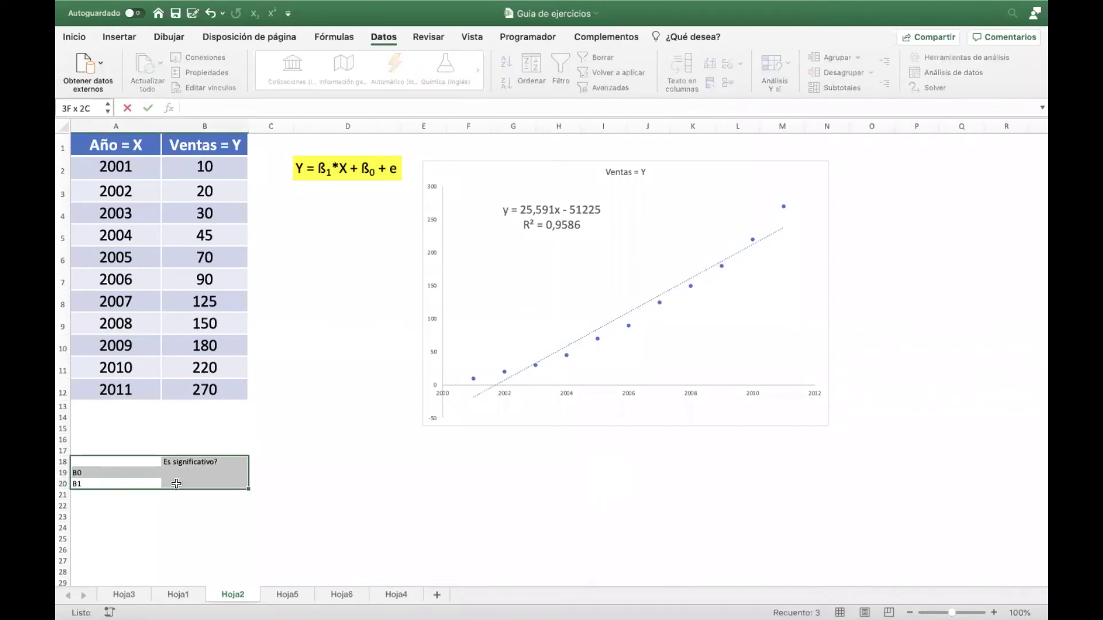
click(84, 41)
click(277, 64)
click(278, 62)
click(279, 61)
click(279, 62)
click(279, 62)
click(279, 61)
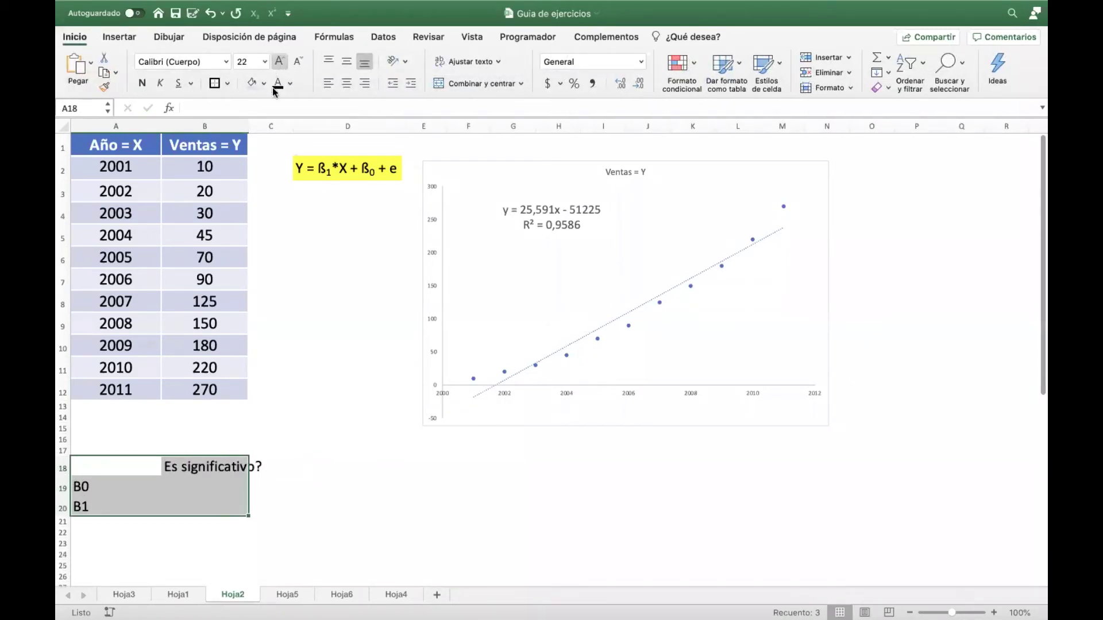
click(273, 200)
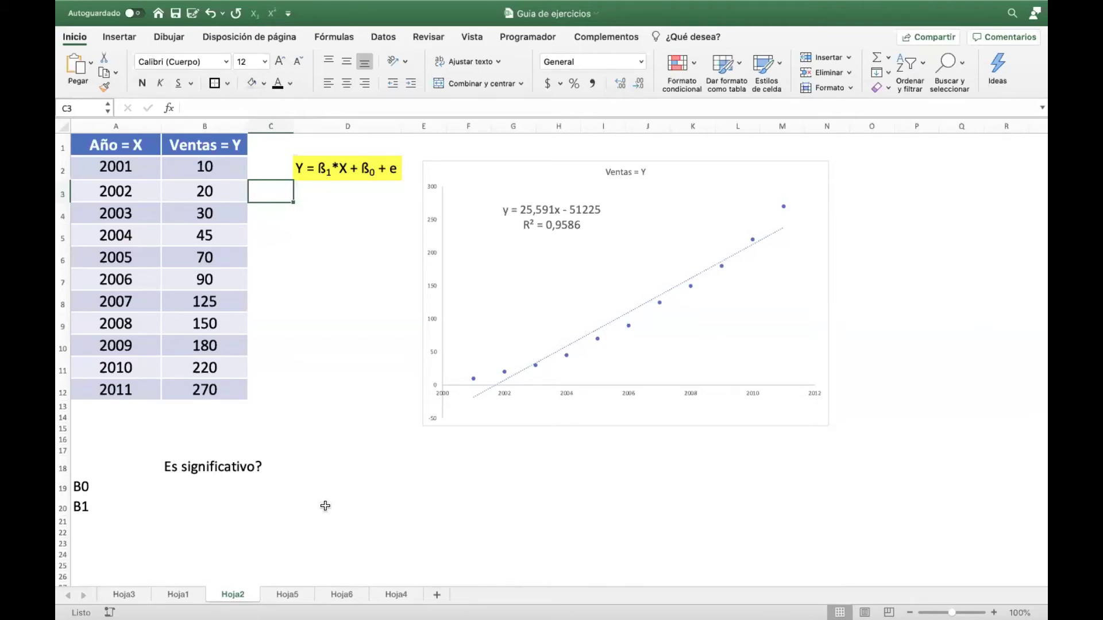
Copy the significance table A18:B20 from Hoja2 and paste it at A27 on Hoja5.
drag(111, 466, 191, 504)
right_click(192, 505)
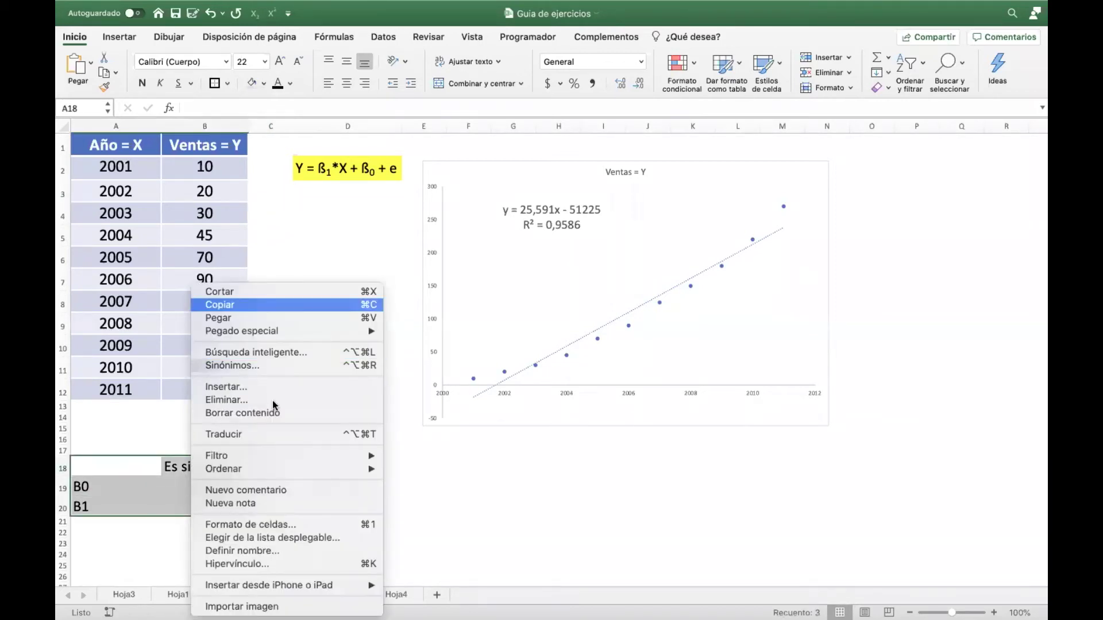
key(super+c)
click(287, 595)
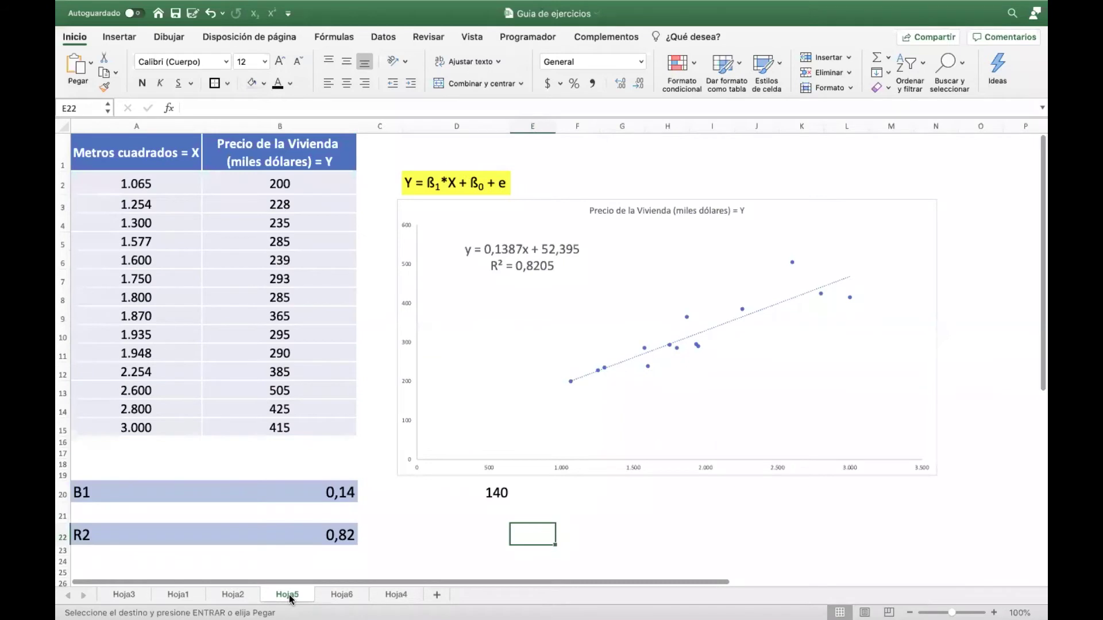
scroll(273, 517, down, 3)
click(103, 486)
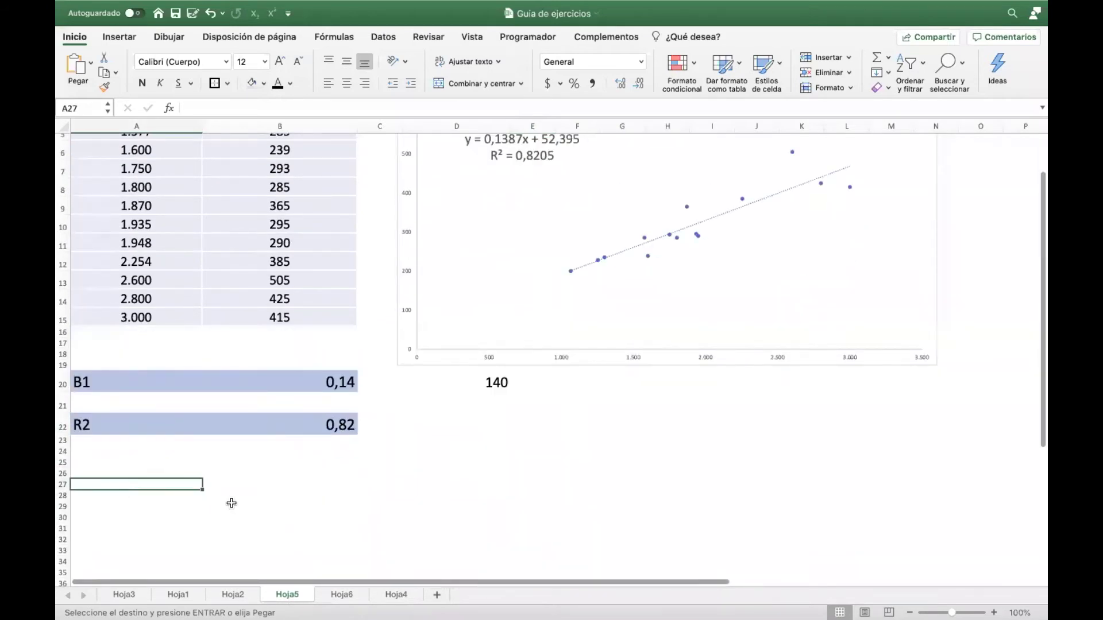
key(super+v)
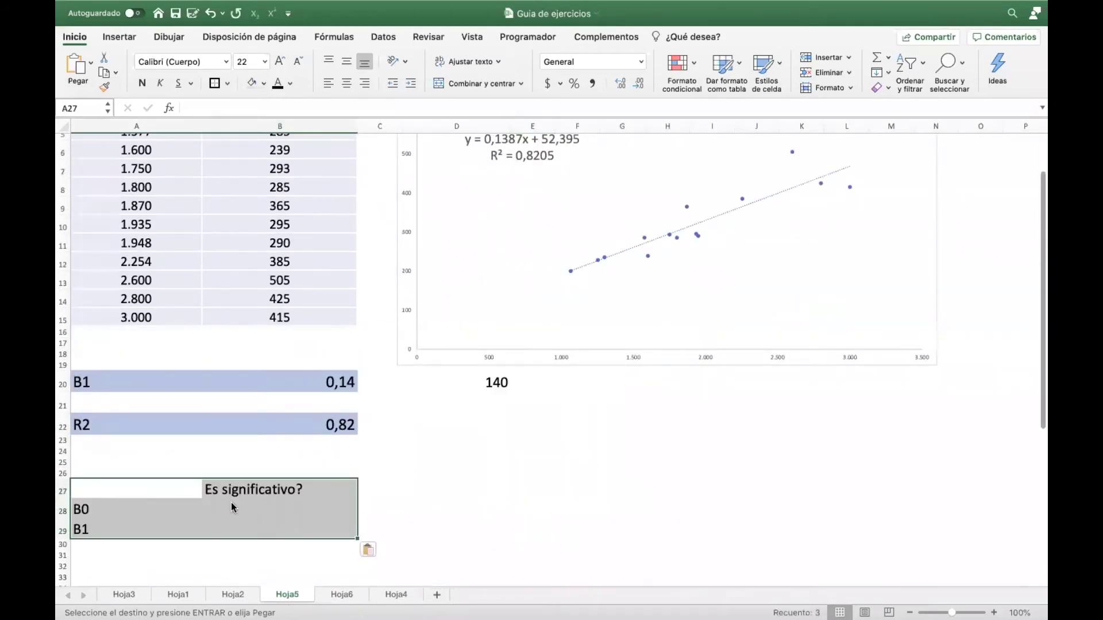
Paste the same significance table on Hoja6 starting at A35, below the R2 row.
click(354, 594)
scroll(303, 572, down, 5)
click(115, 426)
key(super+v)
click(409, 430)
On Hoja2, clear the copy outline and widen column B to fit the heading "Es significativo?".
click(229, 597)
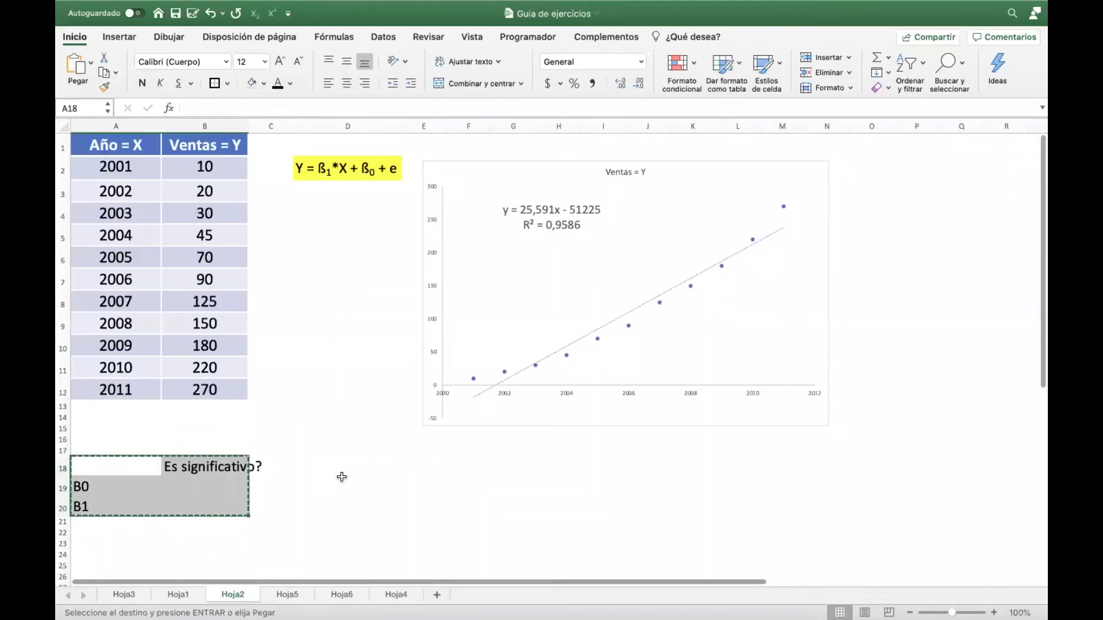
click(381, 473)
key(Escape)
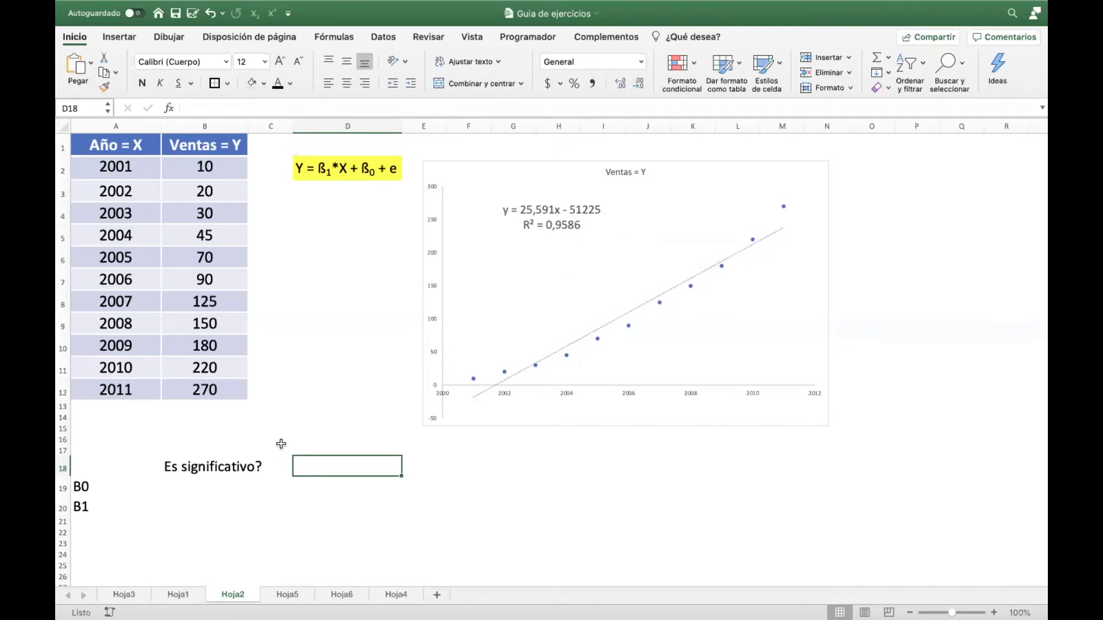
click(206, 487)
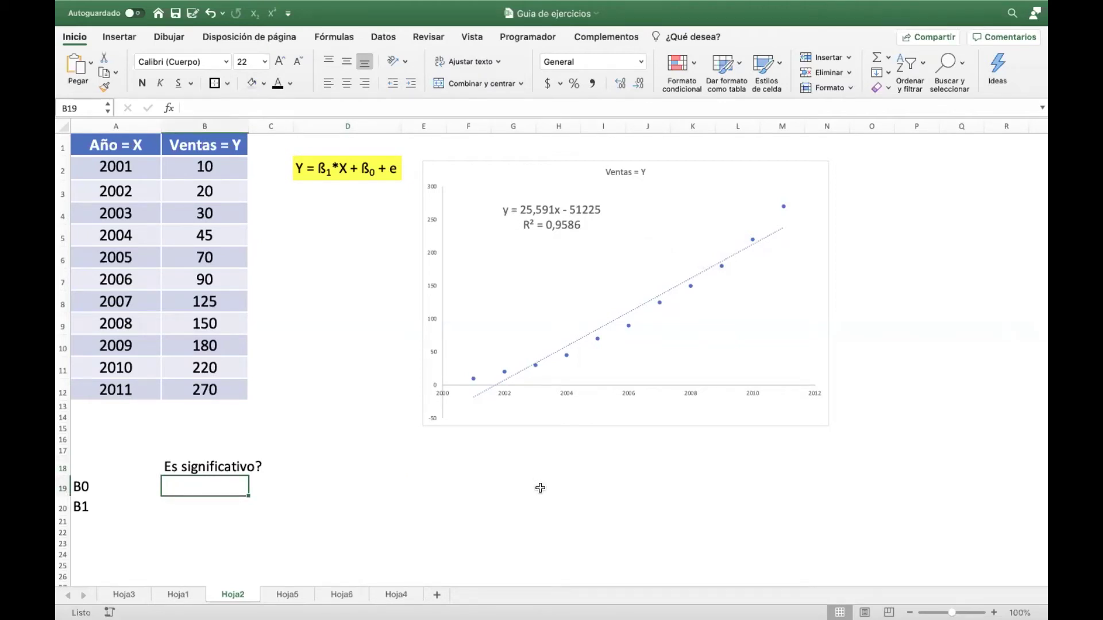
drag(248, 125, 267, 126)
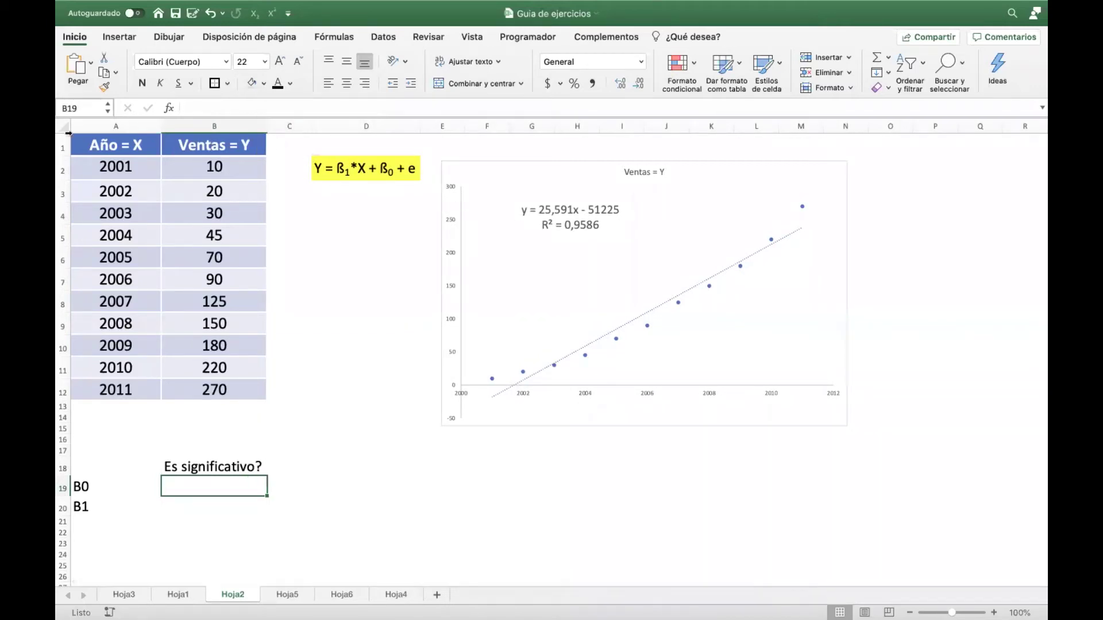
Highlight the Ventas column from B1 to B12 and the blank significance table A18:B20 on Hoja2 to present the exercise.
drag(228, 145, 222, 406)
click(365, 409)
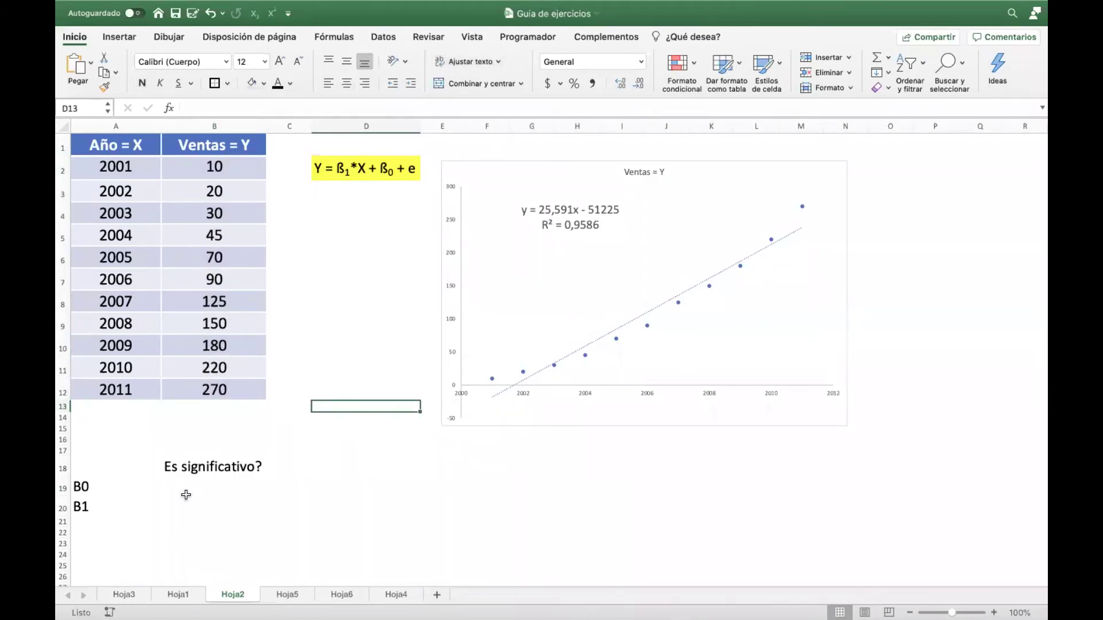
drag(118, 467, 229, 498)
click(364, 502)
click(210, 486)
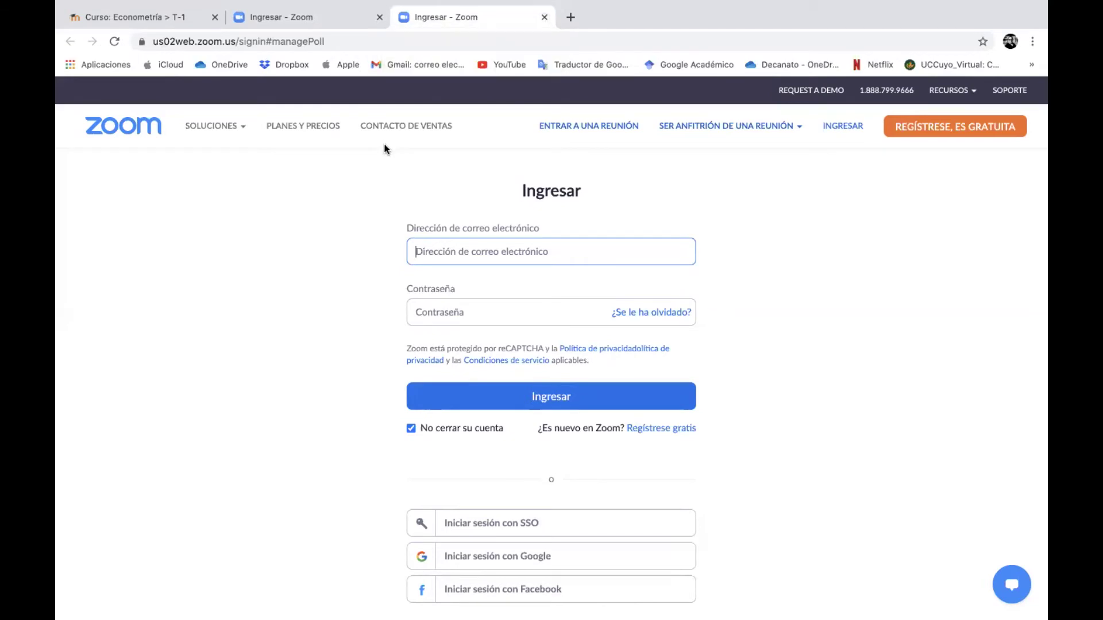
key(super+Tab)
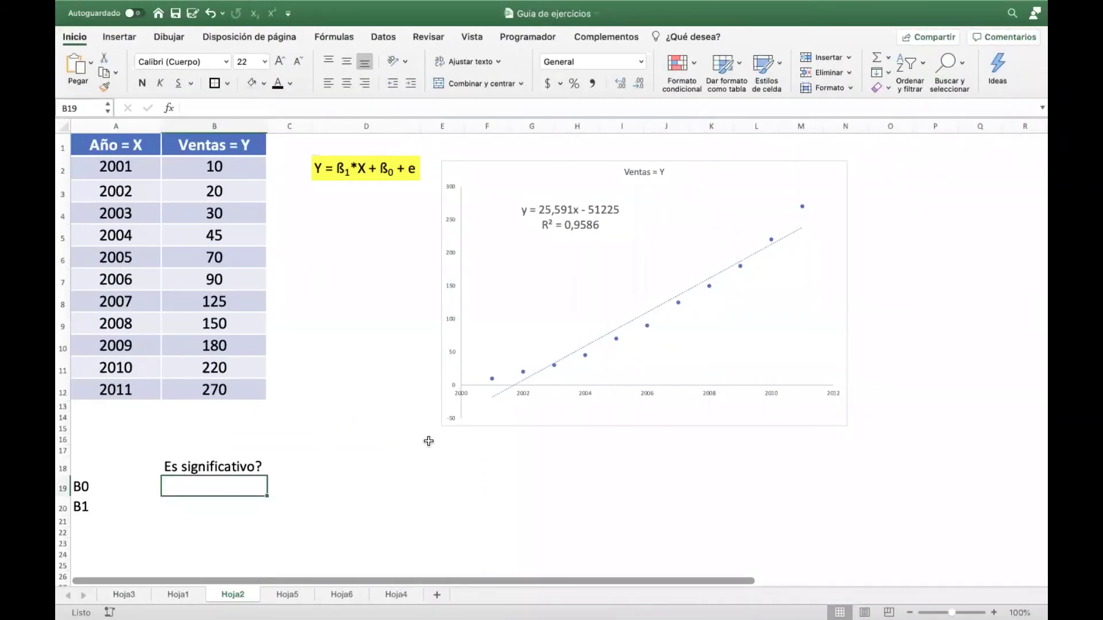
scroll(672, 525, down, 1)
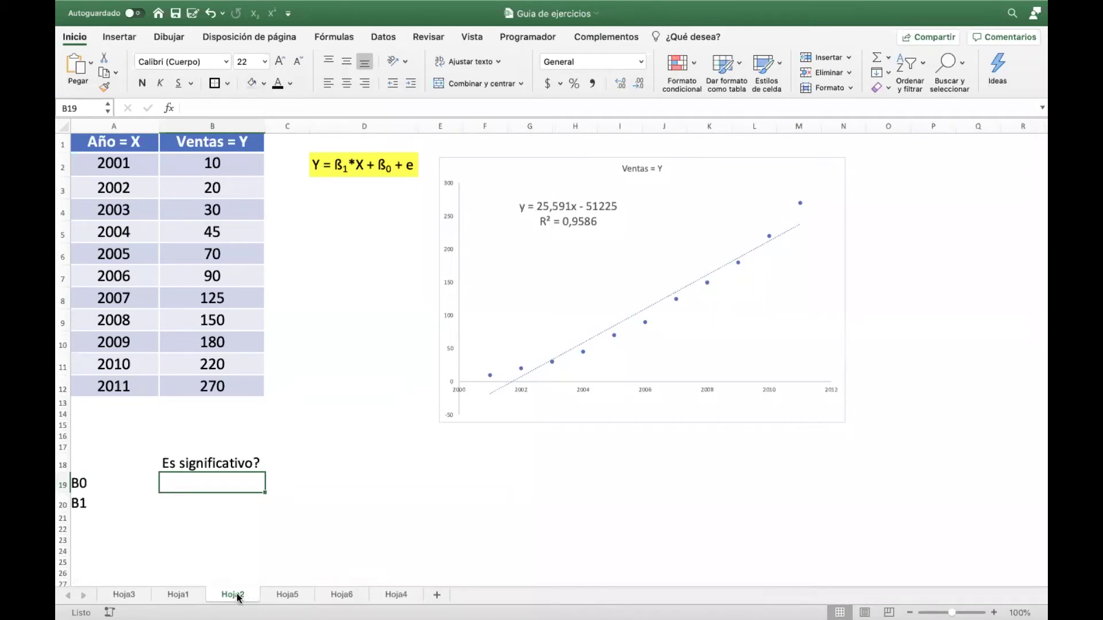
Review the data on Hoja5 and Hoja6 and the blank significance cells B36:B37 on Hoja6, then return to Hoja2.
click(284, 595)
scroll(326, 422, up, 3)
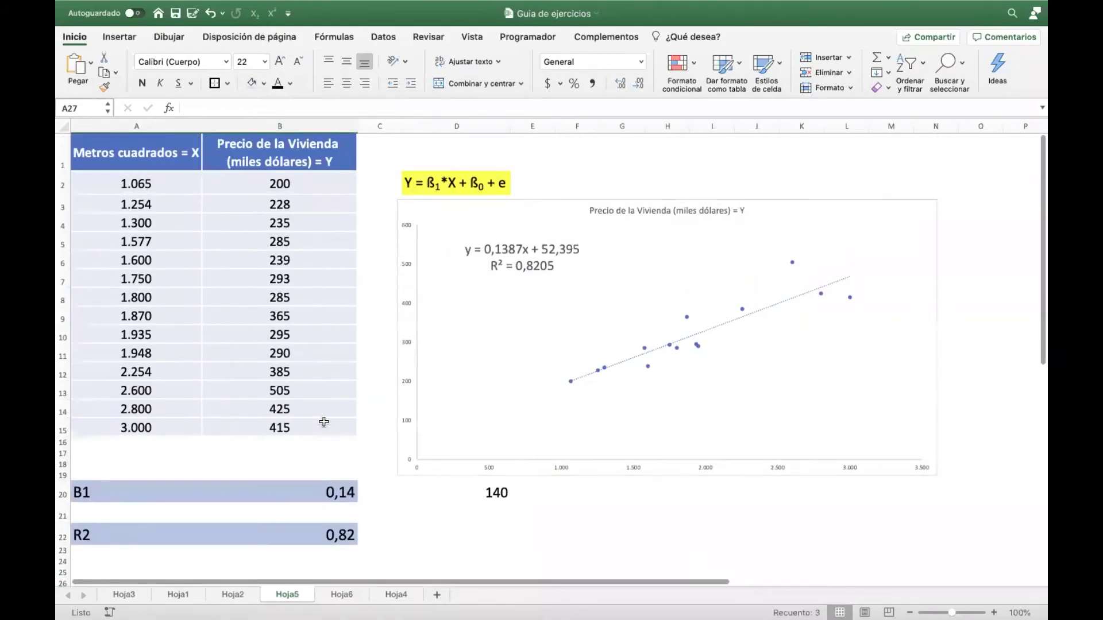
right_click(342, 595)
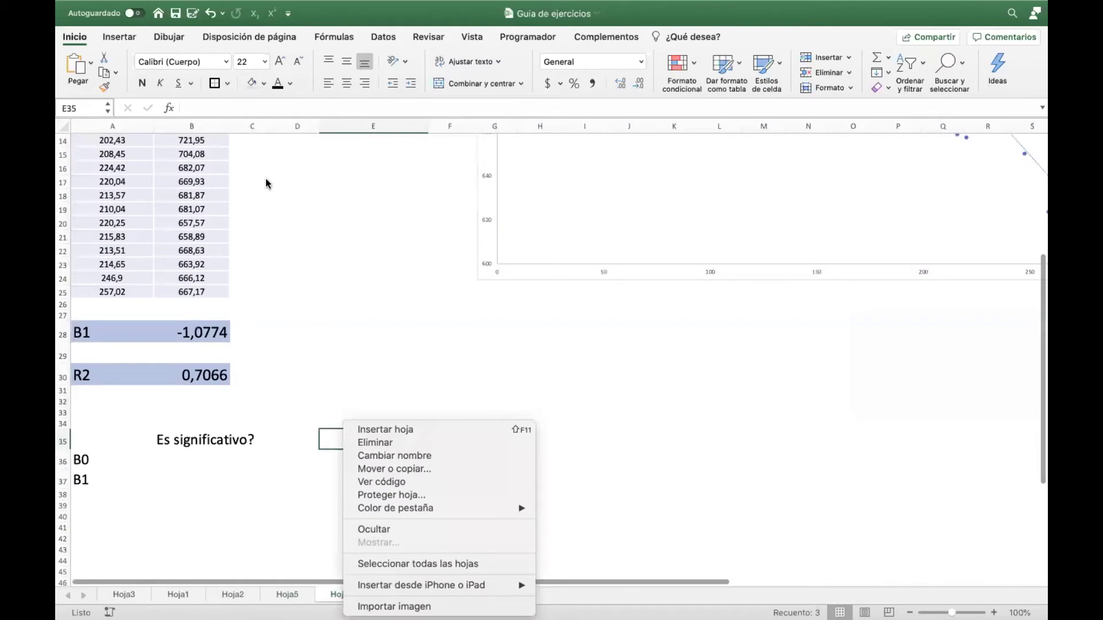
click(295, 263)
scroll(294, 263, up, 5)
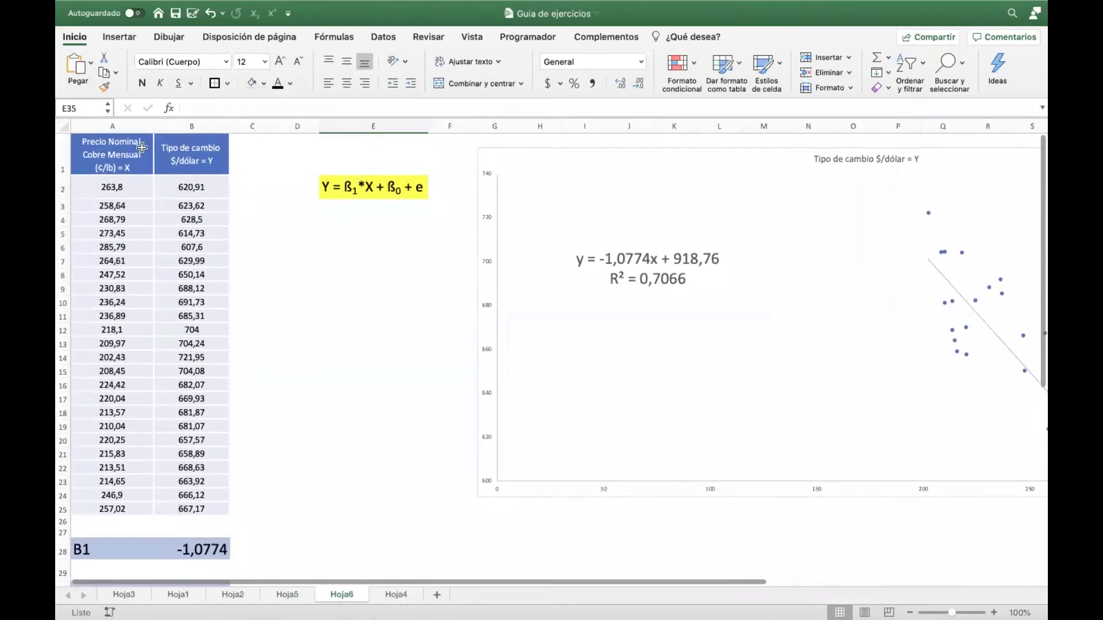
scroll(256, 281, down, 3)
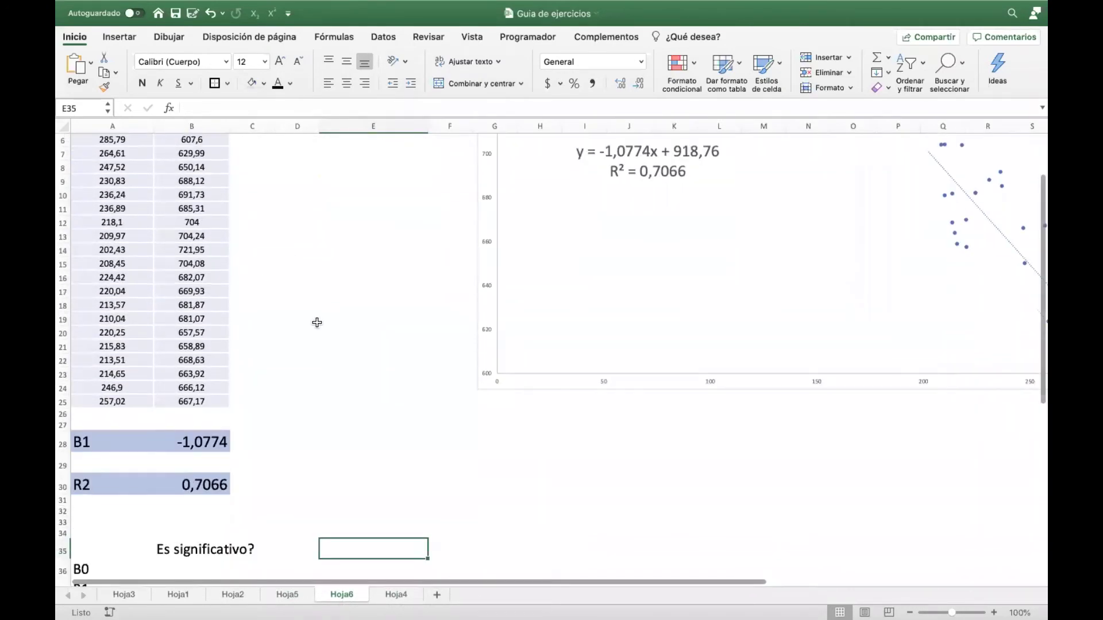
scroll(299, 311, down, 3)
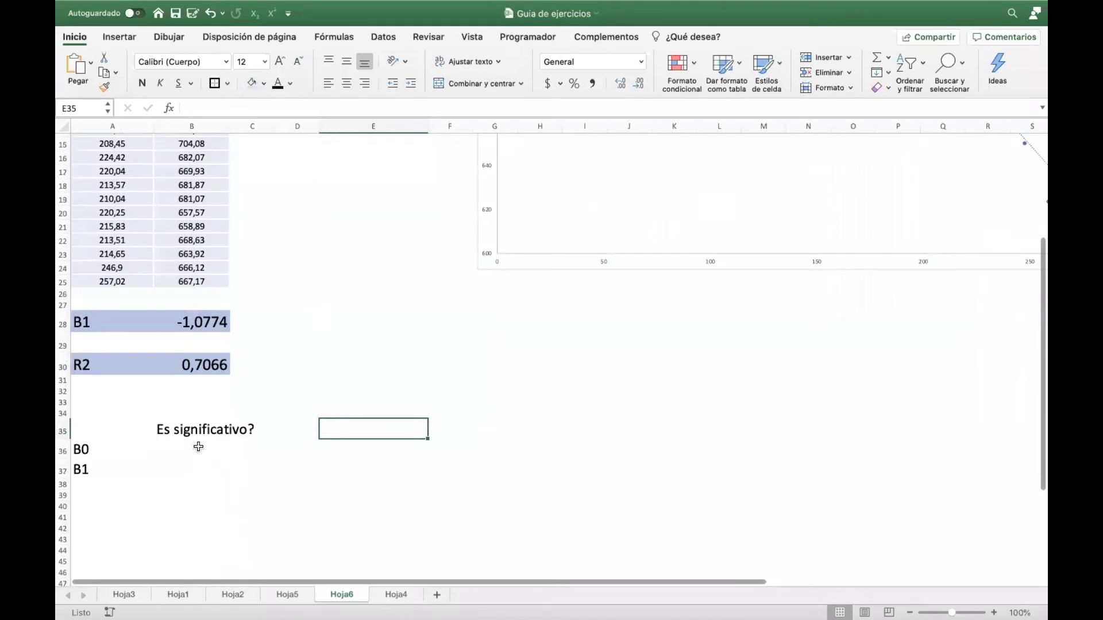
drag(197, 447, 197, 471)
click(229, 594)
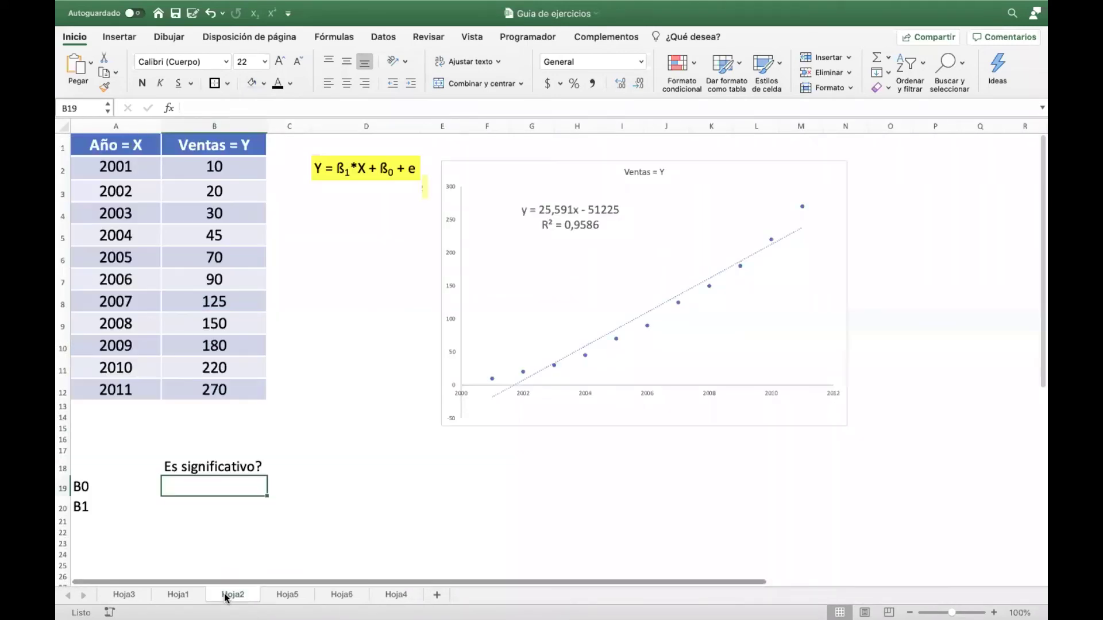
click(411, 482)
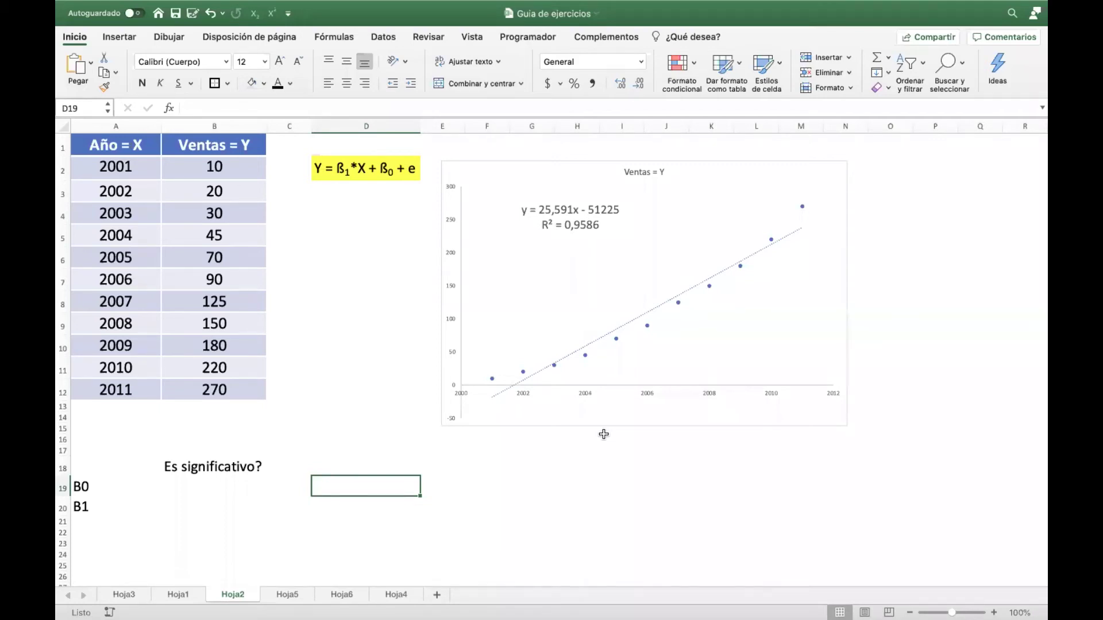
click(345, 373)
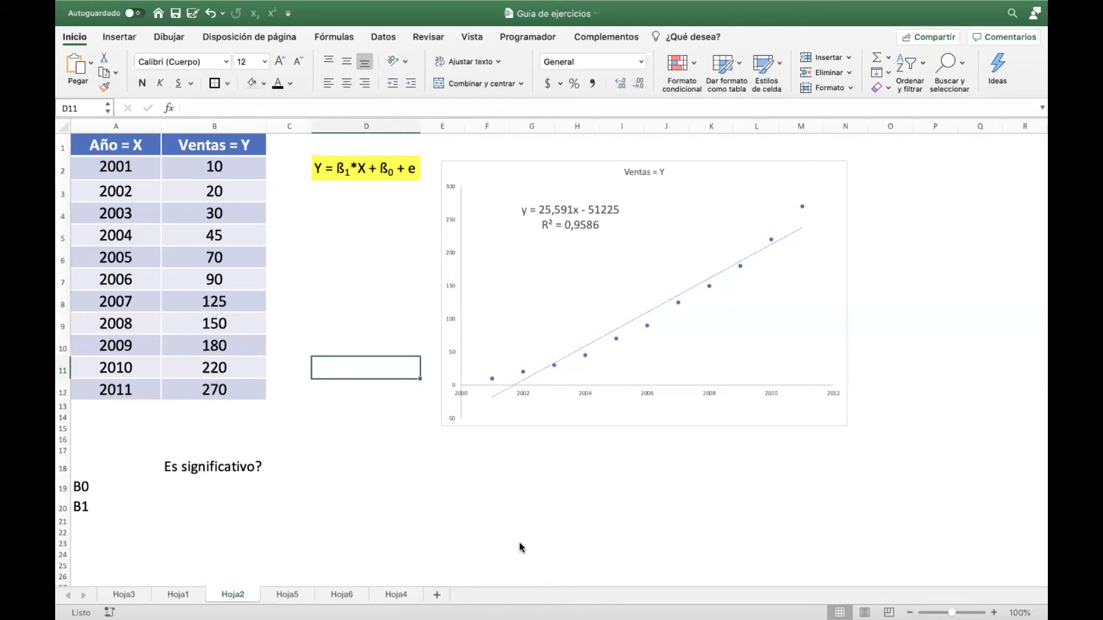
Select the data table A1:B12 on Hoja2 and open the Regresión tool of the data analysis add-in.
drag(115, 144, 229, 390)
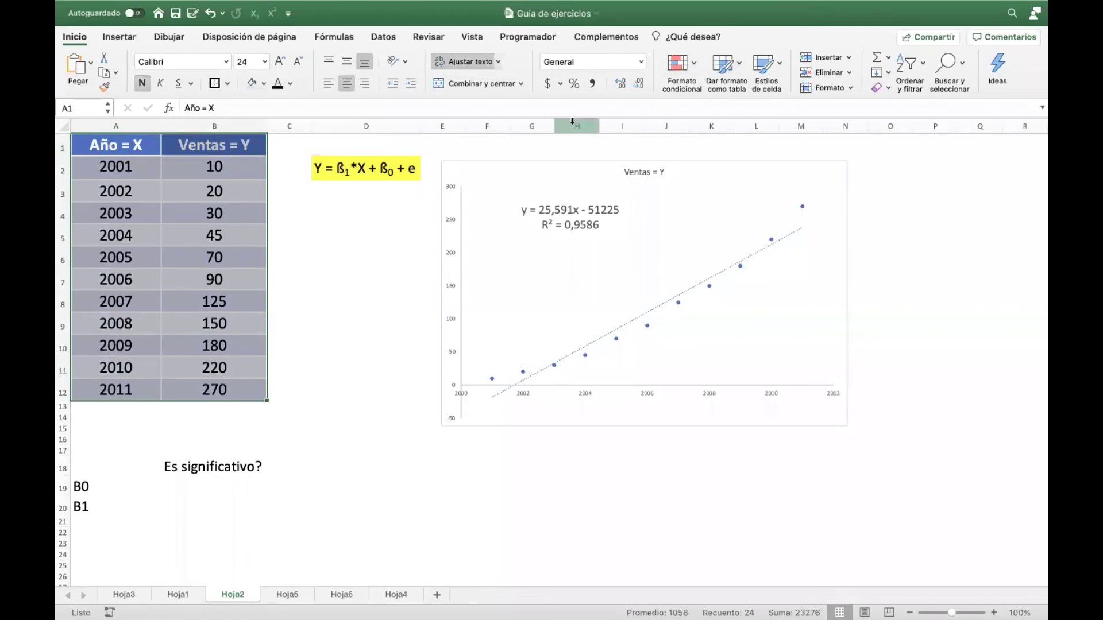
click(118, 38)
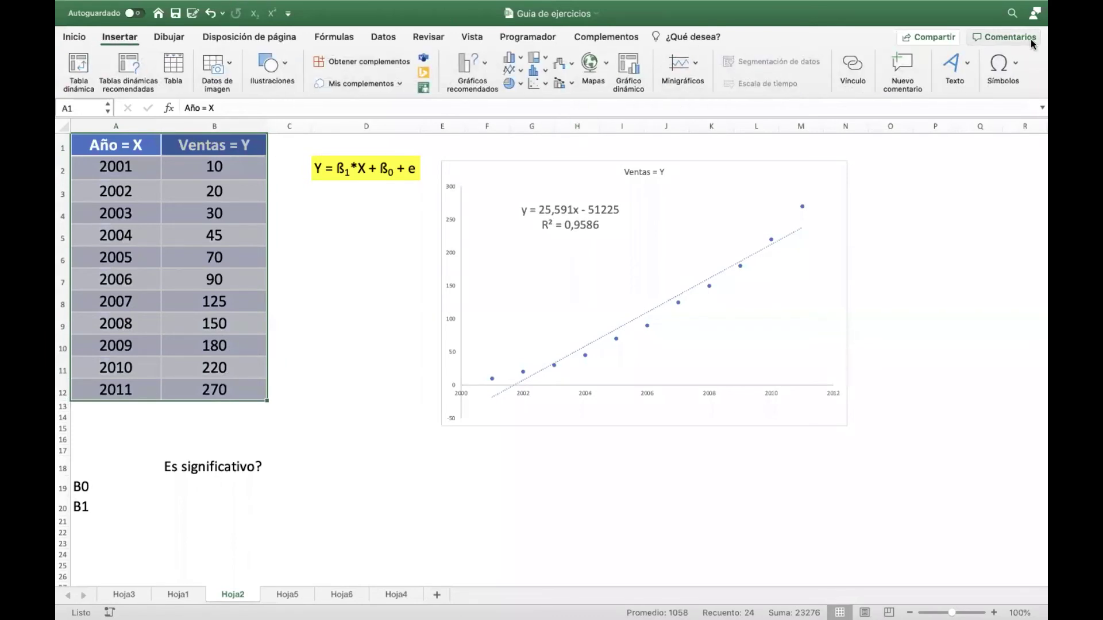
click(74, 37)
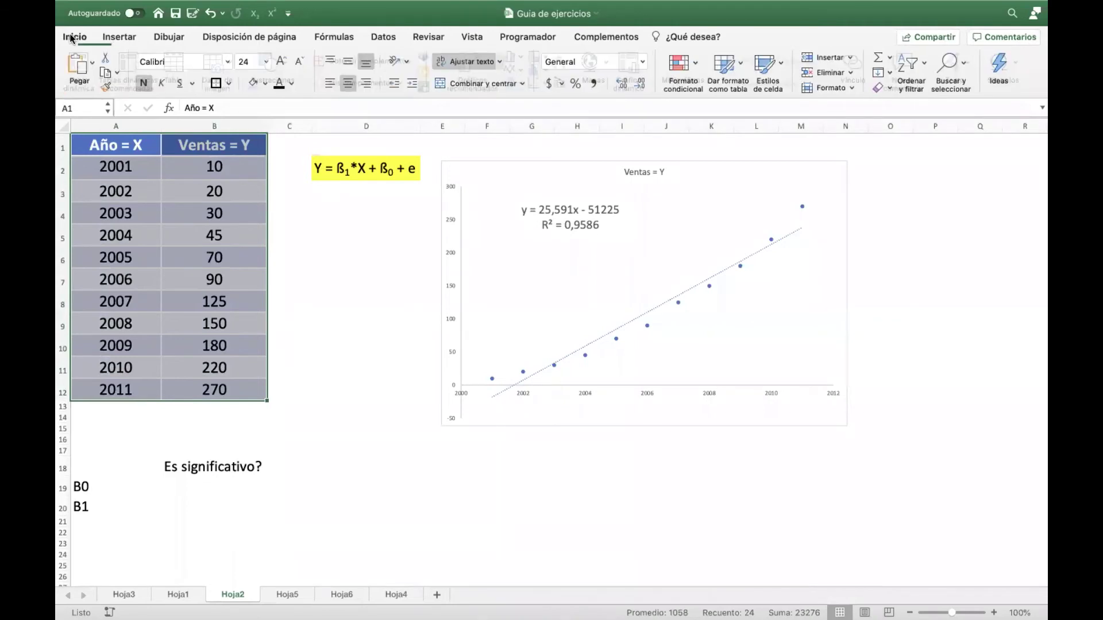
click(384, 38)
click(950, 72)
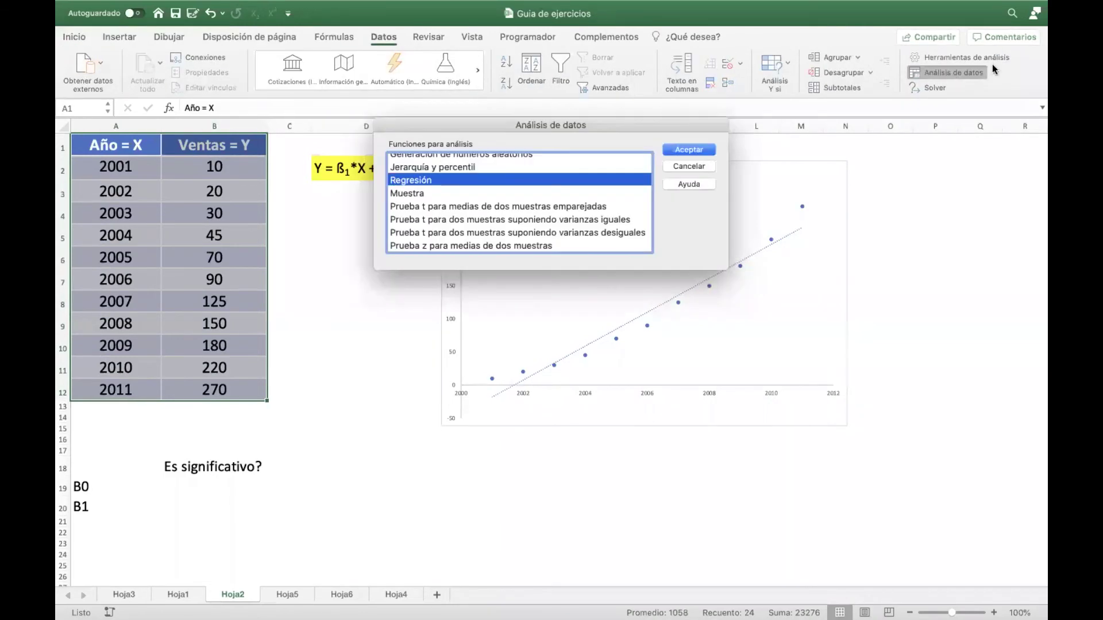
click(688, 148)
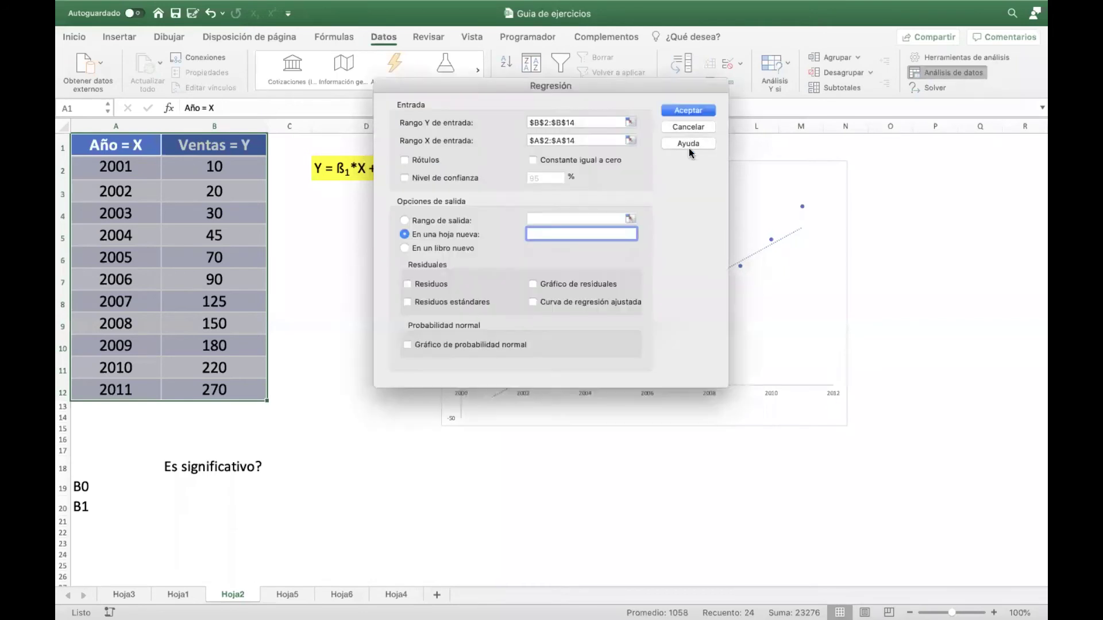
Replace the regression's Y input range with the sales values $B$2:$B$12.
click(630, 122)
key(BackSpace)
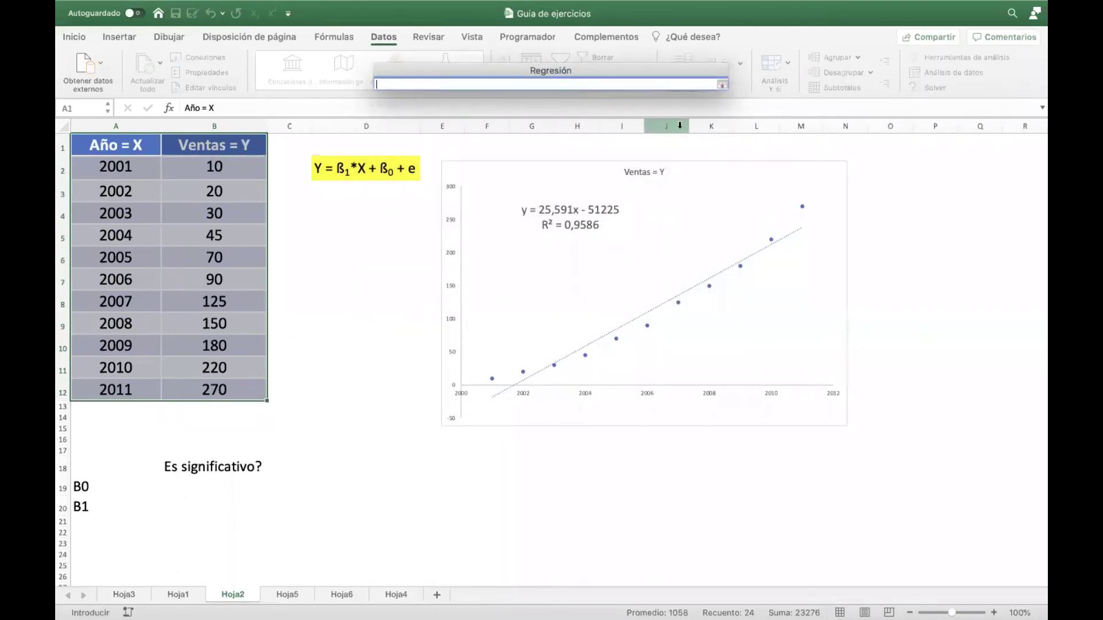
click(721, 86)
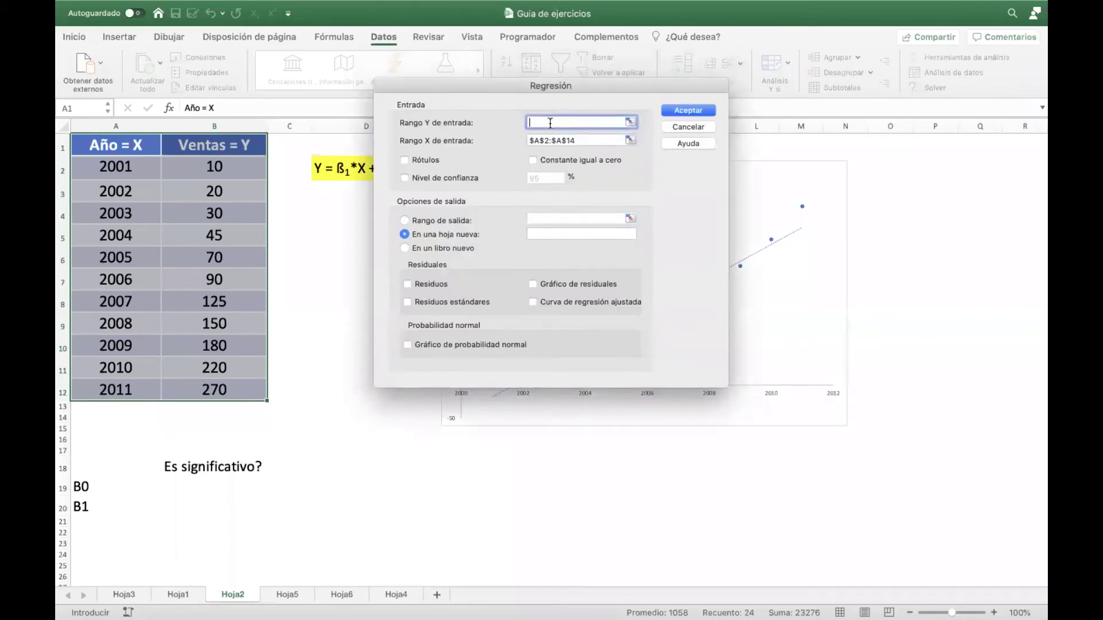
drag(215, 167, 264, 364)
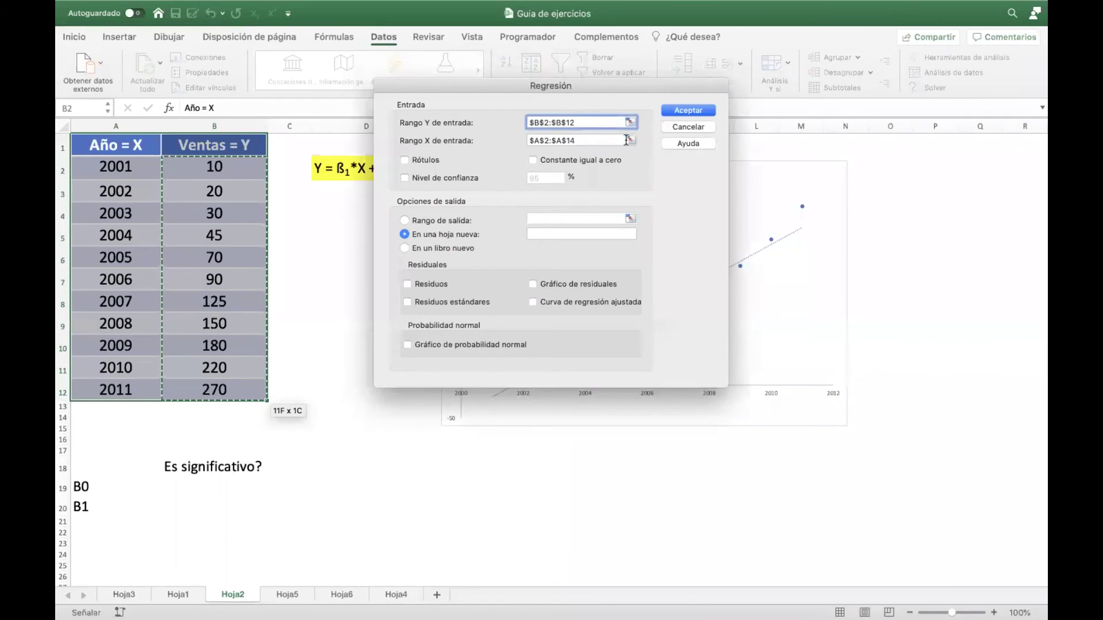
Set the X input range to the years $A$2:$A$12 and run the regression with output on a new sheet.
click(632, 140)
key(BackSpace)
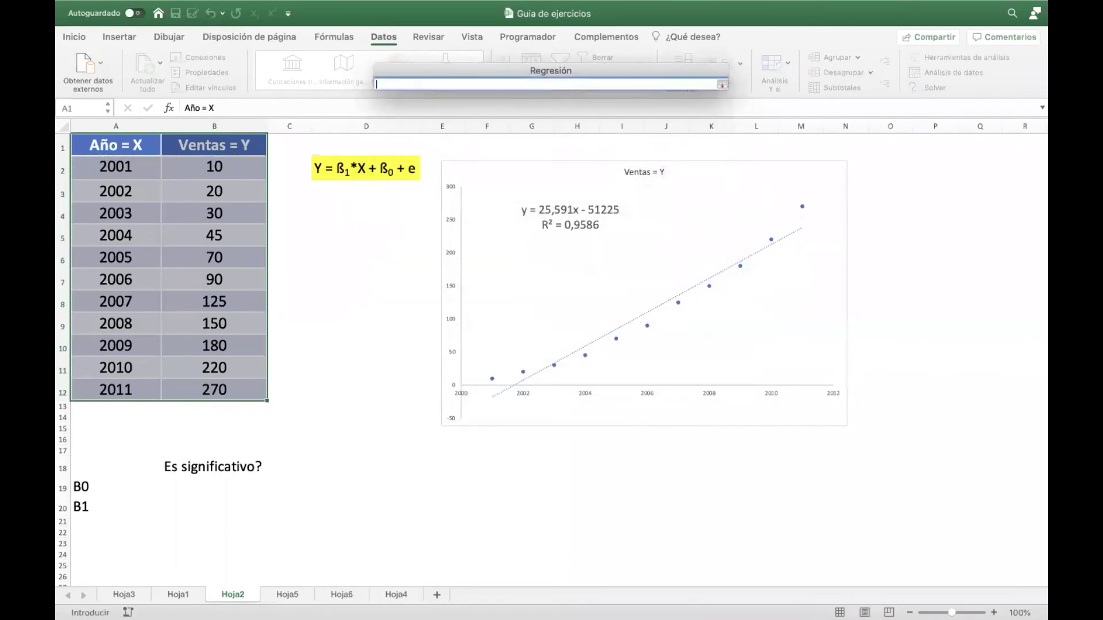
drag(130, 161, 144, 386)
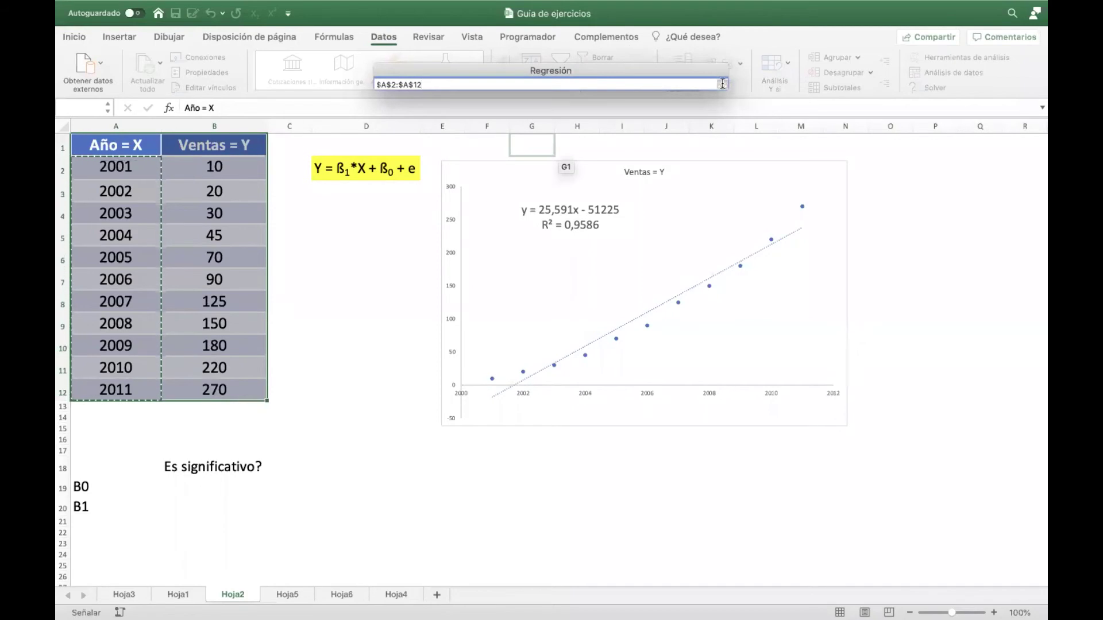
click(721, 85)
click(699, 110)
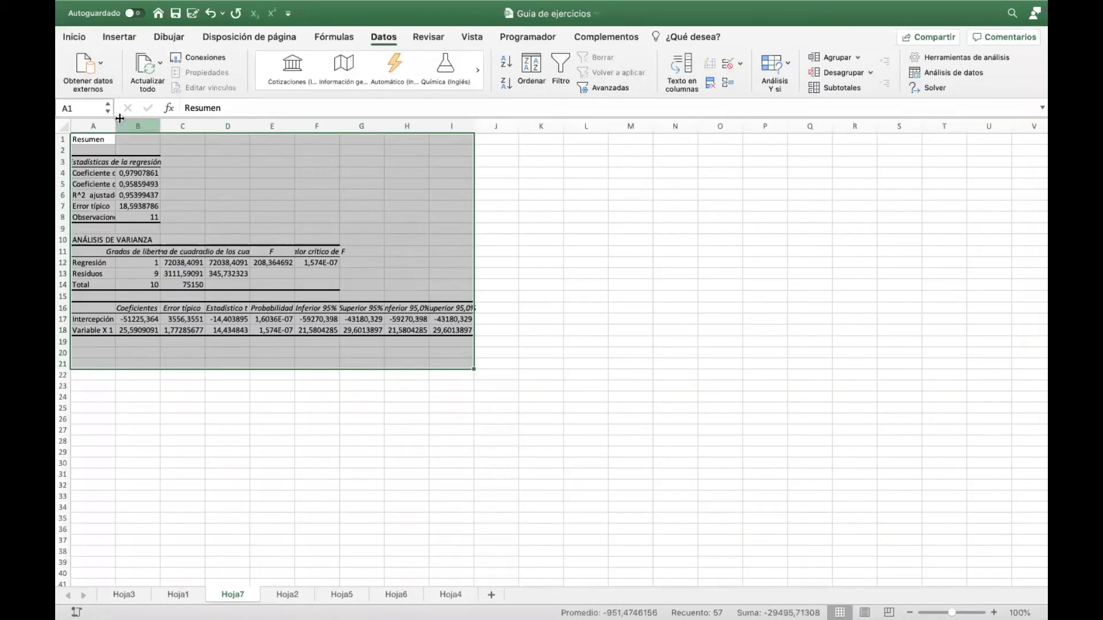
Widen columns A, B, F, G, H and I of the regression output on Hoja7 to make their labels readable.
drag(117, 126, 118, 126)
double_click(118, 126)
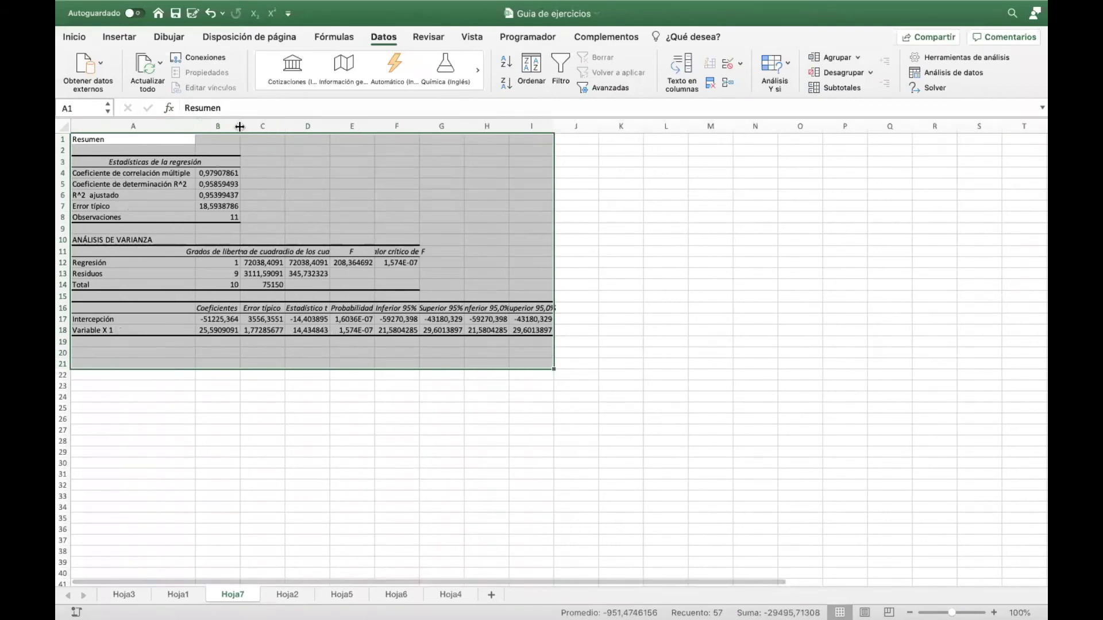
double_click(241, 126)
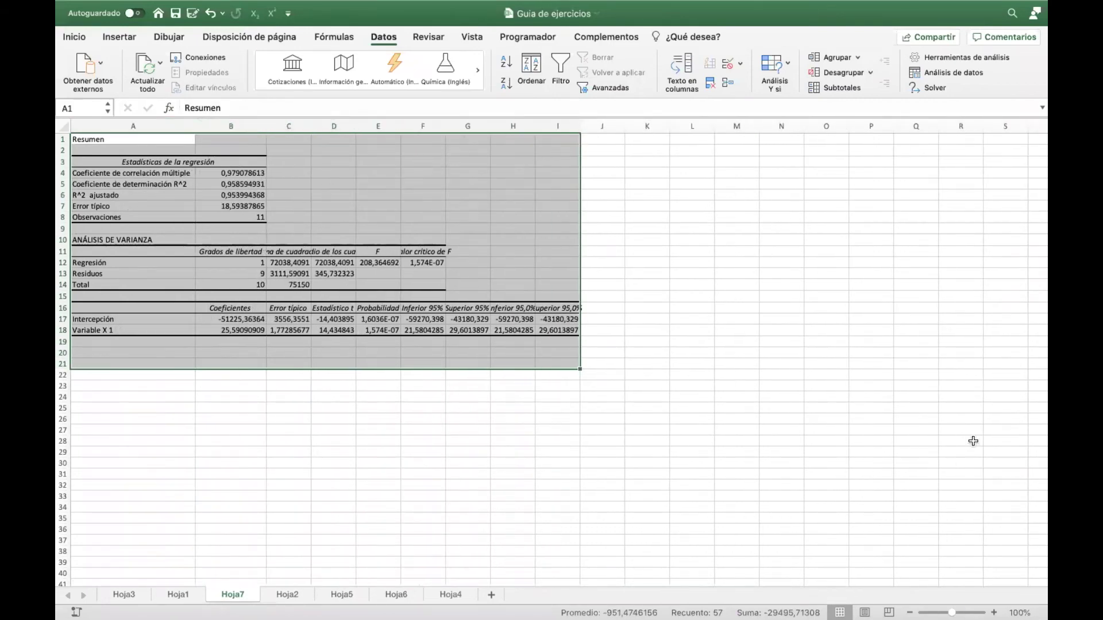
scroll(660, 426, up, 6)
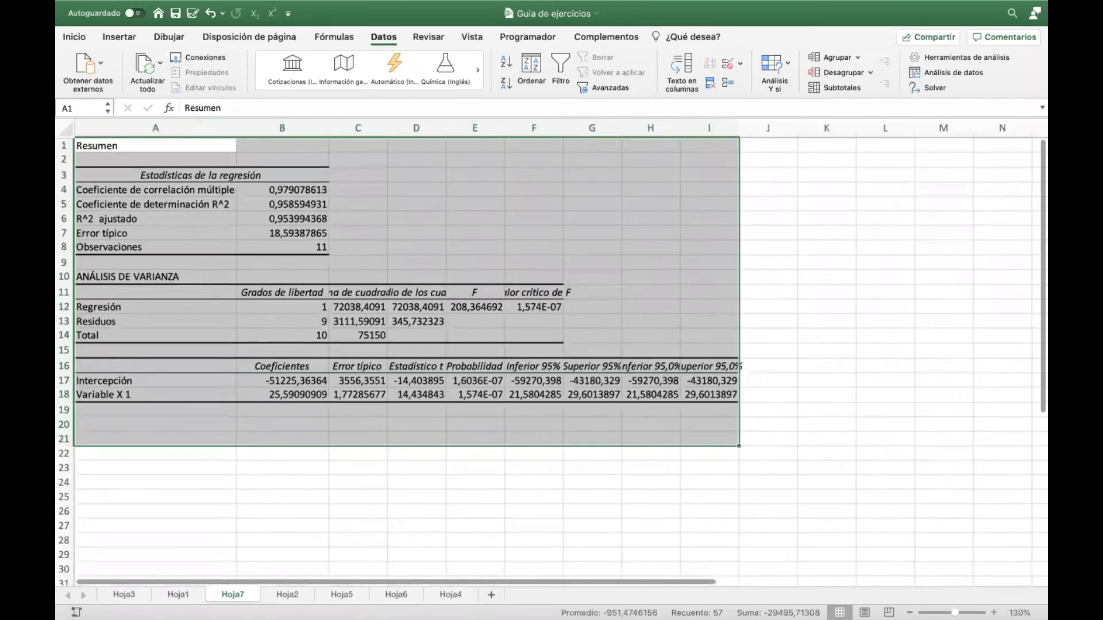
drag(681, 131, 710, 131)
drag(781, 131, 797, 131)
drag(869, 131, 886, 131)
drag(951, 129, 972, 129)
click(774, 356)
Compare the 95% confidence bounds in F16:G18 with the repeated bounds in H16:I18.
drag(675, 432, 758, 460)
drag(821, 428, 931, 459)
drag(688, 425, 756, 467)
click(877, 424)
drag(877, 424, 904, 455)
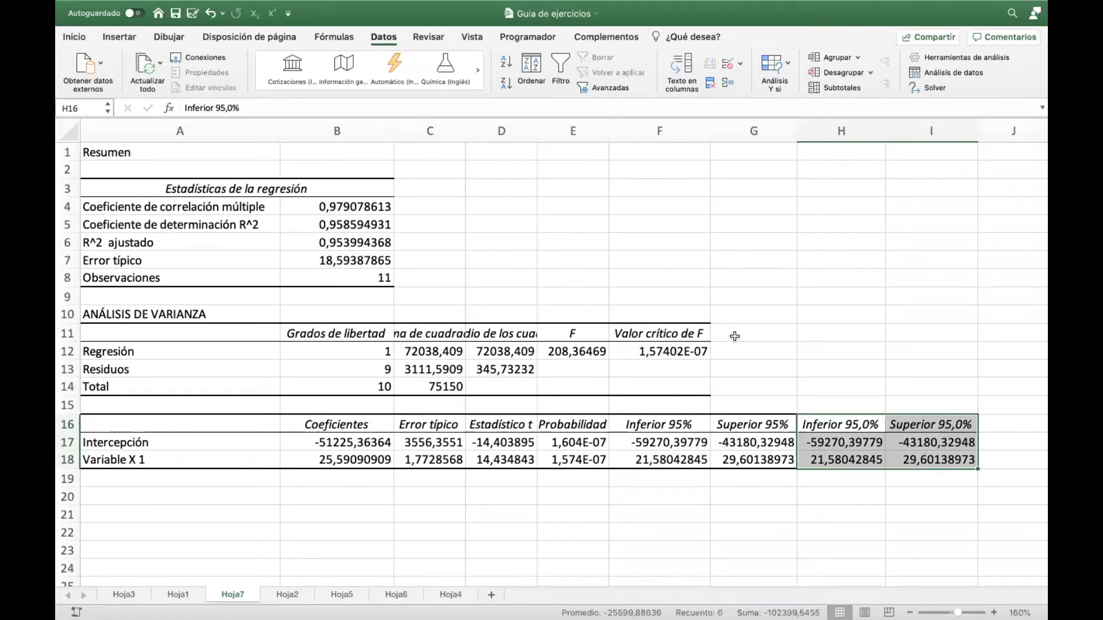
Check the Inferior 95% and Superior 95% columns against the Inferior 95,0% and Superior 95,0% columns on Hoja7.
drag(670, 425, 764, 459)
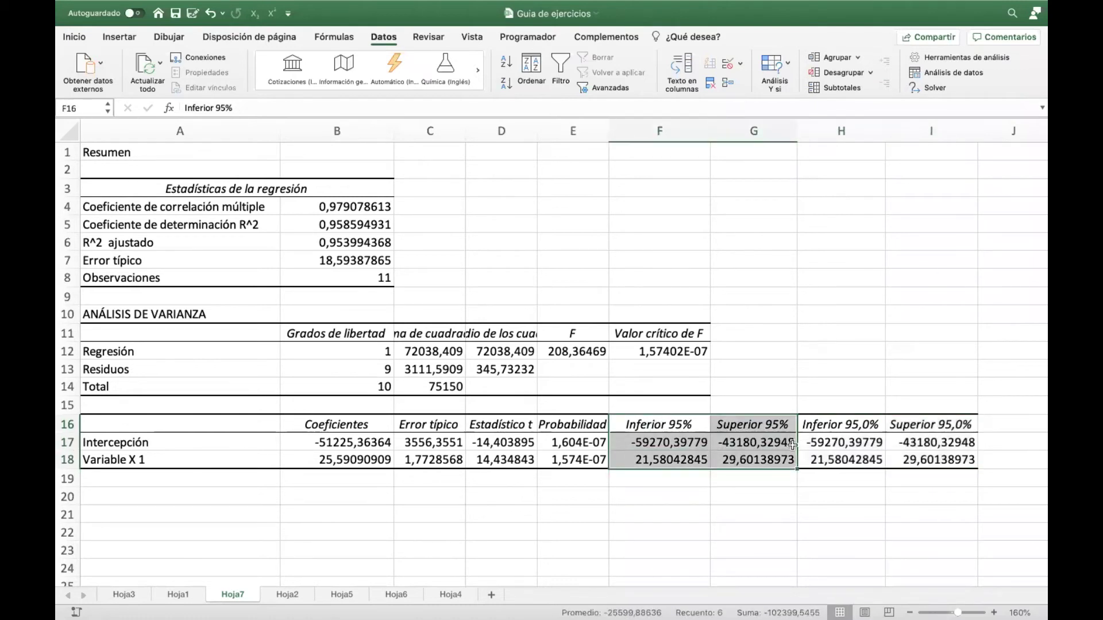
drag(847, 423, 917, 463)
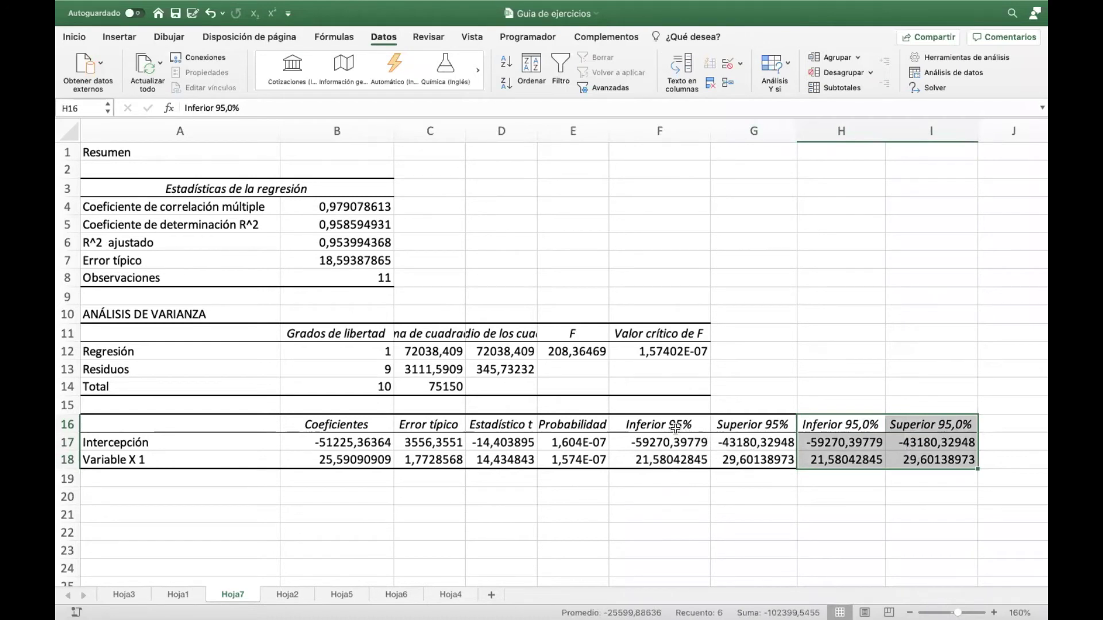
drag(675, 427, 759, 460)
drag(844, 422, 916, 463)
drag(847, 424, 914, 461)
drag(661, 426, 760, 460)
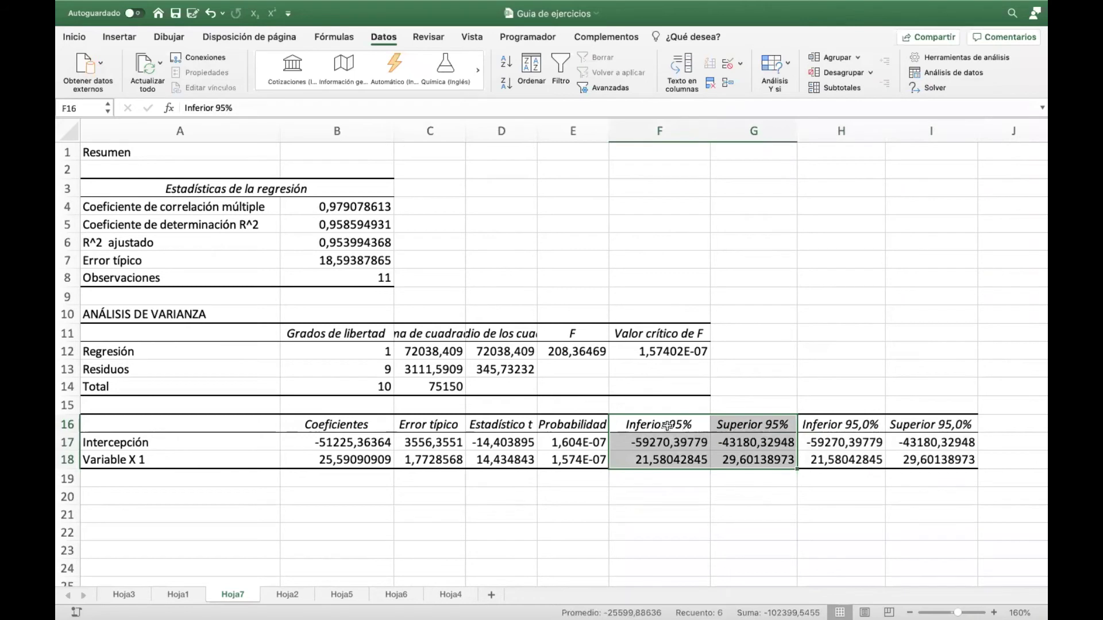
click(853, 361)
drag(660, 425, 759, 459)
drag(850, 427, 911, 460)
click(850, 278)
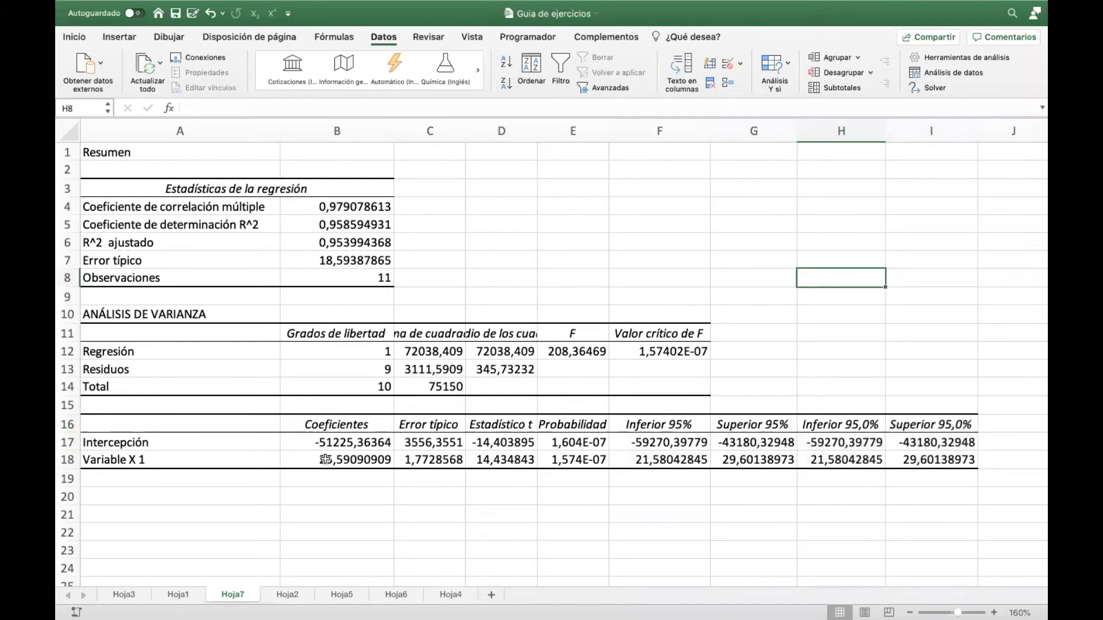
Shade the coefficients in B16:B18 of Hoja7 light blue and compare them with the trendline equation on Hoja2.
drag(342, 421, 343, 459)
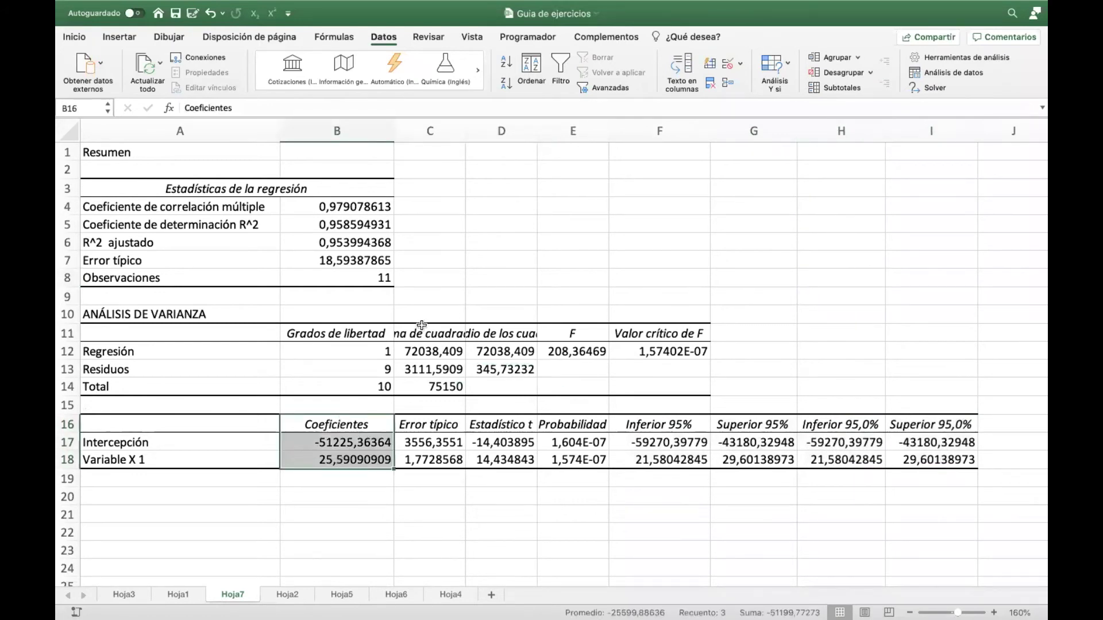
click(75, 37)
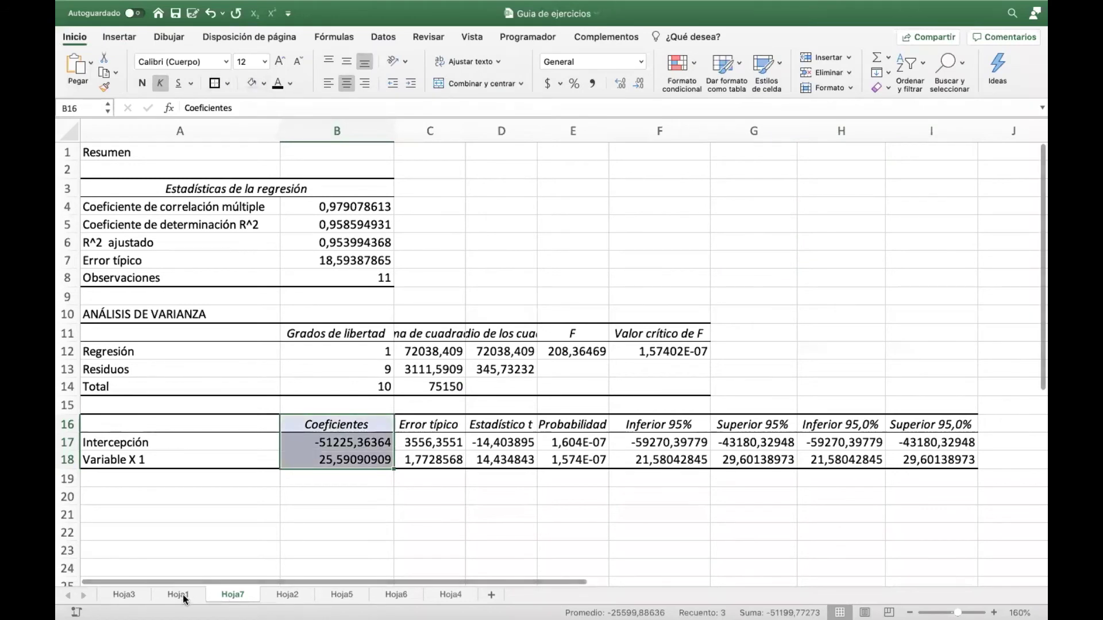
click(287, 595)
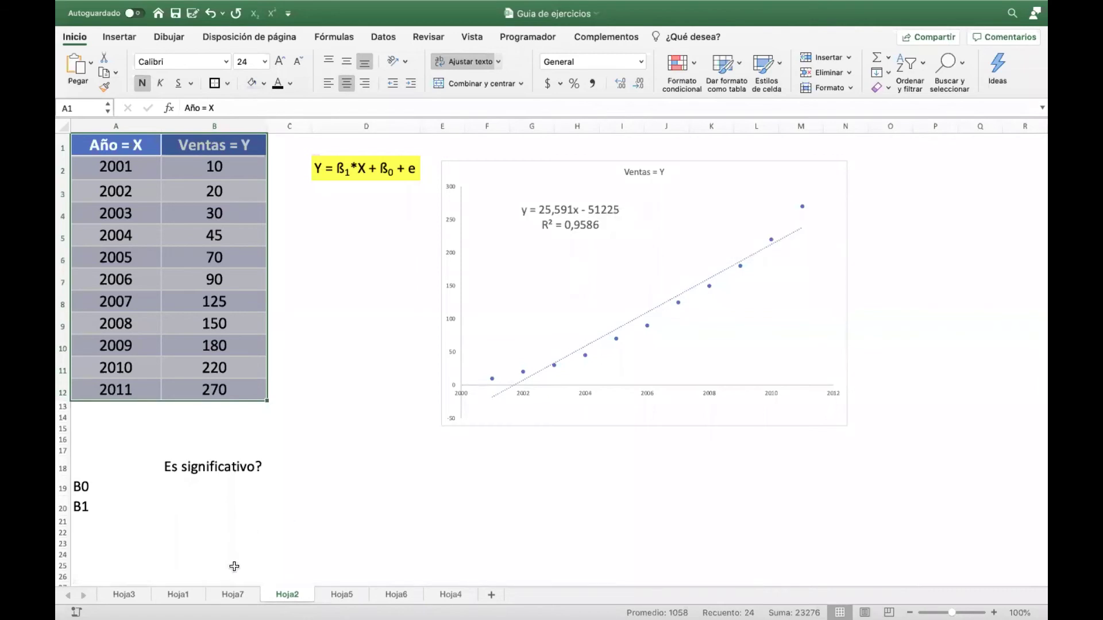
click(232, 595)
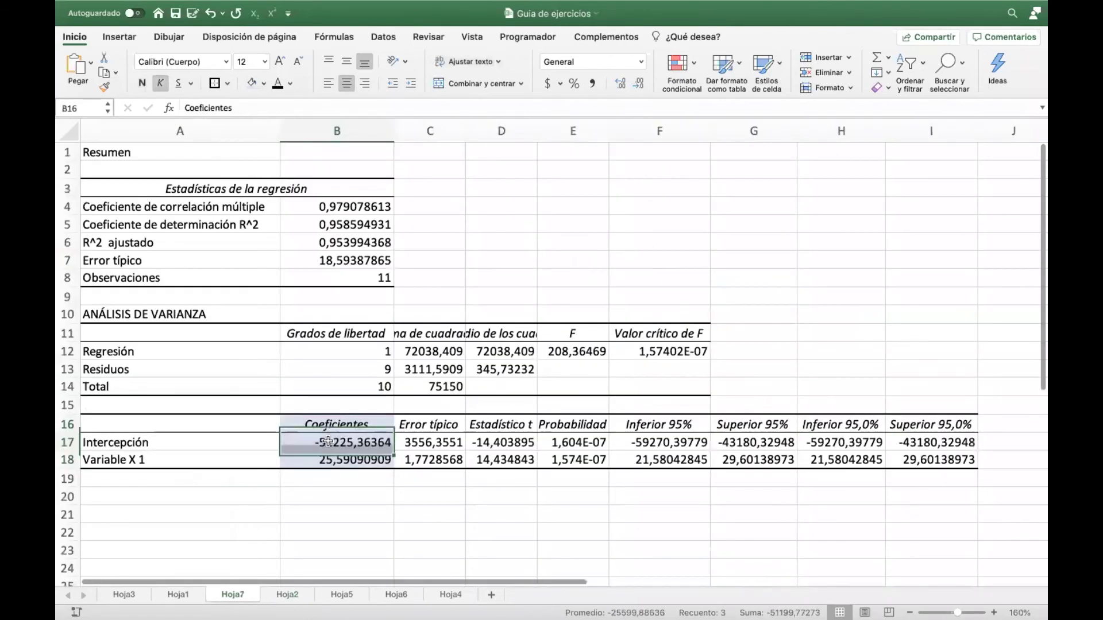
key(Return)
key(Return)
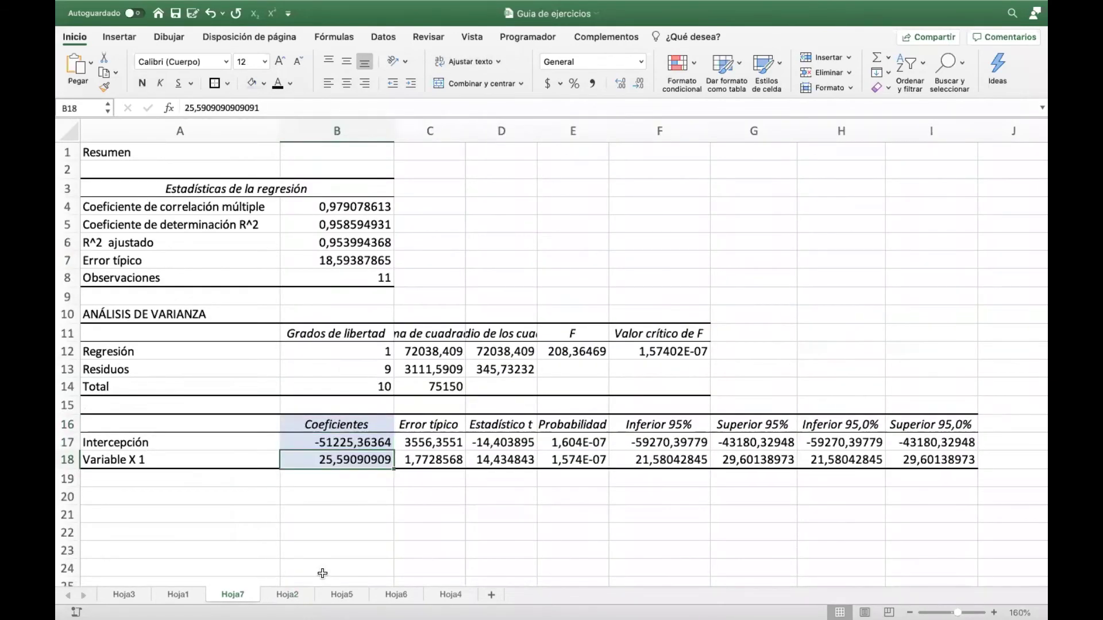
click(288, 594)
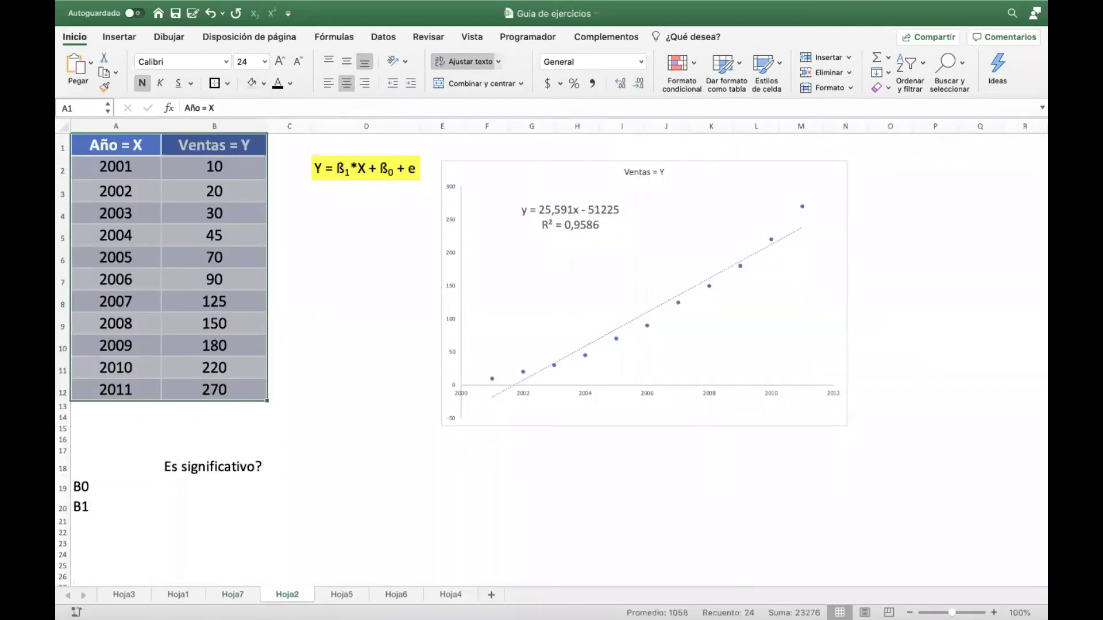
Relabel the Intercepción and Variable X 1 rows in A17:A18 of Hoja7 as B0 and B1.
click(243, 600)
click(190, 447)
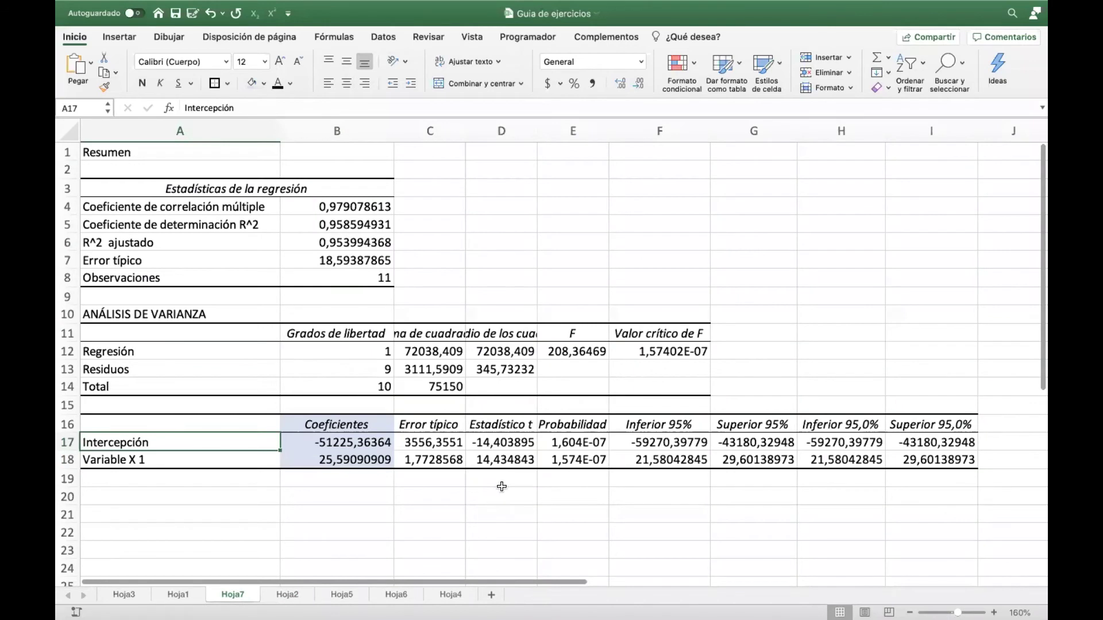
text(B0)
key(Return)
text(b1)
key(Return)
key(Up)
text(B1)
key(Return)
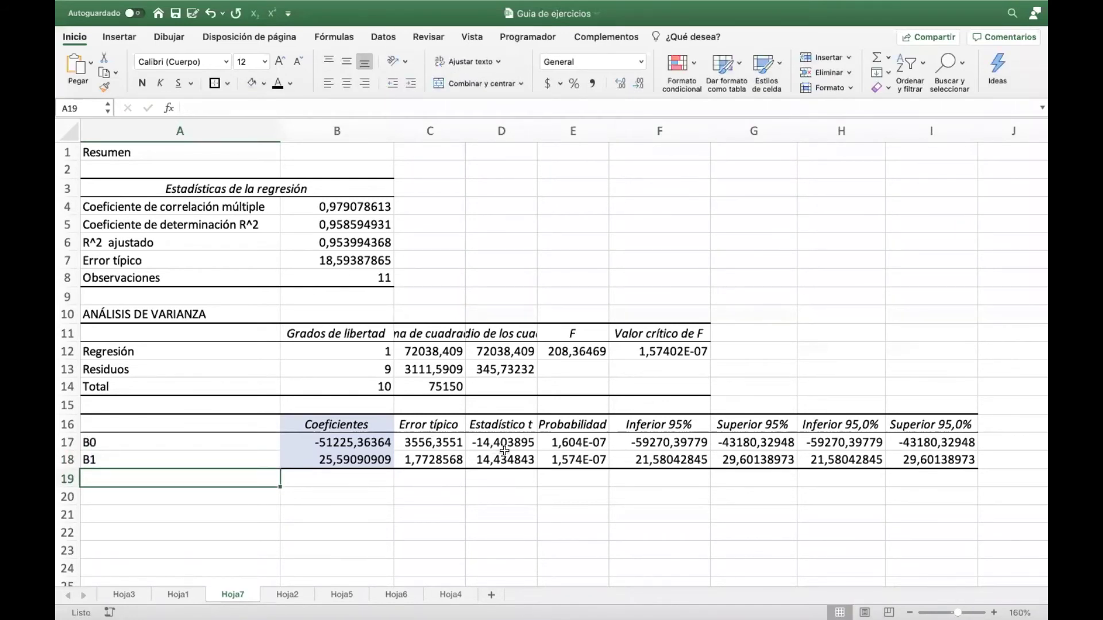
Compare R^2 in B5 with the R² on Hoja2's chart and show B5 with four decimals.
click(339, 225)
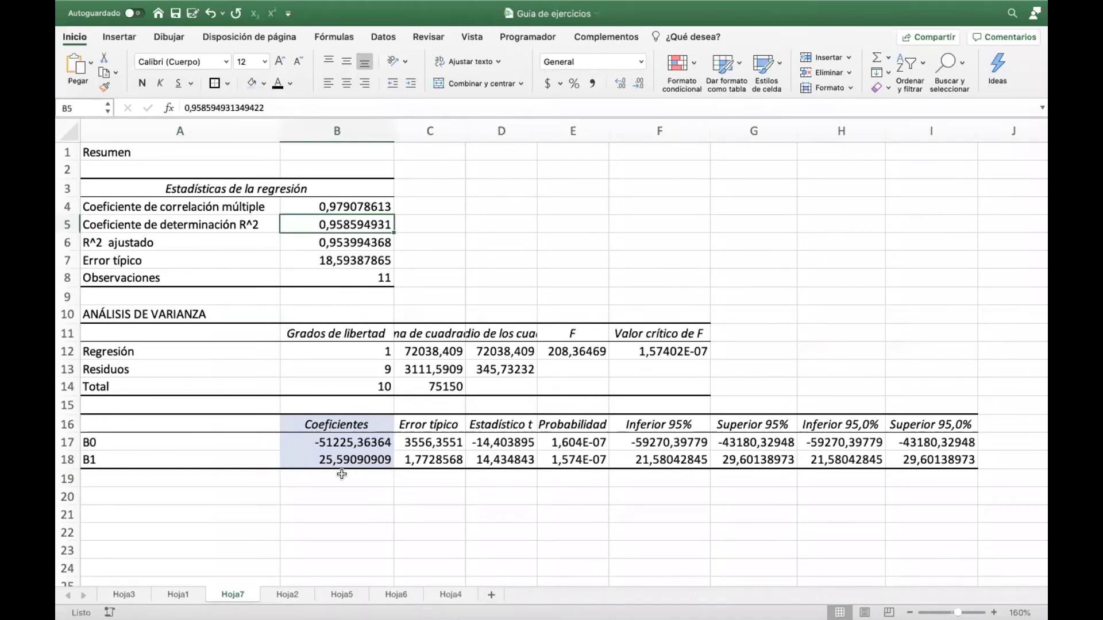
click(292, 597)
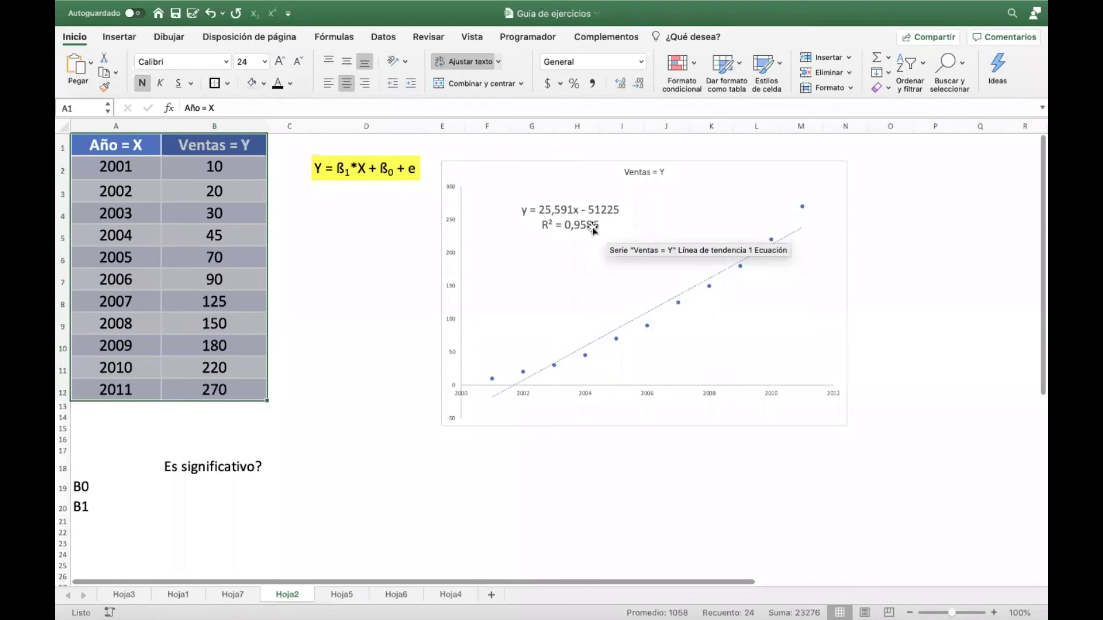
click(232, 595)
click(639, 83)
click(638, 84)
click(639, 84)
click(638, 84)
click(638, 84)
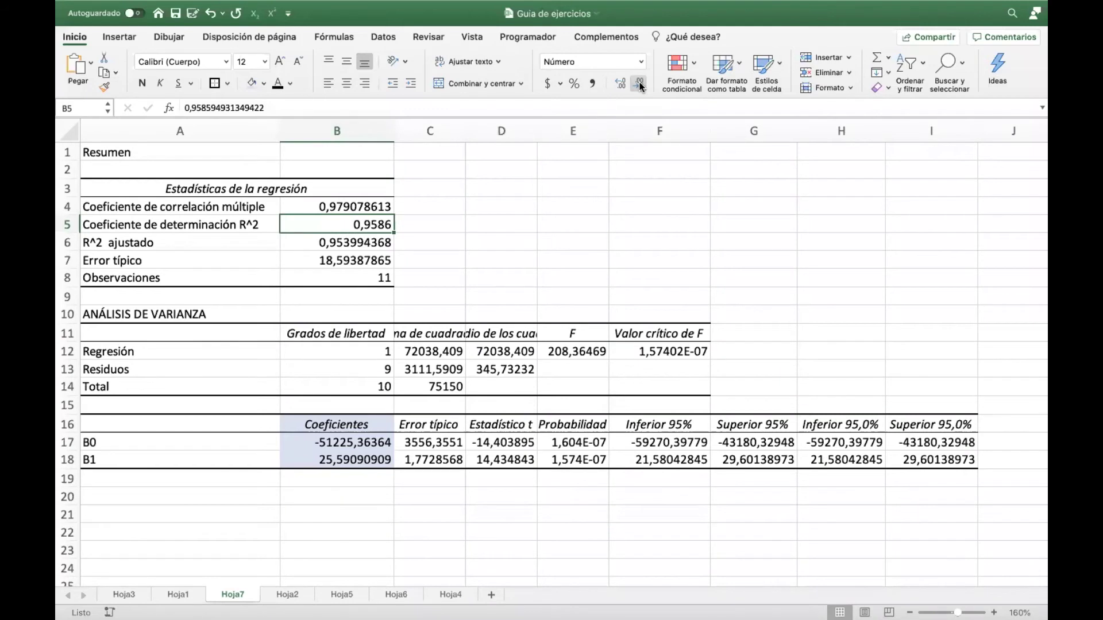
click(541, 240)
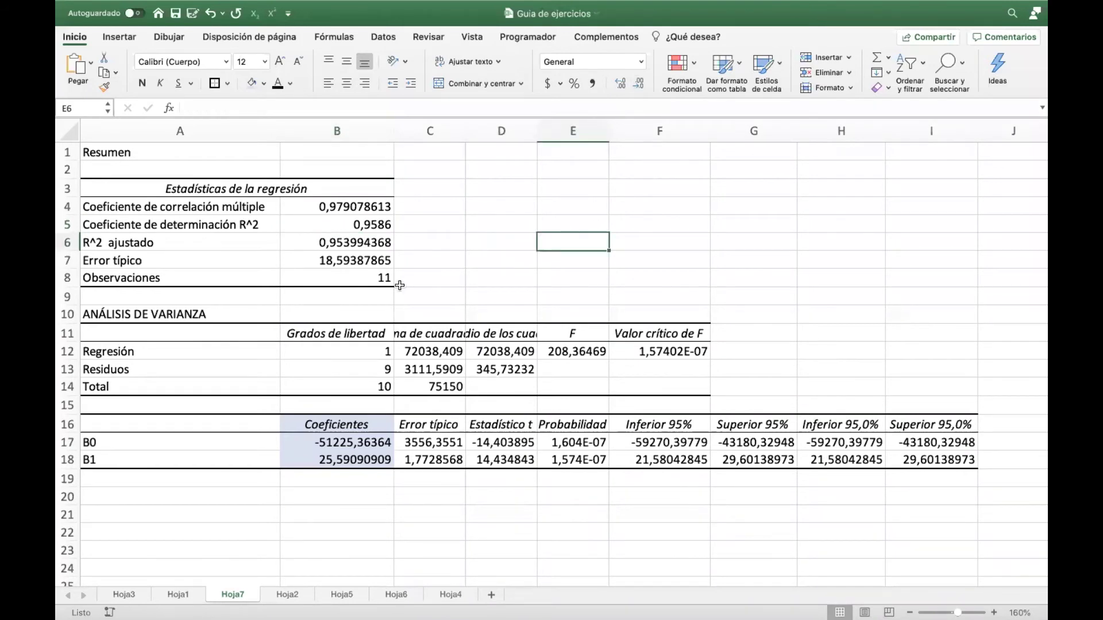
Review the analysis of variance table and shade the Estadístico t column in D16:D18 light blue.
drag(247, 315, 689, 388)
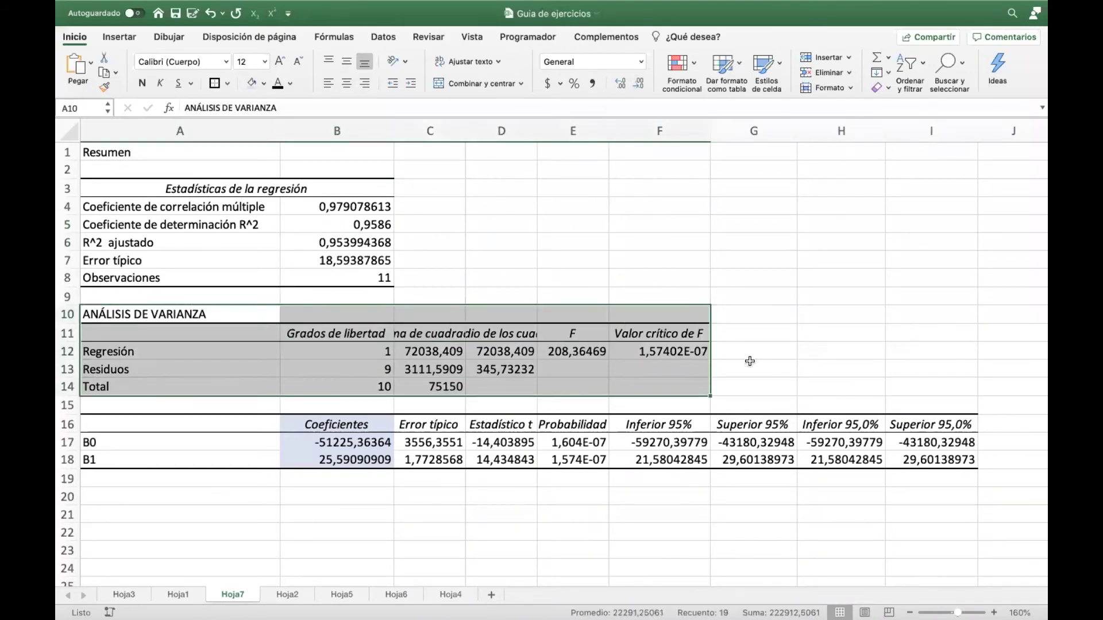
scroll(731, 386, down, 3)
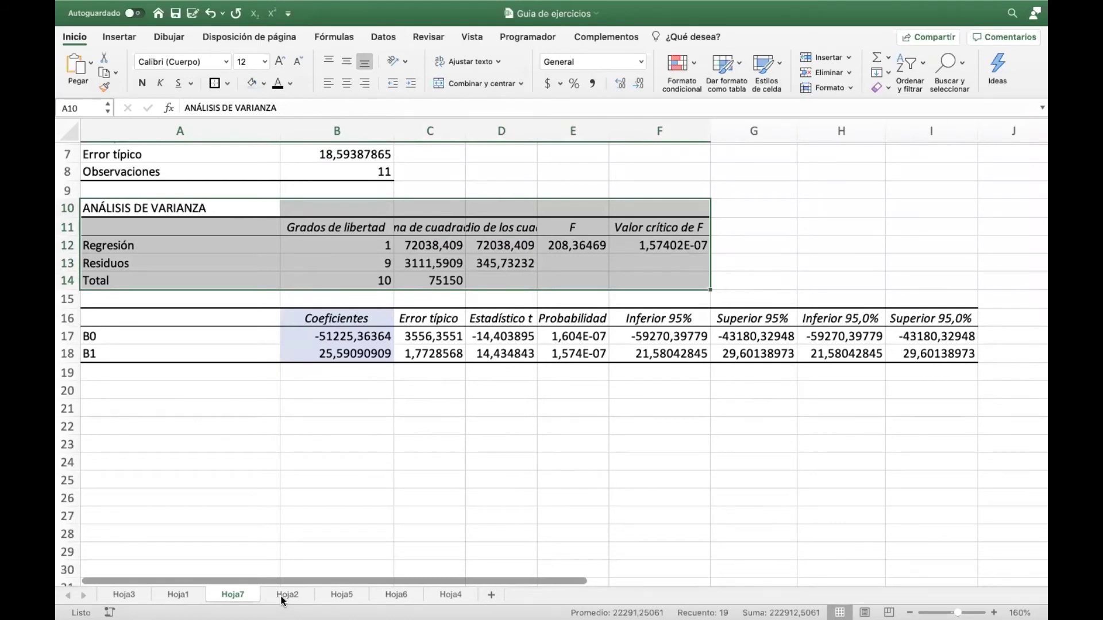
click(500, 316)
drag(501, 316, 502, 354)
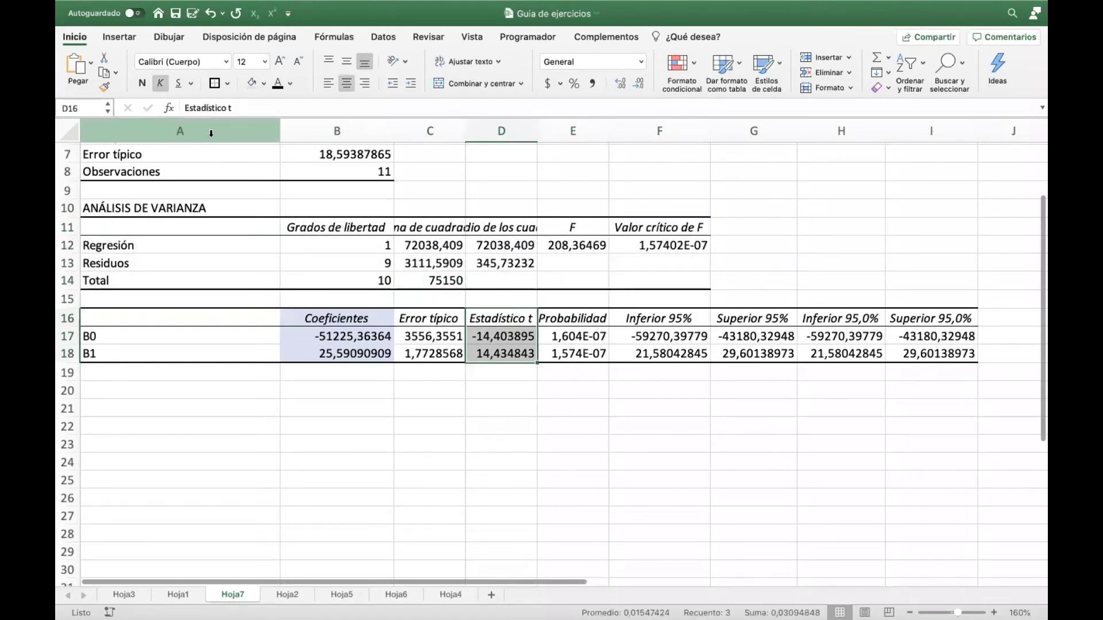
click(251, 83)
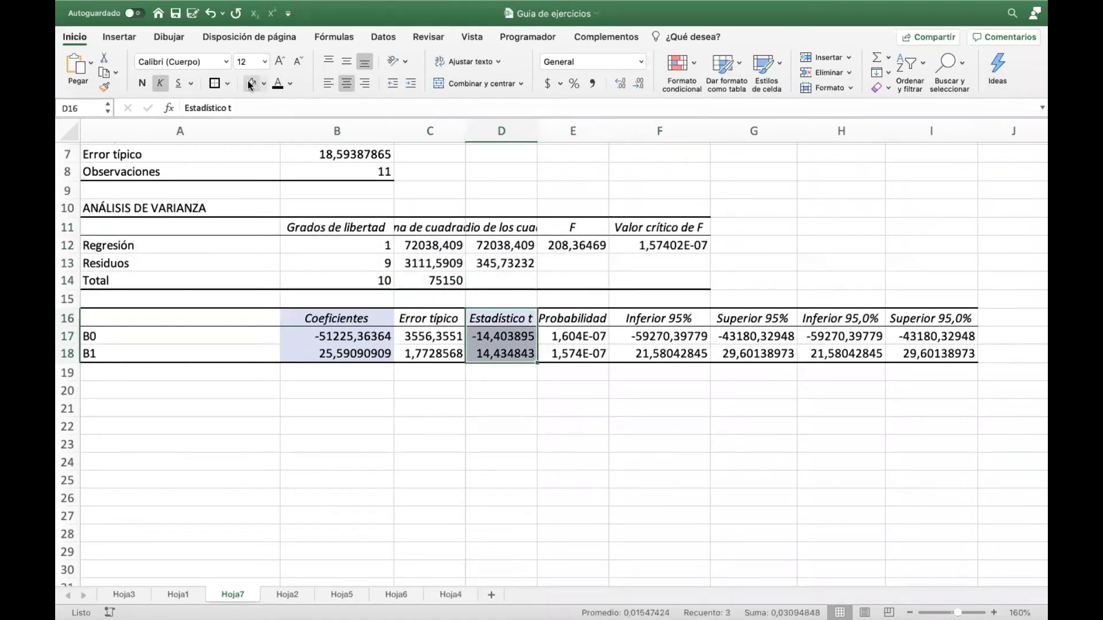
click(516, 392)
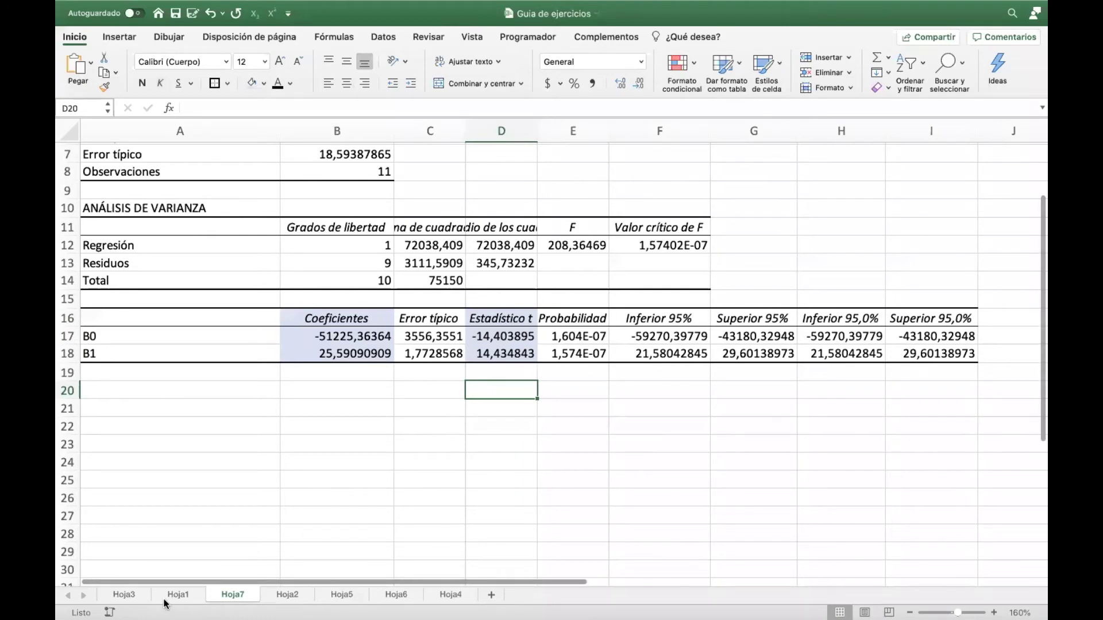
Copy the first individual significance method and its t>2 rule from Hoja3's D19:D20 to D19 on Hoja7, widening column D to fit.
click(124, 595)
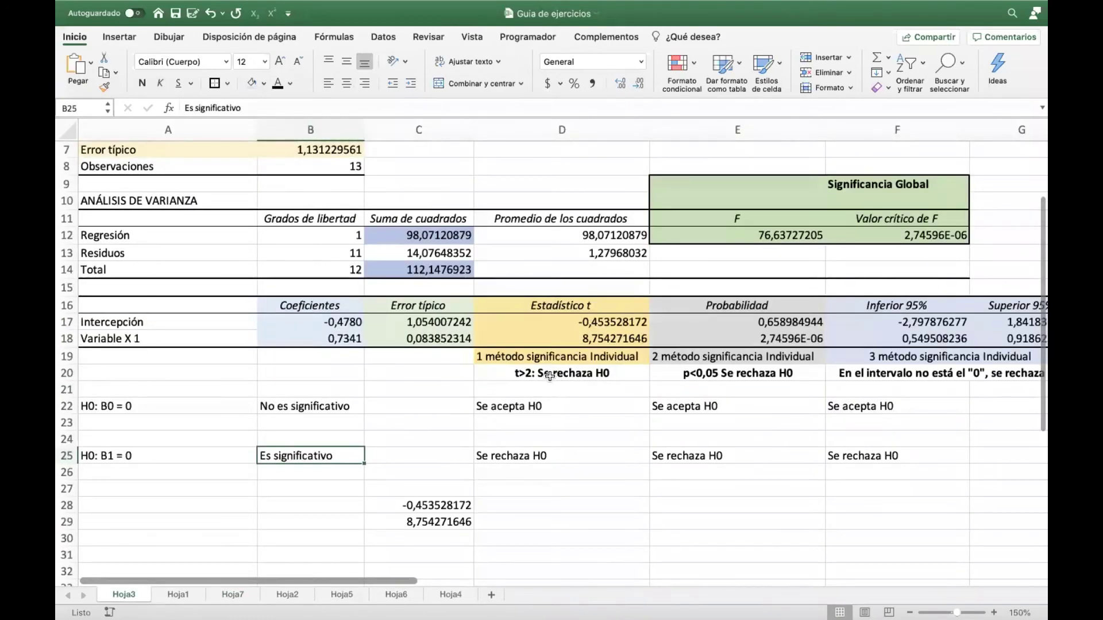
drag(550, 360, 590, 372)
key(super+c)
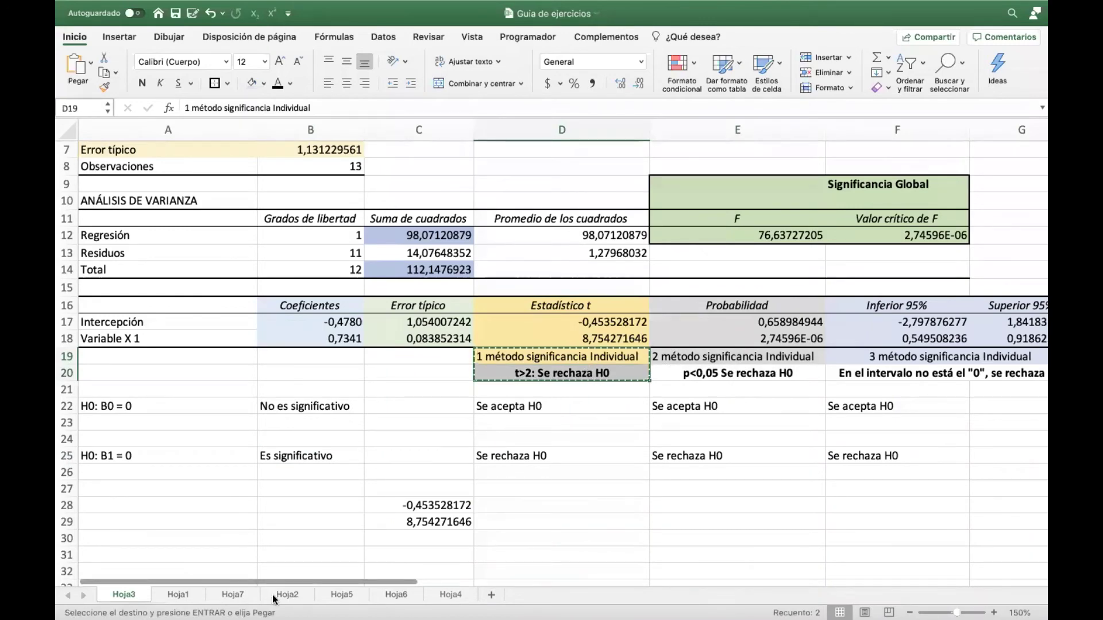
click(233, 594)
click(500, 386)
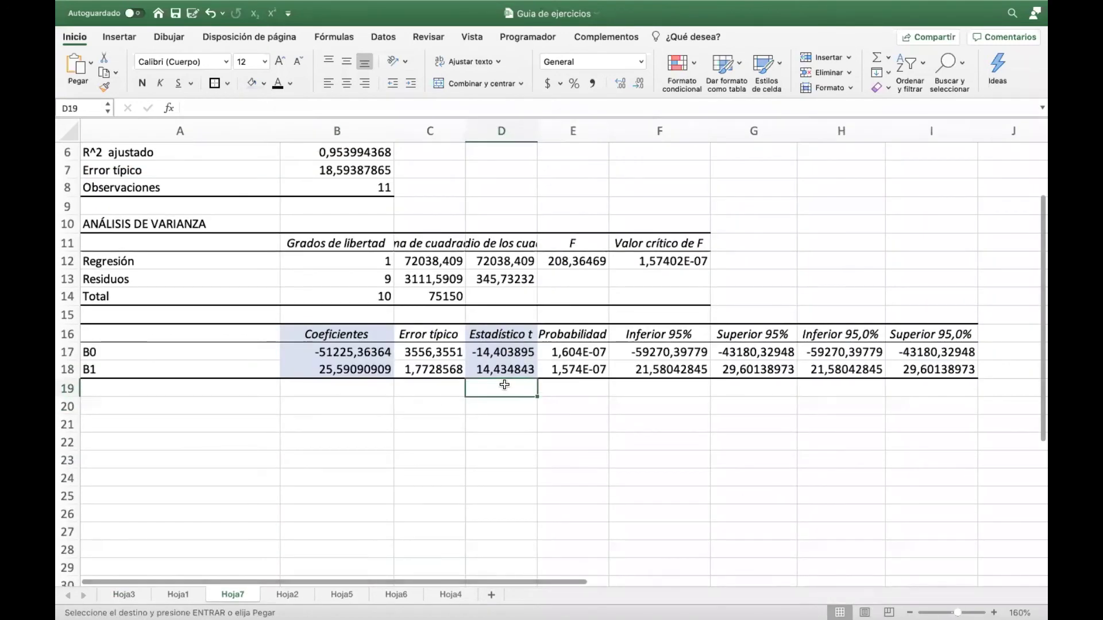
key(super+v)
drag(537, 131, 653, 131)
click(552, 461)
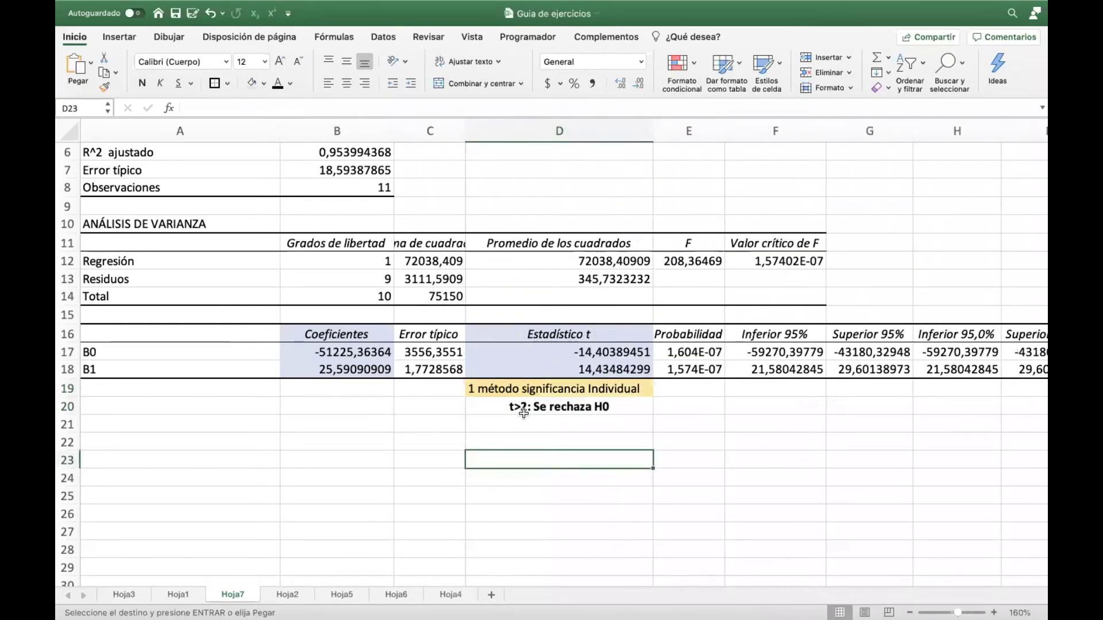
Check the t statistics of B0 and B1 in D17:D18 against the t>2 rule in D20.
click(632, 411)
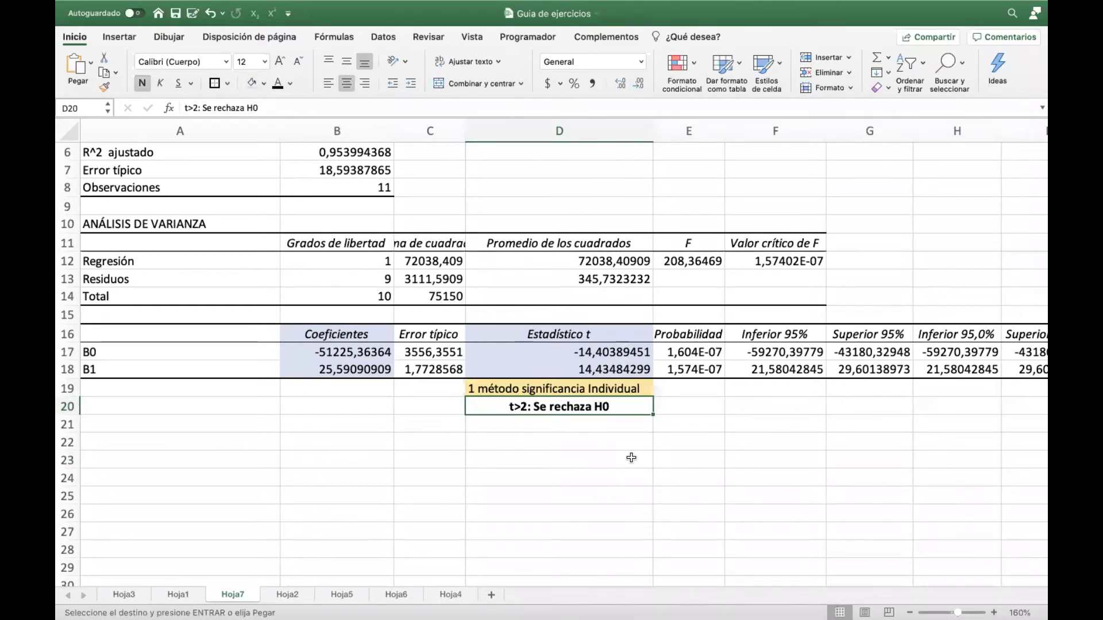
click(585, 353)
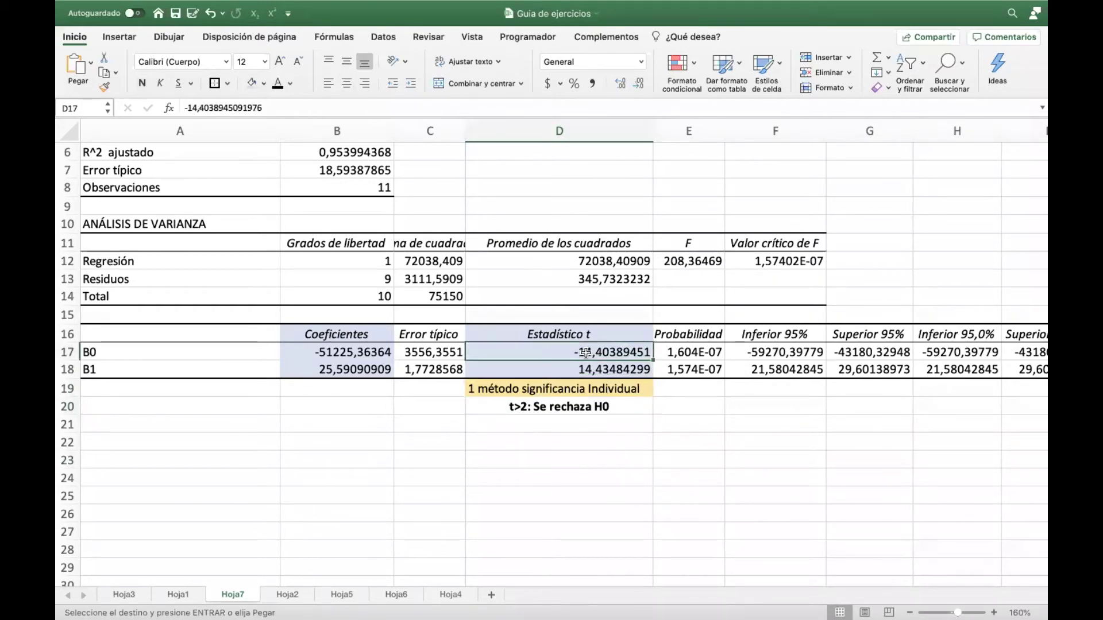
click(589, 374)
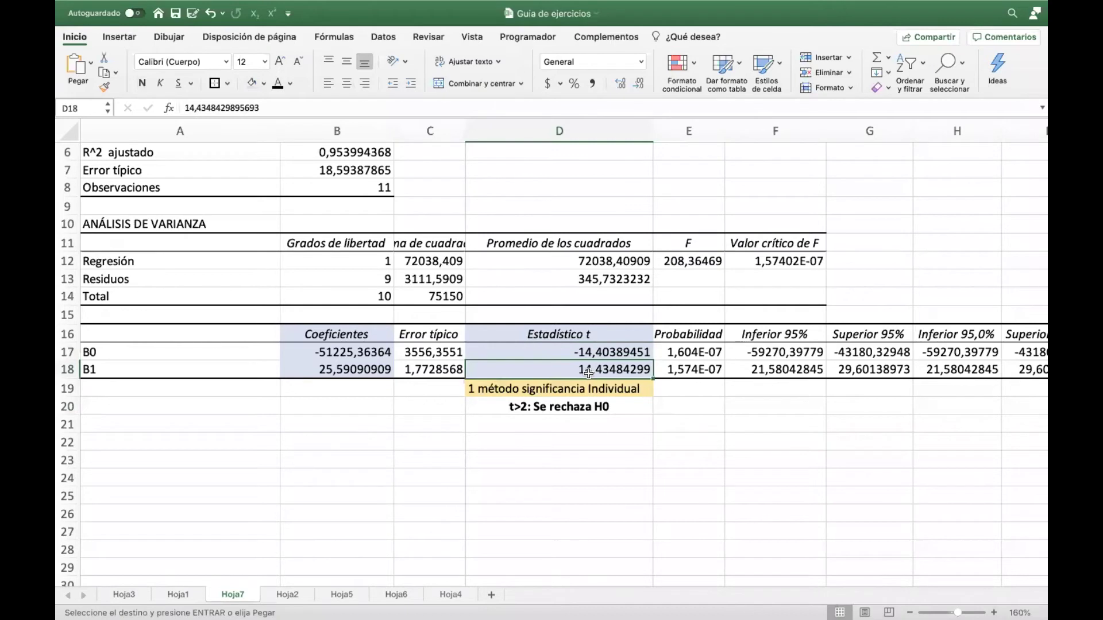
Enter the row labels B0 in C21 and B1 in C22, beside the t-test rule.
click(430, 425)
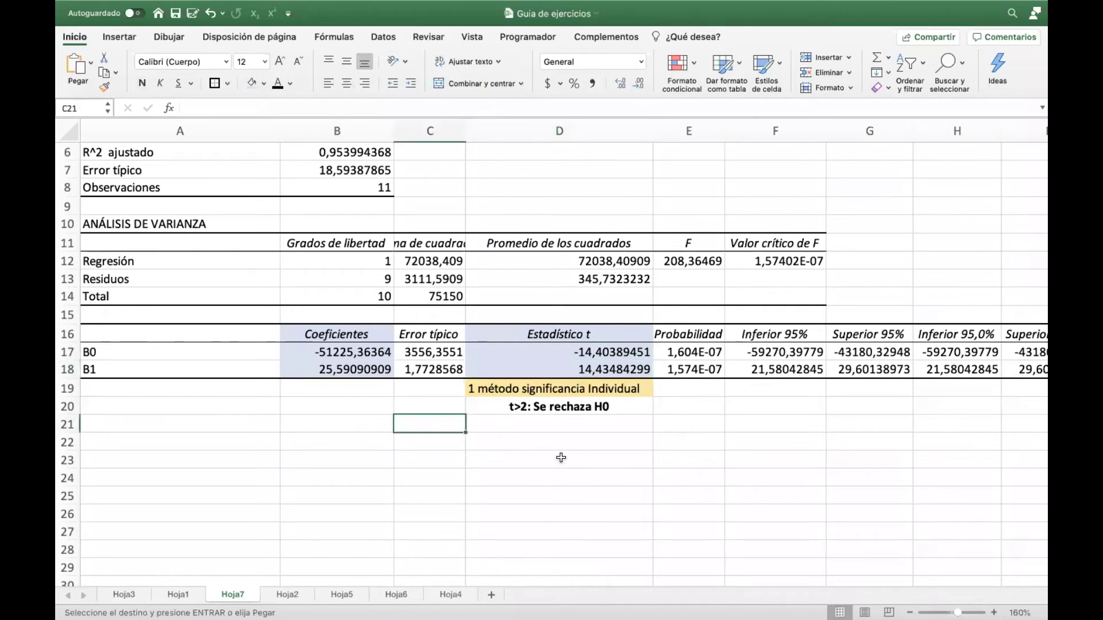
text(B0)
key(Return)
text(B0)
key(BackSpace)
text(1)
key(Tab)
Enter SIGNIFICATIVOS as the t-test conclusion for both B0 and B1 in D21:D22.
key(Up)
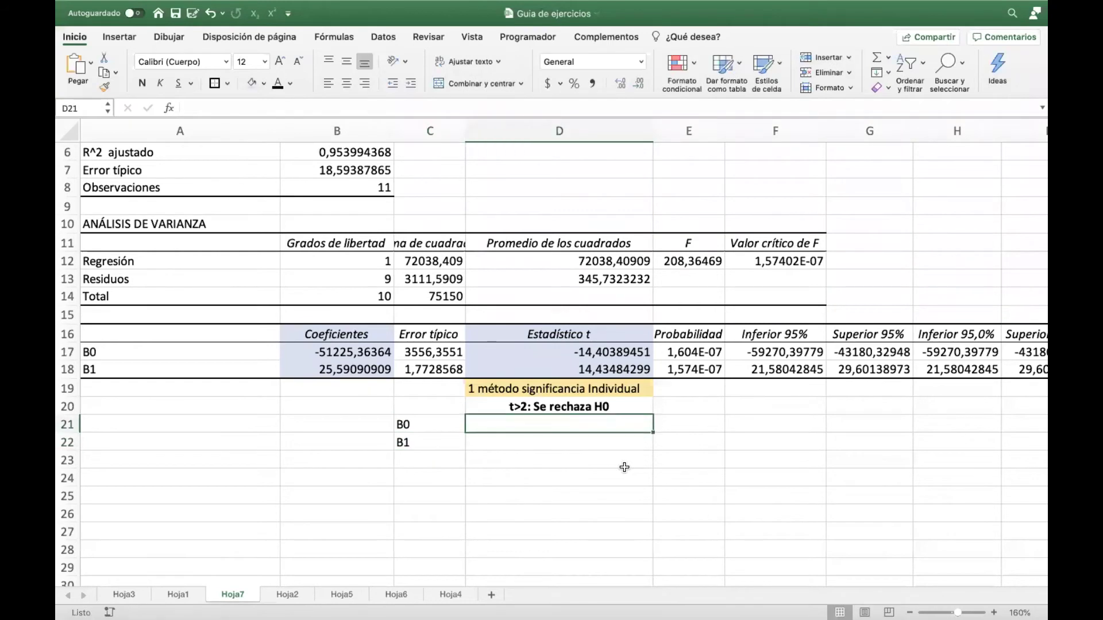
text(SI)
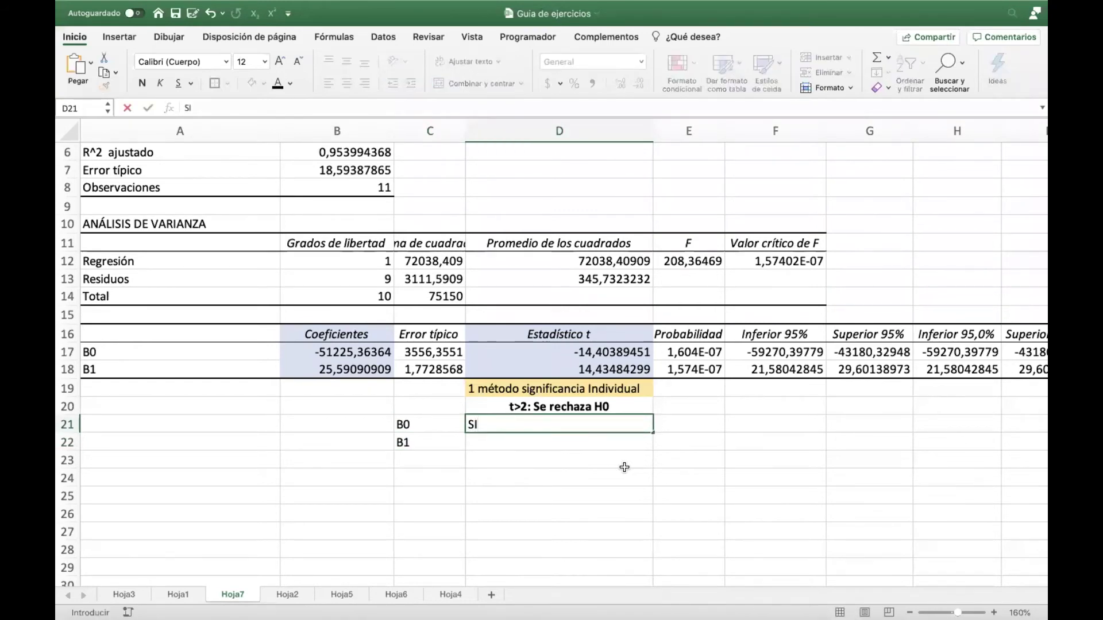
text(GNIFICATI)
text(VPS)
key(BackSpace)
key(BackSpace)
text(OS)
key(Return)
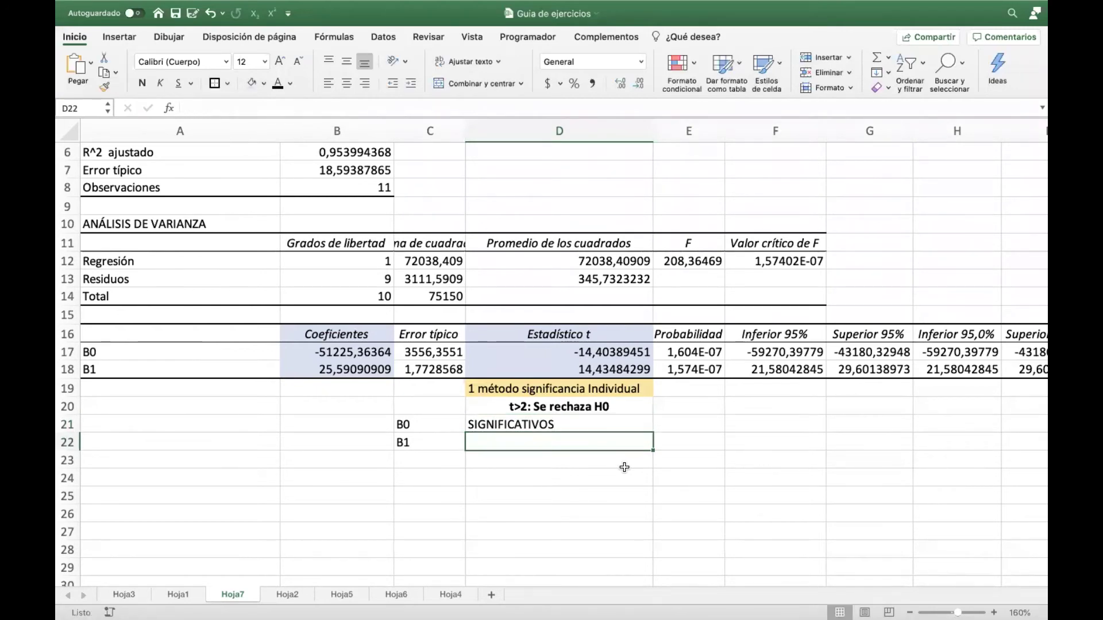
text(SIGNIFICATIVOS)
key(Return)
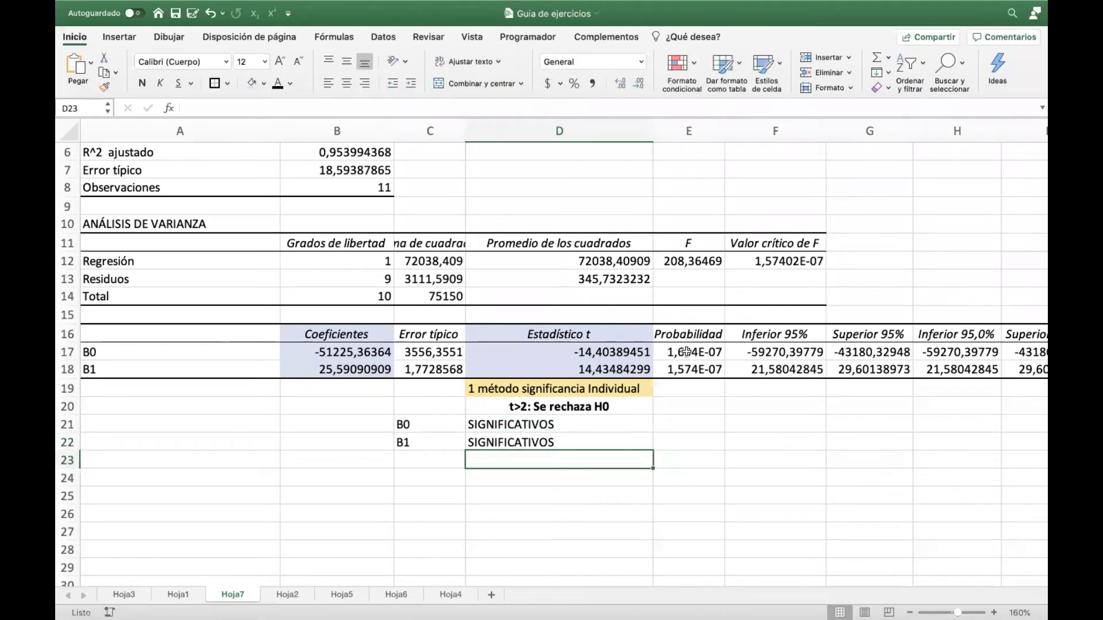
Copy the p<0,05 rejection rule from Hoja3's E20 to E19 on Hoja7 and widen column E to fit it.
click(196, 597)
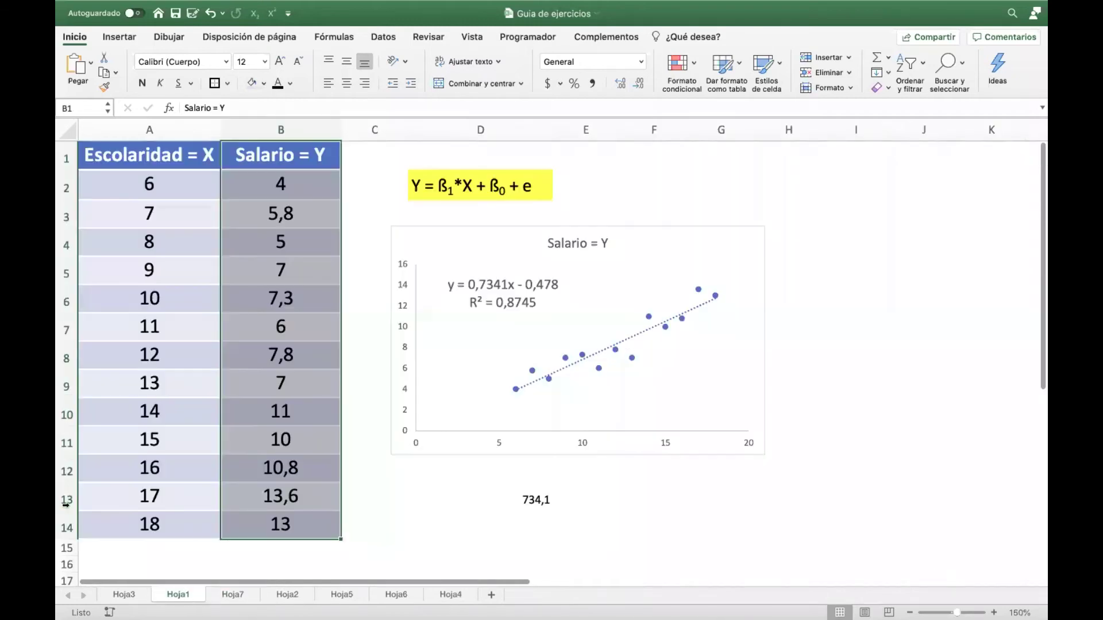
click(133, 598)
click(731, 374)
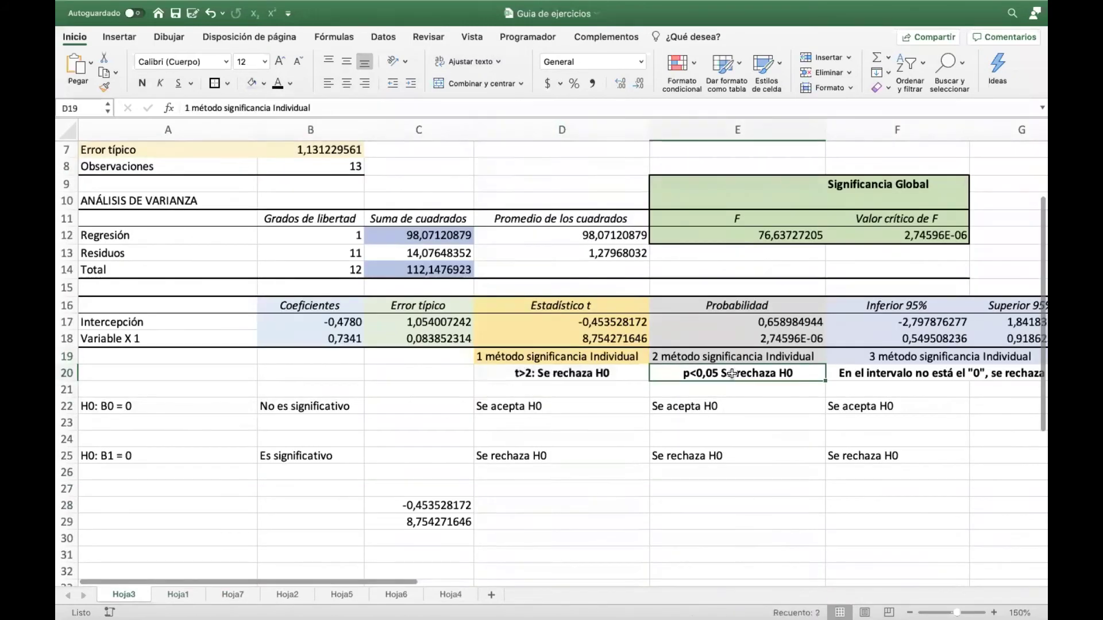
key(super+c)
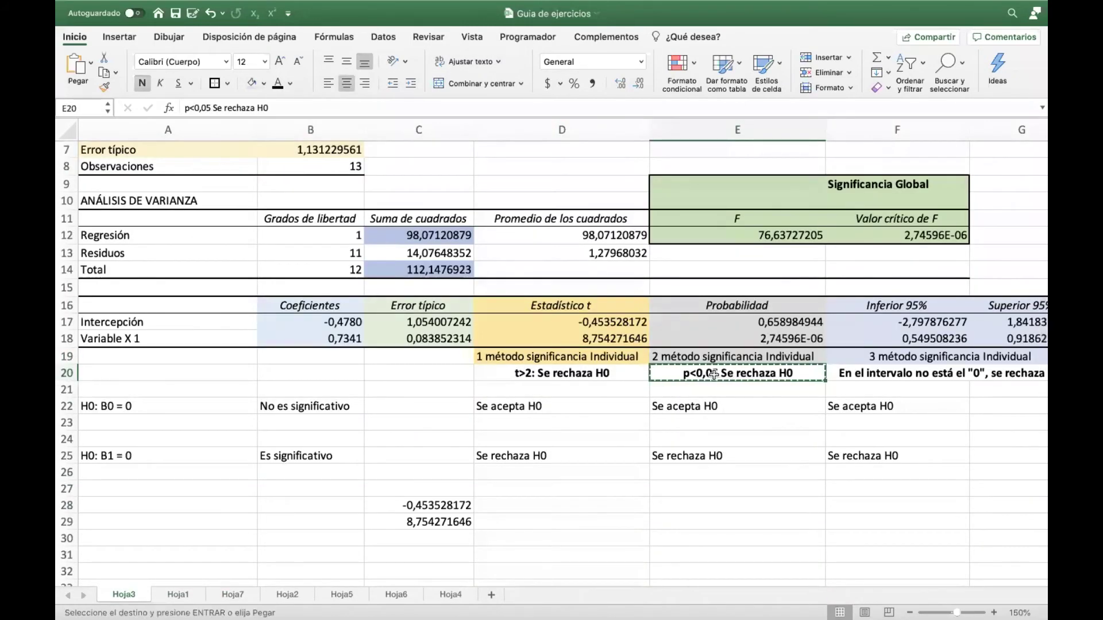
click(174, 595)
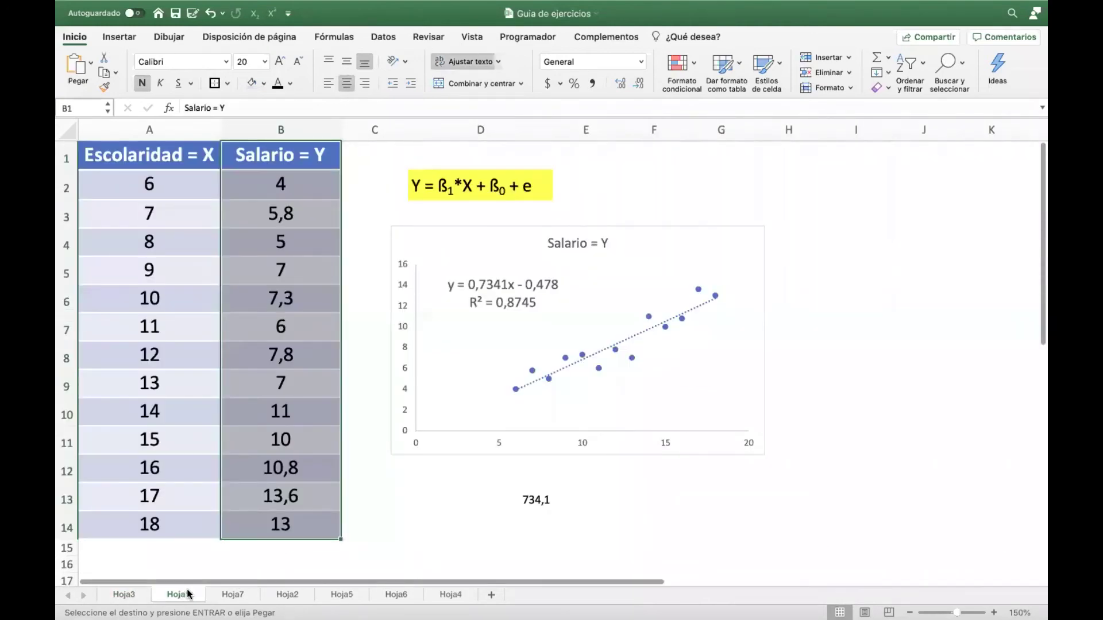
click(232, 595)
click(692, 388)
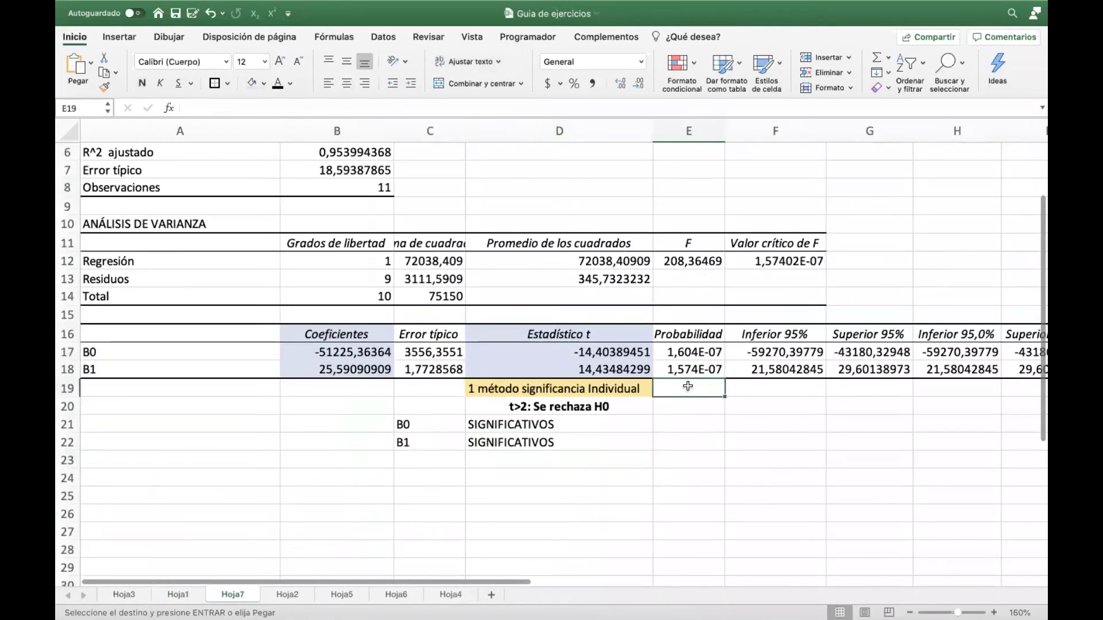
key(super+v)
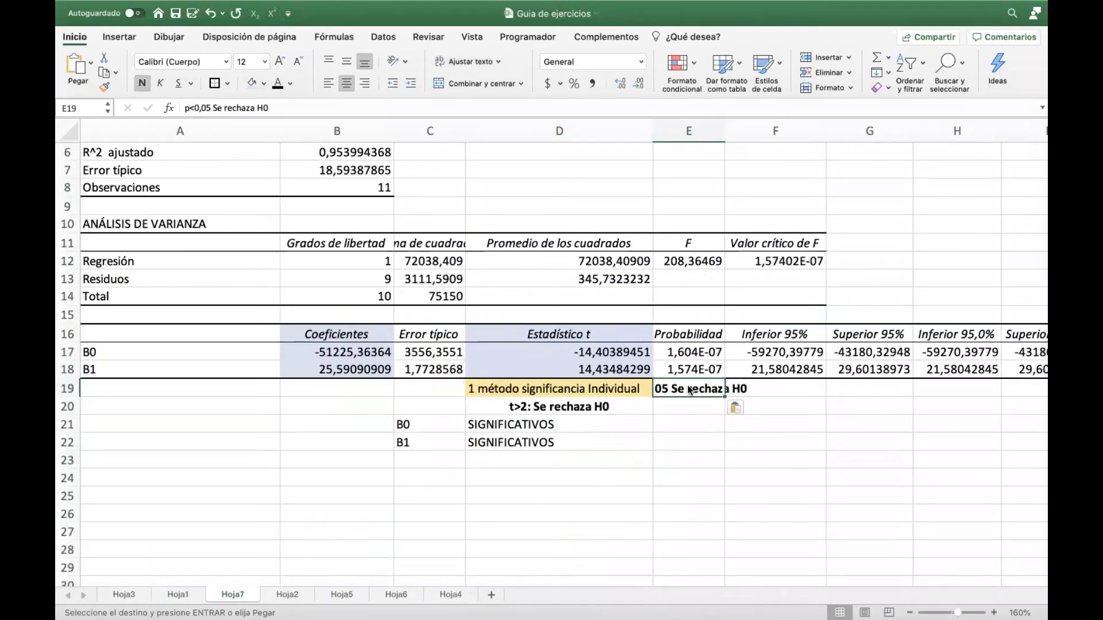
double_click(725, 130)
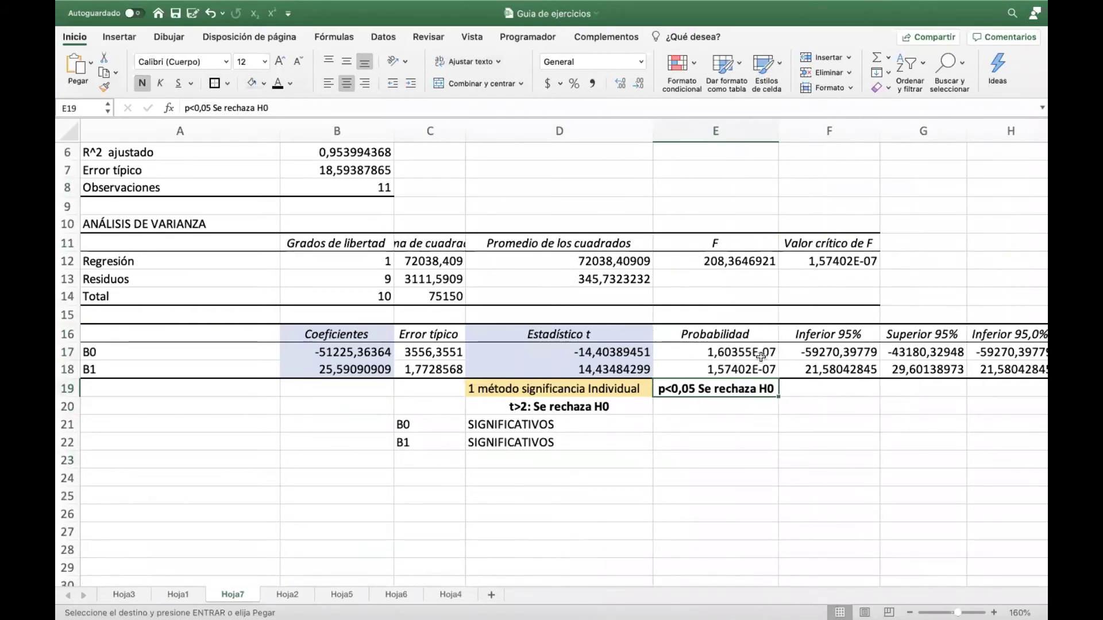
click(675, 462)
text(0,)
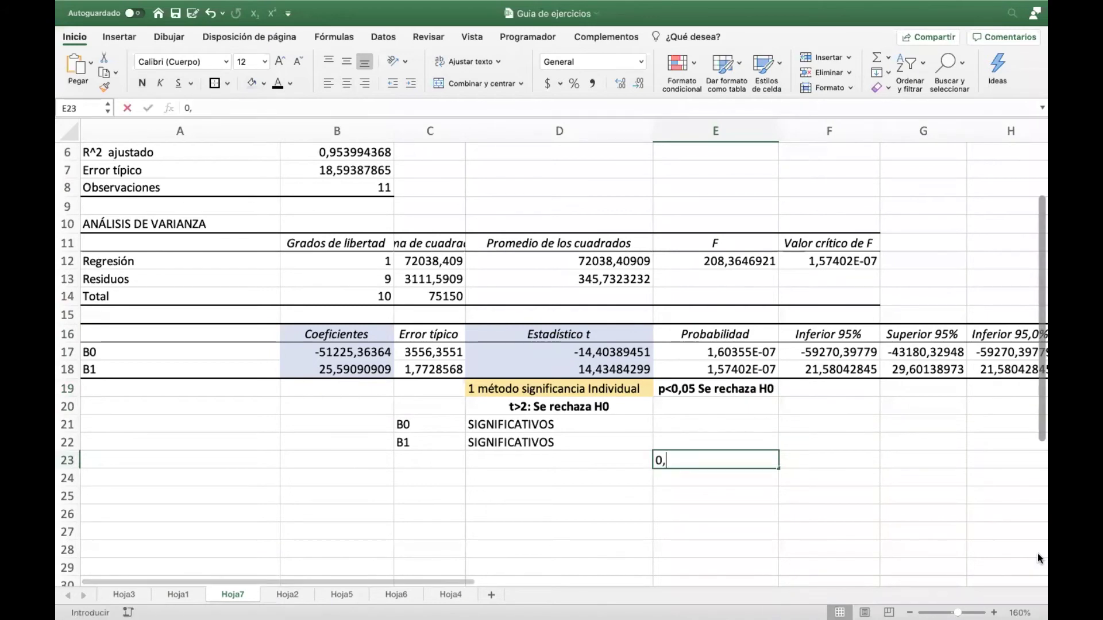
text(000000)
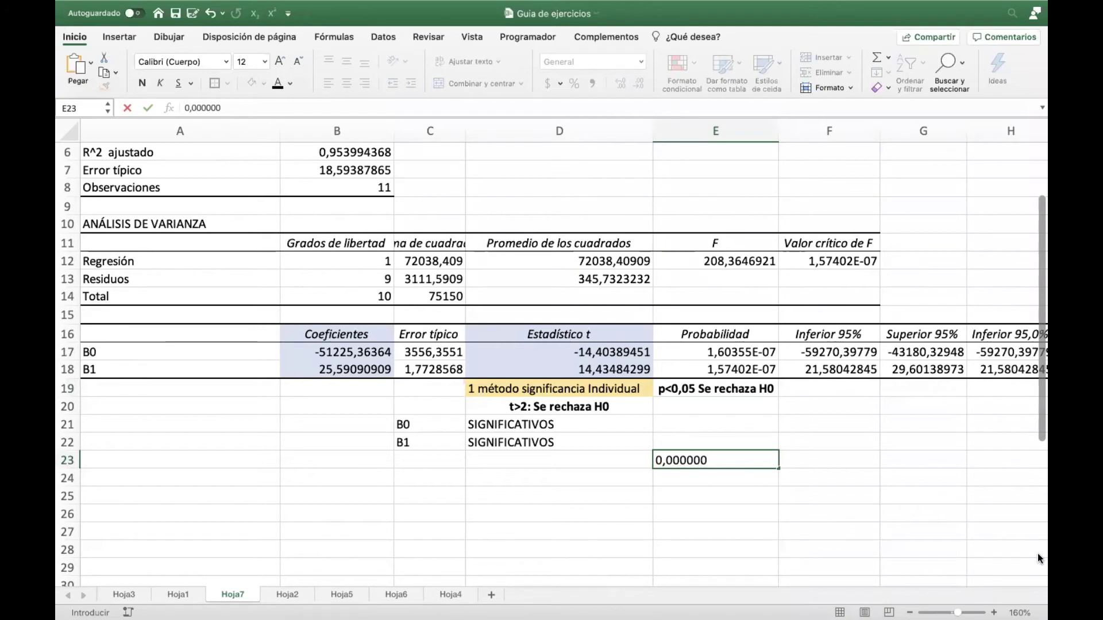
text(1603)
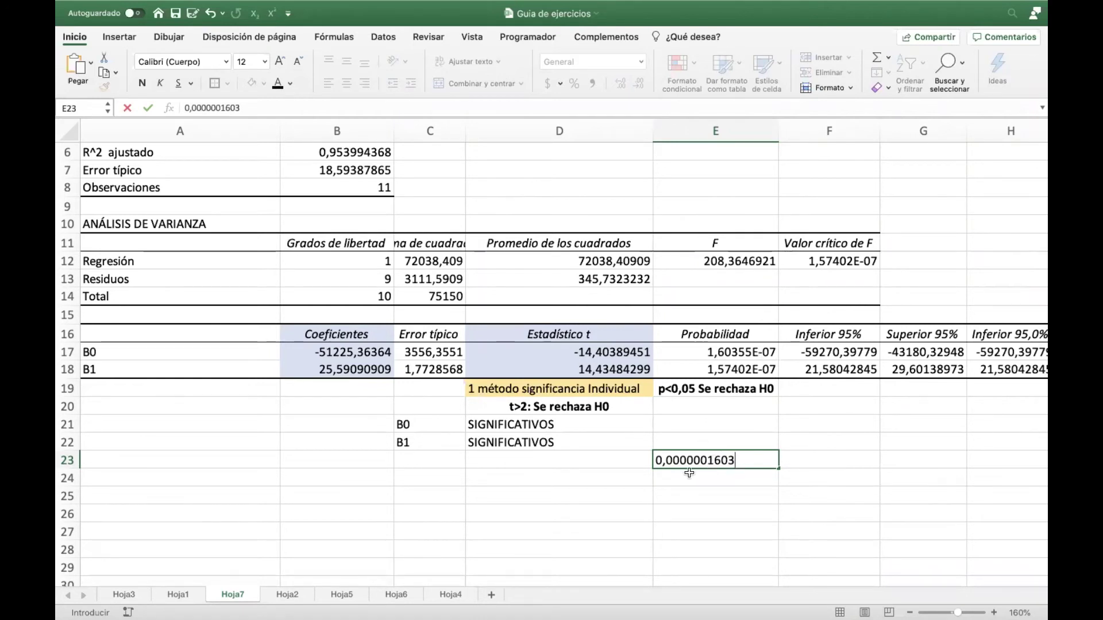
right_click(709, 464)
click(677, 475)
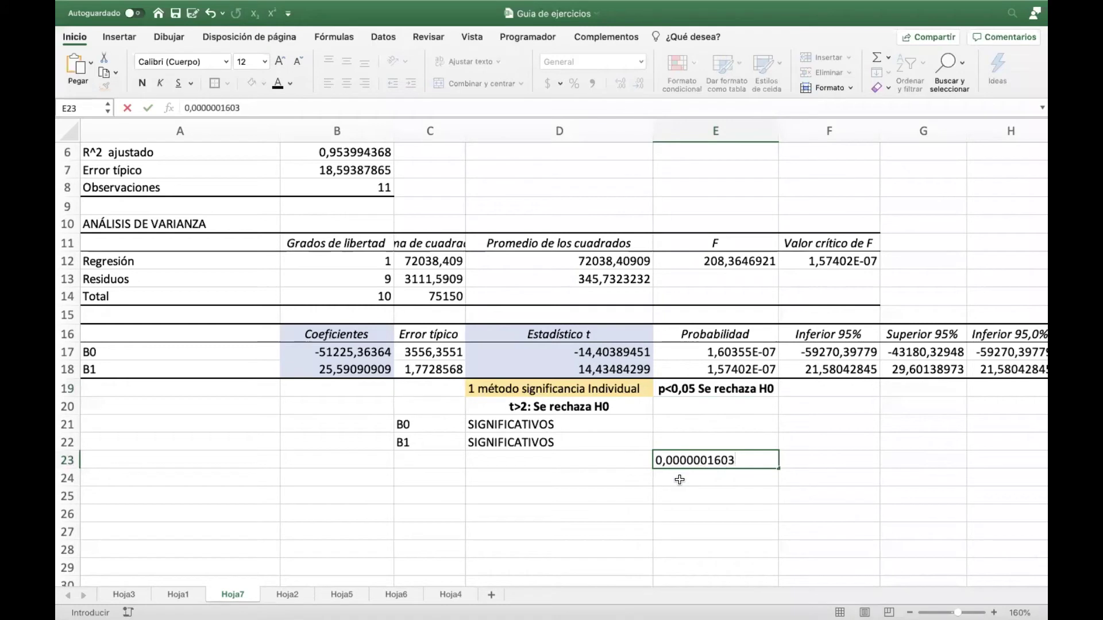
click(678, 475)
click(721, 462)
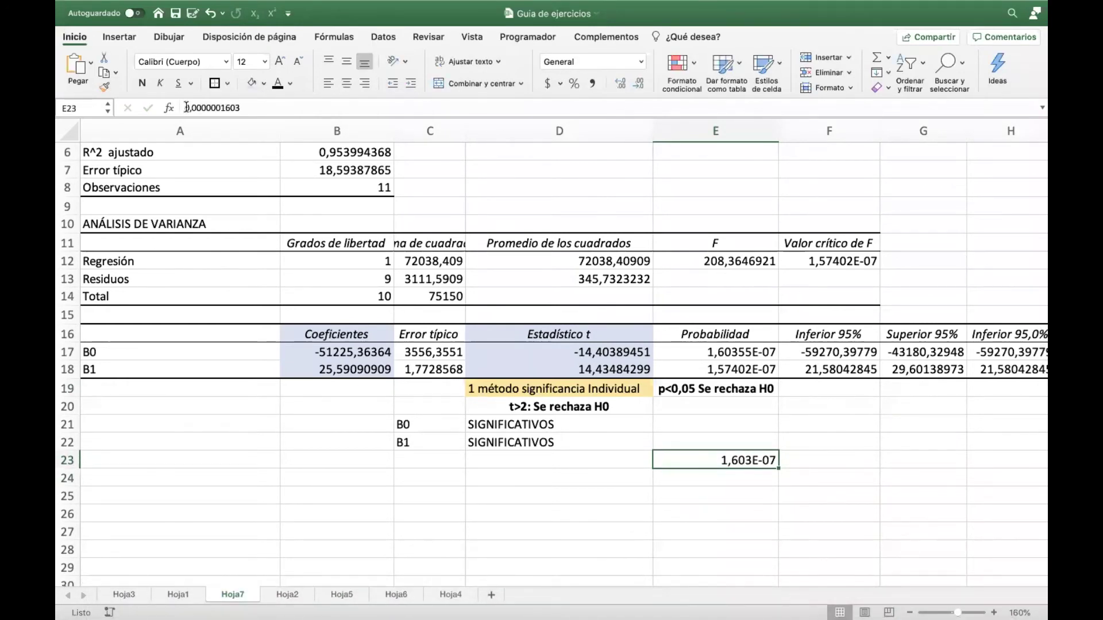
drag(186, 108, 241, 108)
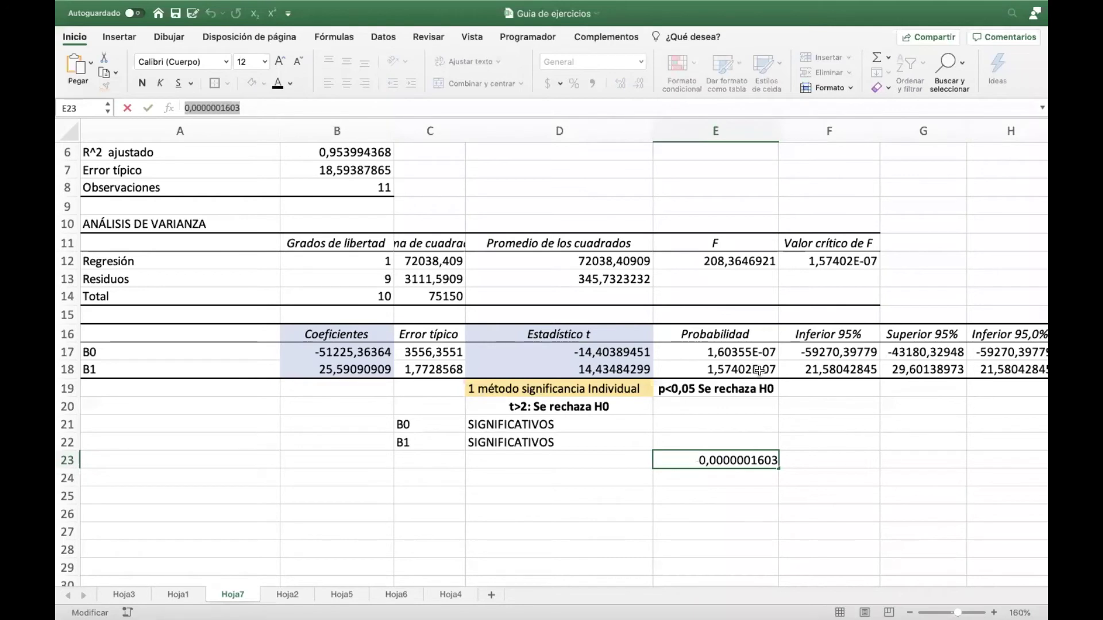
key(BackSpace)
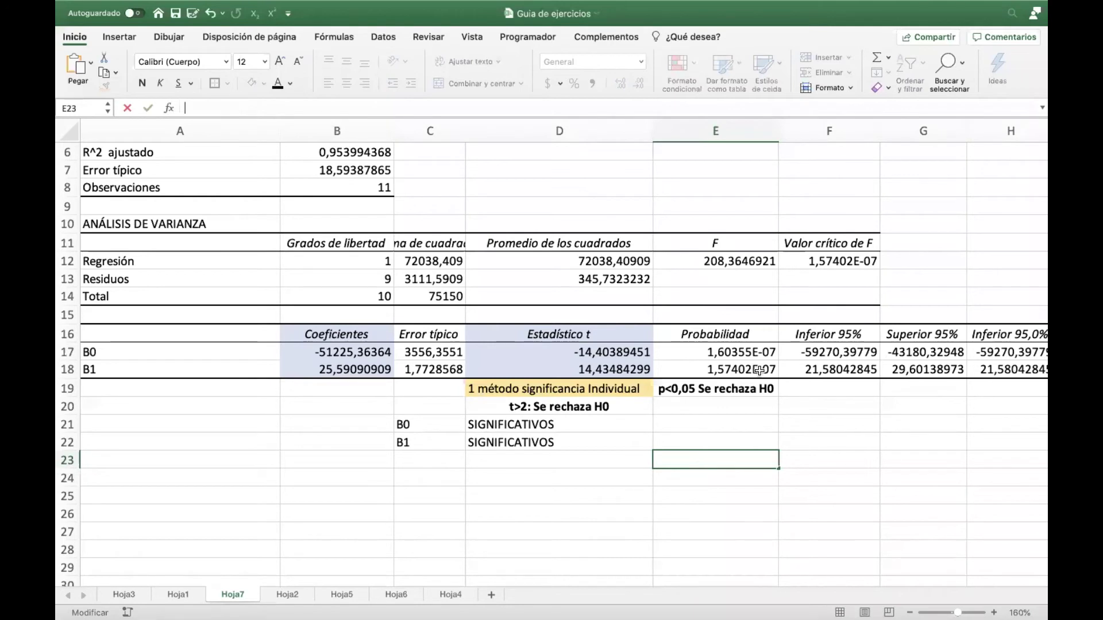
click(678, 389)
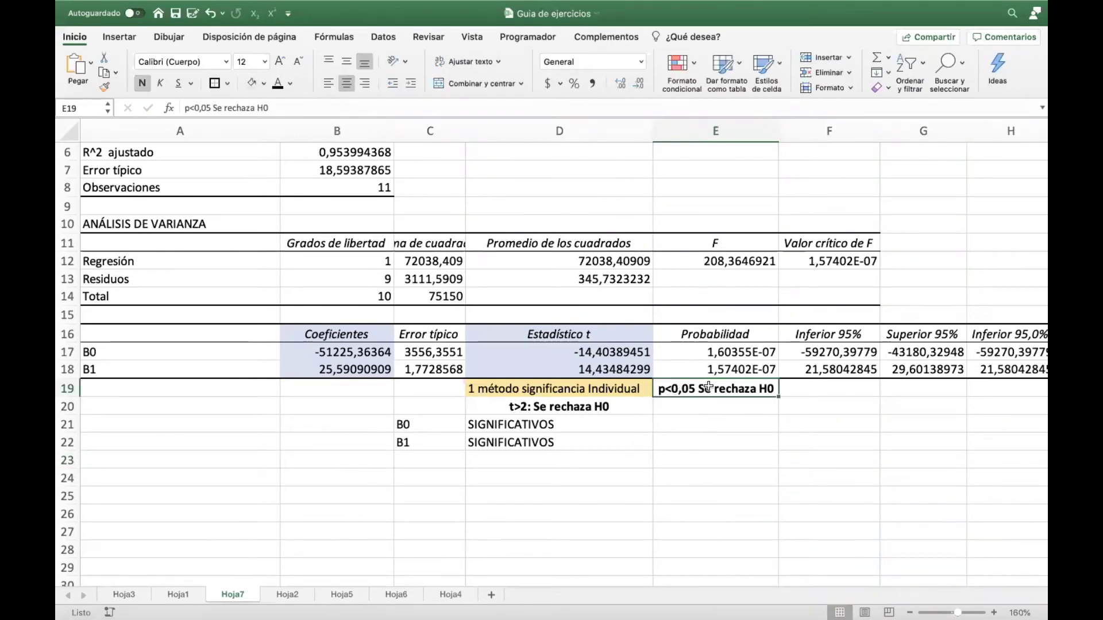
Move the p<0,05 rule from E19 to E20 and copy the SIGNIFICATIVOS conclusions from D21:D22 to E21:E22.
click(719, 346)
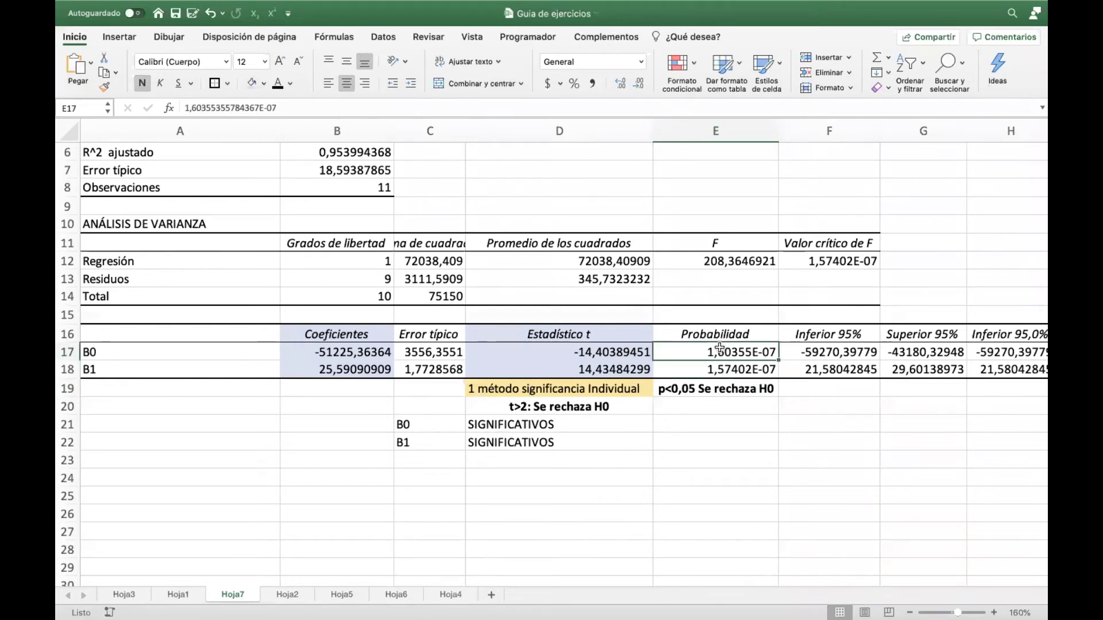
click(699, 424)
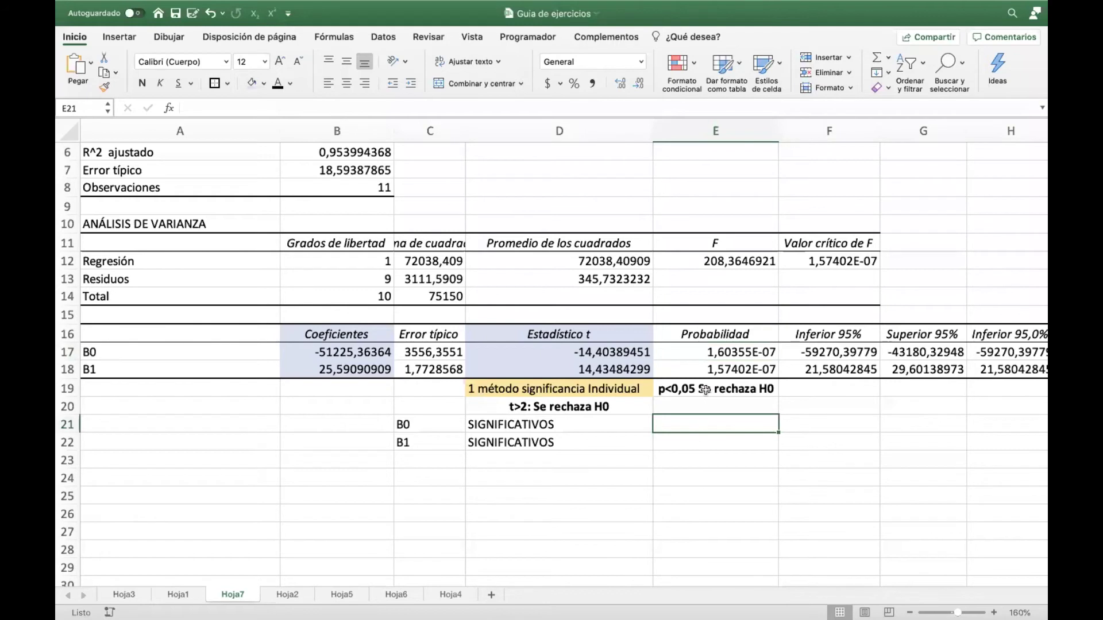
click(702, 389)
drag(704, 396, 703, 424)
click(701, 426)
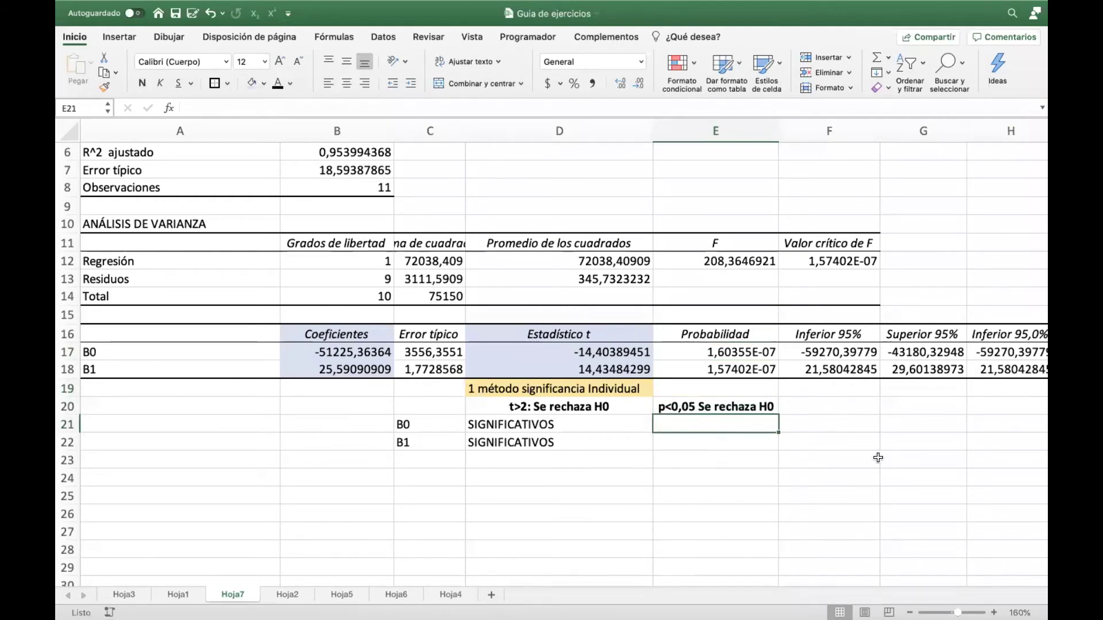
drag(559, 424, 770, 451)
drag(725, 351, 725, 366)
Copy the titles and rules of all three individual significance methods from row 19:20 of Hoja3 to D19 on Hoja7.
scroll(827, 448, right, 2)
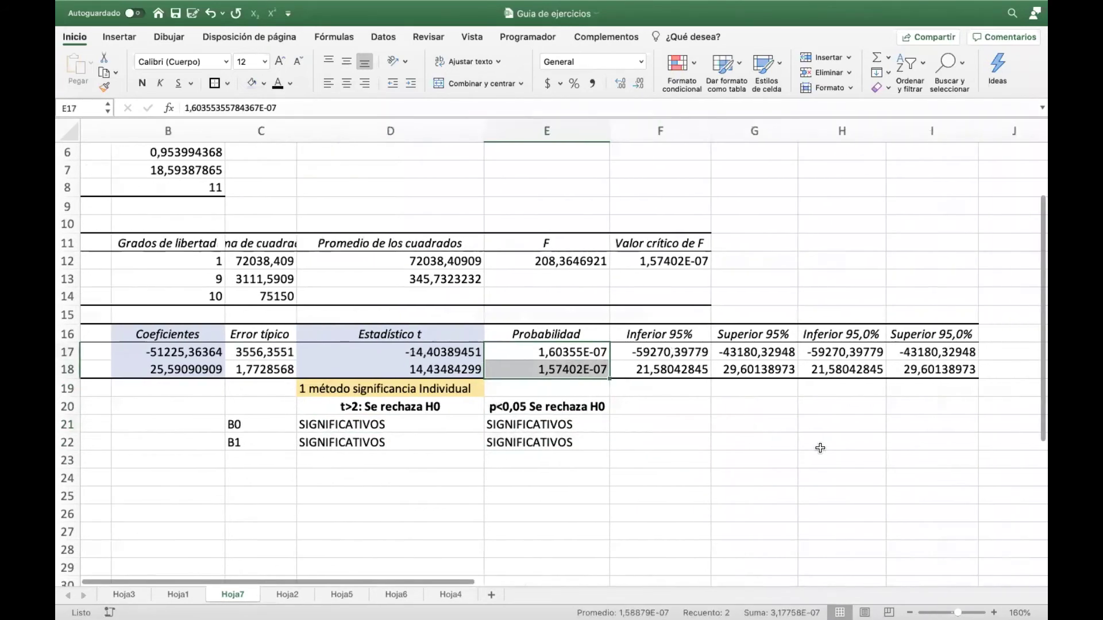
click(178, 595)
click(123, 596)
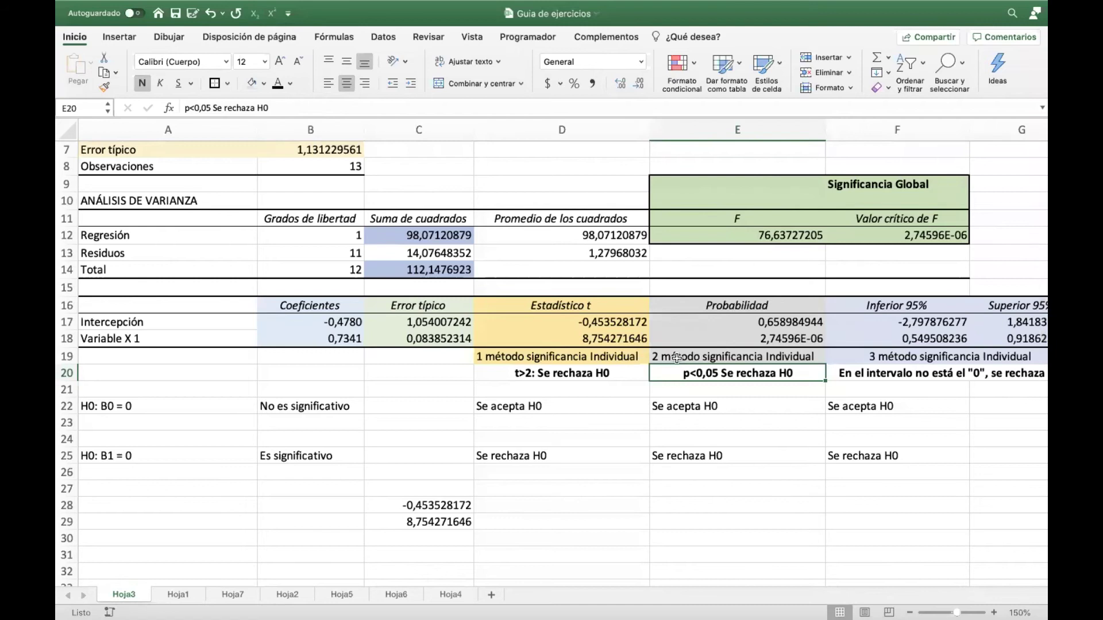
drag(629, 357, 838, 372)
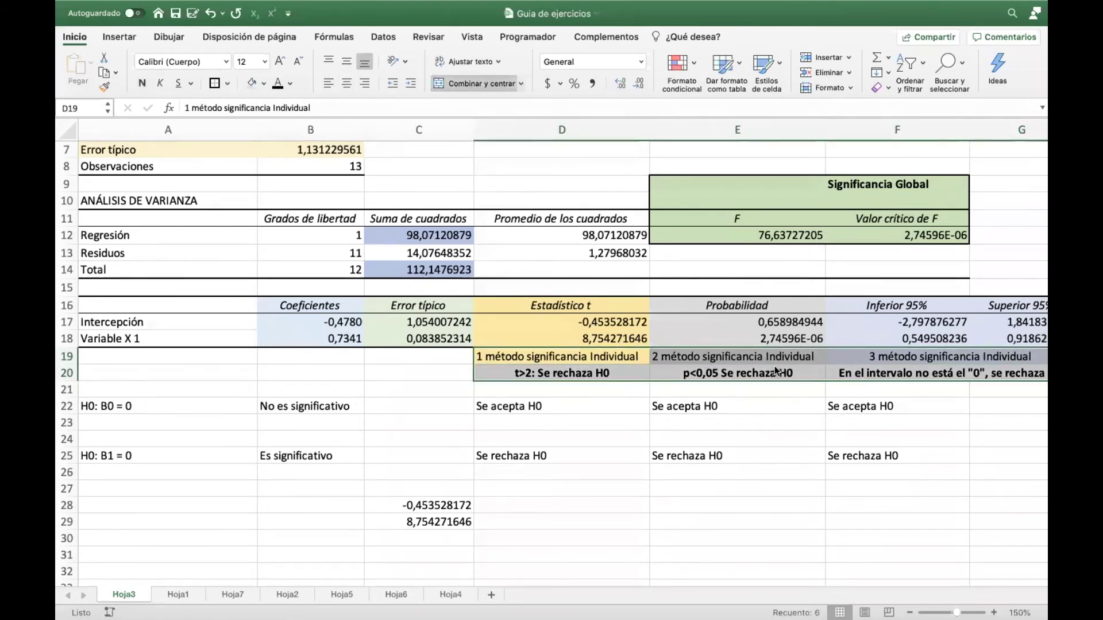
right_click(776, 373)
click(816, 308)
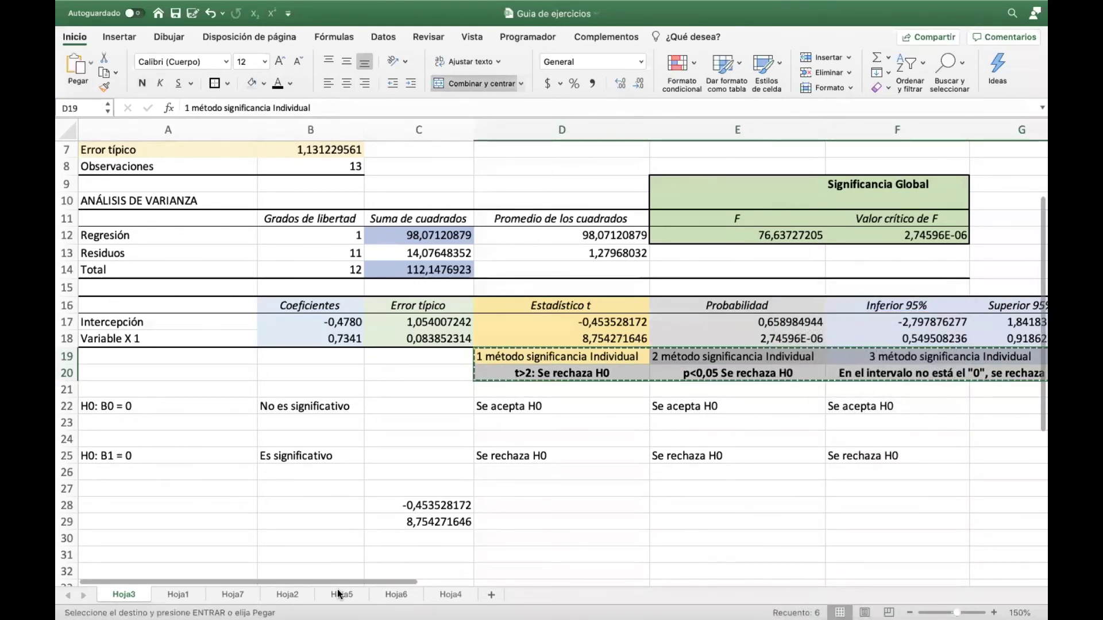
click(233, 595)
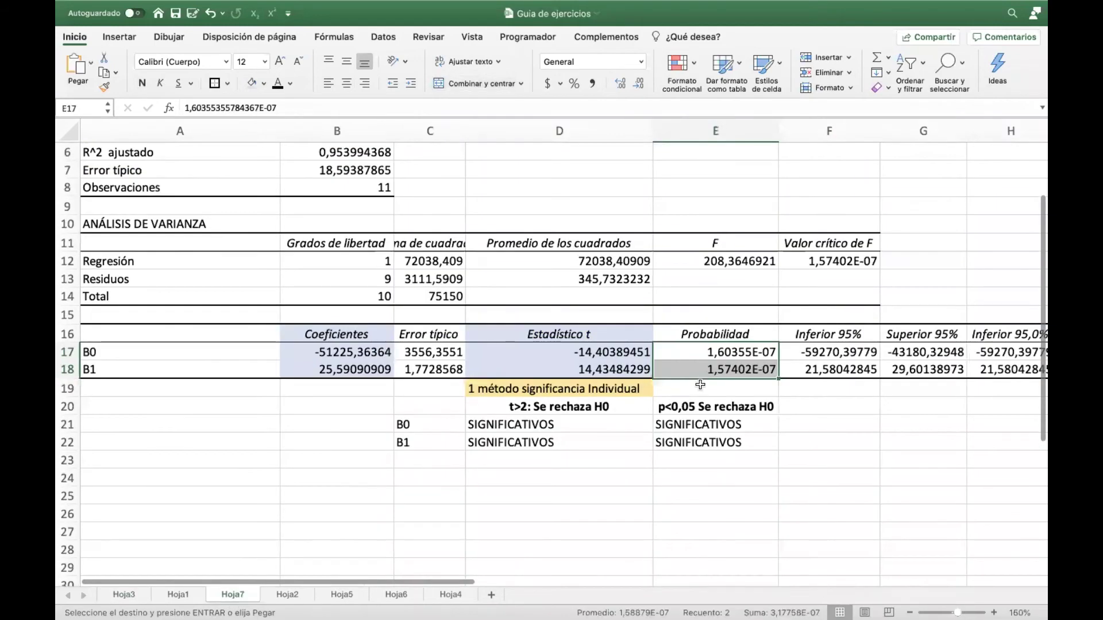
click(585, 392)
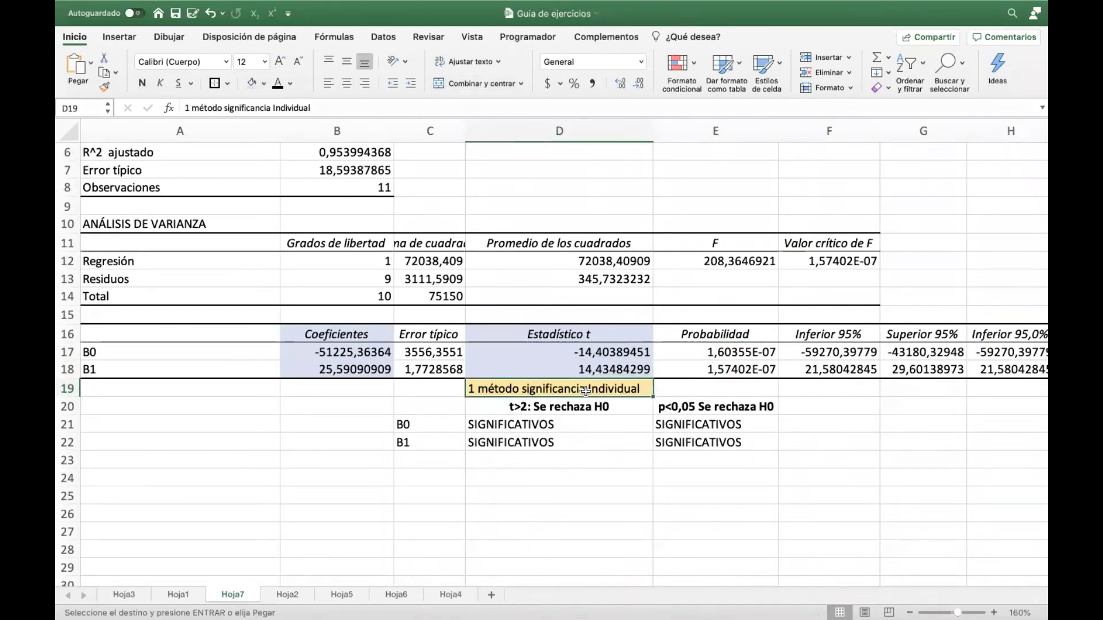
key(super+v)
Widen columns E and G on Hoja7 to make room for the second and third method headings.
click(919, 478)
scroll(828, 500, right, 4)
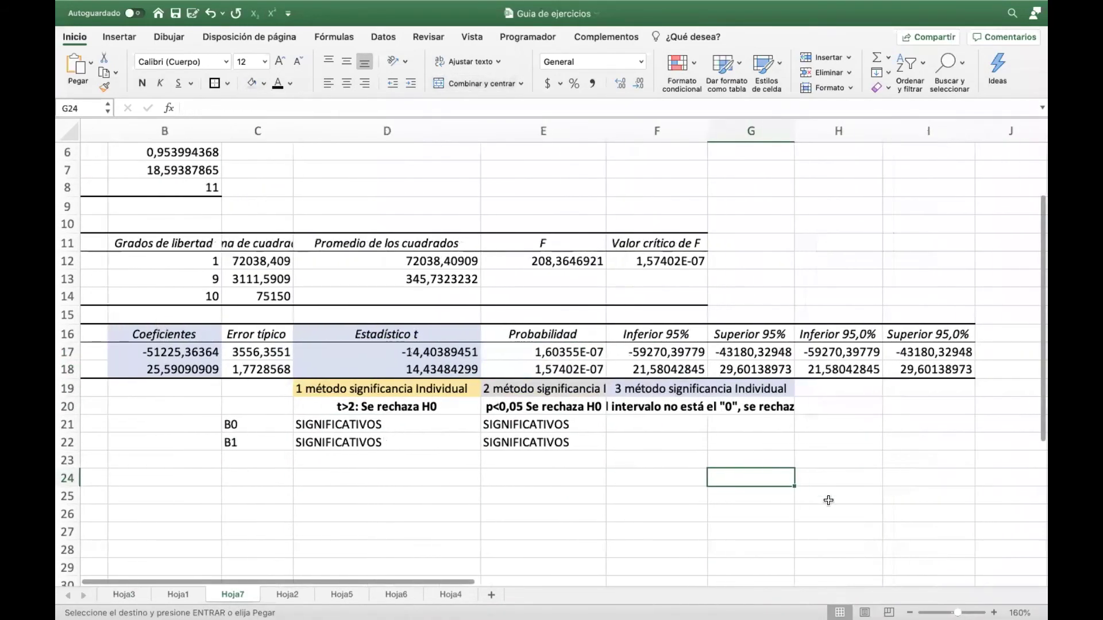
drag(605, 131, 668, 131)
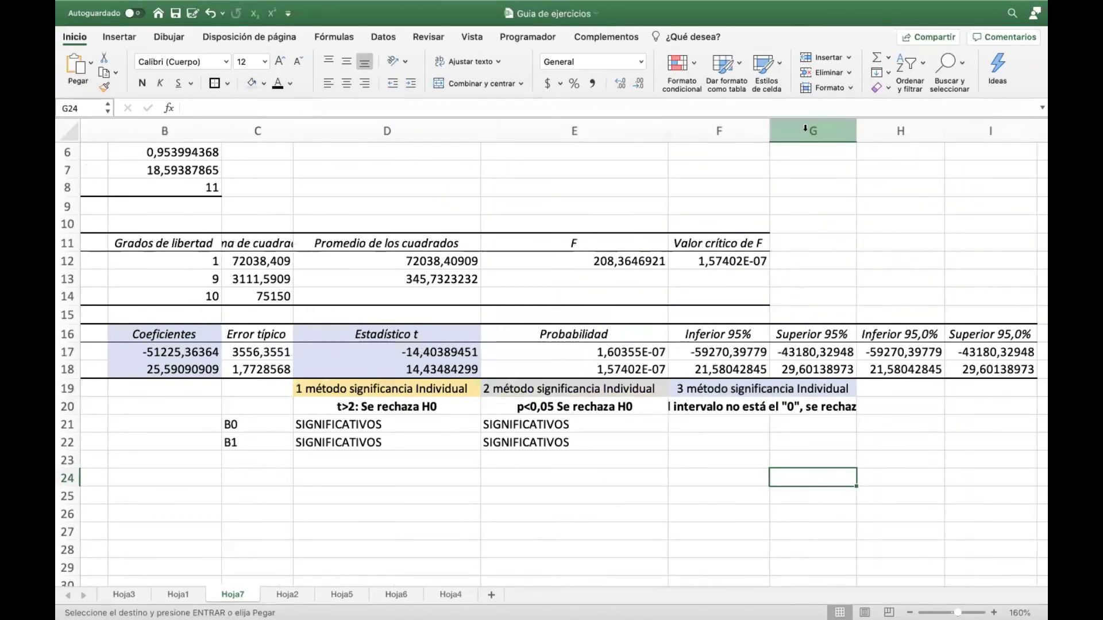
drag(855, 128, 869, 128)
Check the probabilities of B0 and B1 in E17:E18 against the p<0,05 rule and the conclusions below it.
click(548, 477)
click(598, 353)
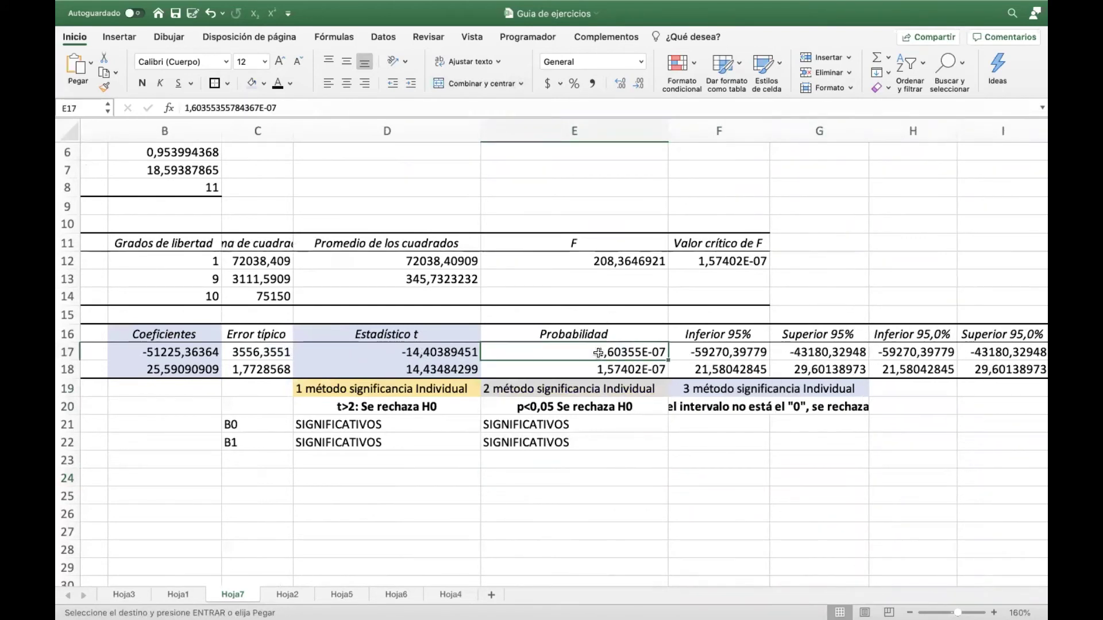
click(552, 424)
click(600, 371)
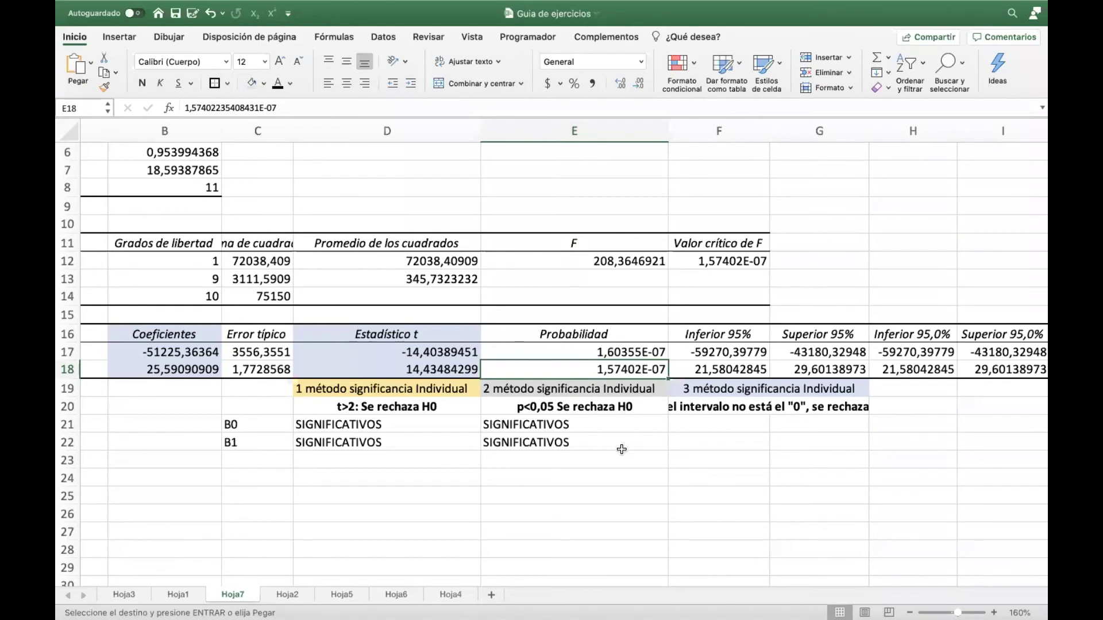
drag(620, 351, 614, 368)
click(613, 368)
scroll(623, 448, right, 5)
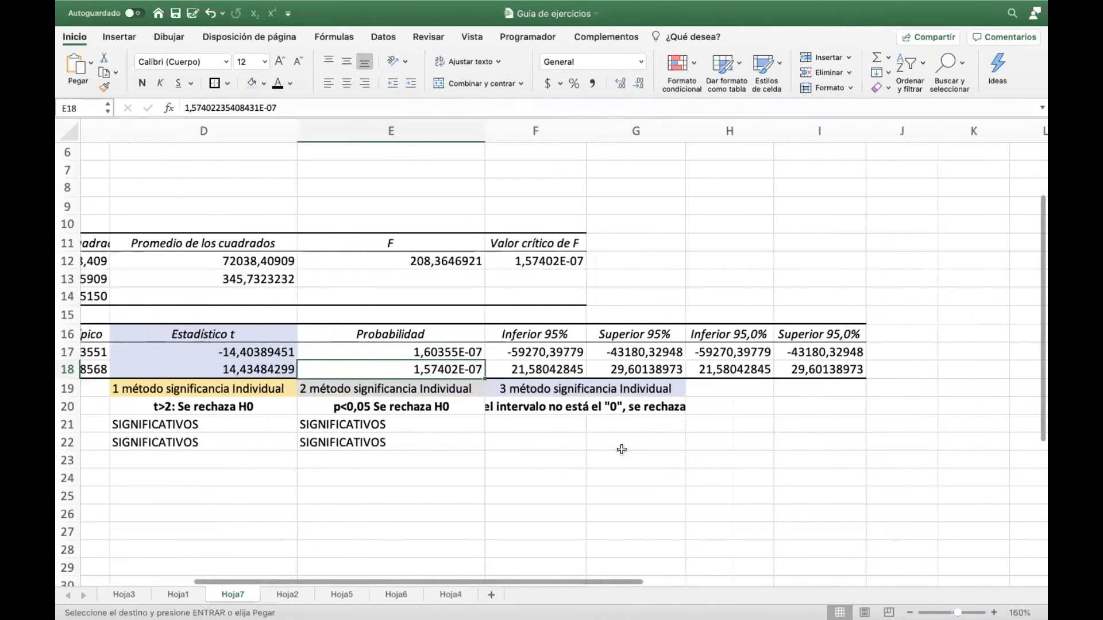
scroll(622, 449, left, 6)
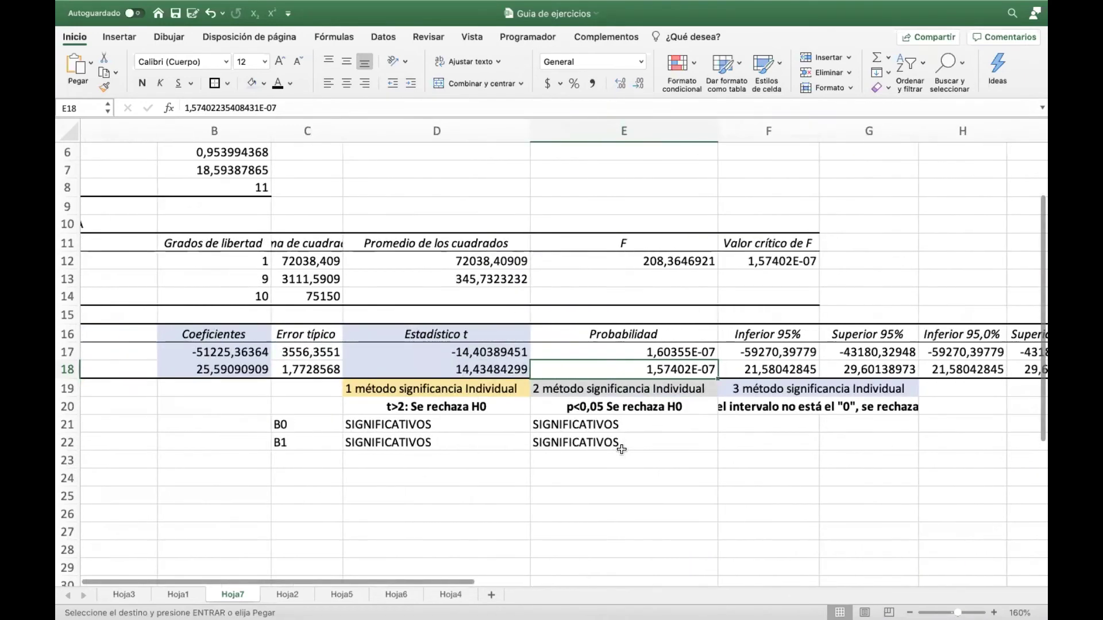
Compare Hoja3's second-method conclusions in E22 and E25 with Hoja7's p-values in E17:E18 and conclusions in E21:E22.
click(127, 592)
click(705, 408)
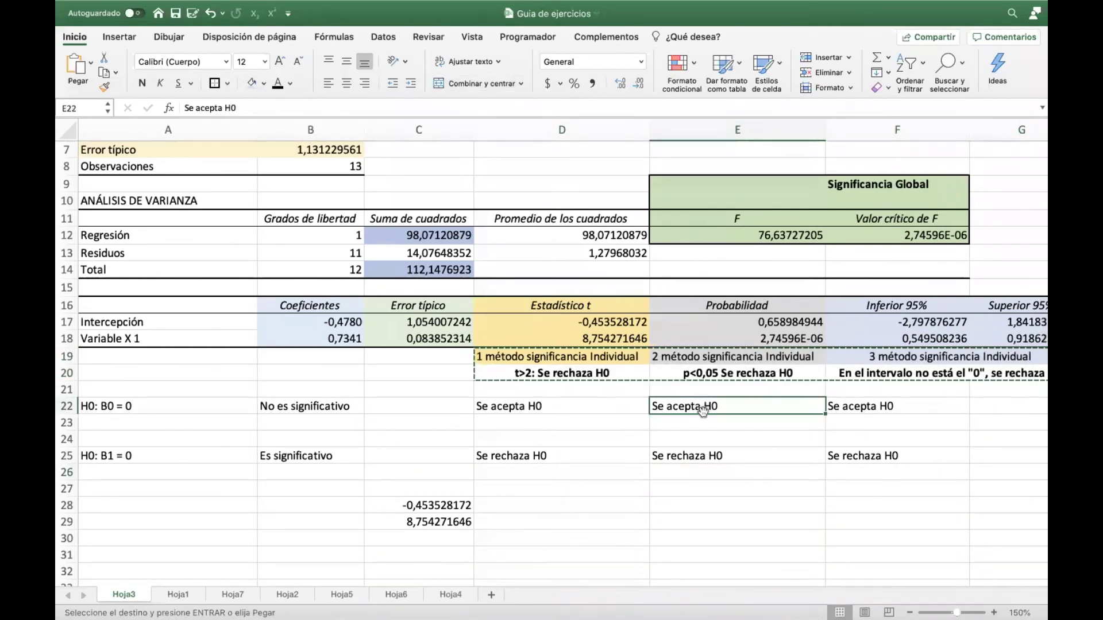
click(703, 455)
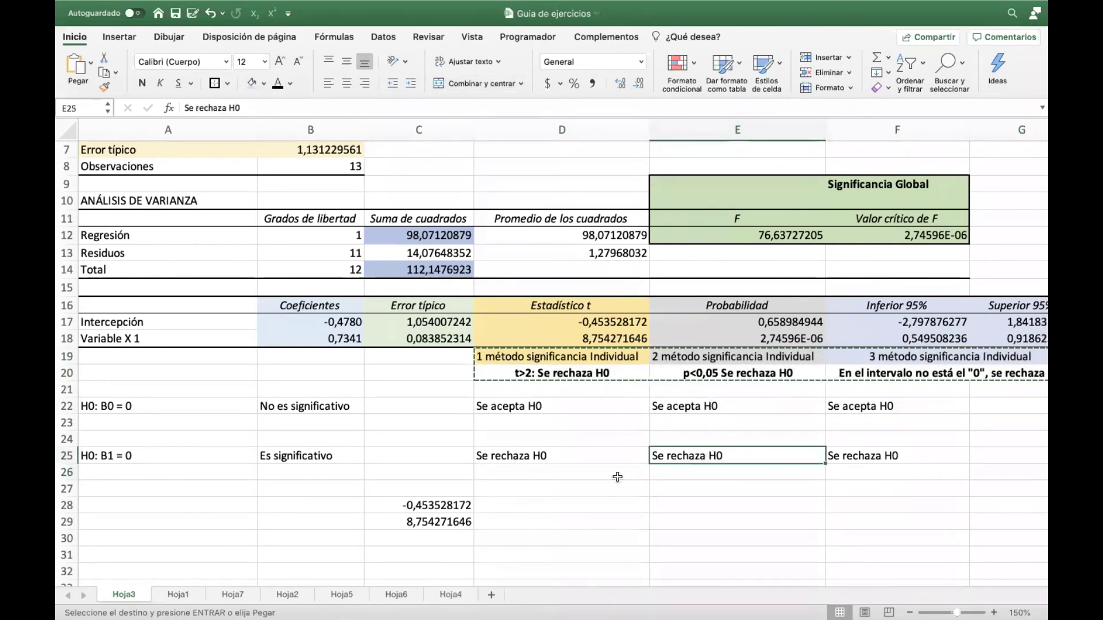
click(231, 594)
scroll(734, 373, right, 3)
drag(433, 352, 433, 369)
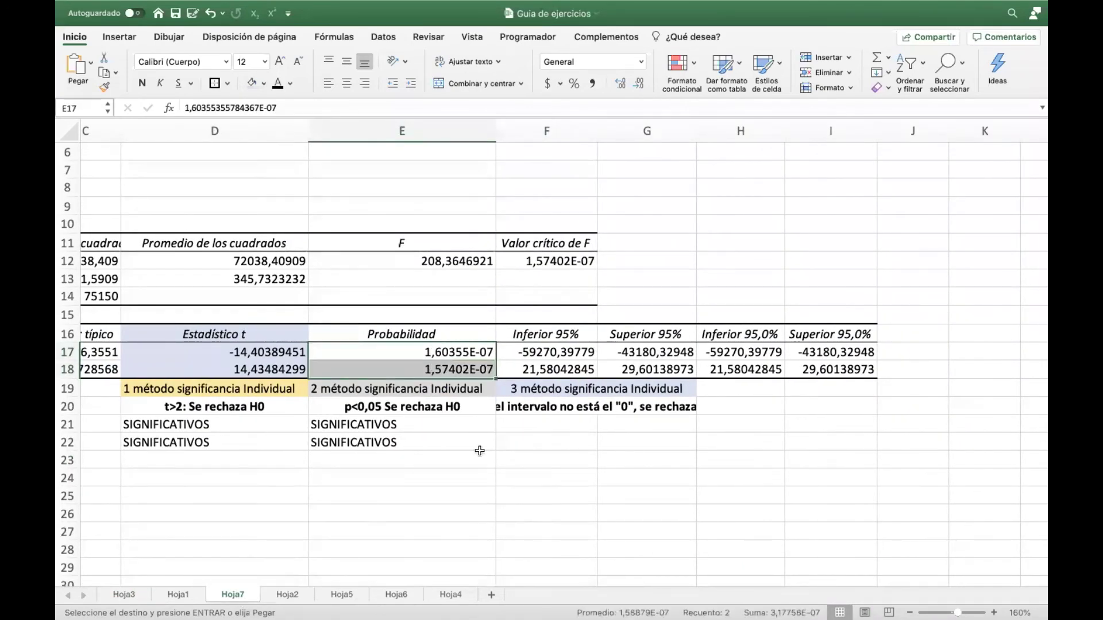
drag(412, 423, 423, 446)
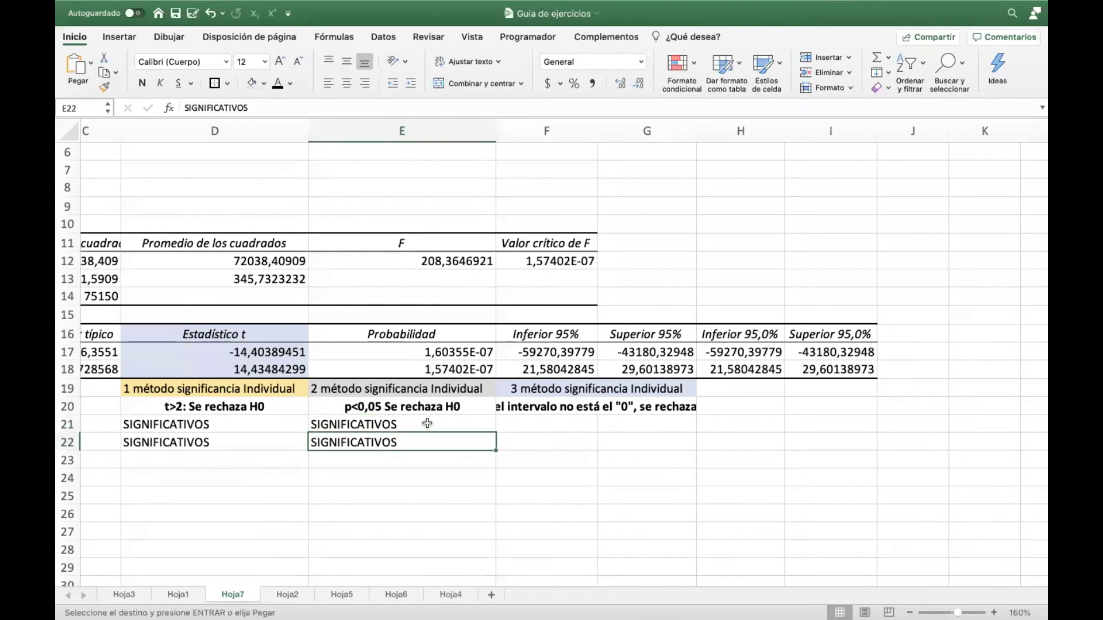
click(432, 457)
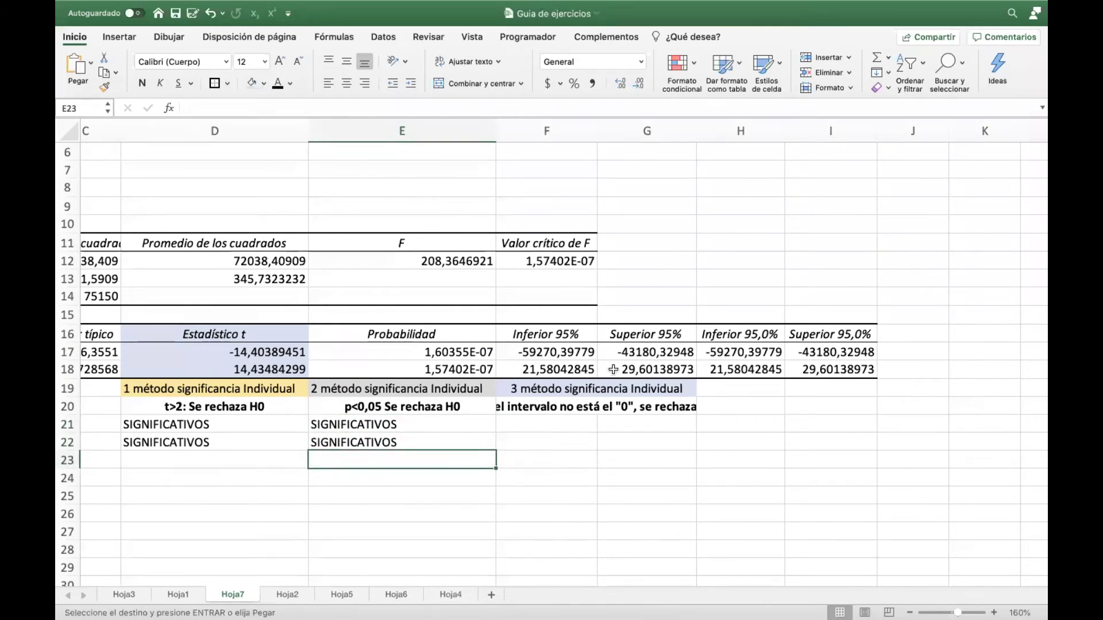
Widen columns F and G on Hoja7 so the third method's interval rule in row 20 fits completely.
click(599, 131)
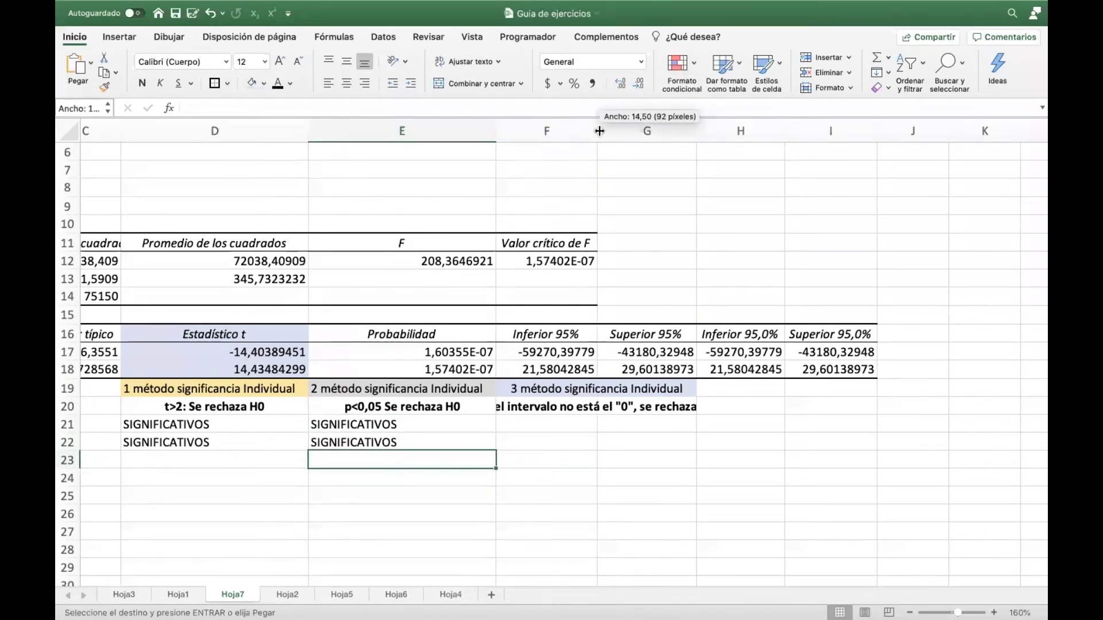
drag(696, 132, 771, 133)
click(685, 133)
drag(598, 131, 641, 126)
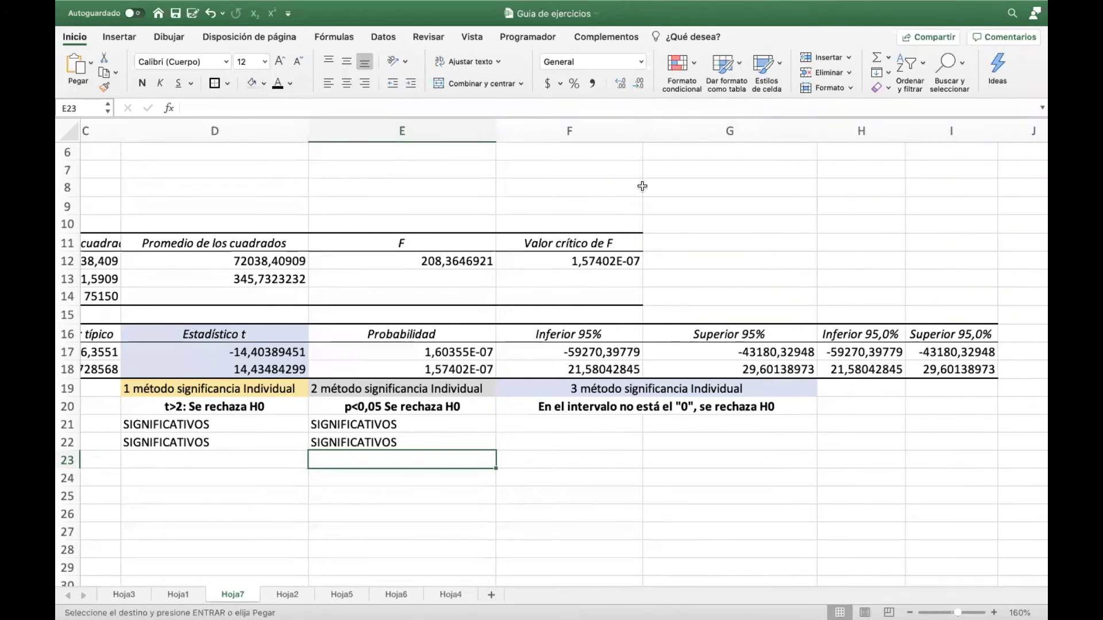
click(550, 436)
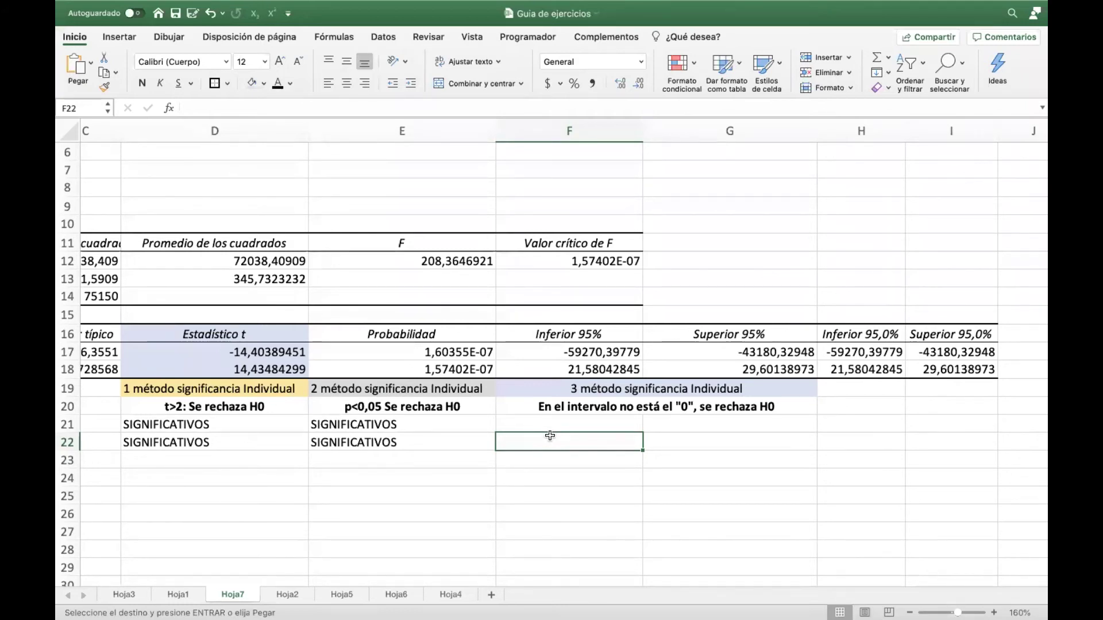
Fill B0's 95% confidence limits in F17:G17 with yellow.
scroll(550, 436, left, 3)
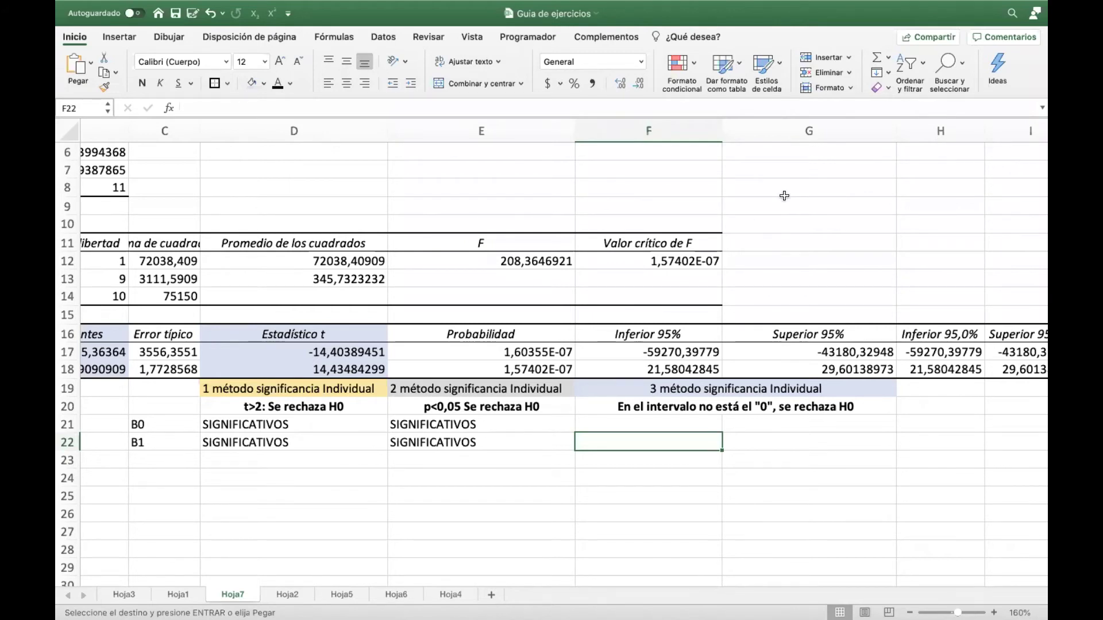
click(490, 421)
drag(537, 416, 789, 350)
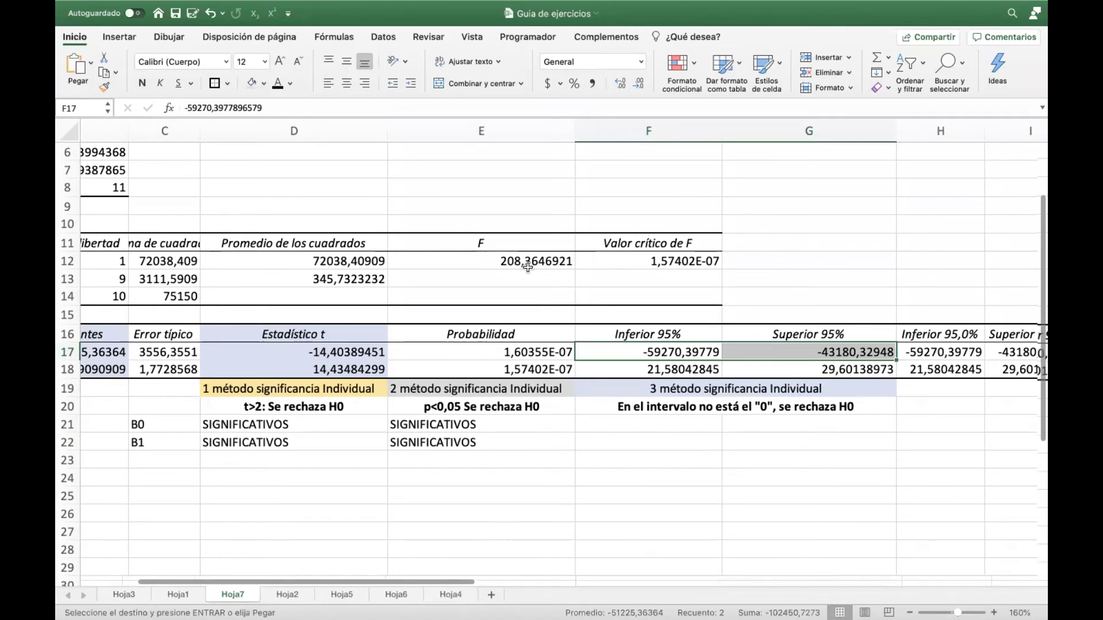
ctrl+scroll(527, 267, up, 5)
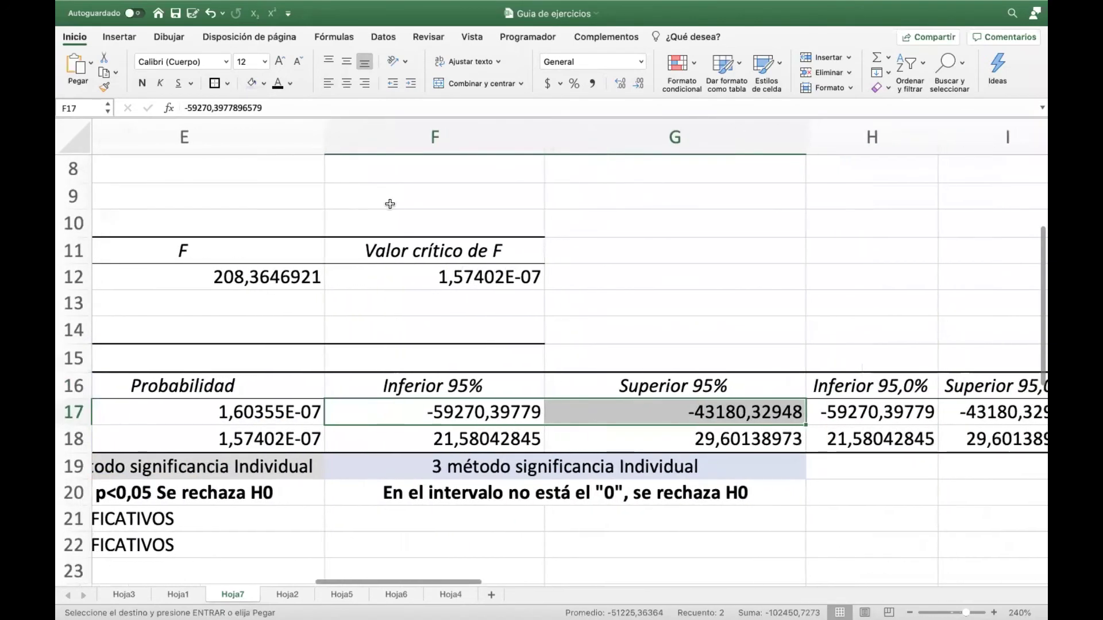
click(263, 84)
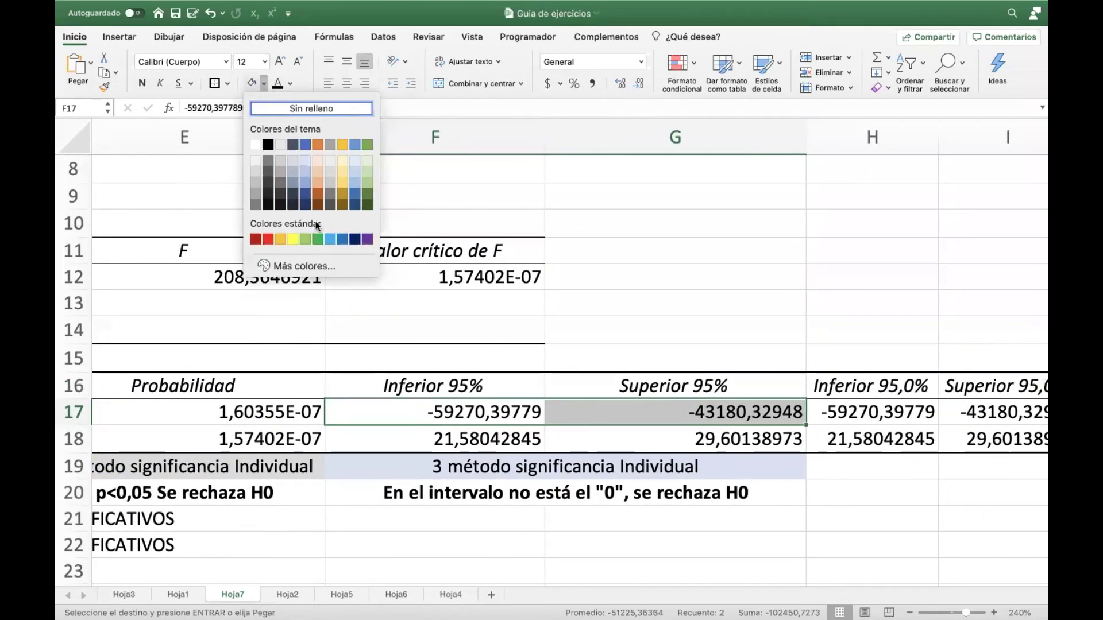
click(293, 240)
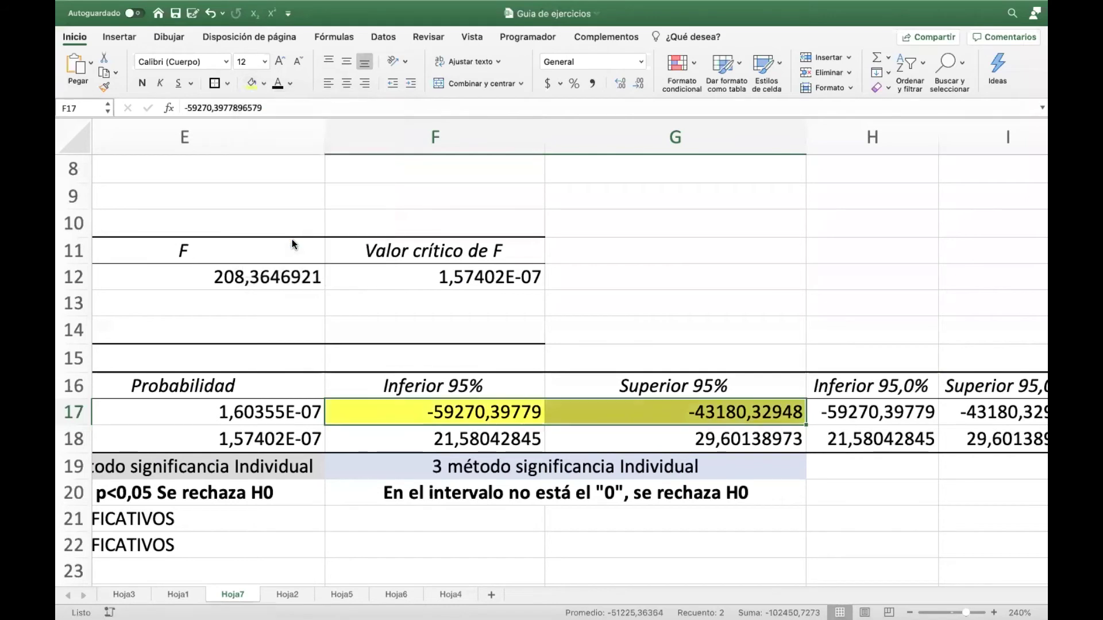
click(583, 240)
drag(424, 412, 638, 412)
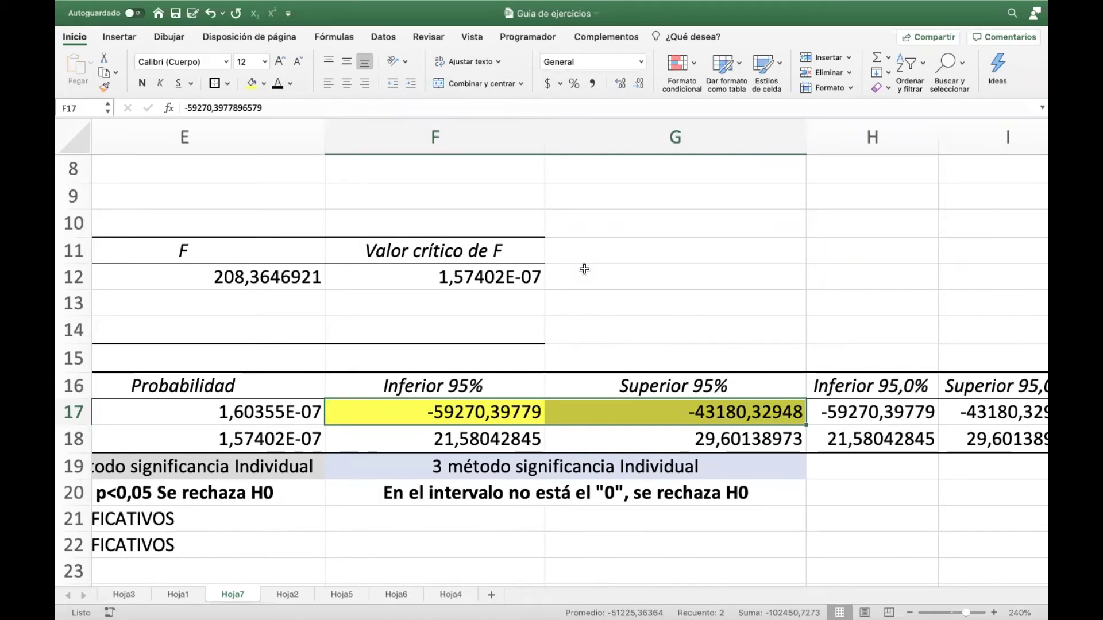
Merge and centre F21:G21 and F22:G22 below the third method's rule.
scroll(584, 269, down, 3)
scroll(585, 269, left, 1)
scroll(584, 268, down, 1)
drag(562, 420, 591, 423)
click(481, 83)
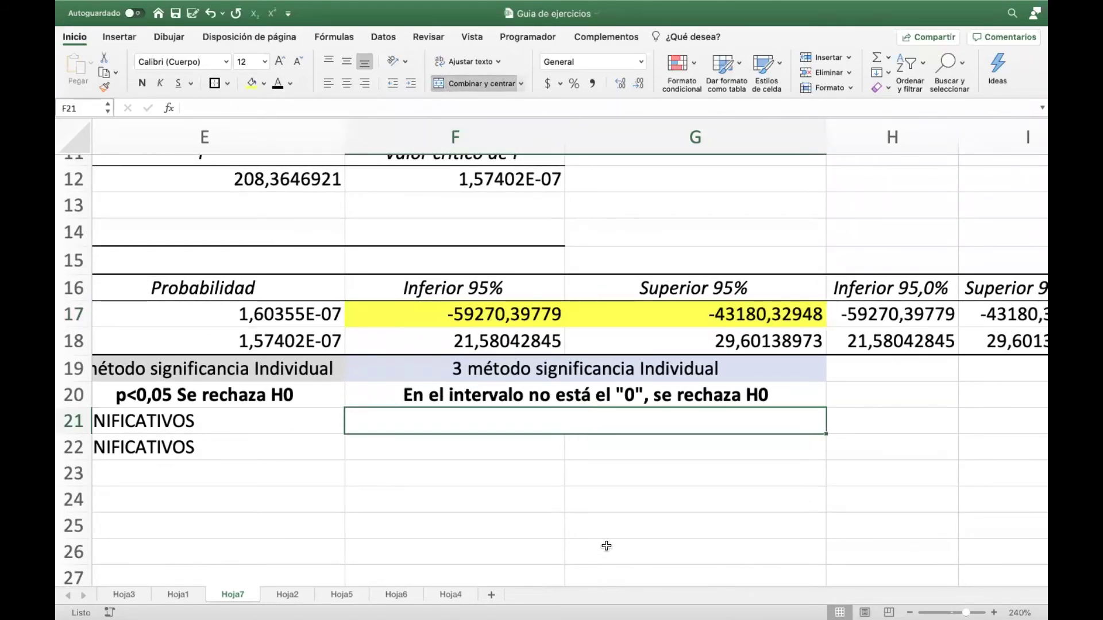
drag(560, 447, 588, 446)
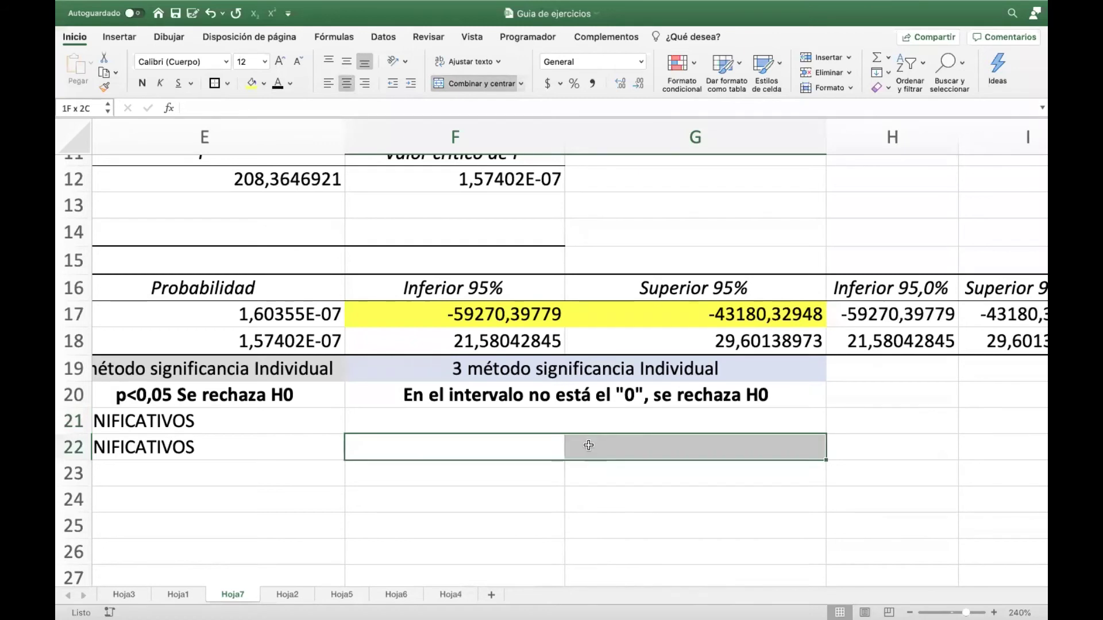
click(464, 81)
Check B0's confidence limits against the zero rule and enter SIGNIFICATIVO in the merged cell F21:G21.
click(478, 428)
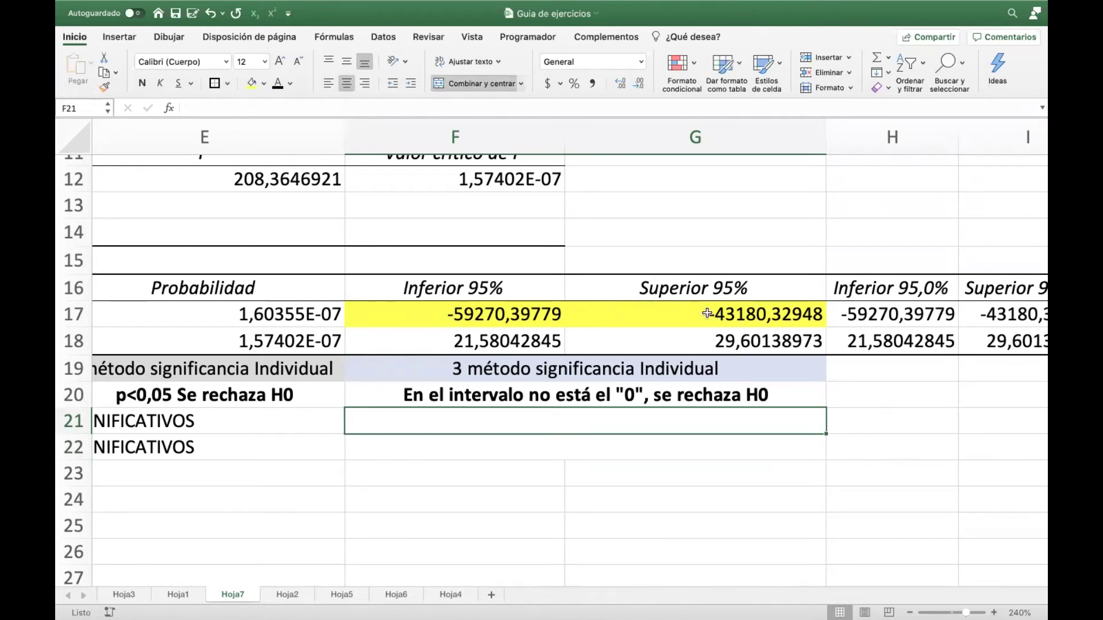
click(434, 344)
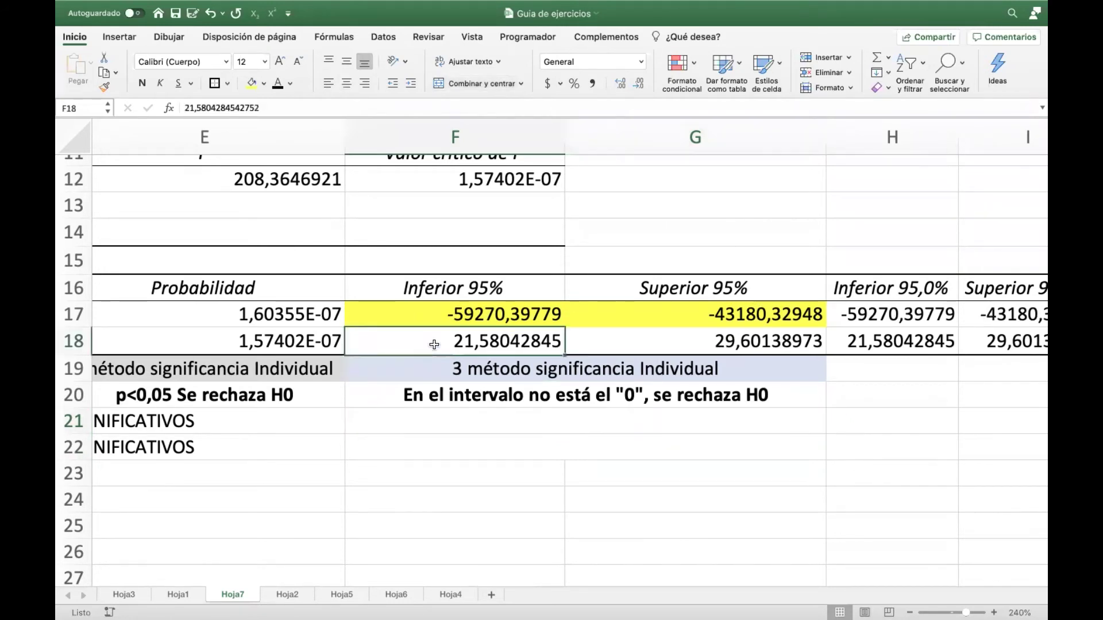
click(725, 347)
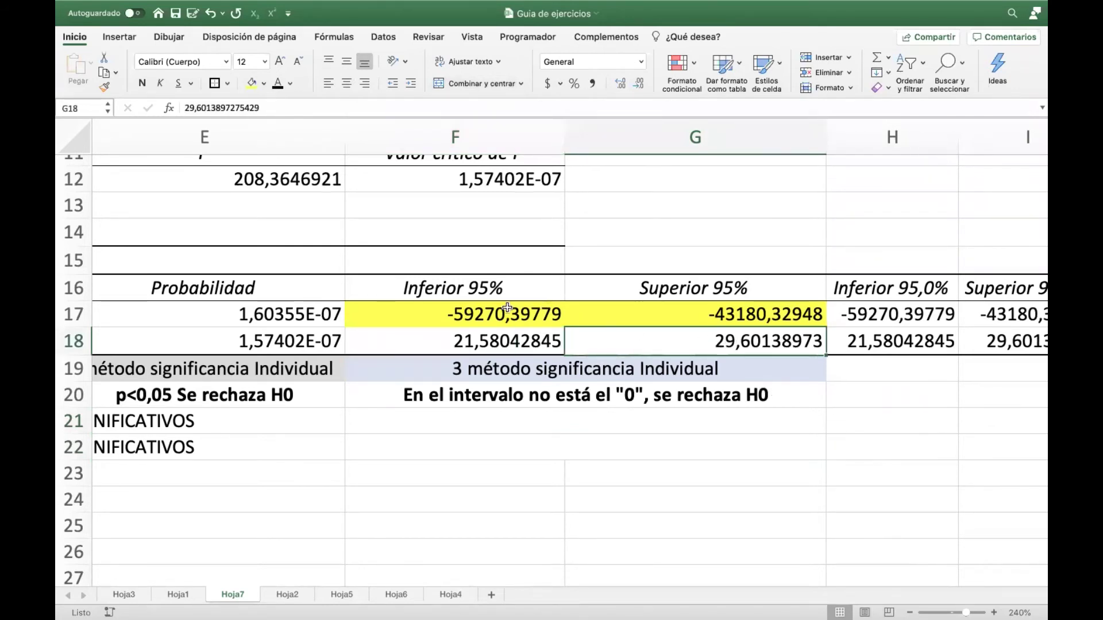
drag(507, 313, 683, 311)
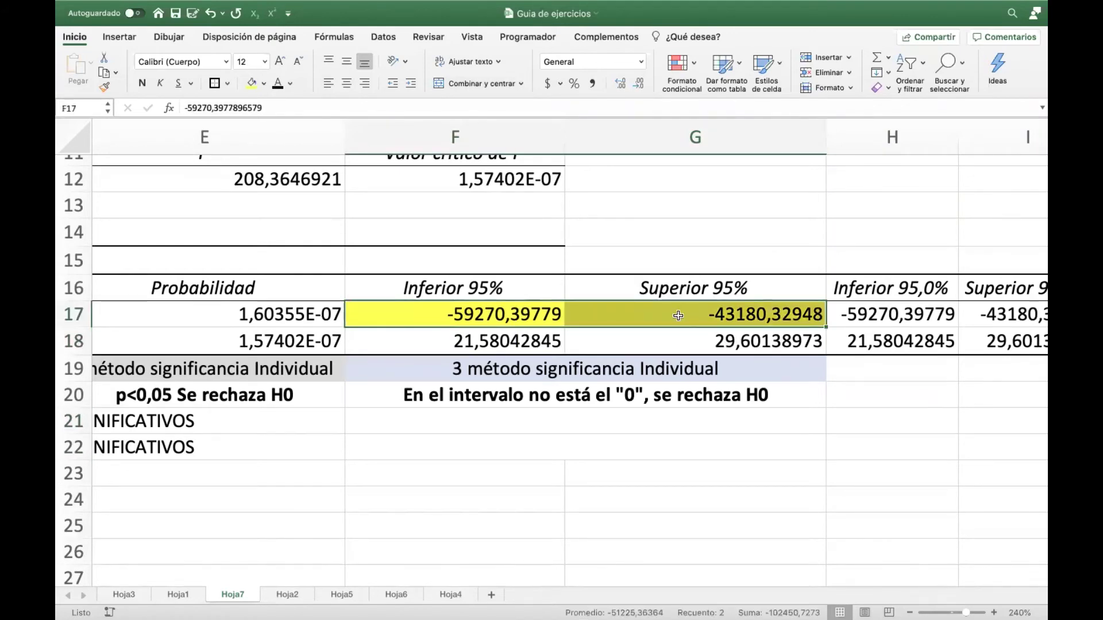
click(541, 420)
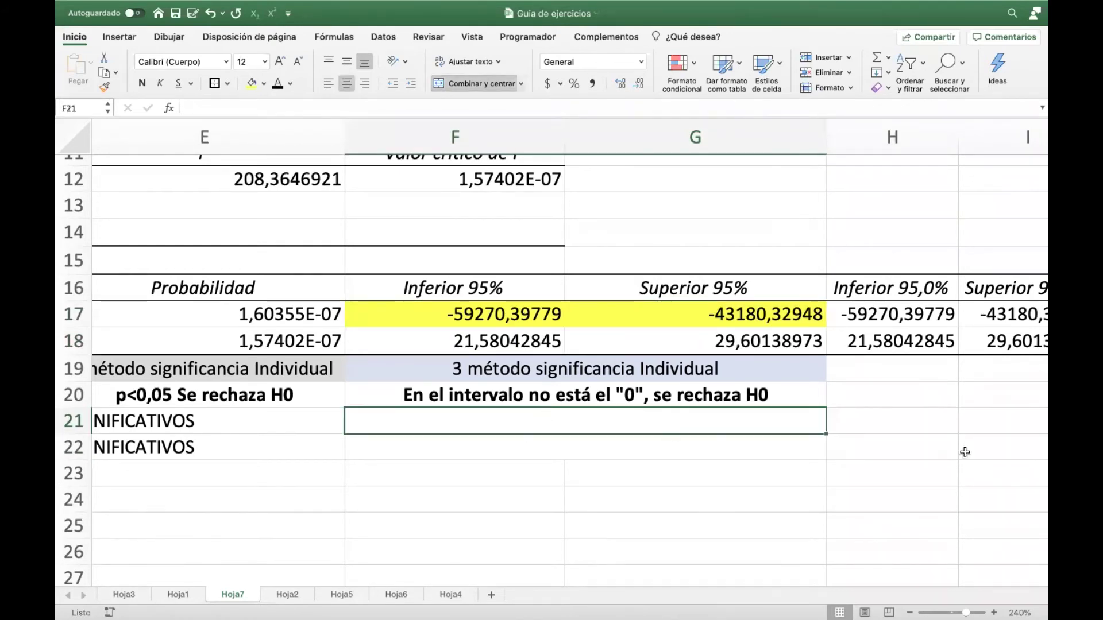
drag(499, 317, 684, 322)
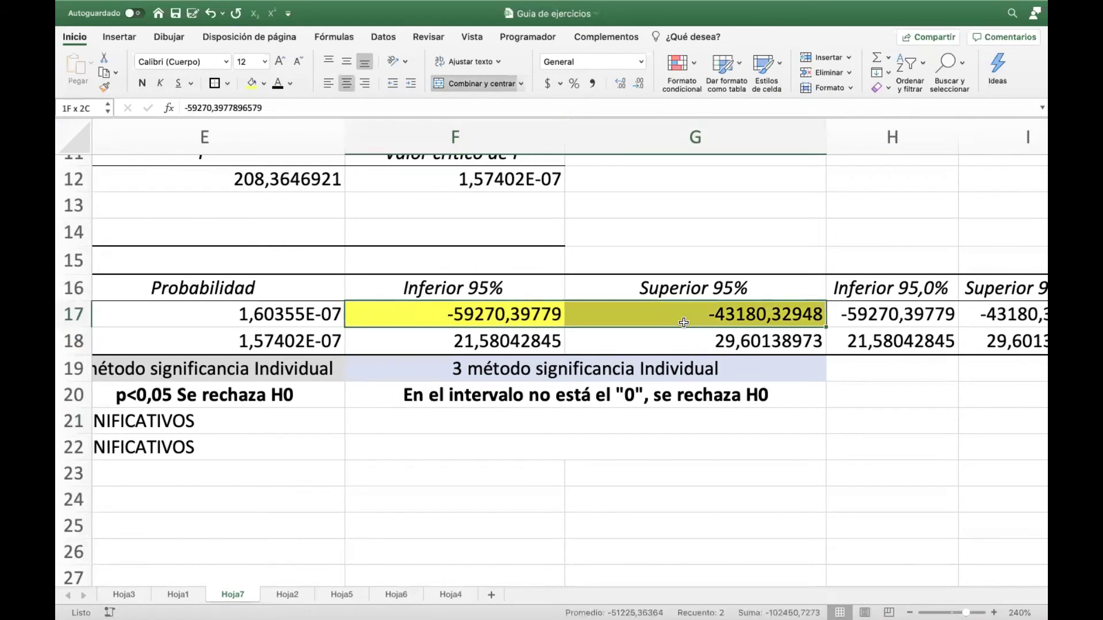
click(661, 422)
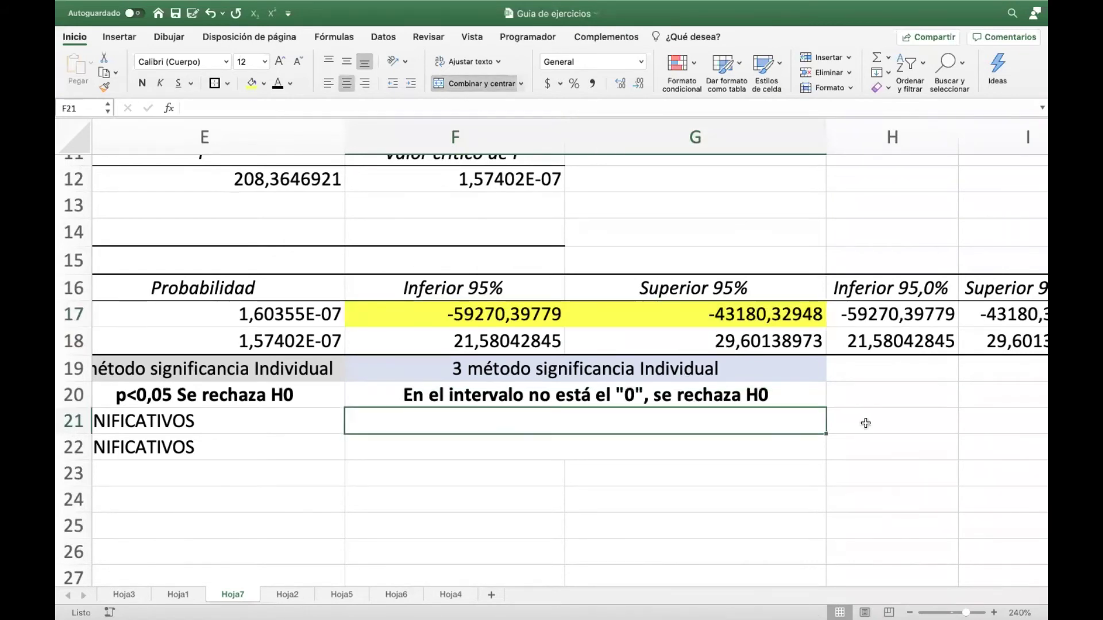
text(SIGN)
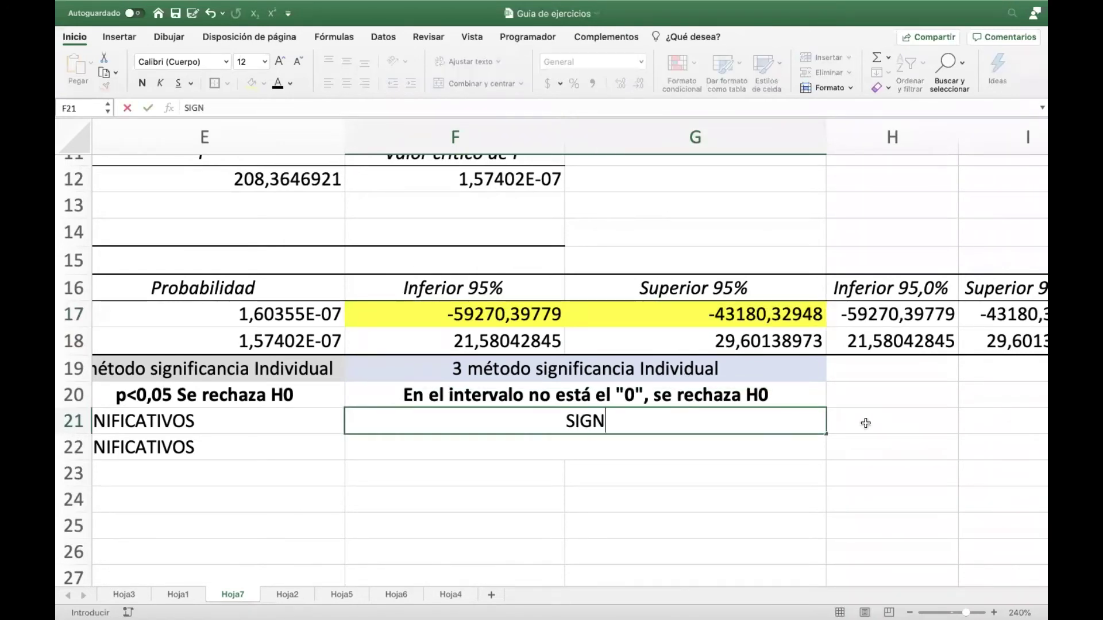
text(IFICATIVO)
key(Return)
Check B1's confidence limits in F18:G18 and copy the conclusion from F21:G21 down to row 22.
drag(513, 343, 655, 343)
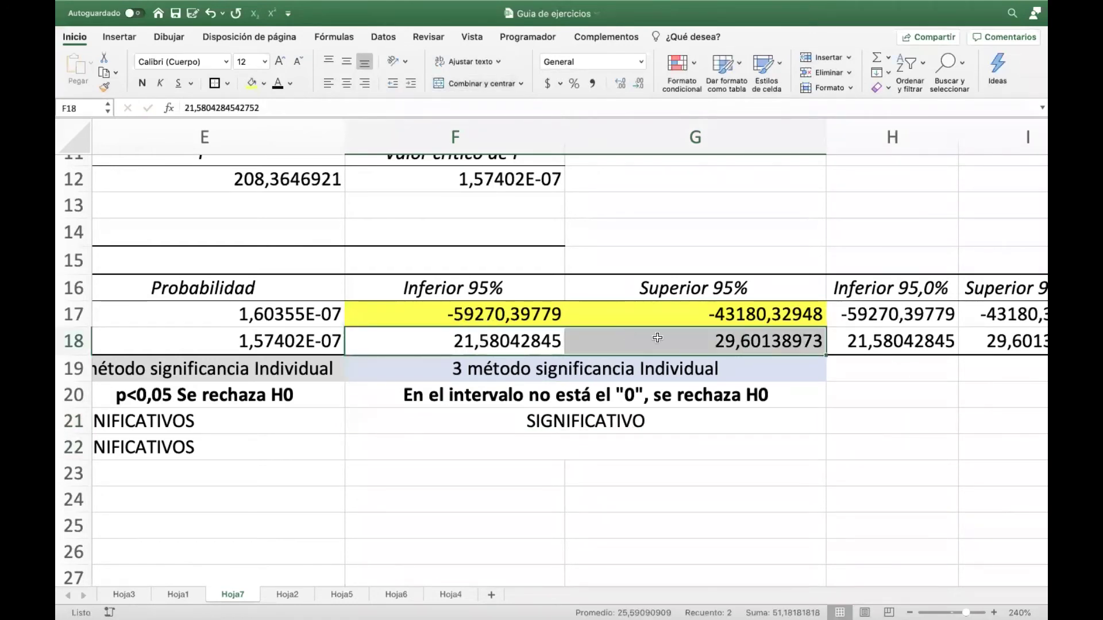
click(487, 378)
drag(488, 341, 673, 338)
click(632, 426)
drag(826, 432, 824, 452)
click(906, 446)
Compare the B0 and B1 conclusions across all three methods on Hoja7 with the B0 conclusions in row 22 of Hoja3.
scroll(482, 423, left, 5)
scroll(482, 422, left, 3)
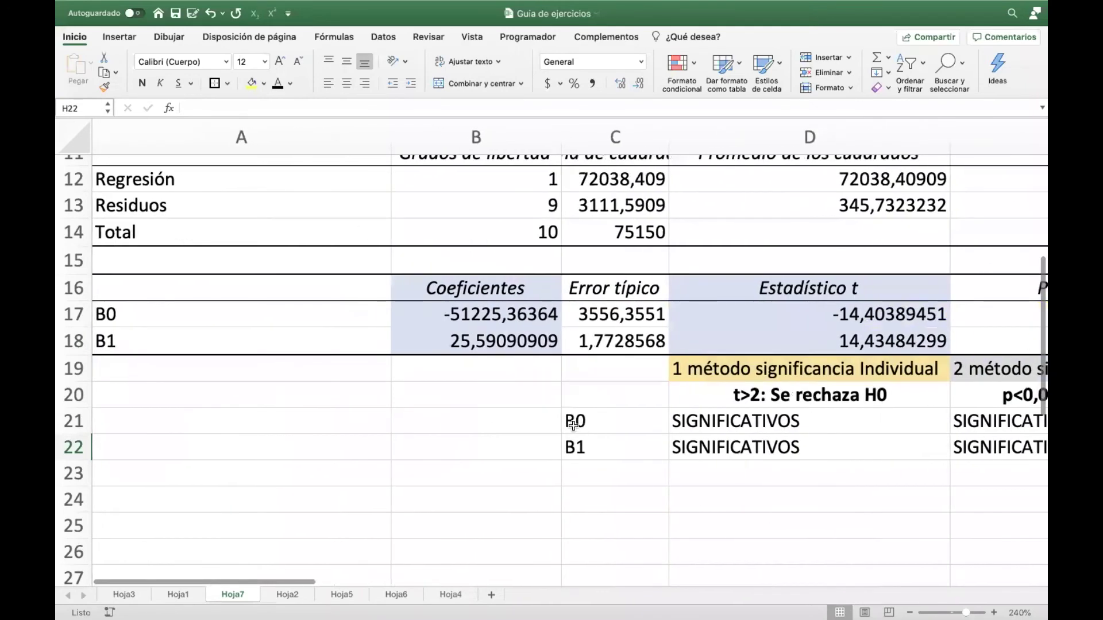
scroll(492, 413, right, 2)
click(329, 414)
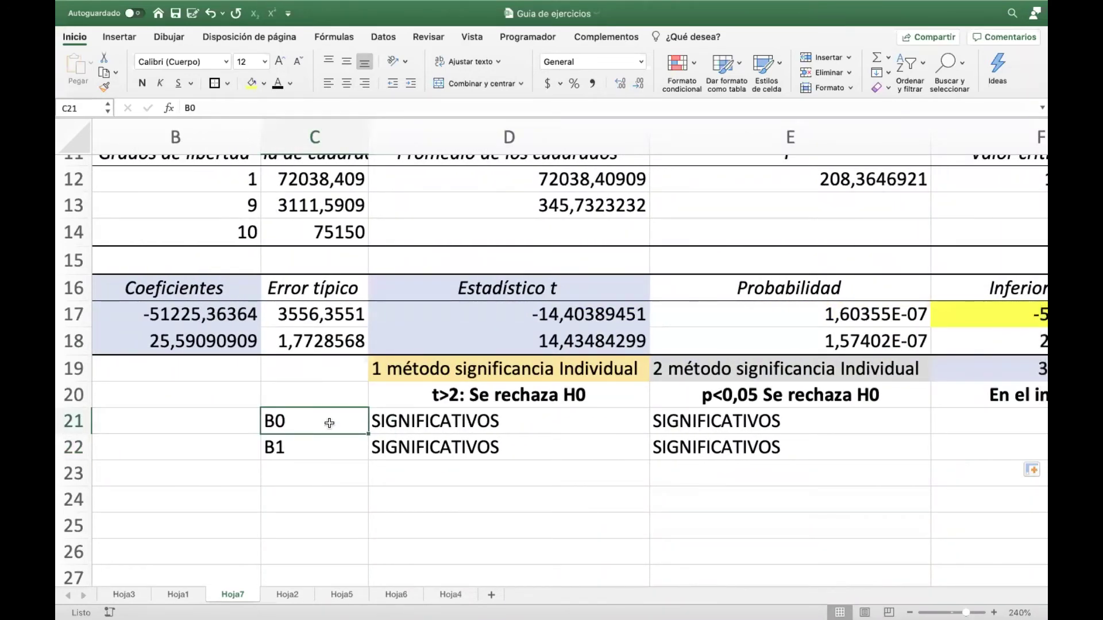
click(124, 596)
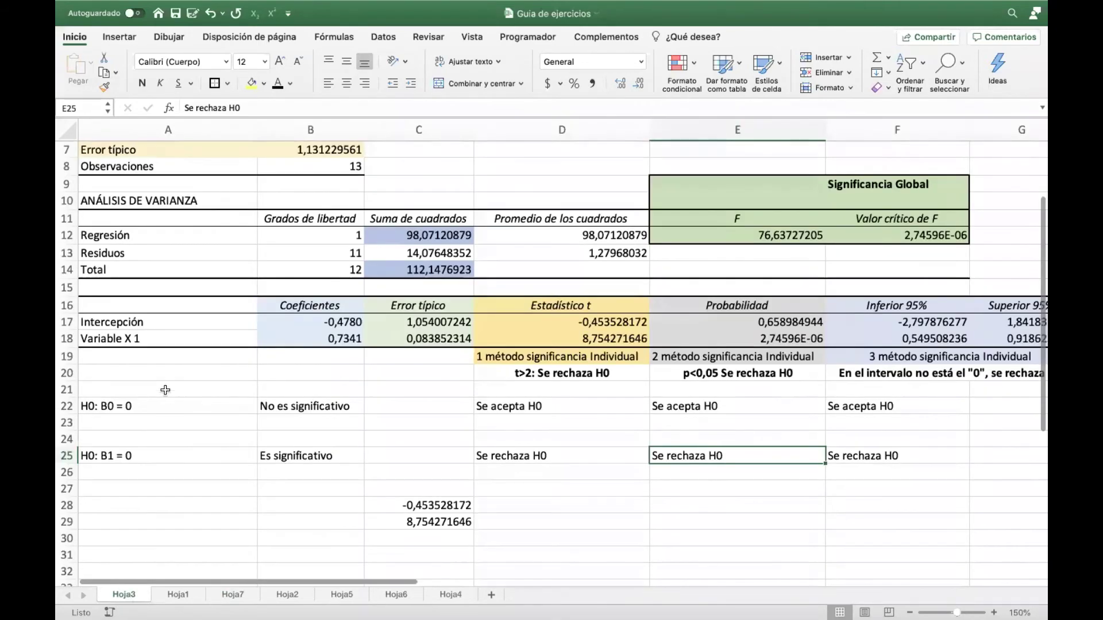
click(295, 408)
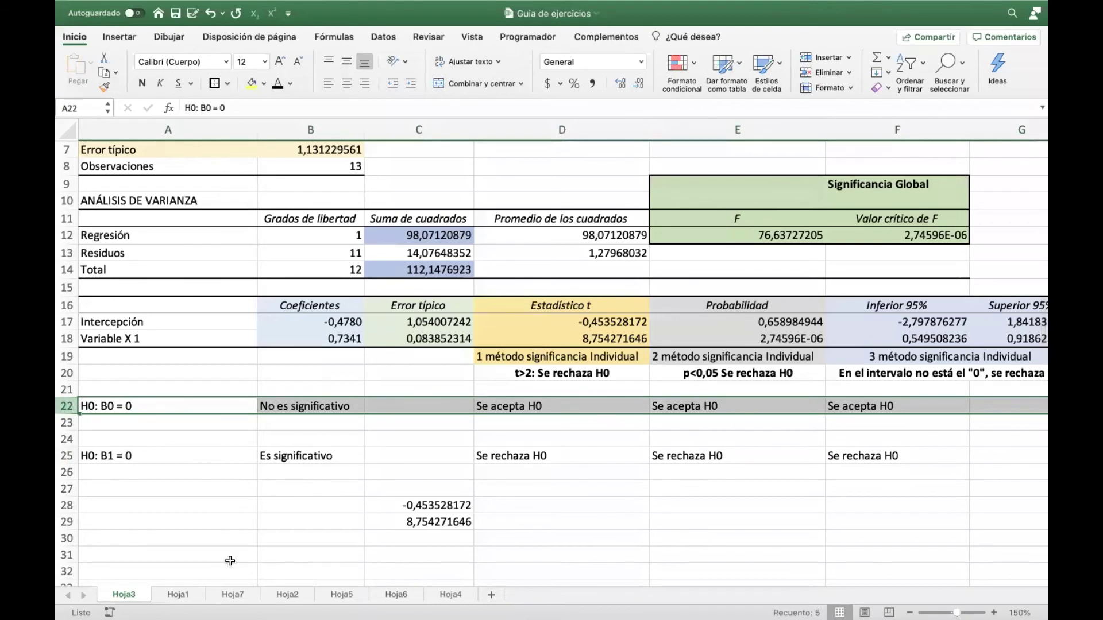
click(232, 596)
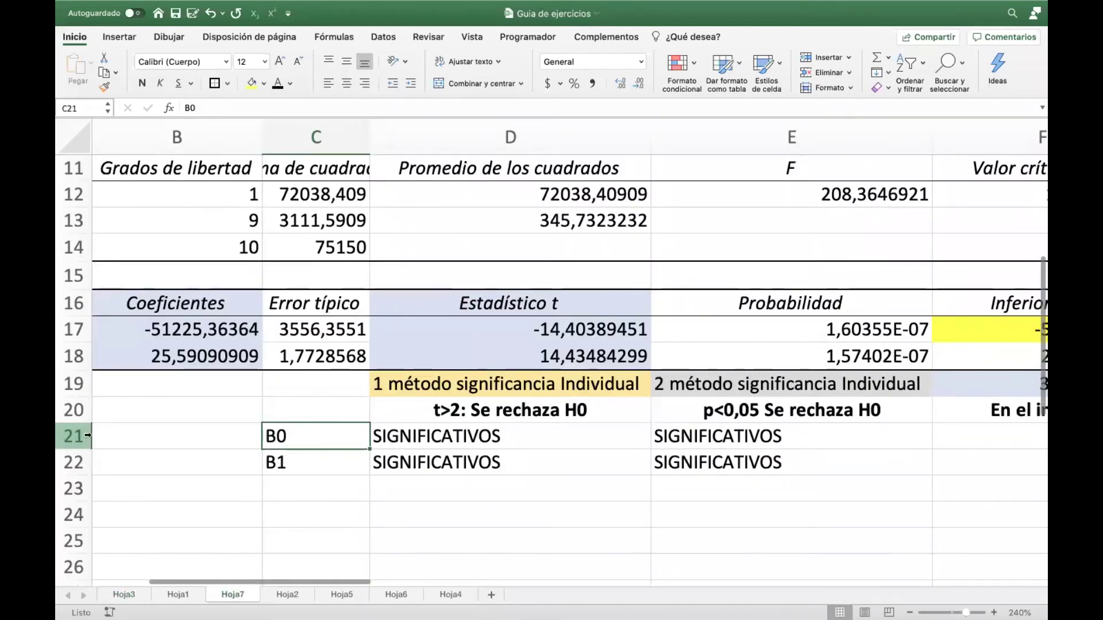
click(72, 438)
scroll(345, 502, right, 3)
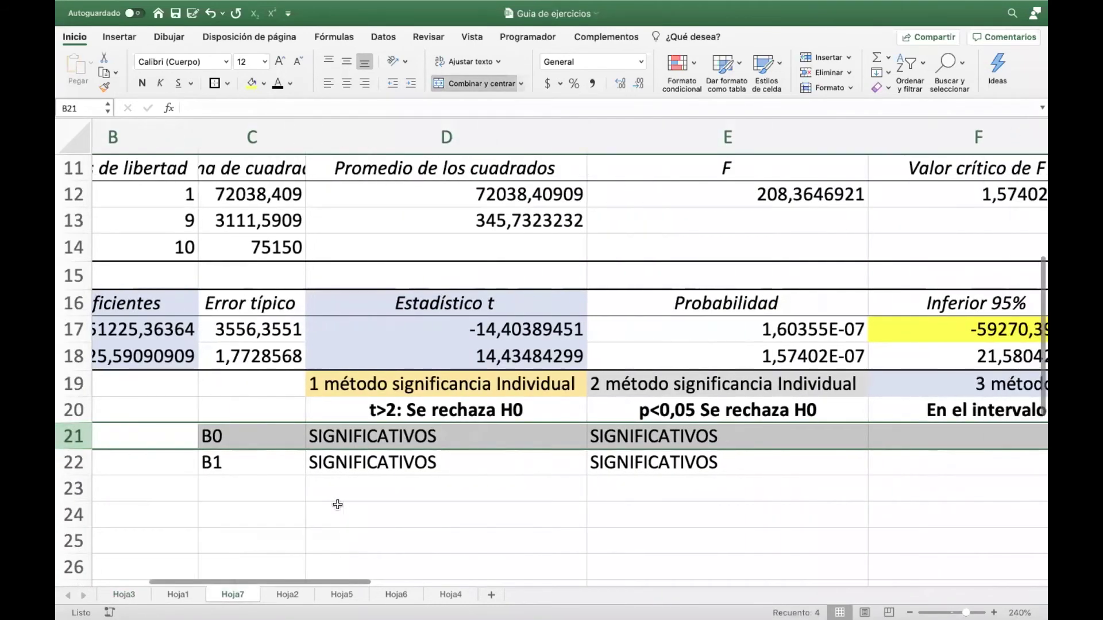
click(183, 458)
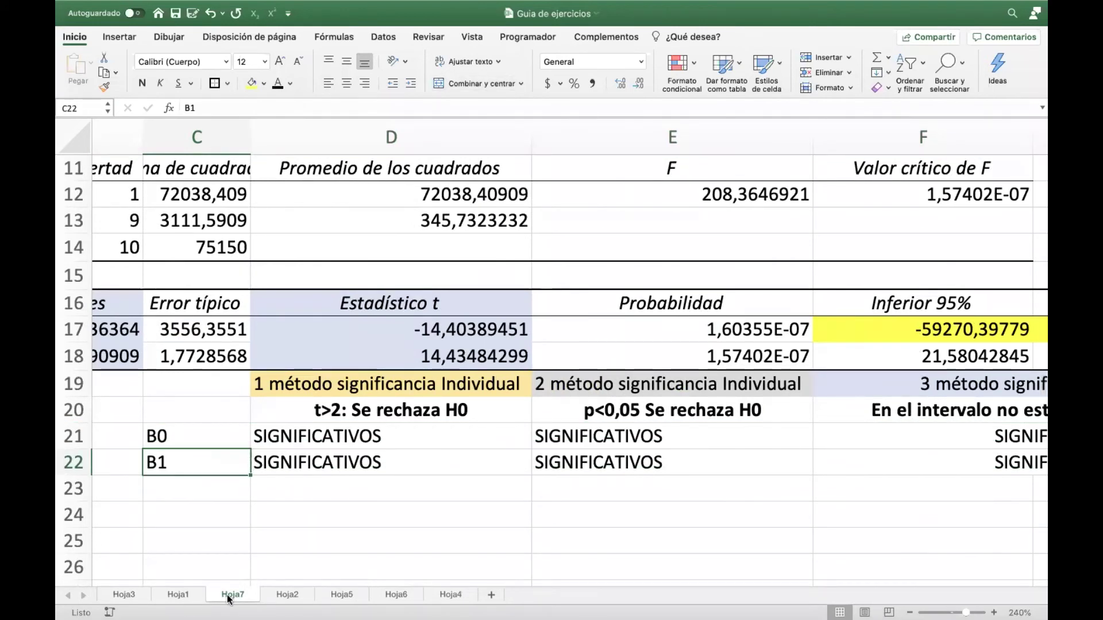
Answer "si" for B0 and B1 under Es significativo? in B19:B20 of Hoja2, and centre B18:B20.
click(281, 595)
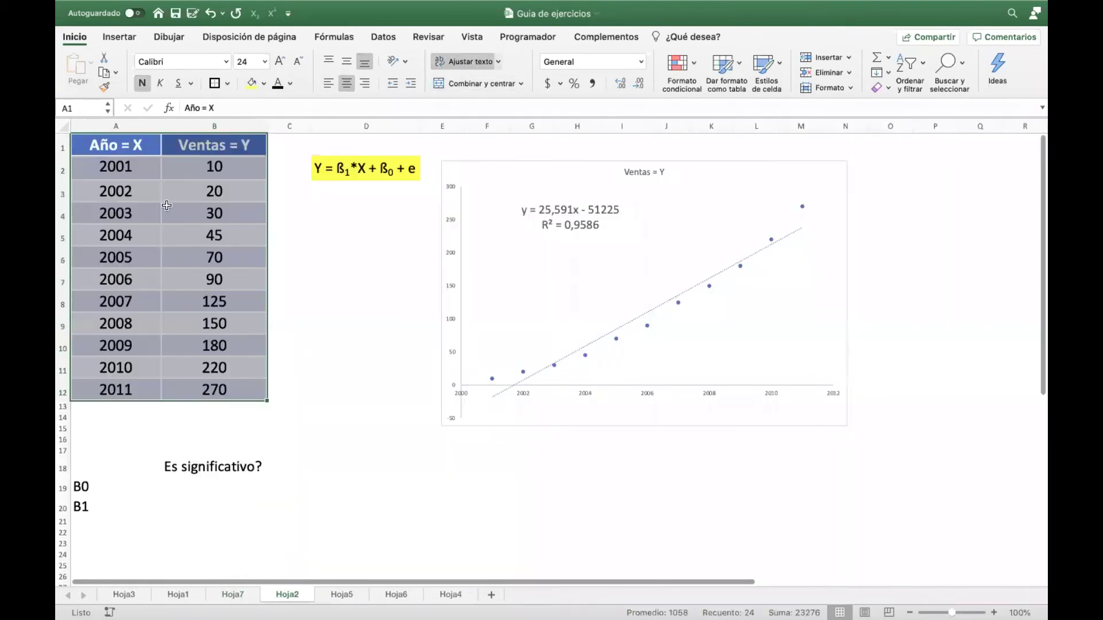
click(119, 124)
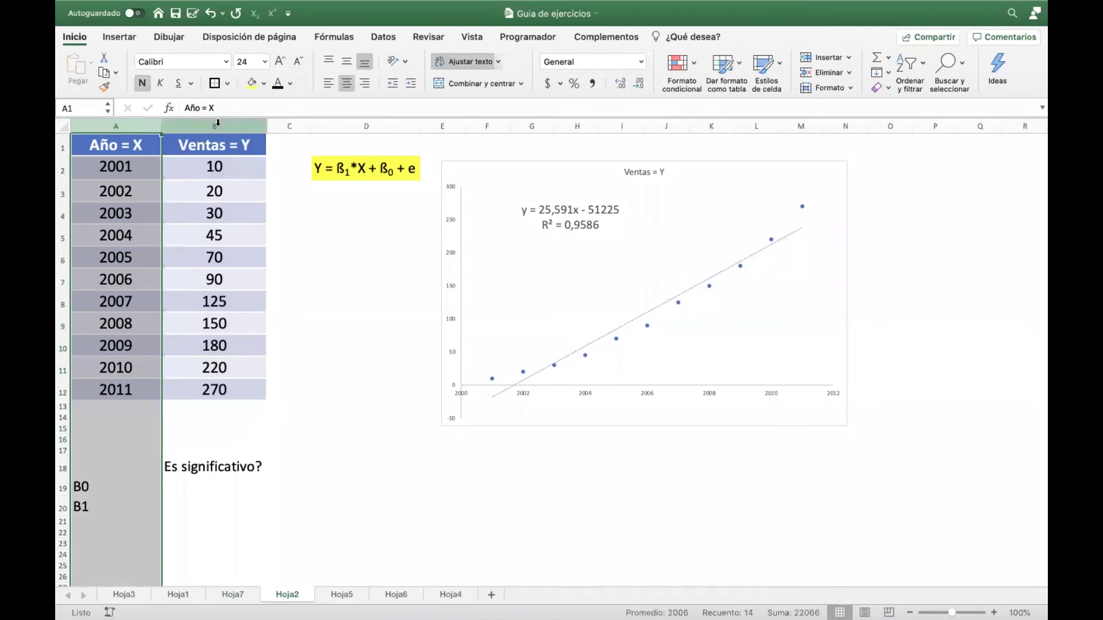
drag(162, 124, 218, 123)
click(218, 123)
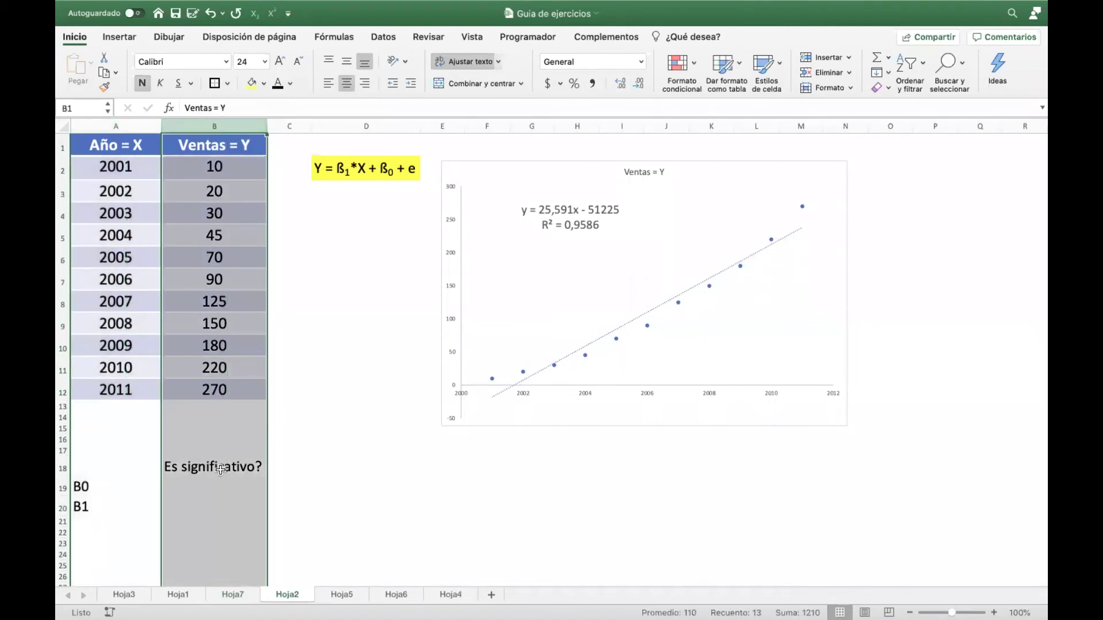
click(221, 487)
text(si)
key(Return)
text(si)
key(Return)
drag(200, 466, 208, 500)
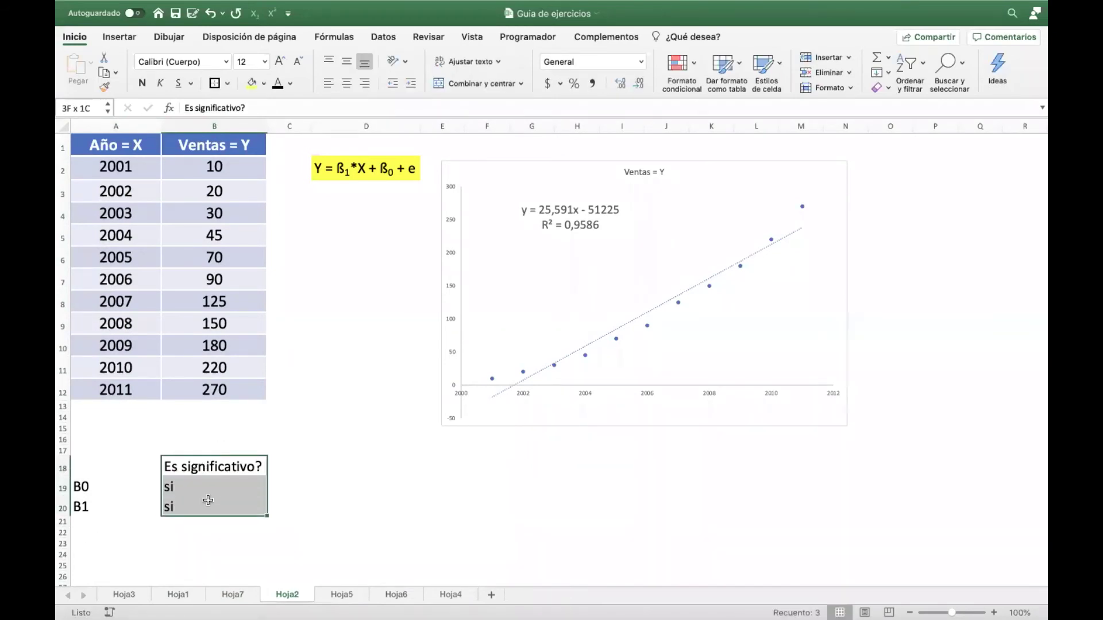
click(346, 84)
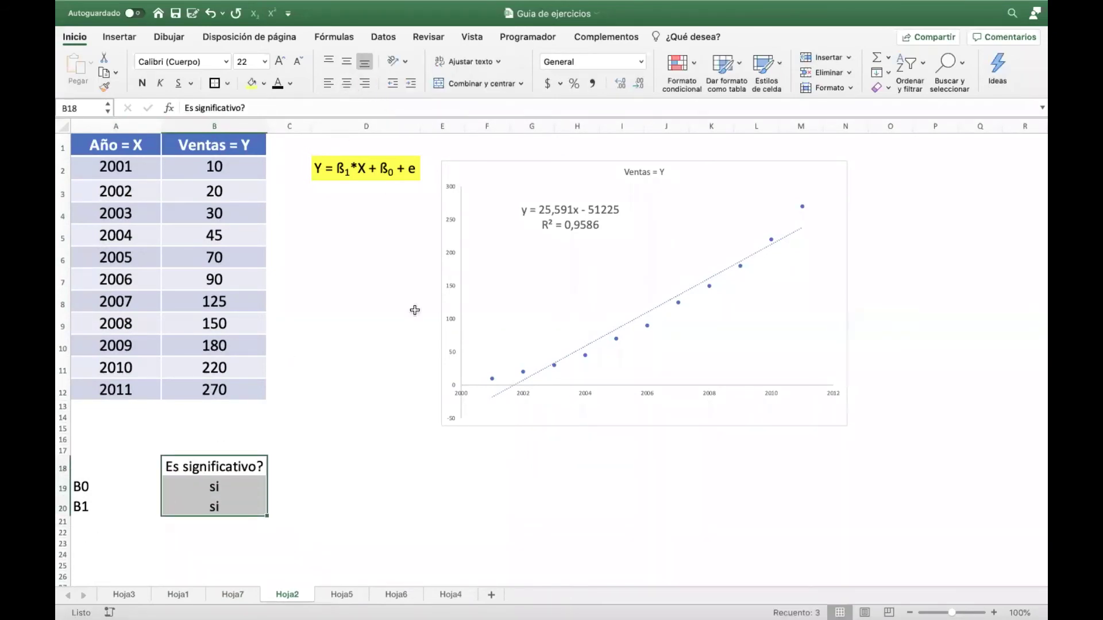
Review Hoja2's trendline equation, the B1 significance answer in A20:B20, and the Año and Ventas data columns.
click(397, 468)
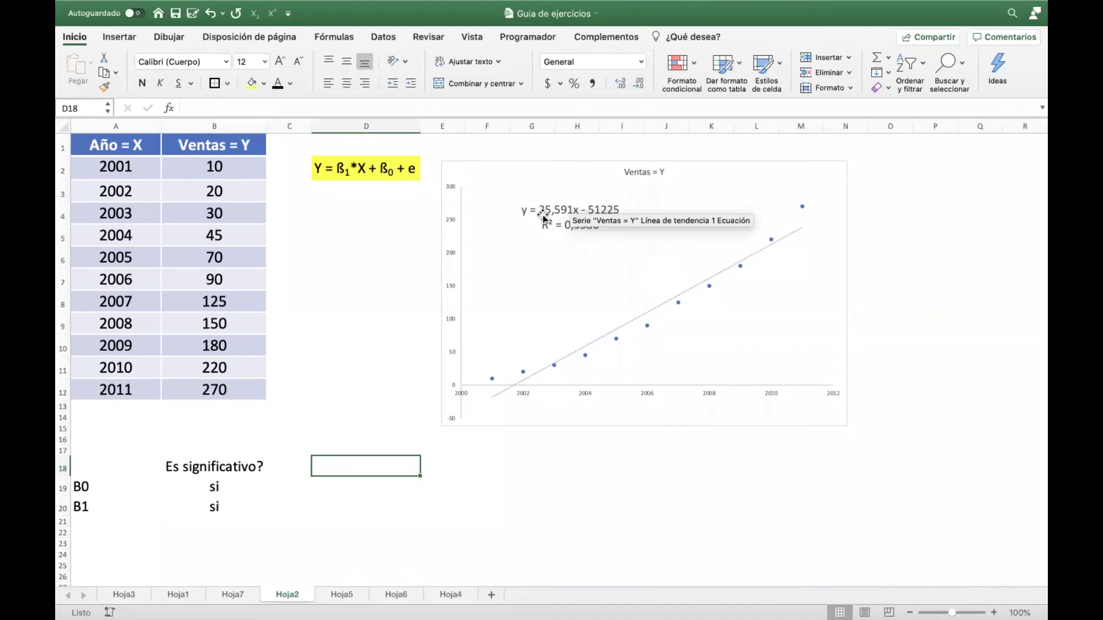
click(958, 176)
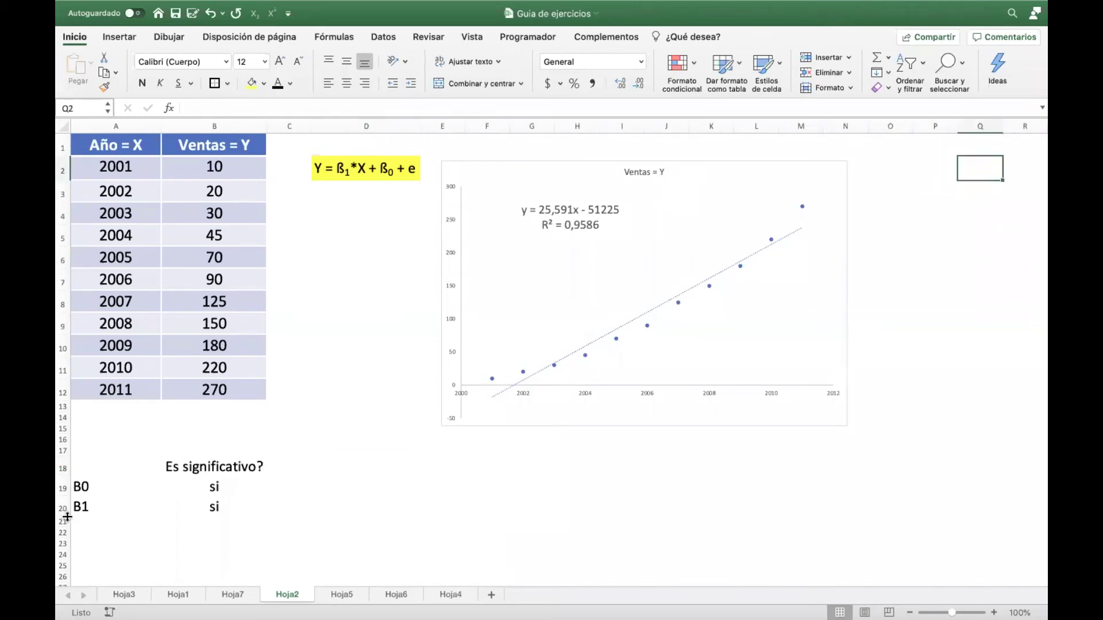
drag(78, 507, 197, 506)
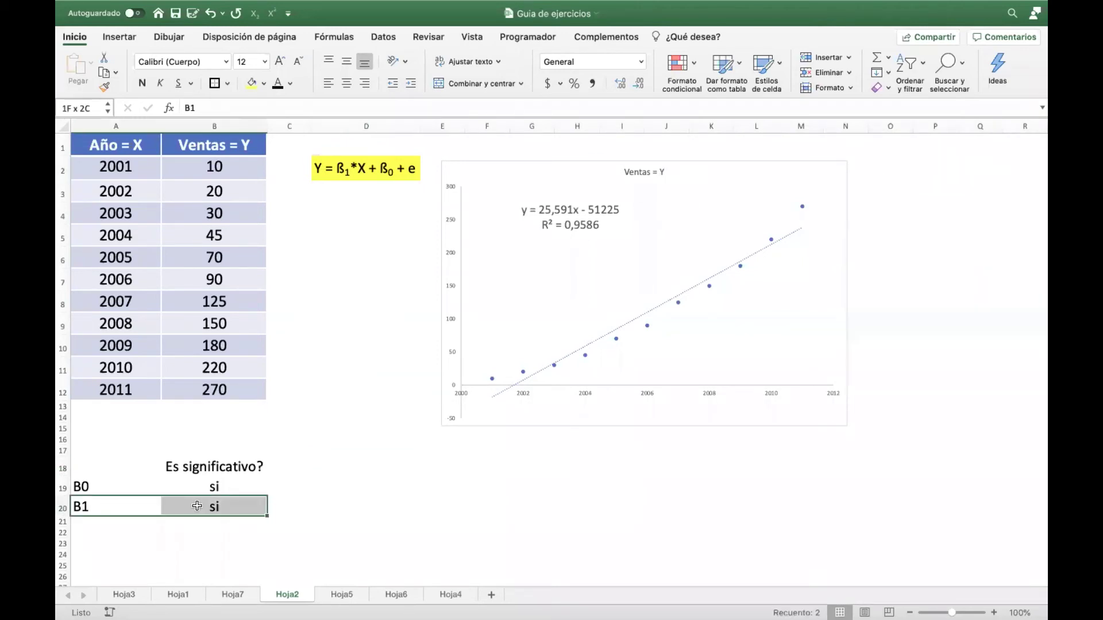
click(110, 144)
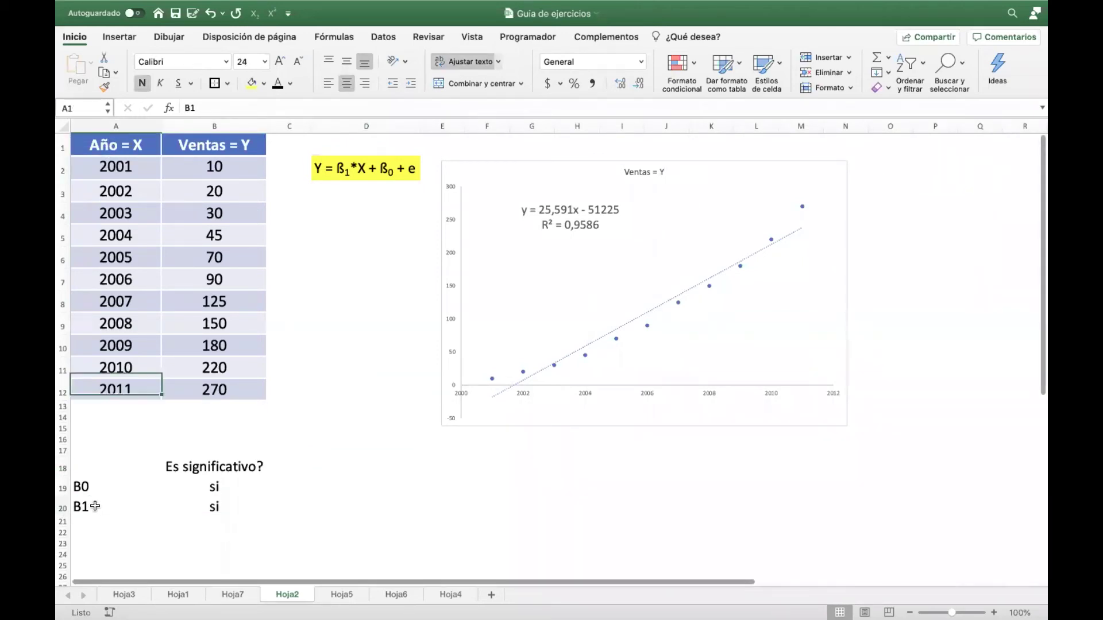
drag(86, 507, 236, 506)
drag(106, 507, 185, 507)
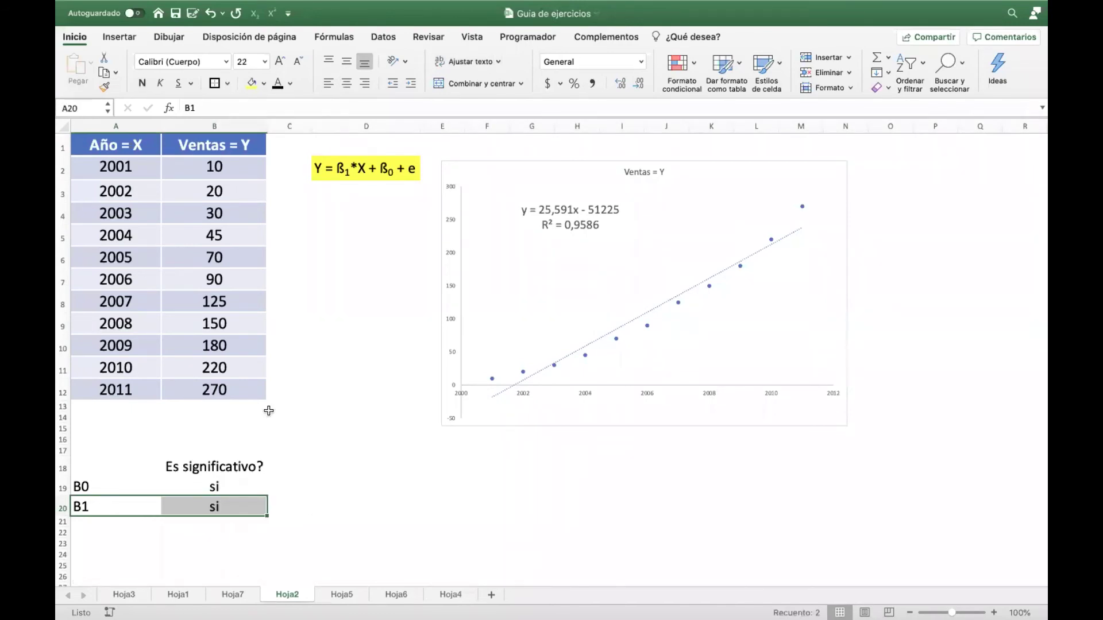
drag(119, 146, 115, 389)
drag(222, 150, 212, 390)
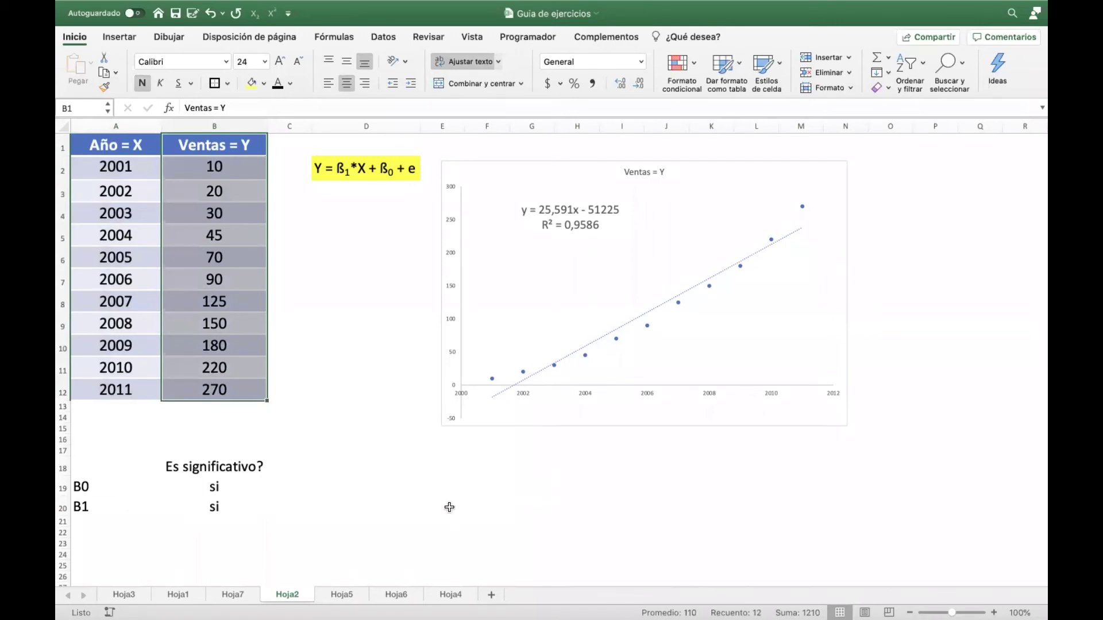
Examine Hoja5's square metres and housing price data, its regression chart, and the blank Es significativo? table for B0 and B1.
click(345, 598)
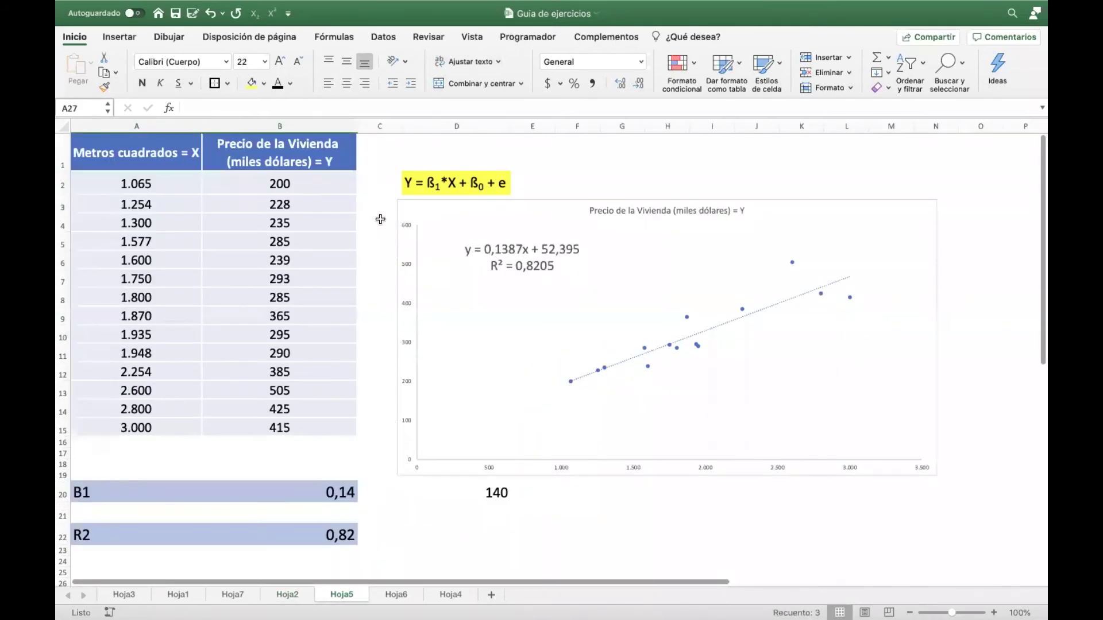
scroll(347, 216, down, 1)
scroll(347, 217, down, 5)
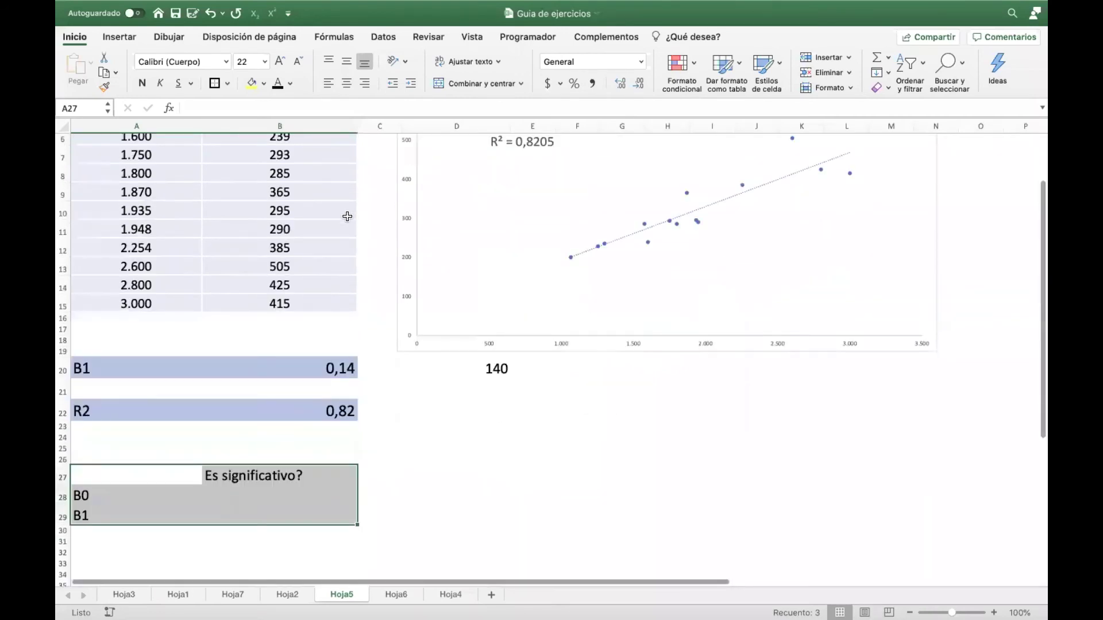
click(450, 476)
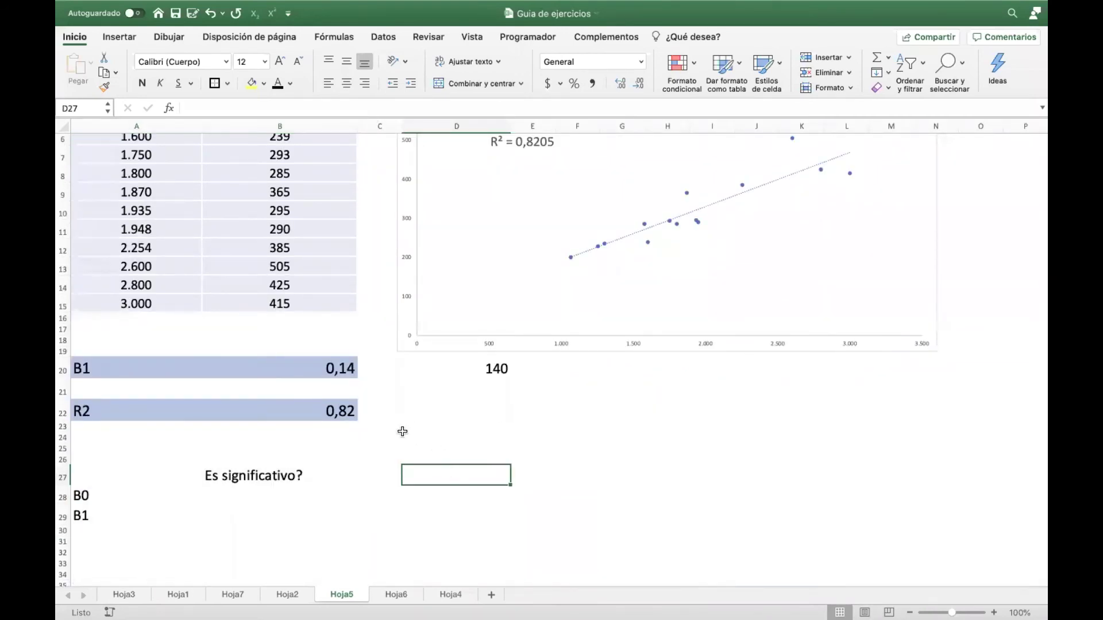
scroll(401, 431, up, 5)
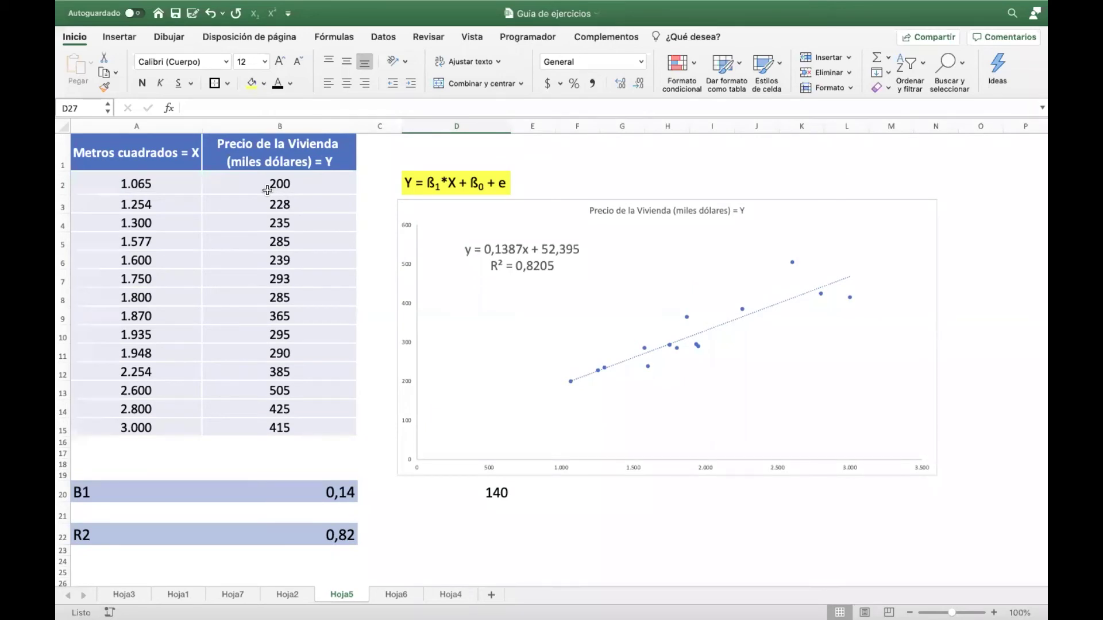
scroll(408, 310, down, 3)
scroll(409, 310, down, 1)
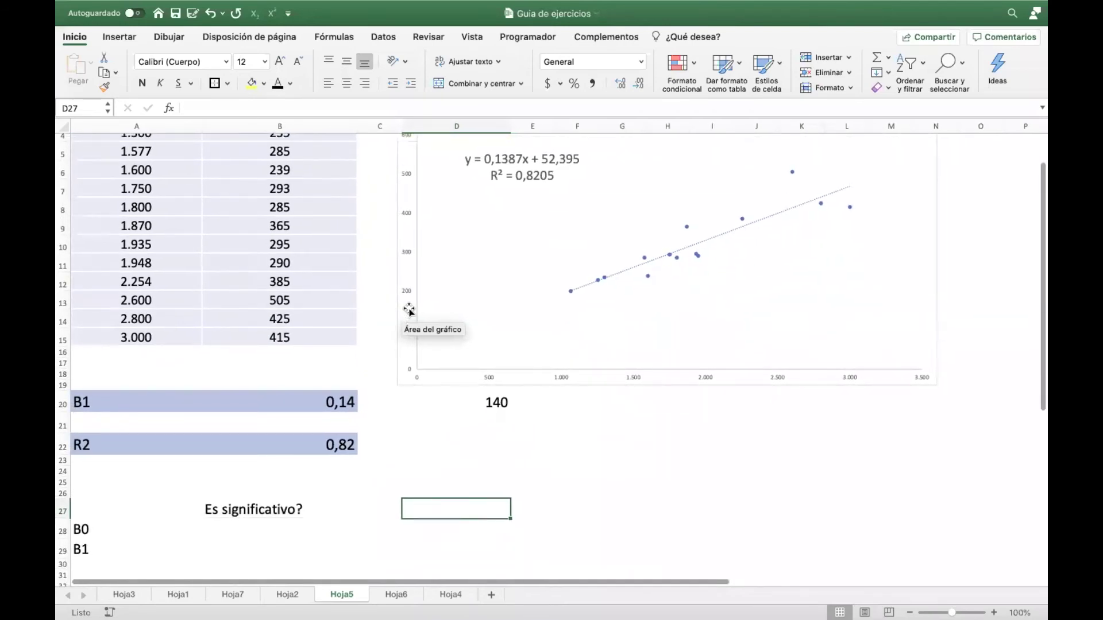
scroll(616, 475, down, 1)
click(617, 477)
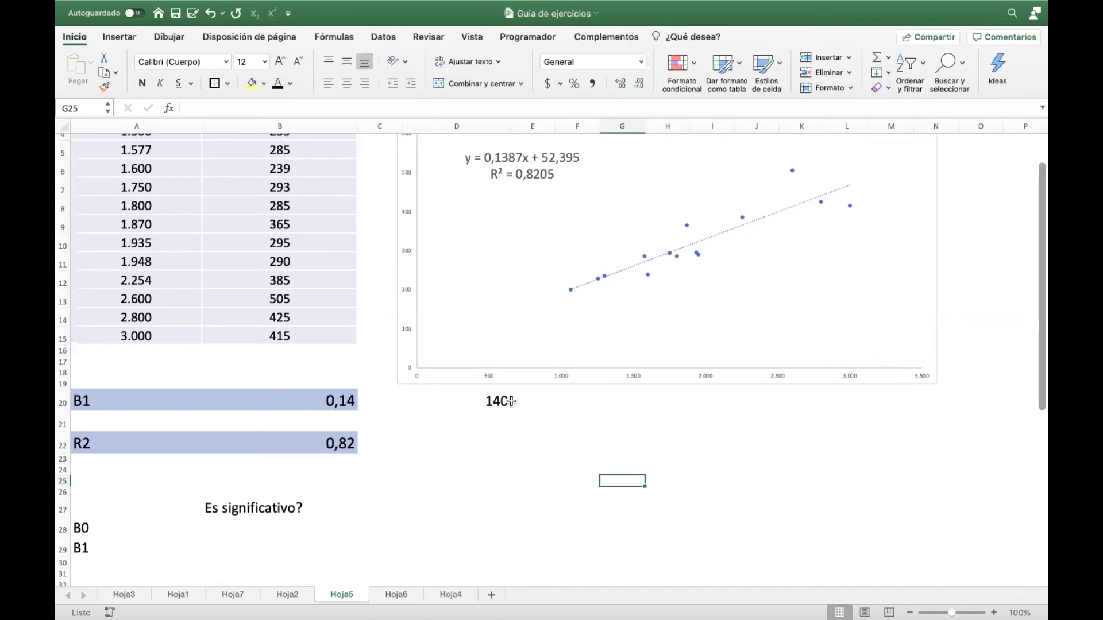
Review the first individual significance method on Hoja7, comparing the t>2 rejection rule in D20 with the coefficients' t statistics.
click(234, 595)
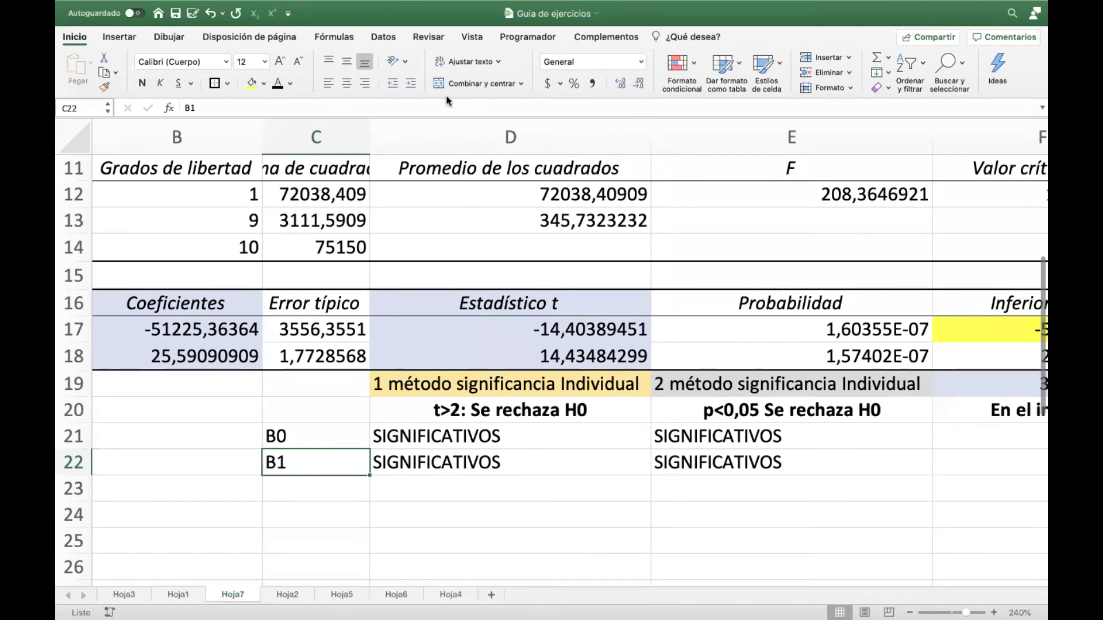
click(503, 390)
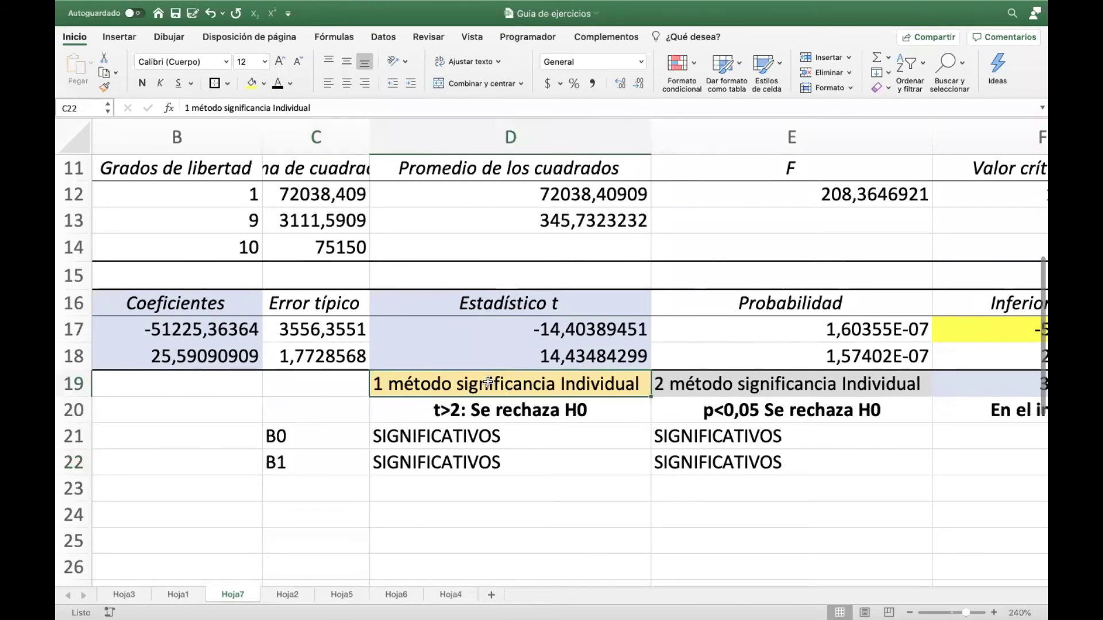
click(524, 411)
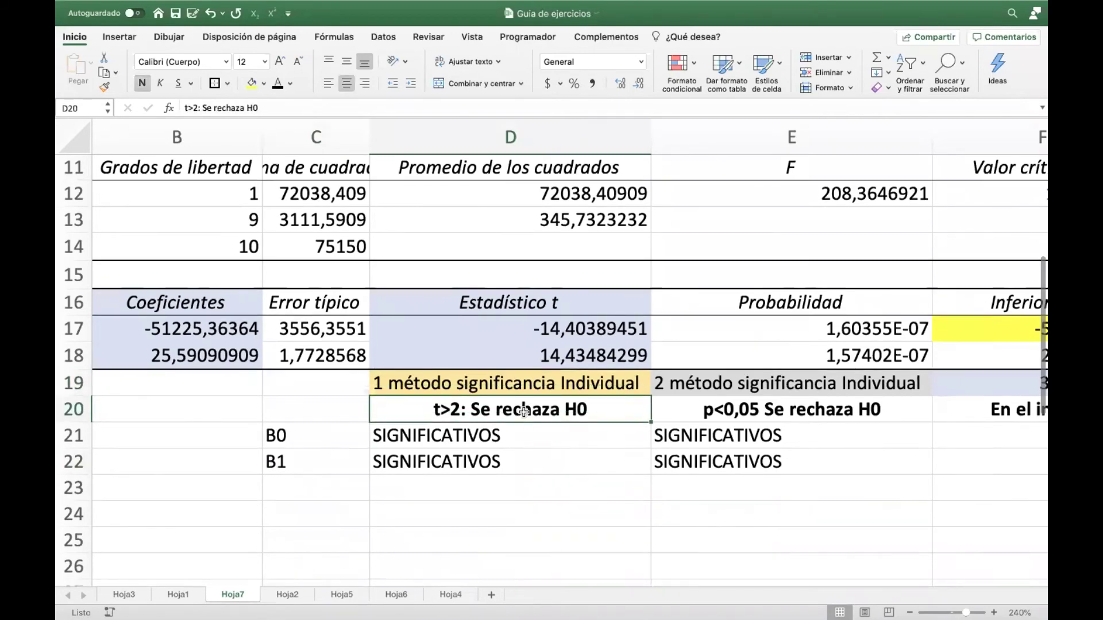
scroll(522, 411, down, 5)
scroll(517, 411, right, 2)
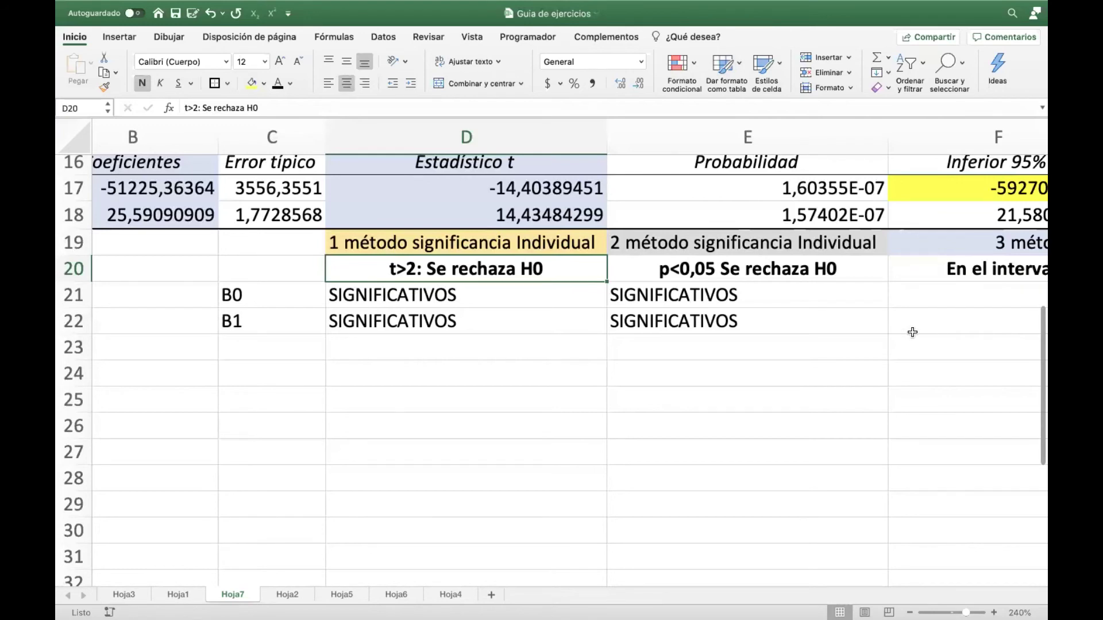
mouse_move(557, 194)
mouse_down()
mouse_move(557, 218)
mouse_move(557, 194)
mouse_move(543, 195)
mouse_move(540, 221)
mouse_move(539, 199)
mouse_up()
click(543, 196)
click(573, 346)
click(571, 394)
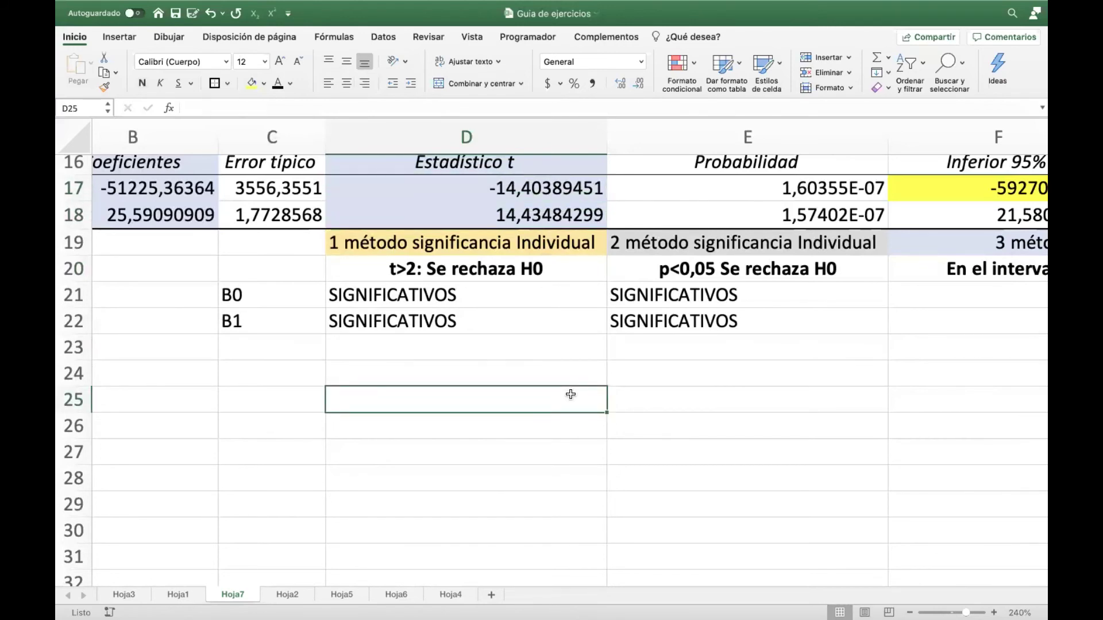
click(508, 264)
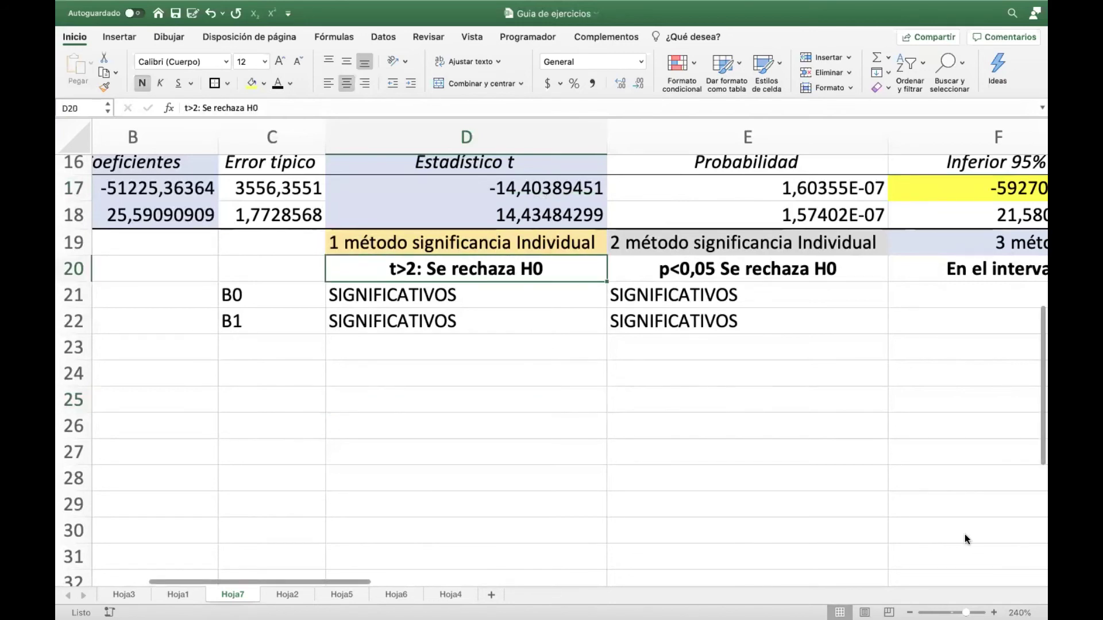
Sketch a bell curve with a horizontal axis in black ink below the Hoja7 conclusions, and mark -2 under its right tail.
click(598, 374)
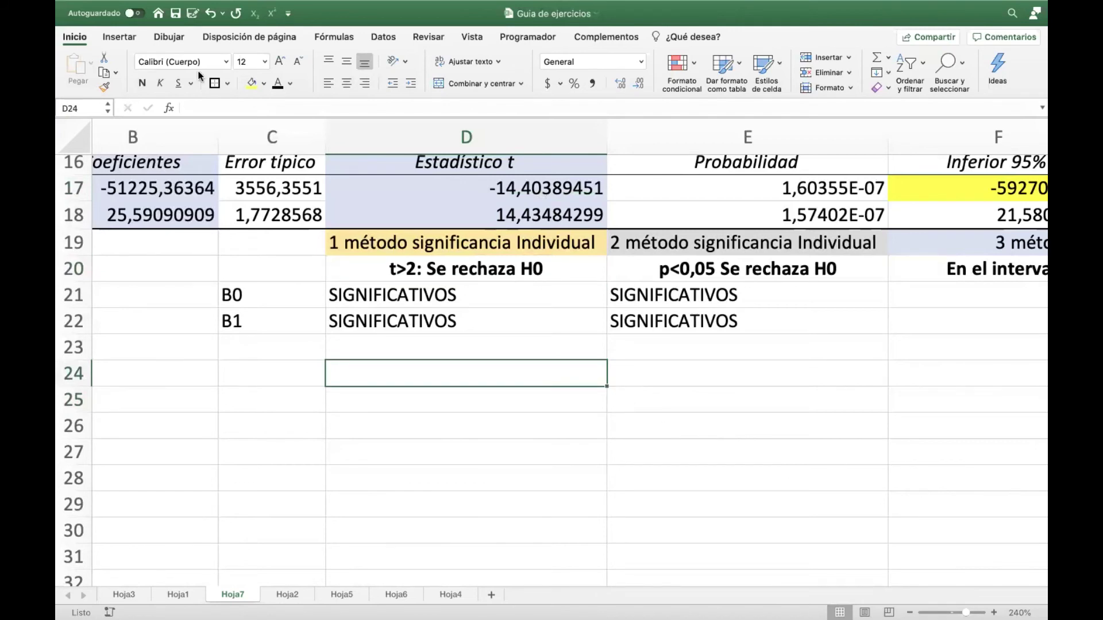
click(171, 36)
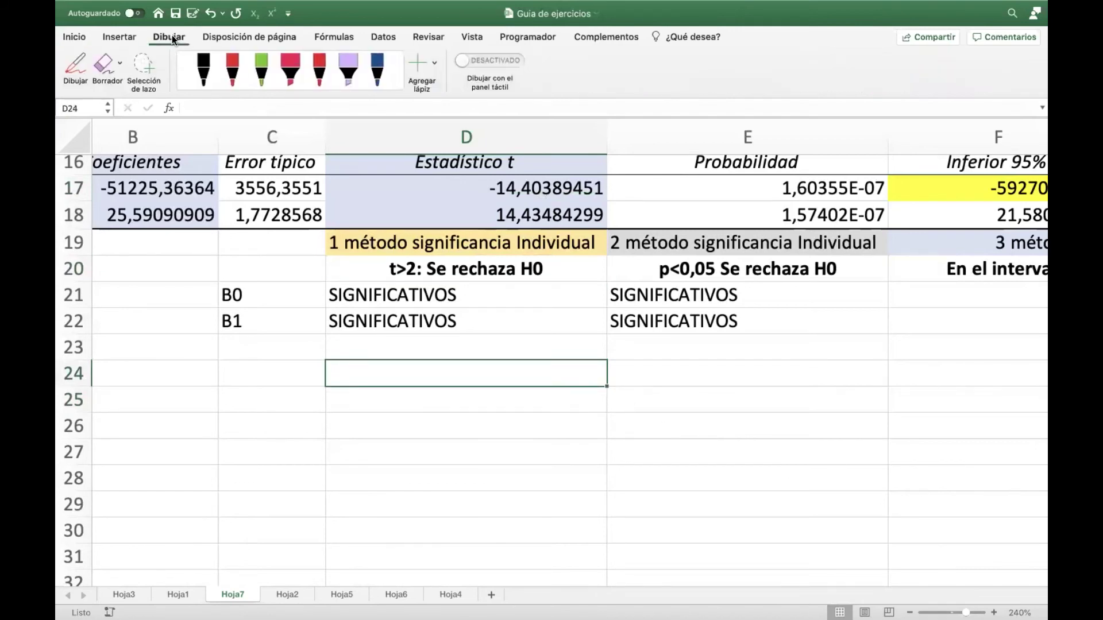
click(207, 64)
drag(304, 490, 386, 456)
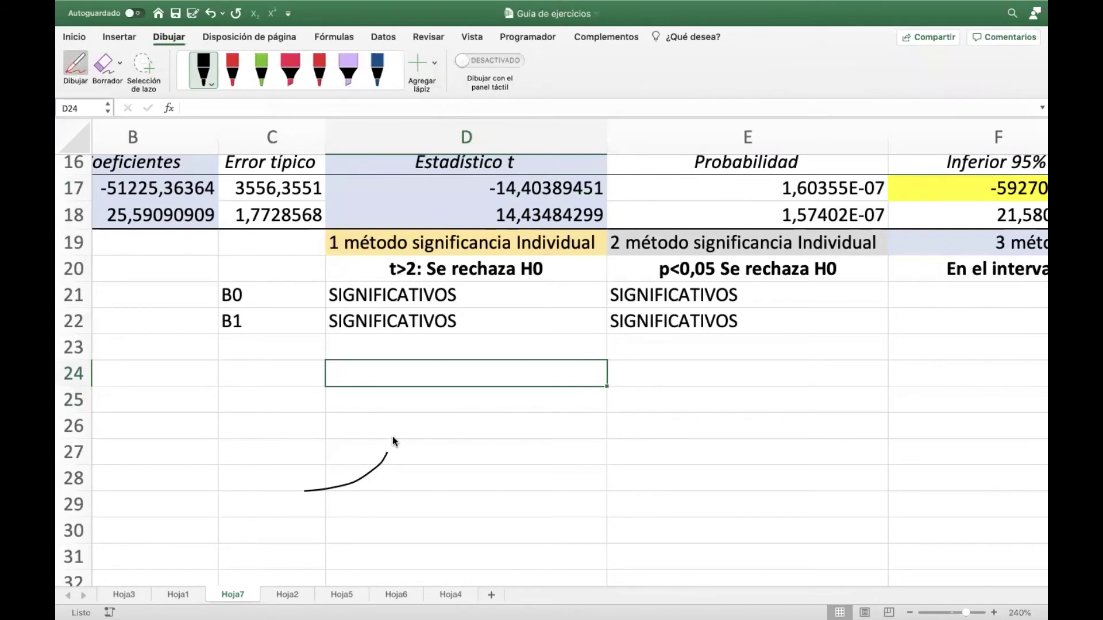
mouse_move(430, 385)
mouse_down()
mouse_move(550, 487)
mouse_move(635, 488)
mouse_up()
drag(219, 505, 664, 505)
mouse_move(568, 510)
mouse_down()
mouse_move(568, 497)
mouse_move(562, 525)
mouse_move(585, 532)
mouse_up()
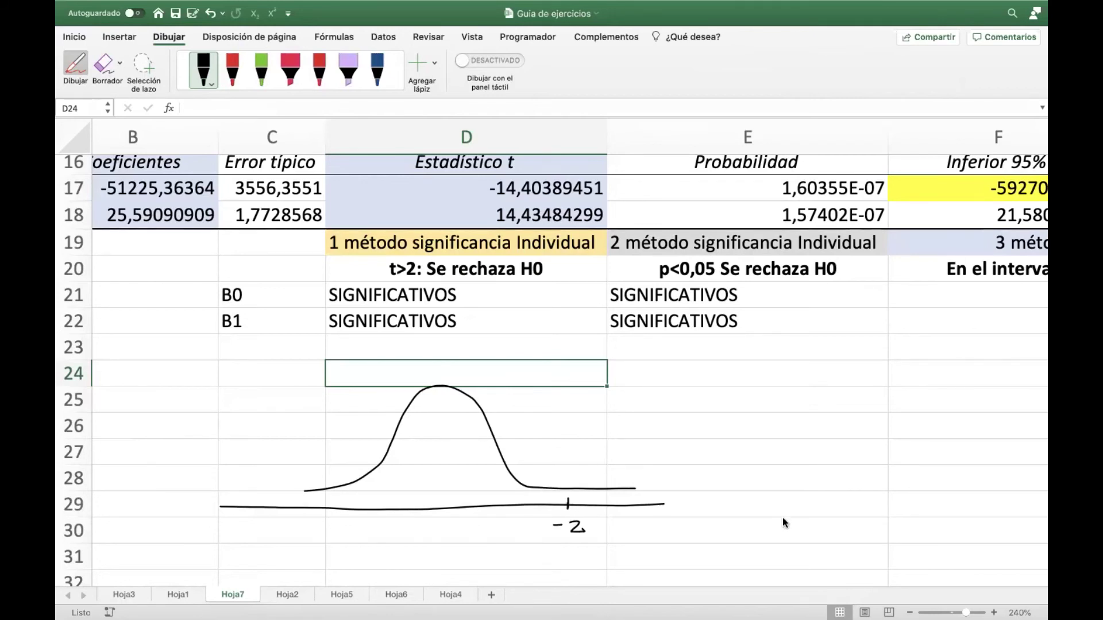
Complete the bell curve below the t statistics by hand, marking -2 and +2 on its axis and writing 95% in the centre.
drag(557, 520, 557, 532)
drag(307, 491, 232, 494)
mouse_move(318, 499)
mouse_down()
mouse_move(316, 528)
mouse_move(334, 534)
mouse_up()
drag(322, 487, 319, 505)
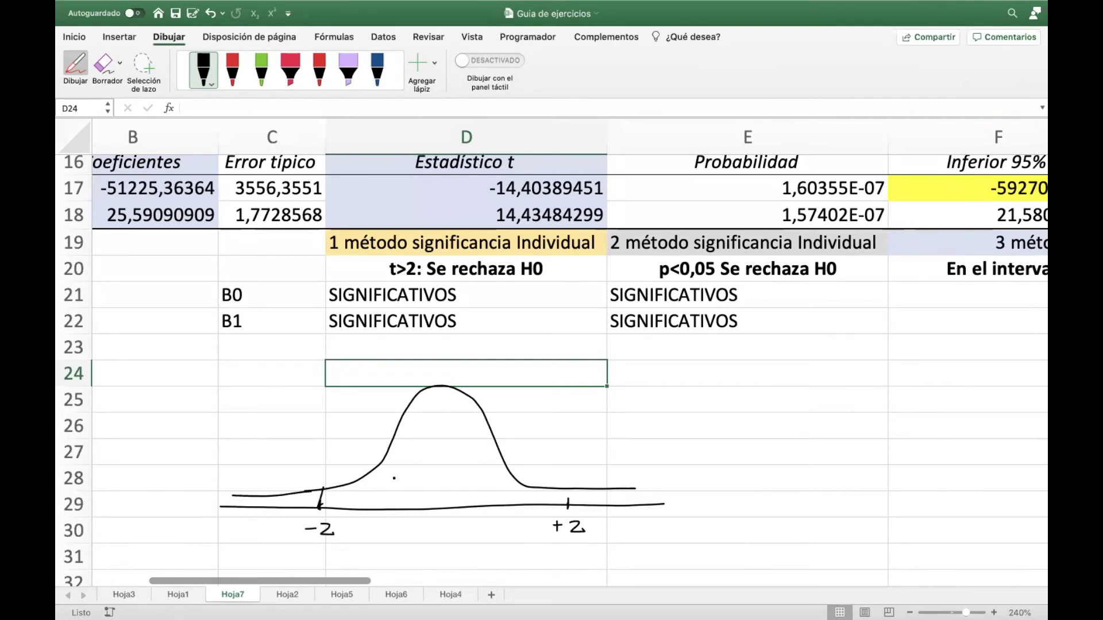
drag(569, 486, 567, 506)
mouse_move(419, 458)
mouse_down()
mouse_move(407, 462)
mouse_move(421, 476)
mouse_move(453, 457)
mouse_move(433, 478)
mouse_move(464, 469)
mouse_move(459, 489)
mouse_move(479, 475)
mouse_up()
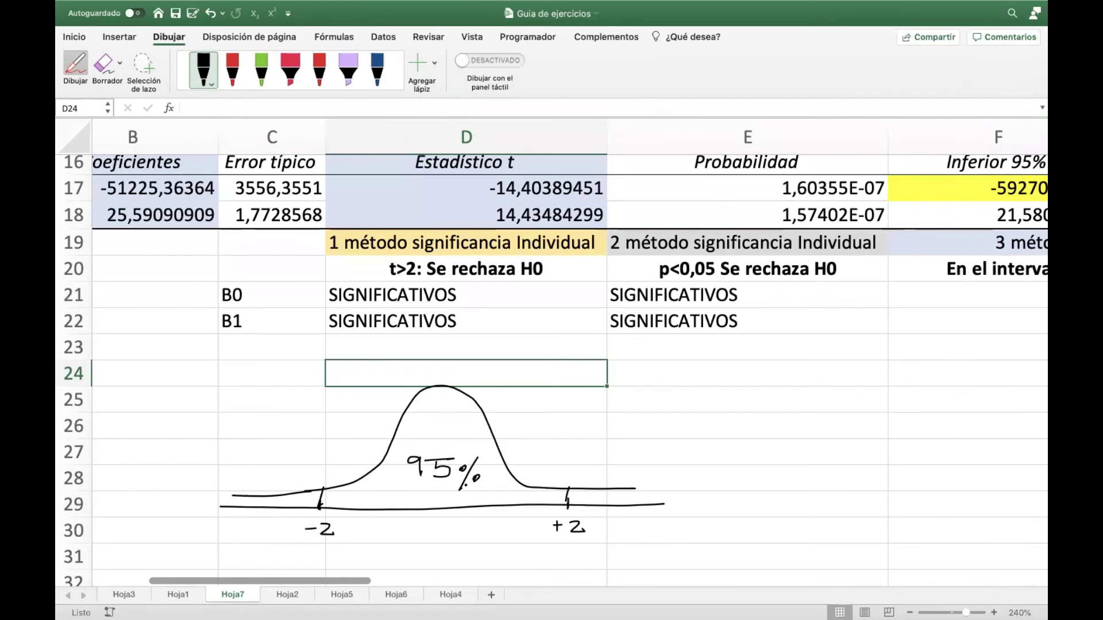
Shade both tails of the t curve beyond -2 and +2 with black ink.
drag(319, 495, 236, 503)
click(574, 495)
drag(574, 496, 635, 497)
Circle the t statistics in D17 and D18, draw an arrow down to the matching tail for each, and stop drawing.
mouse_move(489, 197)
mouse_down()
mouse_move(596, 196)
mouse_move(542, 165)
mouse_move(487, 192)
mouse_up()
mouse_move(219, 424)
mouse_down()
mouse_move(217, 488)
mouse_move(240, 464)
mouse_up()
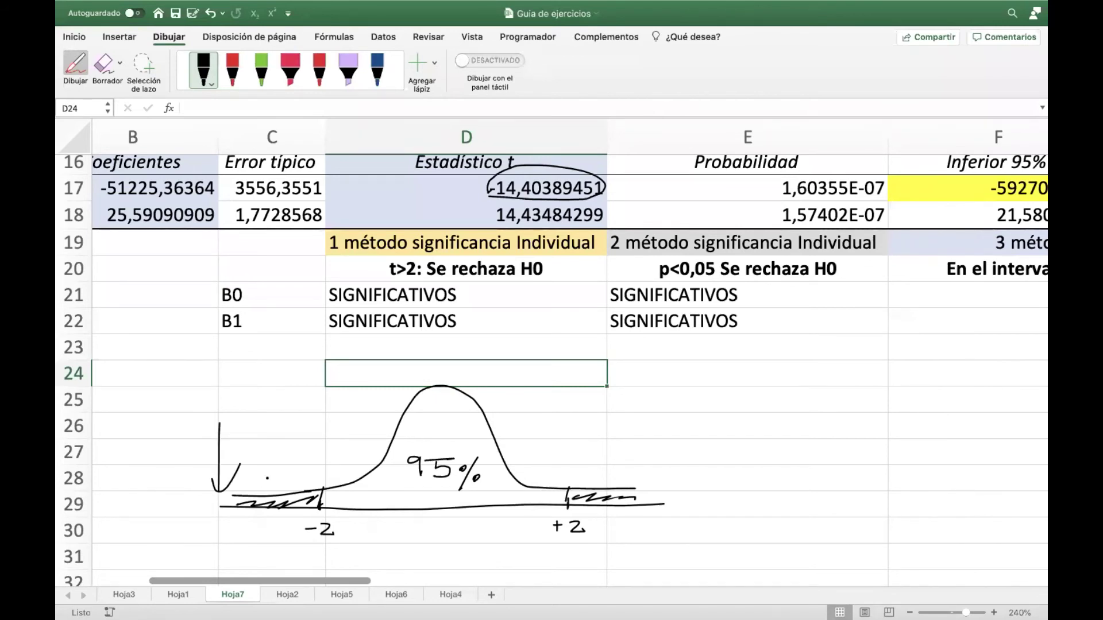
mouse_move(495, 196)
mouse_down()
mouse_move(477, 200)
mouse_move(517, 230)
mouse_move(608, 221)
mouse_move(595, 195)
mouse_up()
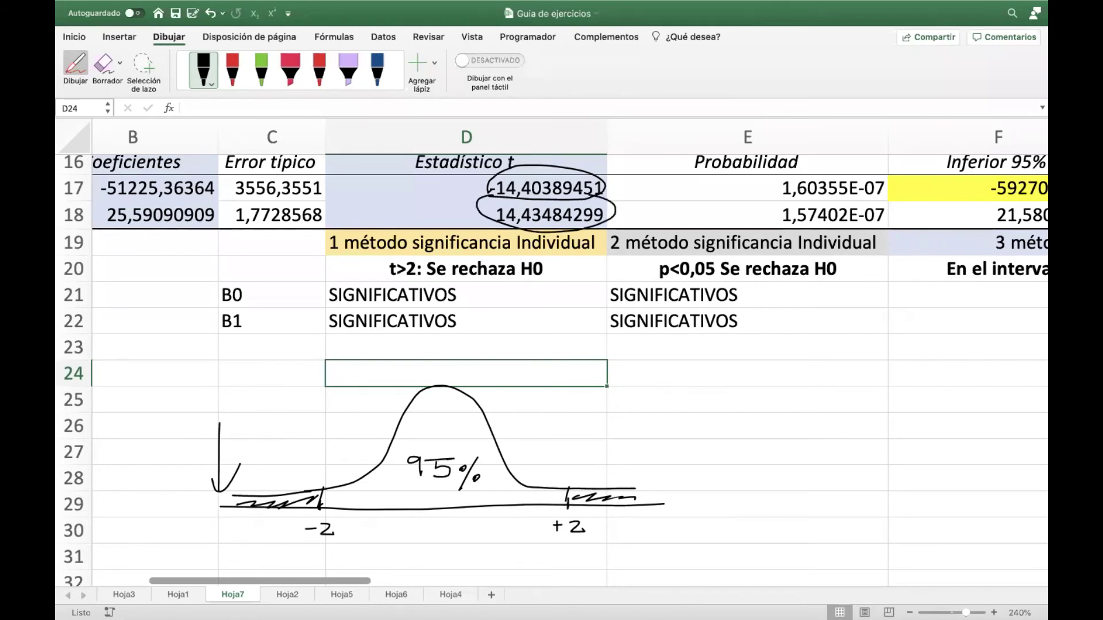
mouse_move(632, 428)
mouse_down()
mouse_move(633, 479)
mouse_move(652, 466)
mouse_up()
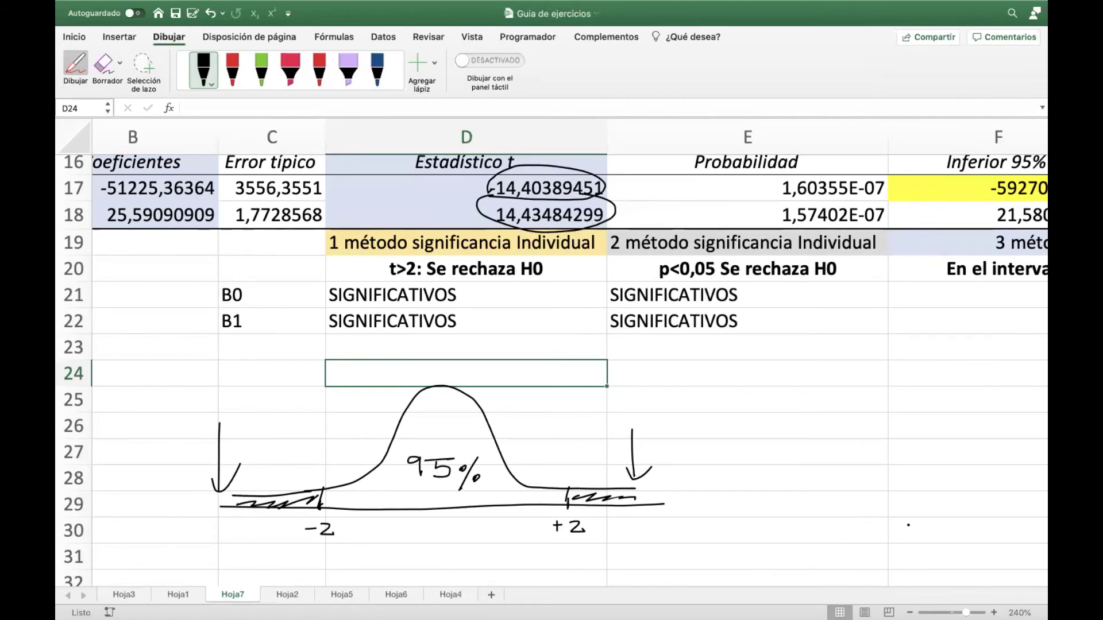
scroll(850, 442, down, 3)
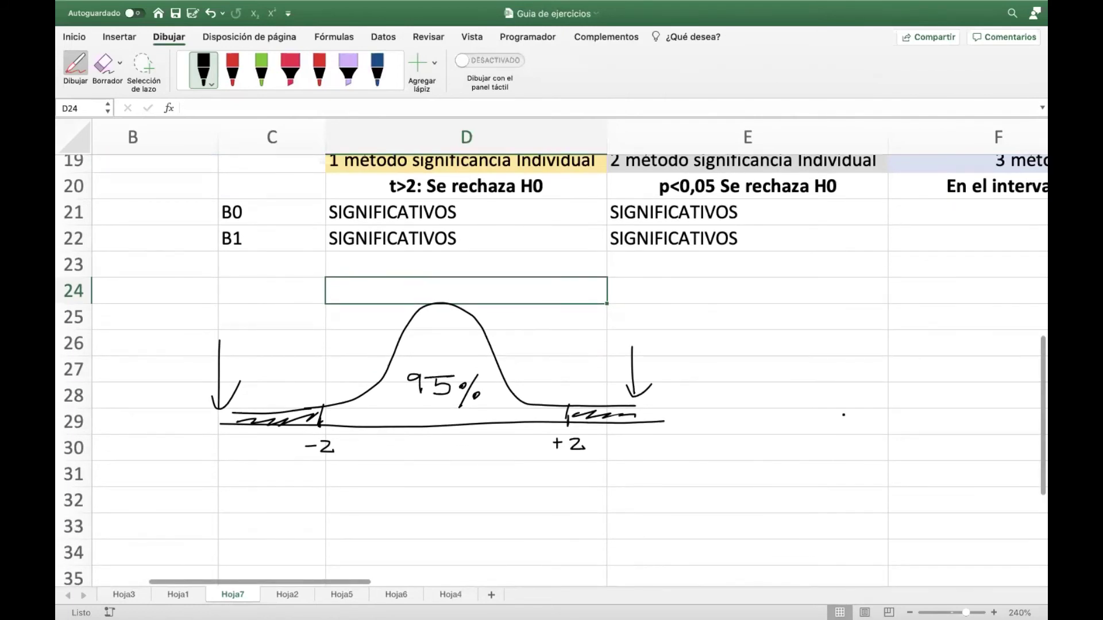
click(210, 83)
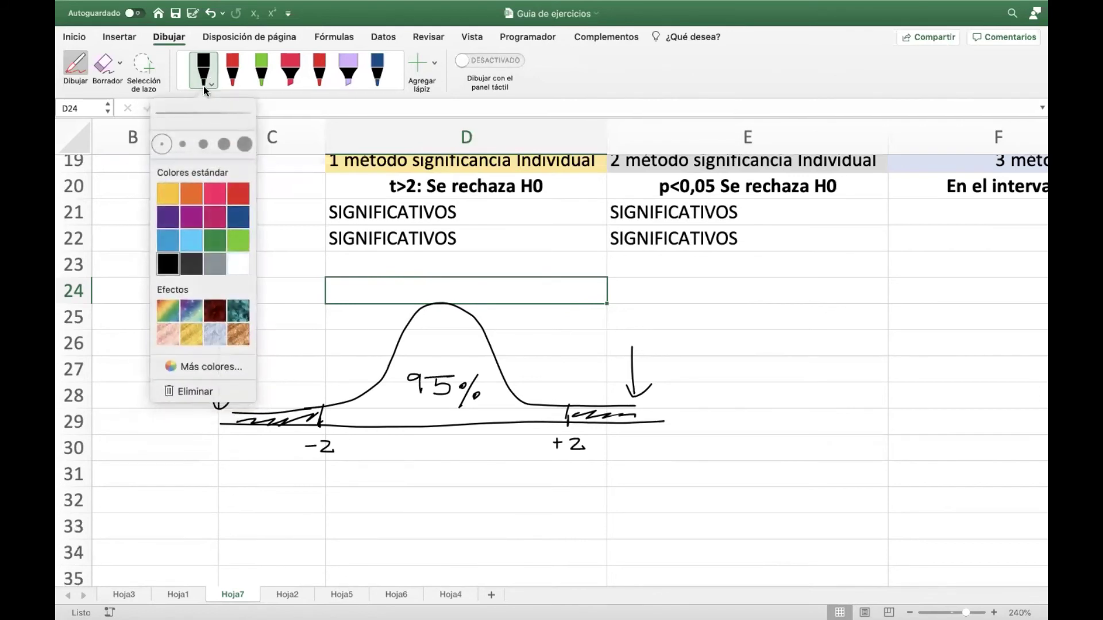
click(72, 37)
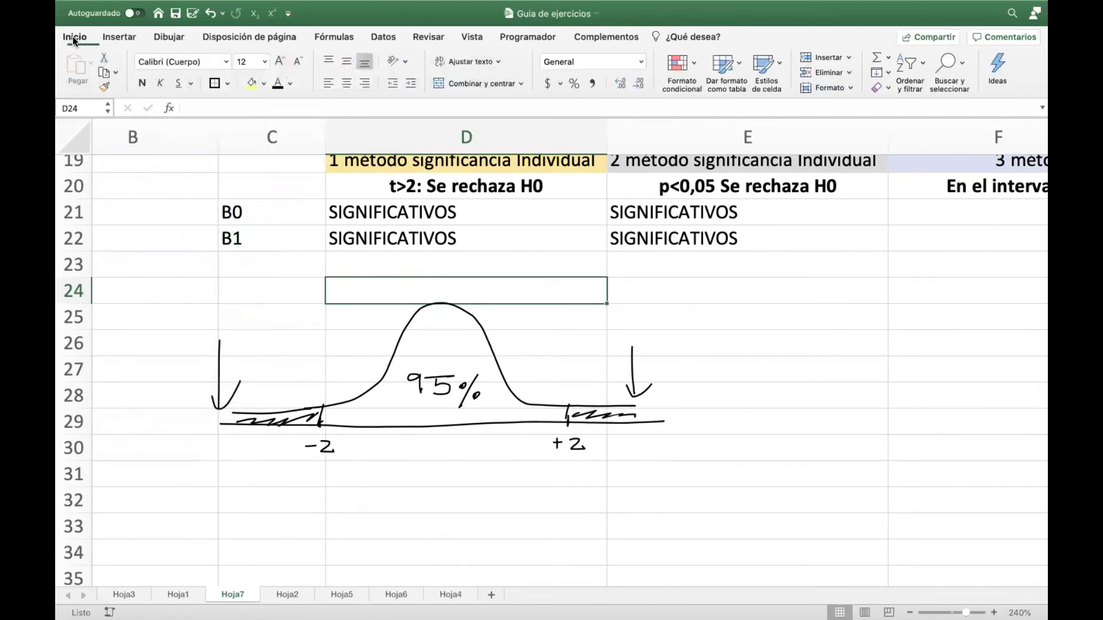
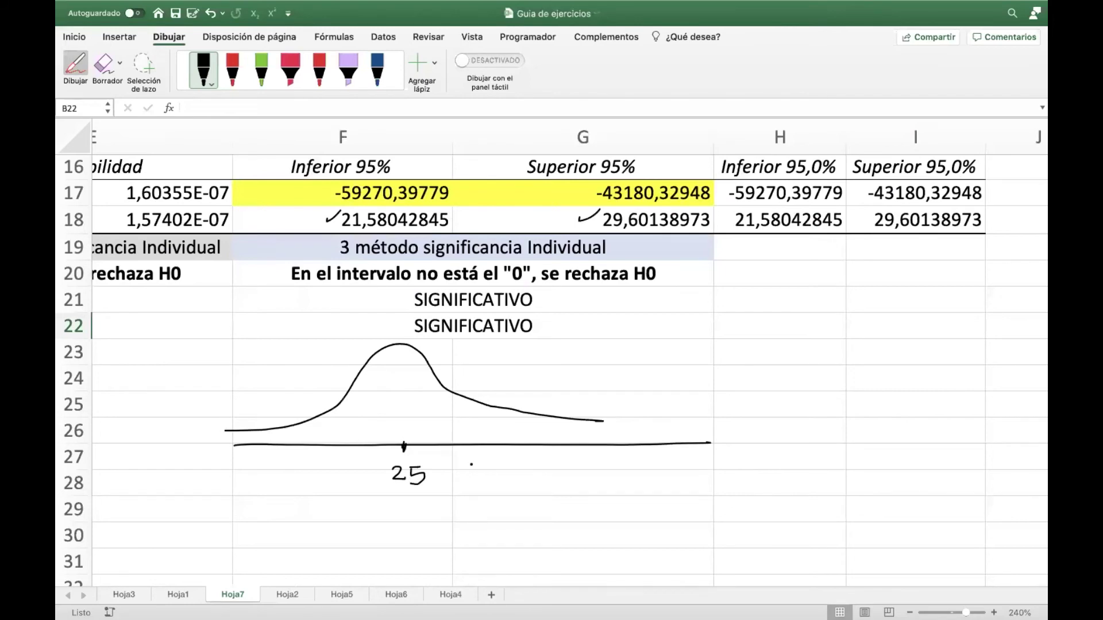
Draw a limit line on each side of the 25 mark on the column F bell curve and write 95% between them.
drag(499, 403, 497, 449)
drag(296, 412, 298, 451)
mouse_move(391, 399)
mouse_down()
mouse_move(388, 412)
mouse_move(405, 397)
mouse_move(394, 411)
mouse_move(412, 403)
mouse_move(414, 418)
mouse_up()
drag(419, 413, 425, 410)
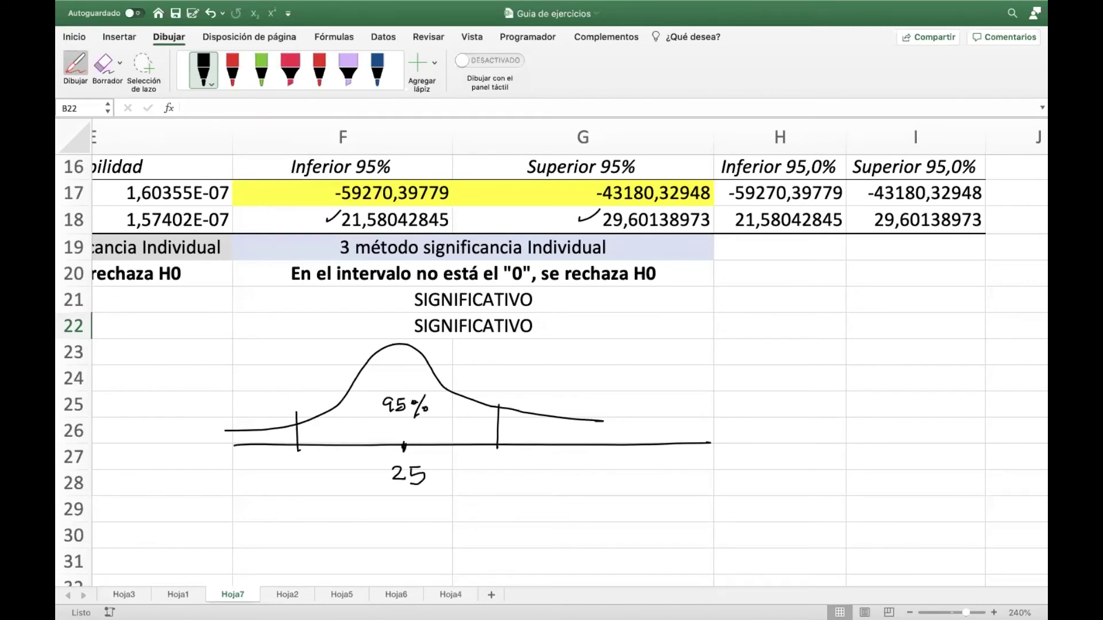
Label the limits of the column F curve 21,5 and 29,6 and draw a brace under the interval.
mouse_move(265, 466)
mouse_down()
mouse_move(289, 486)
mouse_move(294, 465)
mouse_move(309, 474)
mouse_move(298, 482)
mouse_up()
mouse_move(486, 465)
mouse_down()
mouse_move(511, 470)
mouse_move(517, 490)
mouse_move(528, 472)
mouse_up()
click(481, 484)
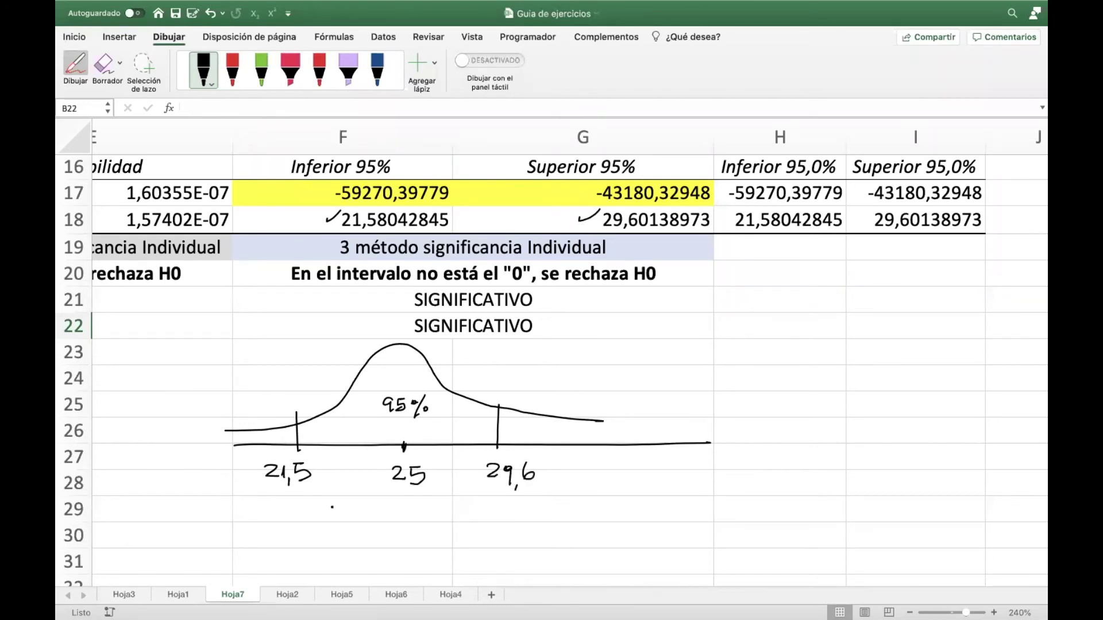
drag(306, 503, 517, 502)
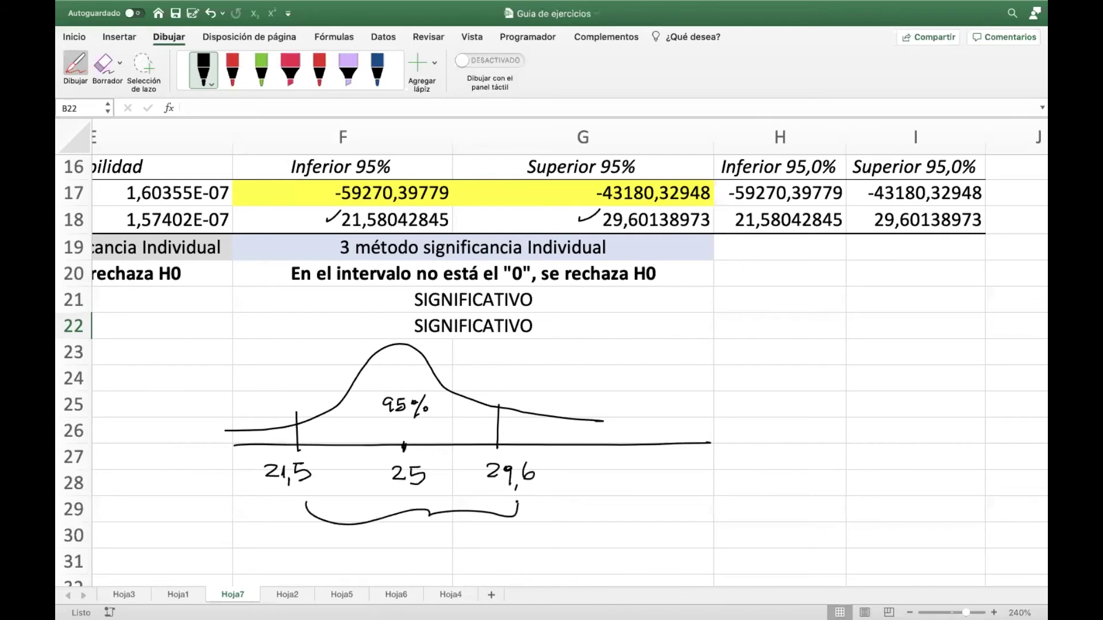
Write B1 beside the column F curve and circle its 95% in green ink.
mouse_move(618, 377)
mouse_down()
mouse_move(660, 363)
mouse_move(659, 383)
mouse_up()
click(262, 68)
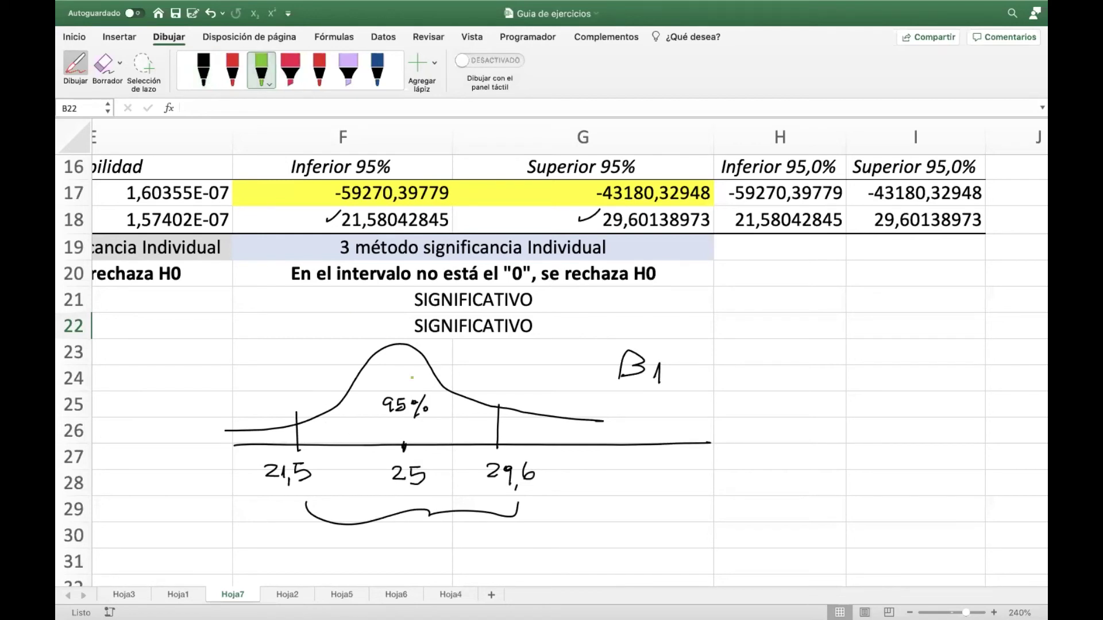
mouse_move(405, 386)
mouse_down()
mouse_move(397, 434)
mouse_move(402, 383)
mouse_up()
Sketch a second bell curve with its axis in black ink below columns H to K and label it B0.
click(204, 69)
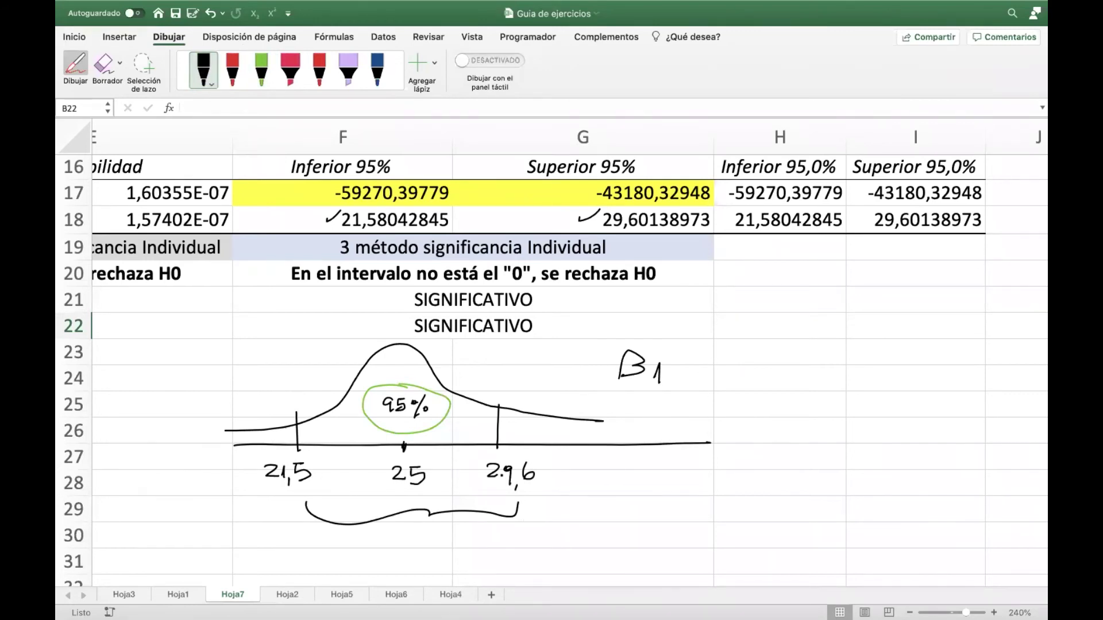
scroll(909, 422, right, 5)
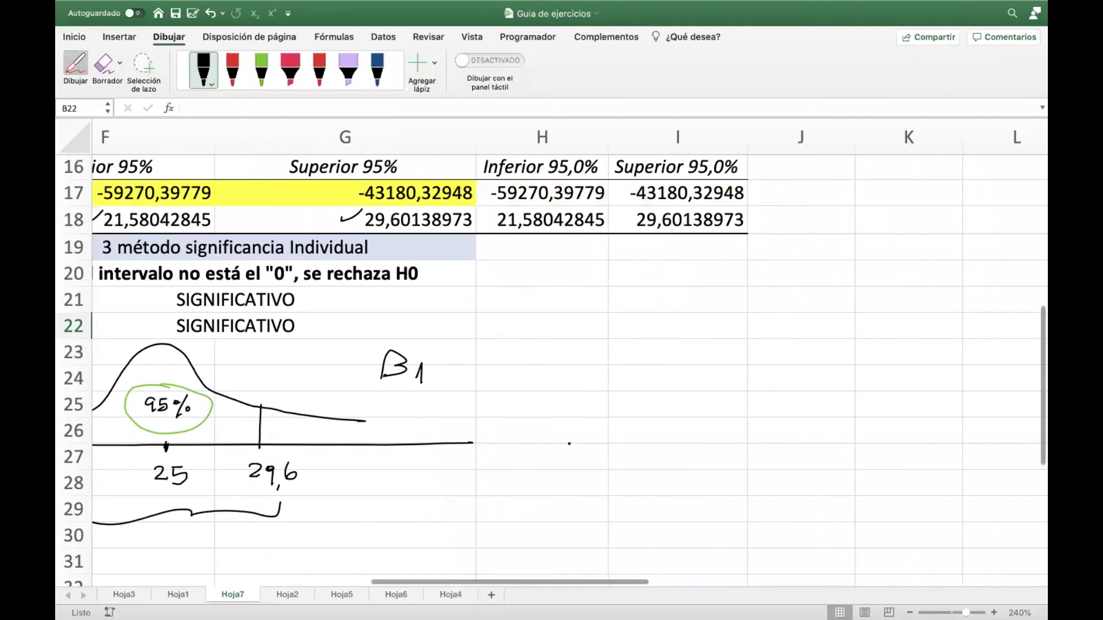
drag(565, 443, 924, 445)
mouse_move(529, 433)
mouse_down()
mouse_move(731, 336)
mouse_move(812, 409)
mouse_move(890, 416)
mouse_up()
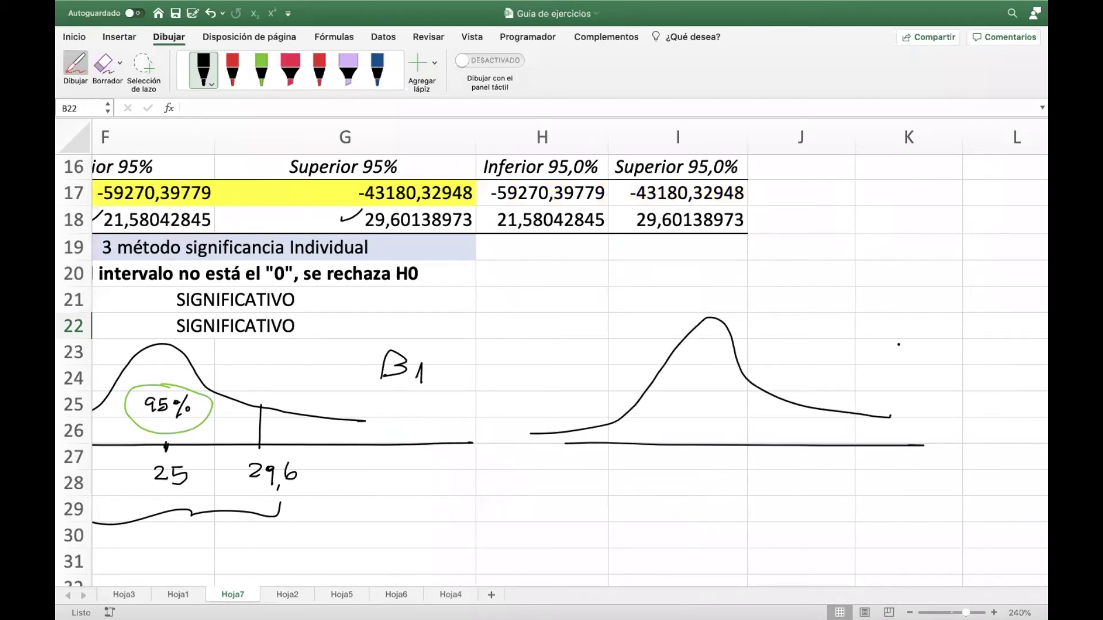
mouse_move(888, 373)
mouse_down()
mouse_move(896, 322)
mouse_move(913, 356)
mouse_move(936, 351)
mouse_up()
Check the B0 coefficient, mark the centre of the B0 curve's axis, and label it -51225.
scroll(569, 356, left, 10)
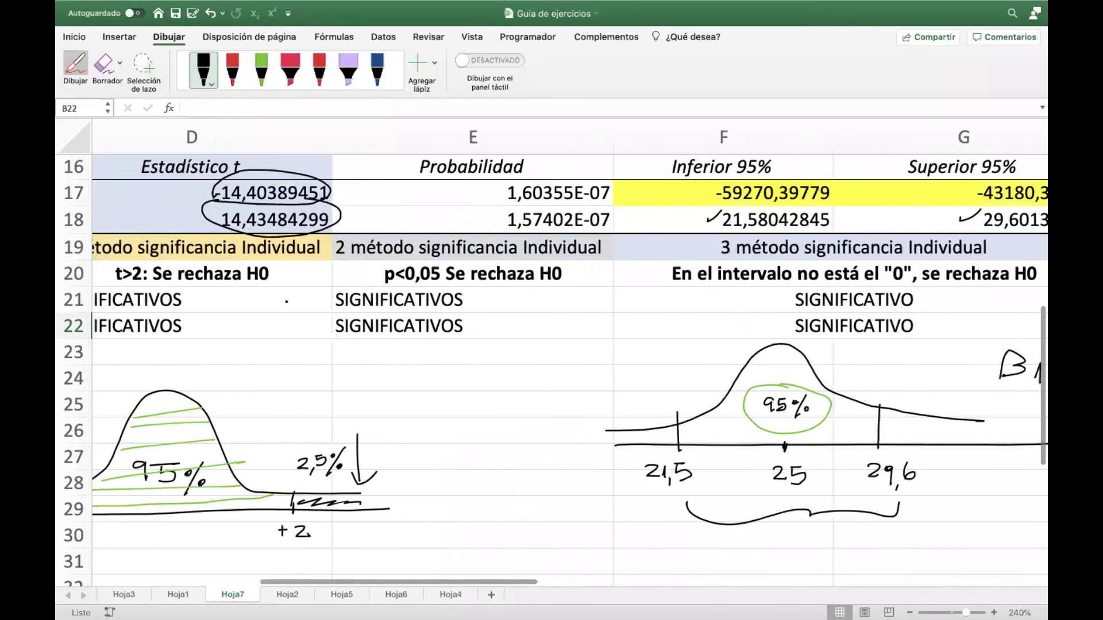
scroll(293, 301, left, 10)
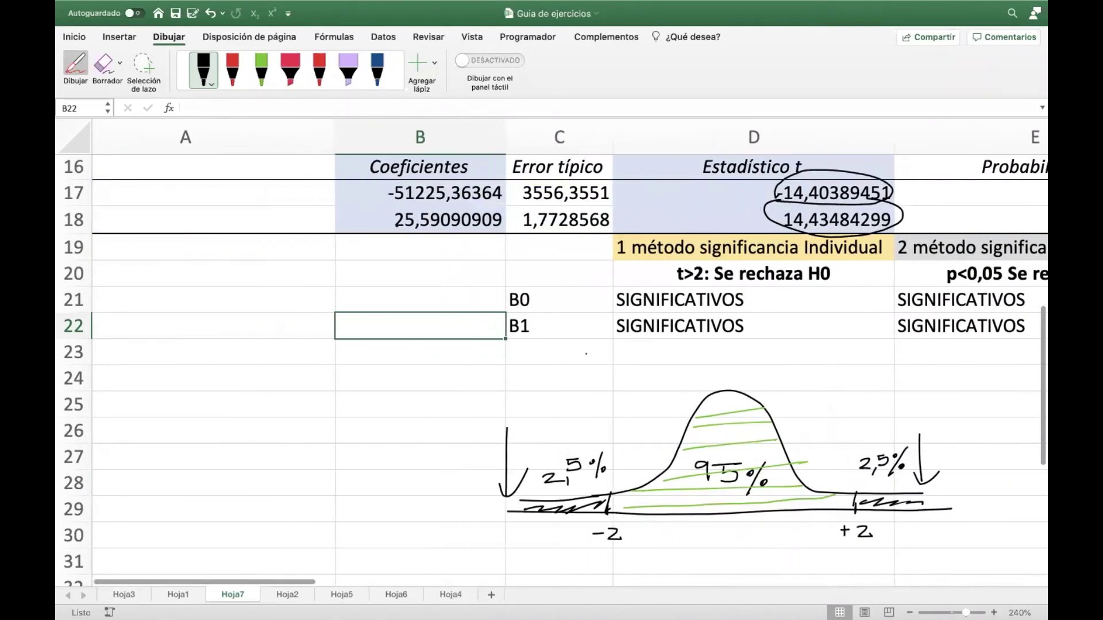
scroll(642, 354, right, 15)
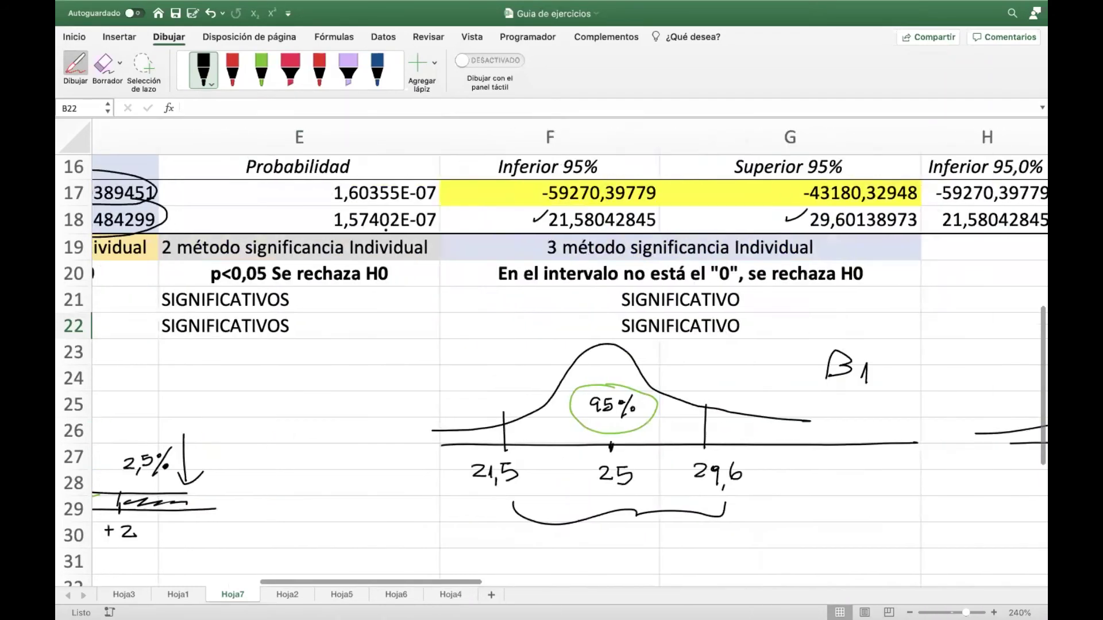
click(527, 444)
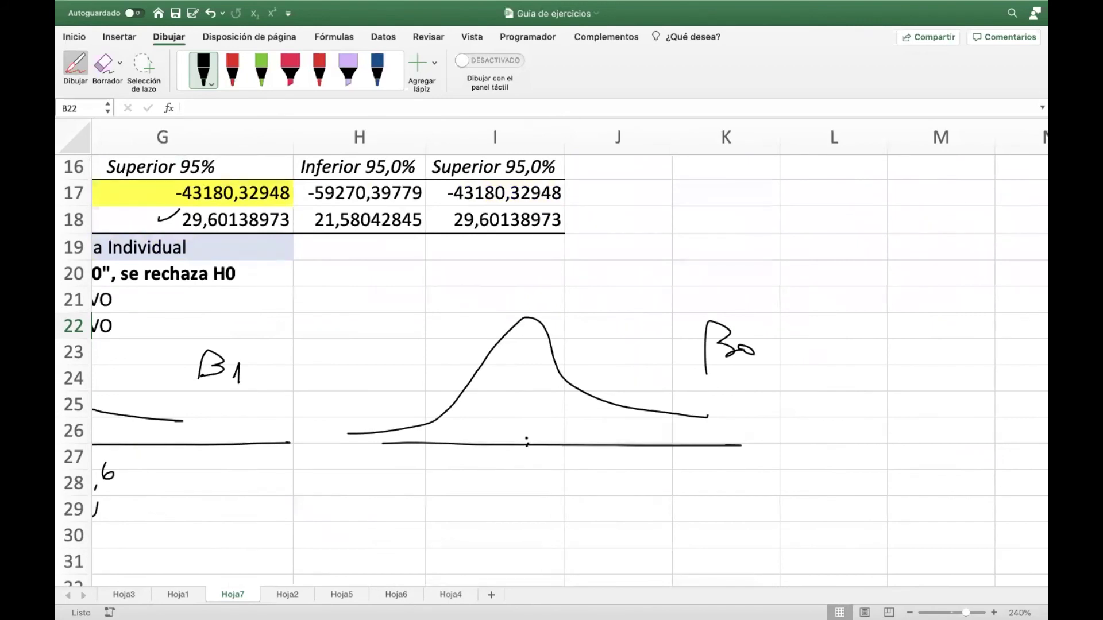
mouse_move(503, 456)
mouse_down()
mouse_move(515, 466)
mouse_move(493, 468)
mouse_move(513, 454)
mouse_move(522, 468)
mouse_move(557, 457)
mouse_move(559, 471)
mouse_move(575, 454)
mouse_move(567, 473)
mouse_up()
drag(484, 460, 500, 459)
Draw the two limit lines on the B0 curve and label them -43180 and 59270 from left to right.
drag(425, 426, 422, 442)
mouse_move(330, 456)
mouse_down()
mouse_move(362, 459)
mouse_move(359, 469)
mouse_move(377, 461)
mouse_move(369, 467)
mouse_move(392, 474)
mouse_move(409, 454)
mouse_move(429, 469)
mouse_move(424, 454)
mouse_up()
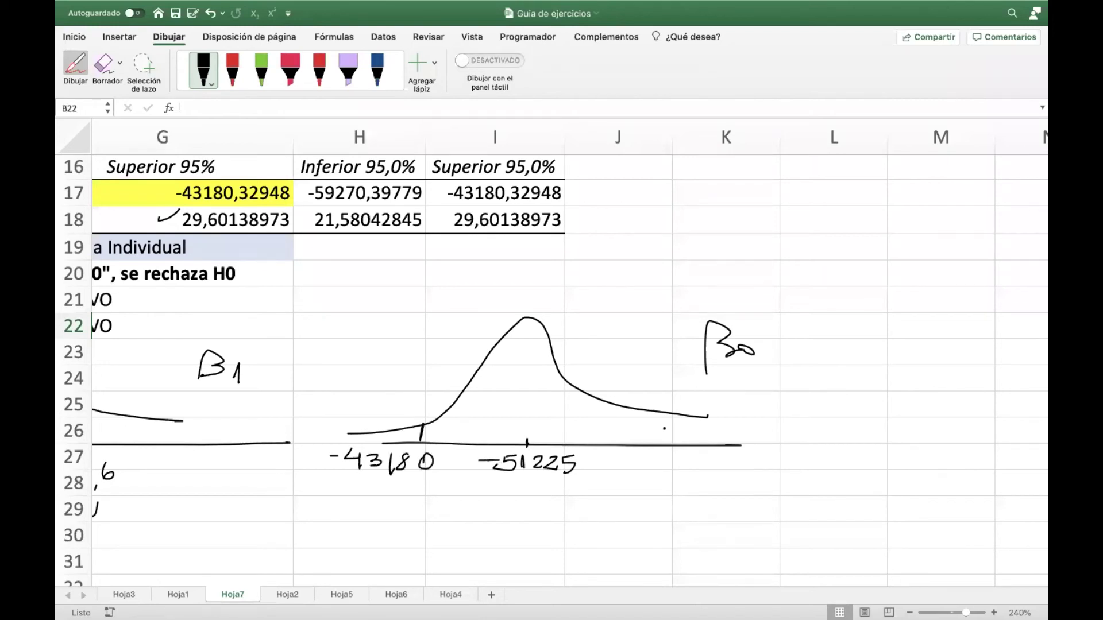
drag(625, 410, 628, 449)
mouse_move(620, 463)
mouse_down()
mouse_move(635, 474)
mouse_move(617, 482)
mouse_move(637, 460)
mouse_move(656, 485)
mouse_move(676, 472)
mouse_move(683, 487)
mouse_move(701, 471)
mouse_up()
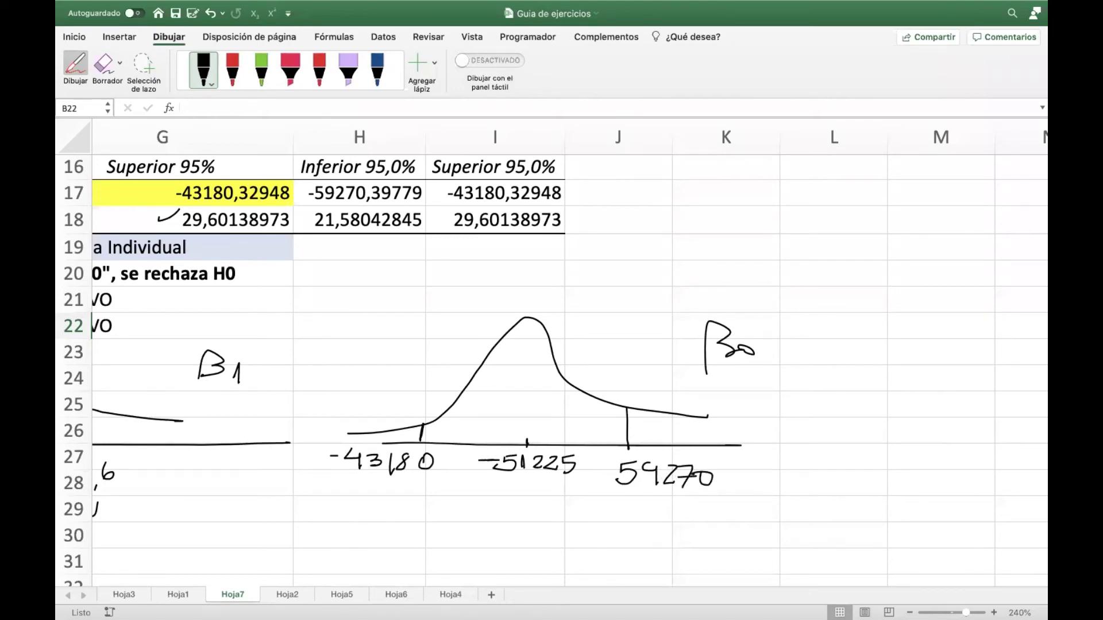
Shade both tails of the B0 curve, write 95% in its centre, and add the interval brace and the minus sign before 59270.
drag(420, 428, 359, 443)
mouse_move(646, 424)
mouse_down()
mouse_move(637, 430)
mouse_move(696, 426)
mouse_up()
mouse_move(513, 391)
mouse_down()
mouse_move(507, 418)
mouse_move(523, 392)
mouse_move(539, 410)
mouse_move(518, 420)
mouse_up()
click(510, 411)
mouse_move(553, 402)
mouse_down()
mouse_move(550, 431)
mouse_move(568, 424)
mouse_up()
mouse_move(413, 478)
mouse_down()
mouse_move(529, 516)
mouse_move(660, 503)
mouse_up()
drag(602, 475, 620, 474)
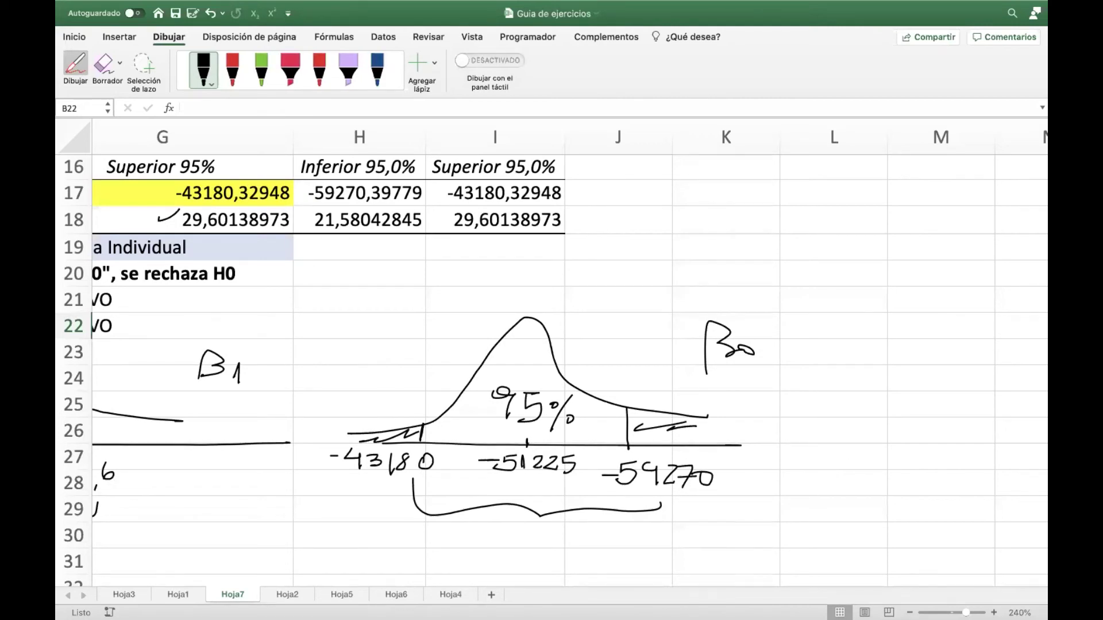
Erase the two limit labels and the brace below the B0 curve, keeping the -51225 centre label.
click(105, 69)
mouse_move(437, 462)
mouse_down()
mouse_move(339, 460)
mouse_move(573, 490)
mouse_move(627, 468)
mouse_move(715, 481)
mouse_up()
click(75, 69)
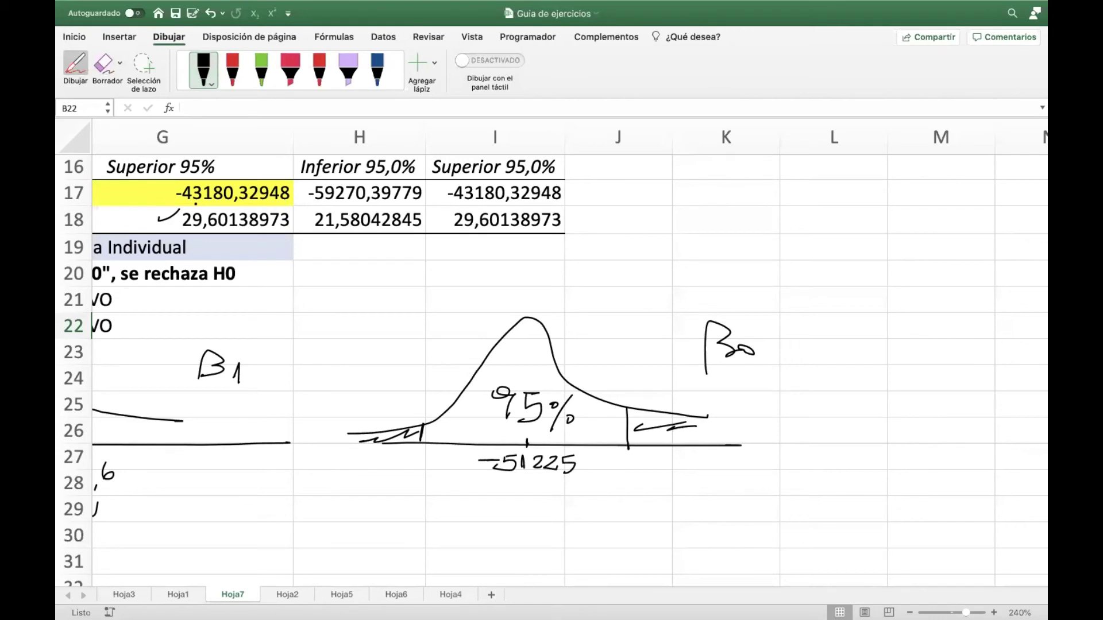
Rewrite the B0 limits as -59270 on the left and -43180 on the right, with a brace under the interval.
drag(618, 466, 664, 468)
mouse_move(661, 460)
mouse_down()
mouse_move(660, 484)
mouse_move(676, 470)
mouse_move(663, 484)
mouse_move(698, 482)
mouse_move(711, 459)
mouse_move(736, 459)
mouse_up()
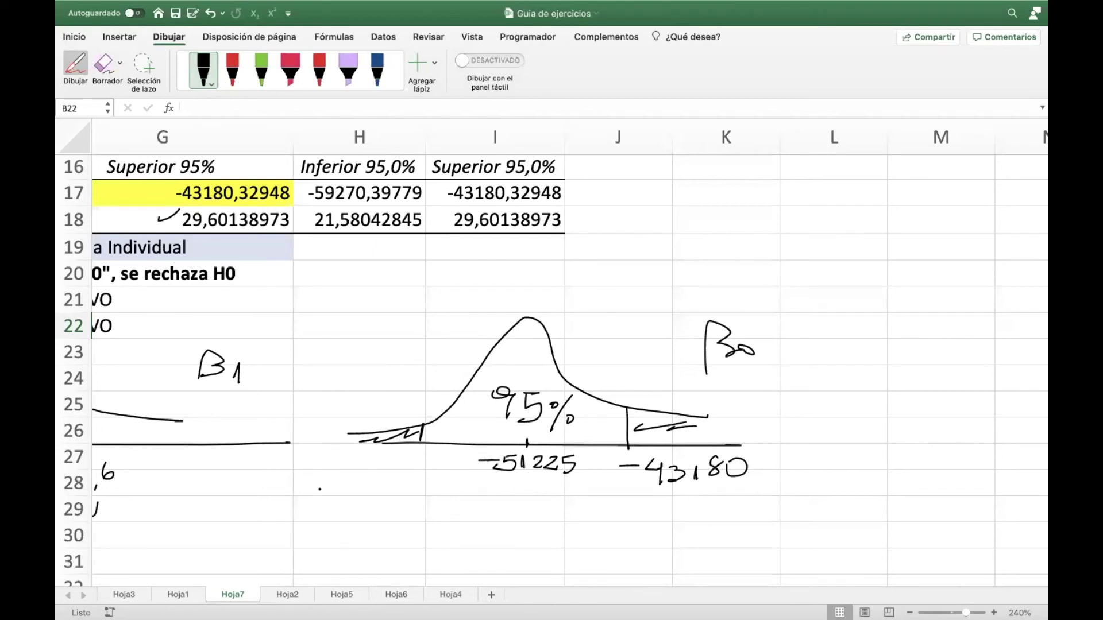
mouse_move(300, 458)
mouse_down()
mouse_move(319, 472)
mouse_move(338, 456)
mouse_move(360, 471)
mouse_move(419, 477)
mouse_move(445, 463)
mouse_up()
mouse_move(392, 489)
mouse_down()
mouse_move(507, 513)
mouse_move(711, 495)
mouse_up()
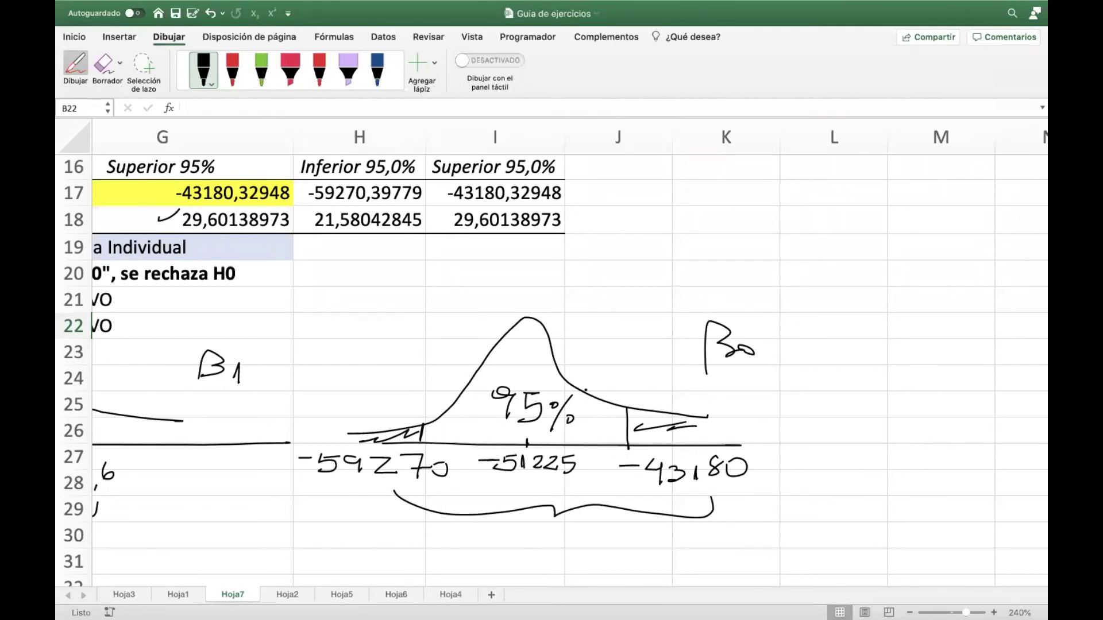
Circle the 95% of the B0 curve in green ink and write ≠ 0 beside the B0 label.
click(261, 68)
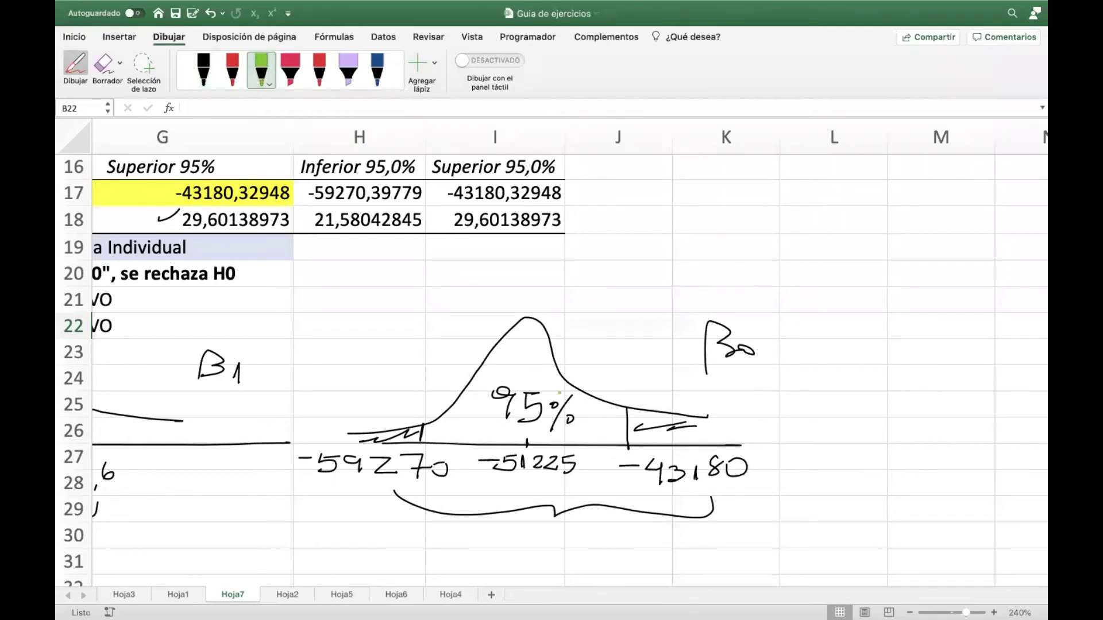
mouse_move(540, 380)
mouse_down()
mouse_move(510, 449)
mouse_move(566, 375)
mouse_move(483, 354)
mouse_up()
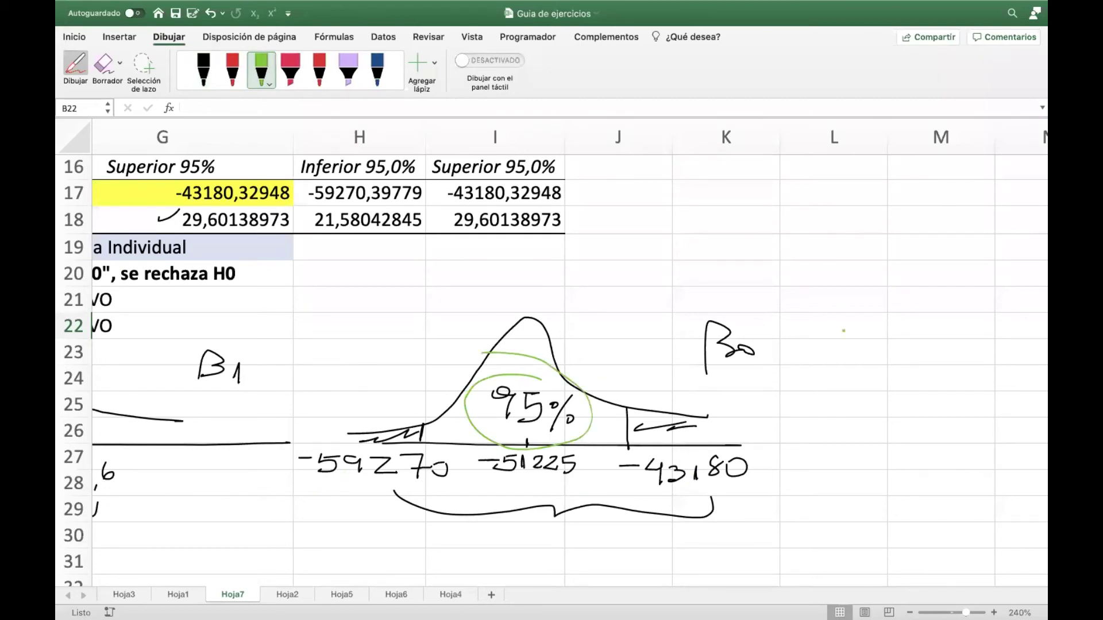
mouse_move(773, 343)
mouse_down()
mouse_move(802, 343)
mouse_move(783, 376)
mouse_up()
mouse_move(834, 337)
mouse_down()
mouse_move(840, 344)
mouse_move(830, 337)
mouse_up()
Write ≠ 0 in green ink beside the B1 label of the column F curve.
scroll(569, 370, left, 10)
scroll(568, 370, right, 6)
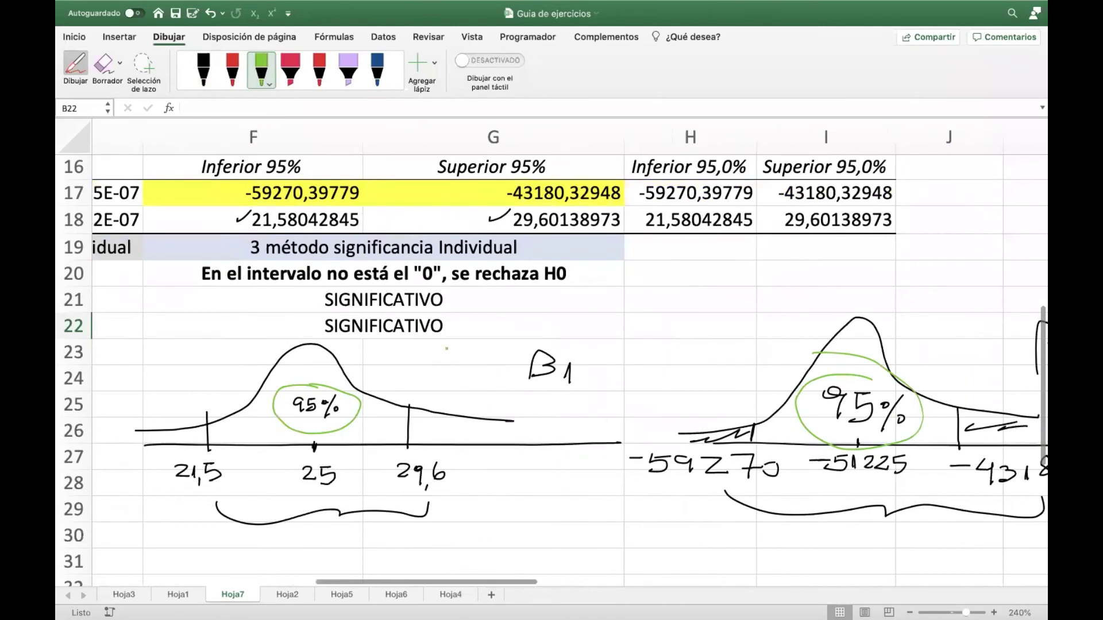
mouse_move(582, 368)
mouse_down()
mouse_move(605, 367)
mouse_move(593, 387)
mouse_move(616, 366)
mouse_up()
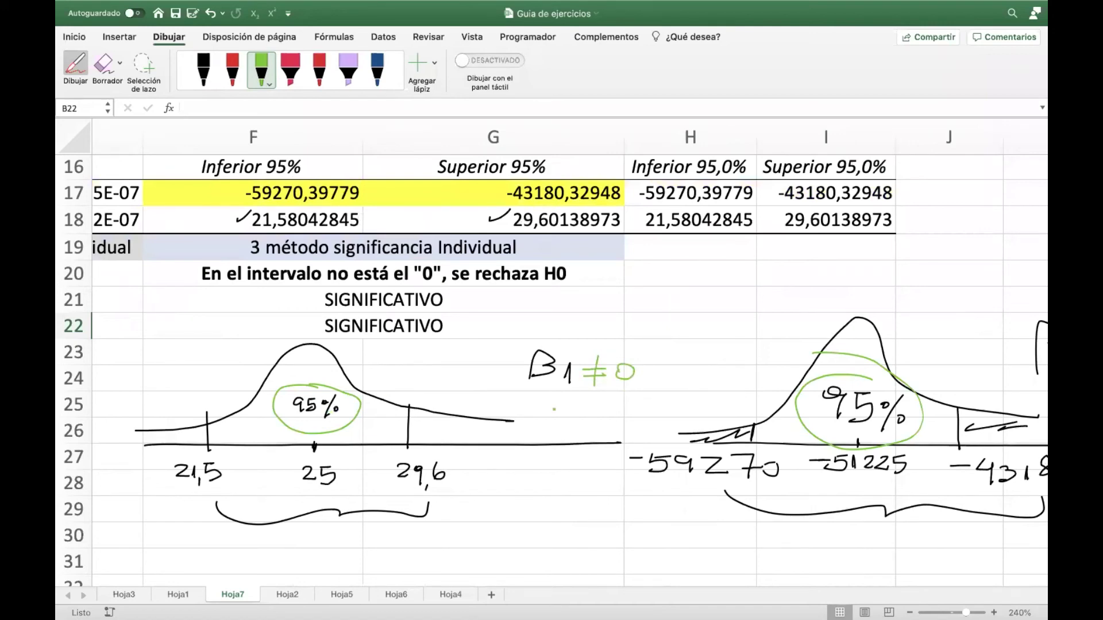
scroll(554, 409, right, 5)
scroll(554, 409, left, 6)
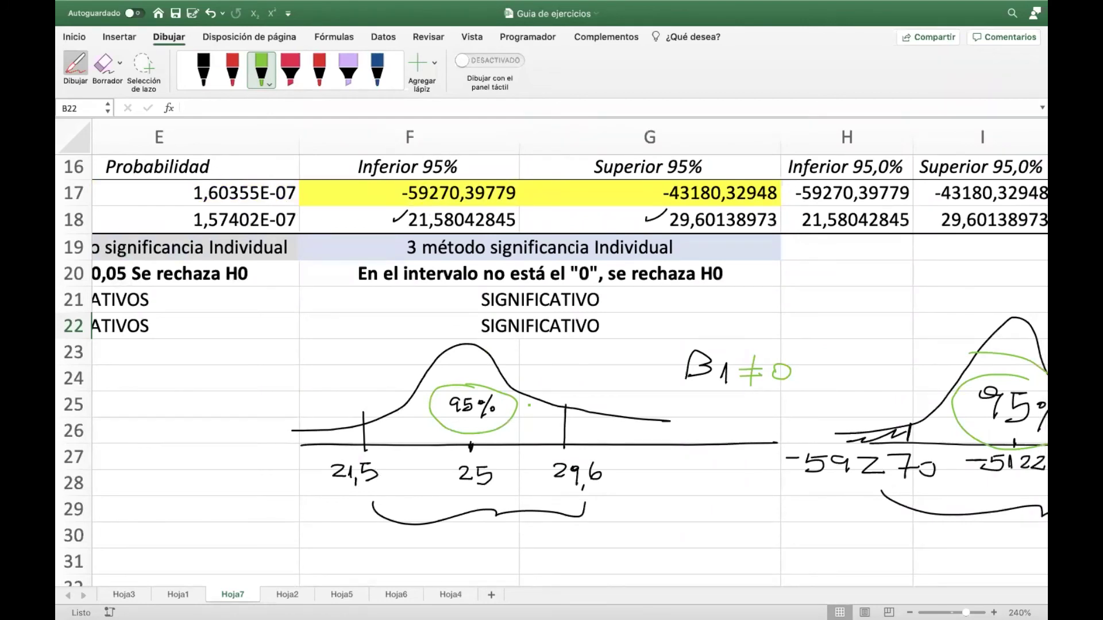
scroll(554, 409, right, 4)
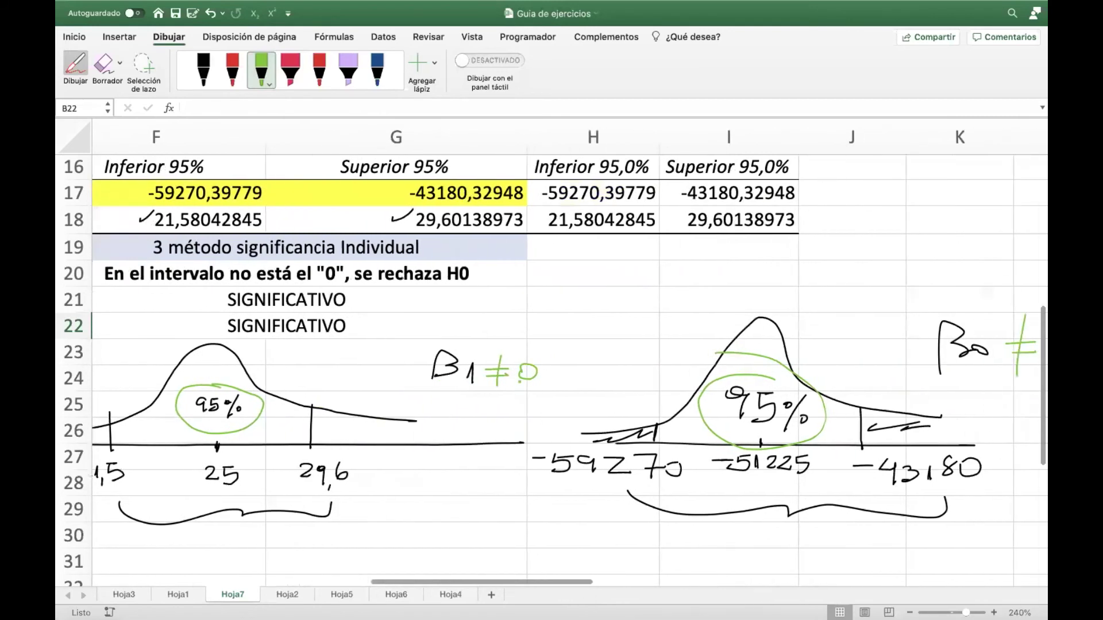
scroll(324, 561, down, 1)
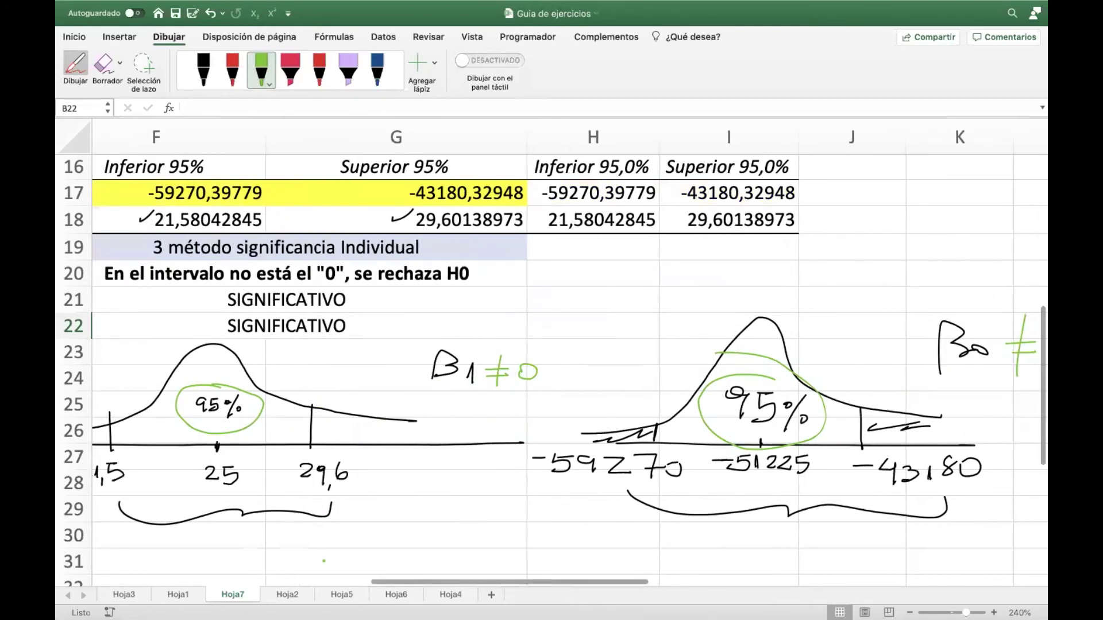
Leave drawing mode and open the Hoja2 sheet with the sales data and scatter chart.
click(74, 60)
click(75, 37)
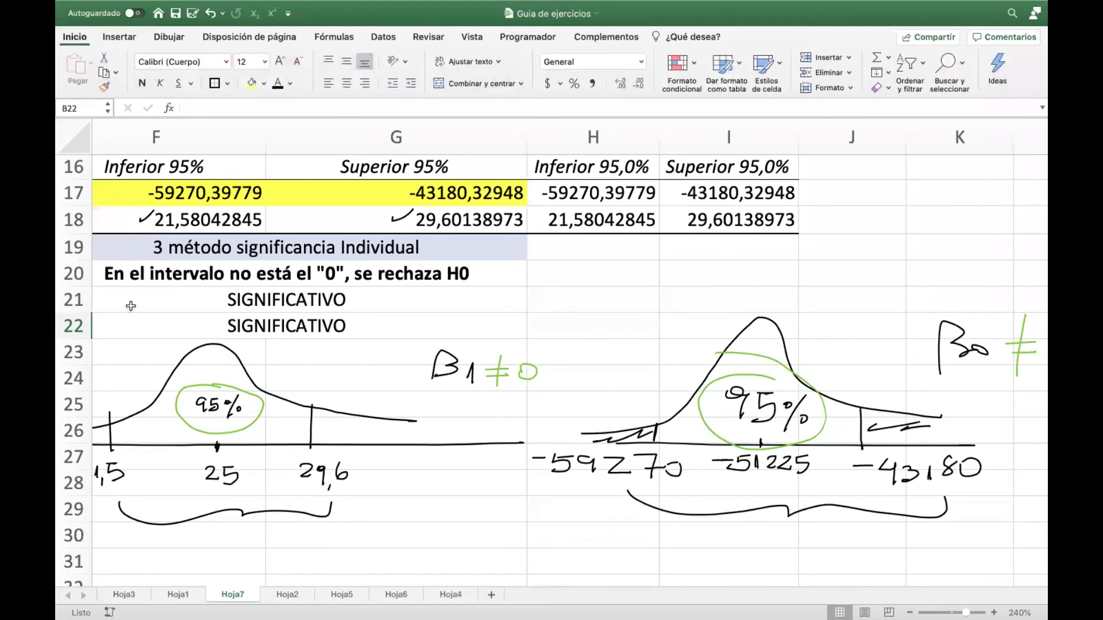
click(285, 591)
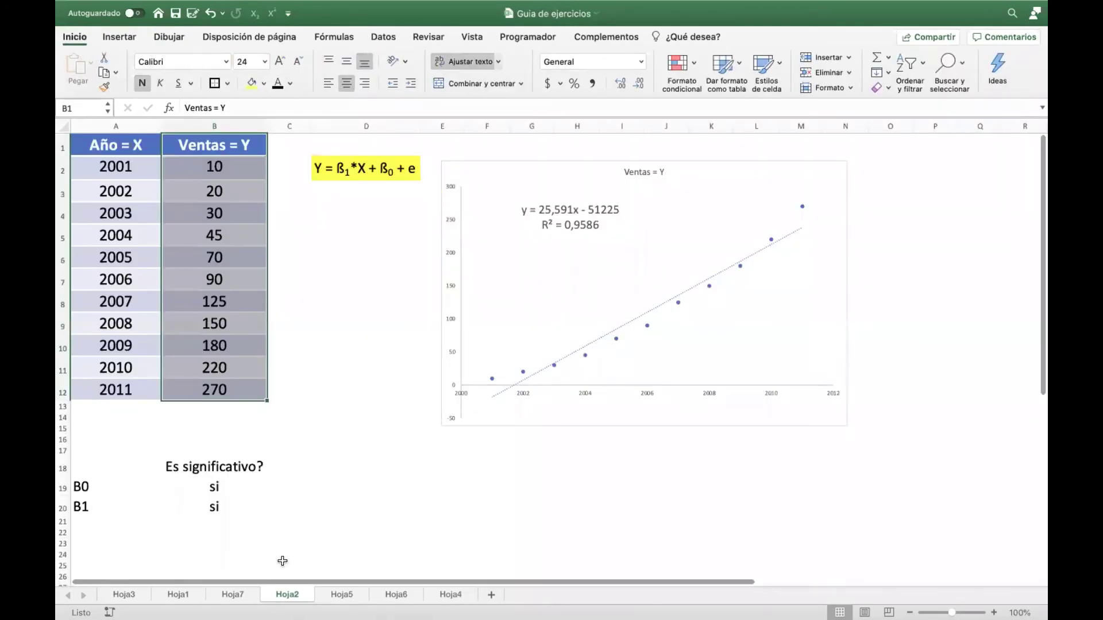
Review the B0 and B1 significance answers on Hoja2 and look over the exercises on Hoja5 and Hoja6.
drag(111, 487, 215, 507)
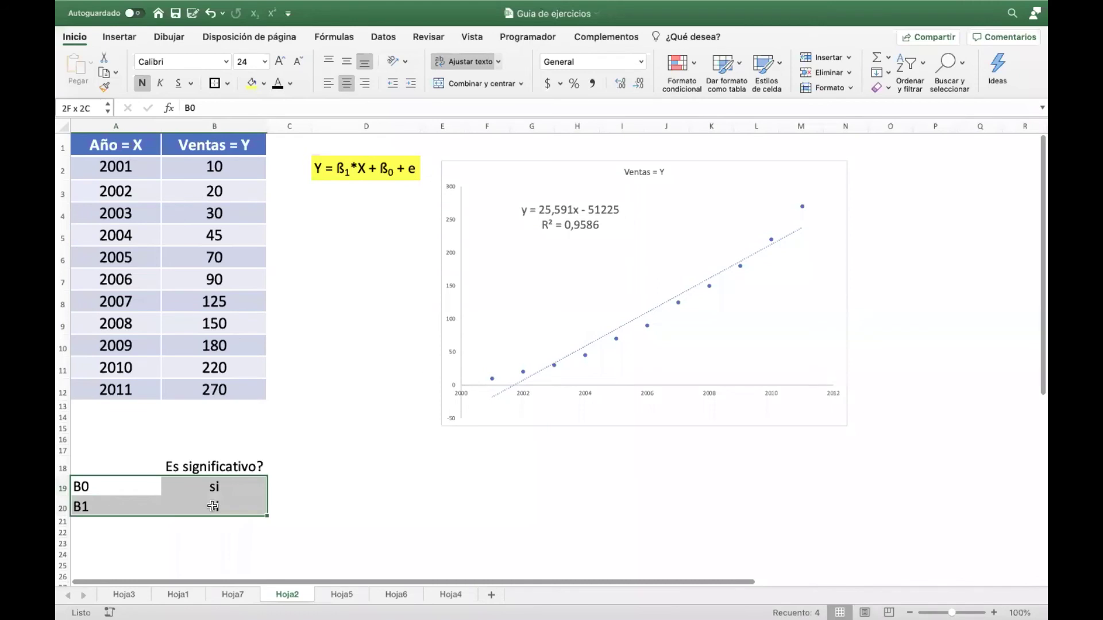
click(342, 595)
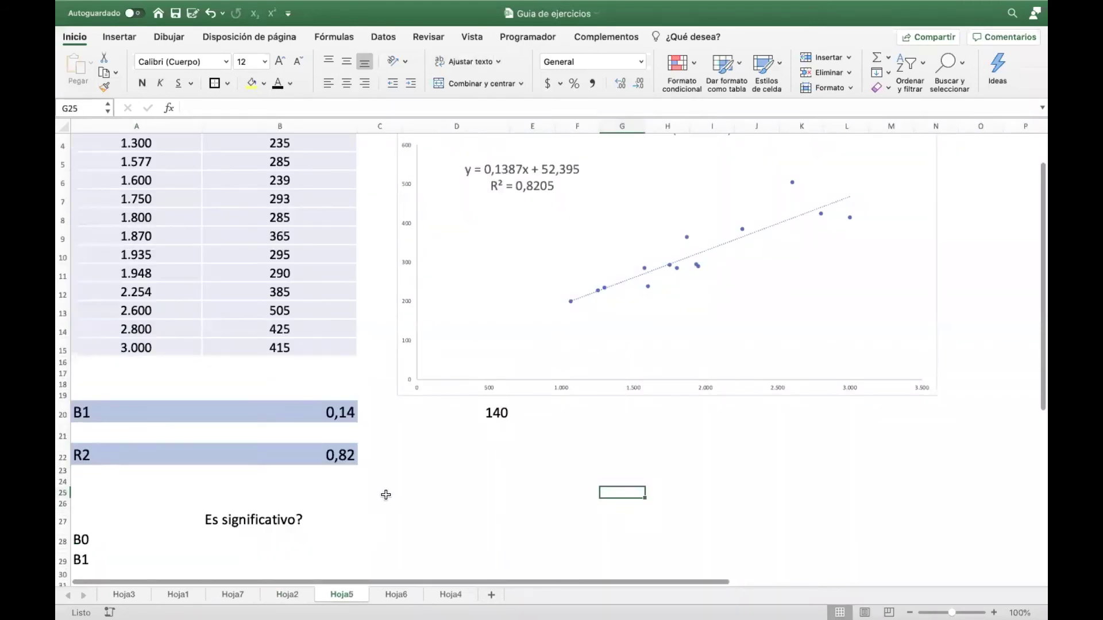
scroll(385, 497, up, 1)
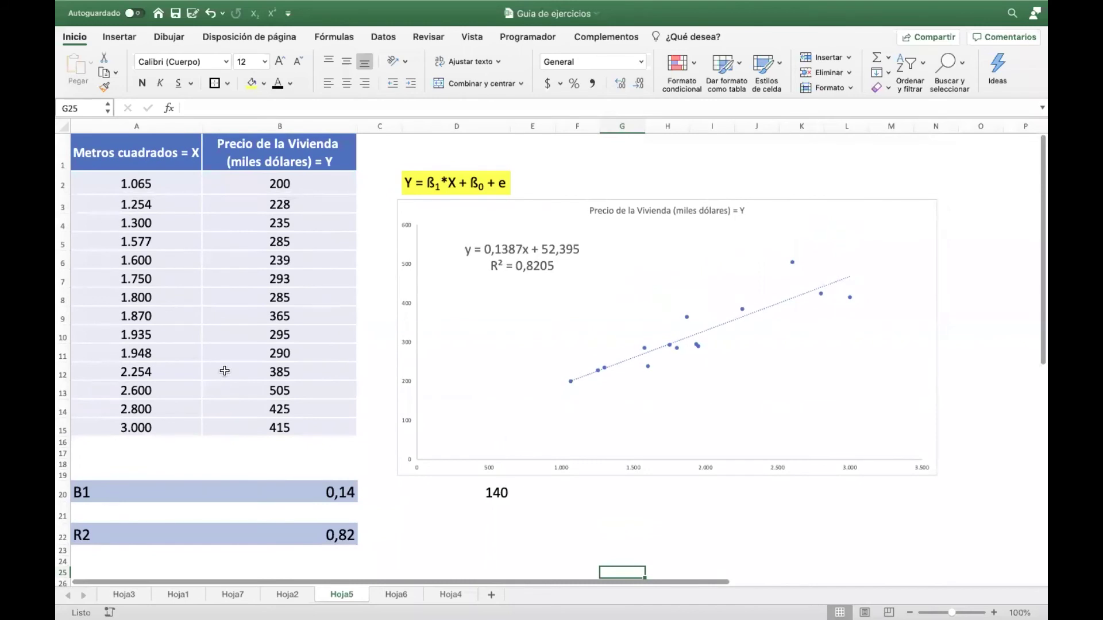
click(396, 595)
scroll(373, 527, up, 5)
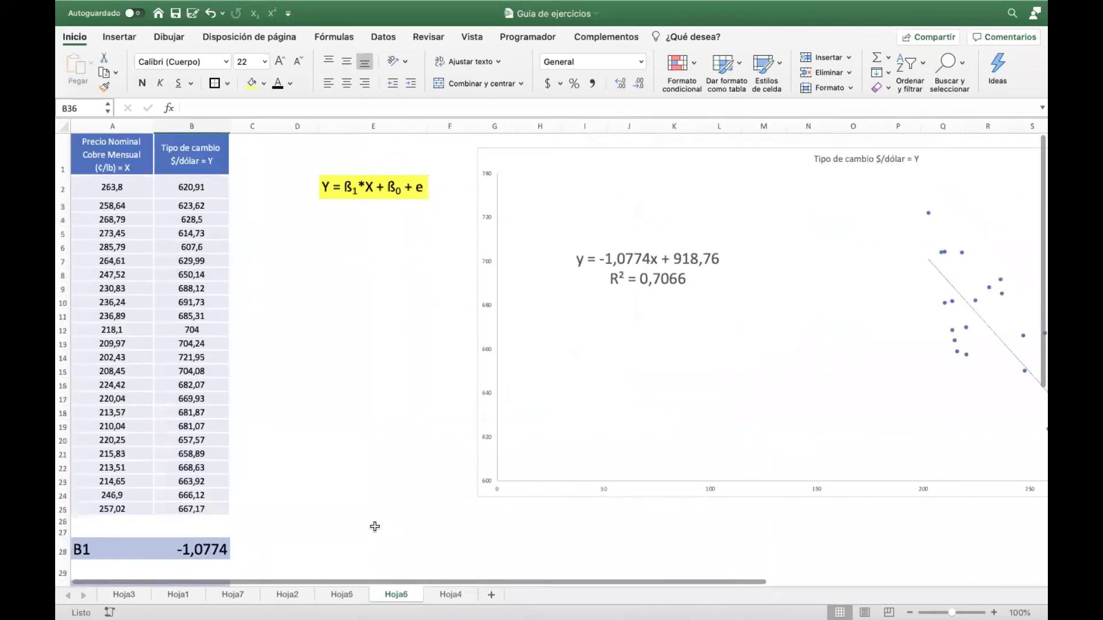
On Hoja5, fill in the Es significativo? column with no for B0 and si for B1.
click(345, 595)
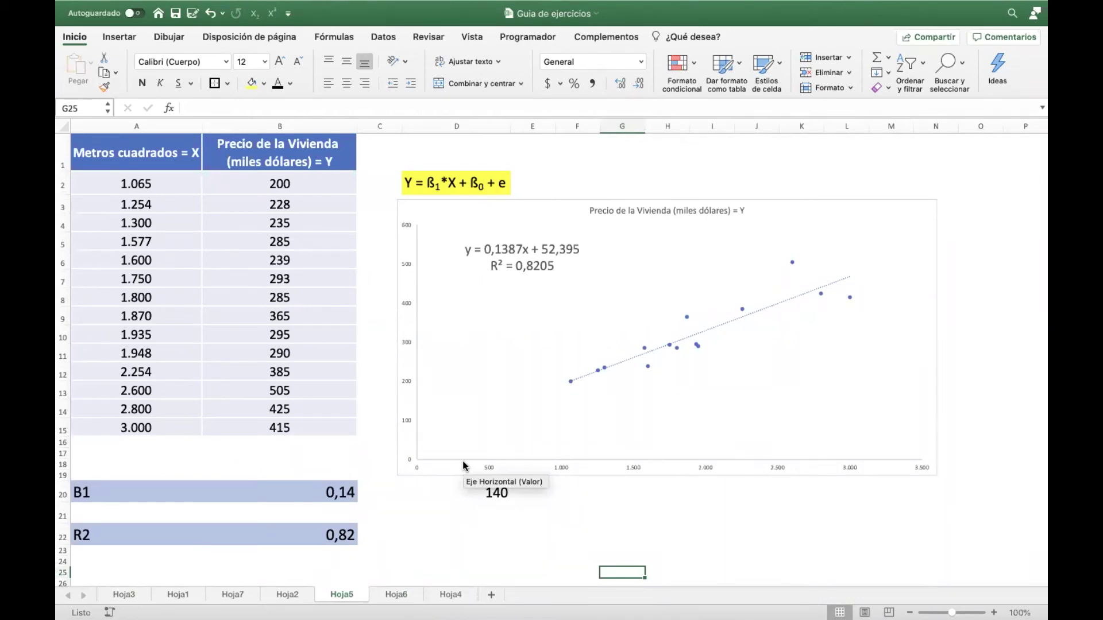
scroll(357, 408, down, 5)
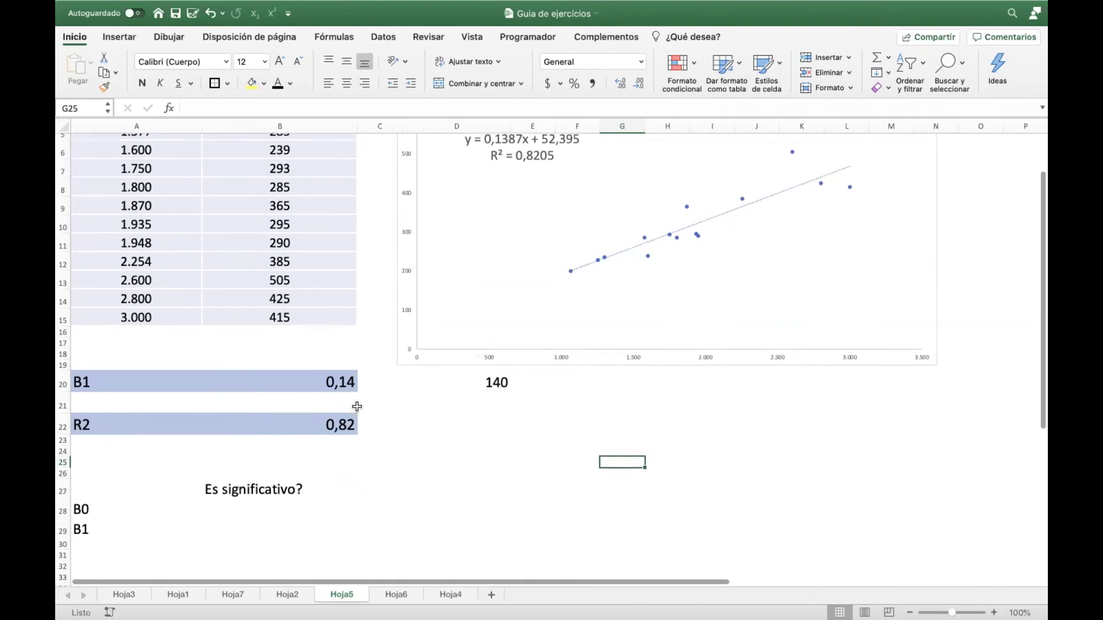
scroll(356, 406, down, 3)
click(244, 447)
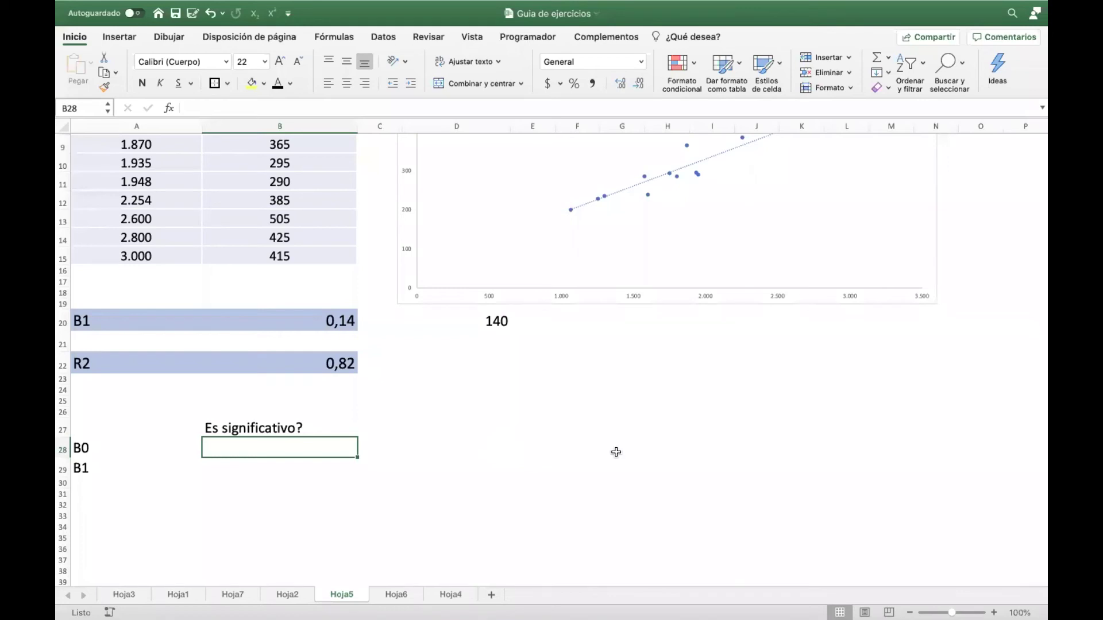
text(no)
key(Return)
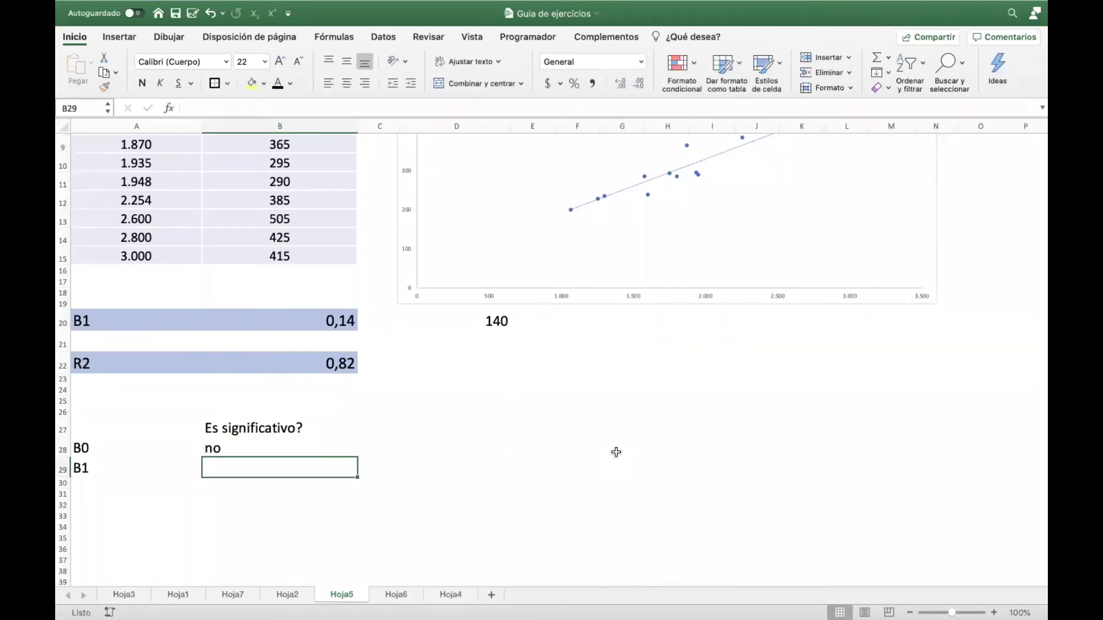
text(si)
key(Return)
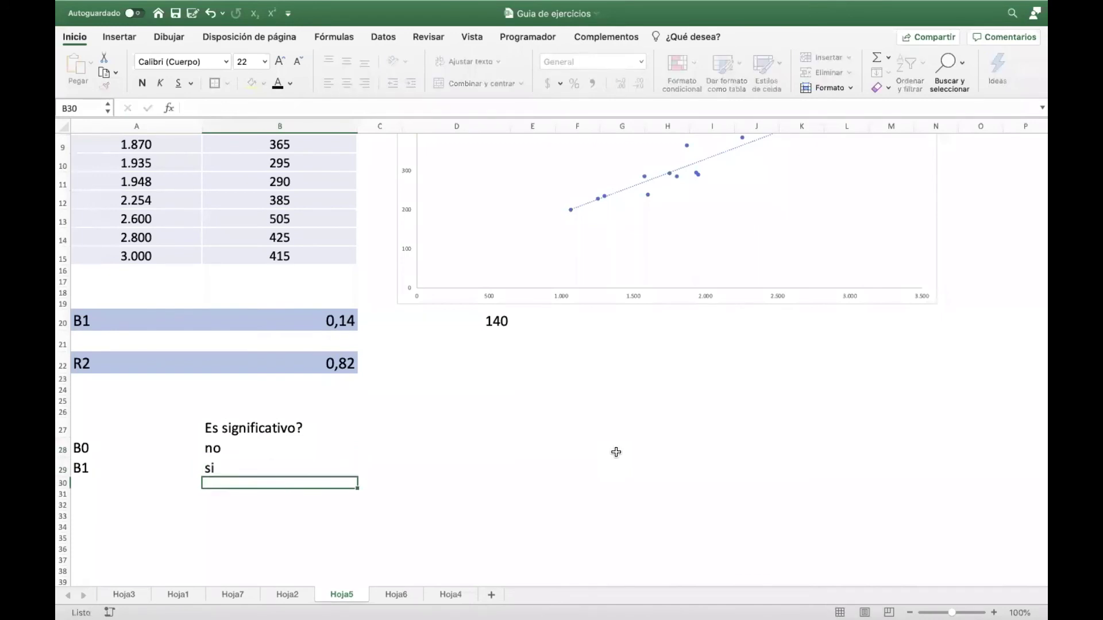
Examine the B0 and B1 significance answers on Hoja5 against the Metros cuadrados and house price data.
click(65, 448)
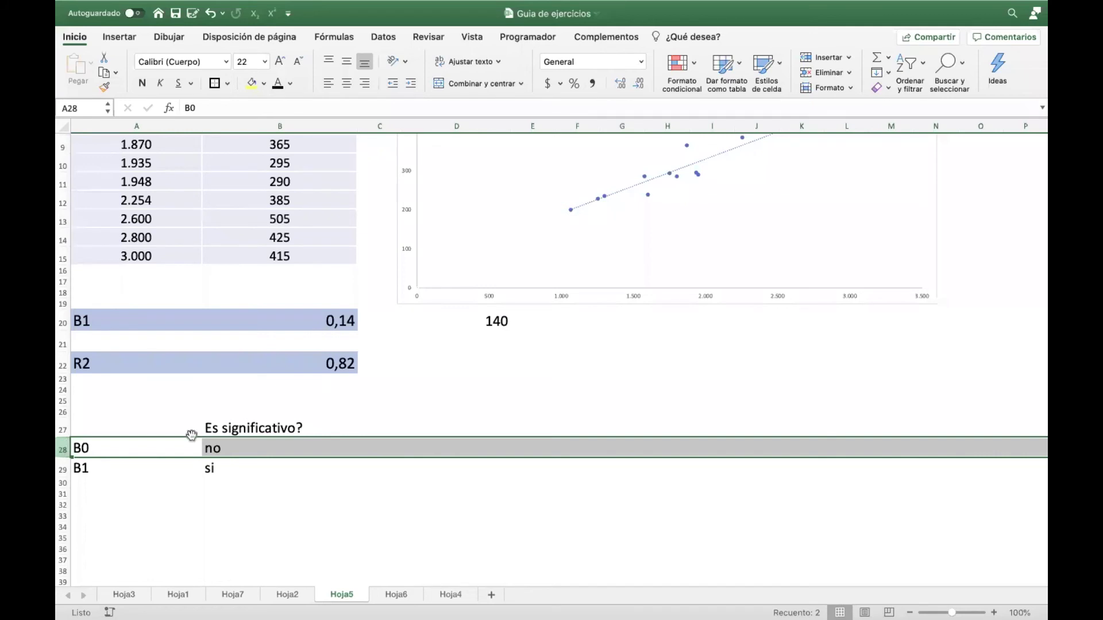
scroll(655, 344, up, 5)
scroll(551, 325, down, 5)
drag(101, 343, 341, 354)
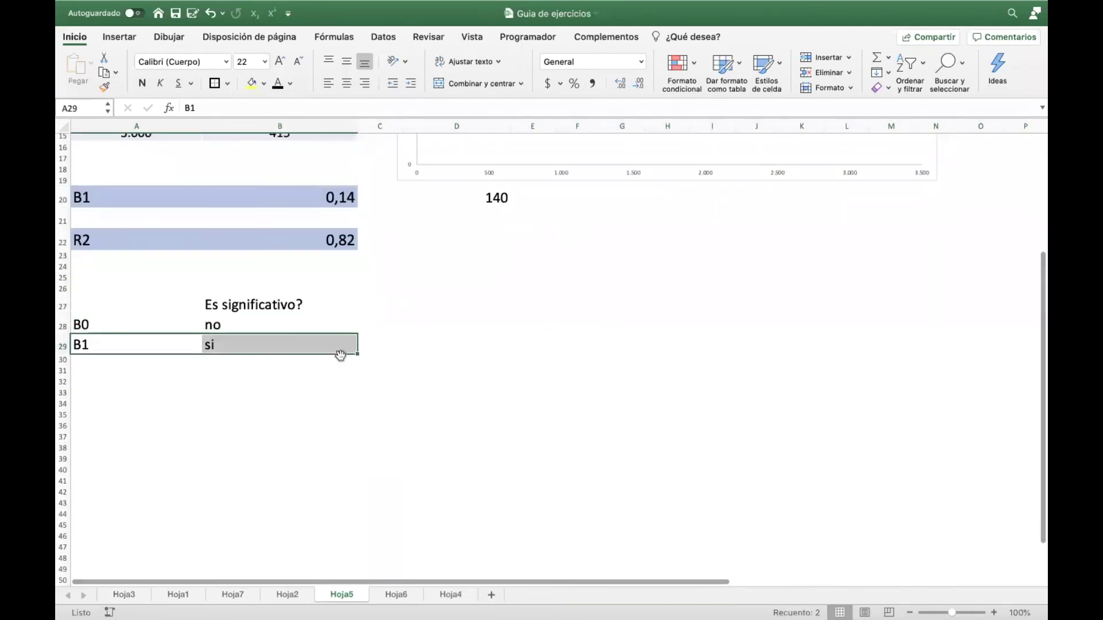
scroll(345, 356, up, 5)
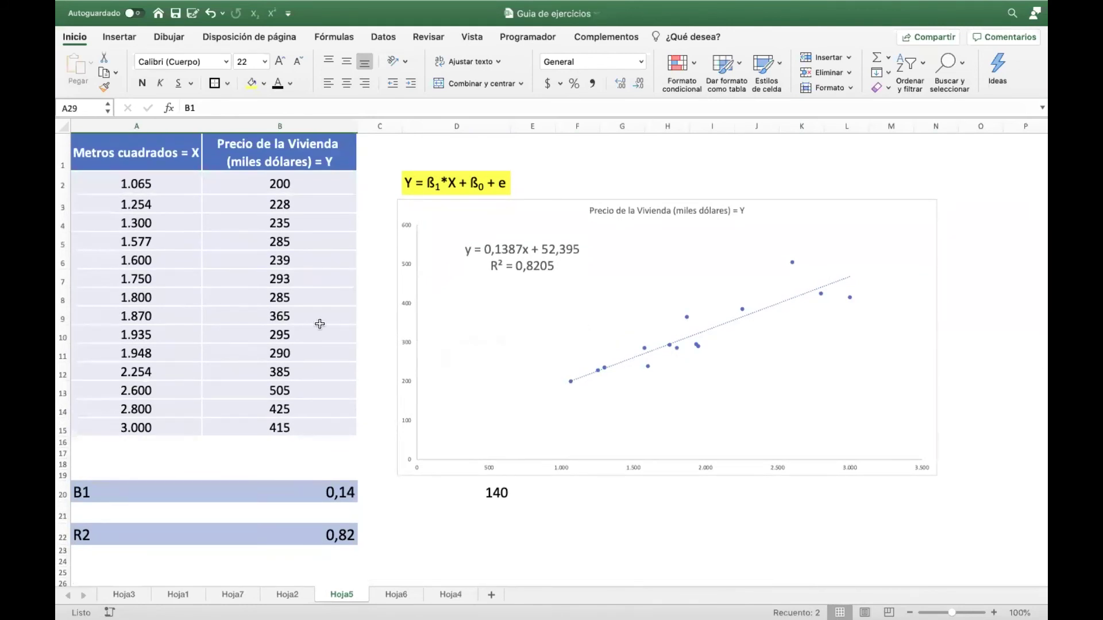
scroll(322, 322, down, 4)
click(65, 377)
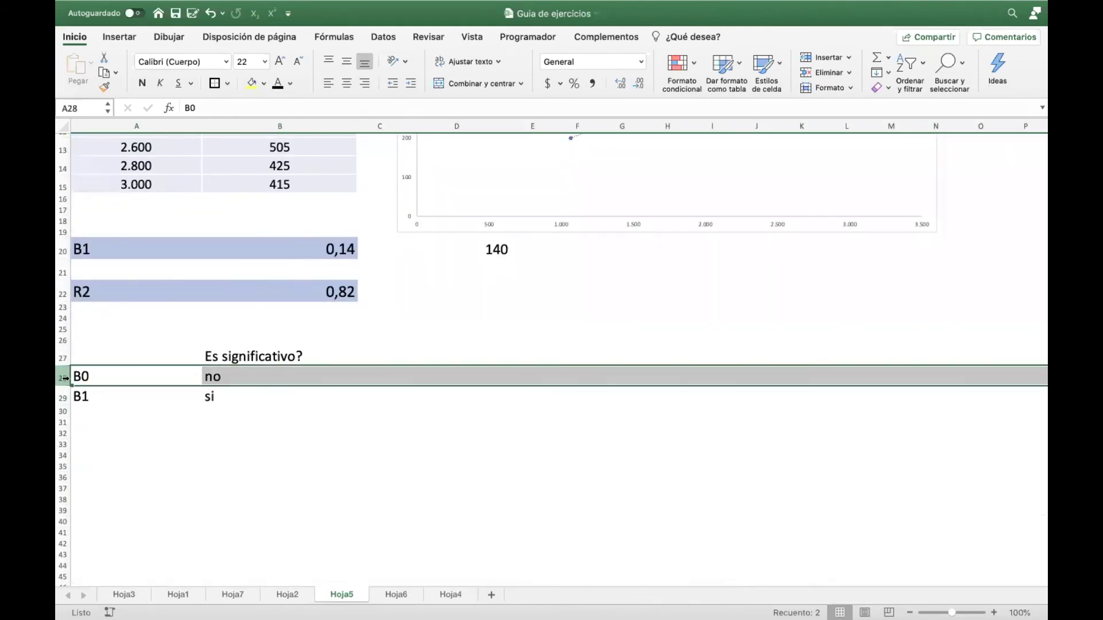
click(79, 397)
shift+click(232, 400)
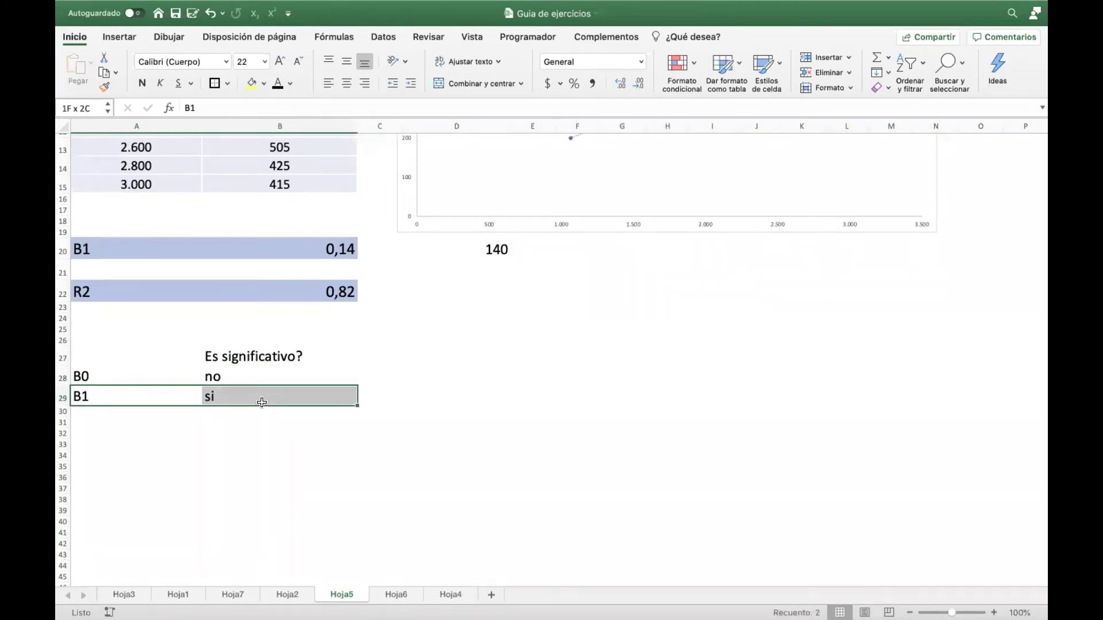
scroll(259, 345, up, 4)
drag(148, 148, 138, 430)
scroll(293, 302, down, 1)
scroll(291, 300, down, 3)
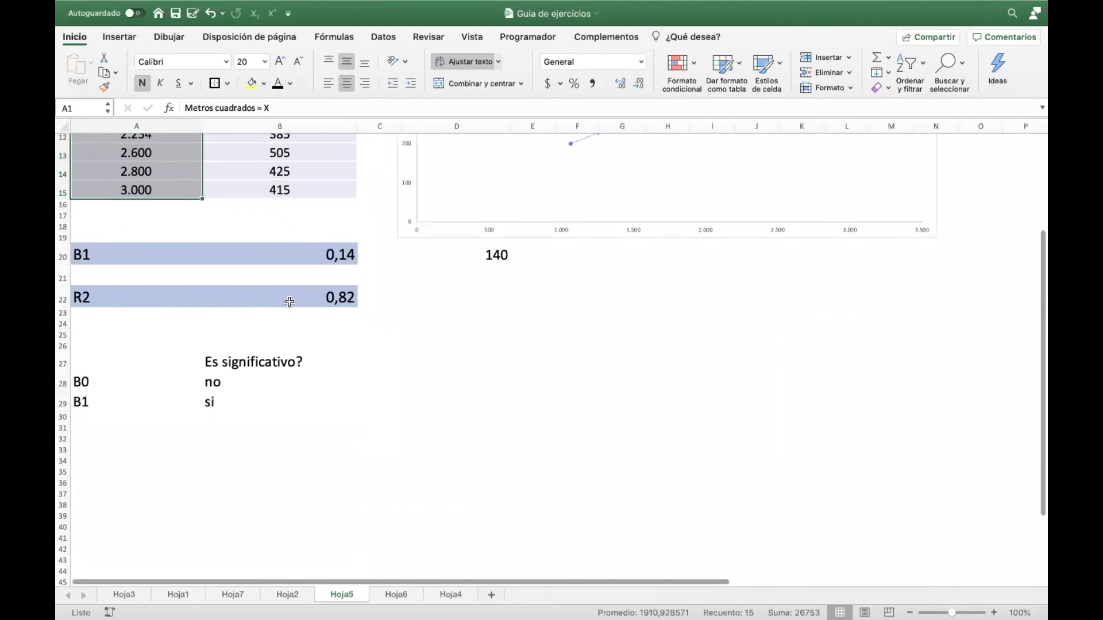
click(217, 402)
scroll(218, 394, up, 4)
scroll(218, 394, down, 1)
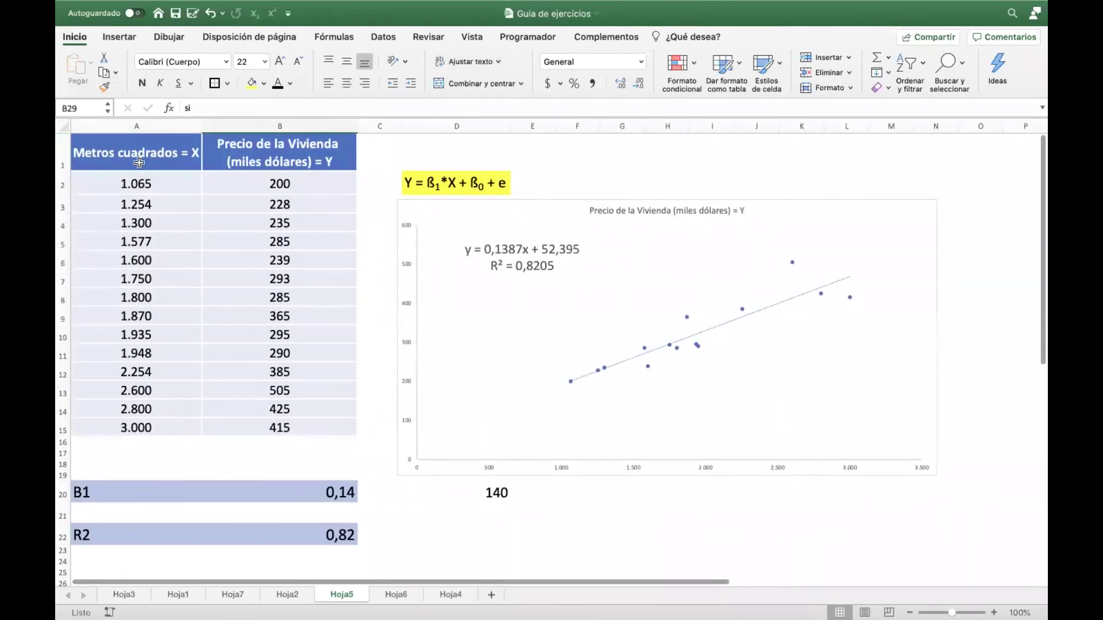
Start a Regression analysis of the housing data and set the Y input range to $B$2:$B$15.
key(ctrl+Home)
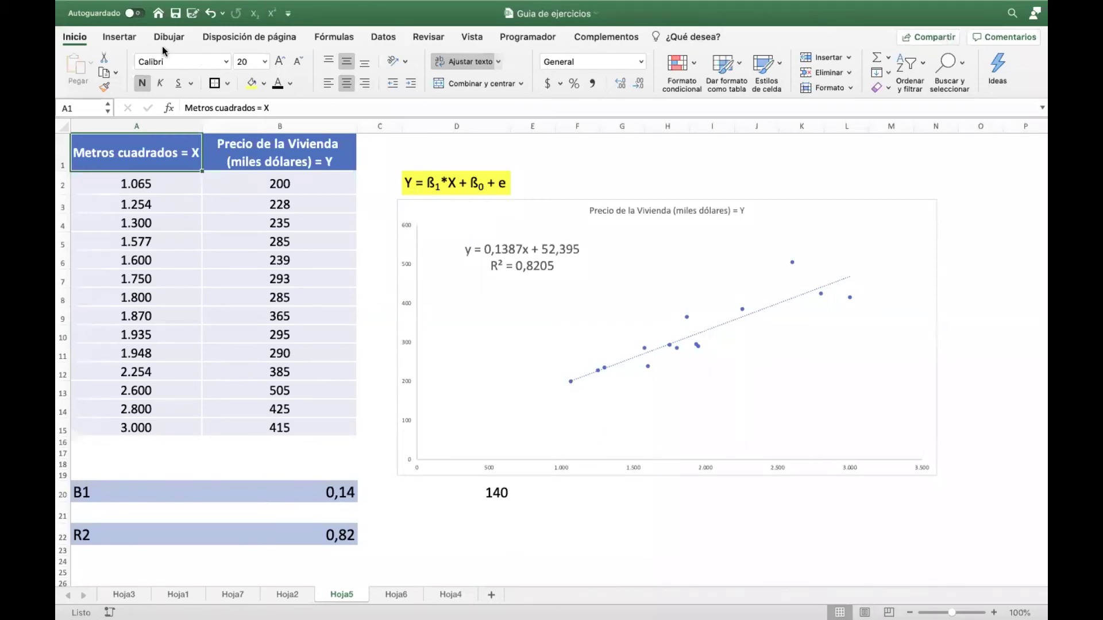
click(129, 43)
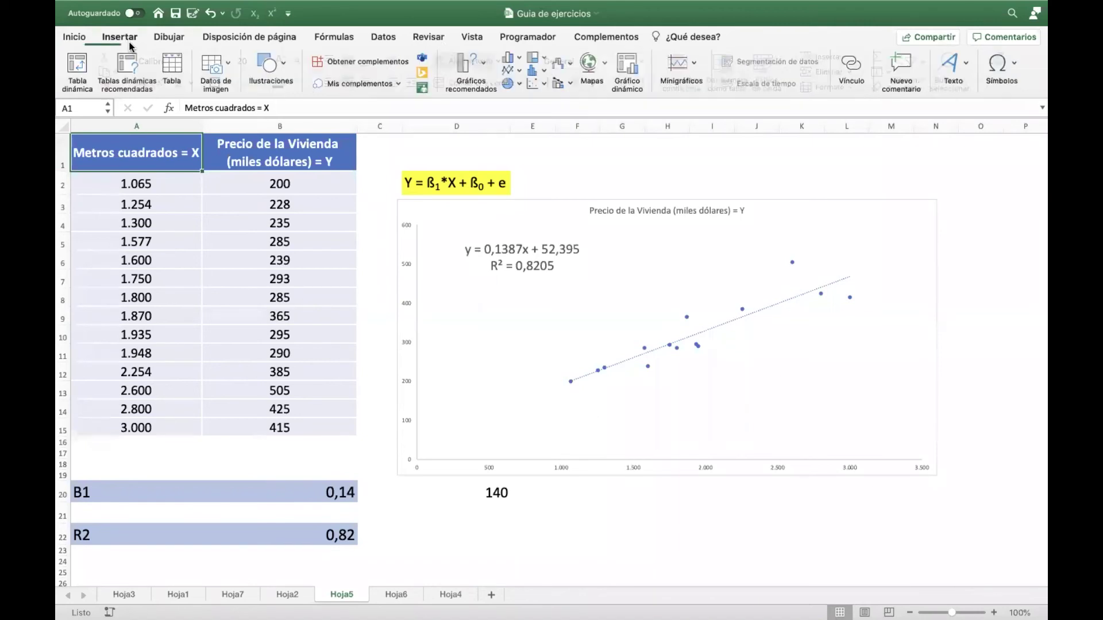
click(383, 36)
click(954, 72)
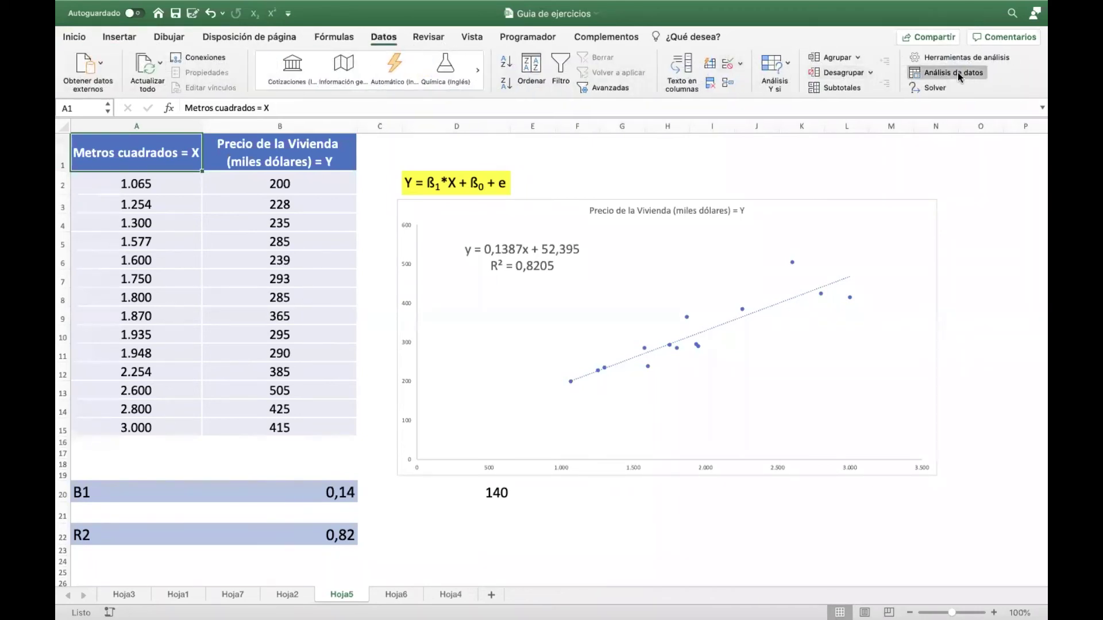
click(689, 150)
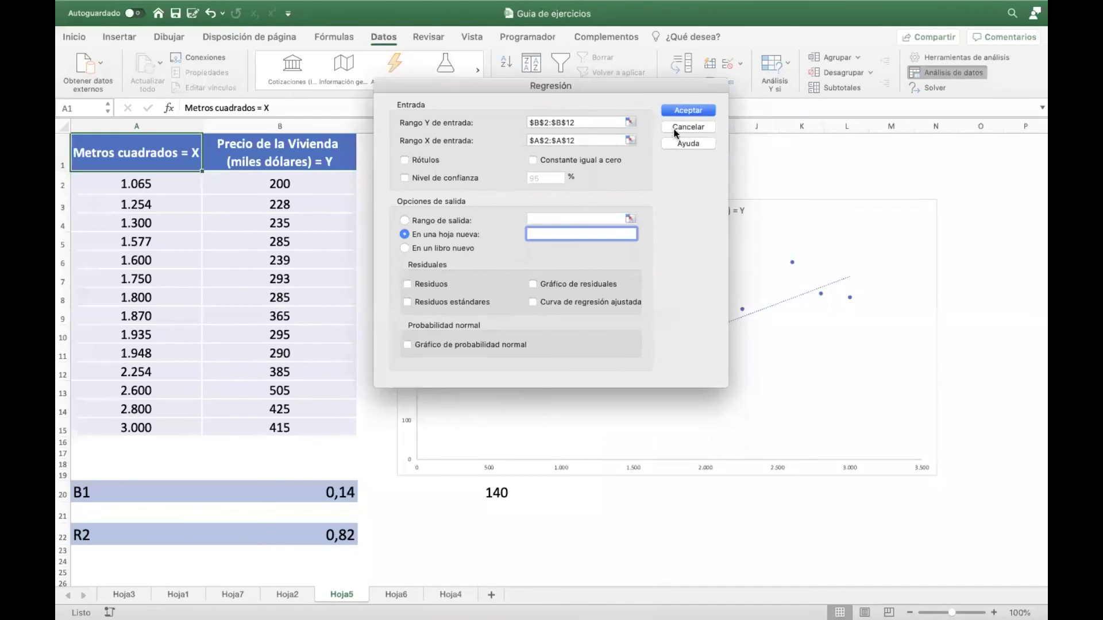
click(631, 123)
drag(278, 184, 256, 426)
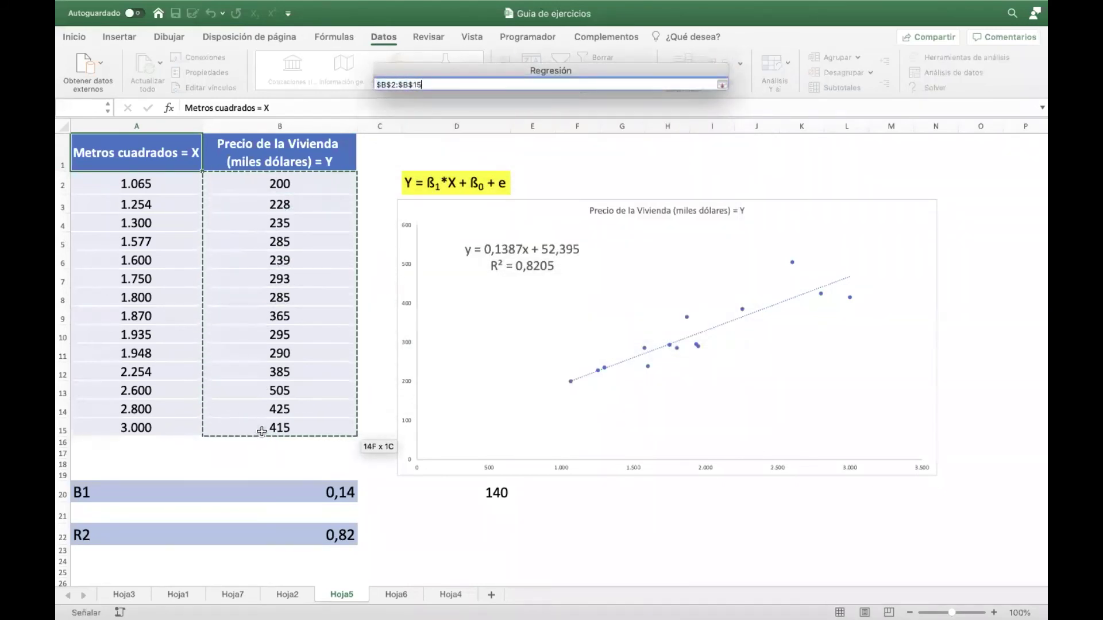
click(722, 84)
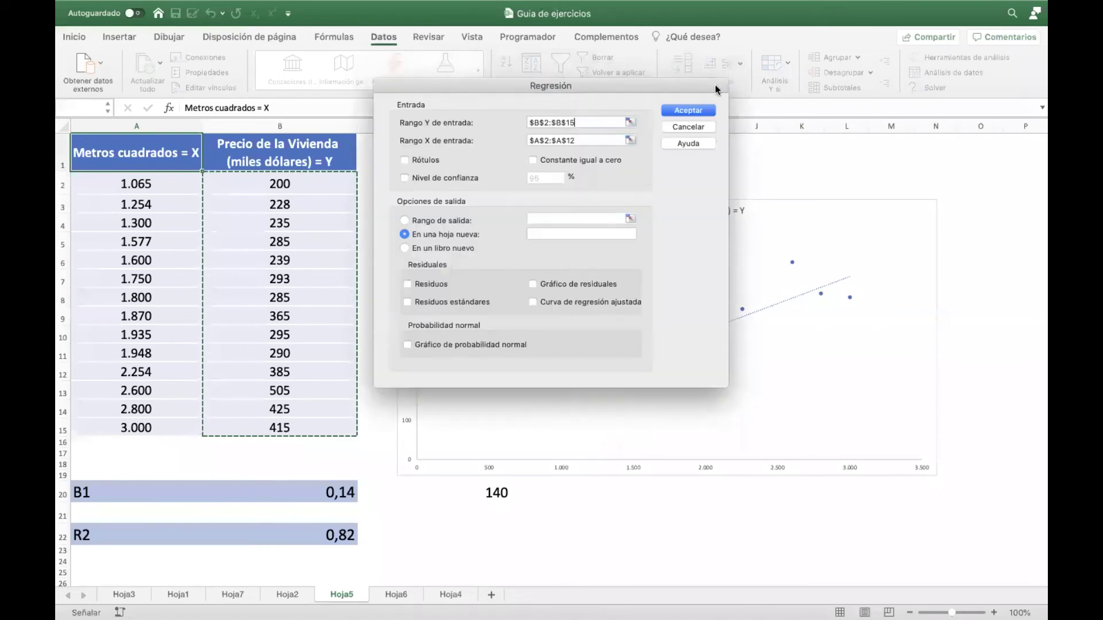
Set the regression's X input range to $A$2:$A$15 and generate the output on a new sheet.
click(630, 141)
drag(136, 184, 136, 430)
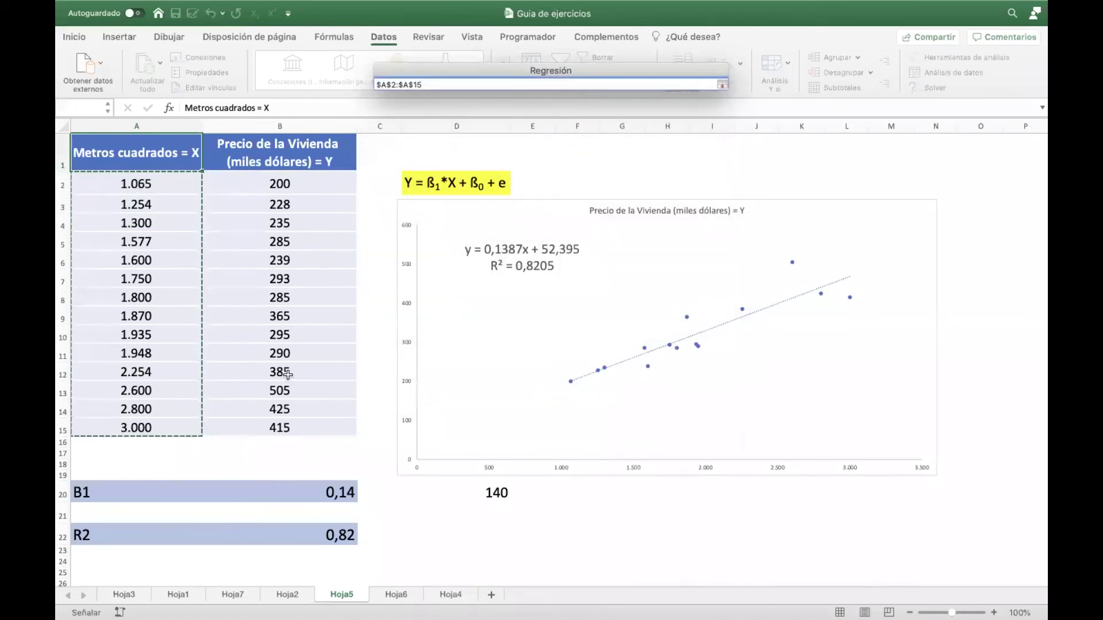
click(722, 84)
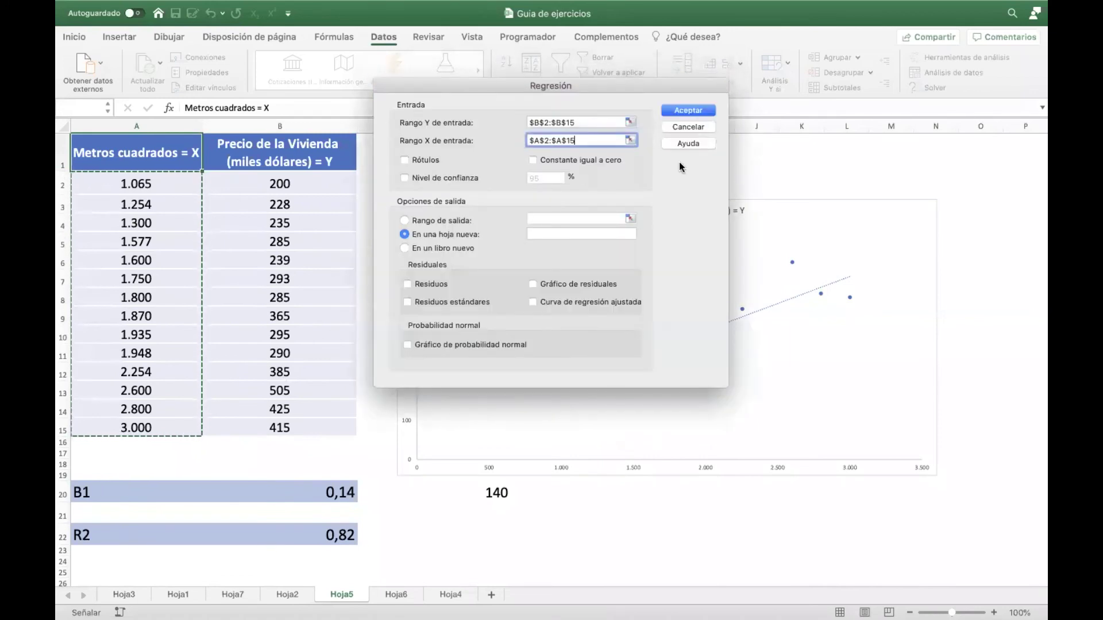
click(686, 109)
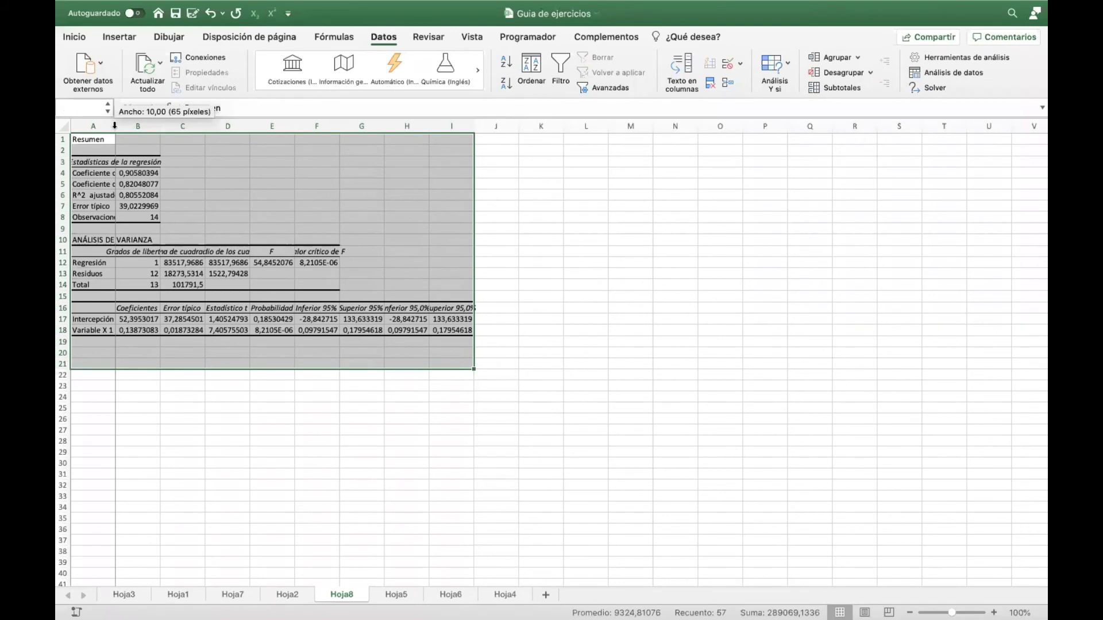
Autofit columns A, B, D, E, F and G of the new regression output and clear the range selection.
double_click(114, 126)
double_click(241, 124)
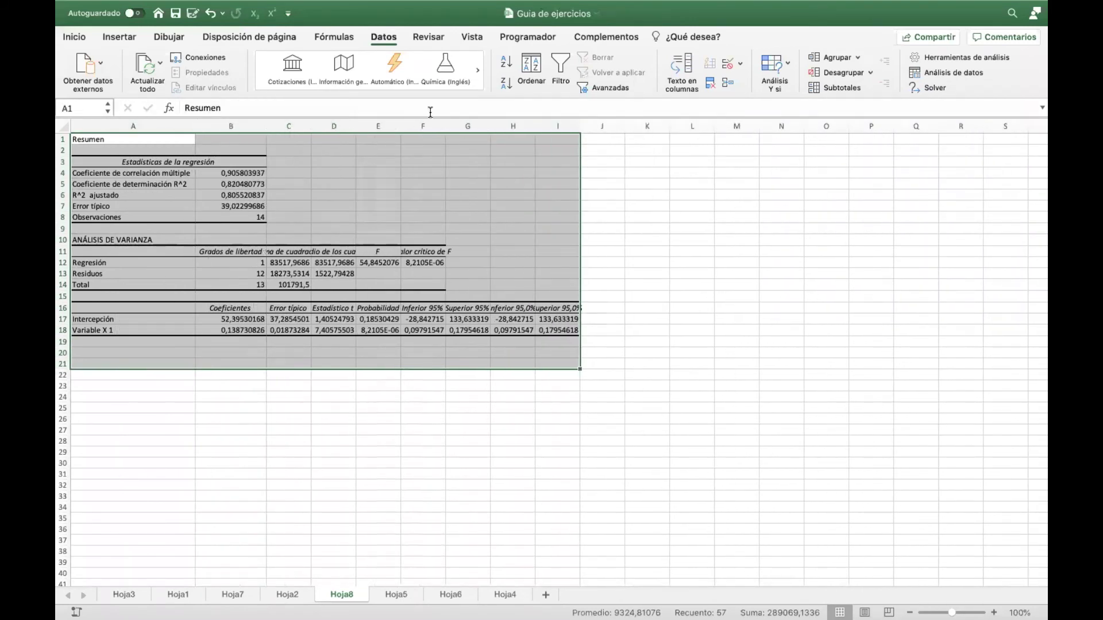
double_click(354, 127)
double_click(456, 126)
double_click(505, 125)
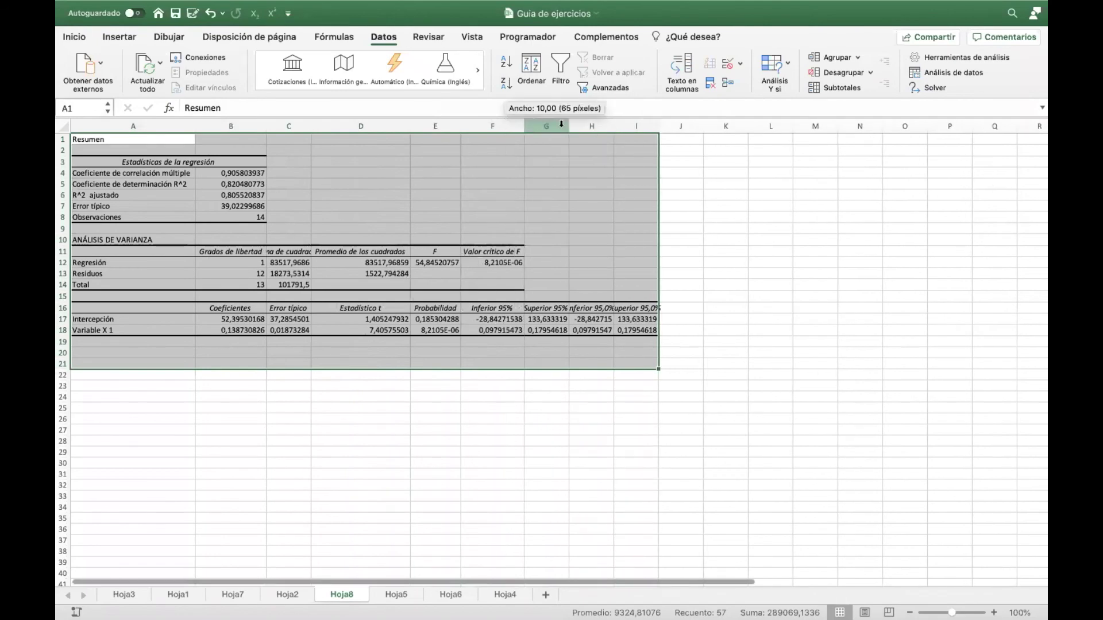
double_click(569, 126)
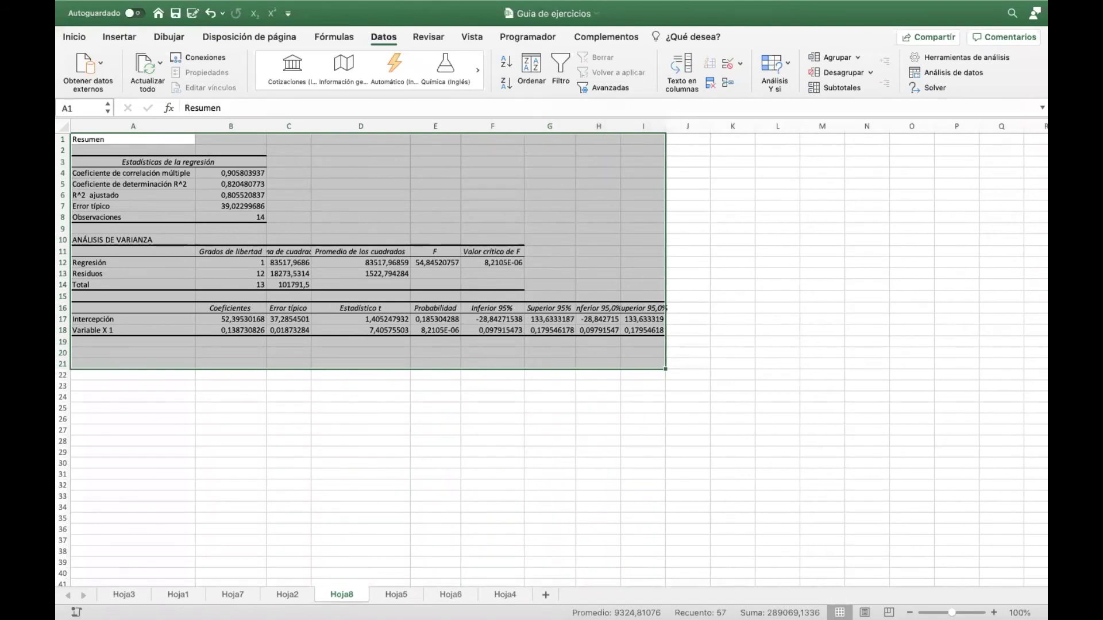
scroll(230, 297, up, 5)
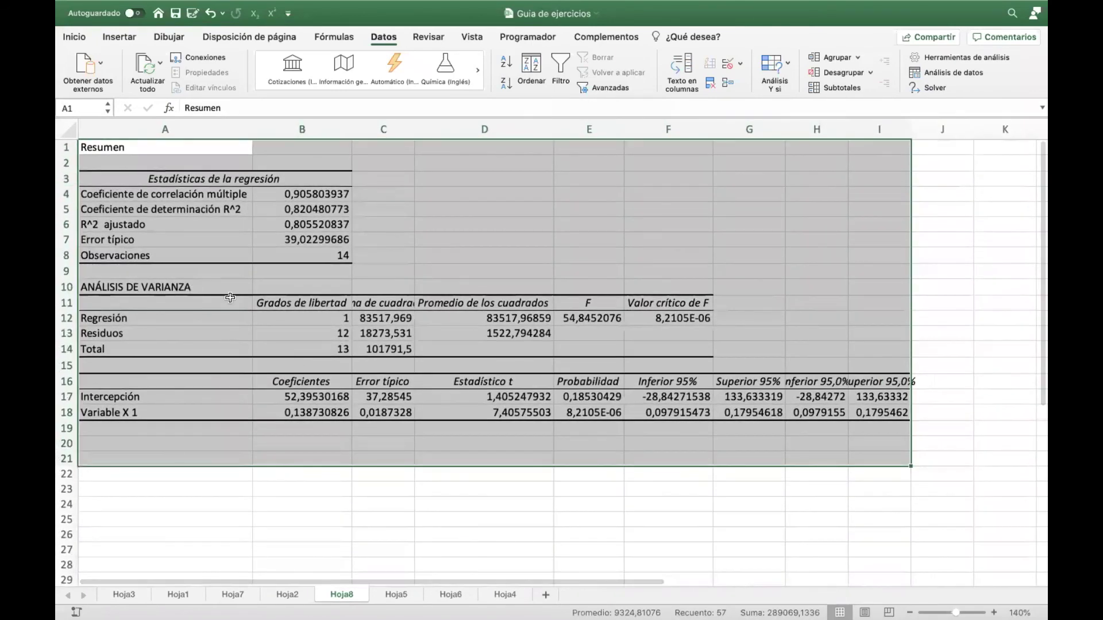
click(230, 297)
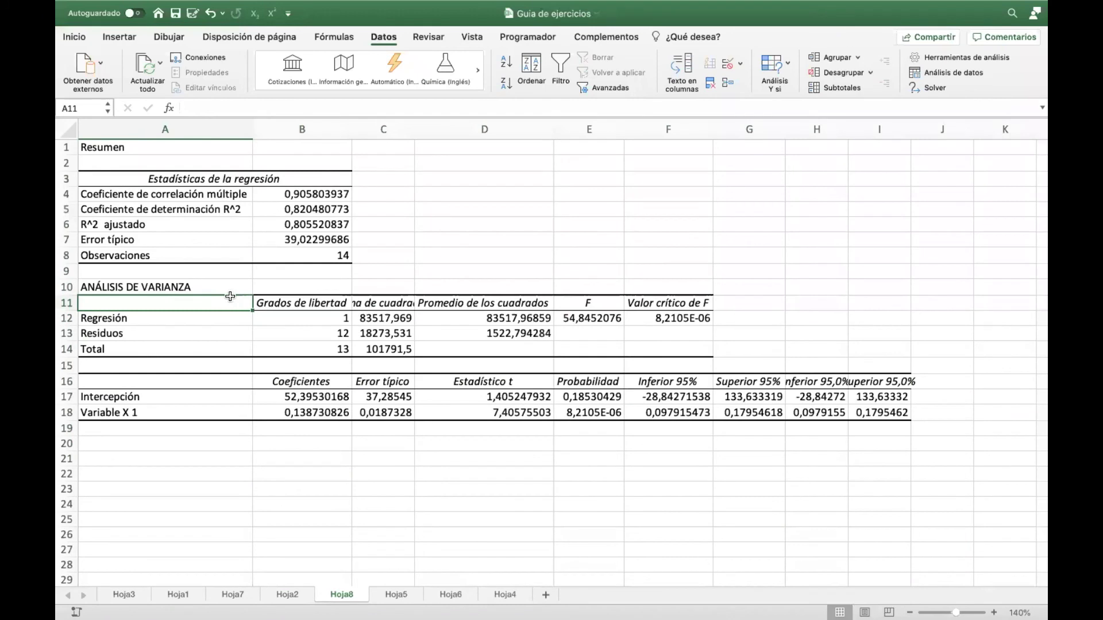
Compare the output with the Hoja5 trendline equation and format the coefficient of determination R^2 in B5 to four decimals.
click(396, 595)
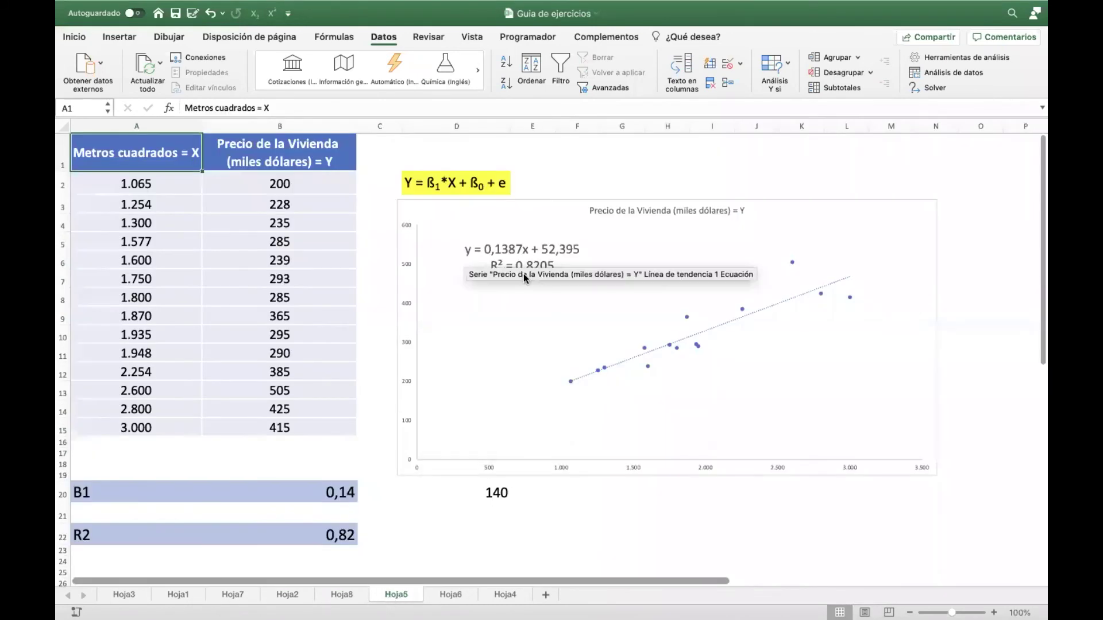
click(343, 595)
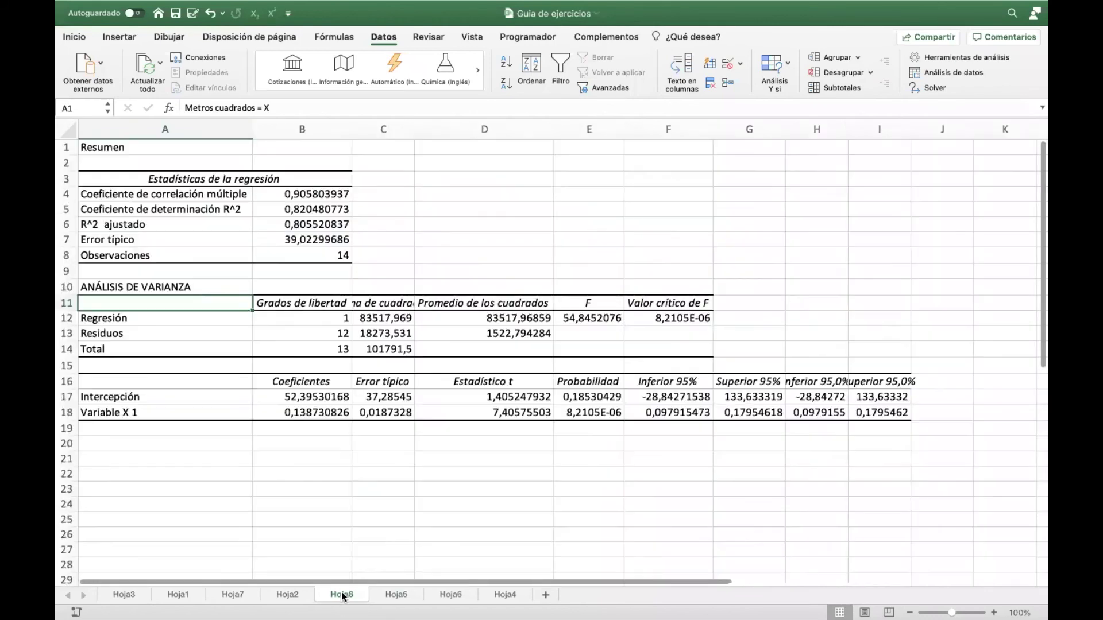
click(322, 226)
click(311, 216)
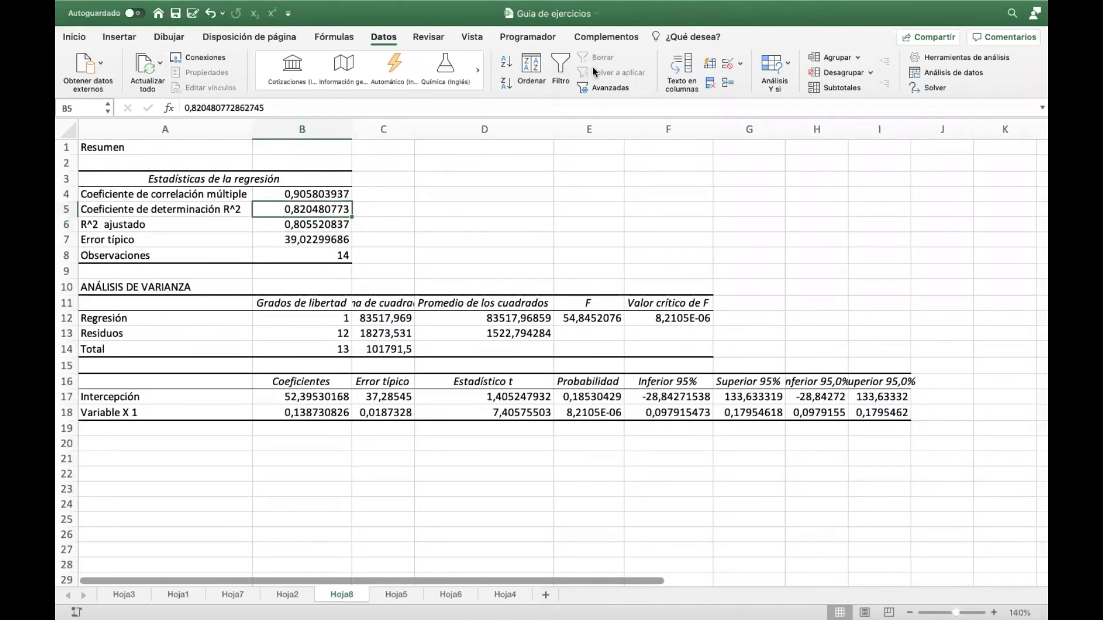
click(74, 37)
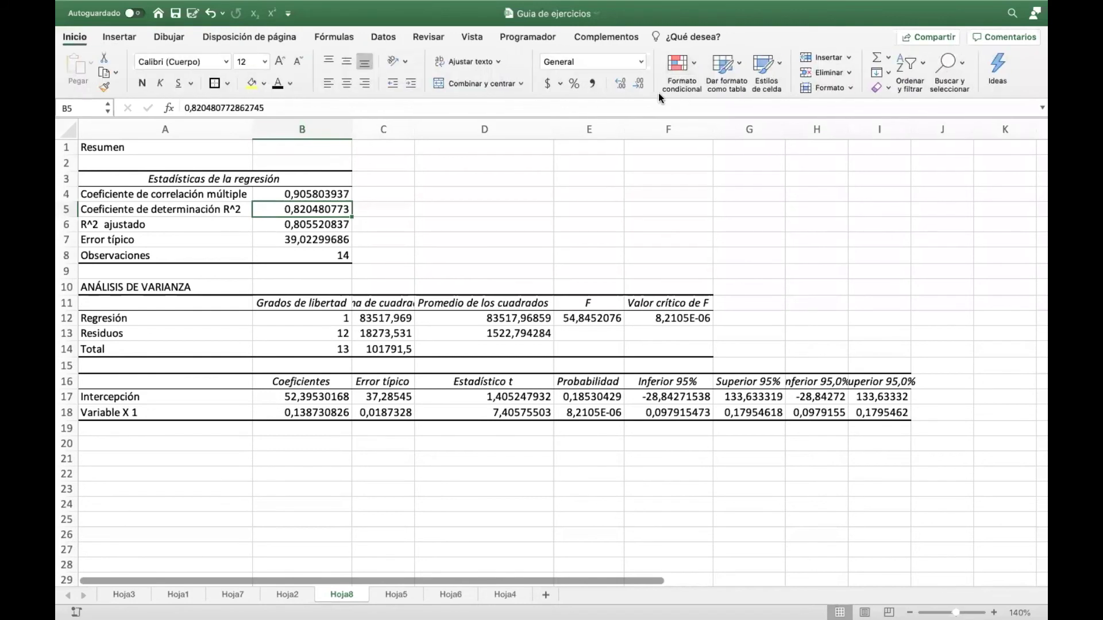
click(638, 85)
click(638, 85)
click(638, 85)
click(637, 85)
click(638, 85)
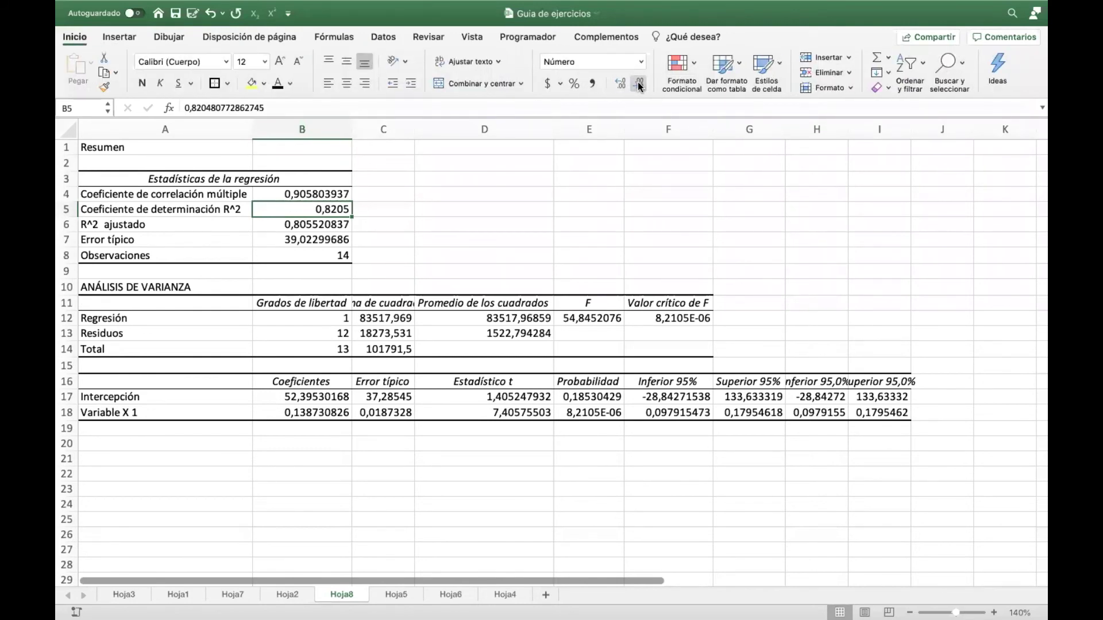
Highlight the R^2 row A5:B5 and the coefficients B17:B18 in yellow, comparing them with the Hoja5 trendline equation.
drag(164, 210, 304, 210)
click(252, 83)
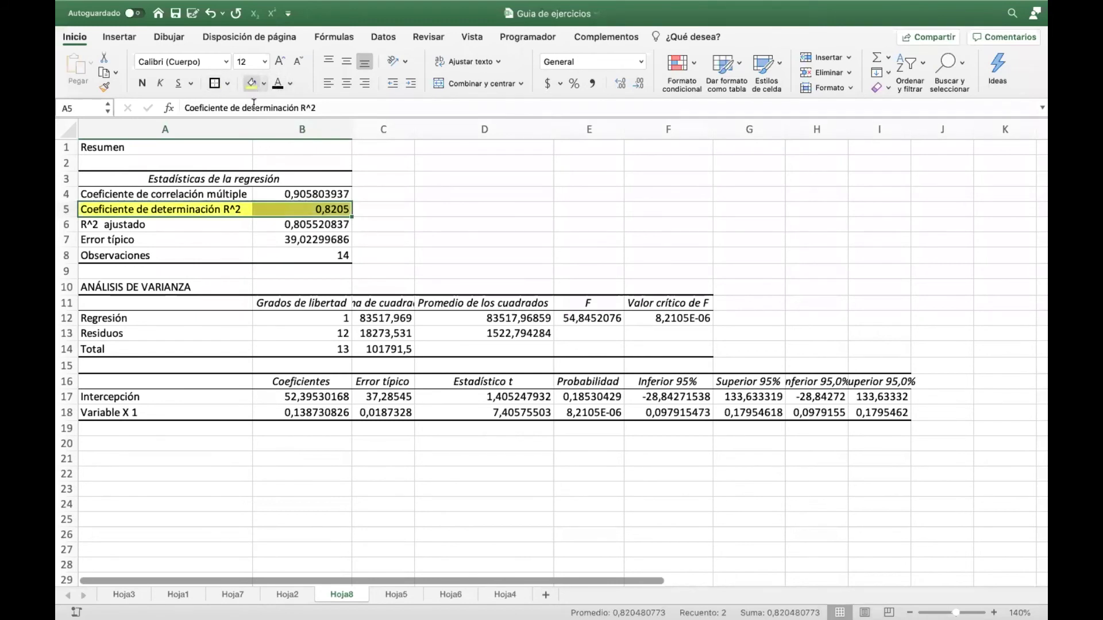
click(310, 402)
drag(310, 402, 309, 414)
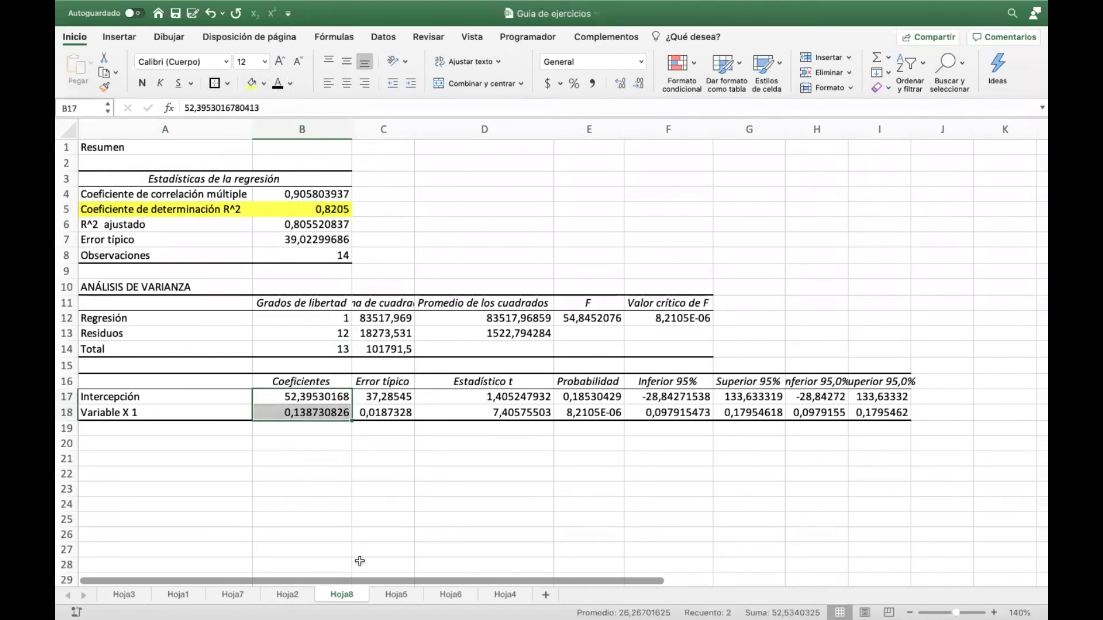
click(396, 595)
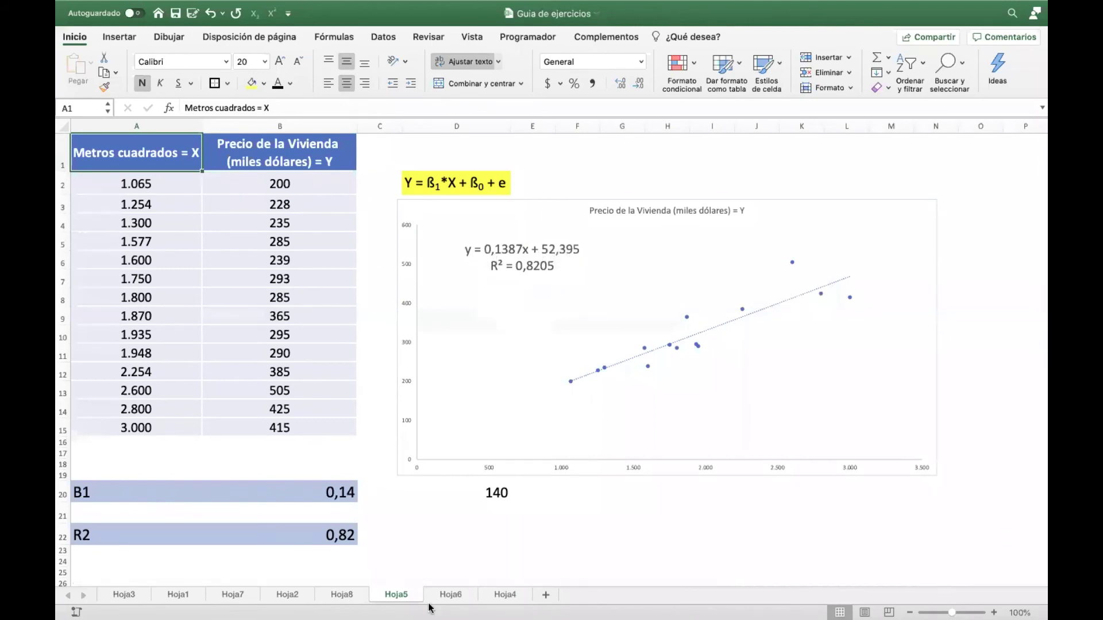
click(341, 595)
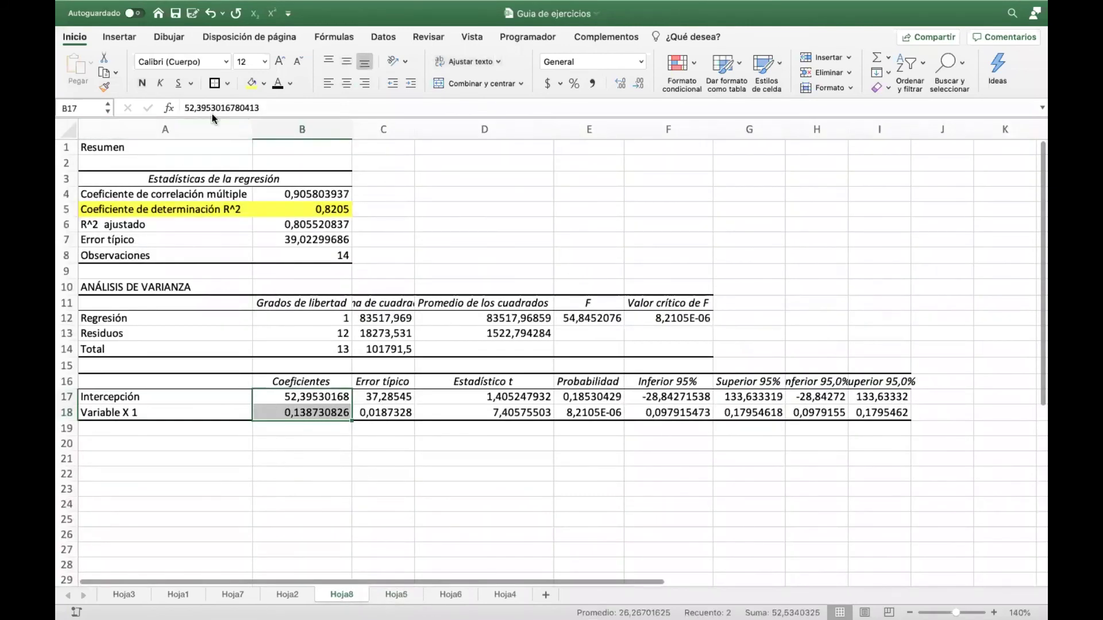
key(super+y)
click(295, 488)
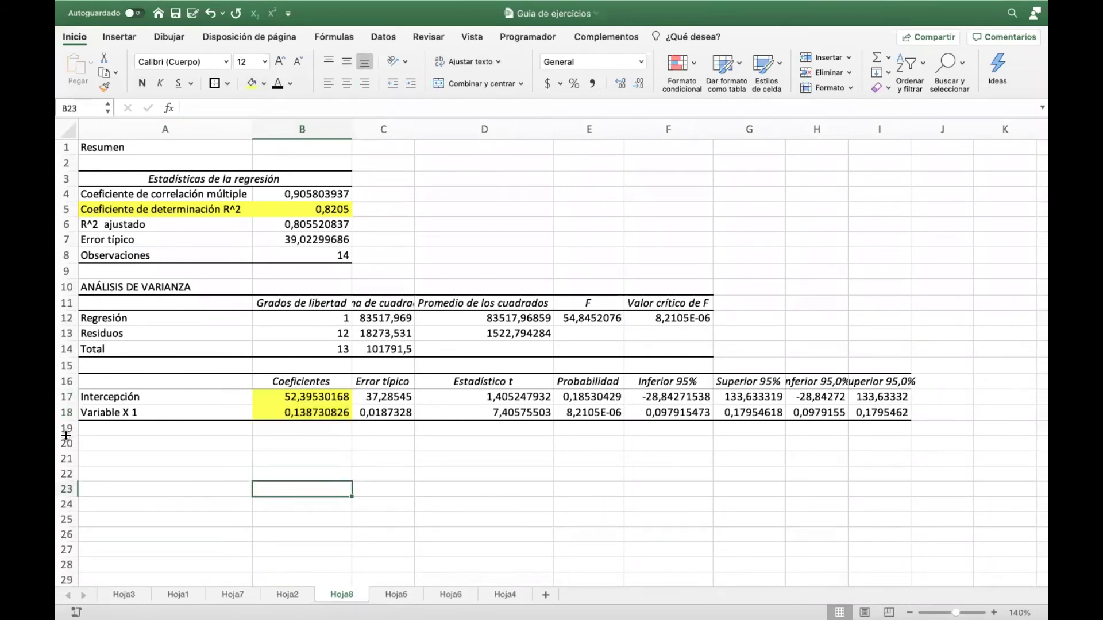
Draw a bell curve with a horizontal baseline in black ink below the coefficient table for the intercept's t statistic.
click(489, 397)
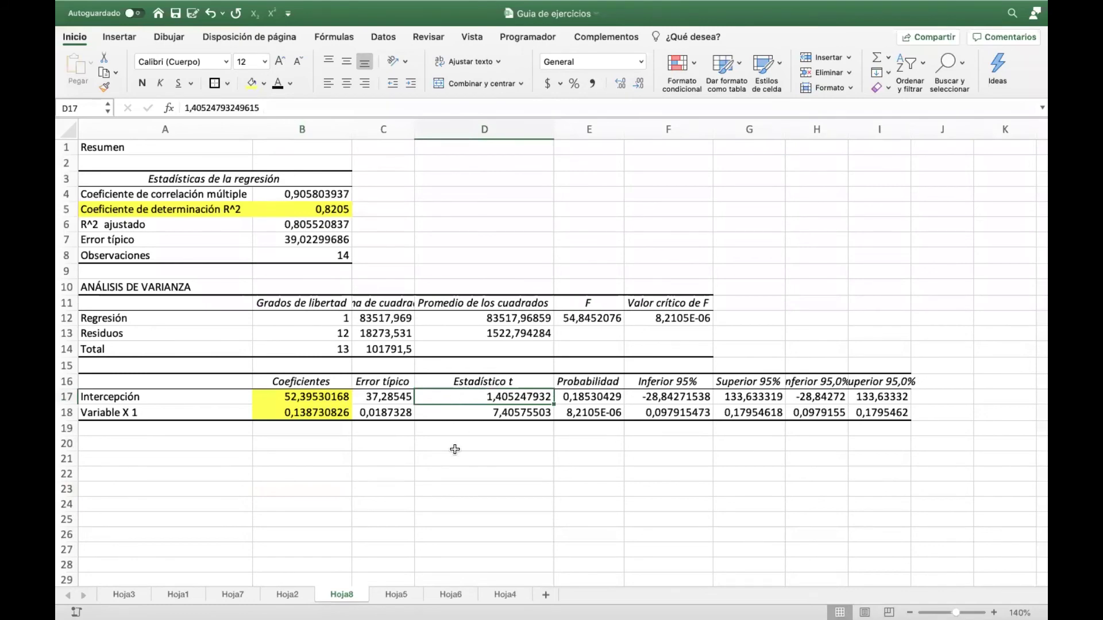
scroll(455, 450, down, 5)
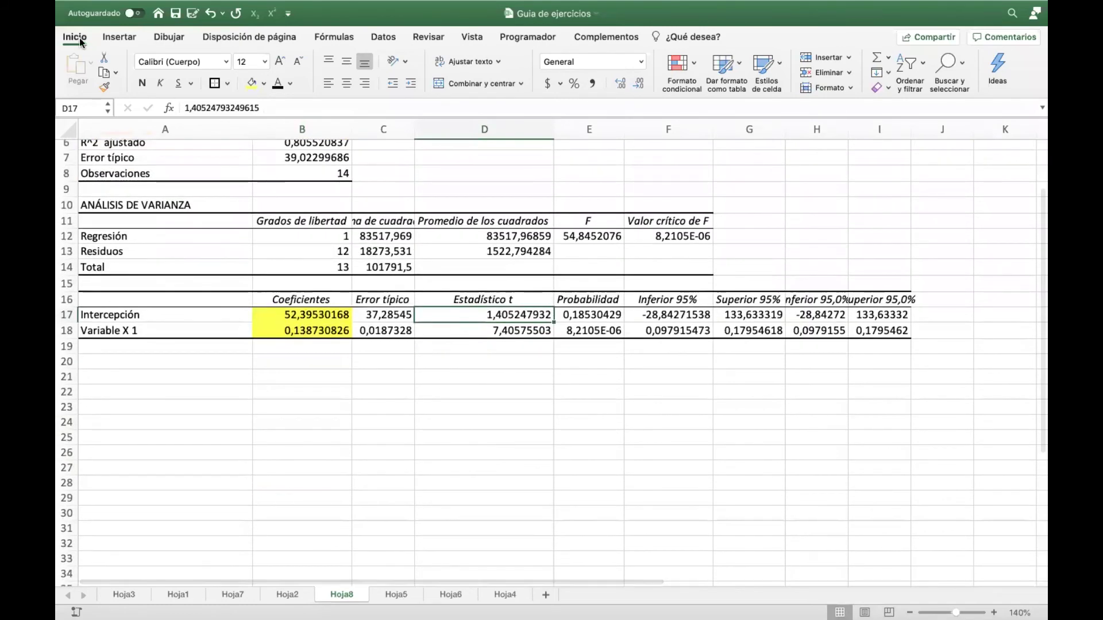
click(125, 36)
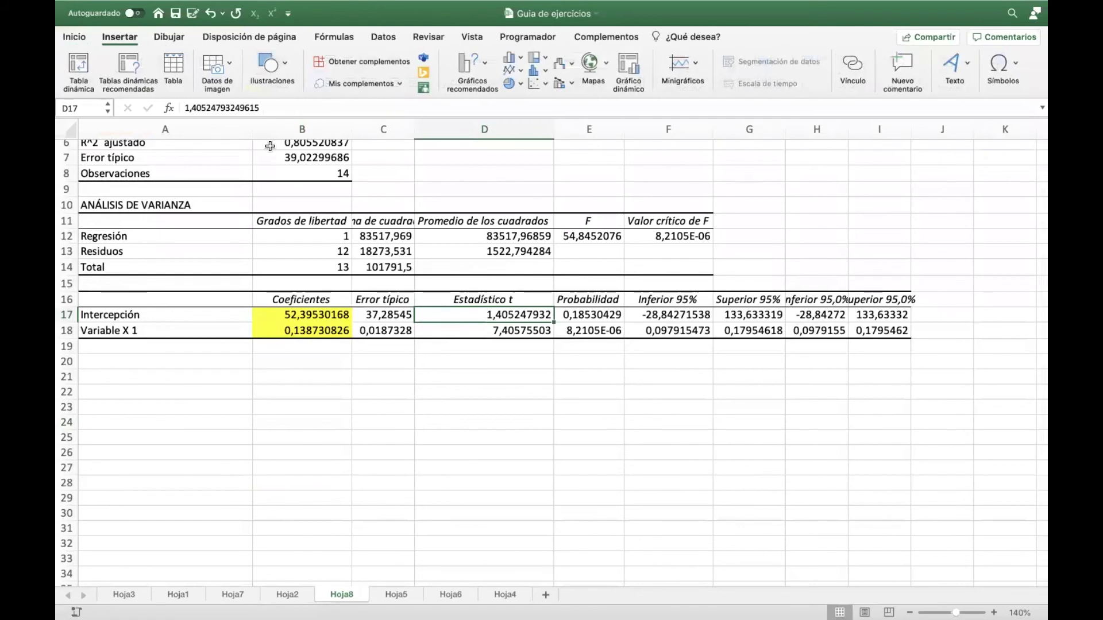
click(162, 36)
click(203, 69)
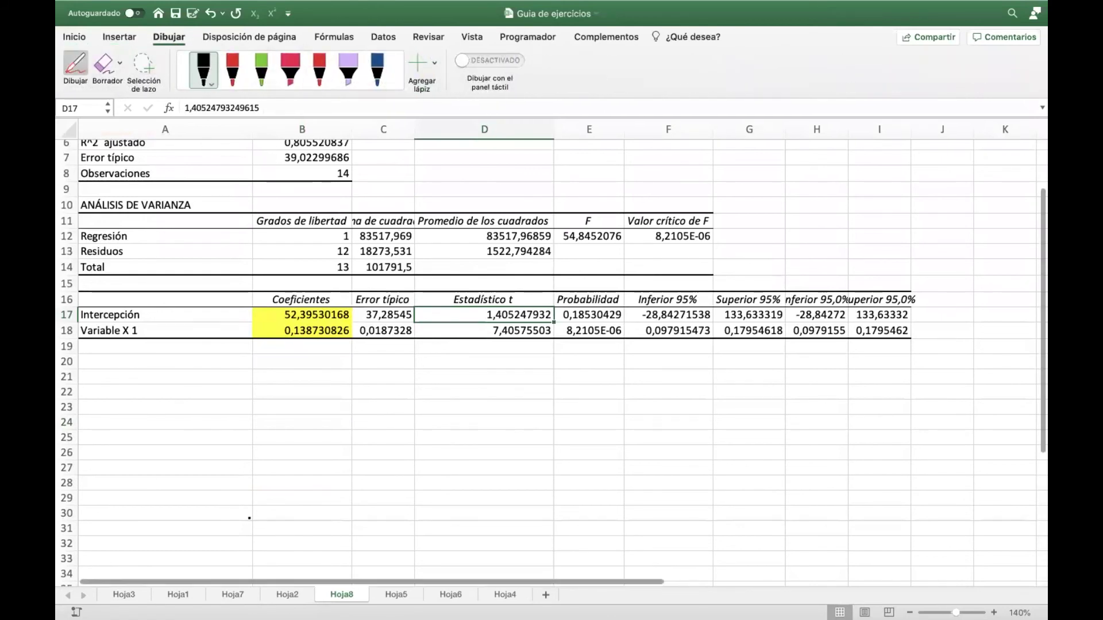
mouse_move(208, 492)
mouse_down()
mouse_move(275, 484)
mouse_move(315, 412)
mouse_move(376, 482)
mouse_move(457, 486)
mouse_up()
drag(172, 507, 524, 508)
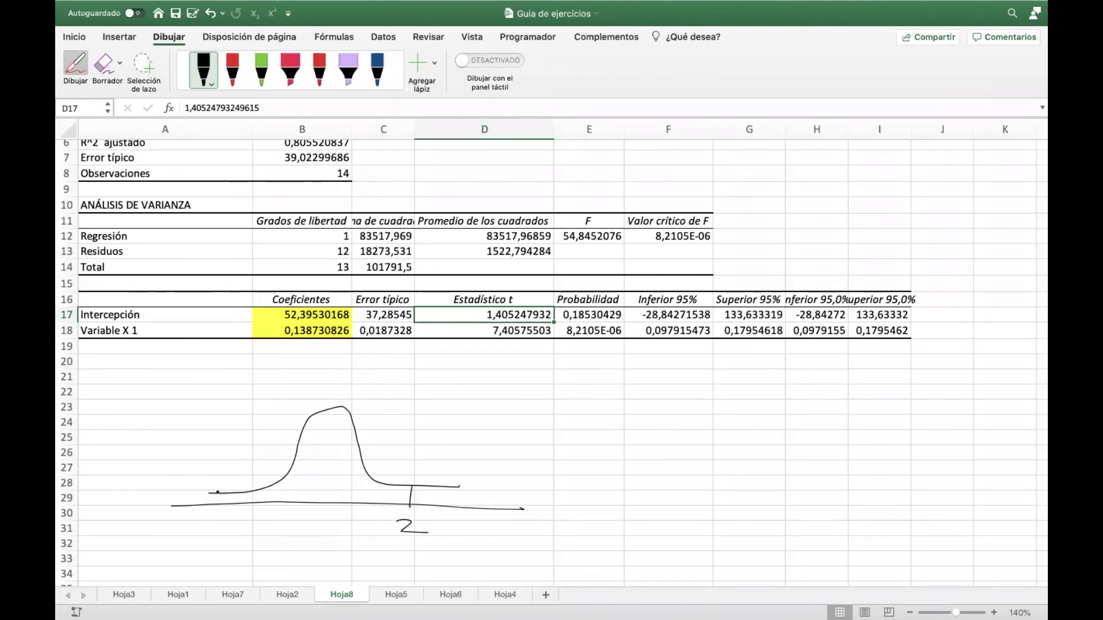
Mark the limits -2 and 2 on the baseline and write "zona acept" inside the bell curve.
drag(201, 528, 223, 528)
drag(307, 465, 347, 473)
click(355, 468)
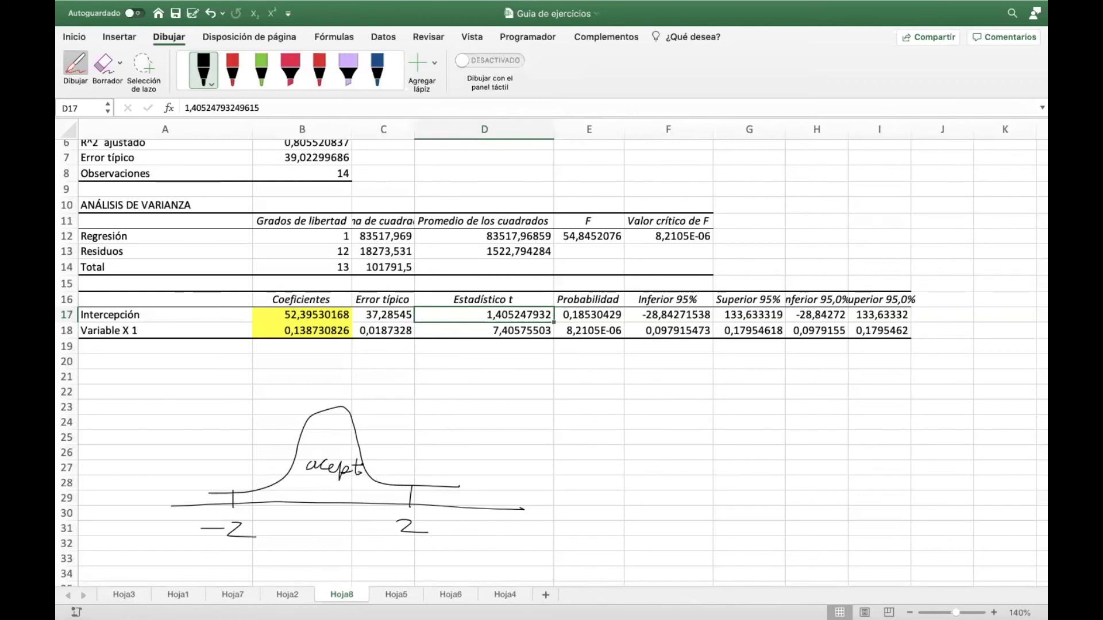
drag(325, 441, 357, 452)
Draw an arrow pointing into the acceptance zone between the limits and label it B0.
mouse_move(410, 428)
mouse_down()
mouse_move(352, 490)
mouse_move(369, 492)
mouse_up()
drag(390, 418, 416, 412)
click(408, 417)
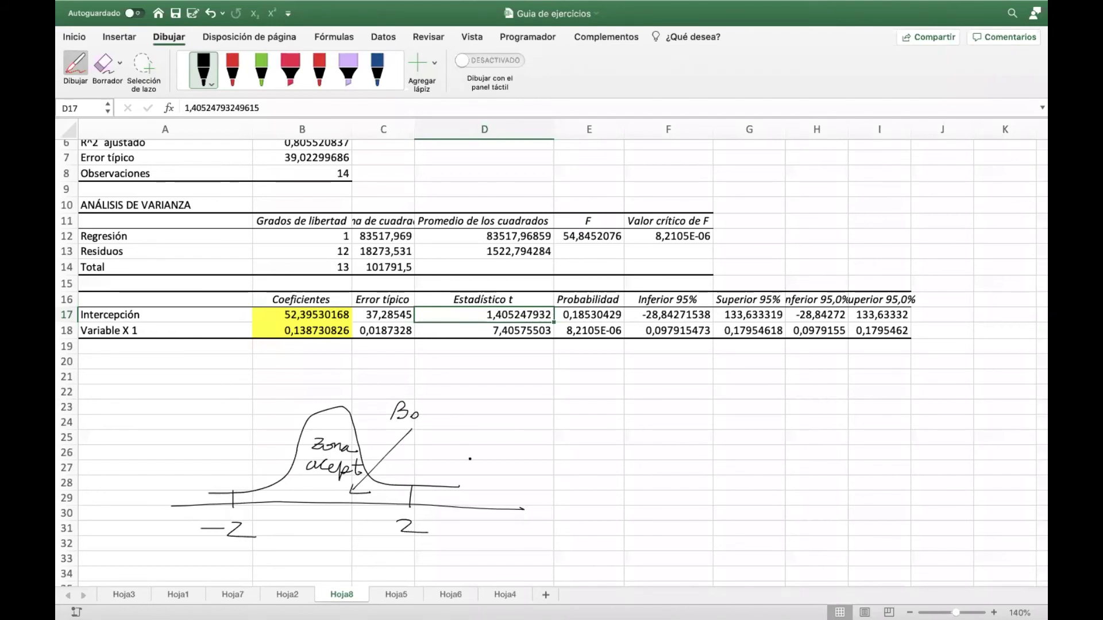
Check the t statistic of Variable X 1 in D18 against the drawn limits of the acceptance zone.
key(Down)
key(Escape)
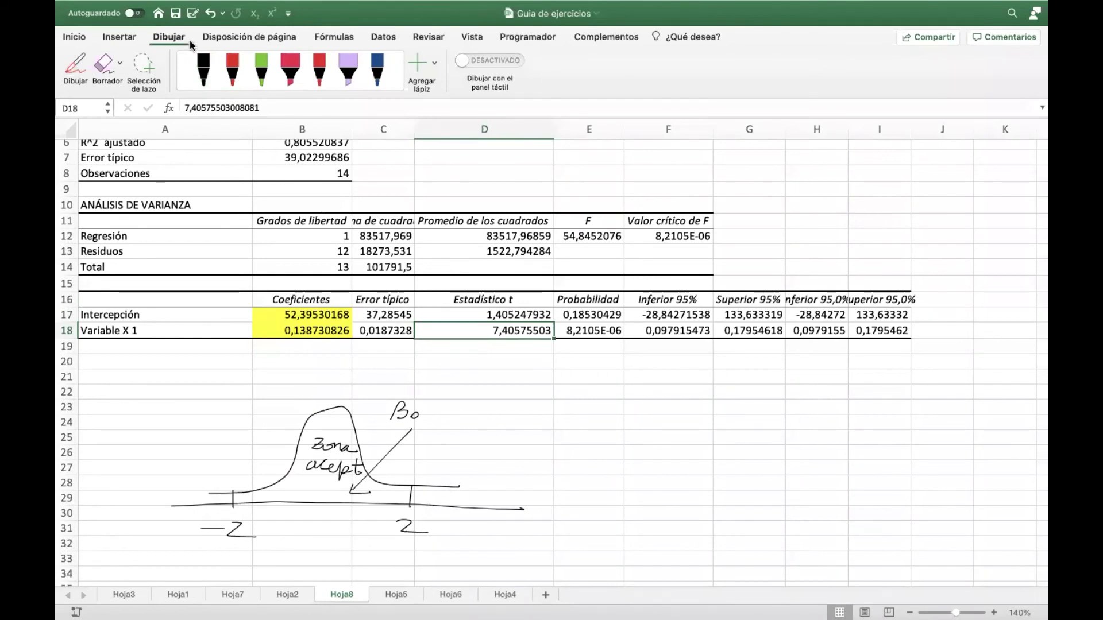
click(204, 67)
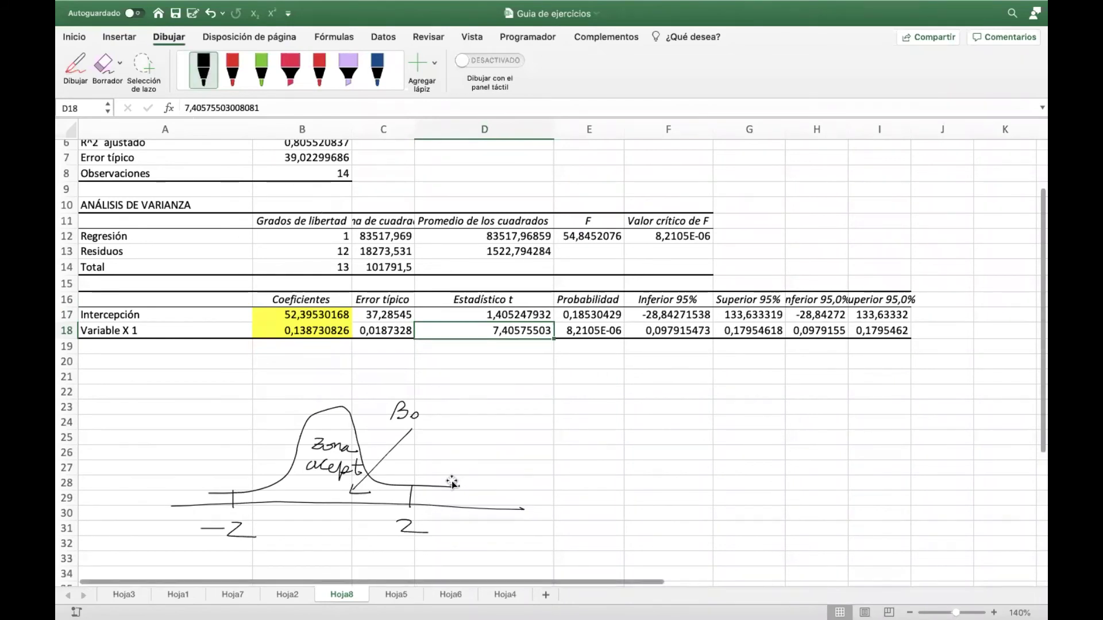
click(202, 67)
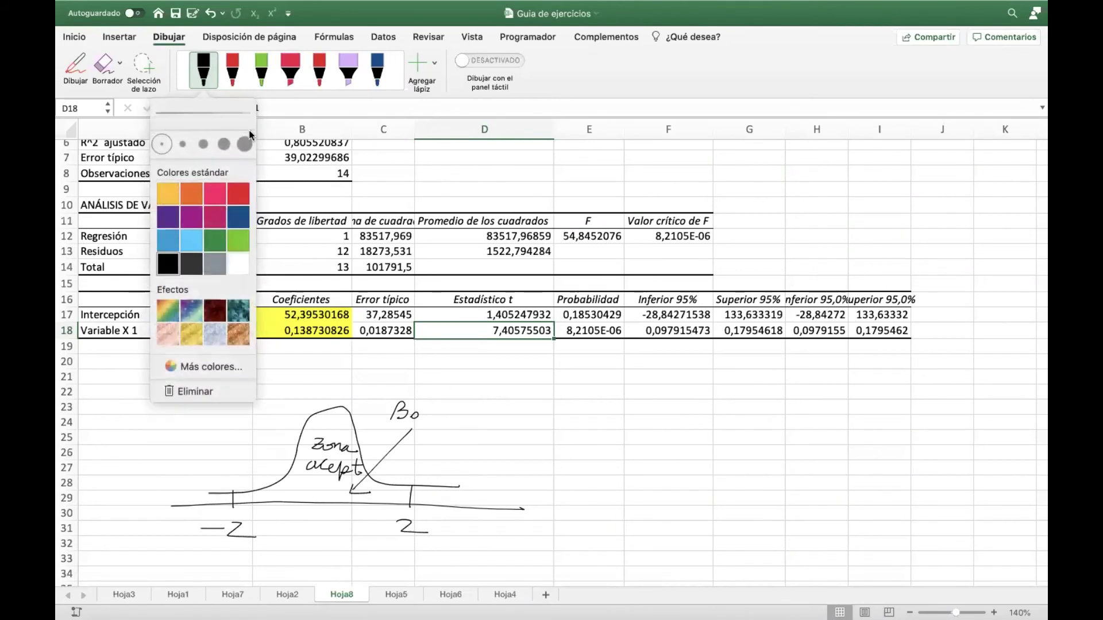
click(197, 73)
click(502, 423)
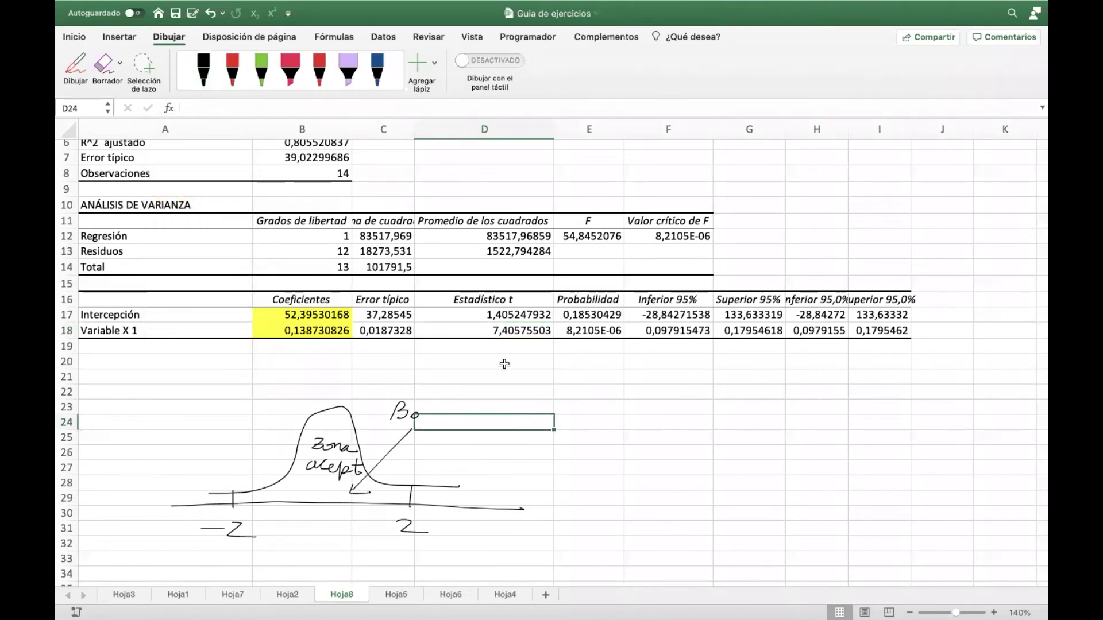
click(518, 332)
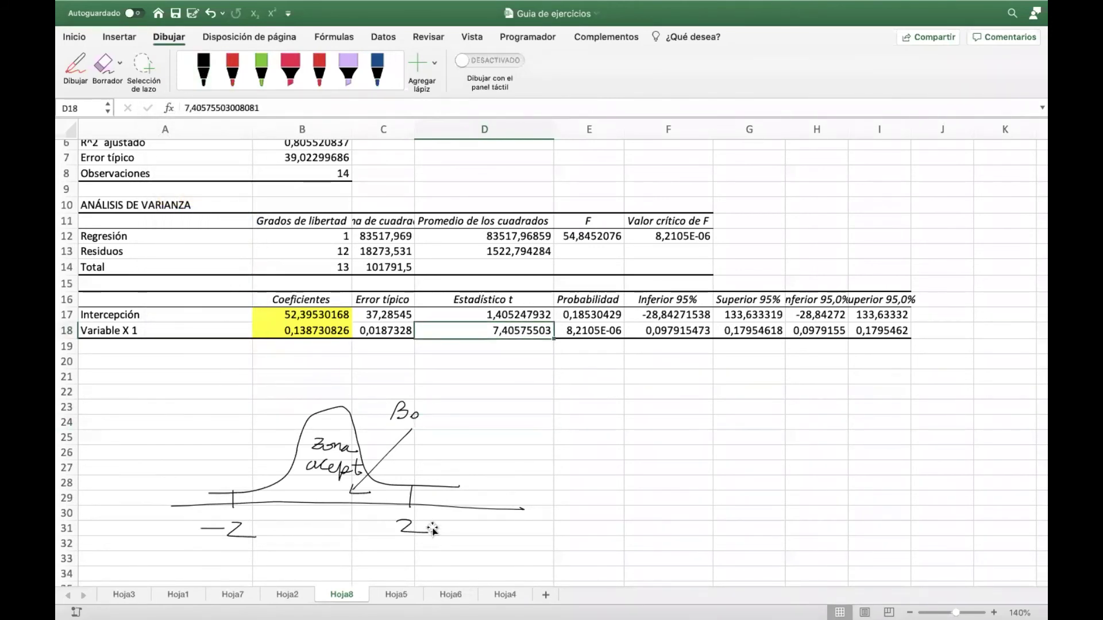
click(452, 499)
click(653, 467)
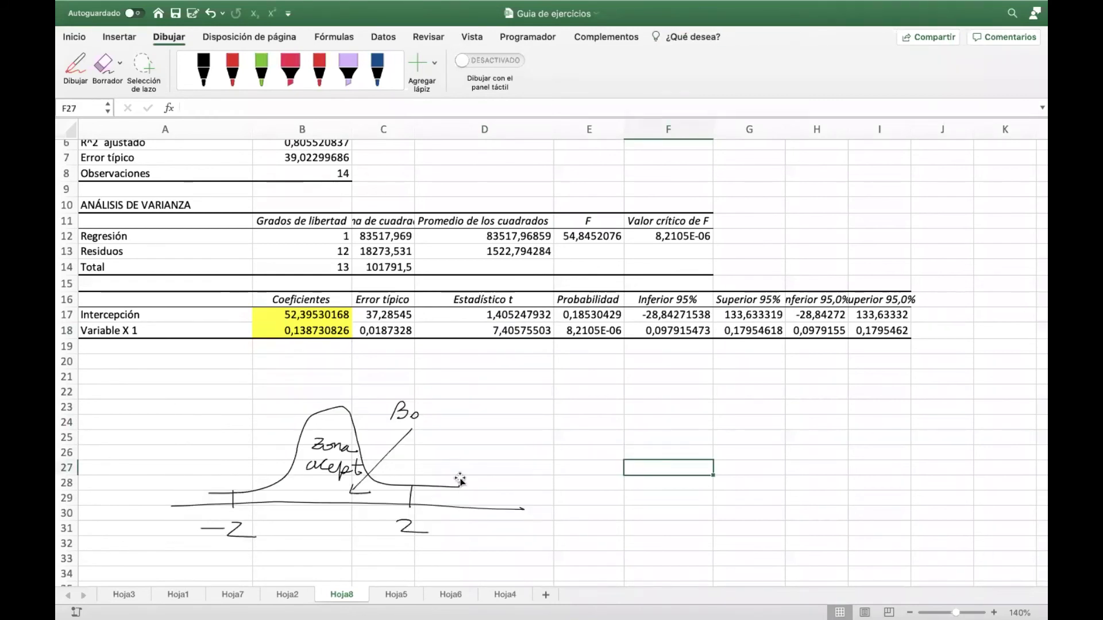
Shade the tail beyond 2 in black ink and draw an arrow labelled B1 pointing to it.
click(204, 73)
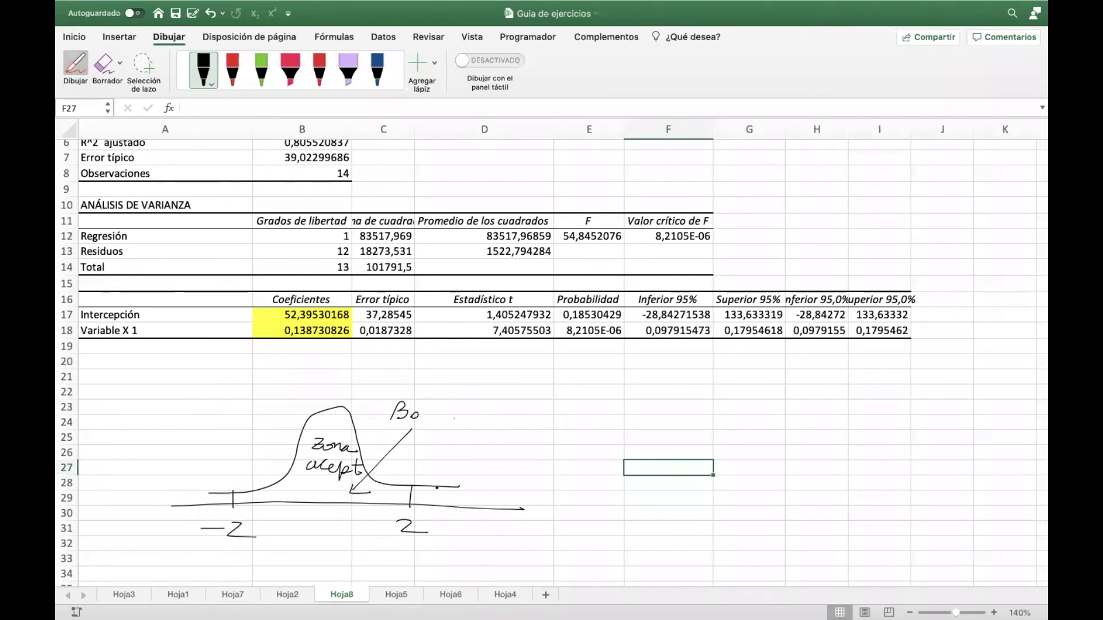
drag(445, 492, 487, 500)
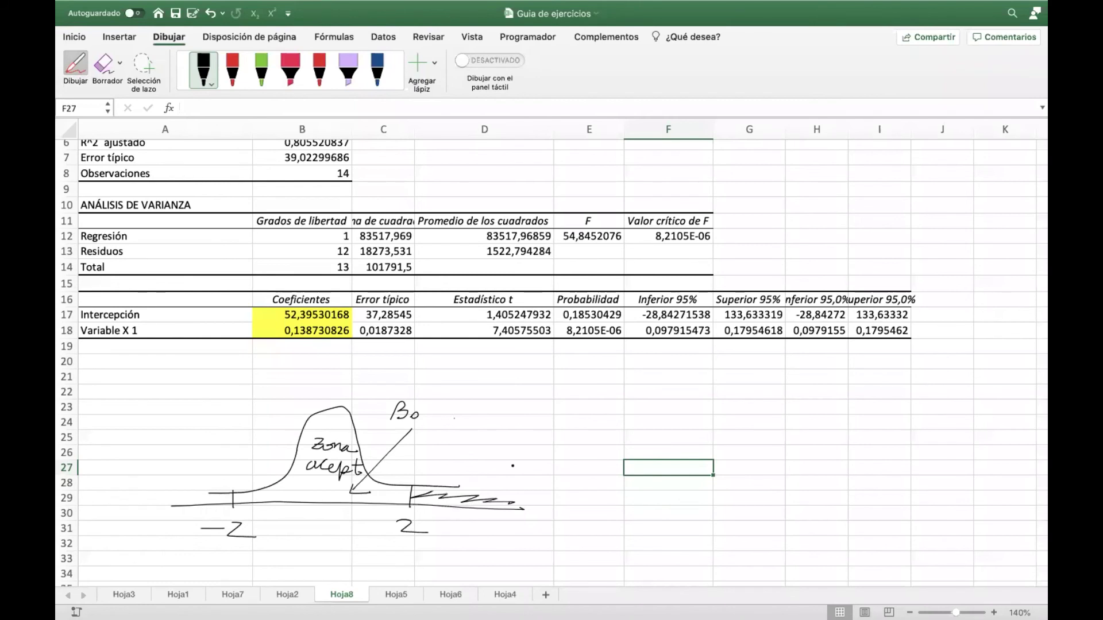
drag(494, 452, 483, 475)
drag(517, 394, 519, 407)
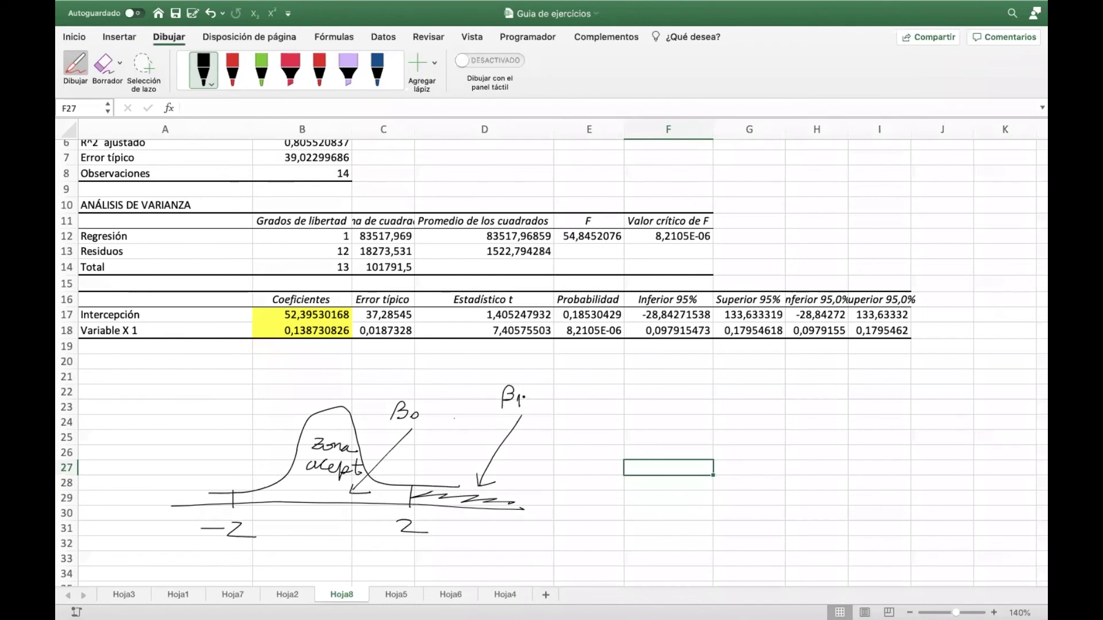
Complete the two arrow labels as t statistics, writing tB1 = 7,4 and tB0 = 1,4.
mouse_move(537, 392)
mouse_down()
mouse_move(539, 405)
mouse_move(568, 391)
mouse_up()
drag(492, 365, 499, 406)
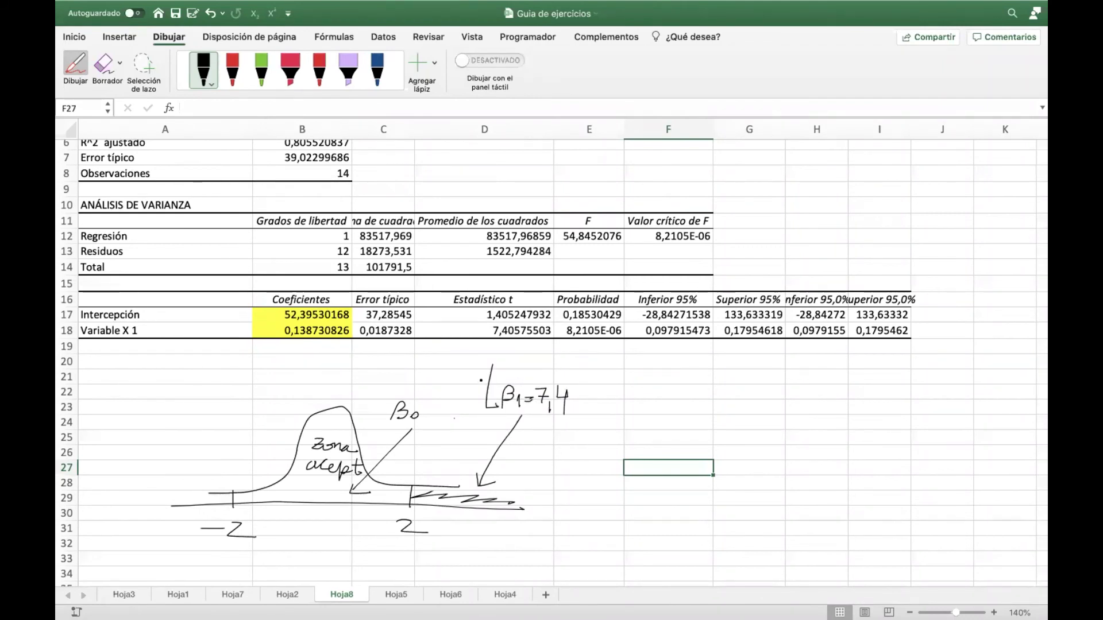
mouse_move(371, 396)
mouse_down()
mouse_move(392, 392)
mouse_move(439, 420)
mouse_move(454, 413)
mouse_up()
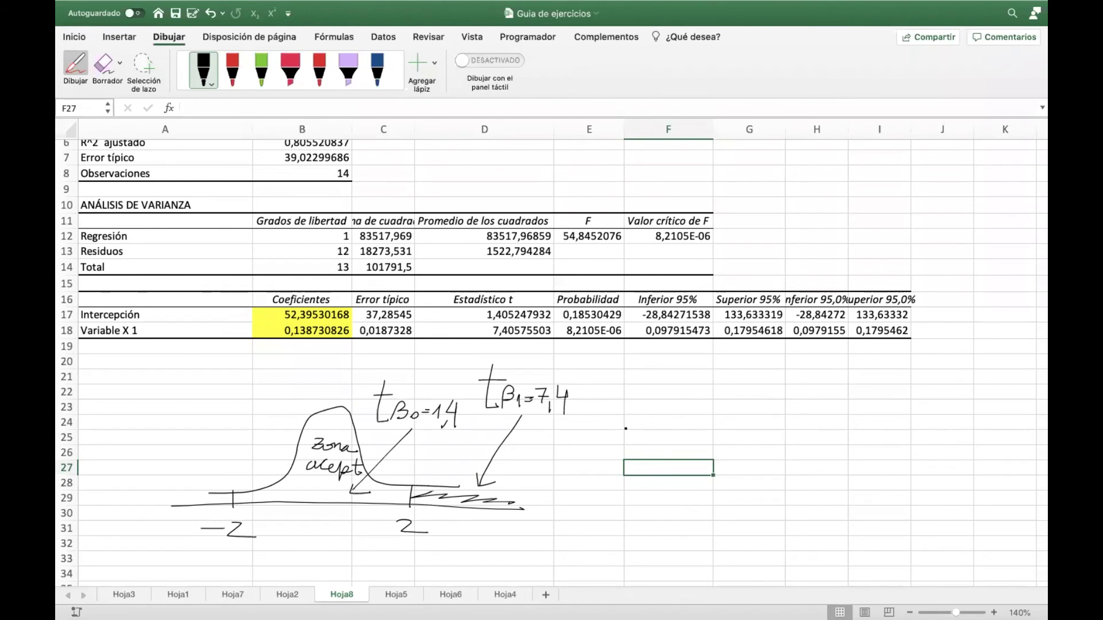
Circle the Probabilidad values of the intercept and Variable X 1 in E17 and E18.
scroll(458, 380, right, 7)
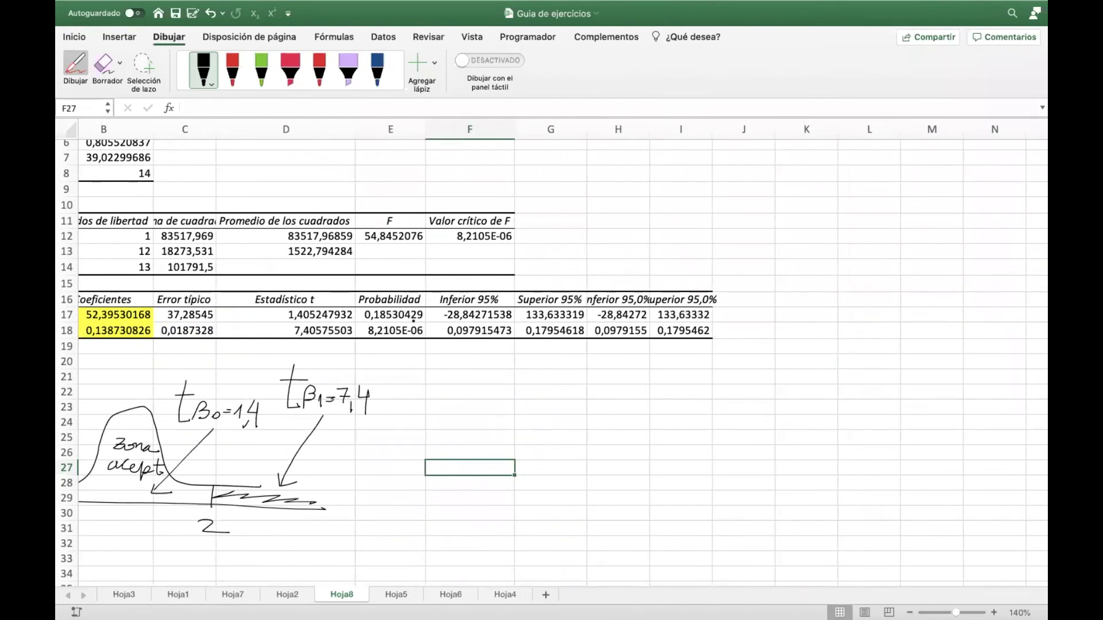
mouse_move(407, 303)
mouse_down()
mouse_move(357, 310)
mouse_move(376, 325)
mouse_move(426, 321)
mouse_move(404, 305)
mouse_up()
mouse_move(416, 324)
mouse_down()
mouse_move(363, 323)
mouse_move(368, 342)
mouse_move(425, 337)
mouse_move(409, 322)
mouse_up()
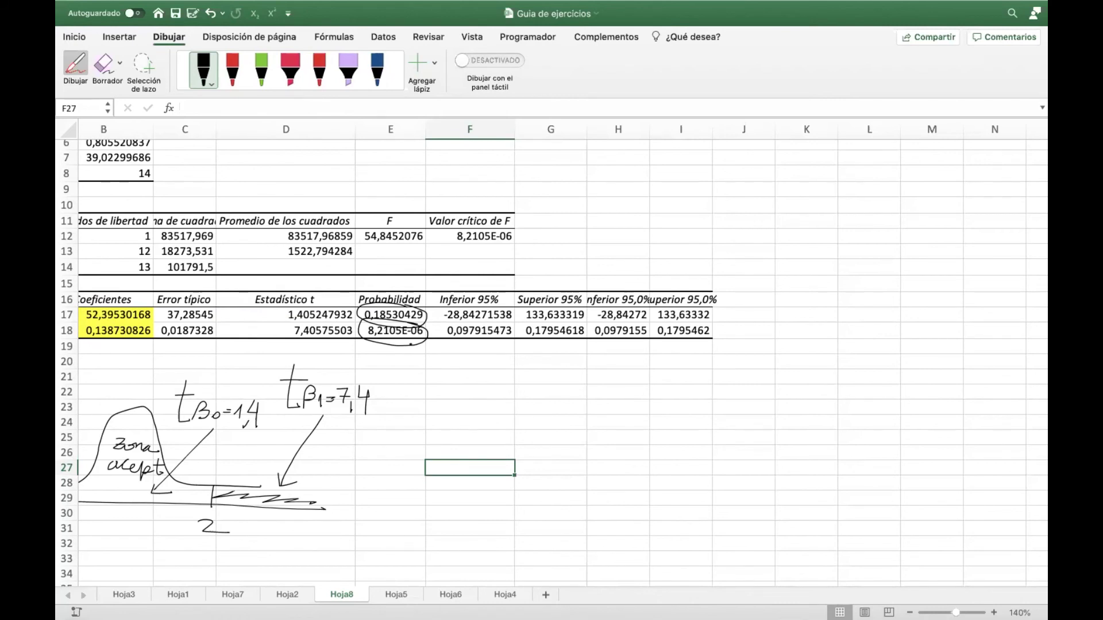
Draw an arrow from the circled Variable X 1 probability and annotate it "se rechaza" and "p < 5%".
mouse_move(407, 341)
mouse_down()
mouse_move(423, 378)
mouse_move(432, 372)
mouse_move(417, 411)
mouse_move(538, 408)
mouse_up()
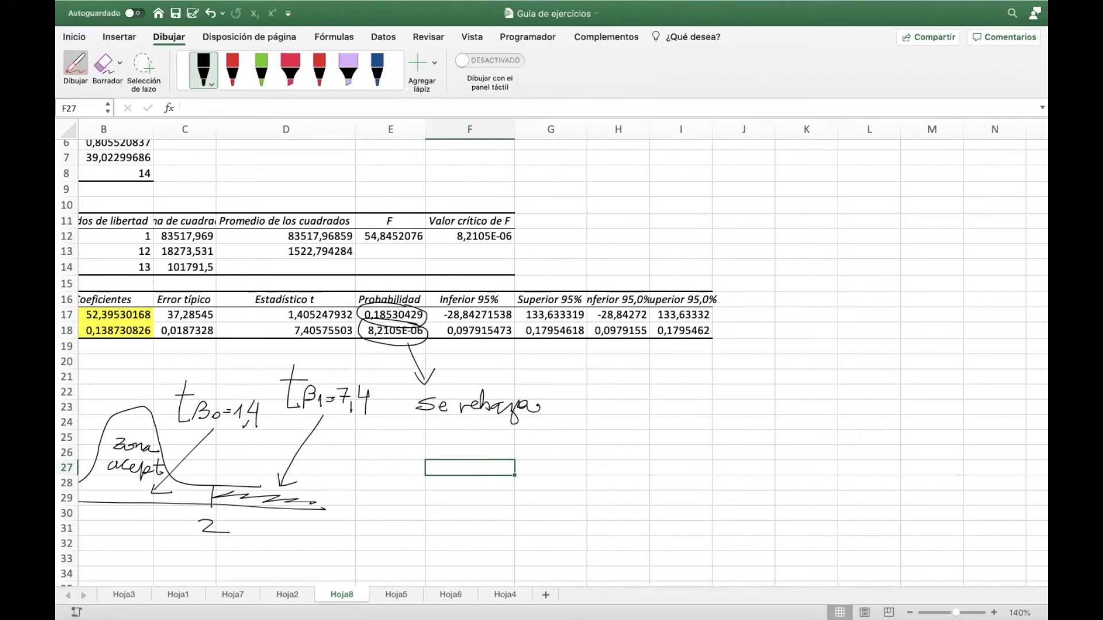
mouse_move(434, 428)
mouse_down()
mouse_move(473, 451)
mouse_move(493, 429)
mouse_move(509, 458)
mouse_move(524, 443)
mouse_up()
click(526, 425)
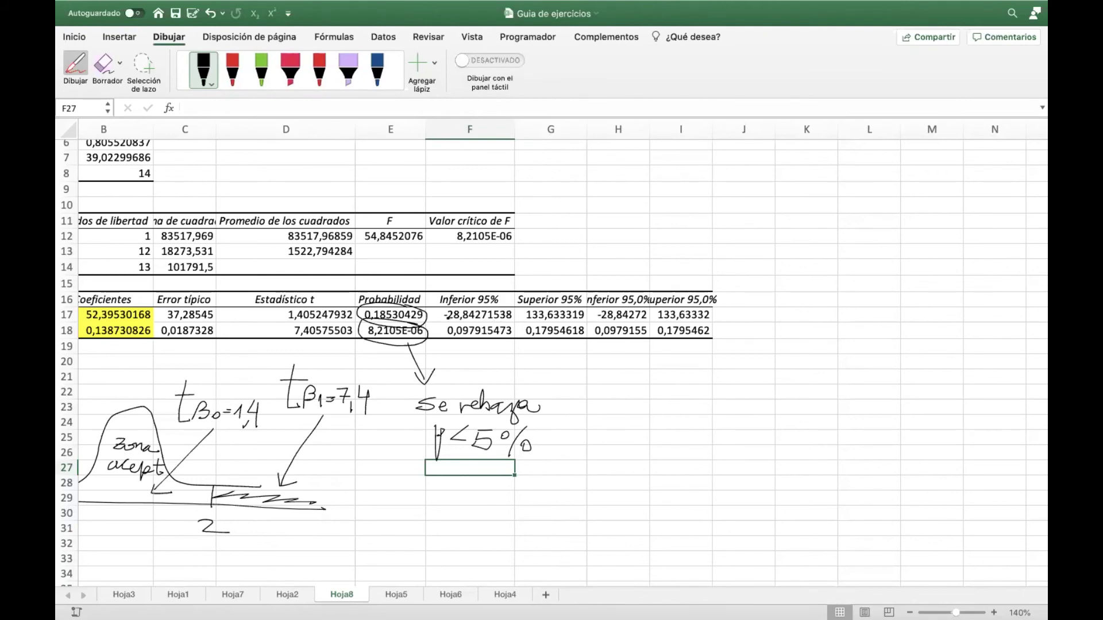
Draw a second bell curve with a baseline beside the table and label its centre tick 52,4.
scroll(557, 366, left, 5)
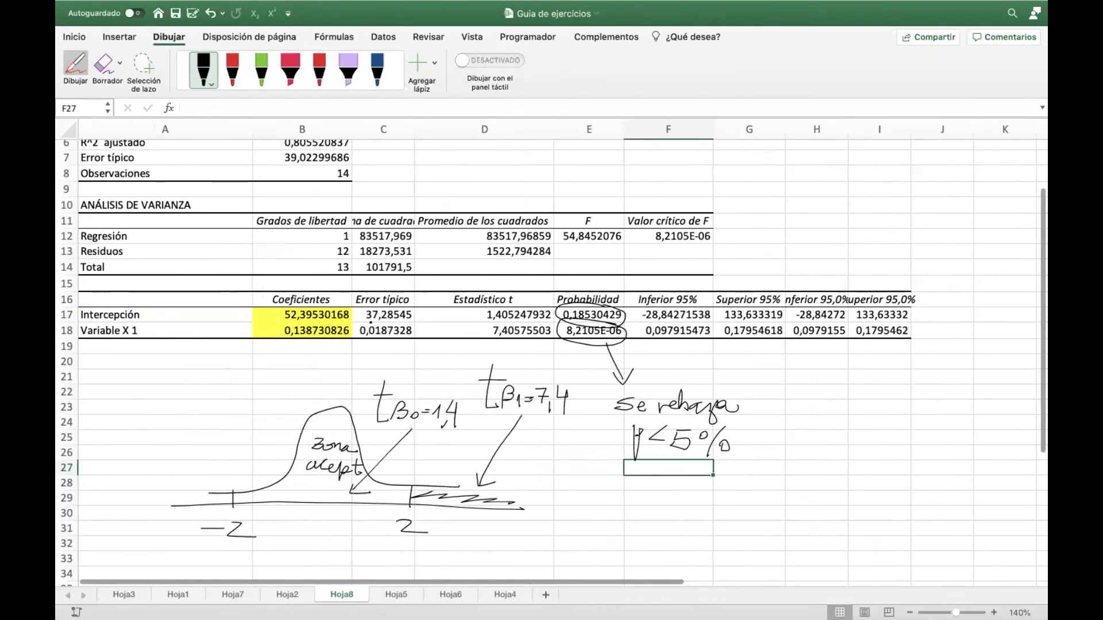
scroll(563, 427, right, 10)
drag(521, 442, 867, 443)
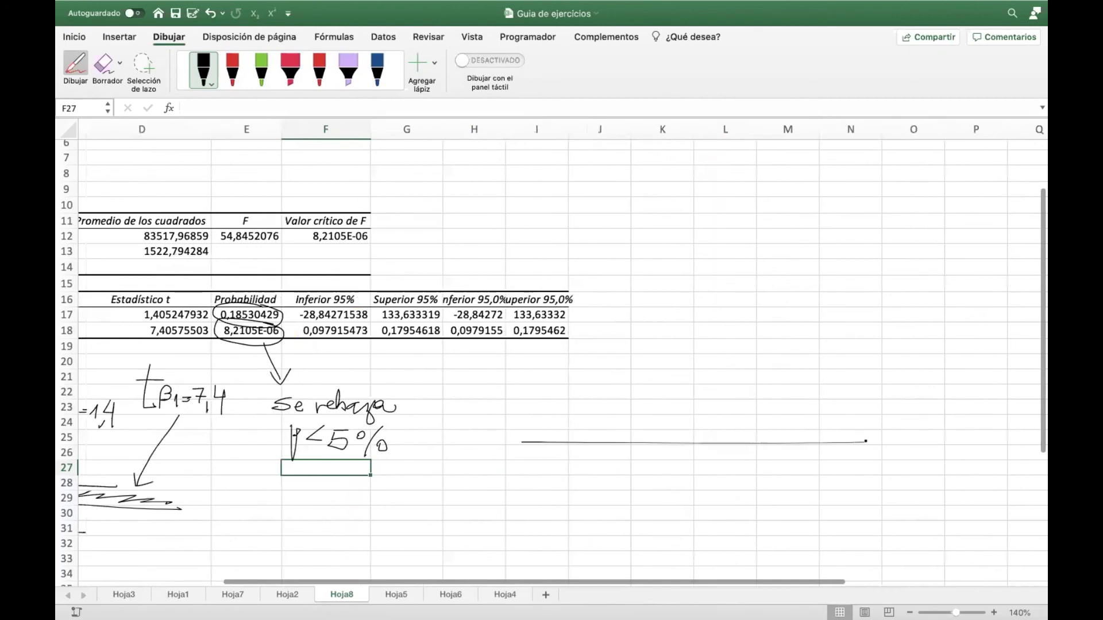
mouse_move(534, 427)
mouse_down()
mouse_move(620, 409)
mouse_move(666, 333)
mouse_move(753, 409)
mouse_move(845, 415)
mouse_up()
drag(674, 435, 673, 449)
scroll(361, 345, left, 6)
scroll(360, 345, right, 6)
mouse_move(603, 456)
mouse_down()
mouse_move(605, 470)
mouse_move(619, 454)
mouse_move(649, 472)
mouse_move(672, 461)
mouse_move(669, 475)
mouse_up()
click(623, 468)
click(668, 456)
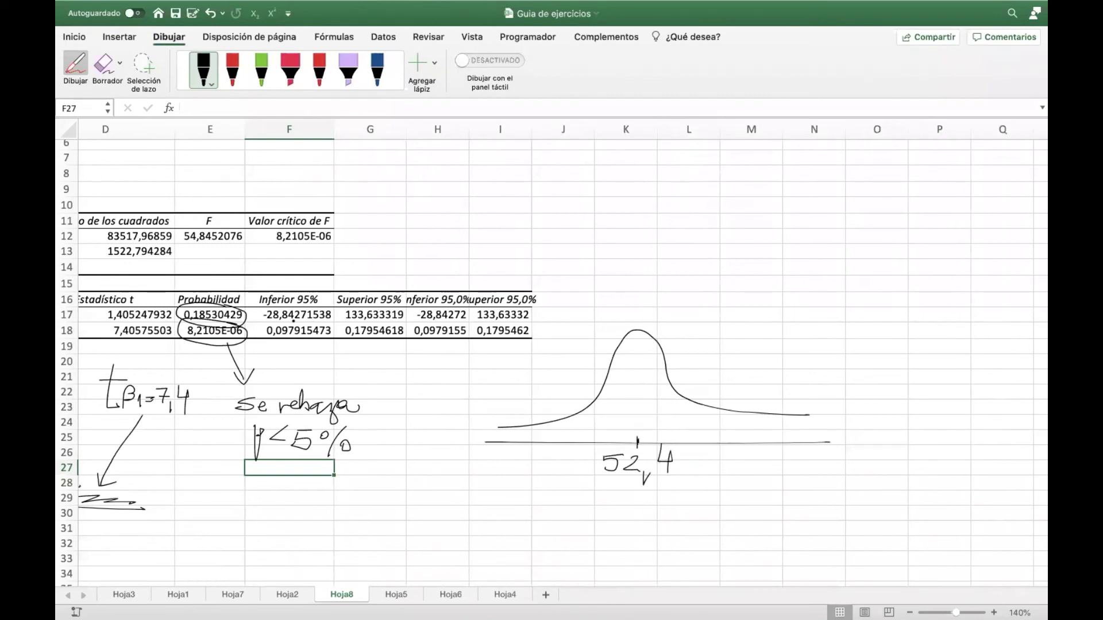
Mark the limits -28 and 133 on the second curve and join them with a brace underneath.
drag(552, 415, 549, 445)
drag(739, 410, 740, 448)
mouse_move(508, 474)
mouse_down()
mouse_move(510, 486)
mouse_move(540, 486)
mouse_move(551, 469)
mouse_up()
mouse_move(734, 468)
mouse_down()
mouse_move(730, 492)
mouse_move(759, 478)
mouse_move(749, 487)
mouse_move(774, 480)
mouse_move(766, 489)
mouse_up()
mouse_move(540, 498)
mouse_down()
mouse_move(655, 519)
mouse_move(763, 514)
mouse_up()
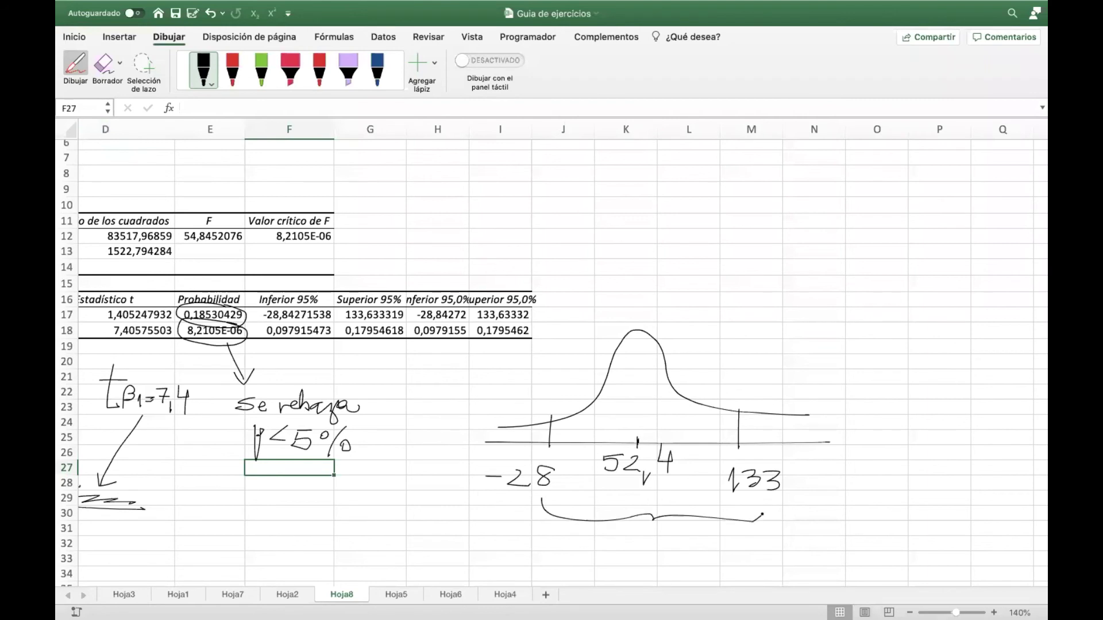
Write 95% inside the second curve and connect a B0 = 0 note to it with a line.
drag(721, 280, 721, 325)
mouse_move(721, 283)
mouse_down()
mouse_move(738, 290)
mouse_move(741, 313)
mouse_move(768, 307)
mouse_up()
mouse_move(630, 388)
mouse_down()
mouse_move(622, 398)
mouse_move(638, 407)
mouse_move(662, 390)
mouse_move(662, 413)
mouse_move(644, 410)
mouse_move(682, 409)
mouse_move(673, 432)
mouse_move(695, 421)
mouse_up()
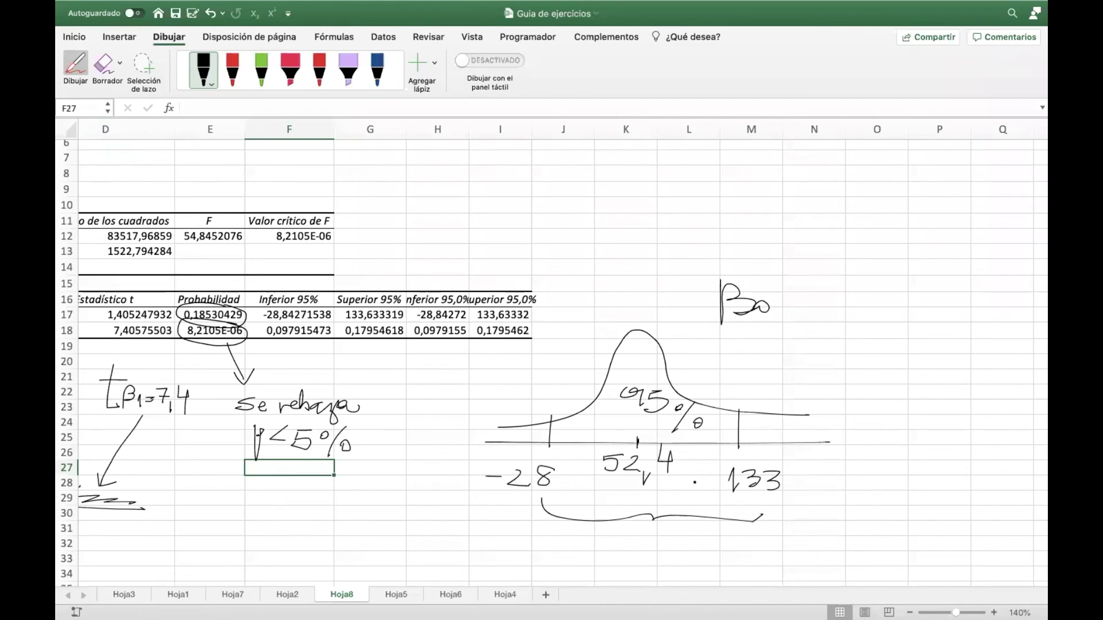
mouse_move(775, 293)
mouse_down()
mouse_move(806, 300)
mouse_move(814, 287)
mouse_up()
mouse_move(793, 318)
mouse_down()
mouse_move(660, 409)
mouse_move(684, 402)
mouse_up()
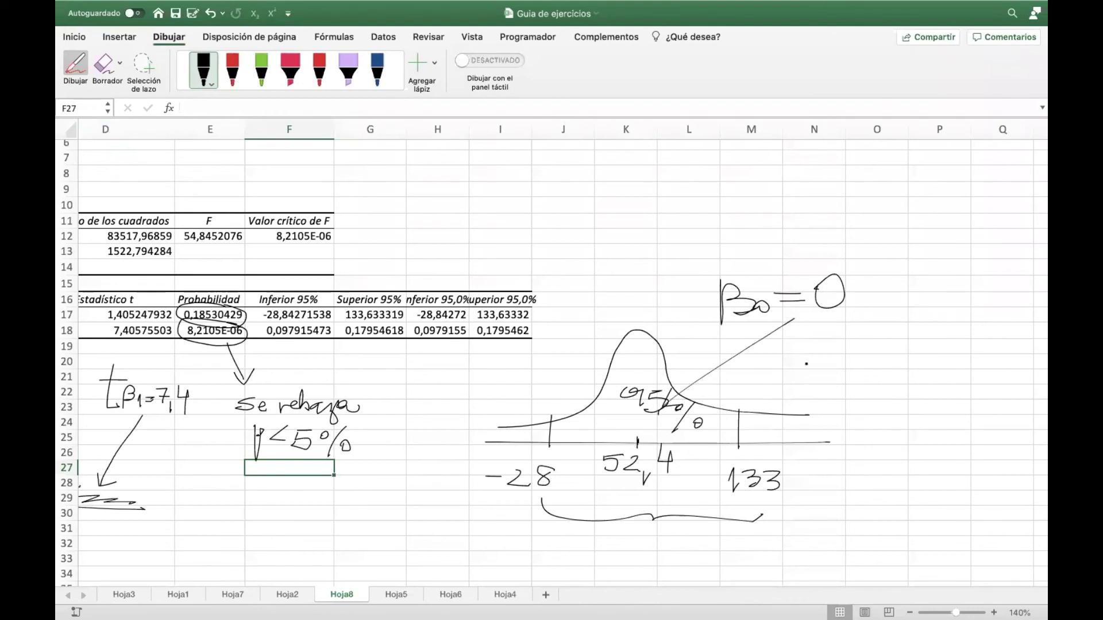
Draw a third bell curve with a baseline and a centre tick below the regression table on Hoja8.
scroll(806, 363, down, 3)
scroll(809, 378, left, 2)
scroll(809, 377, down, 5)
scroll(632, 448, up, 1)
drag(357, 527, 693, 518)
mouse_move(343, 508)
mouse_down()
mouse_move(523, 393)
mouse_move(576, 485)
mouse_move(668, 487)
mouse_up()
drag(503, 515, 502, 529)
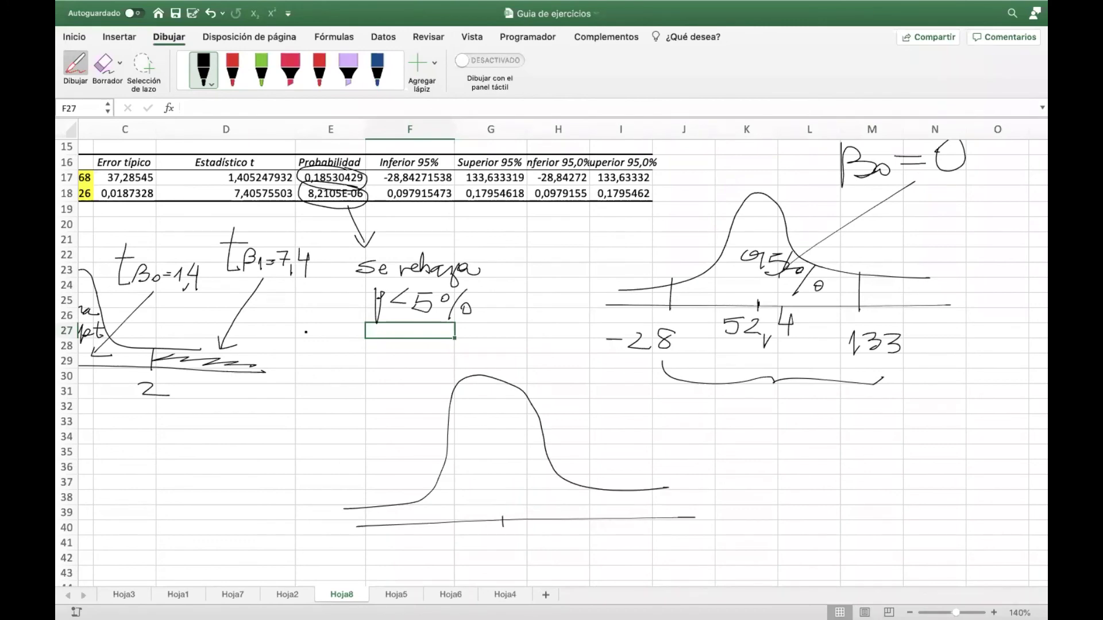
Label the centre tick of the third curve 0,14 and write B1 beside the curve.
scroll(295, 216, left, 5)
scroll(294, 216, right, 4)
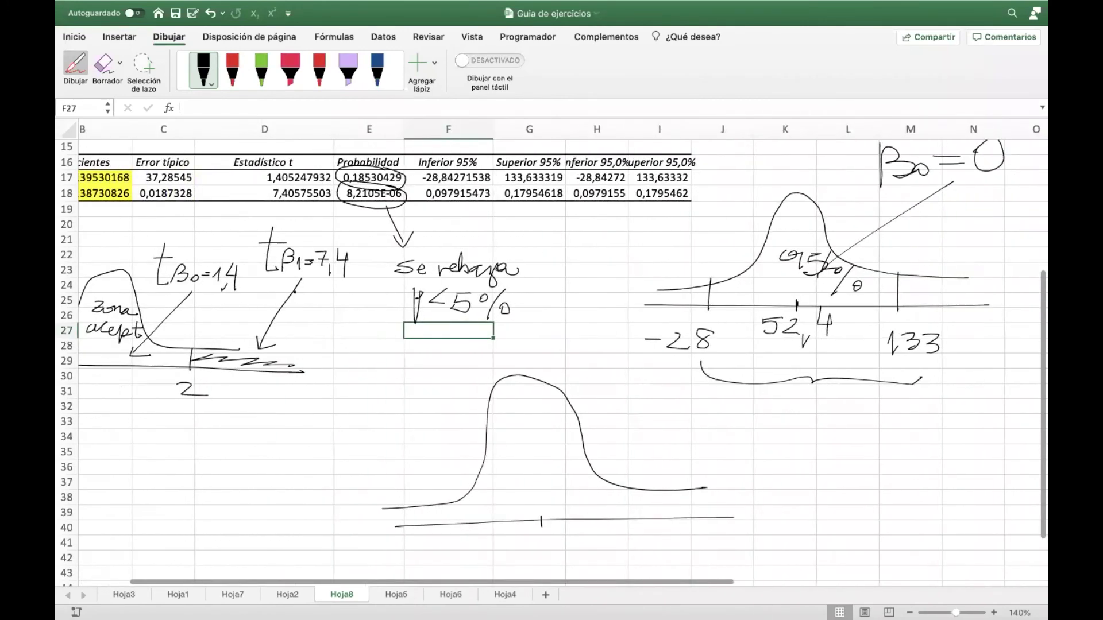
mouse_move(523, 542)
mouse_down()
mouse_move(510, 549)
mouse_move(523, 544)
mouse_move(536, 564)
mouse_move(576, 546)
mouse_move(573, 563)
mouse_up()
mouse_move(621, 437)
mouse_down()
mouse_move(639, 426)
mouse_move(632, 437)
mouse_move(659, 439)
mouse_up()
click(650, 434)
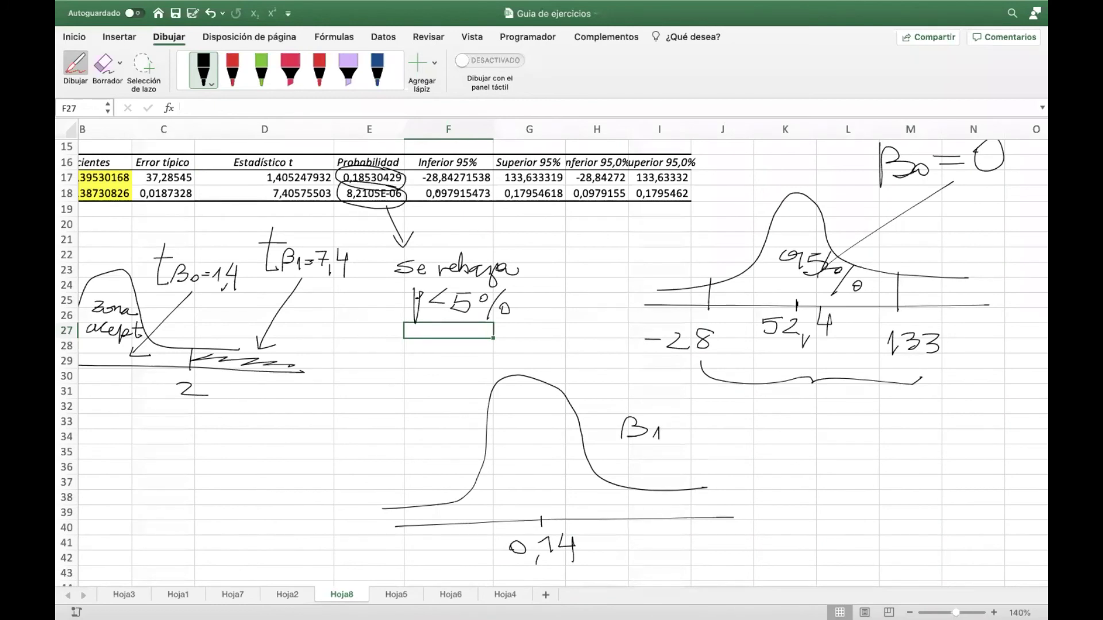
Mark the interval limits of the B1 curve with vertical ticks labelled 0,09 and 0,18.
mouse_move(388, 536)
mouse_down()
mouse_move(372, 547)
mouse_move(388, 536)
mouse_move(389, 558)
mouse_move(401, 535)
mouse_move(432, 556)
mouse_up()
click(403, 534)
drag(436, 491, 436, 527)
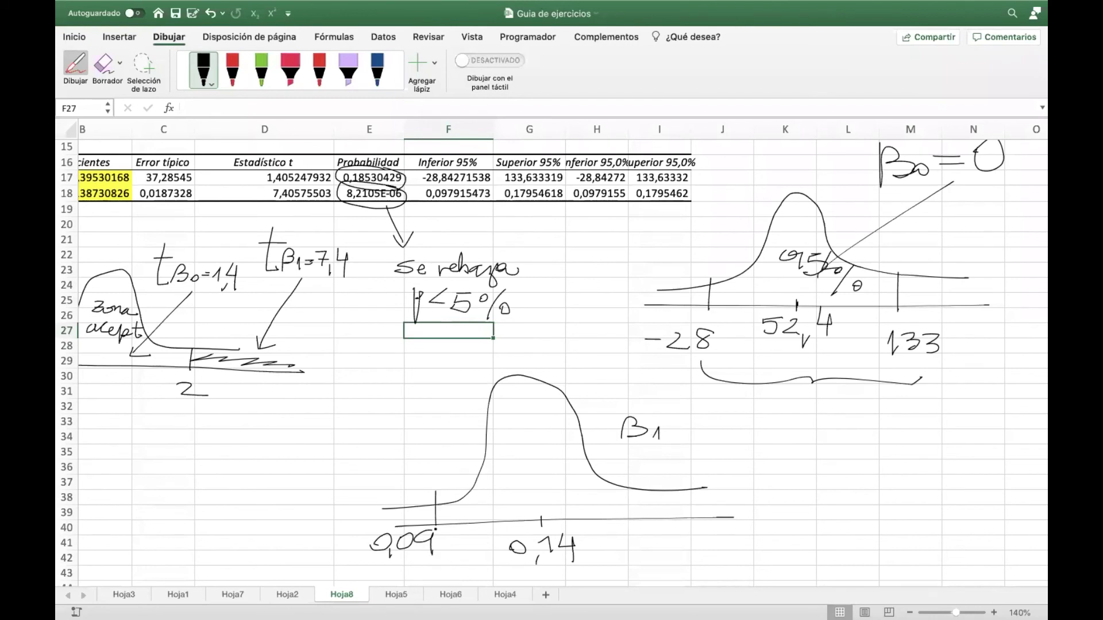
drag(646, 483, 641, 516)
click(639, 523)
drag(628, 534, 648, 570)
mouse_move(658, 549)
mouse_down()
mouse_move(676, 552)
mouse_move(683, 530)
mouse_up()
Write 95% inside the B1 curve and draw a brace underneath spanning its two limits.
mouse_move(529, 451)
mouse_down()
mouse_move(511, 460)
mouse_move(526, 482)
mouse_move(540, 452)
mouse_move(541, 482)
mouse_move(563, 469)
mouse_move(563, 492)
mouse_move(572, 489)
mouse_up()
scroll(728, 477, down, 2)
scroll(728, 477, down, 3)
scroll(728, 477, left, 1)
mouse_move(445, 480)
mouse_down()
mouse_move(500, 501)
mouse_move(680, 505)
mouse_up()
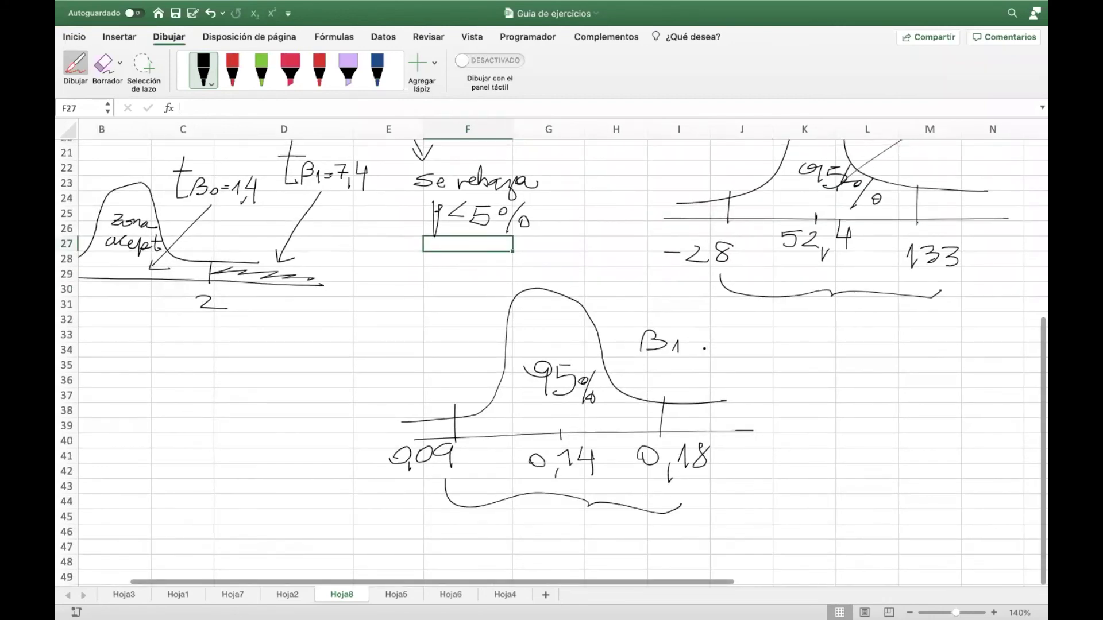
Complete the B1 note as B1 = 0 and draw a line from it down to the curve's tail beyond 0,18.
drag(695, 340, 738, 340)
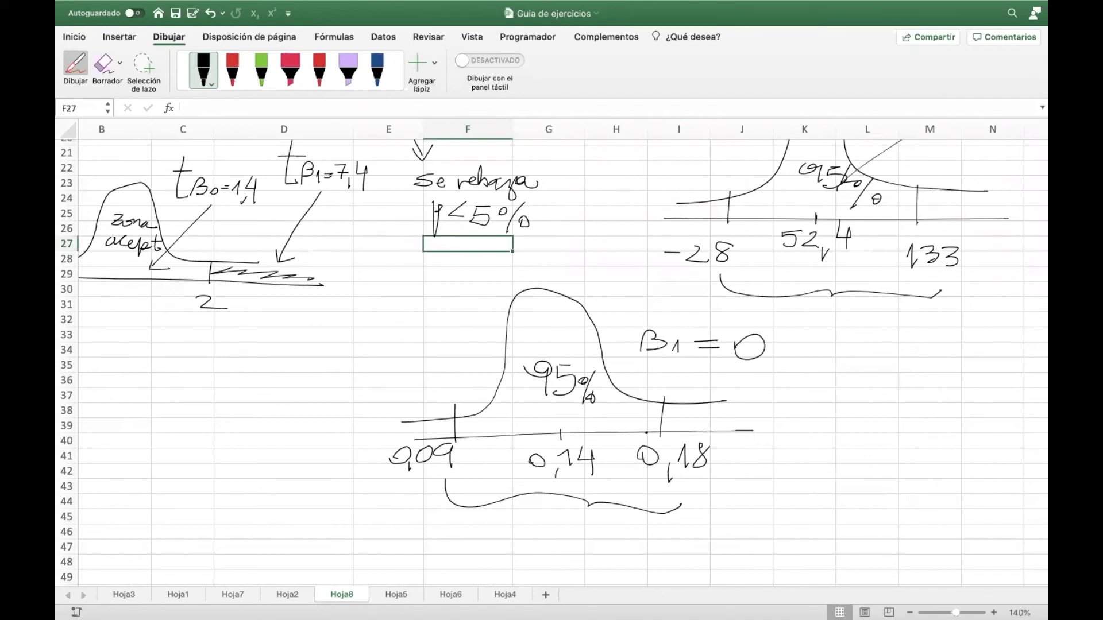
drag(713, 299, 700, 405)
scroll(551, 362, up, 5)
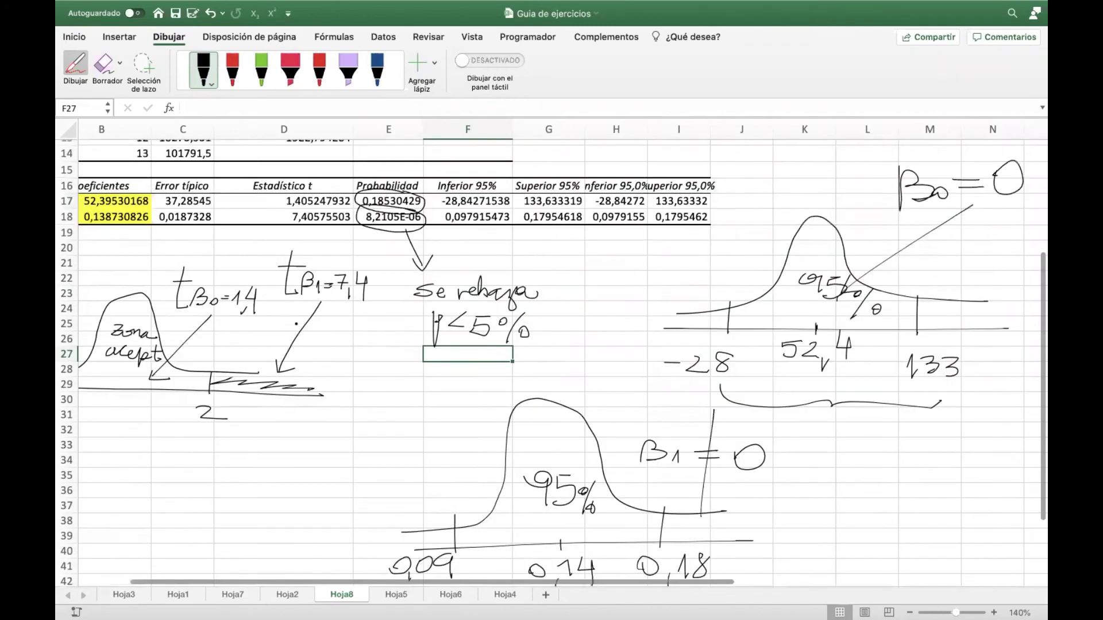
Stop inking and review the significance answers for B0 and B1 under the house price data on Hoja5.
click(384, 594)
click(73, 67)
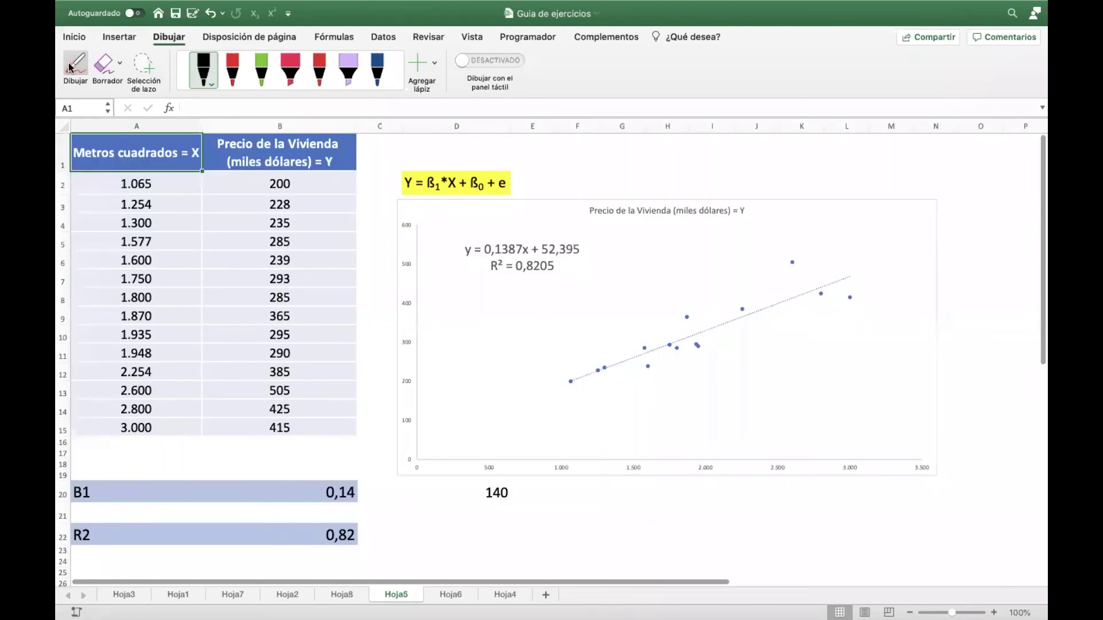
click(75, 37)
scroll(377, 418, down, 3)
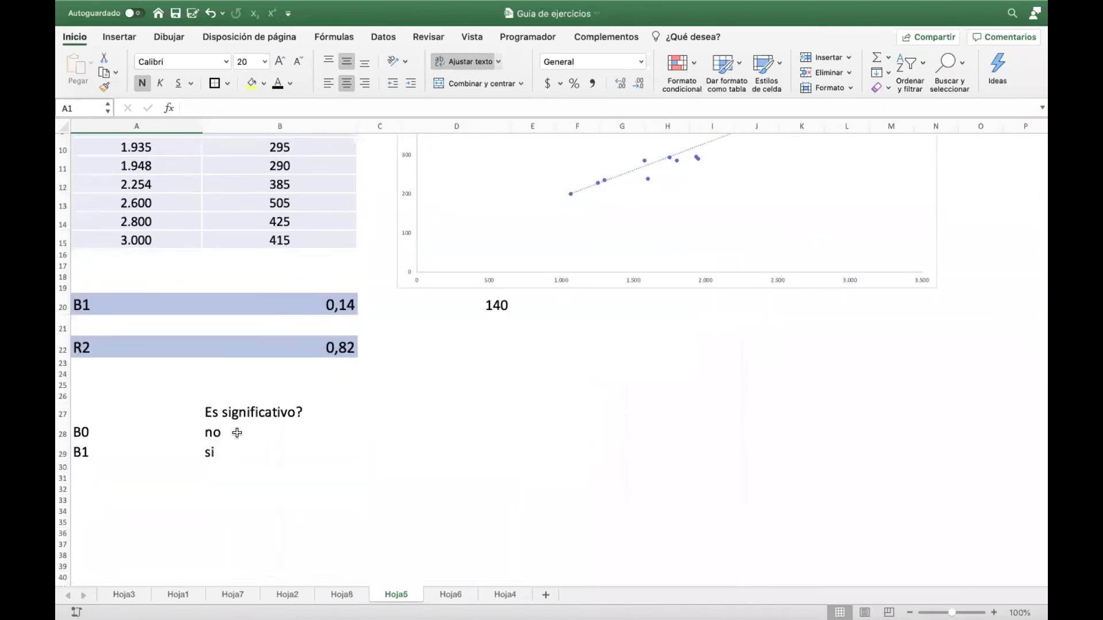
drag(238, 433, 234, 458)
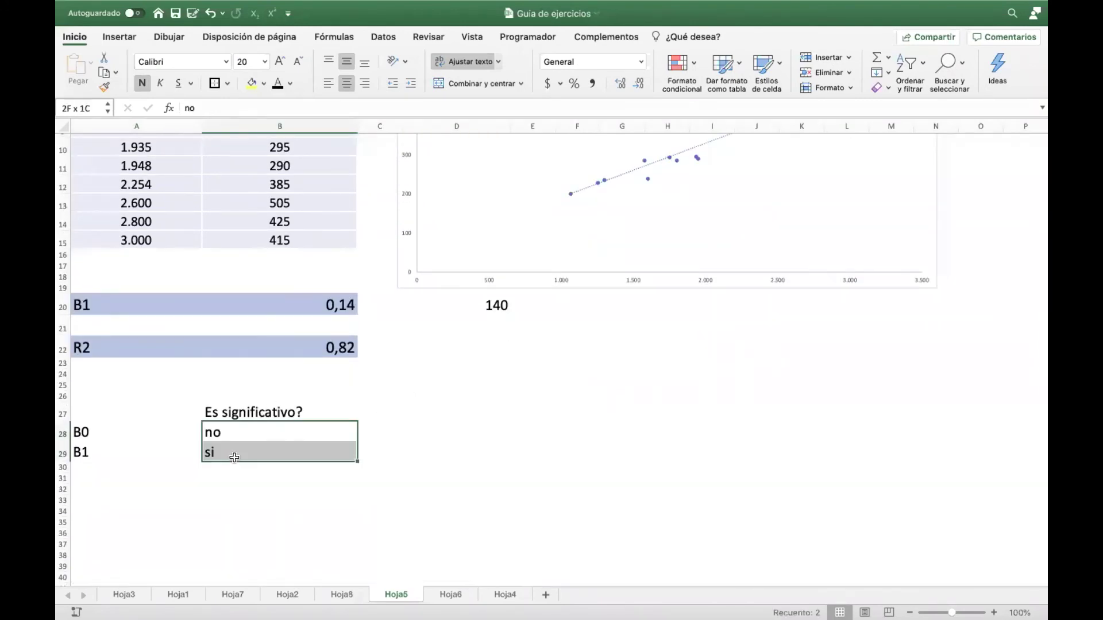
Examine the copper price and exchange rate columns, the regression equation and the significance table on Hoja6.
click(449, 596)
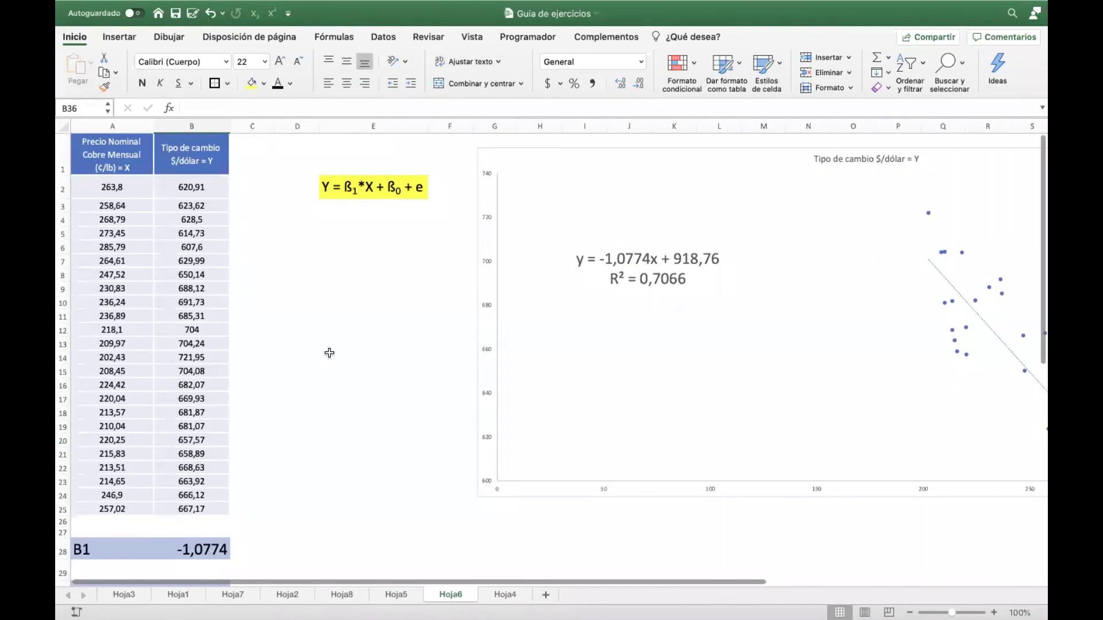
scroll(346, 372, down, 10)
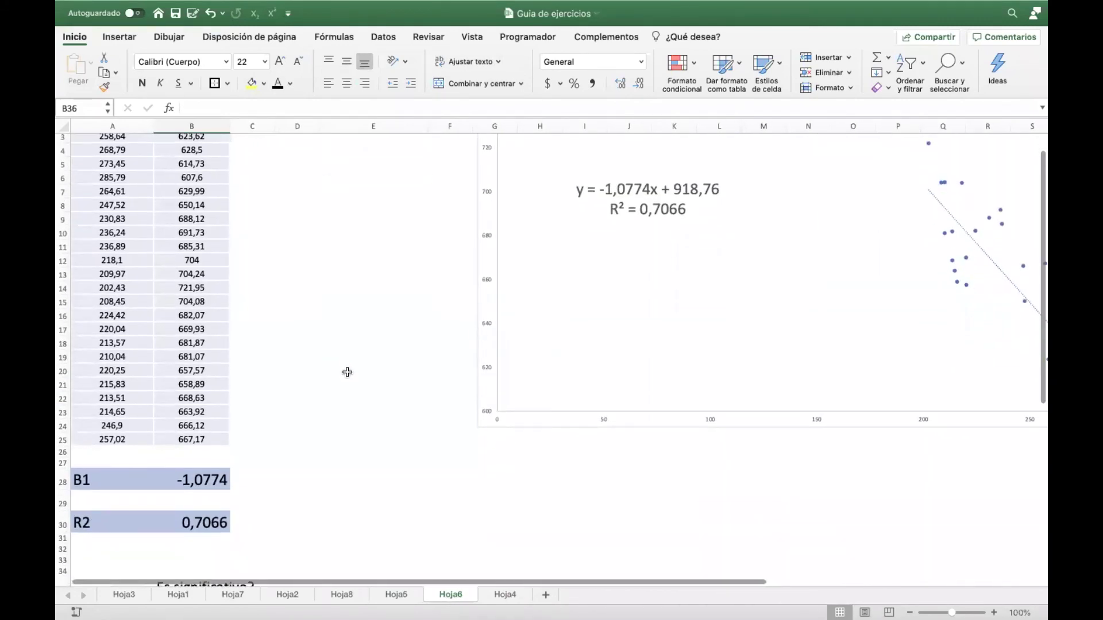
click(347, 373)
scroll(347, 372, up, 10)
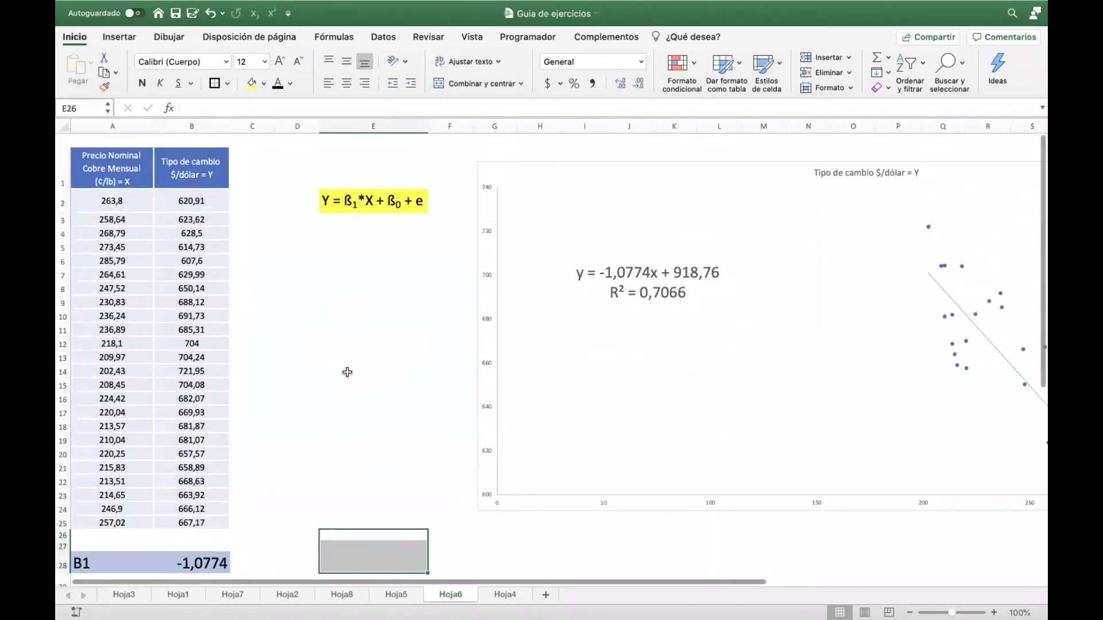
click(113, 125)
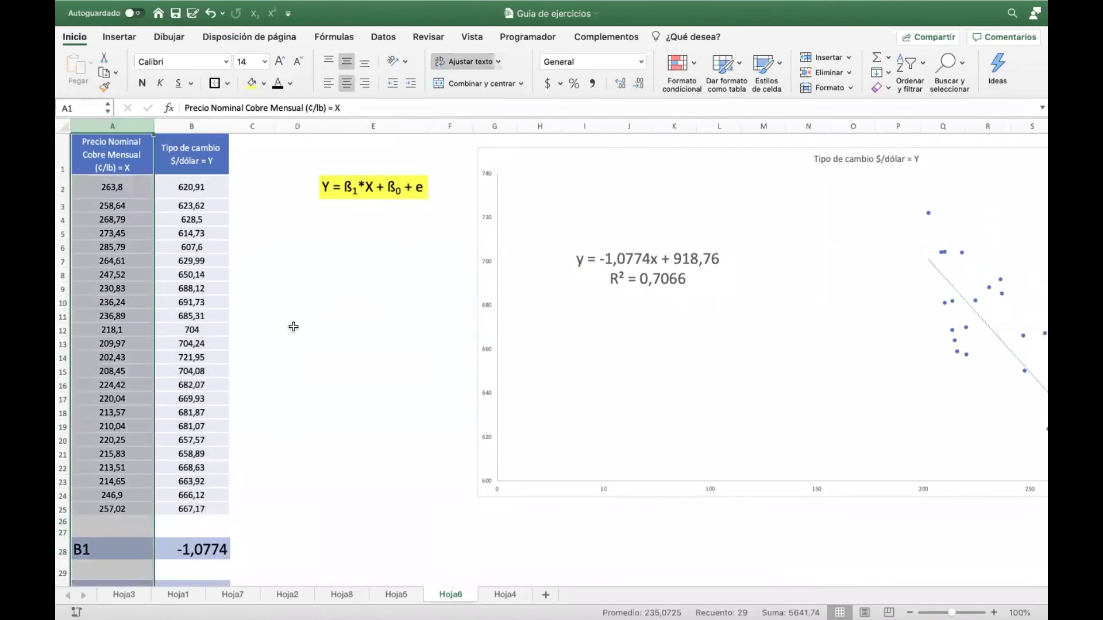
click(192, 126)
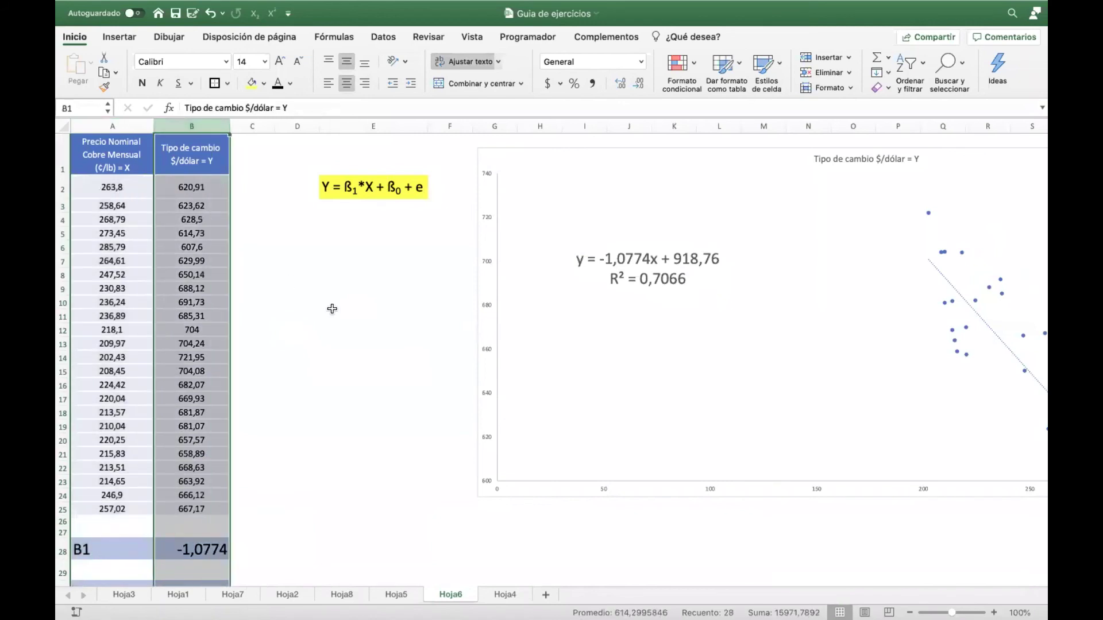
scroll(365, 342, down, 10)
click(365, 342)
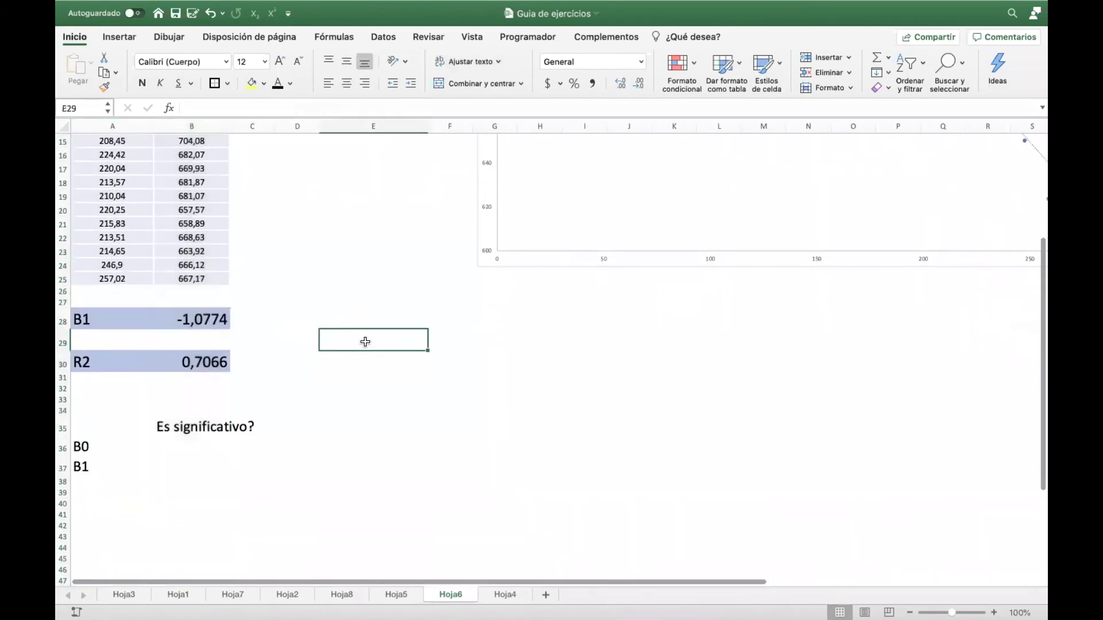
scroll(365, 341, up, 10)
click(669, 278)
click(405, 325)
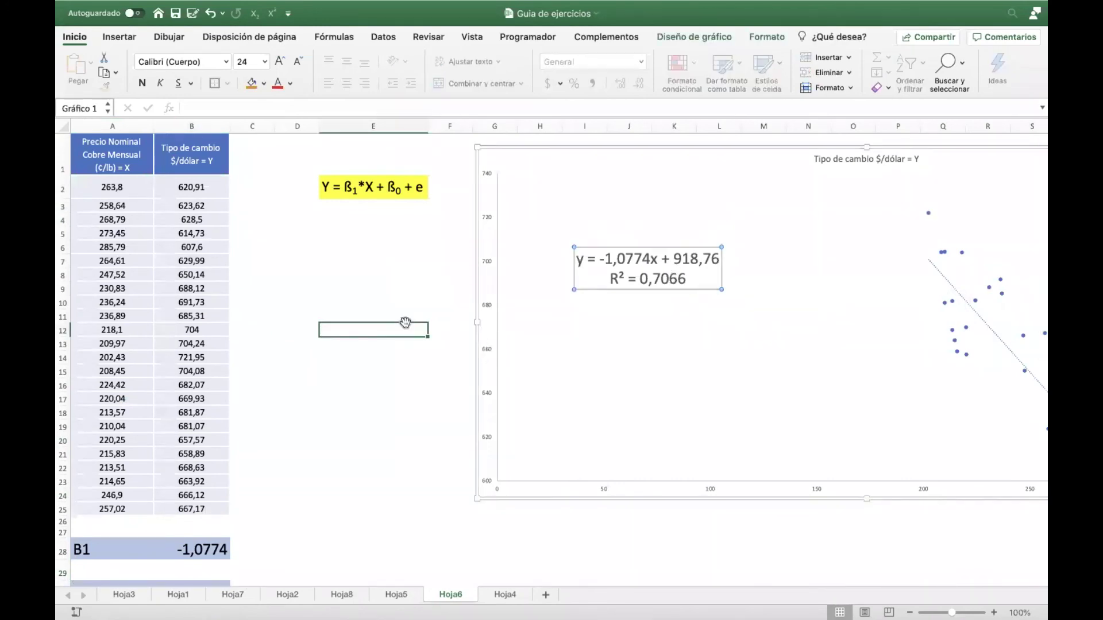
Enter "si" for both B1 and B0 under "Es significativo?" on Hoja6.
scroll(405, 322, down, 10)
click(192, 442)
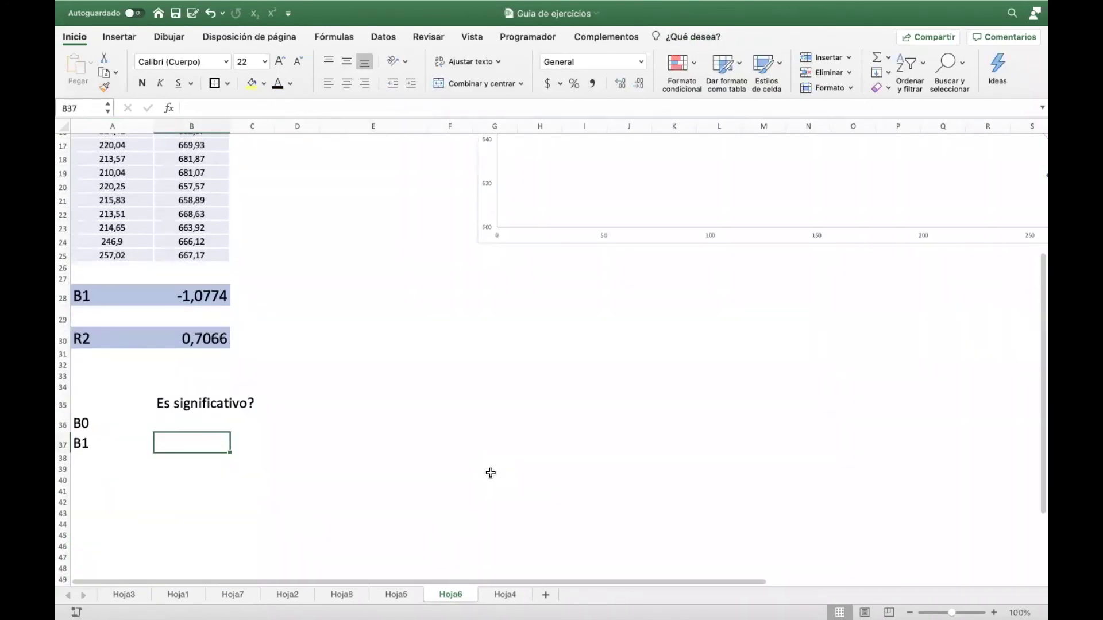
text(si)
key(Up)
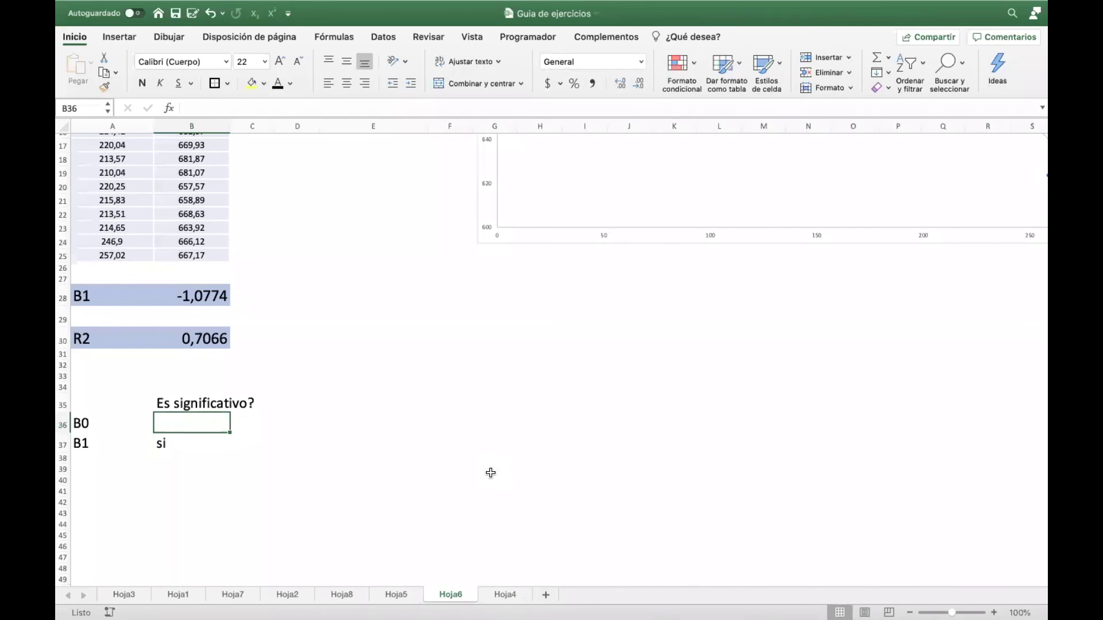
text(si)
key(Return)
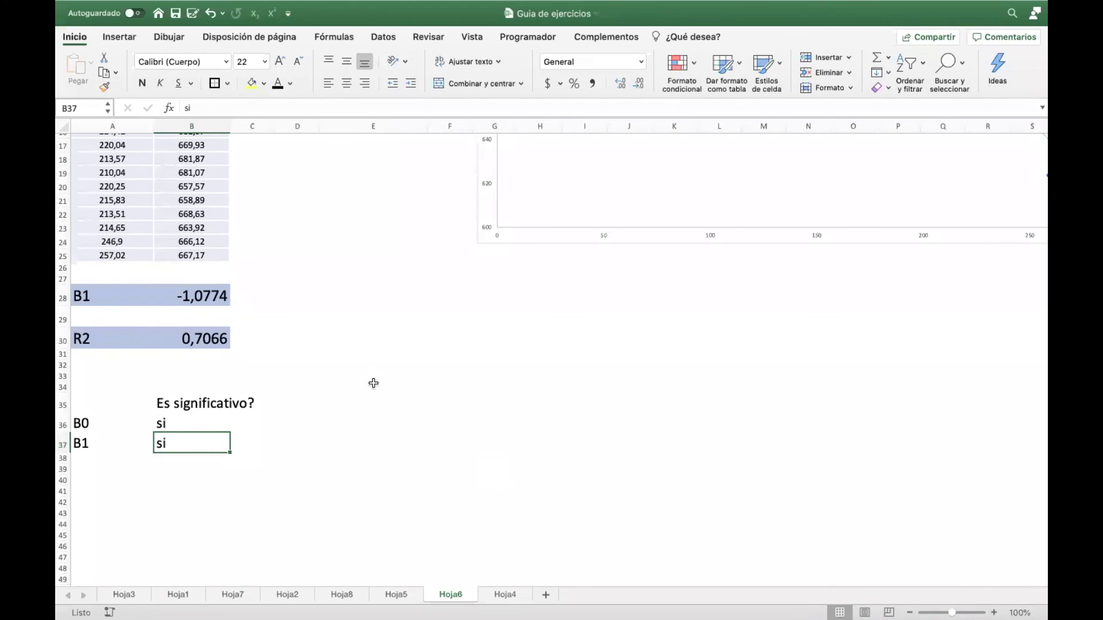
Centre the B0 and B1 labels and their answers in A36:B37 horizontally.
drag(107, 423, 174, 442)
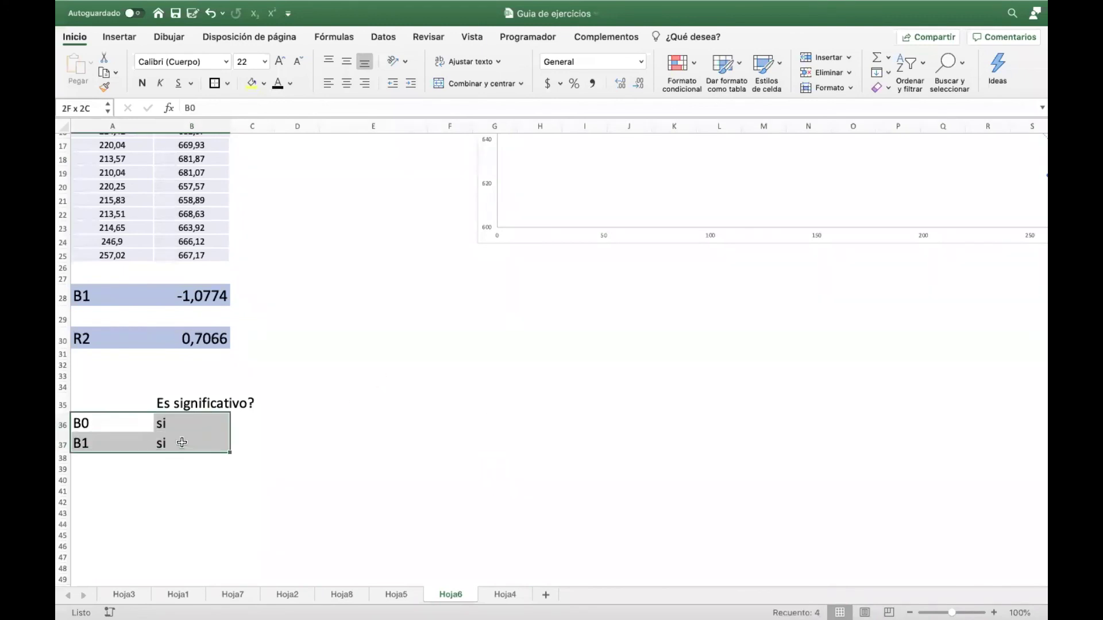
click(347, 84)
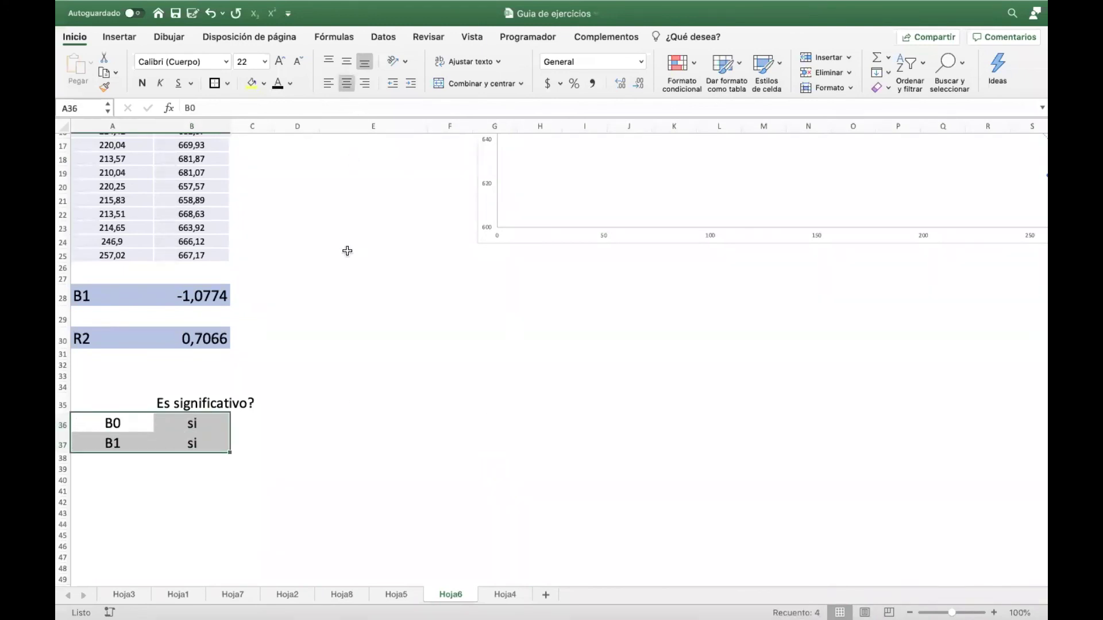
click(266, 241)
scroll(225, 226, up, 8)
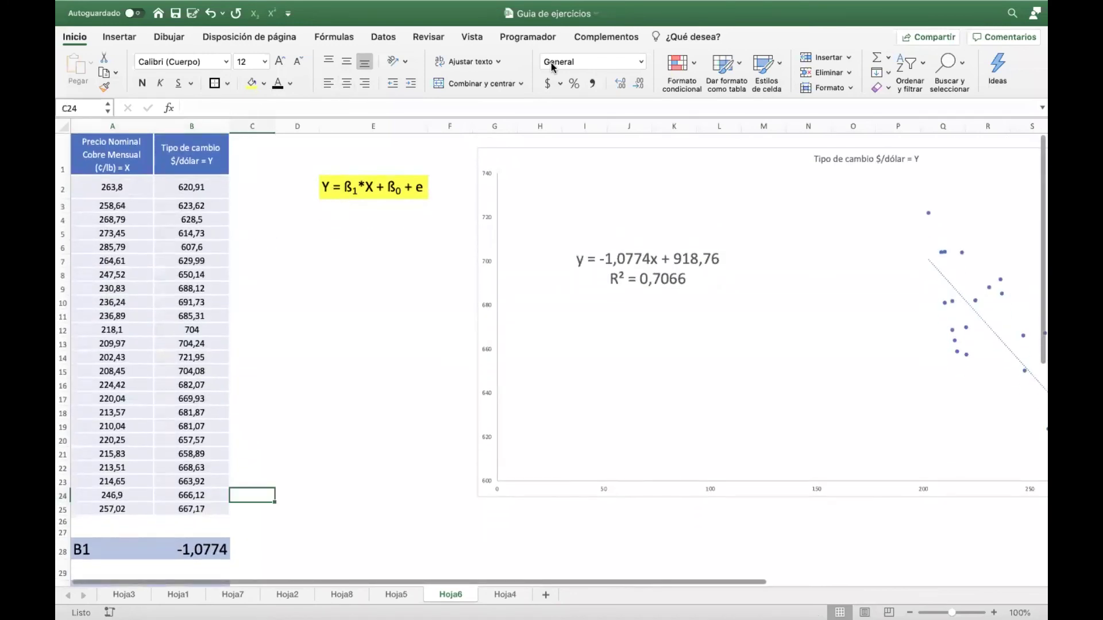
Start a Regression data analysis and set its Y input range to the exchange rates in B2:B25.
click(120, 37)
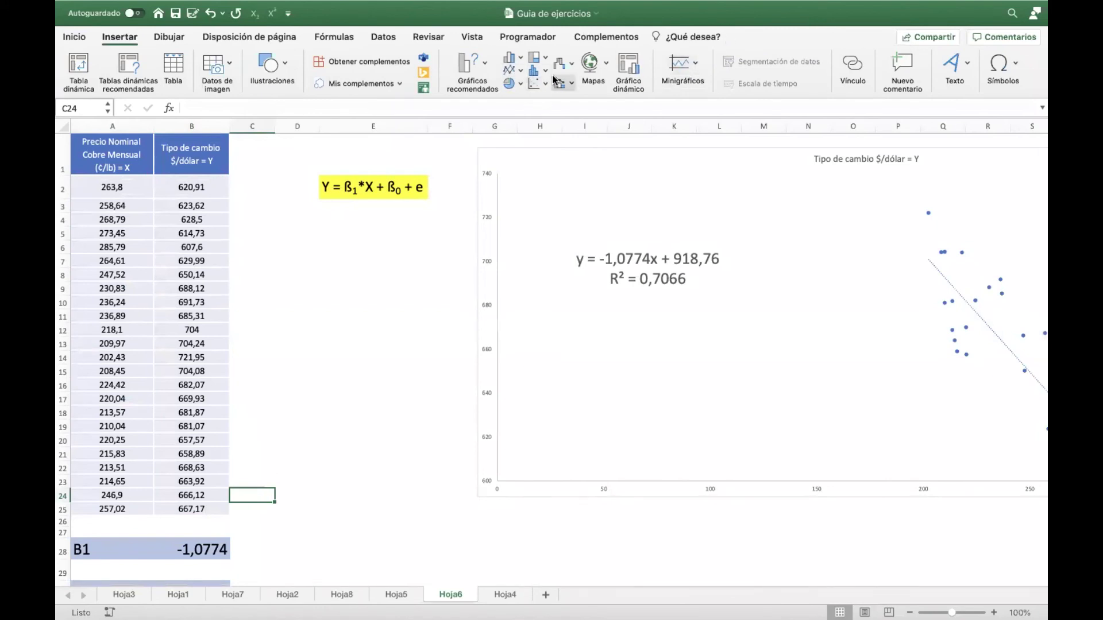
click(388, 40)
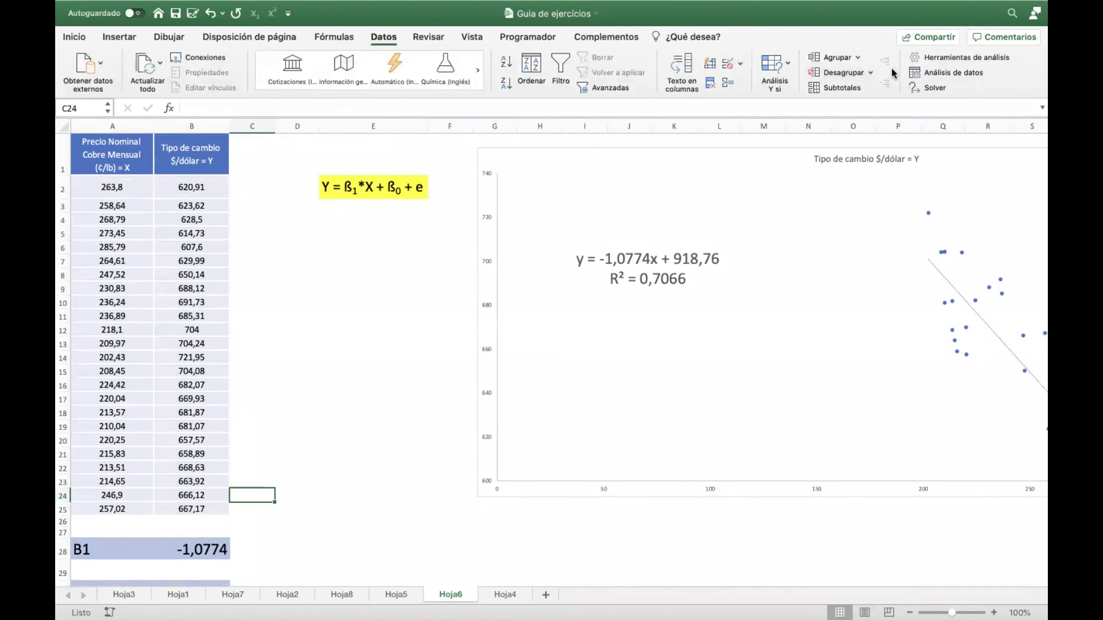
click(948, 72)
click(697, 151)
click(630, 123)
drag(196, 188, 204, 510)
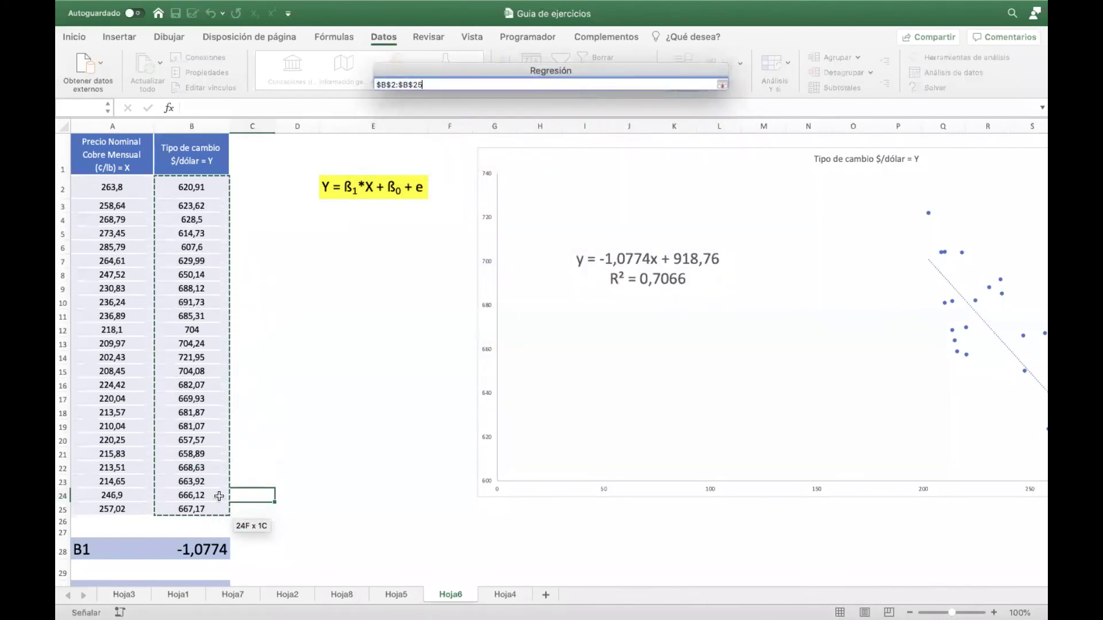
click(722, 84)
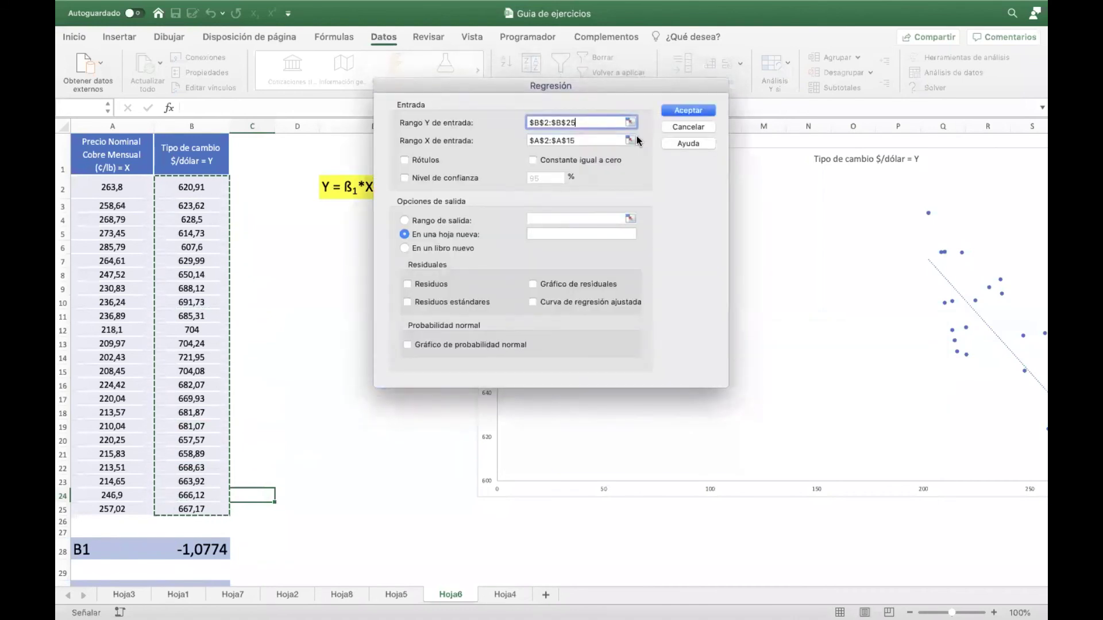
Set the regression's X input range to the copper prices in A2:A25 and generate the output on a new sheet.
click(637, 141)
drag(131, 185, 126, 510)
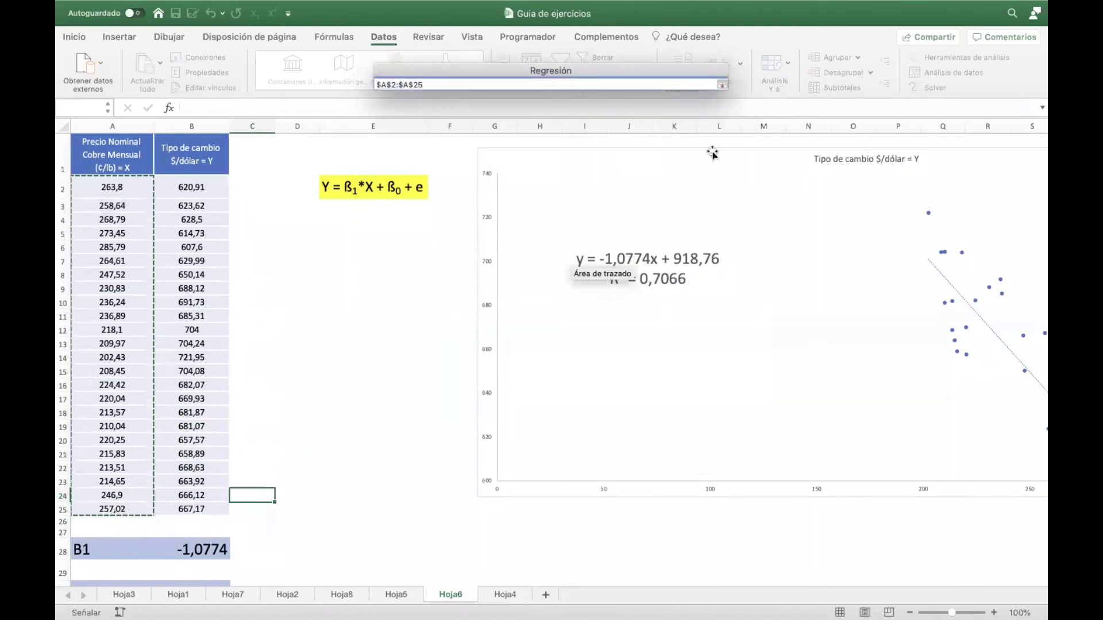
click(722, 85)
click(691, 115)
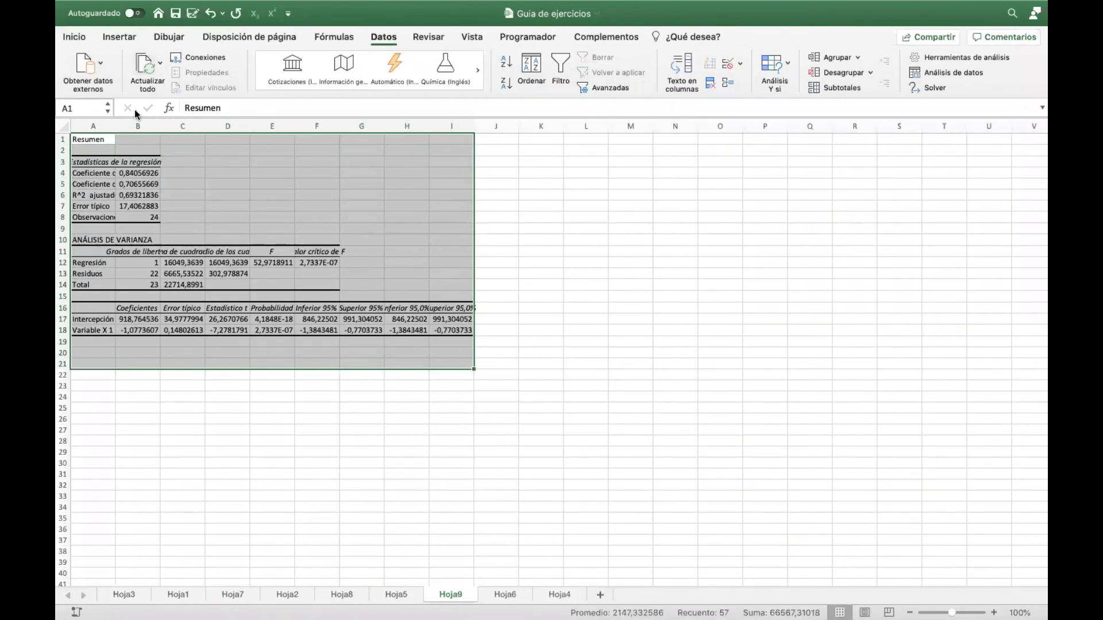
Widen columns A through G of the regression output on Hoja9 so that their labels and values fit.
double_click(115, 125)
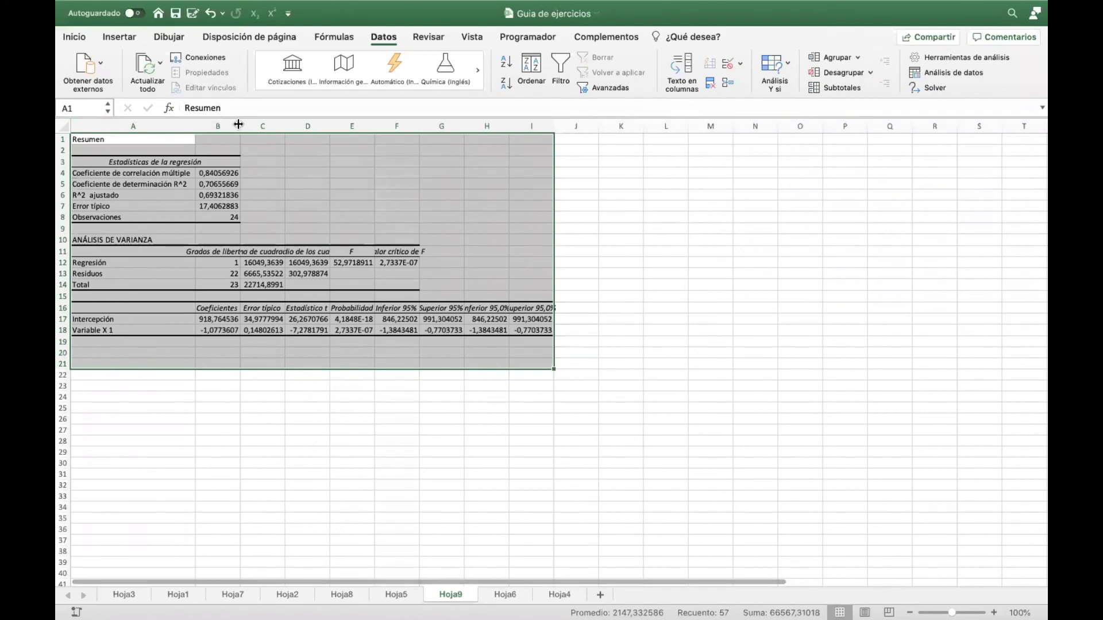
double_click(241, 125)
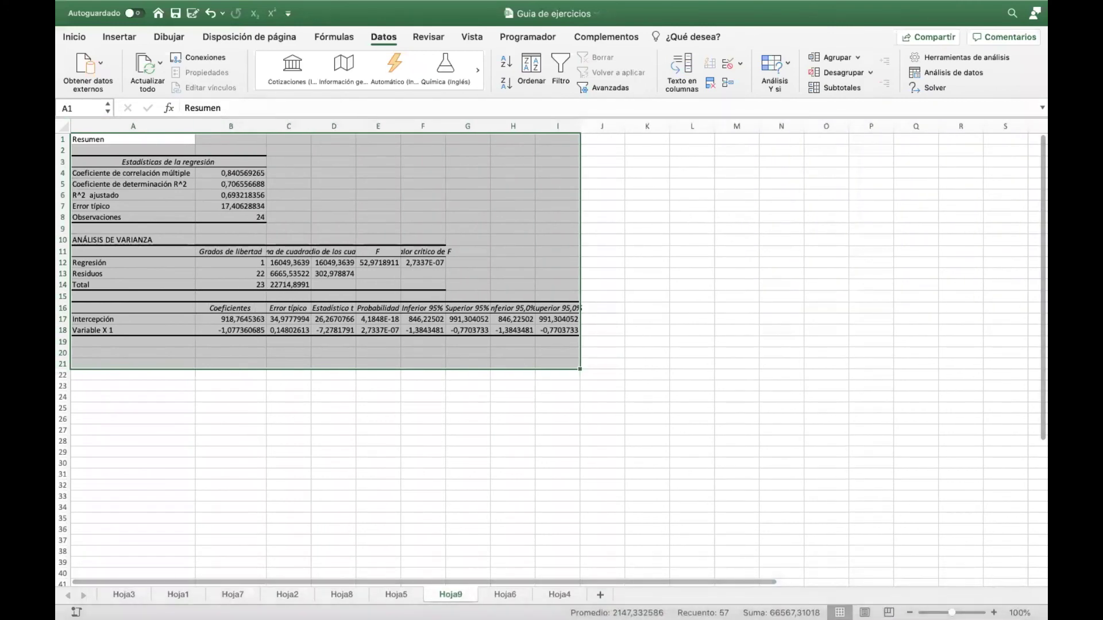
scroll(809, 175, up, 3)
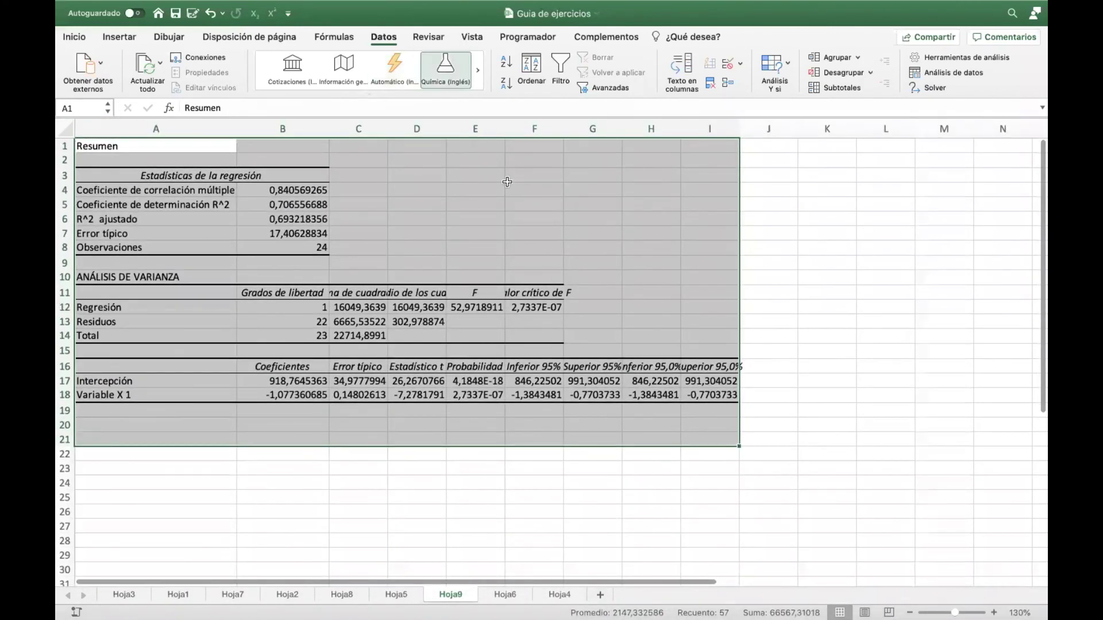
click(809, 175)
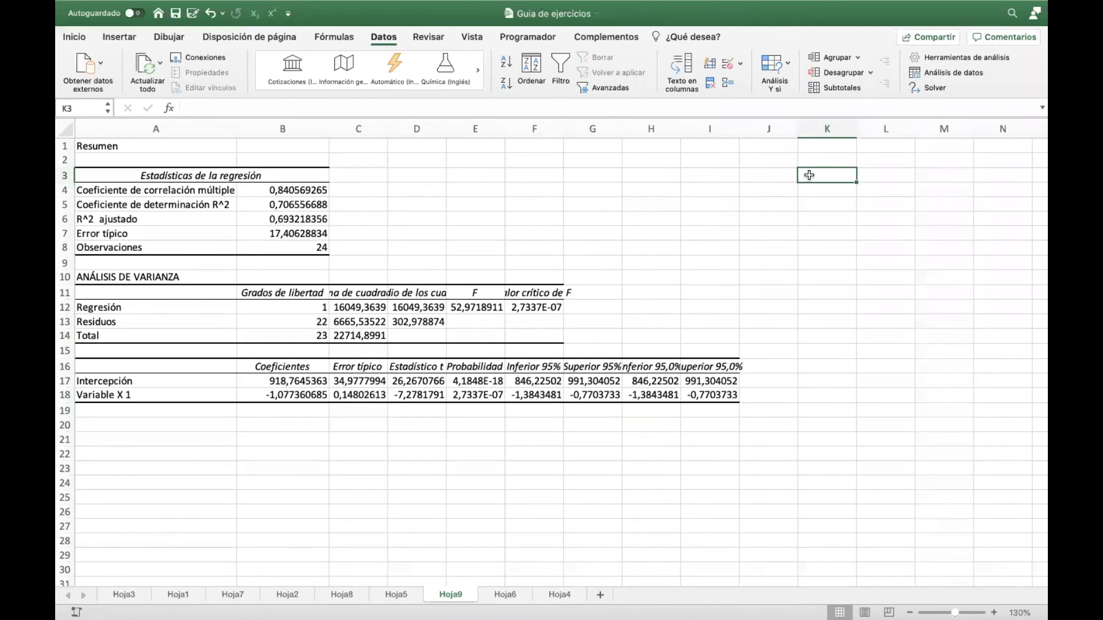
double_click(563, 128)
double_click(647, 128)
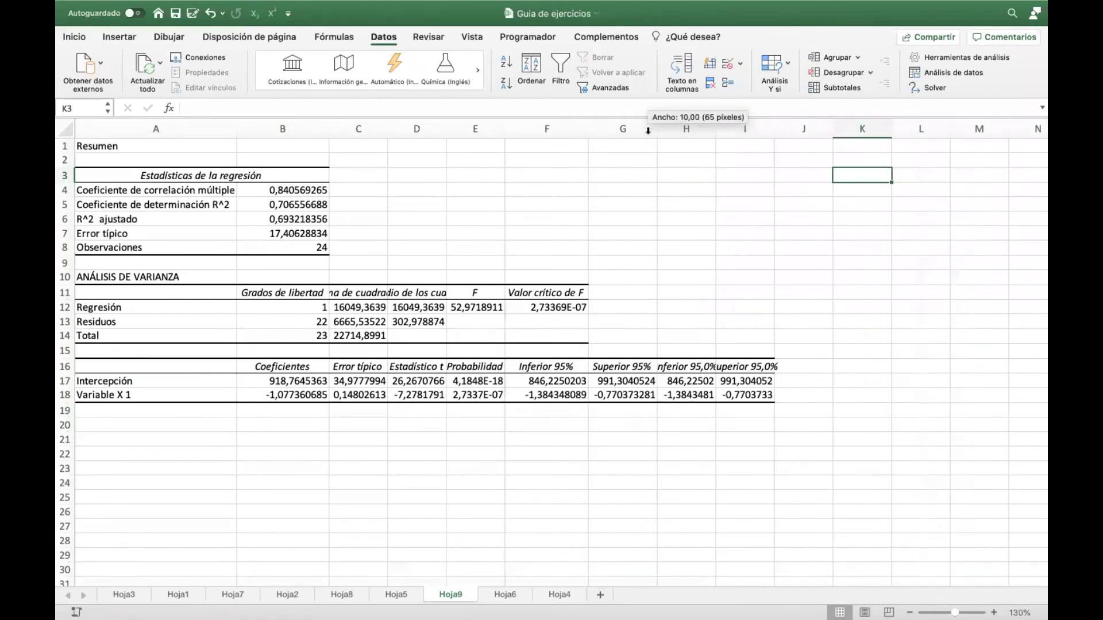
drag(504, 127, 504, 128)
double_click(504, 127)
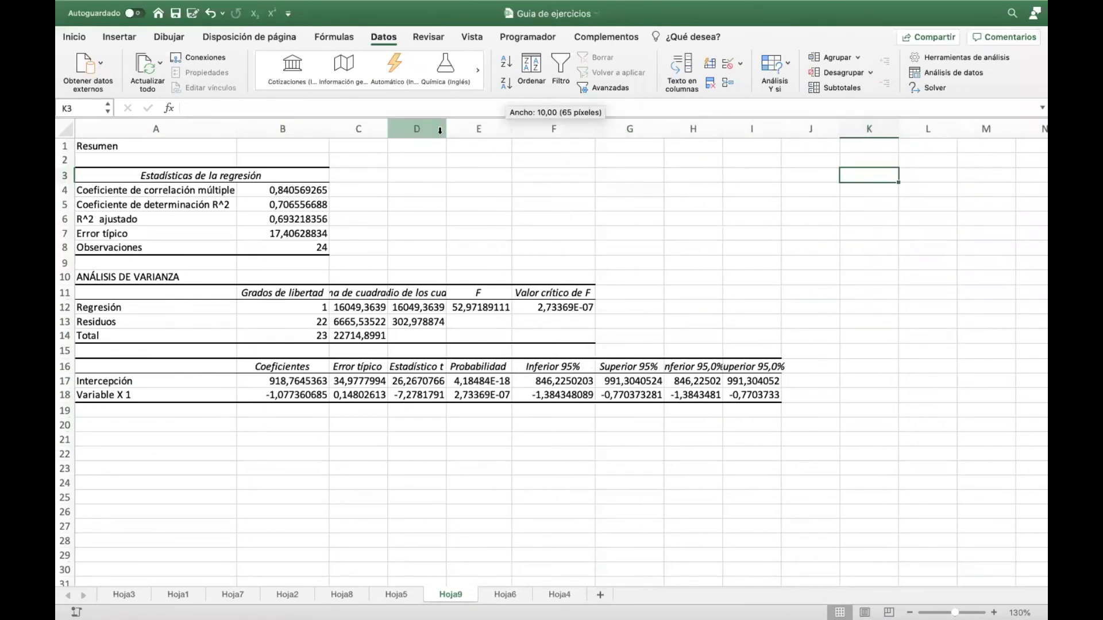
double_click(446, 129)
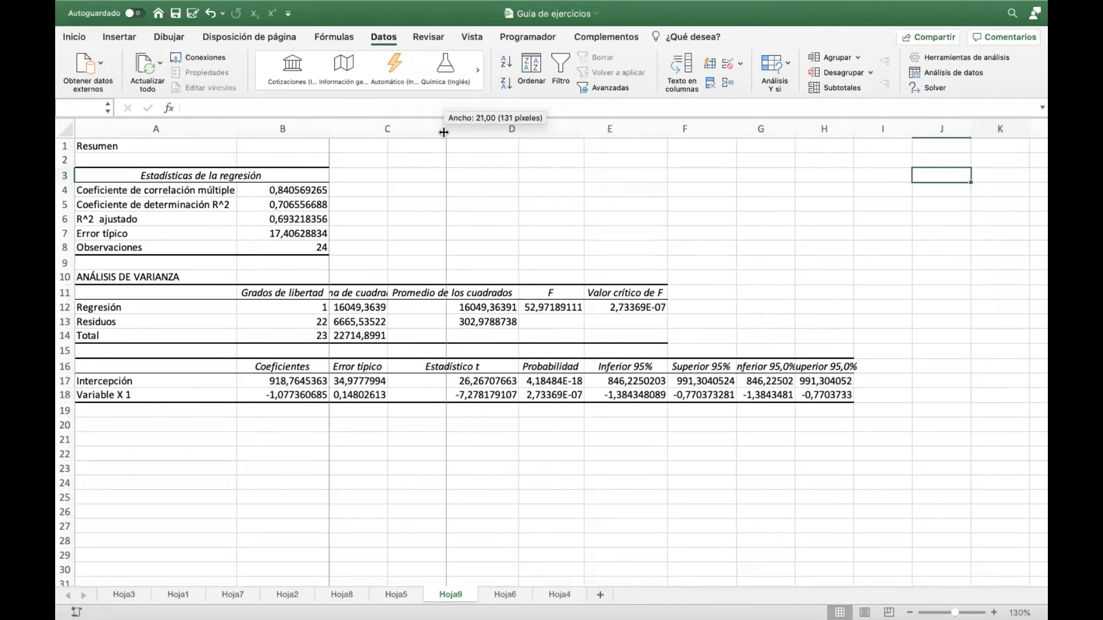
double_click(386, 129)
drag(328, 128, 353, 126)
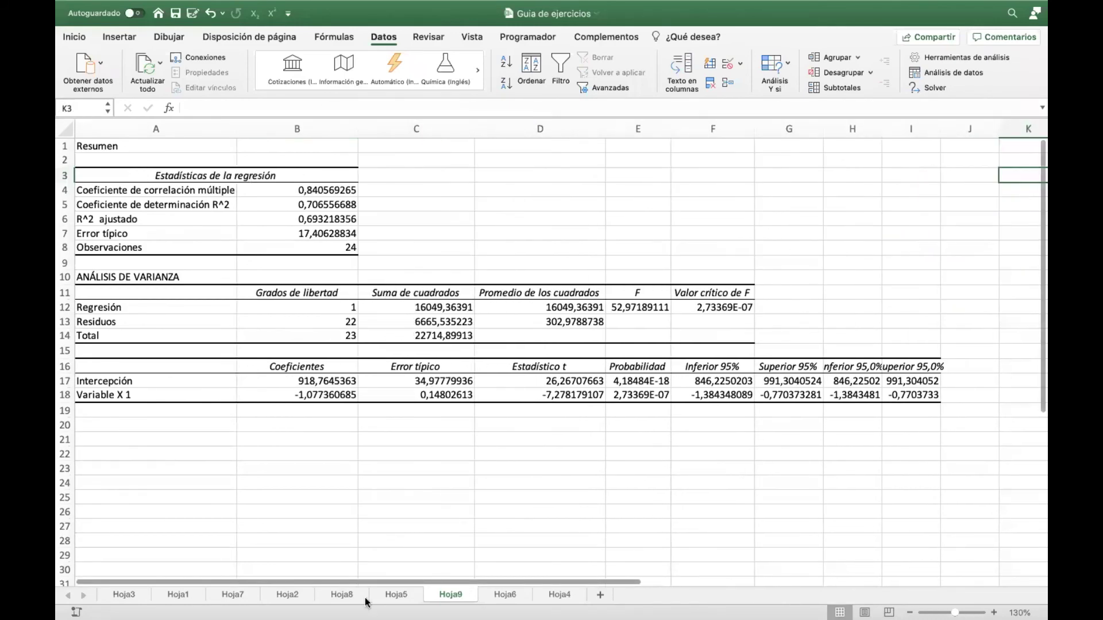
Reduce the coefficient of determination R^2 in B5 of Hoja9 to four decimals, matching the precision on Hoja6.
click(505, 594)
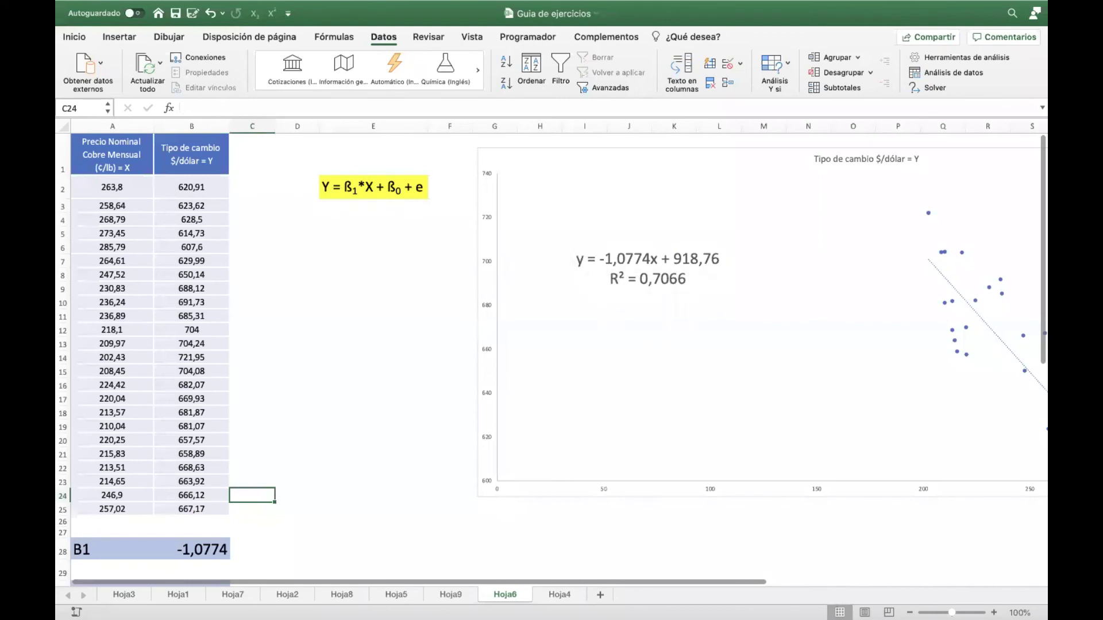
click(450, 595)
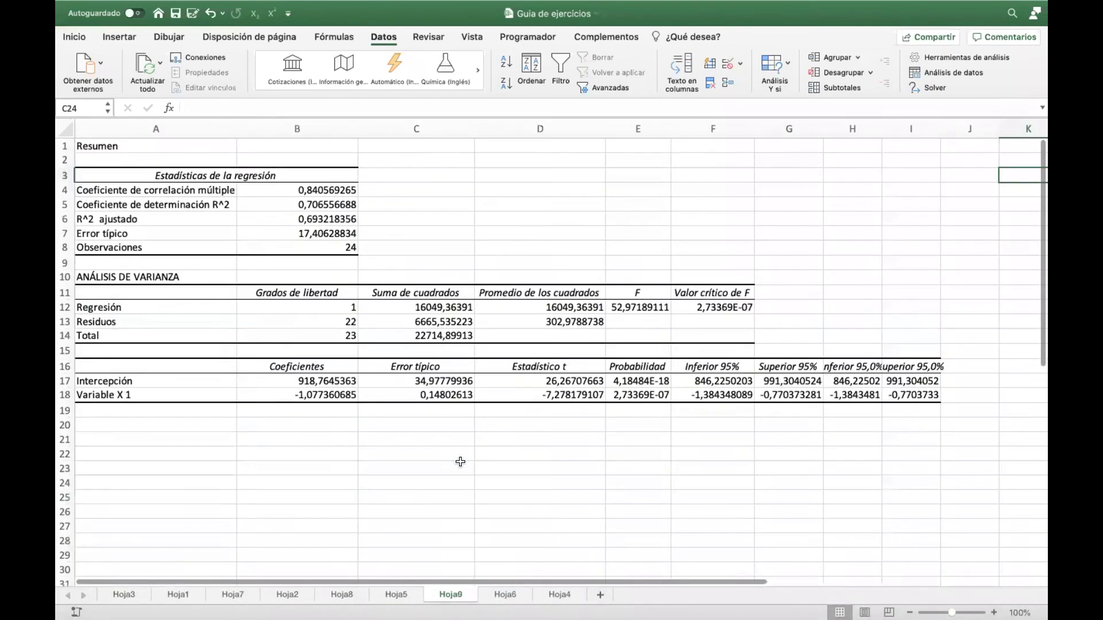
click(325, 205)
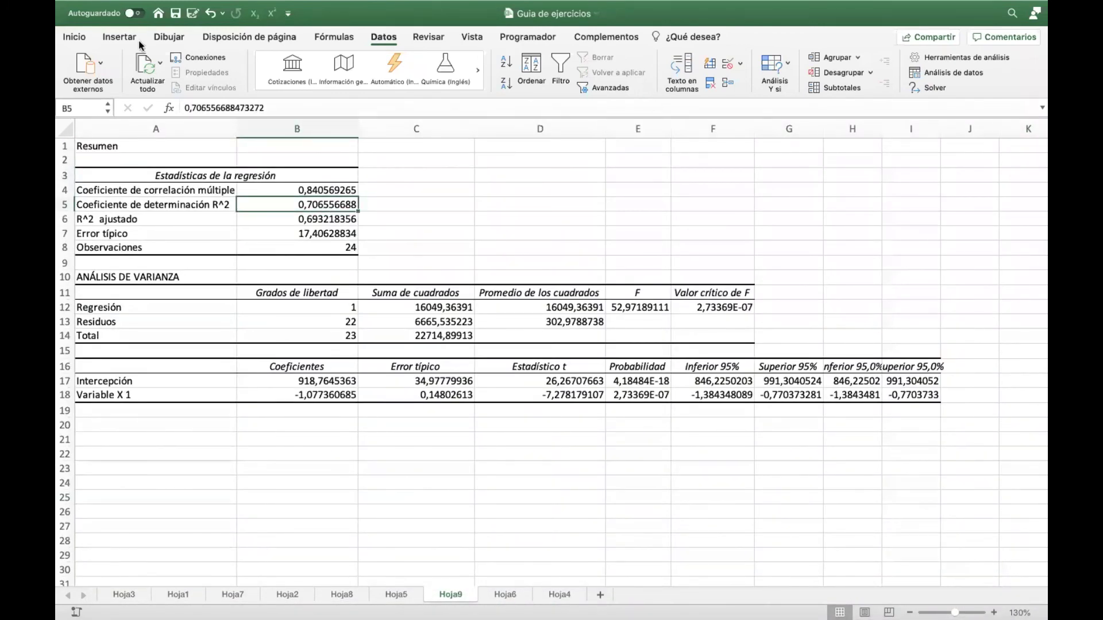
click(76, 37)
click(638, 84)
click(638, 83)
click(638, 83)
click(638, 84)
click(638, 83)
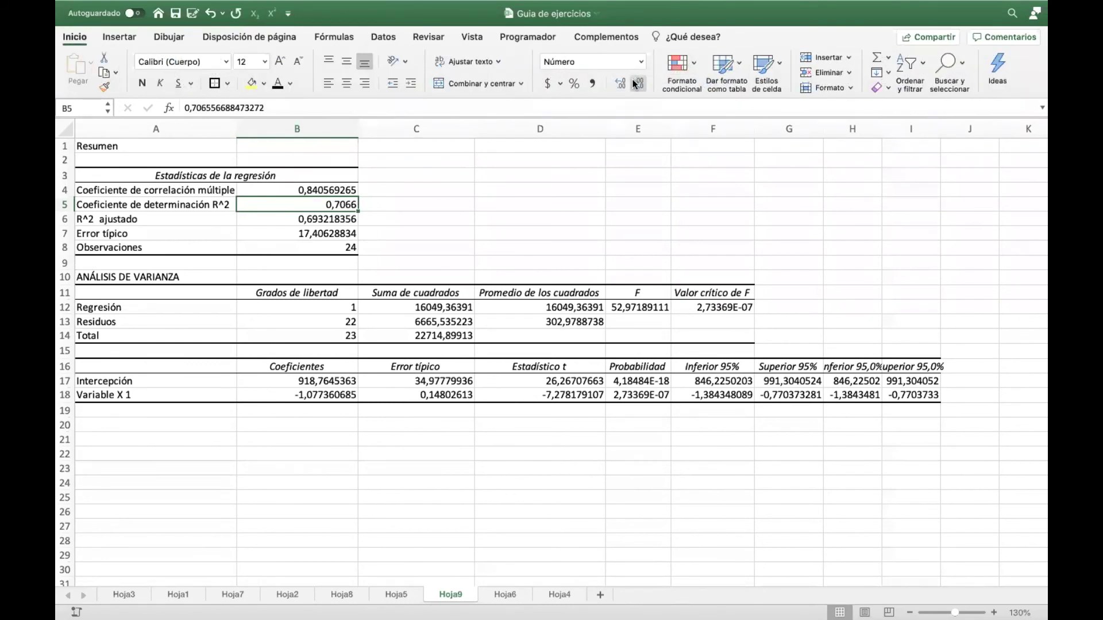
Compare the intercept and Variable X 1 coefficients with the trendline equation on Hoja6 and fill B17:B18 on Hoja9 in yellow.
drag(326, 384, 339, 403)
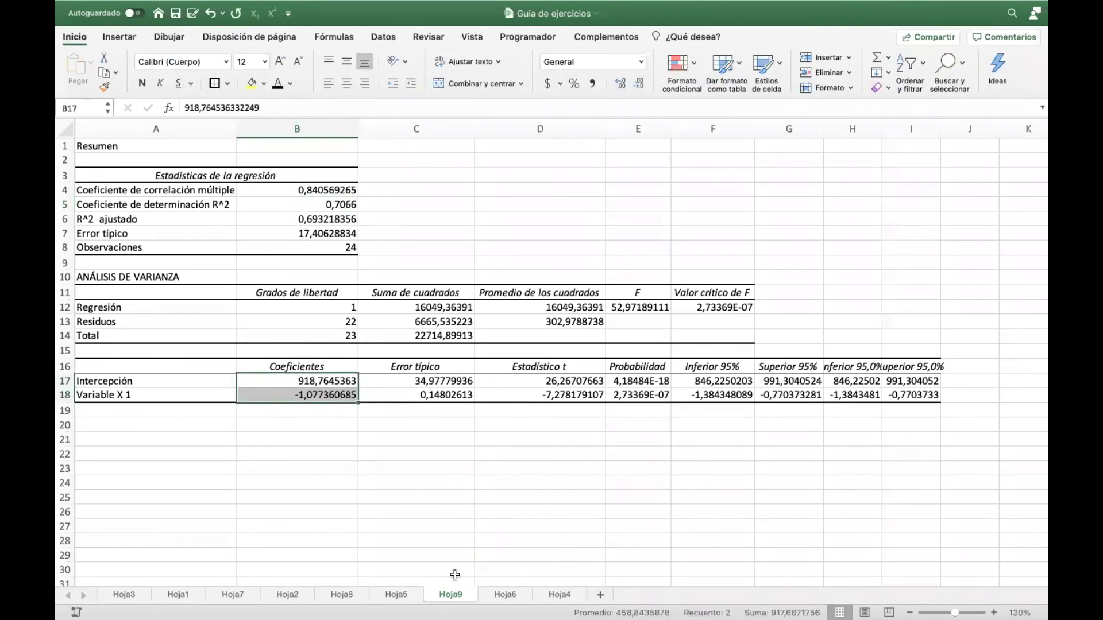
click(506, 596)
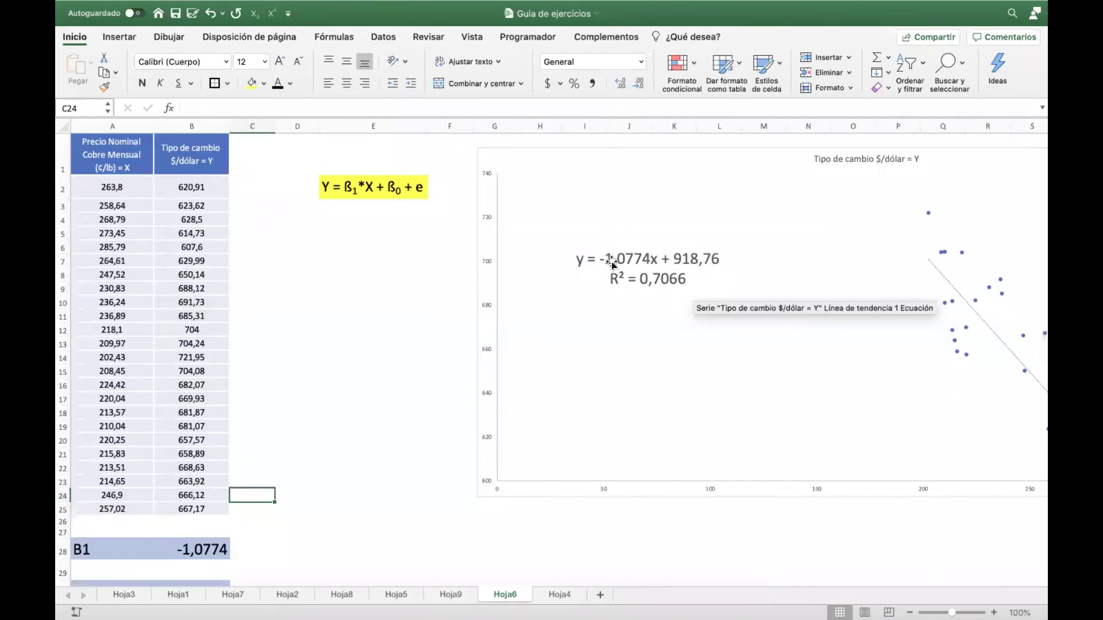
click(463, 597)
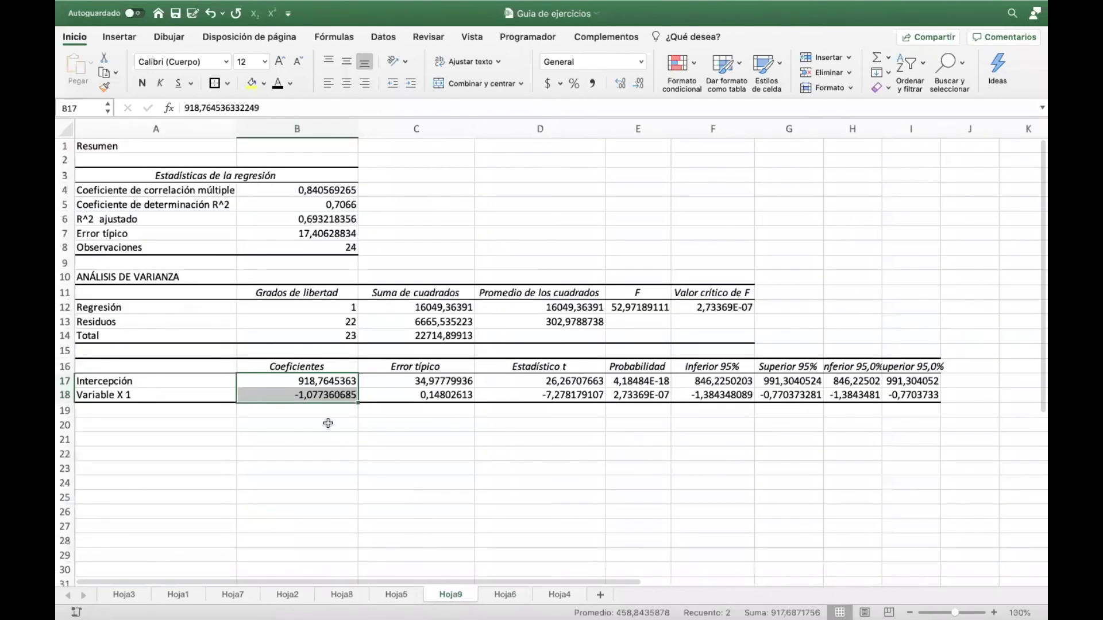
click(252, 84)
Examine the t statistics of the intercept and Variable X 1 in D17:D18.
drag(547, 380, 552, 396)
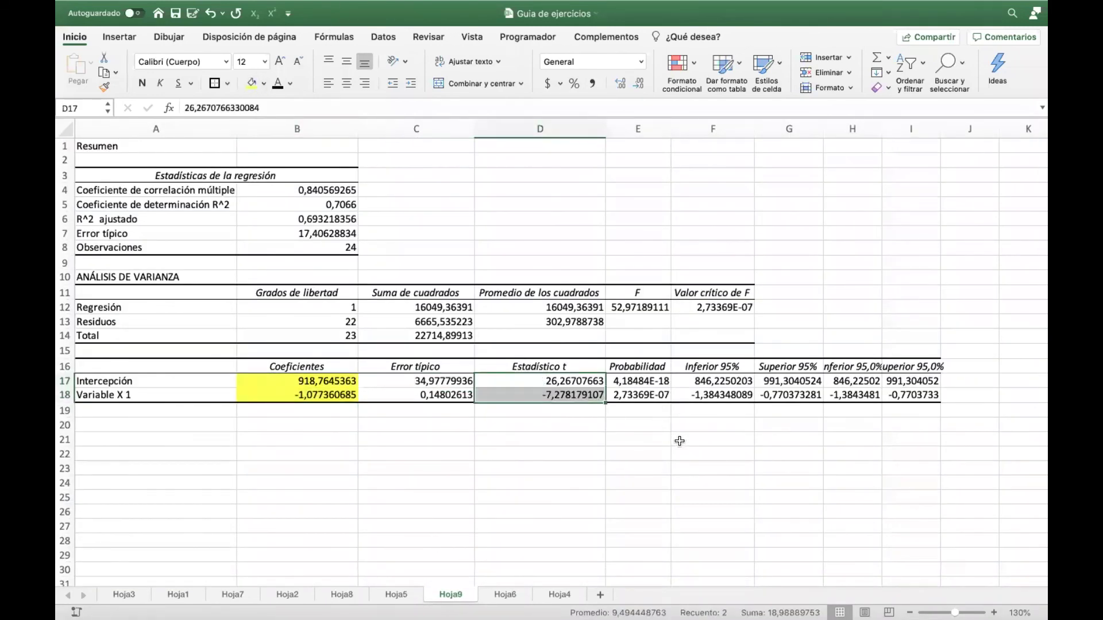
click(546, 383)
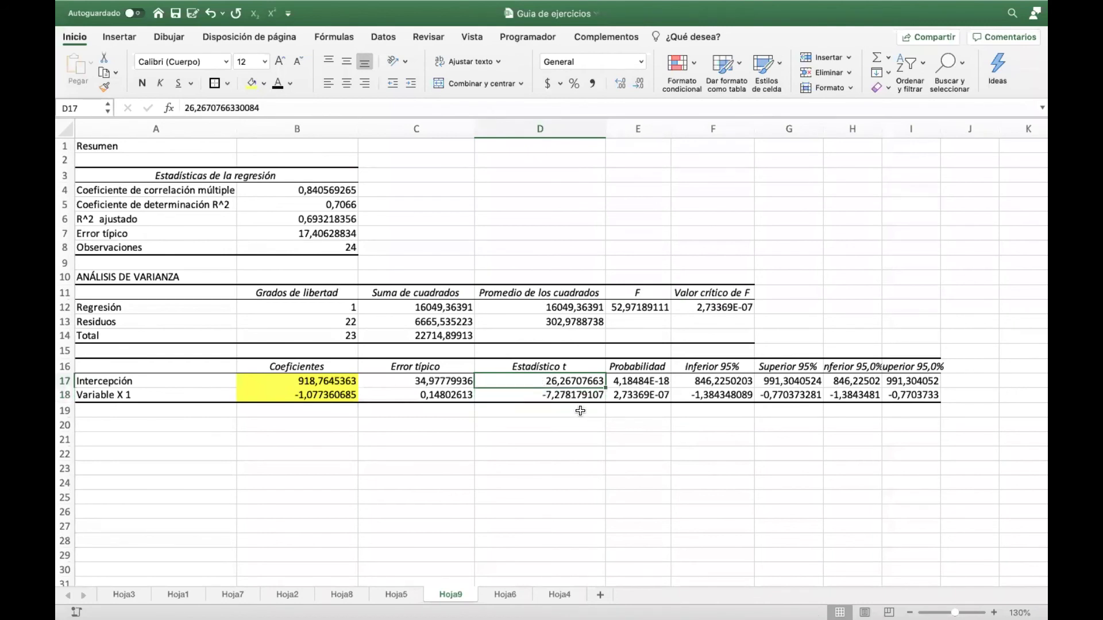
click(567, 395)
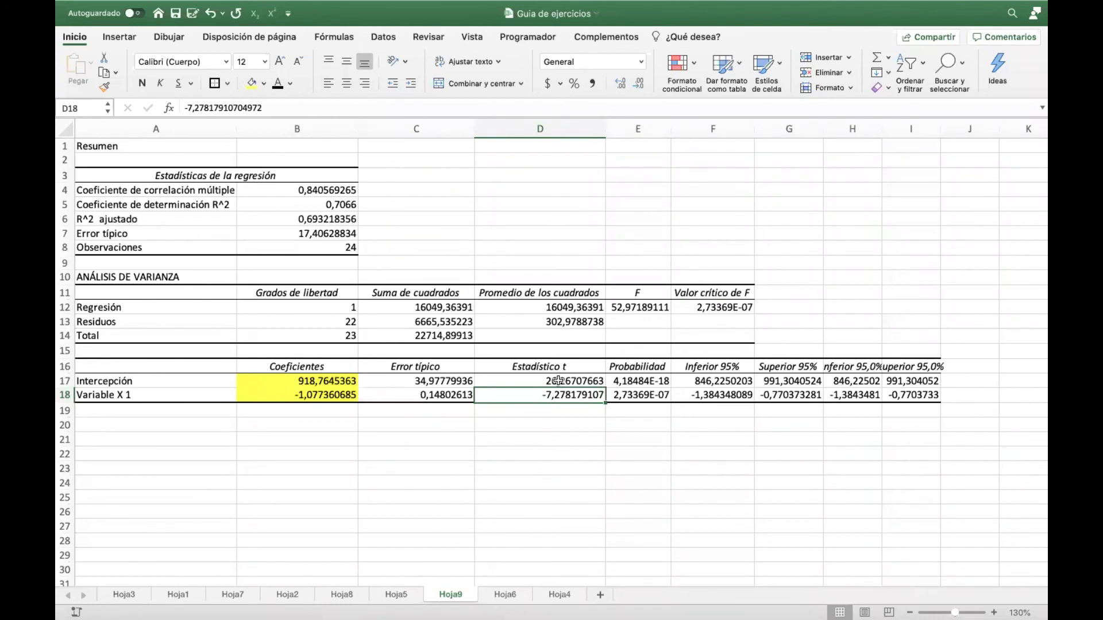
drag(558, 381, 558, 396)
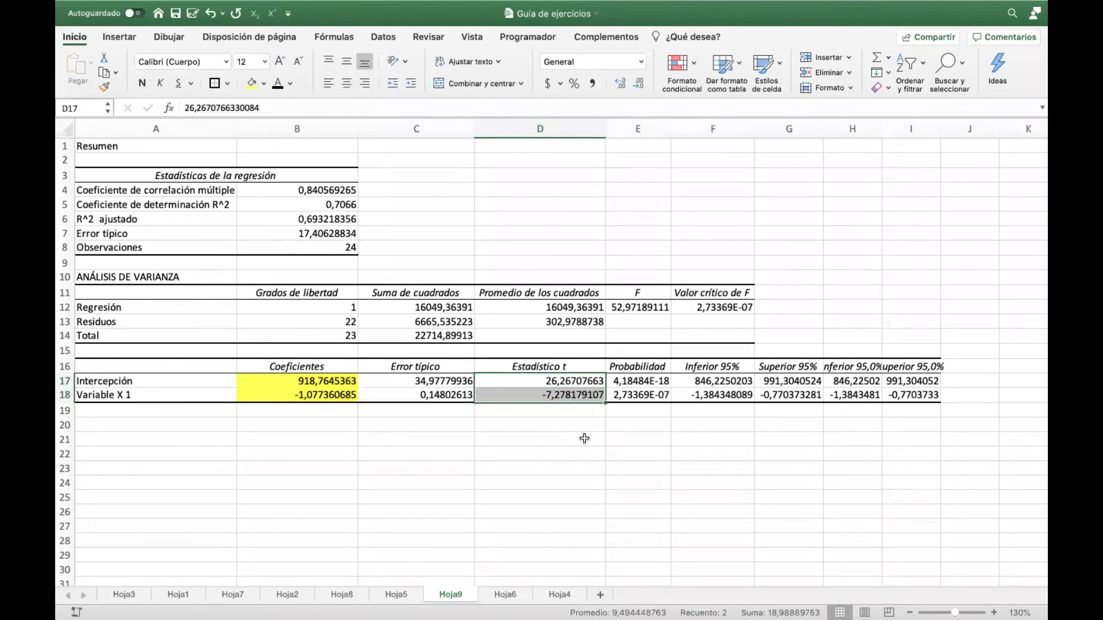
Widen the Probabilidad column and check the p-values of both coefficients in E17:E18.
scroll(787, 362, right, 3)
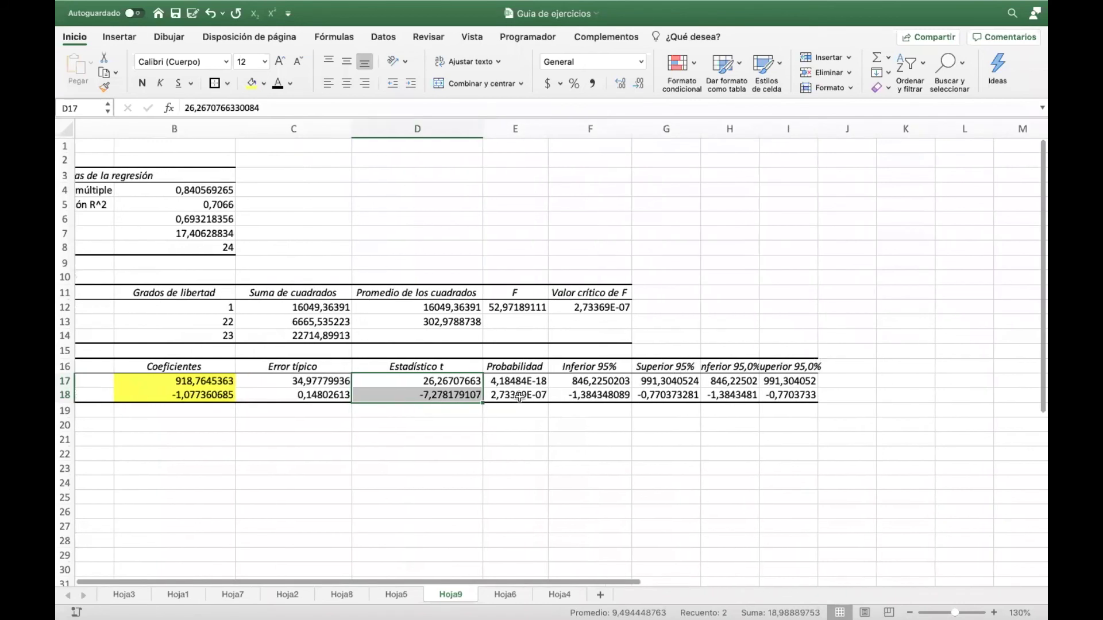
drag(549, 131, 587, 131)
drag(568, 377, 554, 395)
click(626, 440)
click(555, 379)
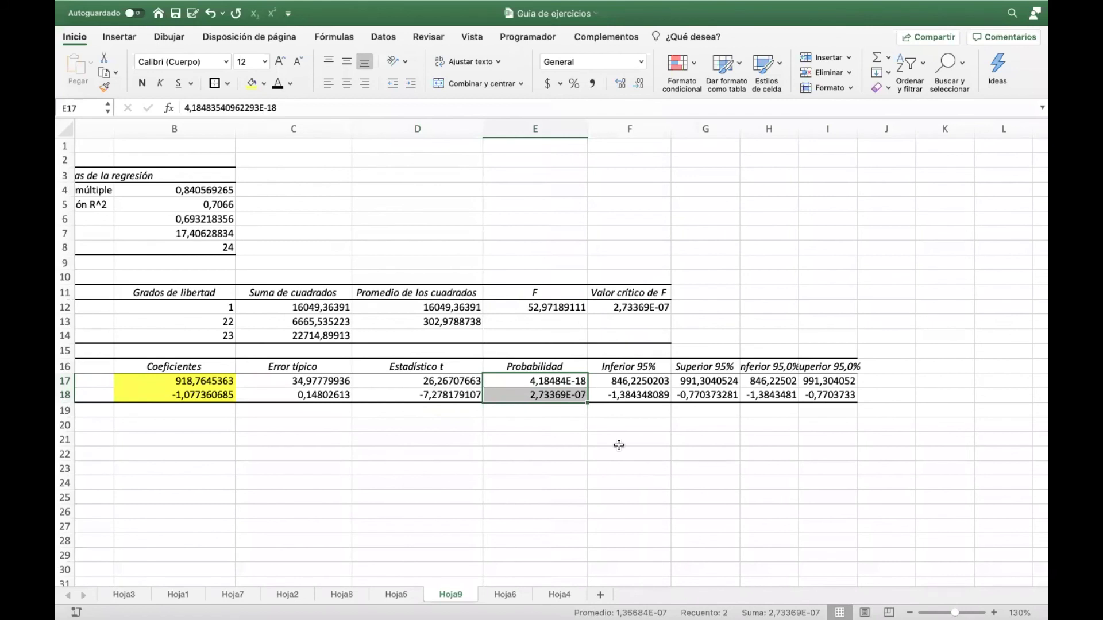
click(574, 440)
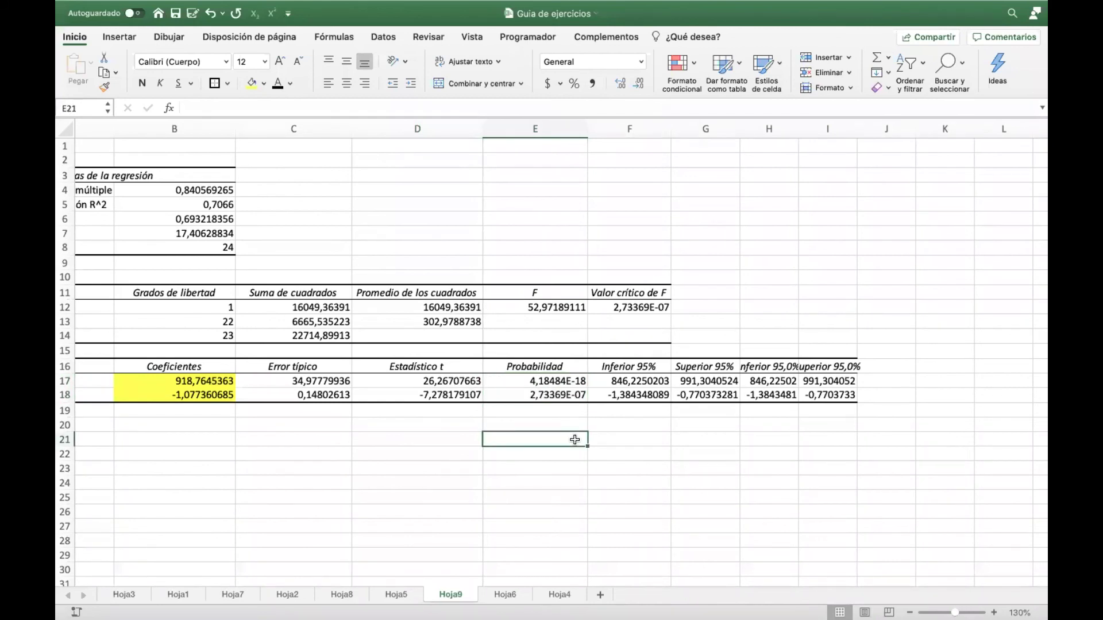
Examine the lower and upper 95% confidence limits of both coefficients alongside their t statistics and p-values.
drag(648, 378, 694, 383)
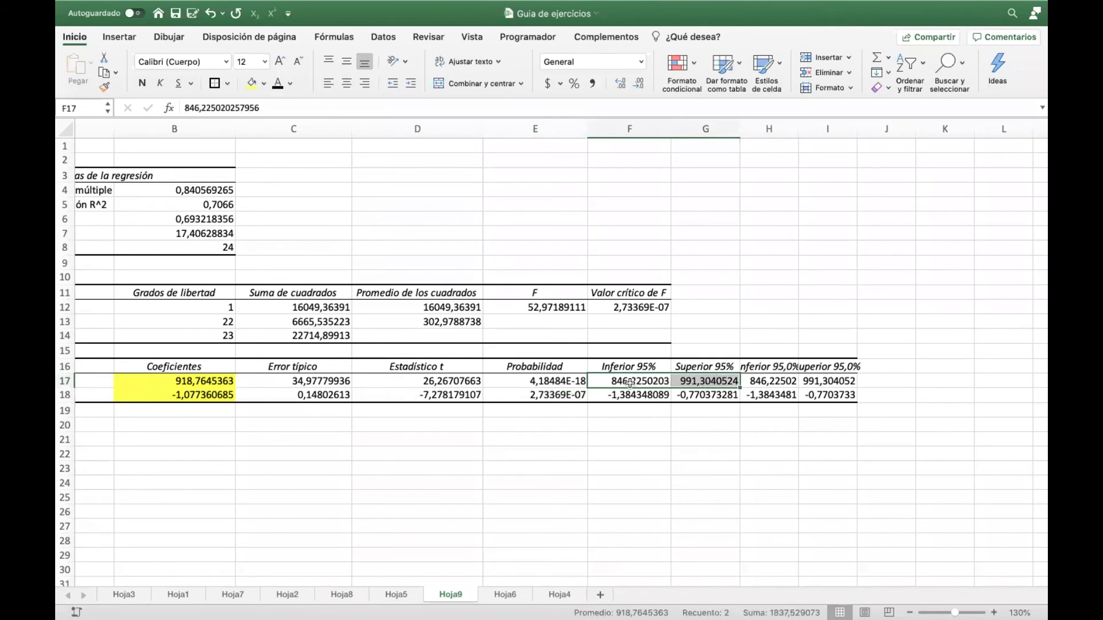
drag(629, 382, 705, 393)
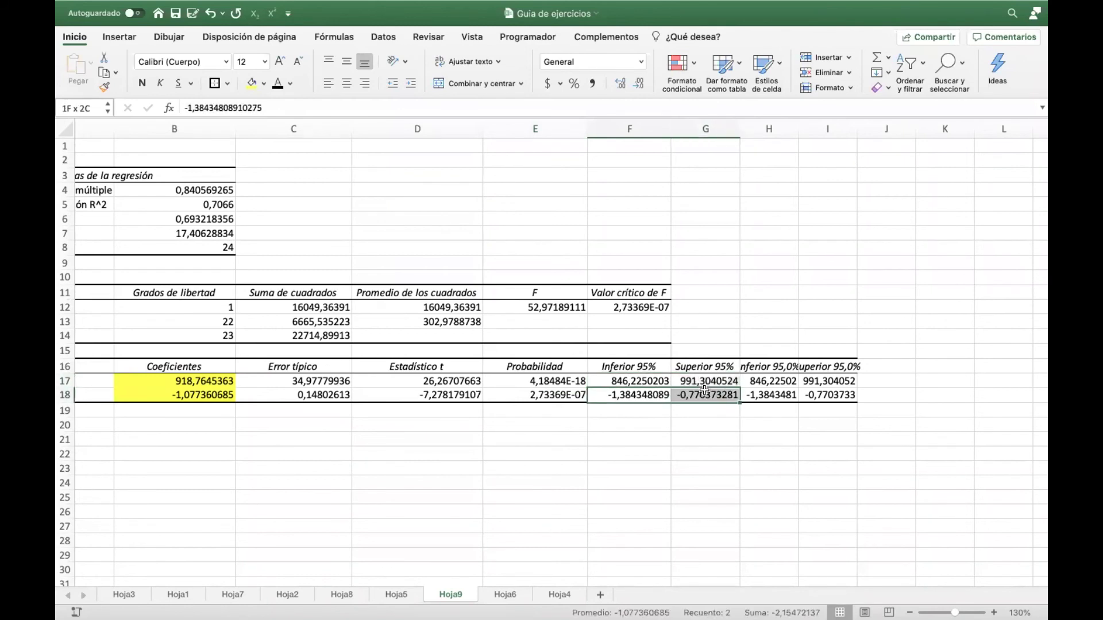
drag(406, 368, 696, 415)
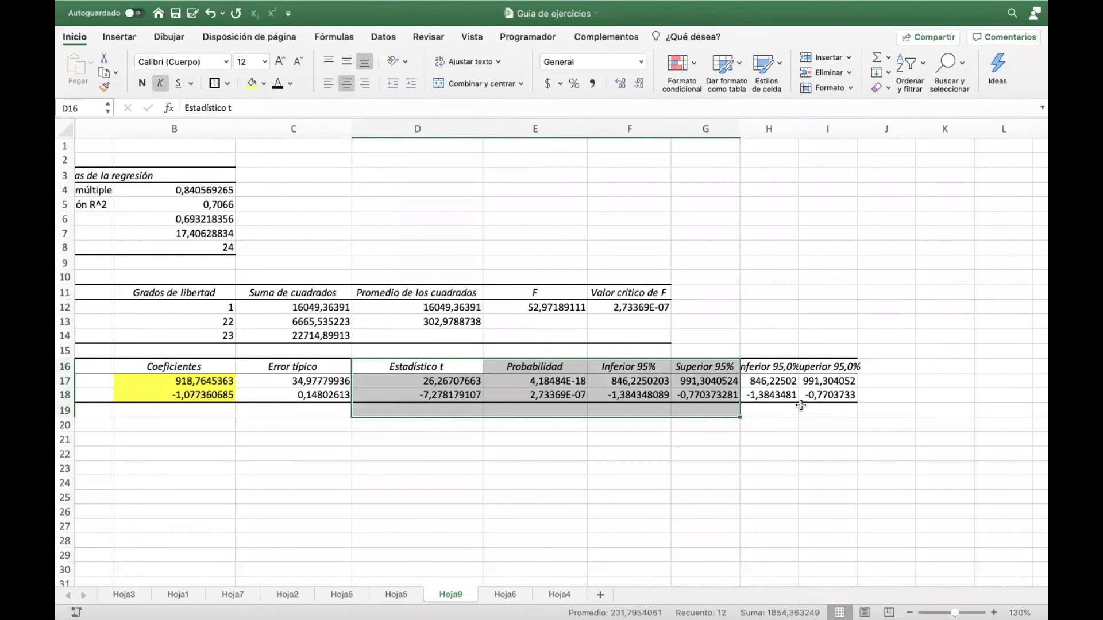
Centre the "no" and "si" significance answers for B0 and B1 in B28:B29 of Hoja5 horizontally.
click(395, 594)
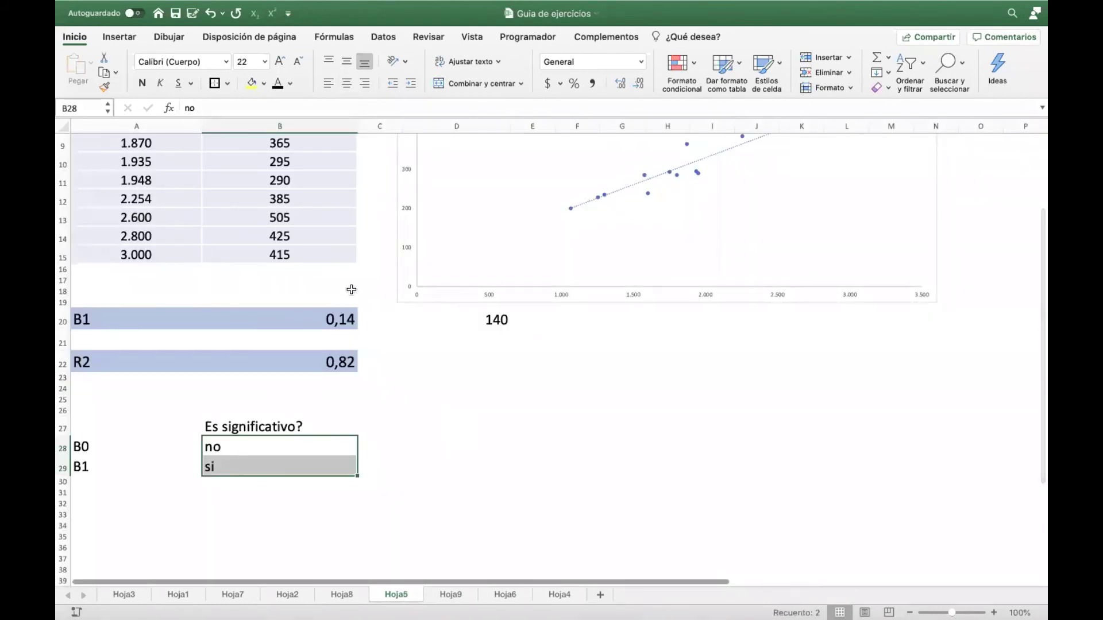
click(347, 83)
click(472, 406)
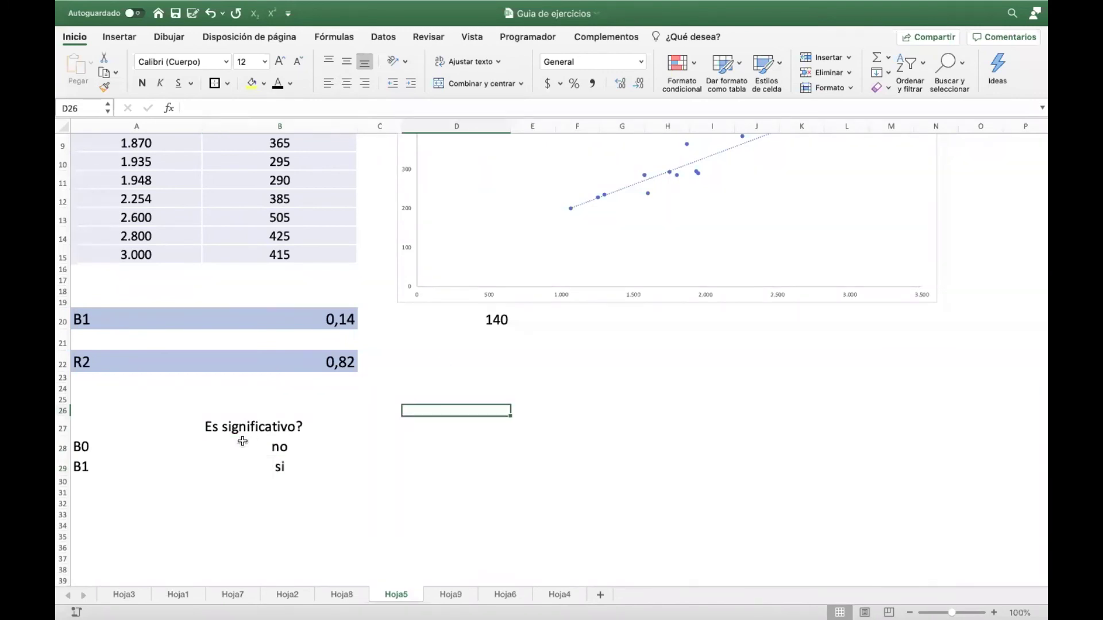
click(278, 445)
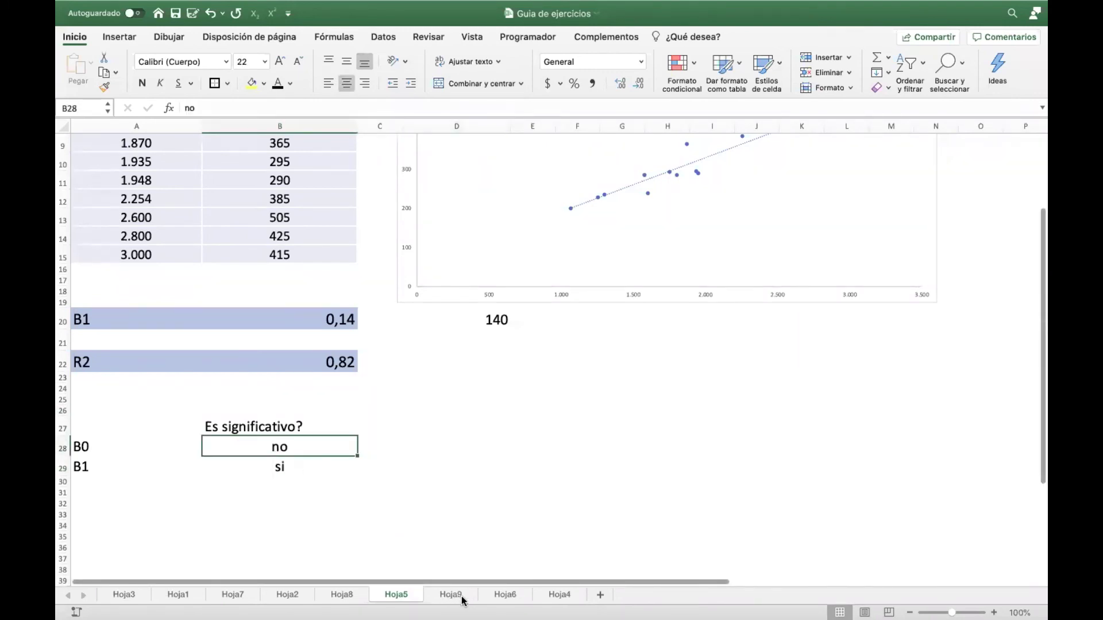
Review the "Es significativo?" answers for B0 and B1 in A35:B37 of Hoja6.
click(463, 600)
click(507, 597)
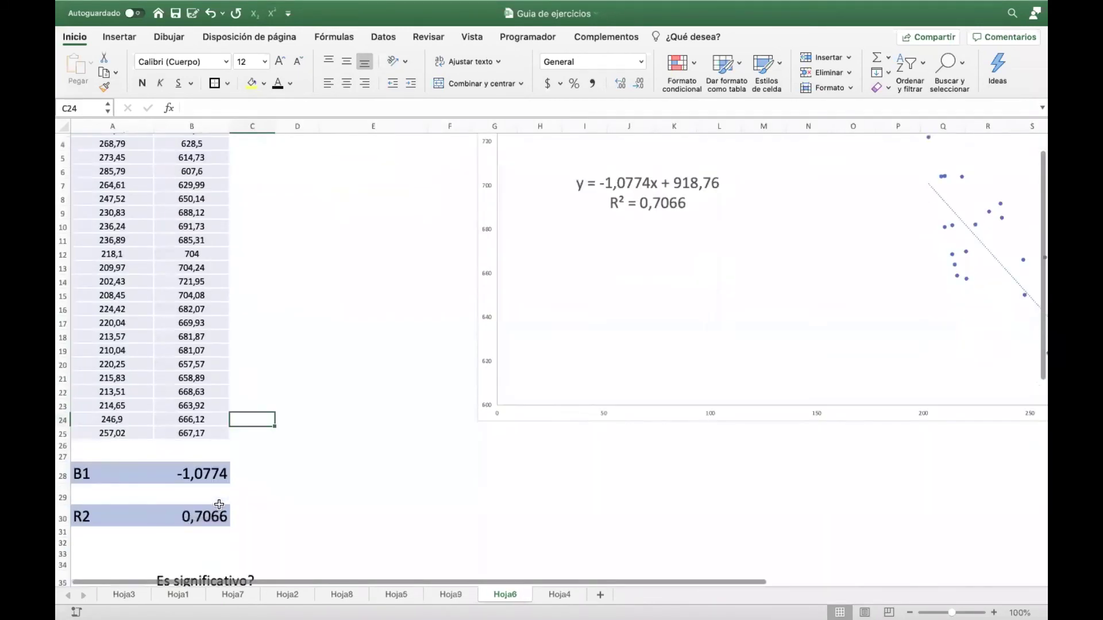
scroll(219, 504, down, 5)
drag(111, 452, 224, 497)
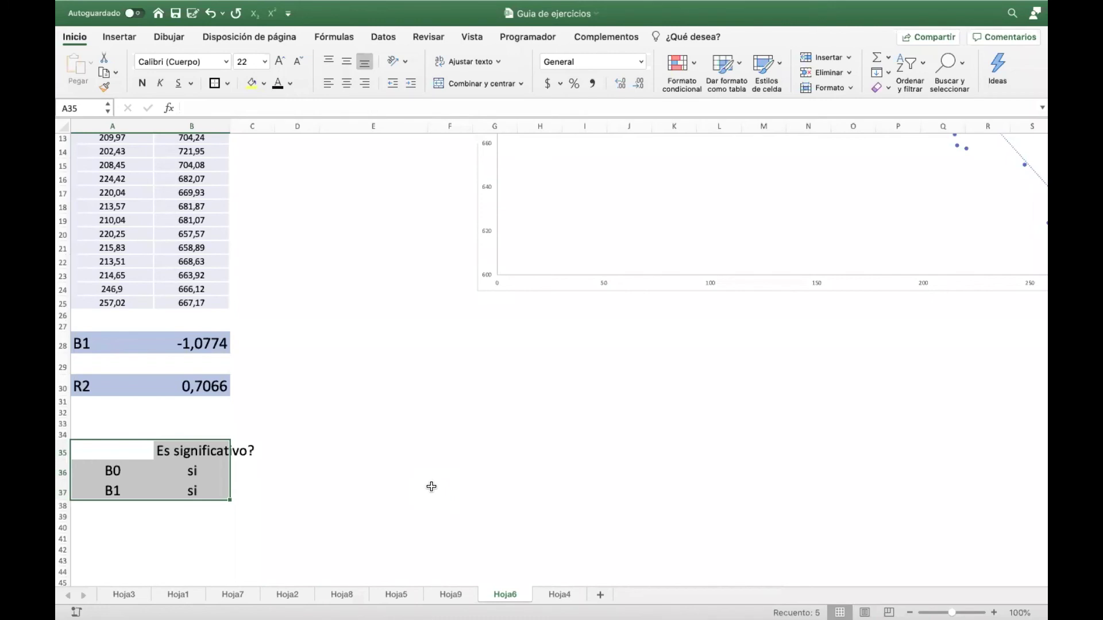
Examine the PBI, INV and M data columns for the multiple regression on Hoja4.
click(560, 595)
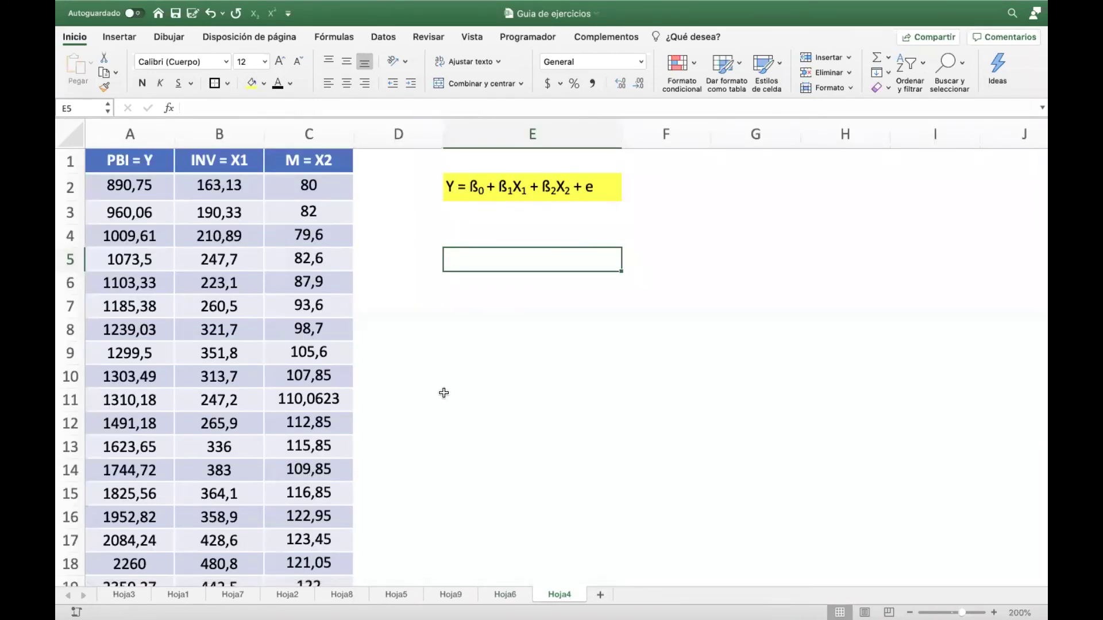
mouse_move(221, 134)
mouse_down()
mouse_move(299, 134)
mouse_move(235, 134)
mouse_up()
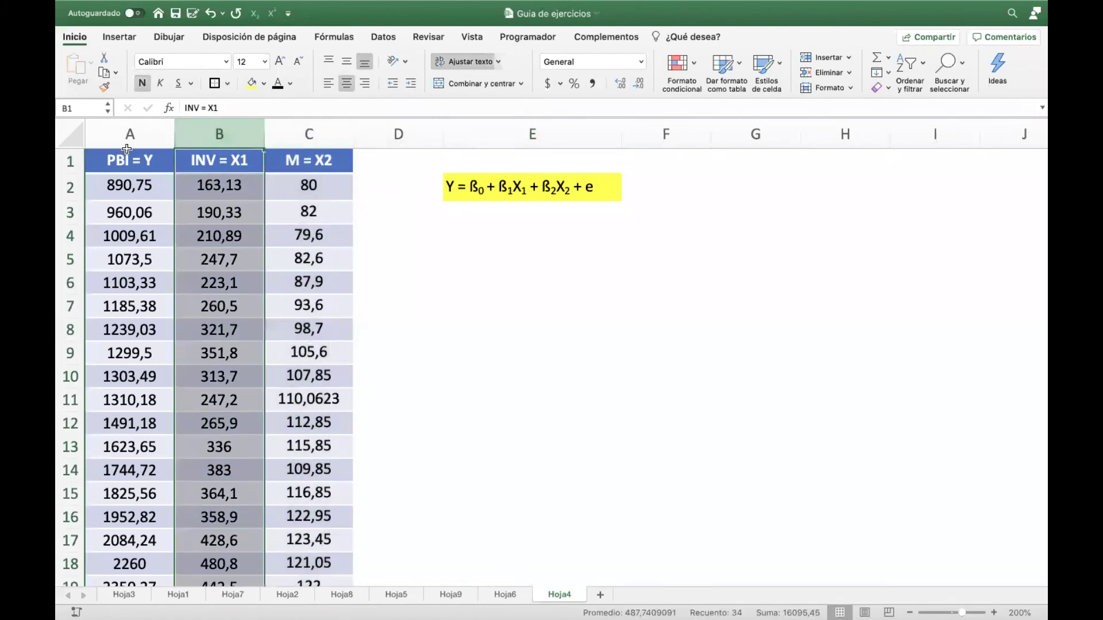
click(117, 134)
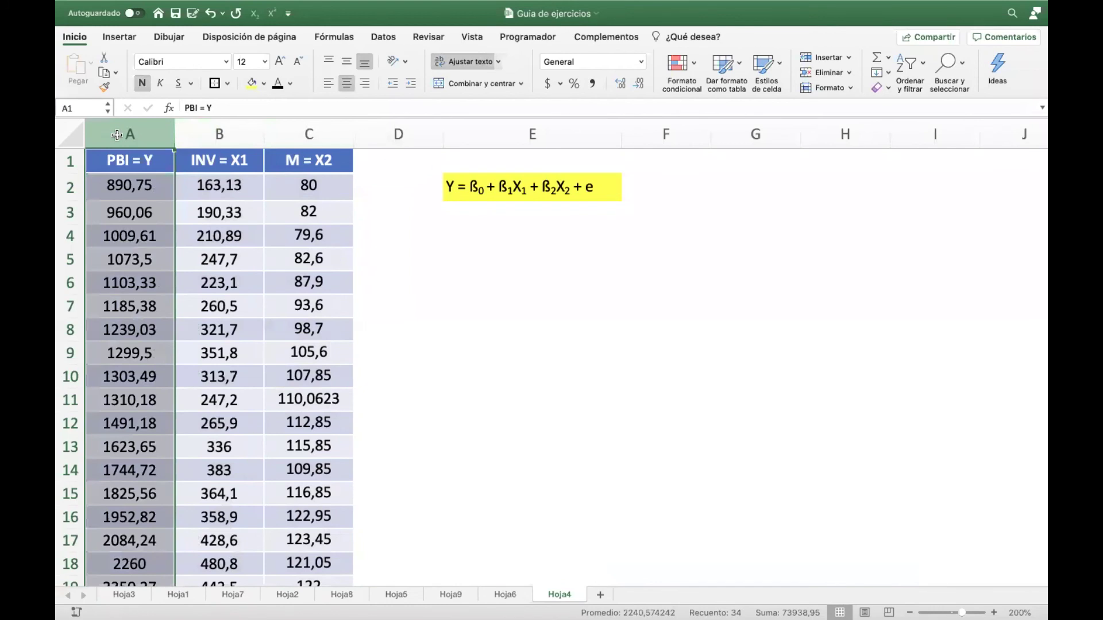
click(219, 132)
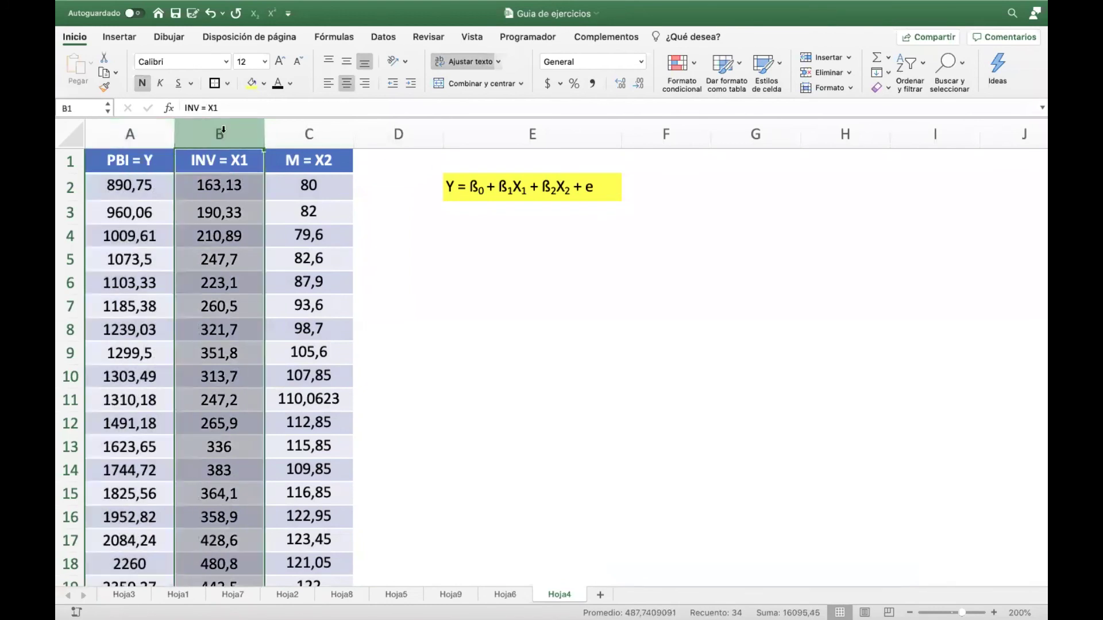
drag(264, 133, 328, 130)
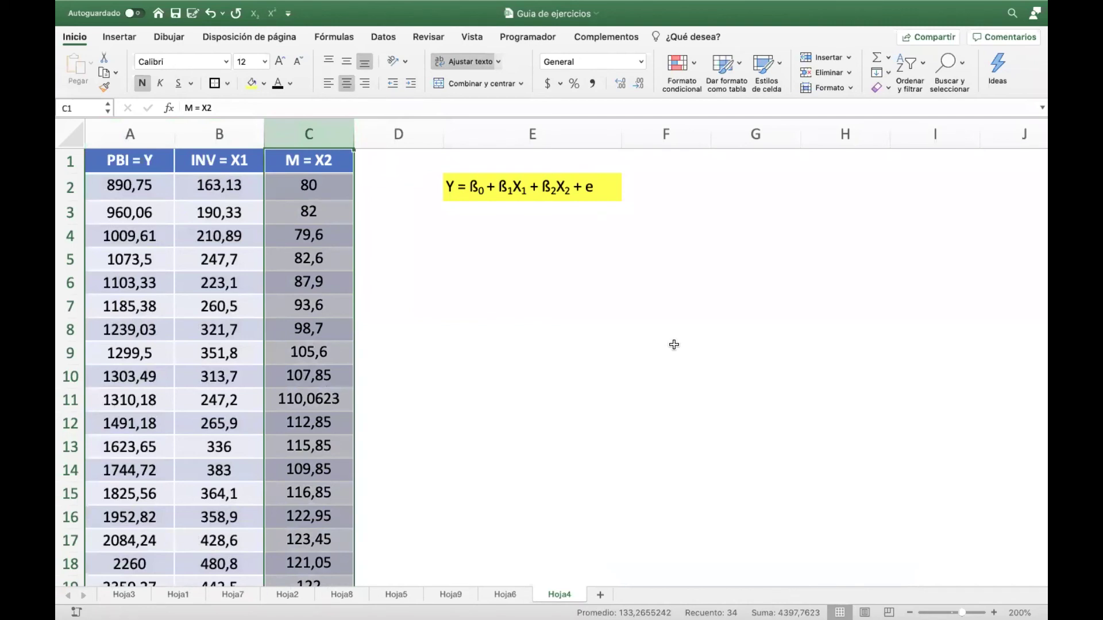
Start a Regression analysis on Hoja4 with the PBI values A2:A34 as the Y input range.
scroll(499, 408, down, 2)
scroll(543, 329, up, 2)
click(525, 281)
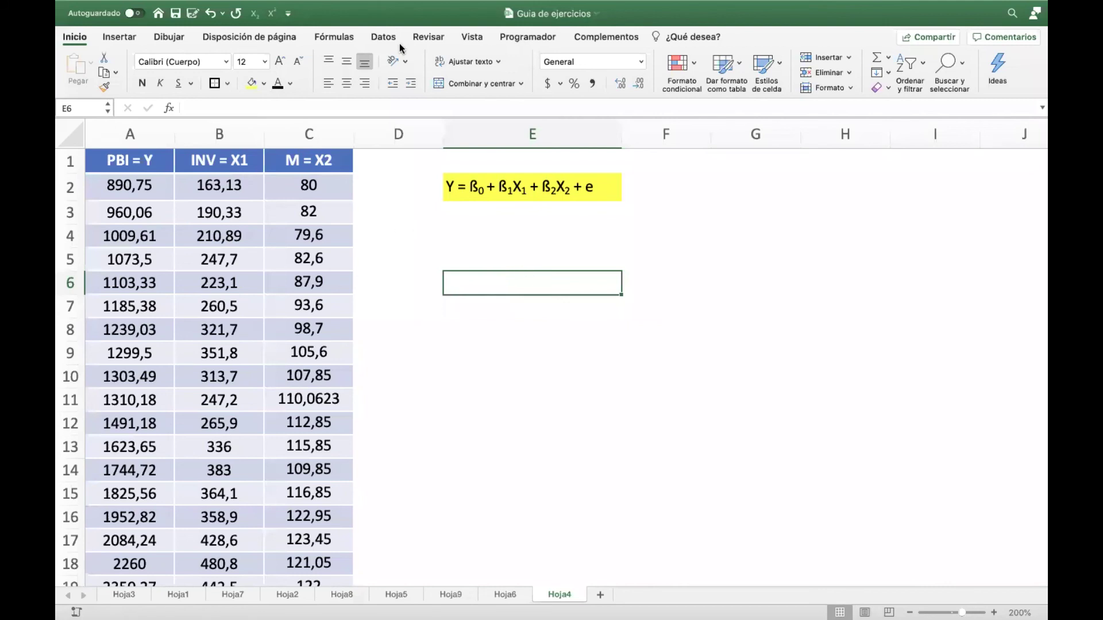
click(384, 36)
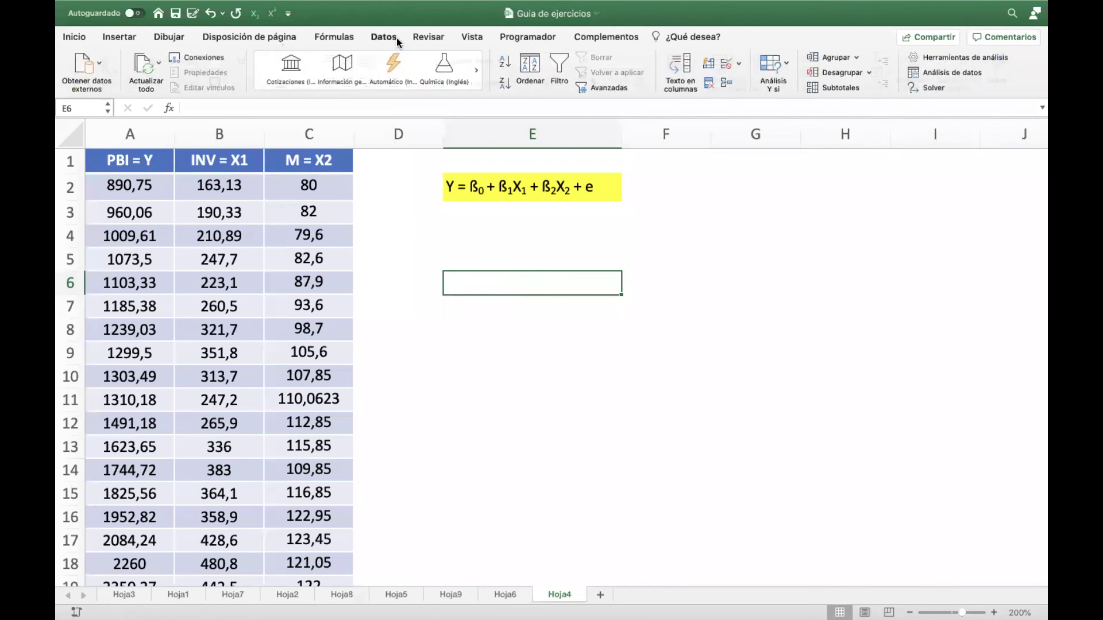
click(953, 73)
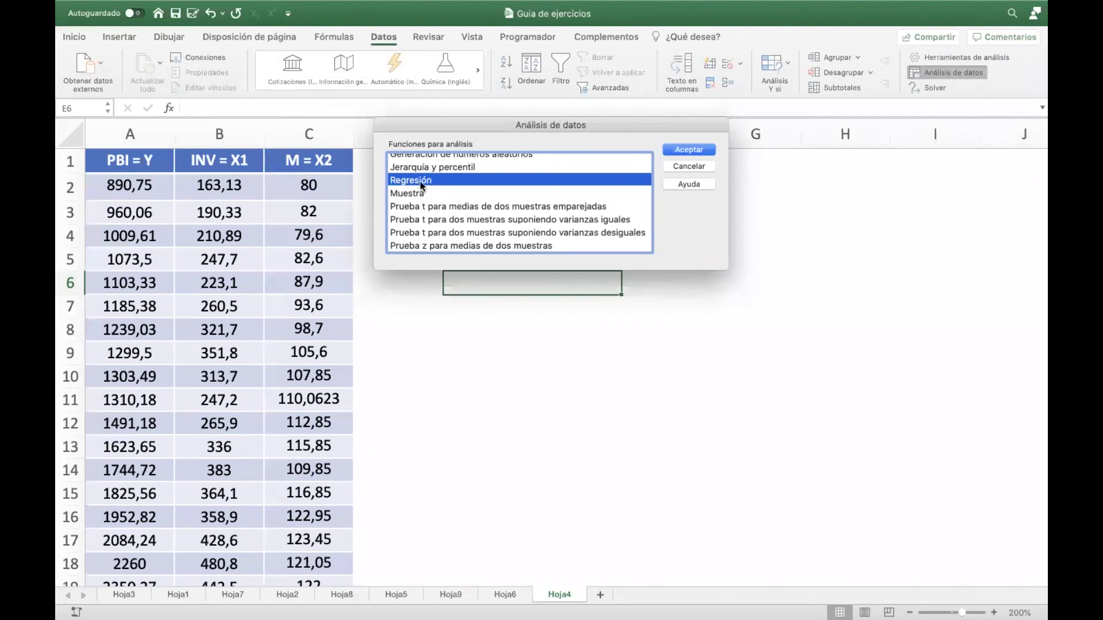
click(689, 150)
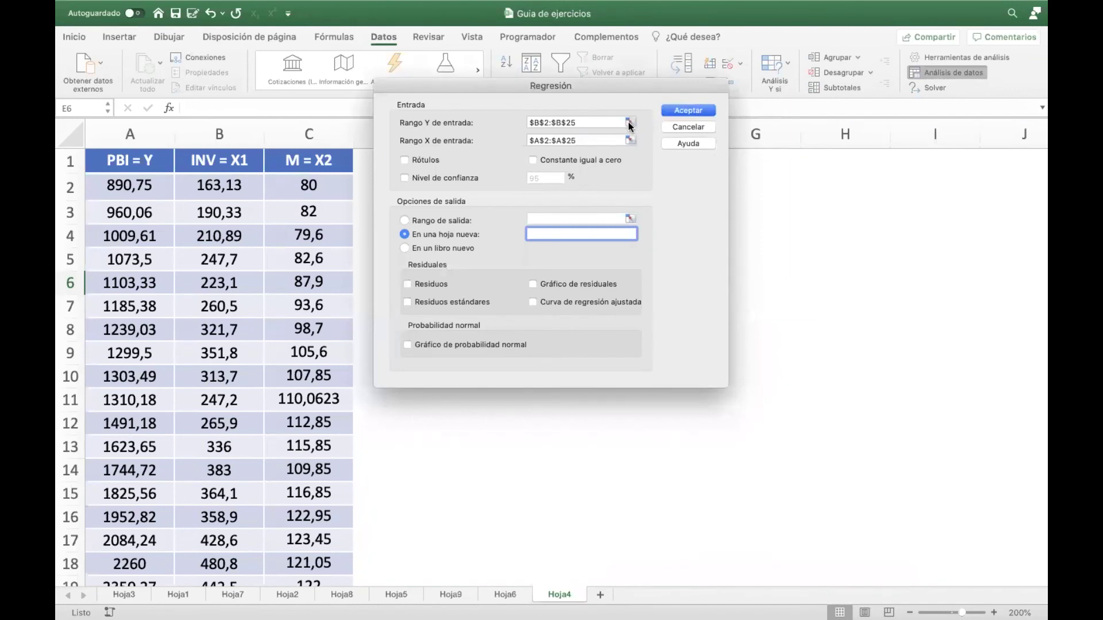
click(630, 123)
scroll(266, 229, up, 1)
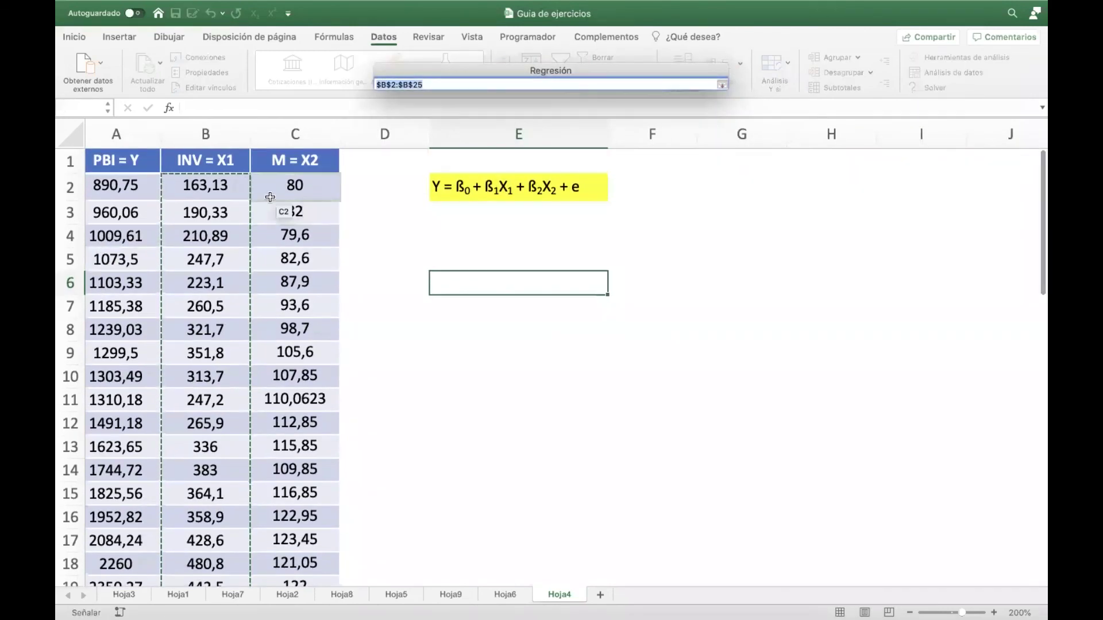
drag(115, 185, 165, 545)
scroll(554, 295, up, 5)
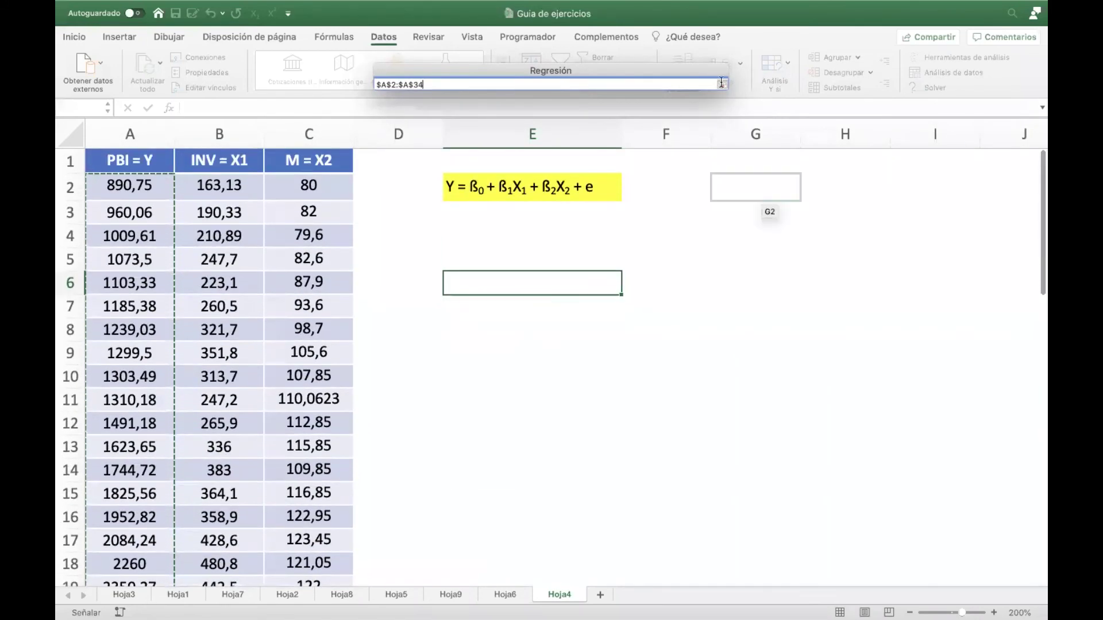
click(722, 84)
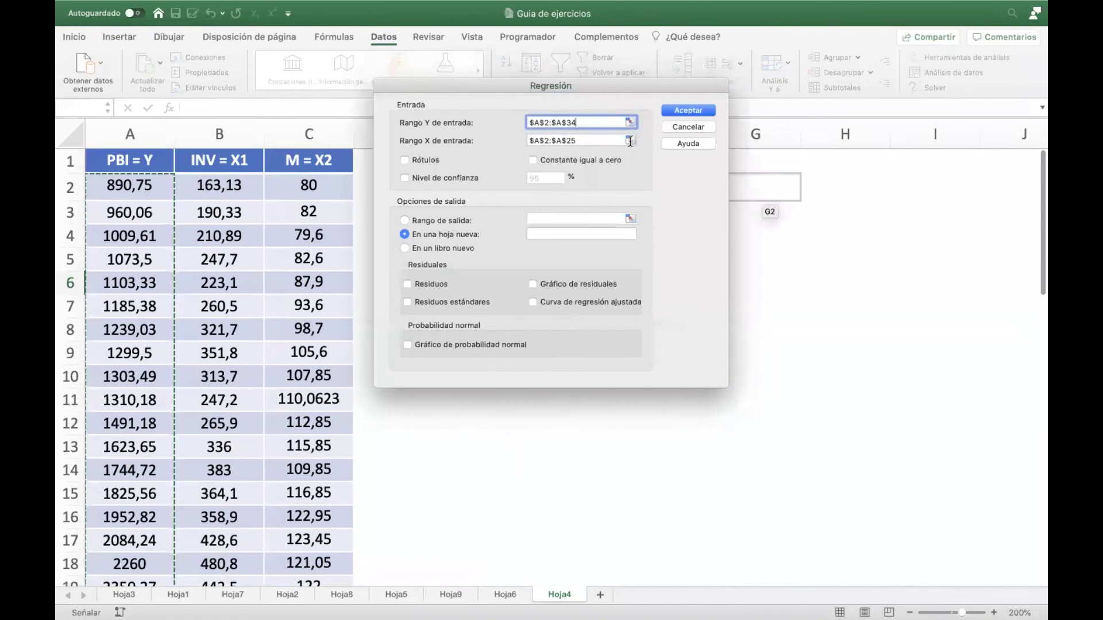
Set the X input range to the INV and M values B2:C34 and run the regression into a new sheet.
click(630, 140)
scroll(212, 193, up, 1)
drag(212, 192, 339, 488)
scroll(413, 374, up, 6)
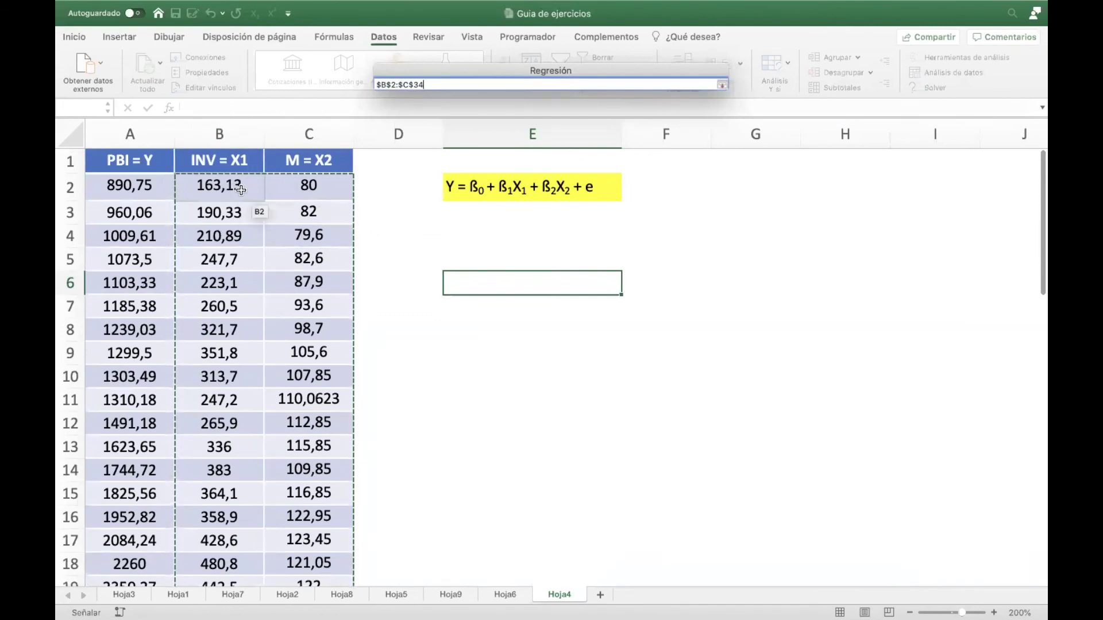
click(721, 85)
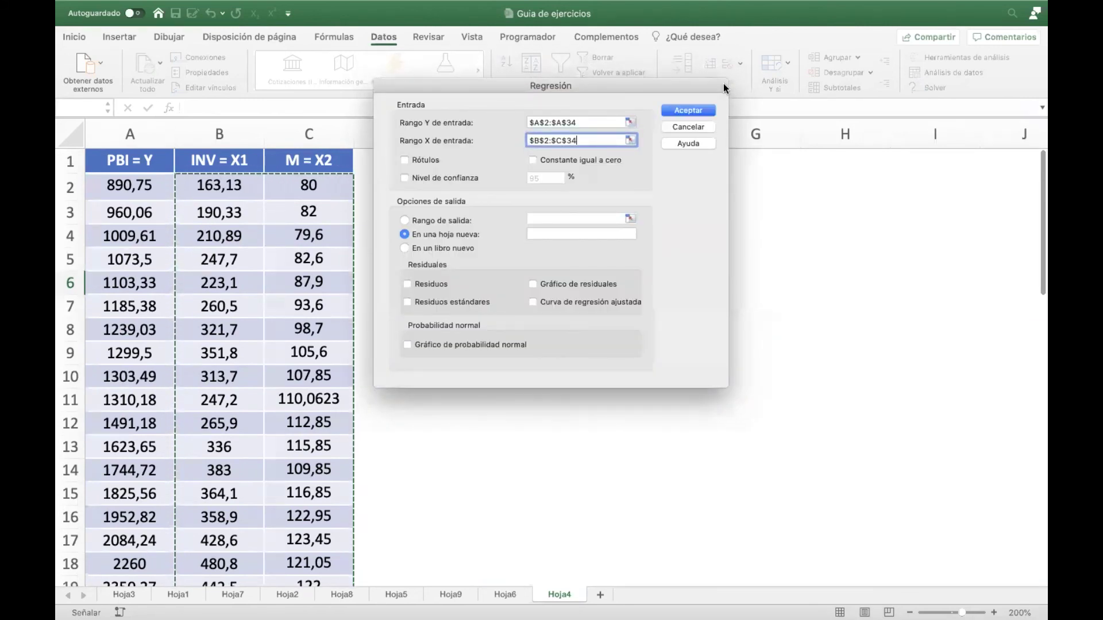
click(683, 111)
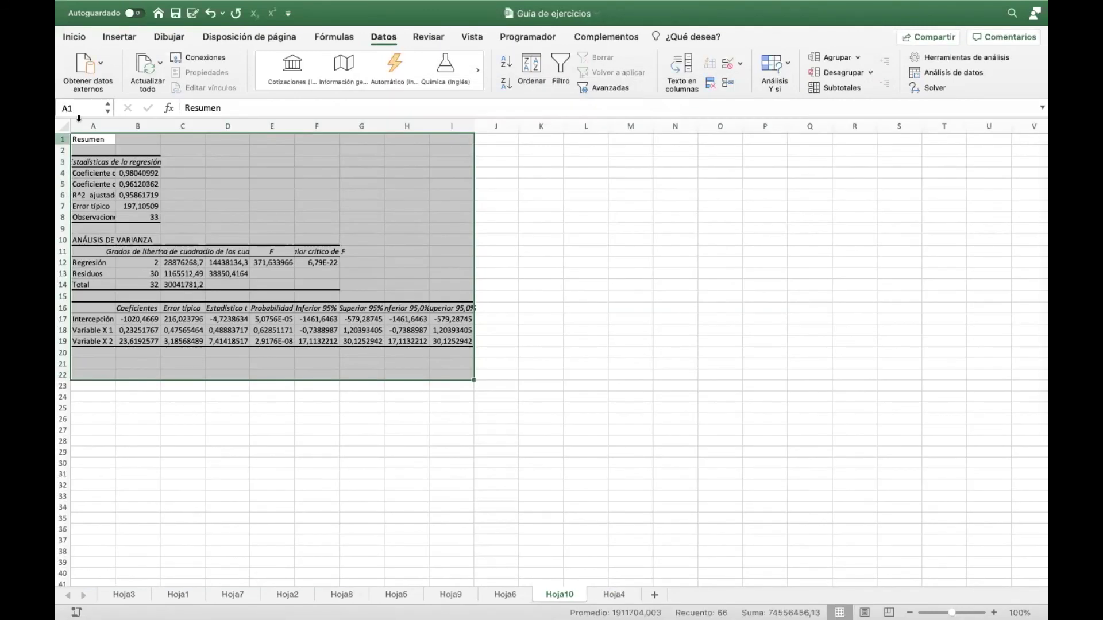
Widen columns A, B and C of the regression output on Hoja10 to fit their contents.
double_click(114, 119)
click(240, 126)
double_click(240, 125)
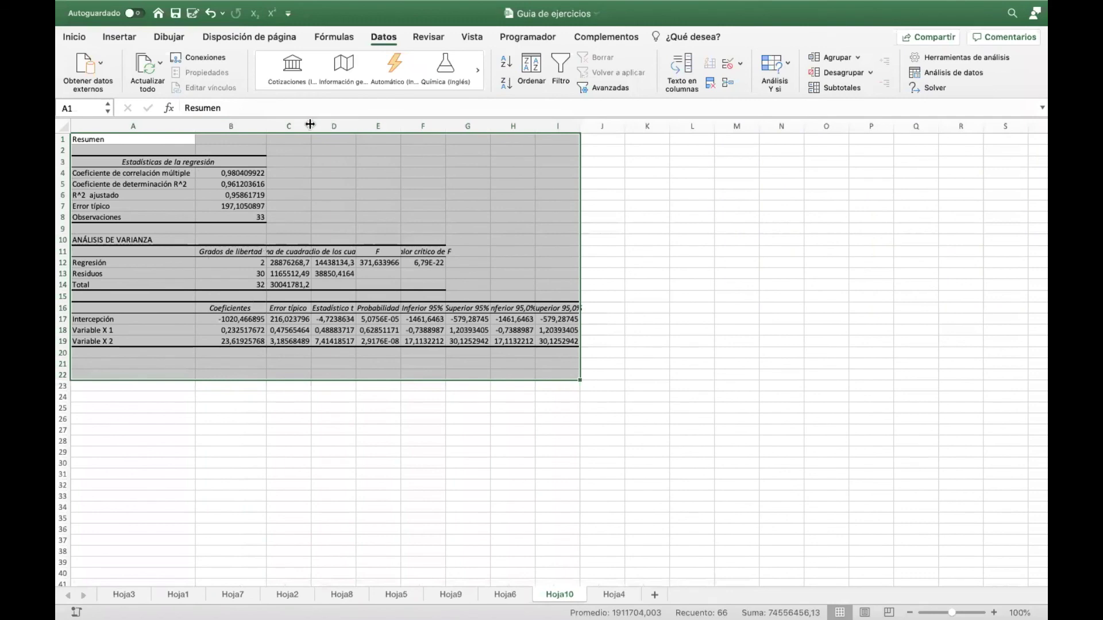
double_click(310, 125)
scroll(353, 198, up, 5)
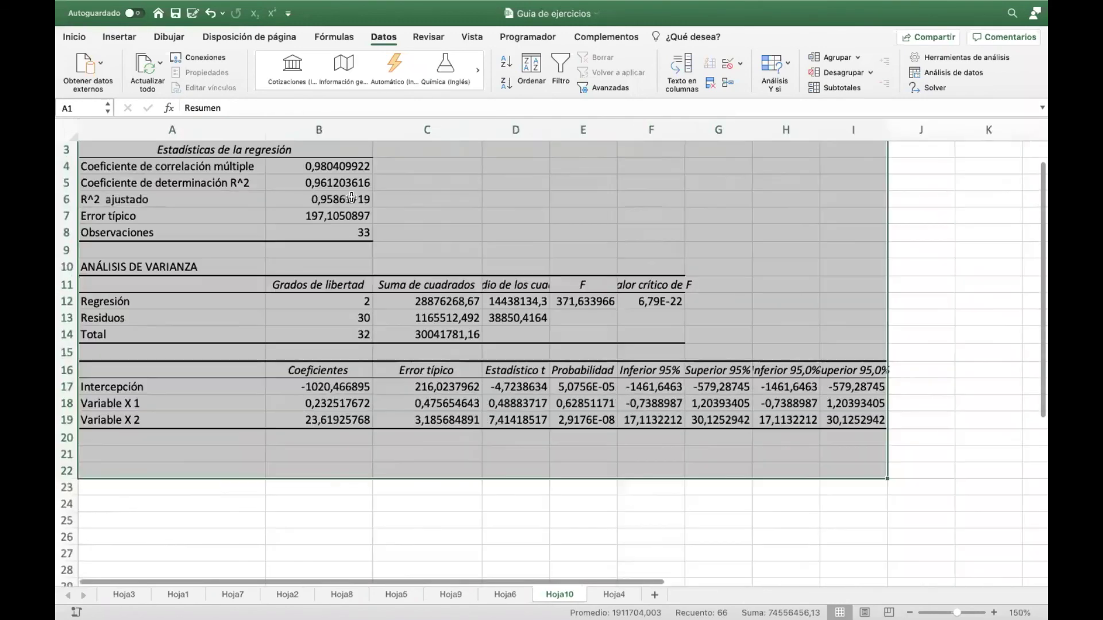
scroll(339, 217, up, 2)
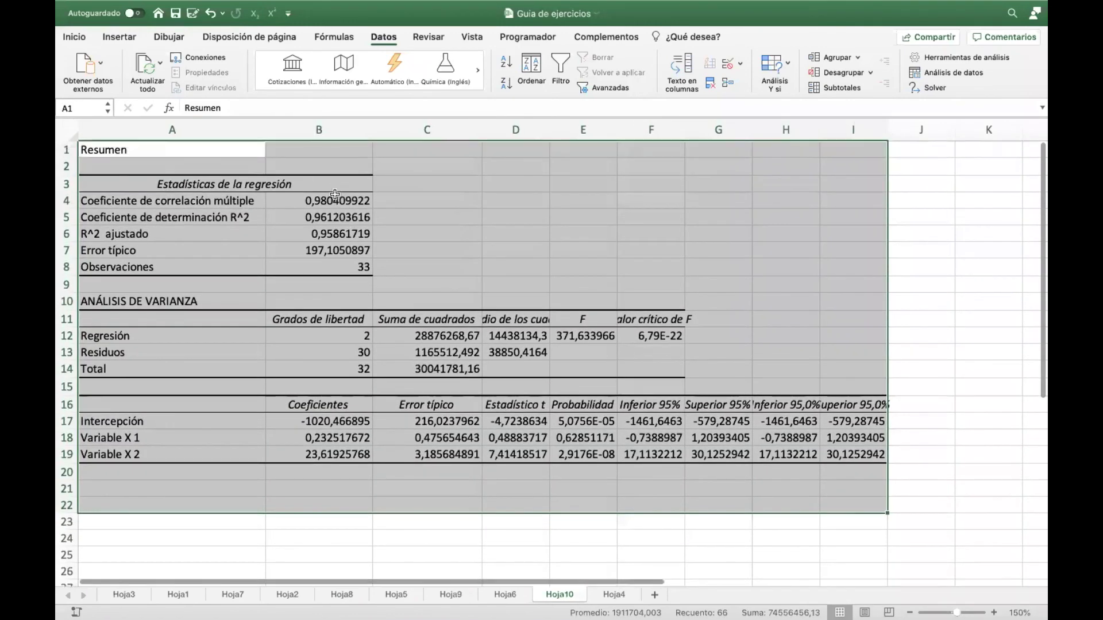
Reduce the R^2 coefficient in B5 to two decimal places.
click(337, 219)
click(75, 37)
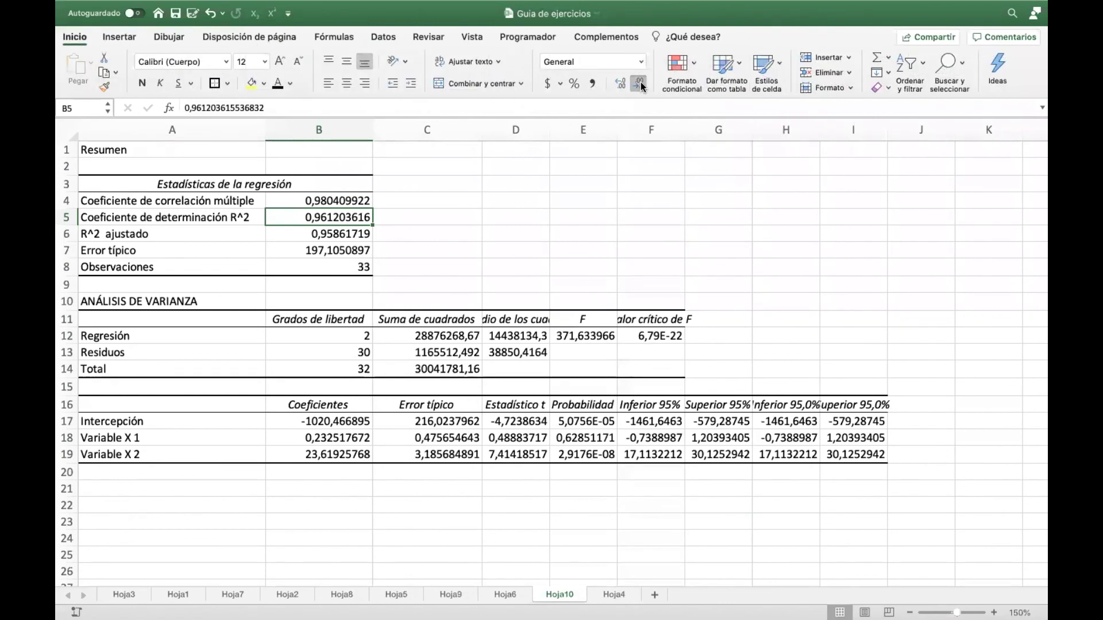
click(640, 81)
click(640, 81)
click(640, 82)
click(640, 82)
click(640, 81)
click(640, 82)
click(639, 81)
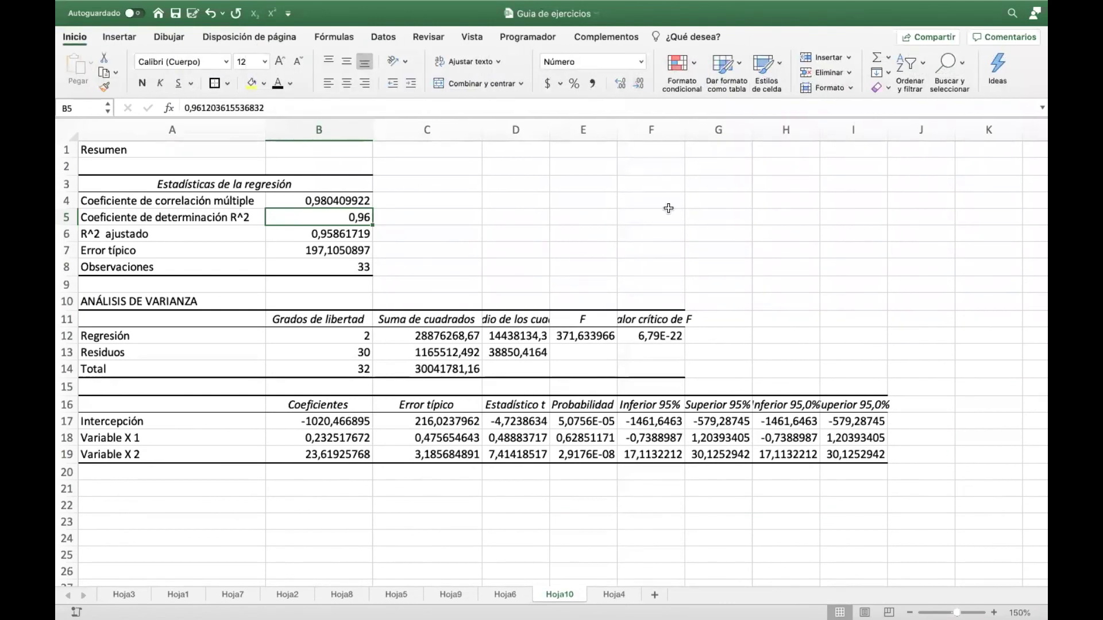
key(ctrl+Right)
key(ctrl+Left)
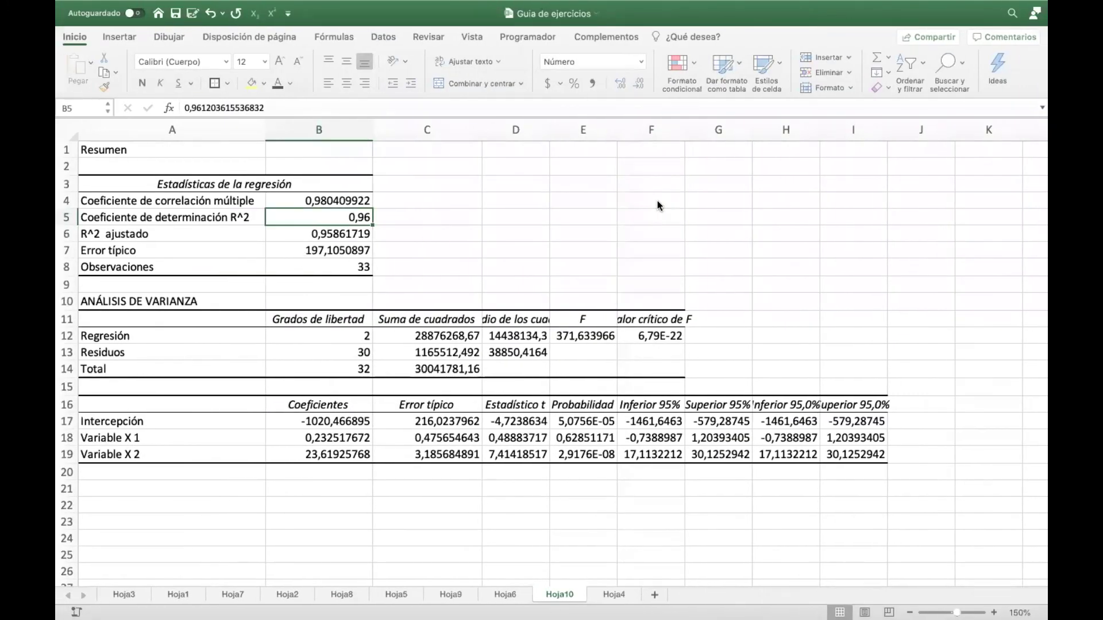
Reopen the Regression setup on Hoja4 and check the Y input range against the PBI column.
click(505, 595)
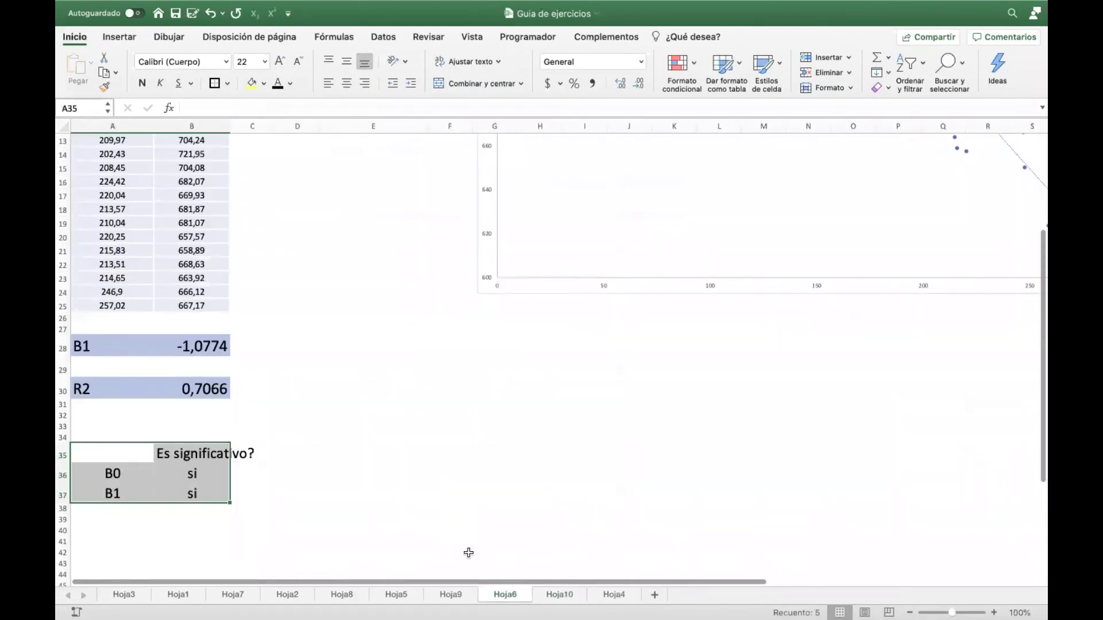
click(612, 594)
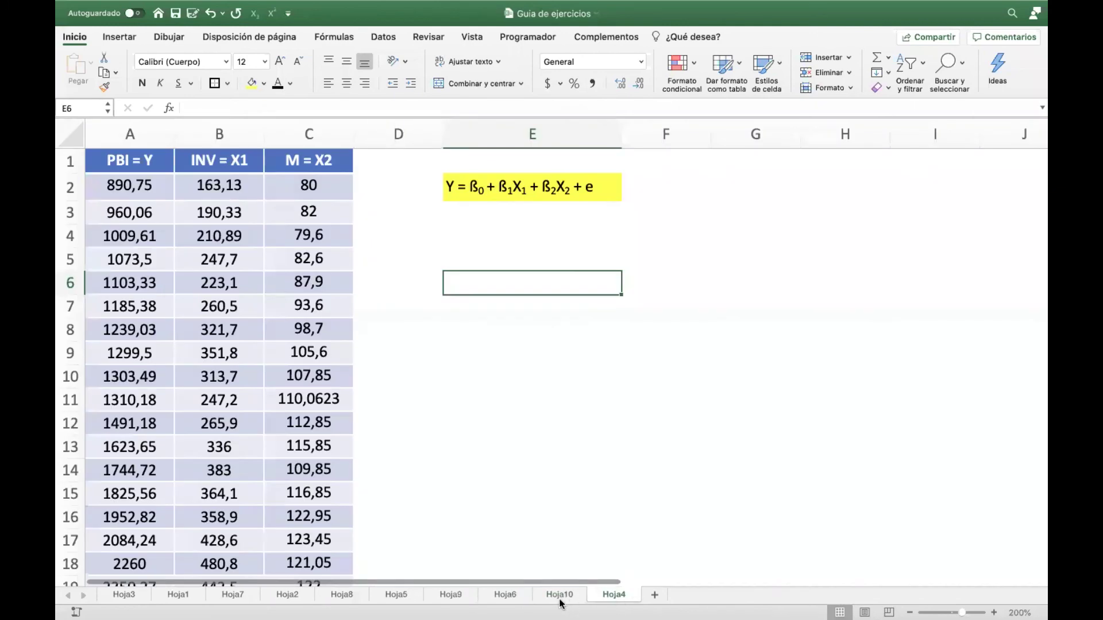
click(560, 599)
click(612, 595)
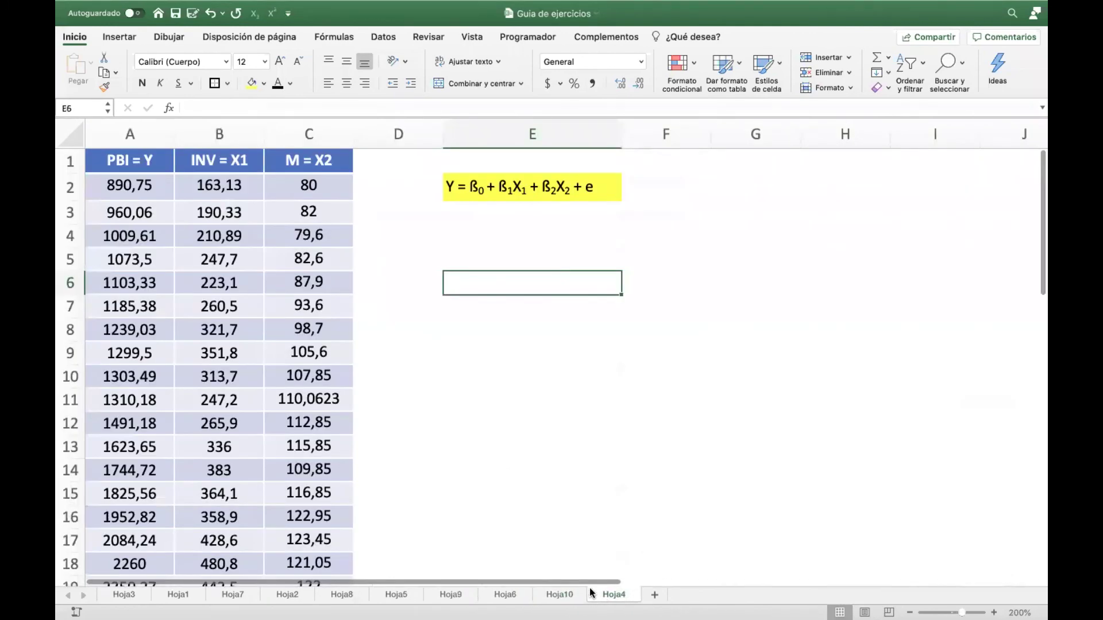
click(120, 38)
click(383, 36)
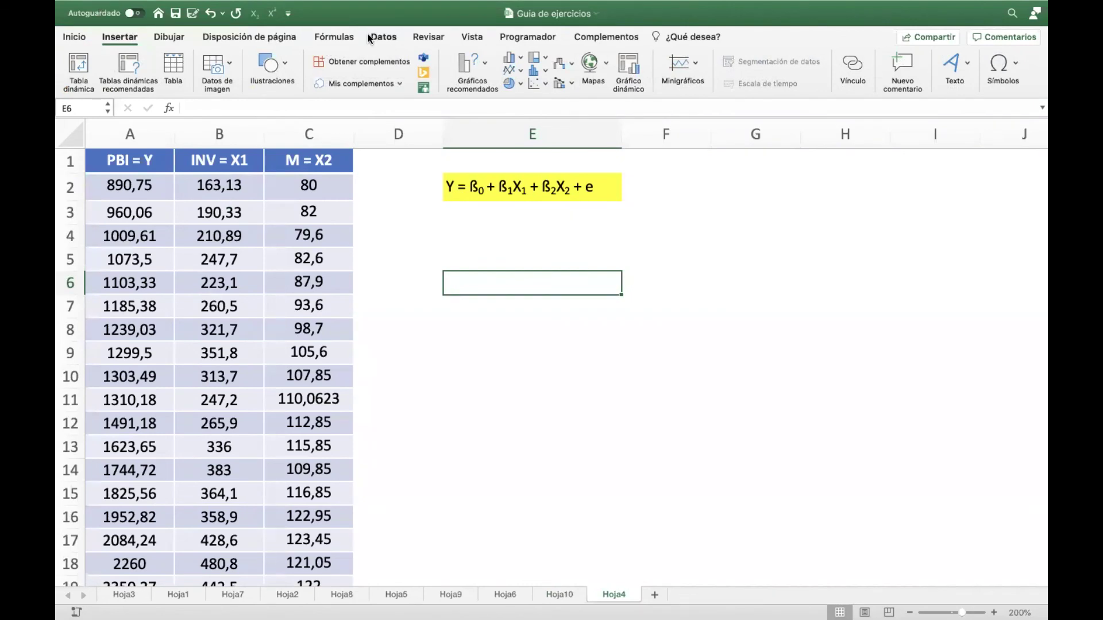
click(950, 73)
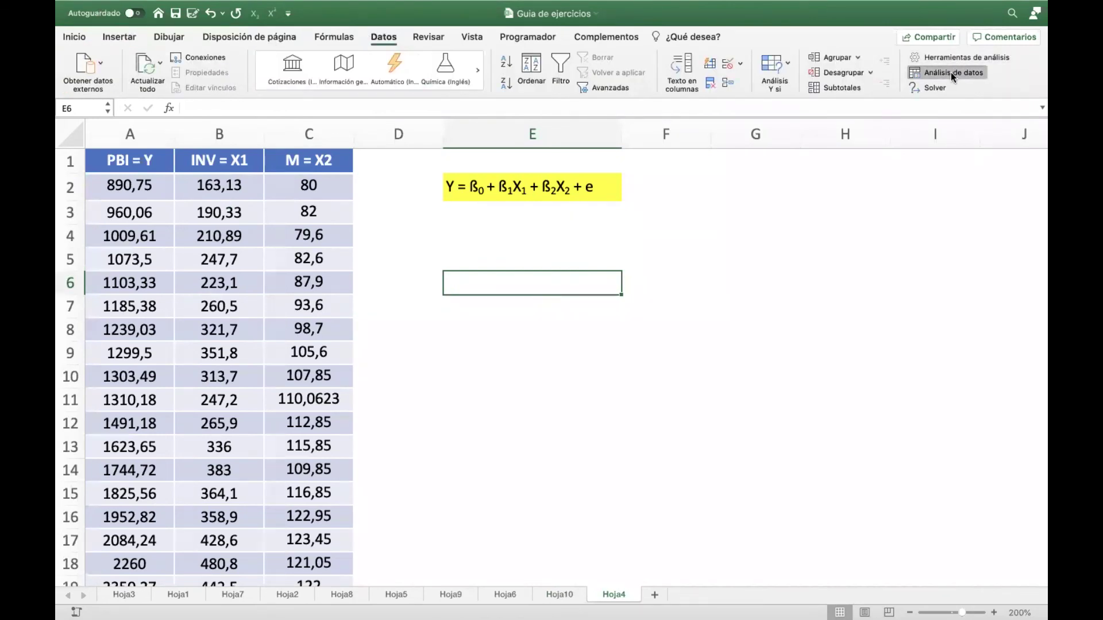
click(691, 150)
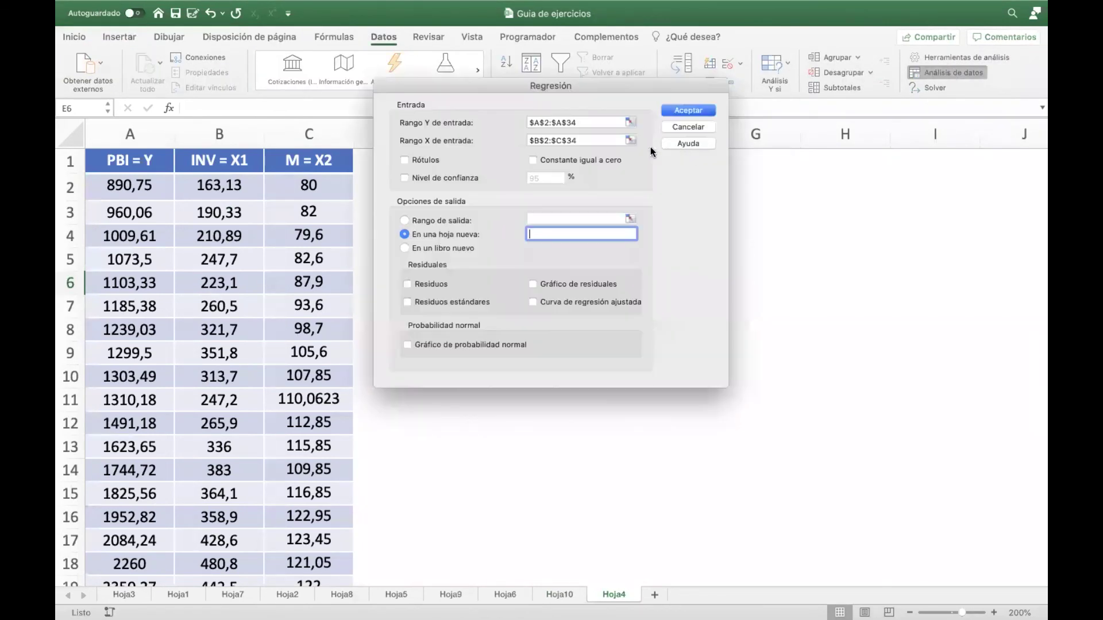
click(630, 123)
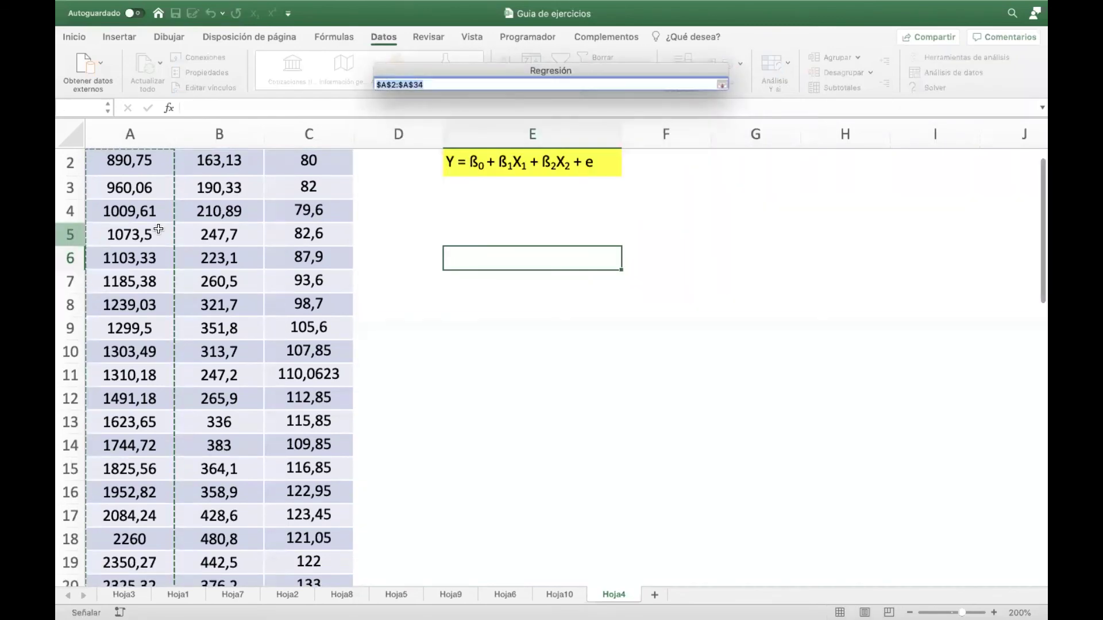
scroll(146, 194, down, 10)
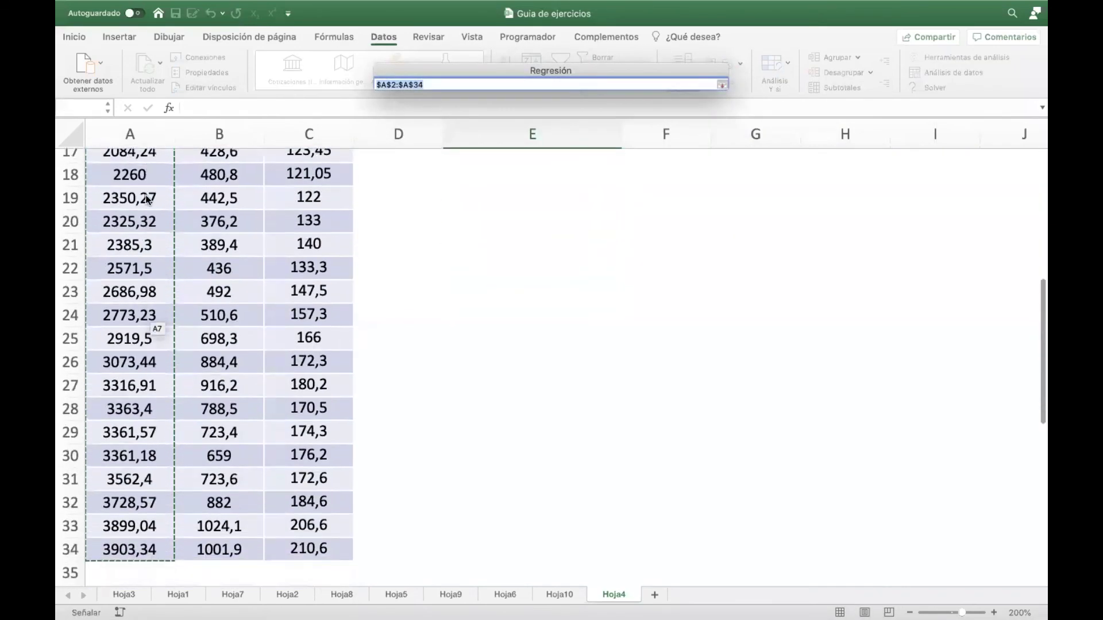
scroll(144, 259, up, 7)
scroll(146, 200, up, 3)
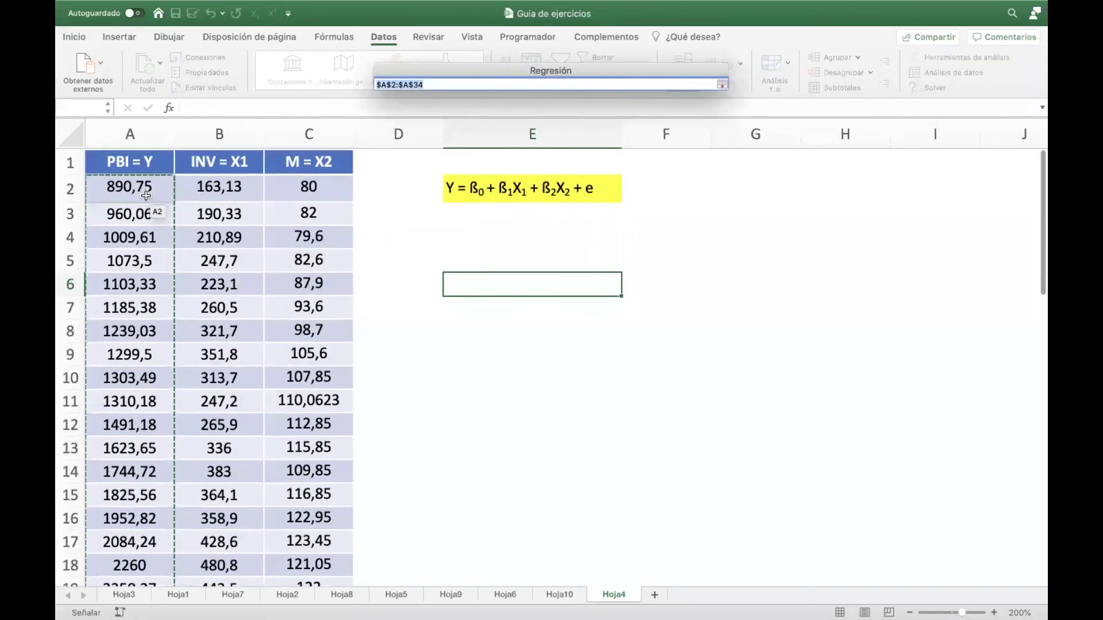
click(722, 84)
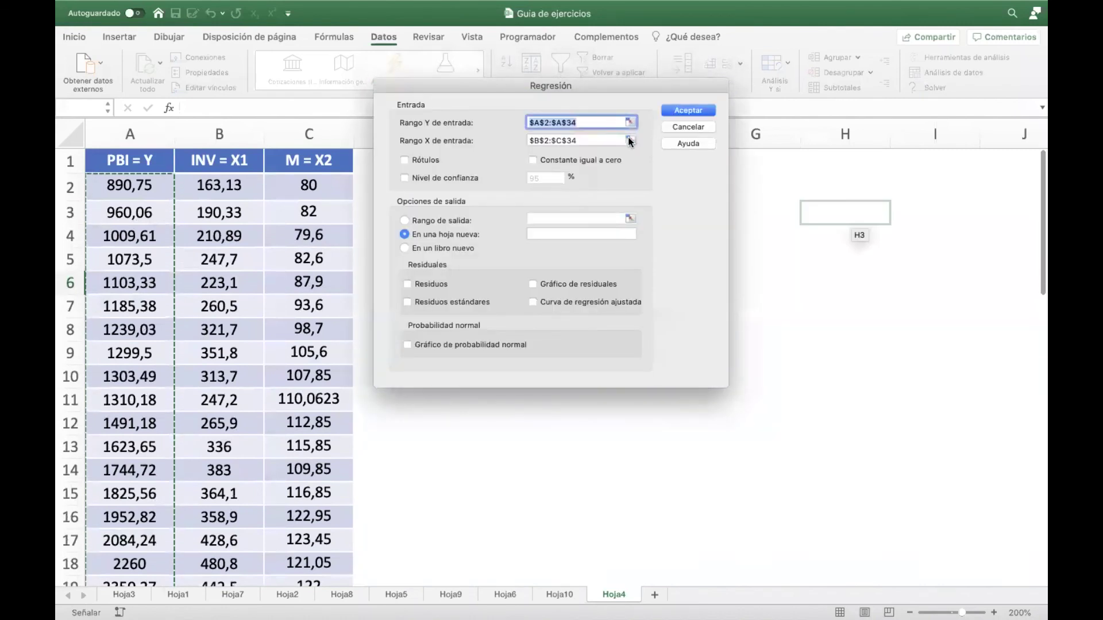
Check the X input range against the INV and M columns, and close the Regression setup without running it.
click(630, 144)
scroll(252, 184, up, 1)
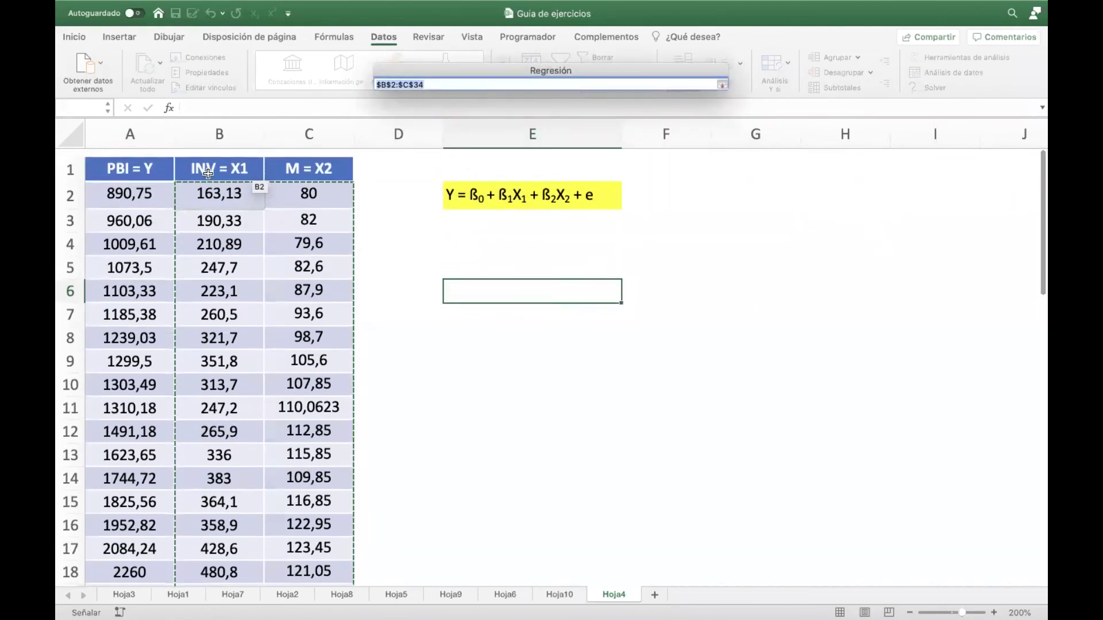
scroll(339, 384, down, 10)
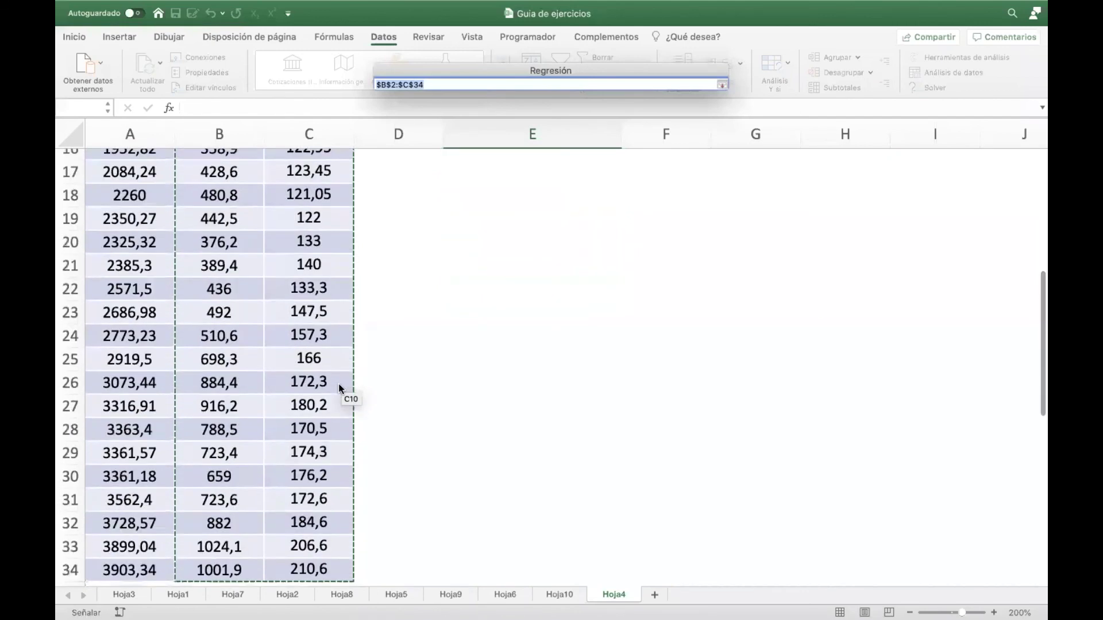
scroll(339, 383, up, 10)
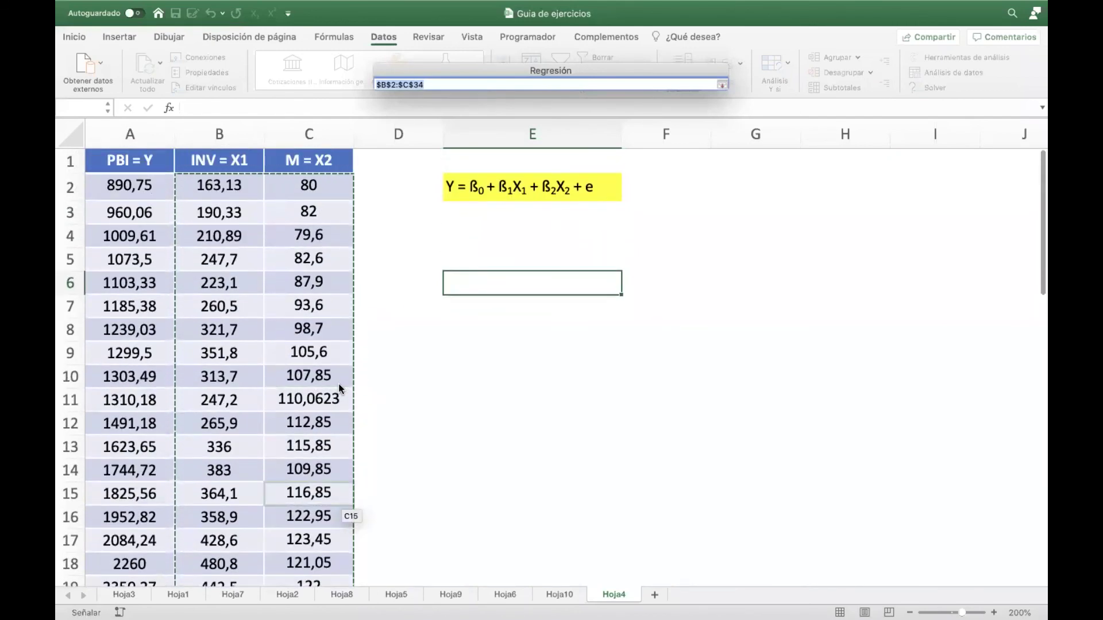
click(722, 84)
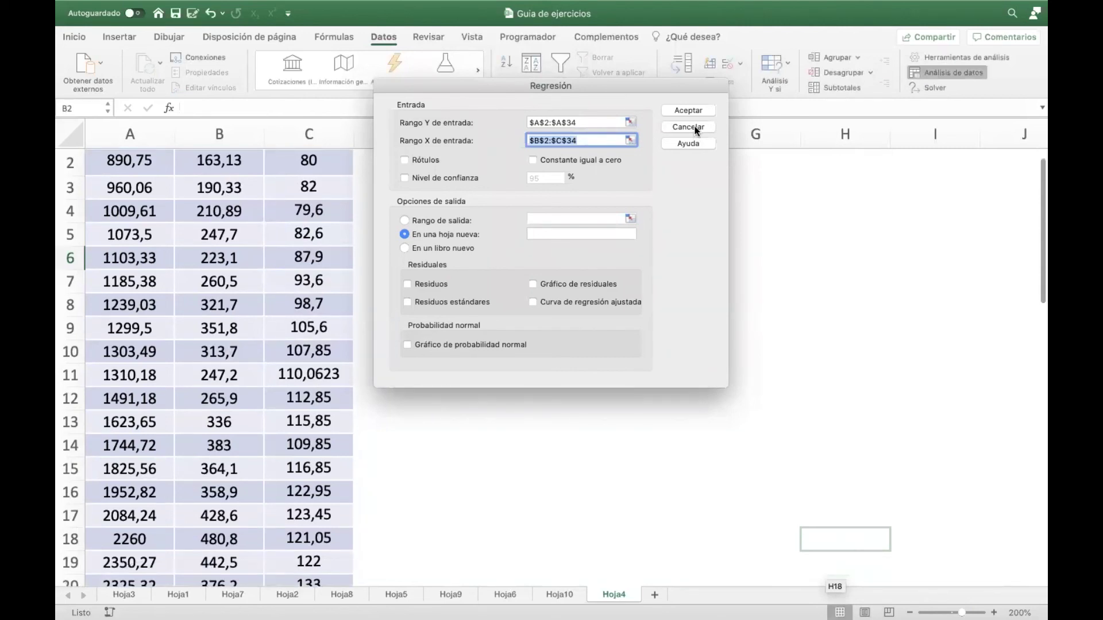
click(695, 128)
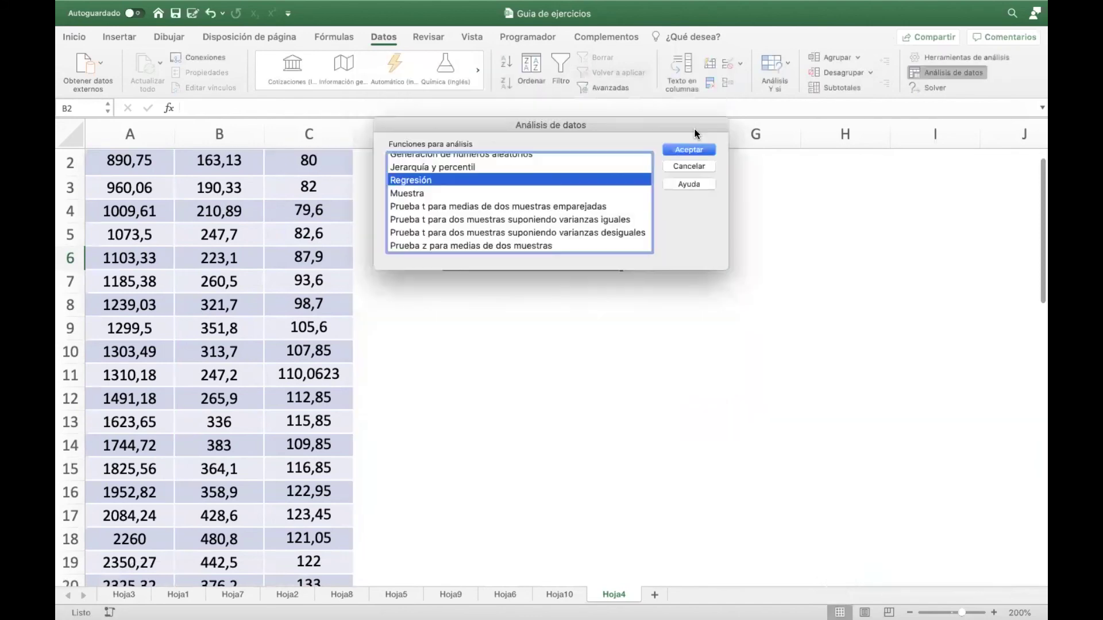
click(702, 165)
Show R^2 in B5 of Hoja10 with four decimals and highlight A5:B5 in yellow.
click(568, 596)
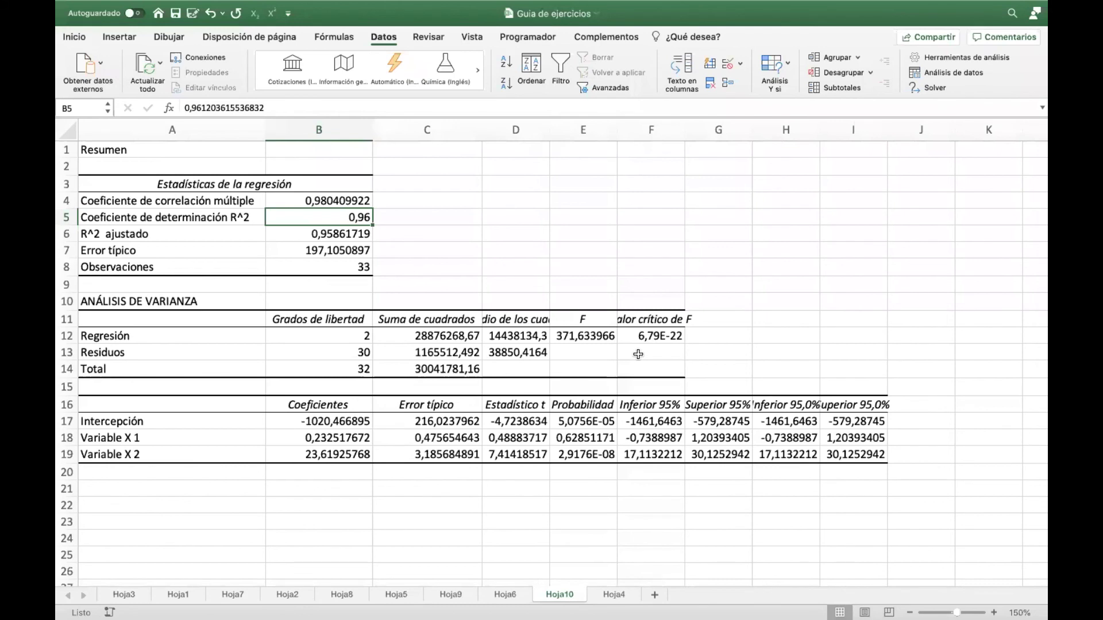
click(74, 37)
click(616, 84)
click(615, 84)
drag(209, 217, 339, 214)
click(251, 84)
click(583, 202)
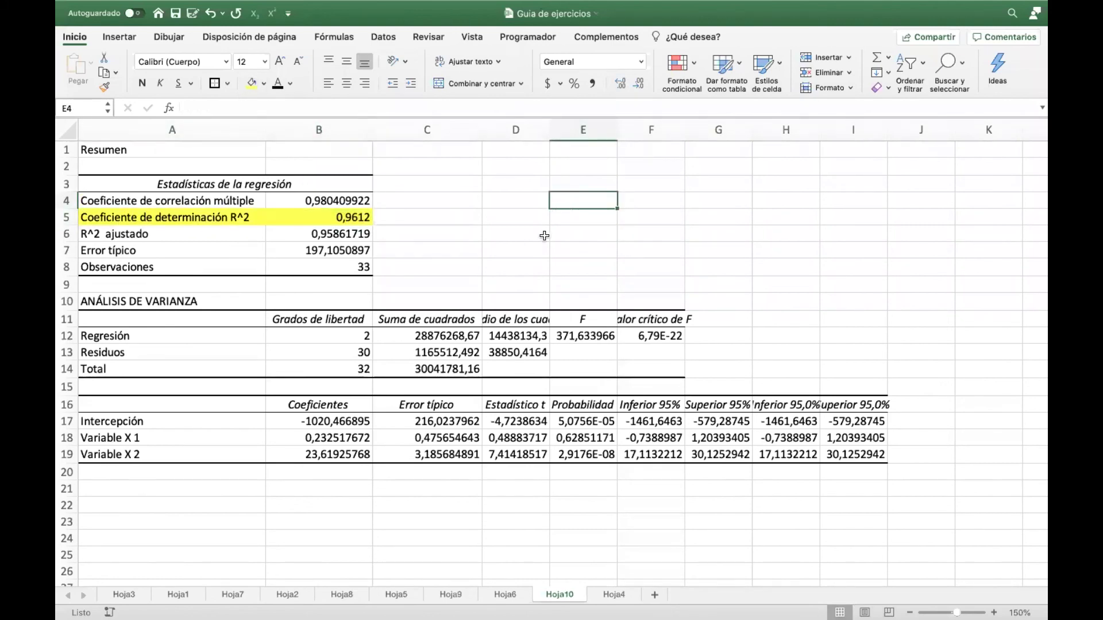
Highlight the intercept, Variable X 1 and Variable X 2 coefficients in B17:B19 in yellow.
scroll(560, 213, down, 5)
drag(330, 341, 331, 372)
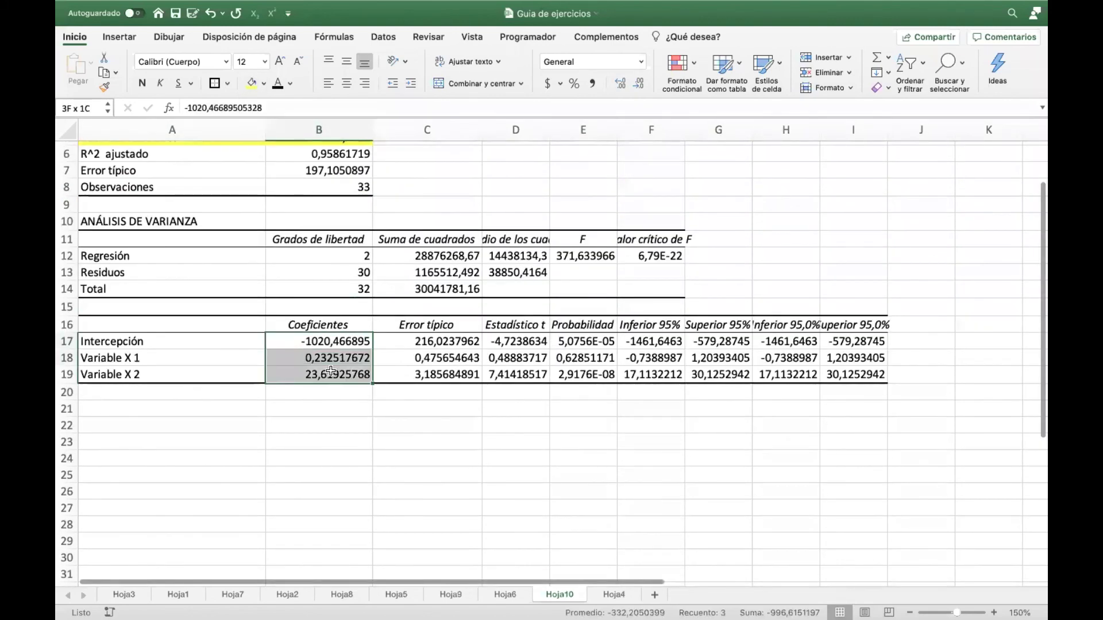
click(177, 342)
click(182, 374)
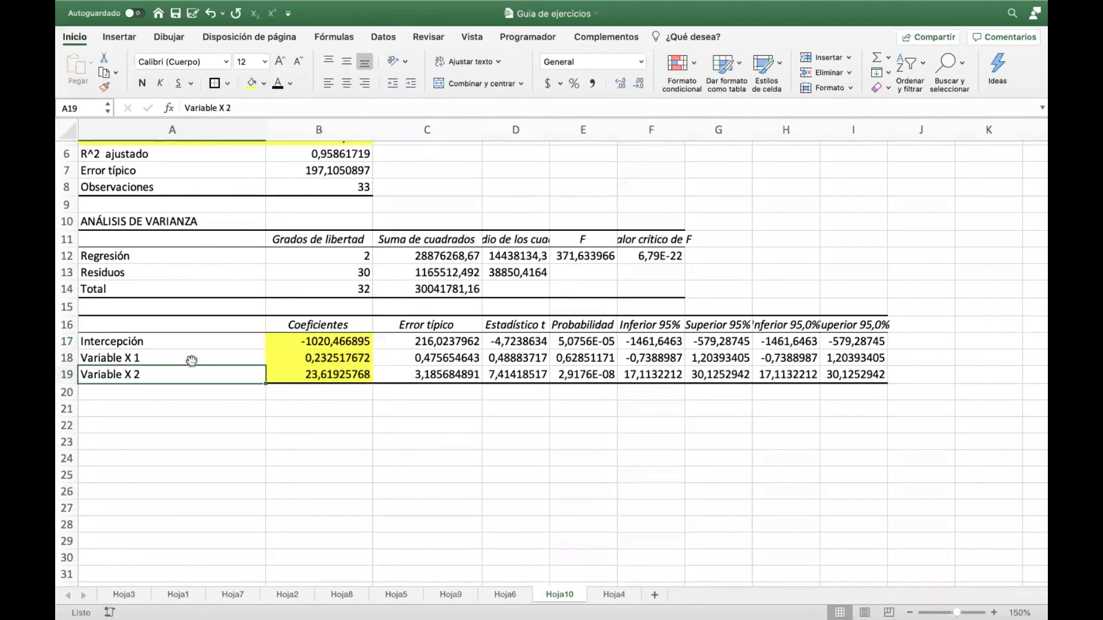
Compare Variable X 1 and Variable X 2 on Hoja10 with the INV and M columns on Hoja4.
click(155, 357)
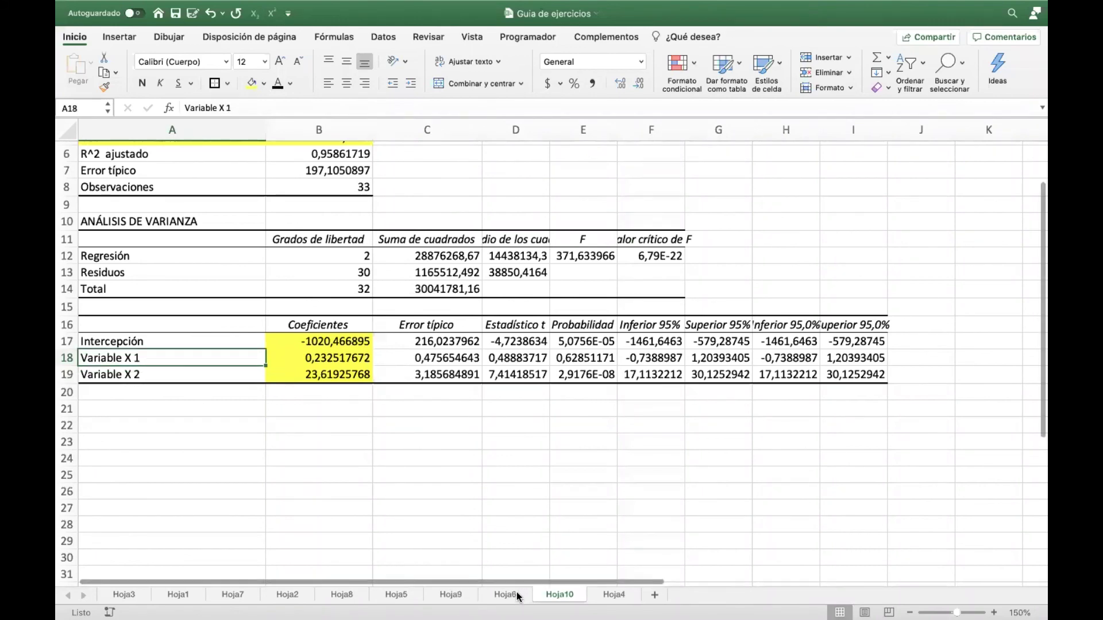
click(613, 594)
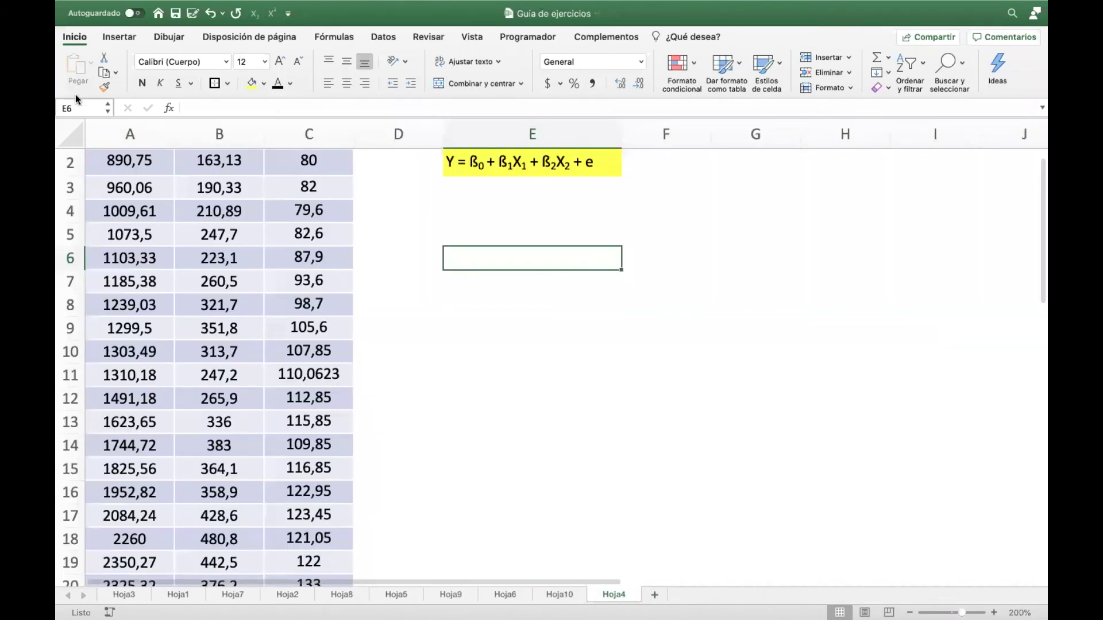
scroll(209, 162, down, 1)
click(210, 162)
click(299, 156)
click(560, 594)
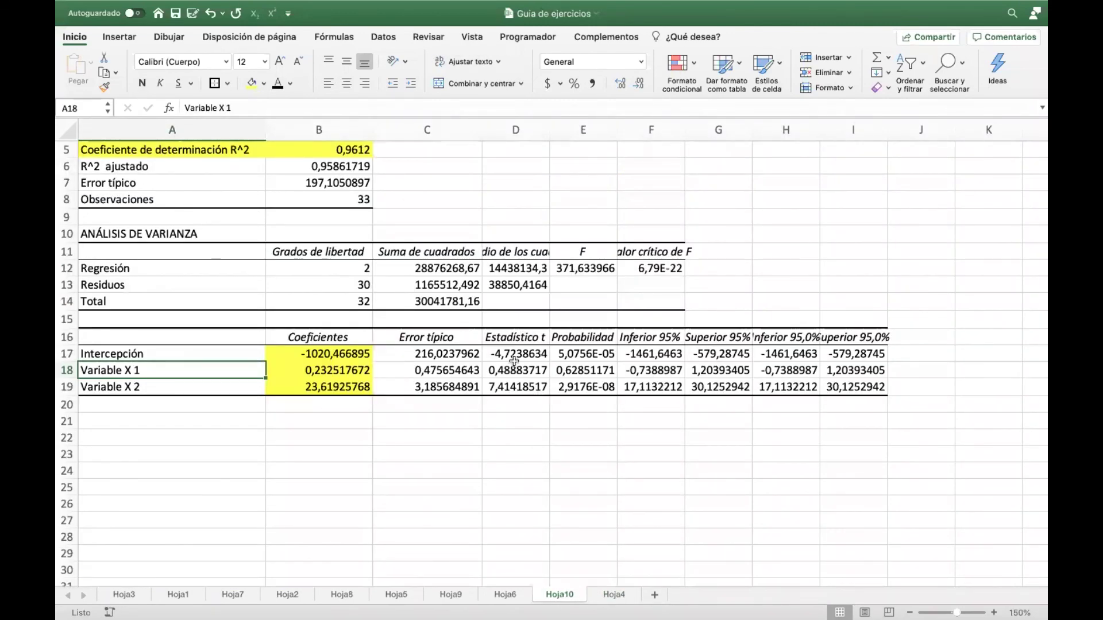
Widen column D of Hoja10 and enter the labels b0, b1 and b2 in A21:A23.
drag(549, 130, 588, 130)
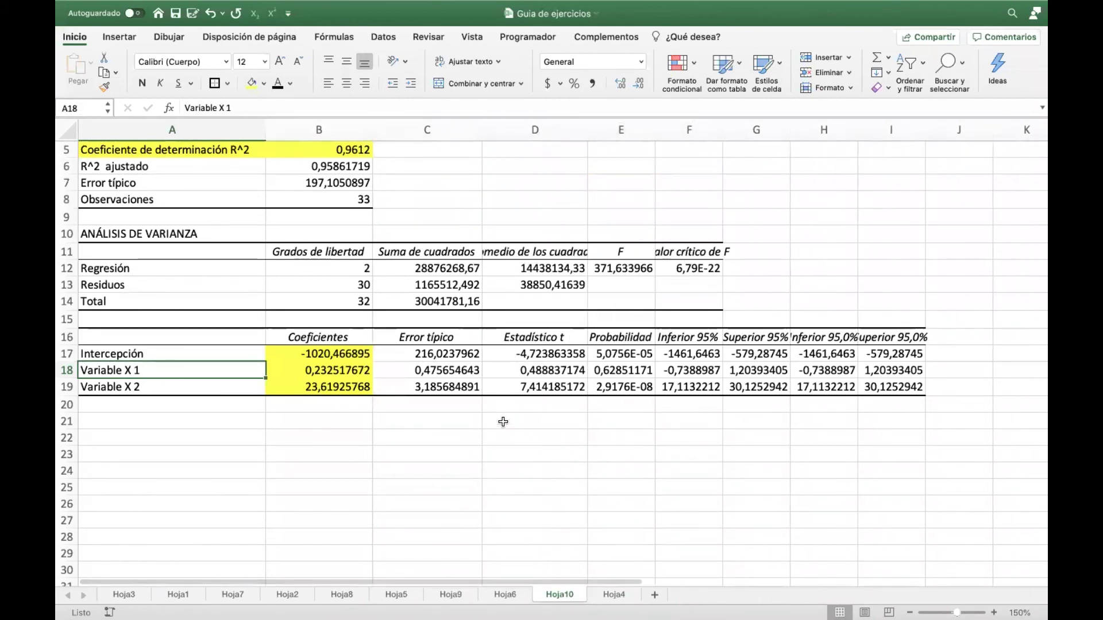
click(208, 425)
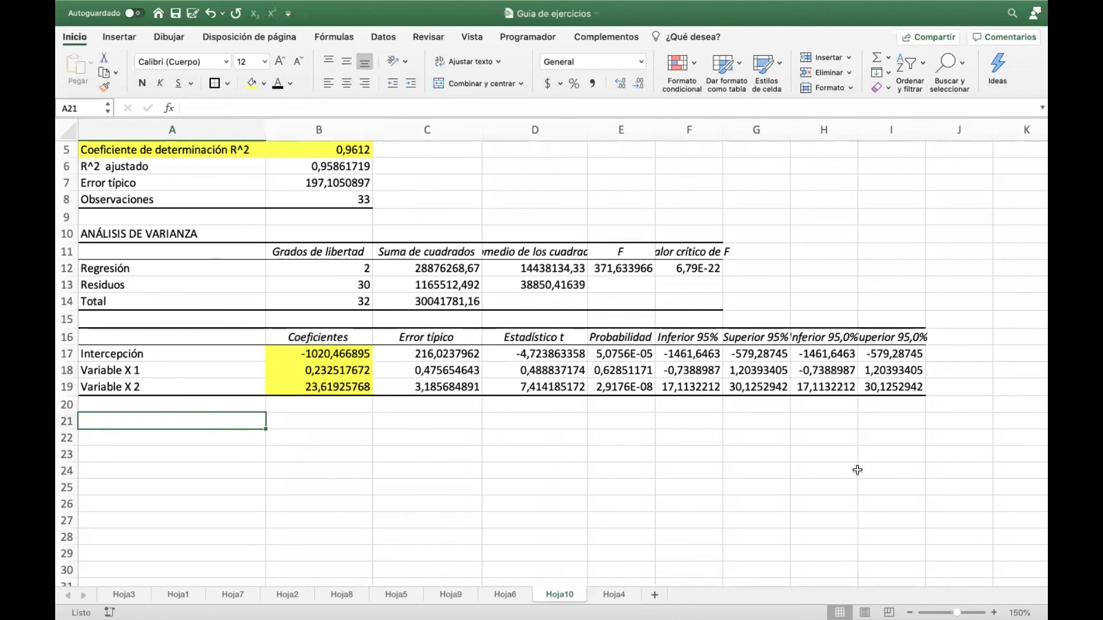
text(b0)
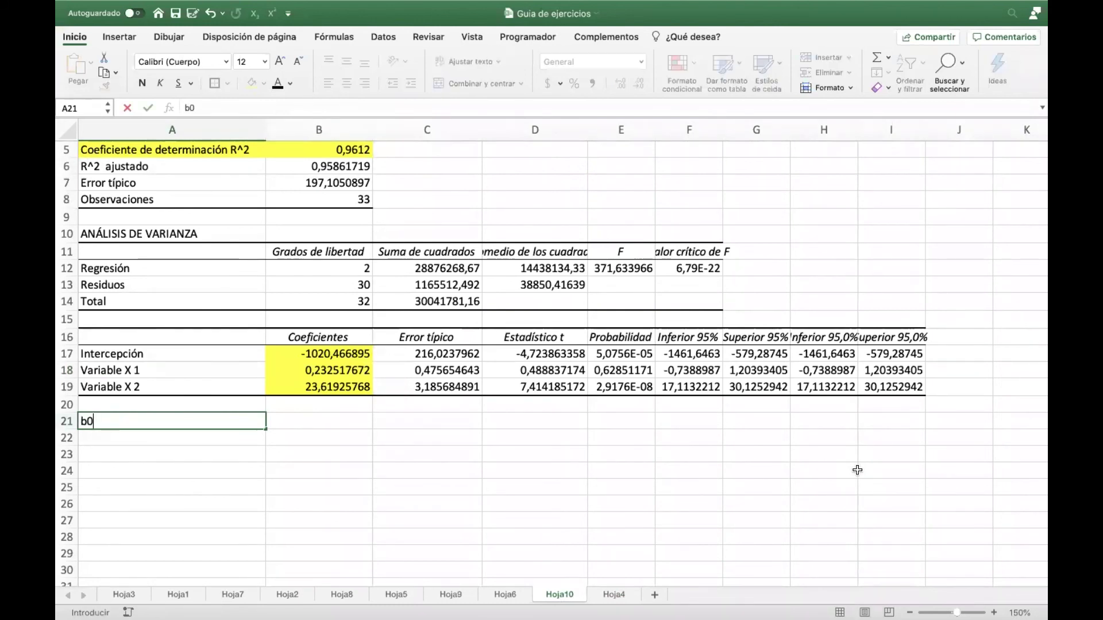
key(Return)
text(b1)
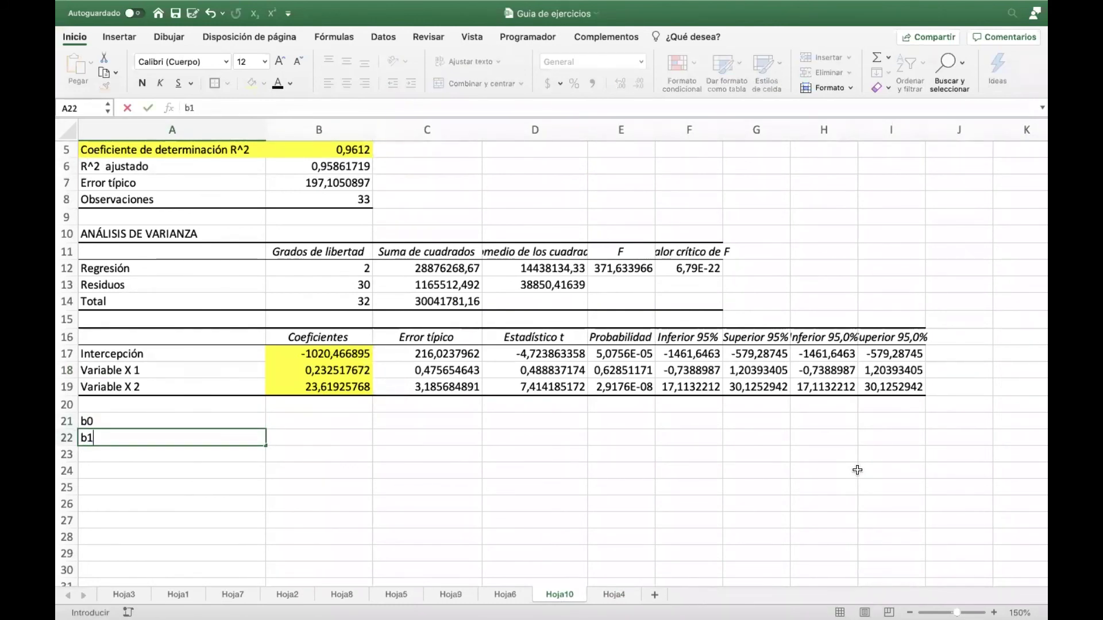
key(Return)
text(b2)
key(Return)
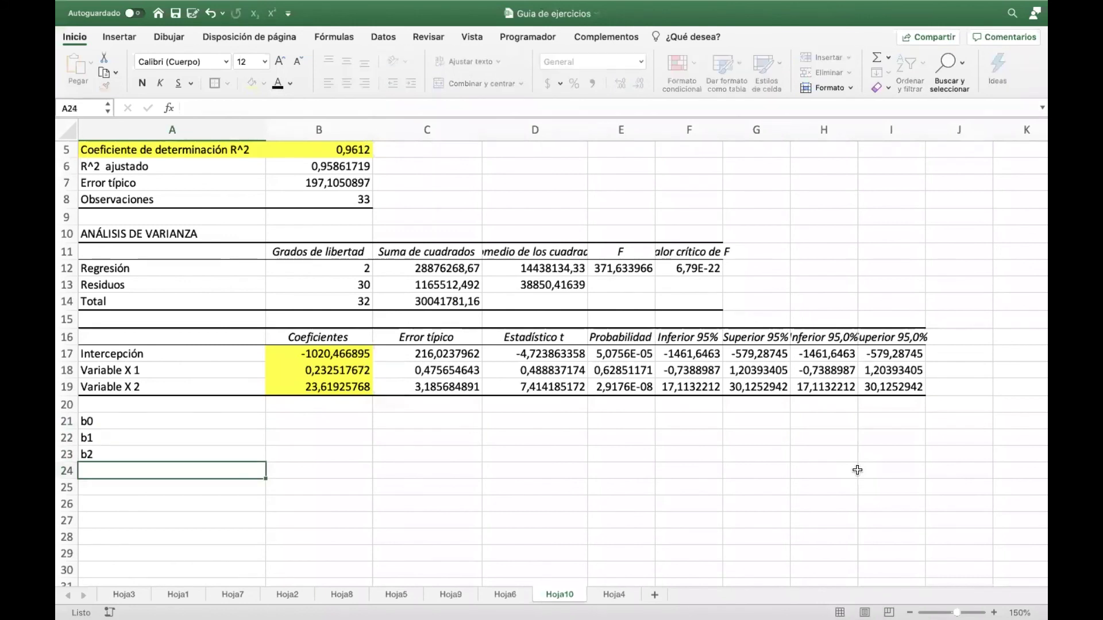
Move the b0, b1 and b2 labels to C21:C23.
drag(176, 420, 178, 463)
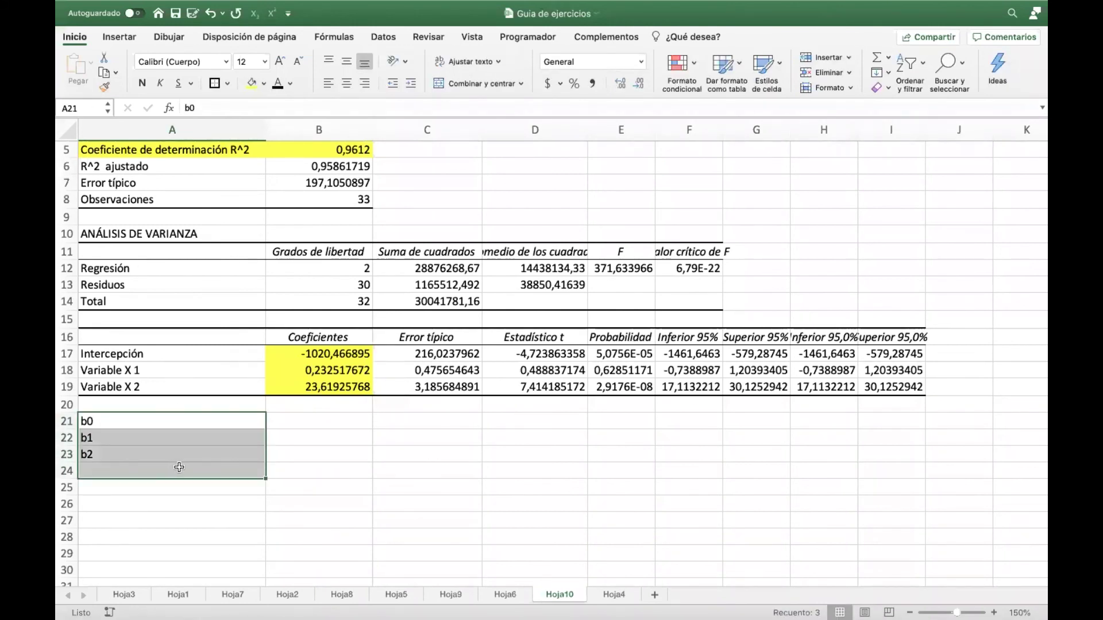
drag(180, 421, 381, 457)
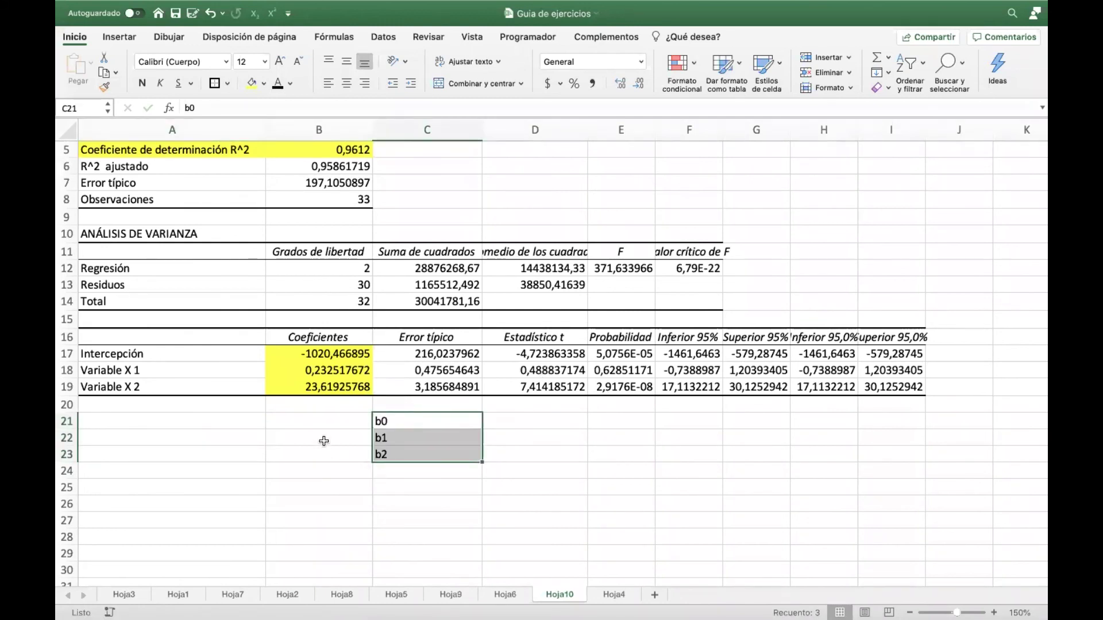
click(537, 425)
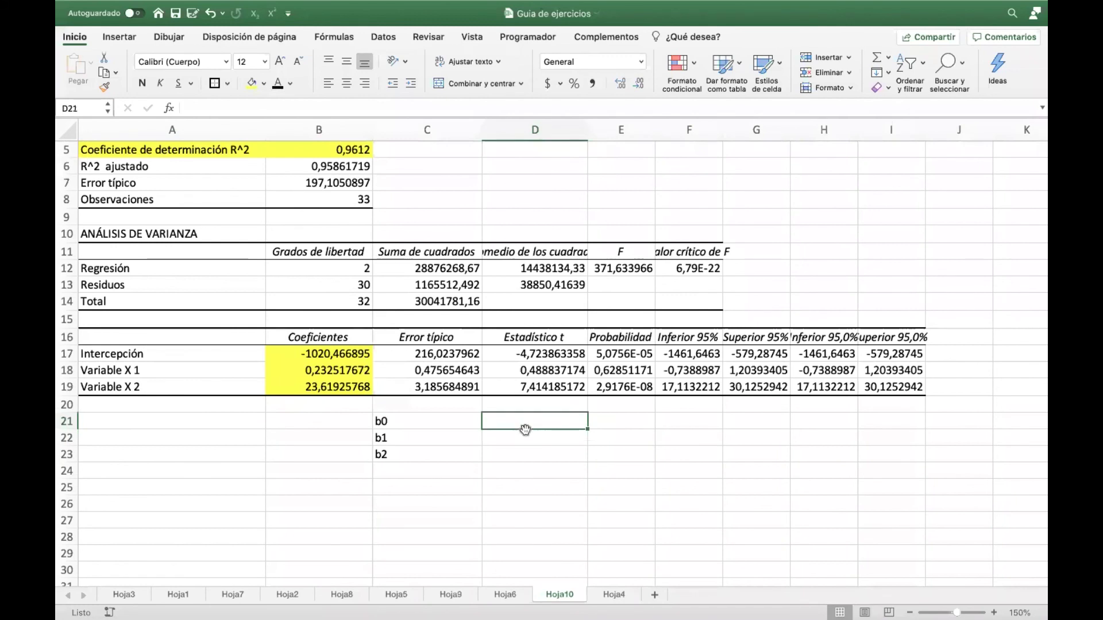
Check the t statistics, enter "si" for b0 in D21, and centre the cells in D21:E23.
click(393, 424)
drag(540, 334, 537, 389)
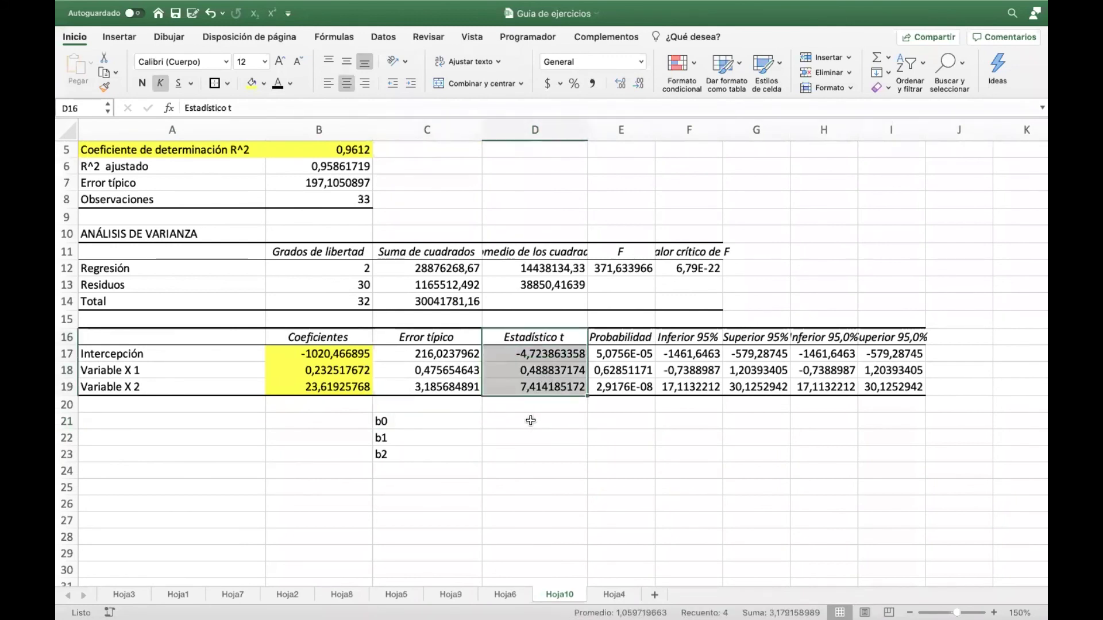
click(530, 421)
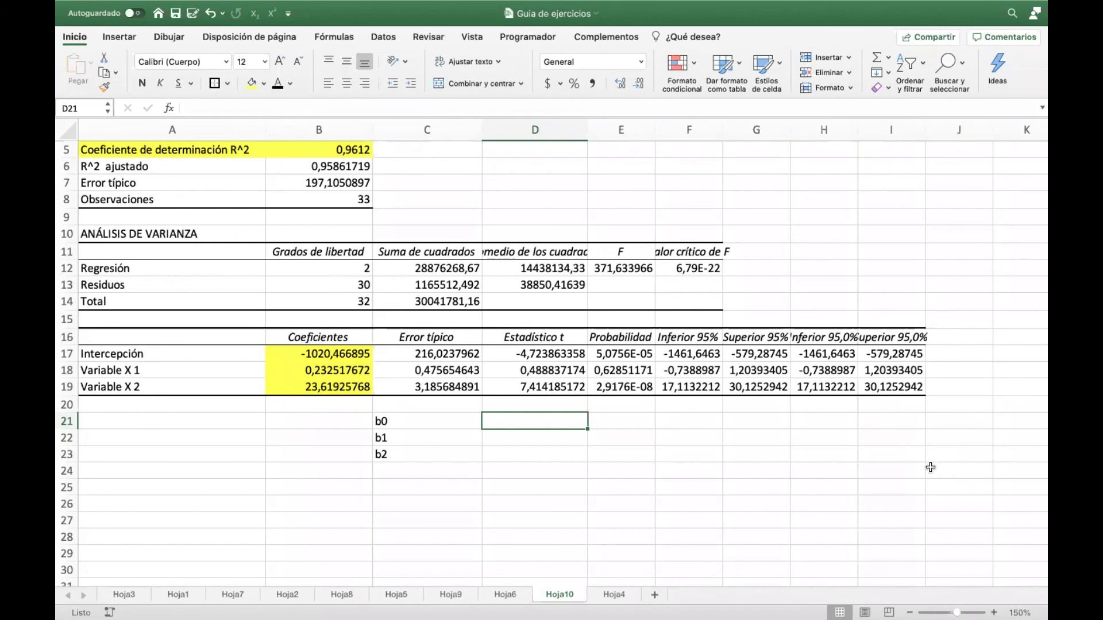
text(si)
key(Return)
drag(517, 421, 607, 431)
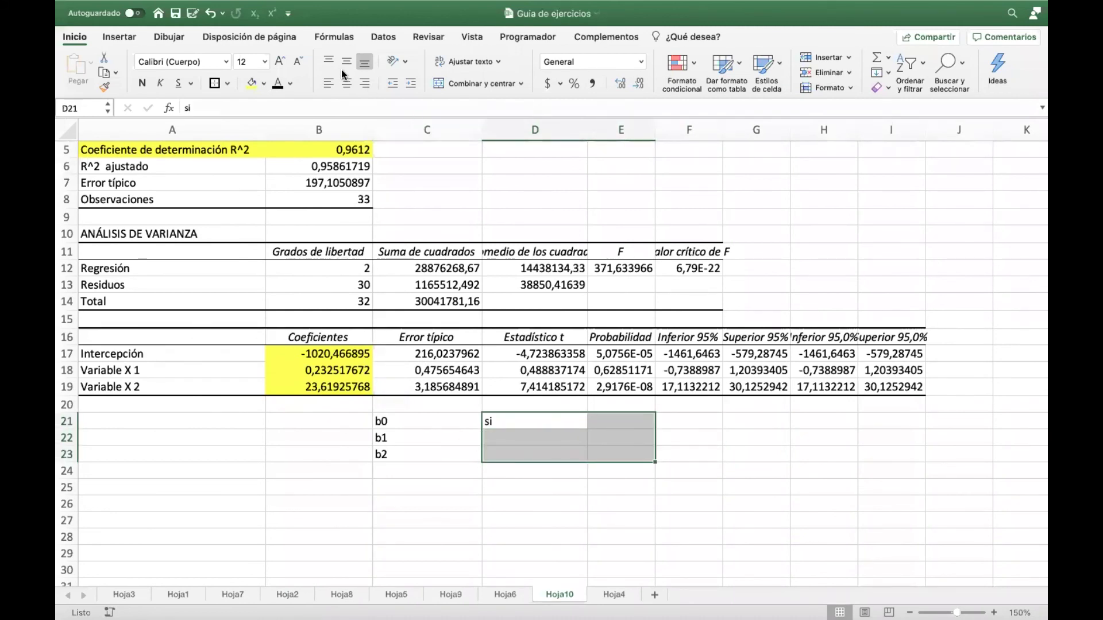
click(348, 86)
click(626, 443)
Enter "no" for b1 in D22, below the t statistic column.
key(Left)
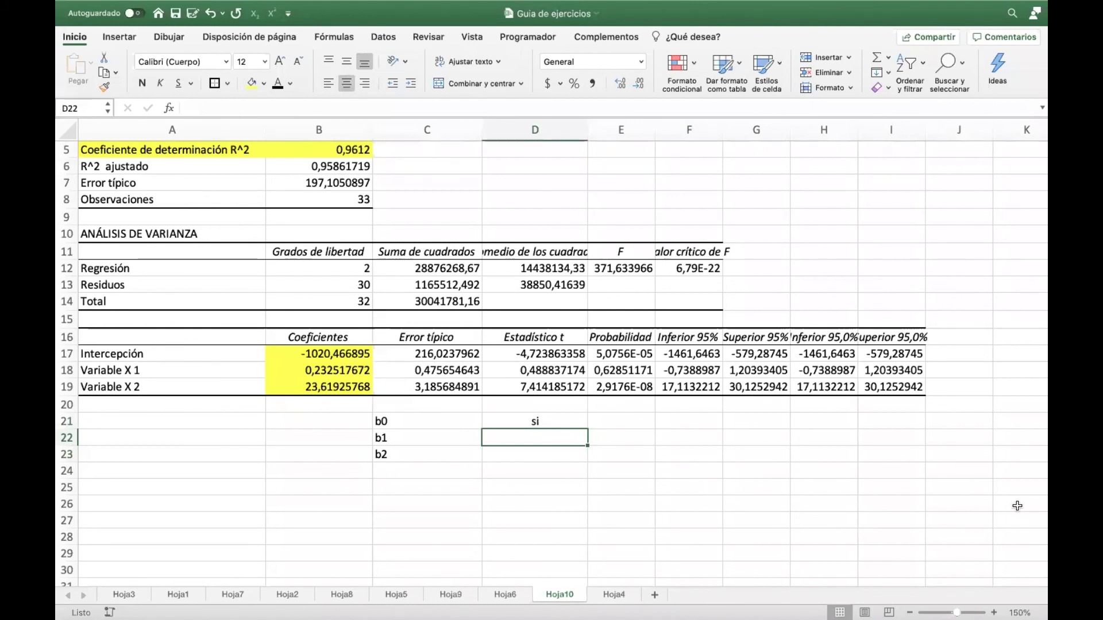
text(no)
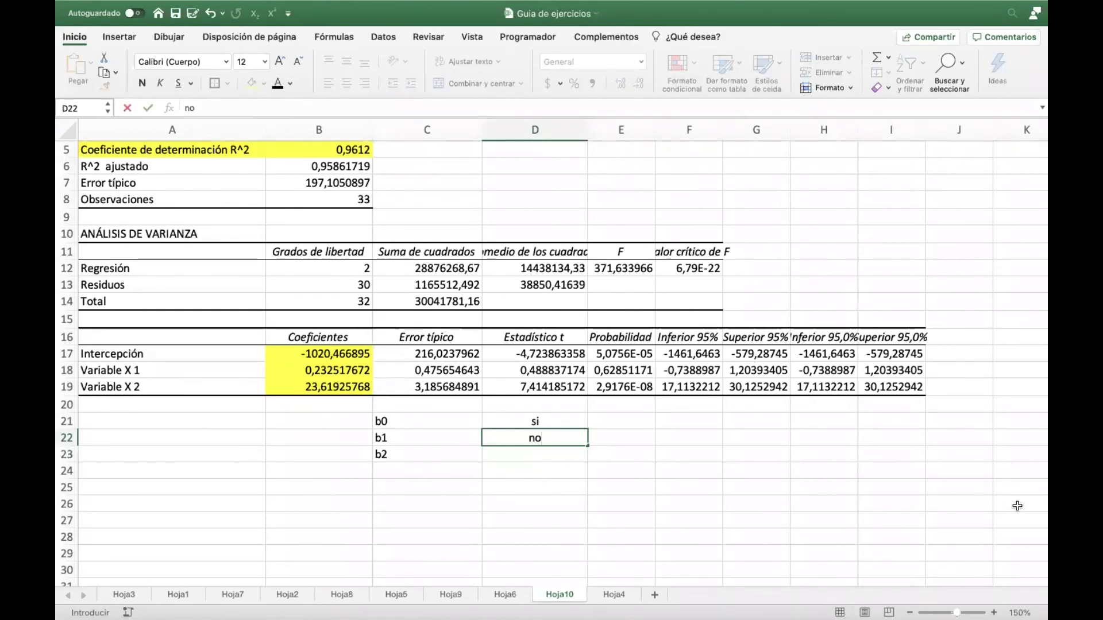
key(Return)
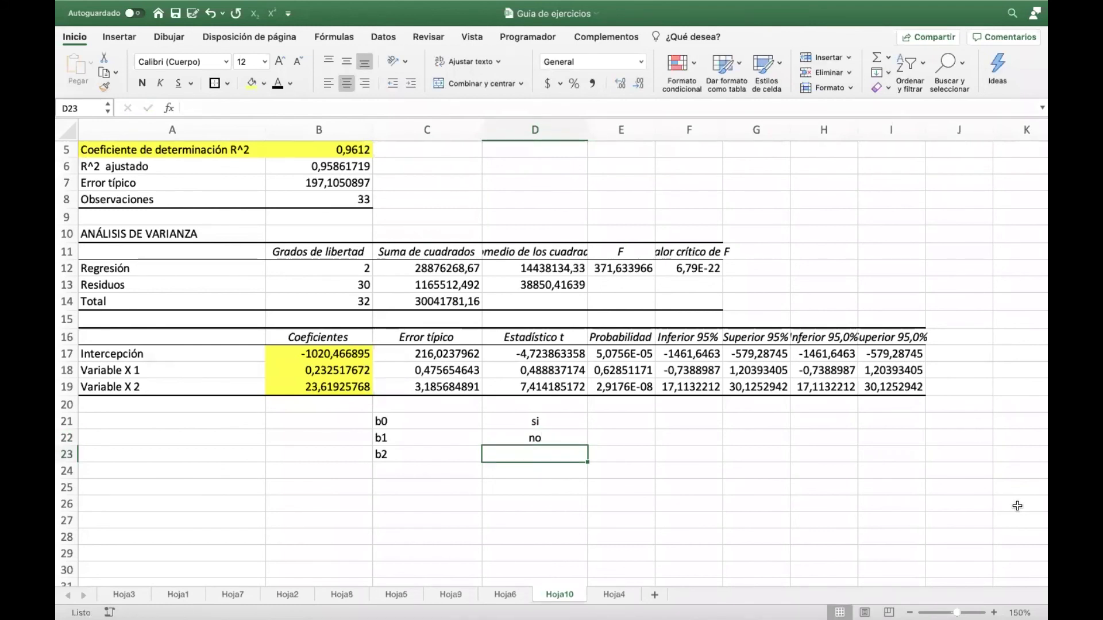
Enter the heading "Es significativo?" in D20.
key(Up)
key(Up)
key(Up)
text(Es significa)
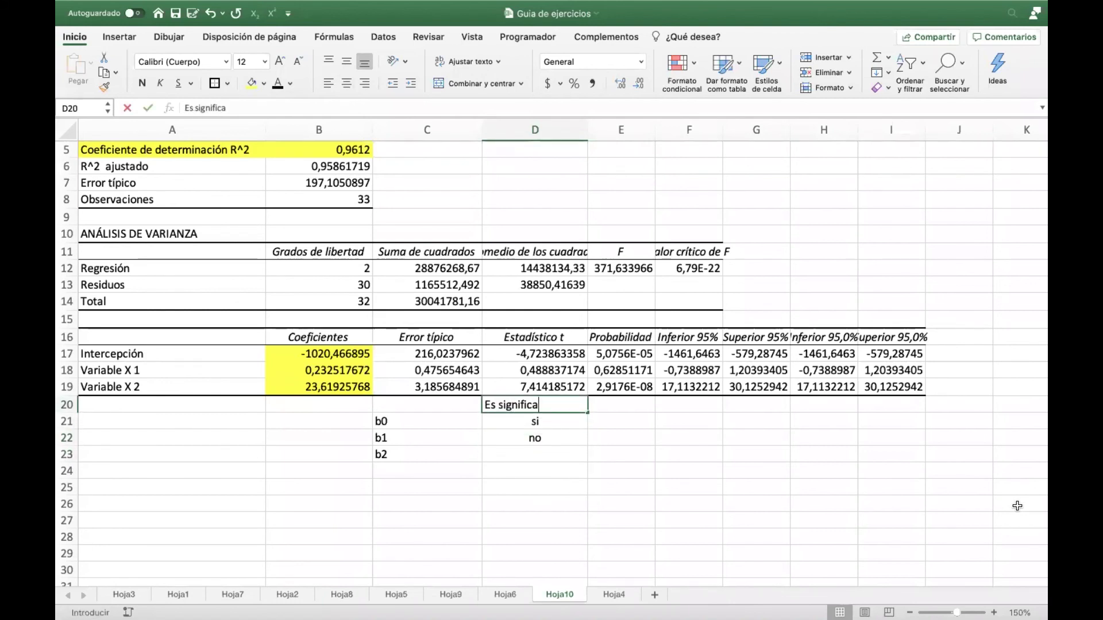
text(tivo?)
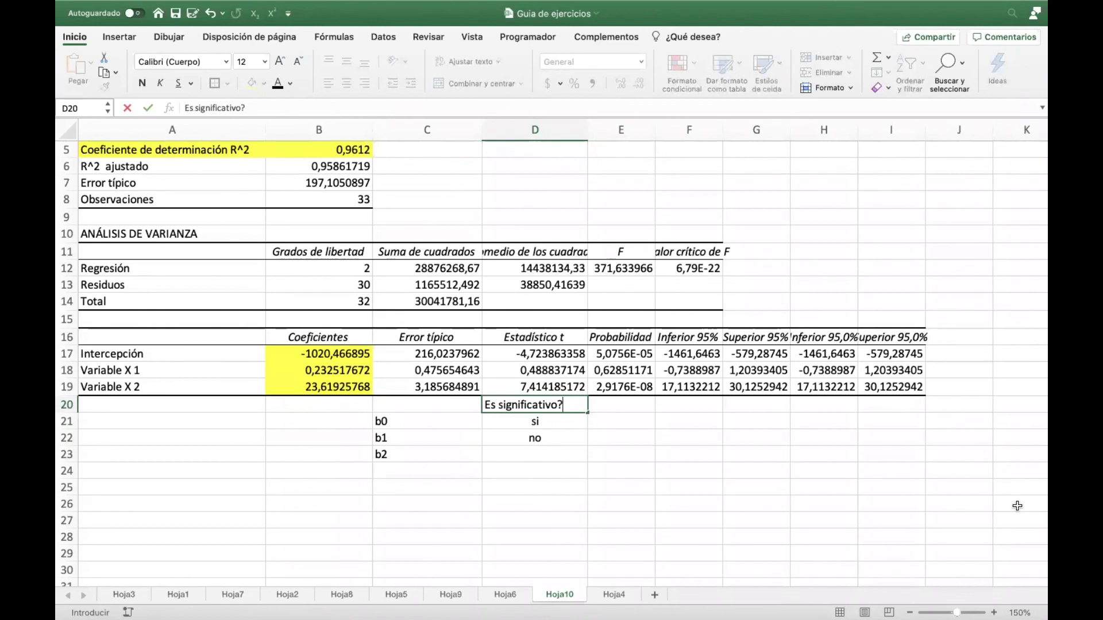
key(Return)
Enter "si" for b2 in D23, below the t statistic column.
click(552, 456)
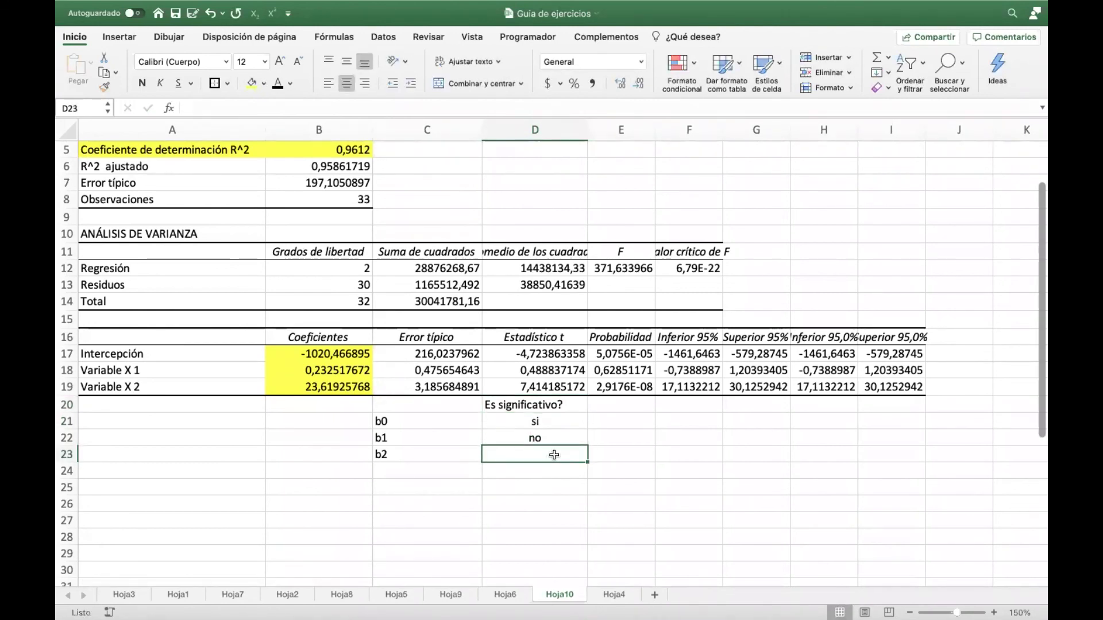
text(si)
key(Return)
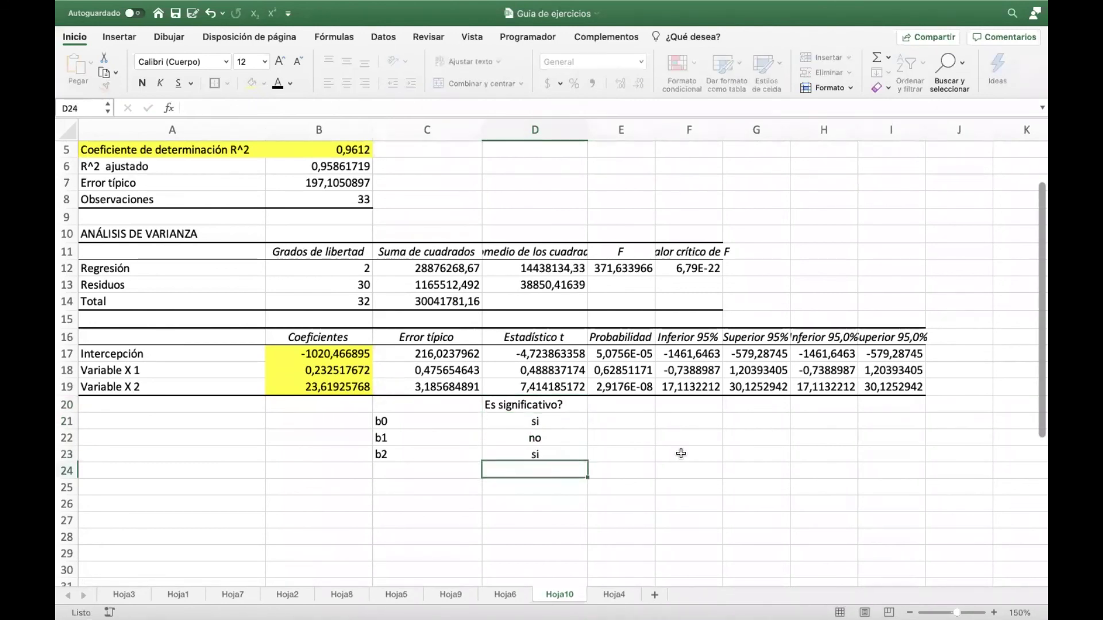
Copy the "Es significativo?" heading from D20 to E20 and widen column E to fit it.
click(558, 404)
drag(587, 413, 640, 411)
click(741, 435)
drag(655, 129, 676, 130)
Check the intercept's probability in E17 and enter "si" for b0 in E21.
click(633, 422)
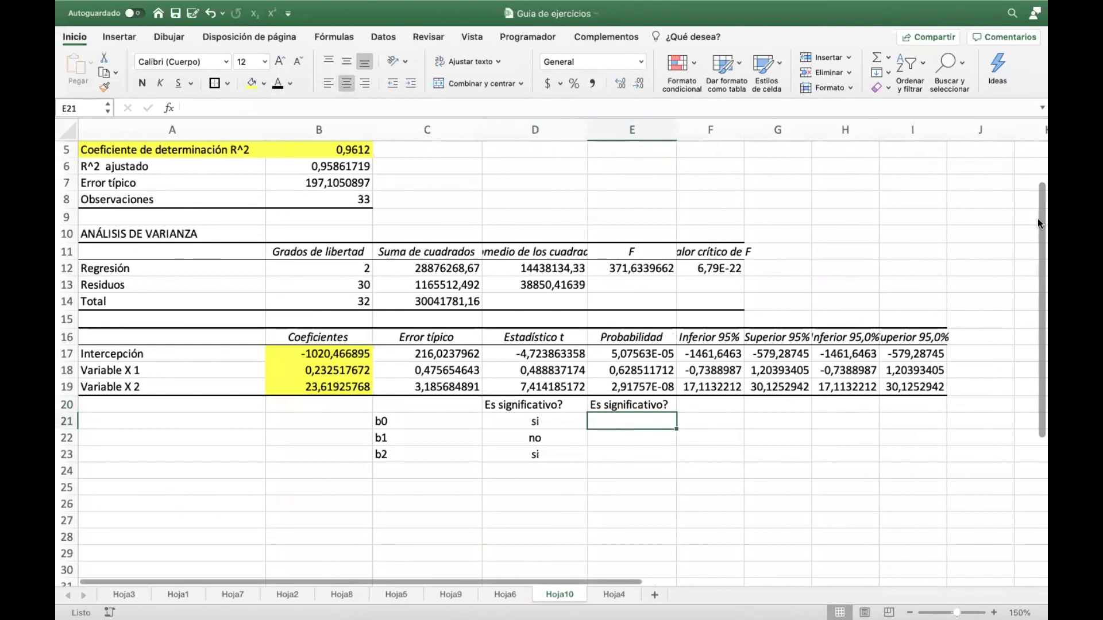
click(636, 356)
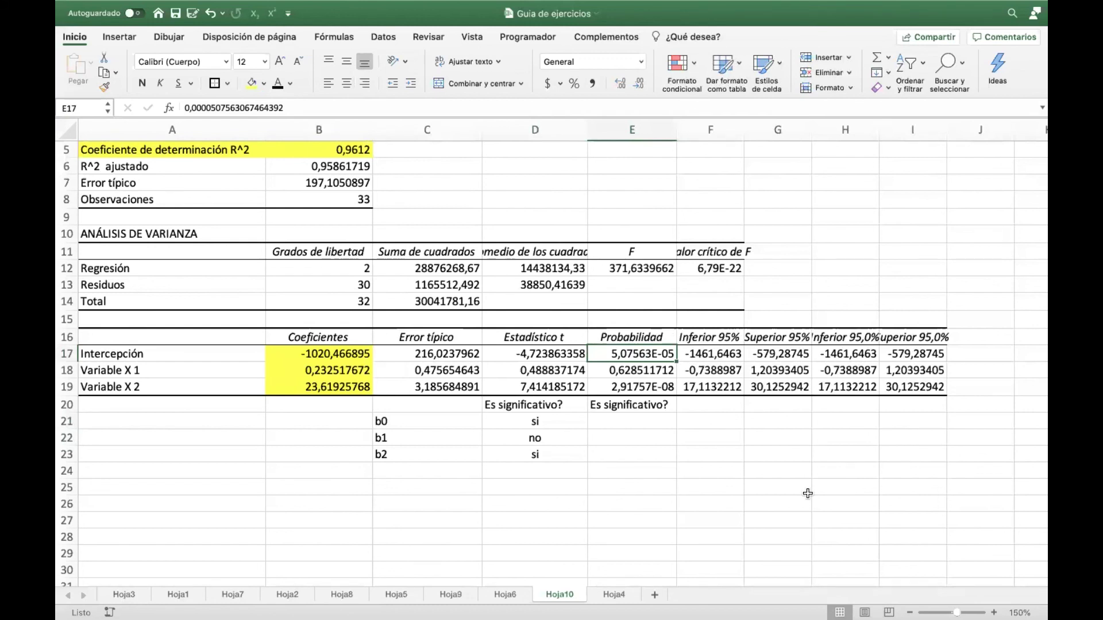
click(629, 423)
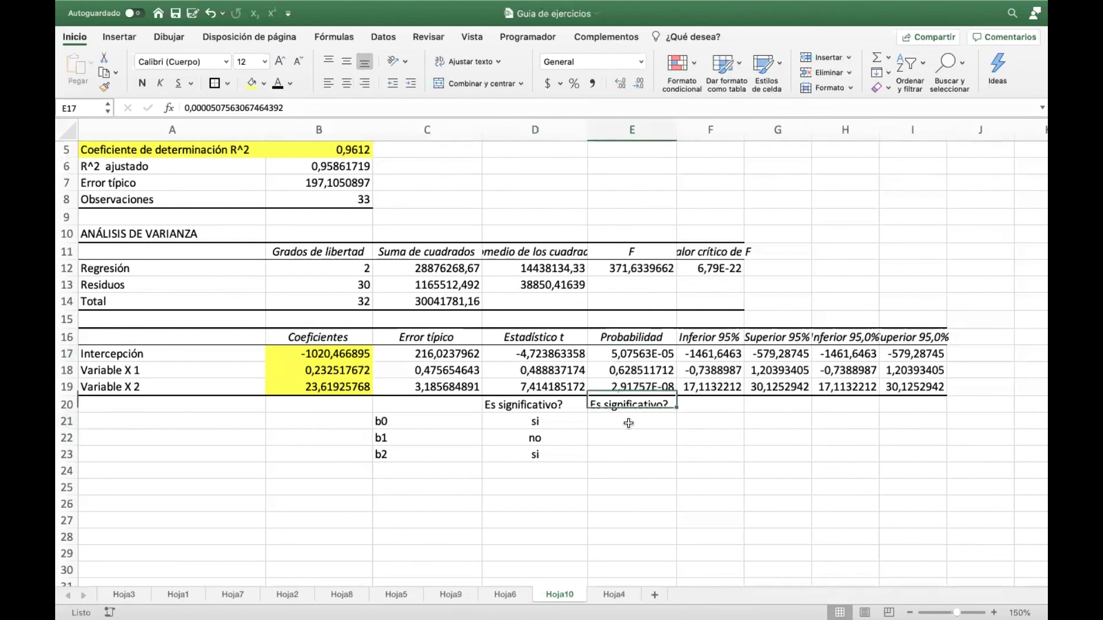
text(si)
key(Return)
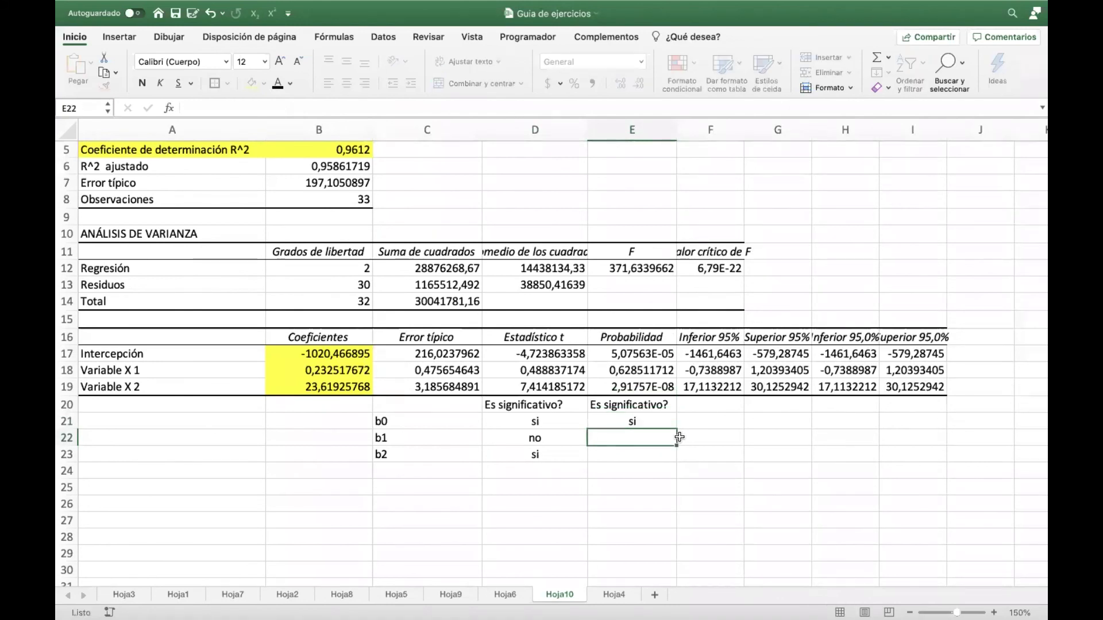
Check Variable X 1's probability in E18 and enter "no" for b1 in E22.
key(Up)
key(Up)
key(Up)
key(Up)
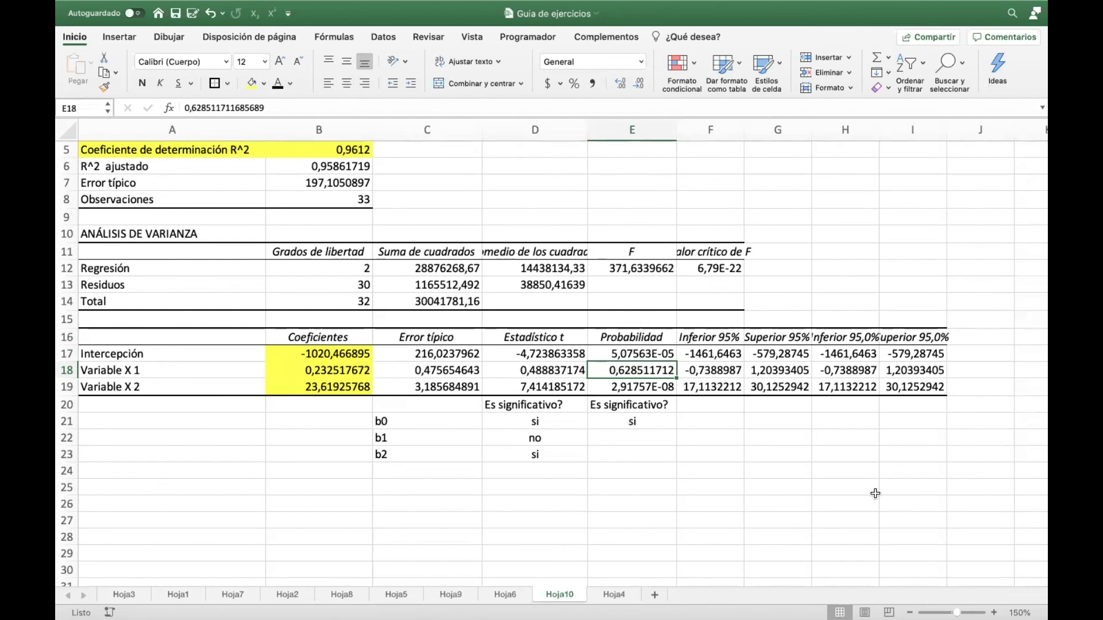
click(633, 441)
text(no)
key(Return)
Check Variable X 2's probability in E19 and enter "si" for b2 in E23.
click(638, 392)
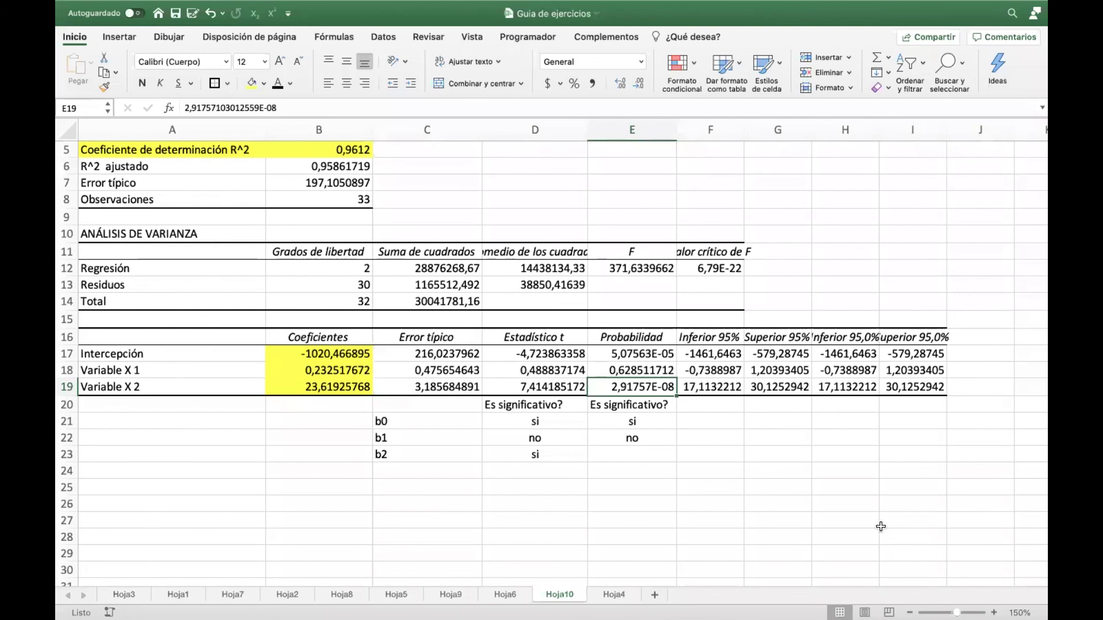
click(646, 457)
text(si)
key(Return)
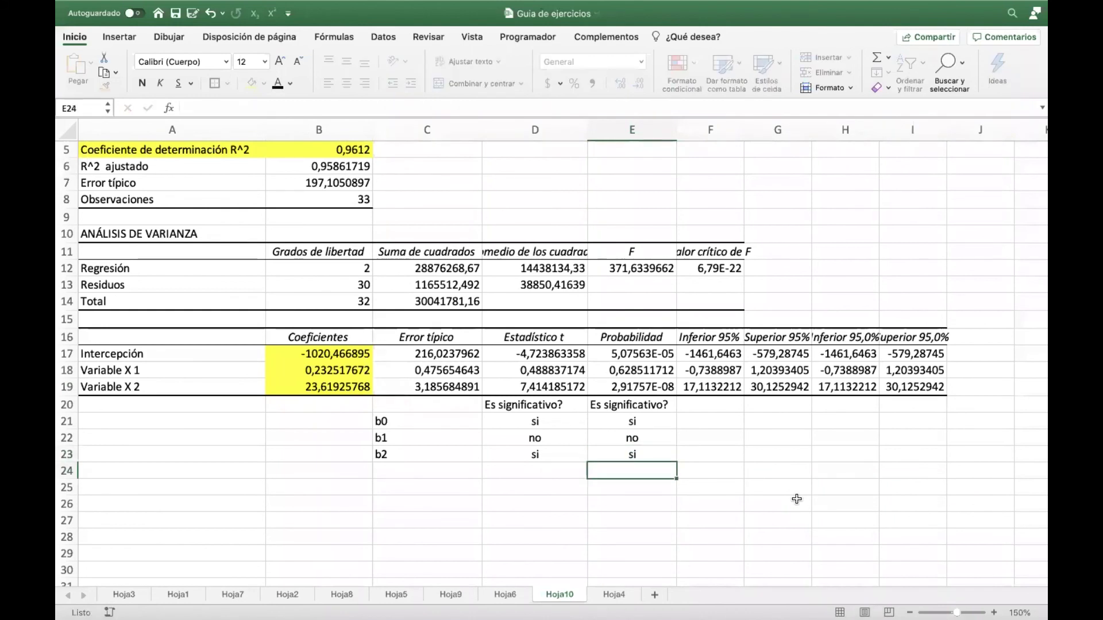
click(642, 404)
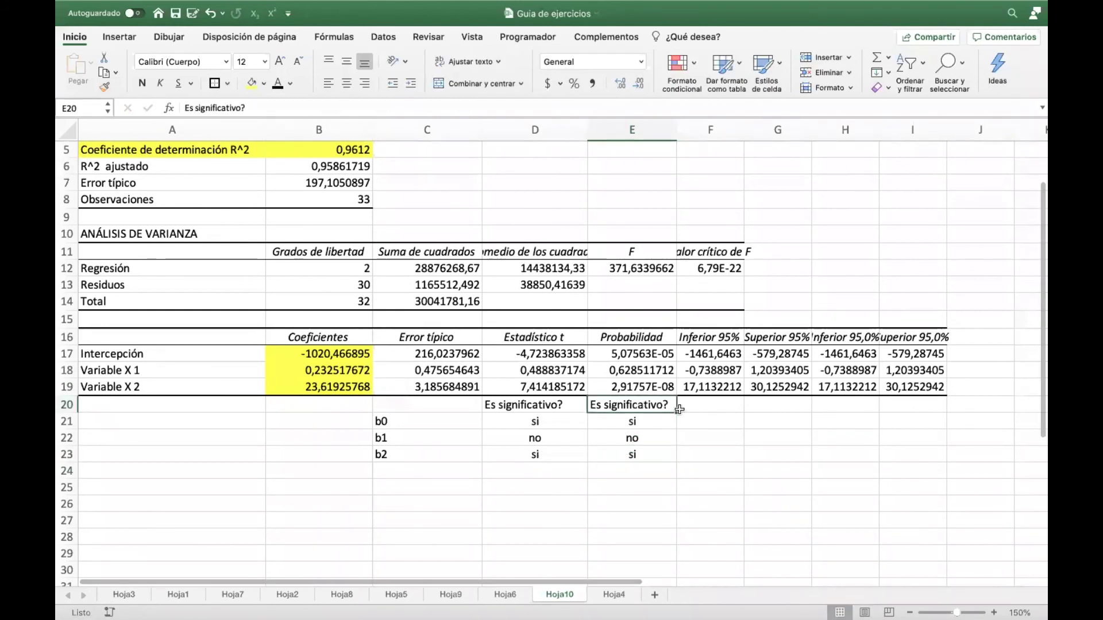
drag(714, 406, 850, 455)
click(461, 84)
click(716, 406)
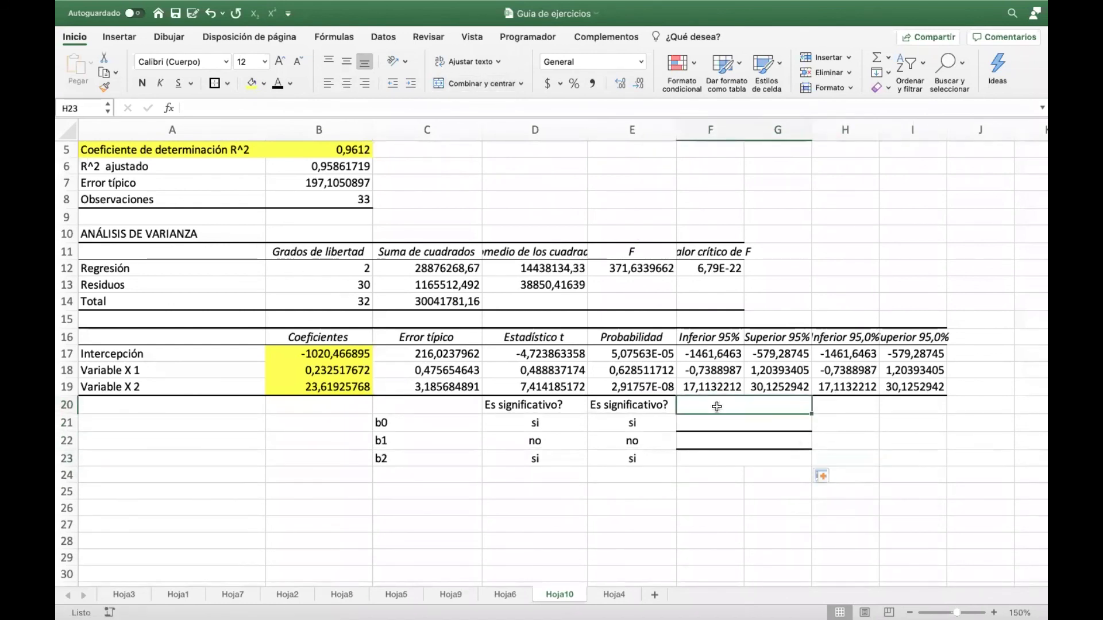
Copy the formatting of E20:E23 onto F20:G23 to replace the merged, bordered cells.
drag(622, 406, 635, 458)
click(104, 88)
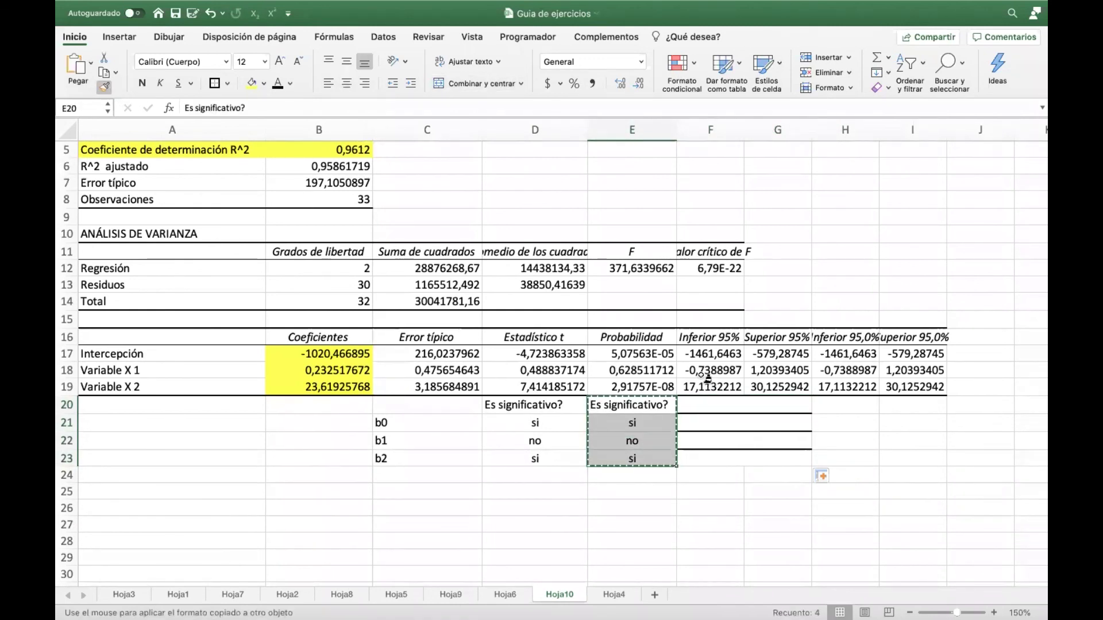
click(718, 407)
mouse_move(718, 407)
mouse_down()
mouse_move(799, 420)
mouse_move(793, 457)
mouse_move(861, 454)
mouse_up()
click(885, 454)
click(720, 408)
Copy the "Es significativo?" heading from E20 to F20 and widen column F to fit it.
drag(711, 356, 779, 362)
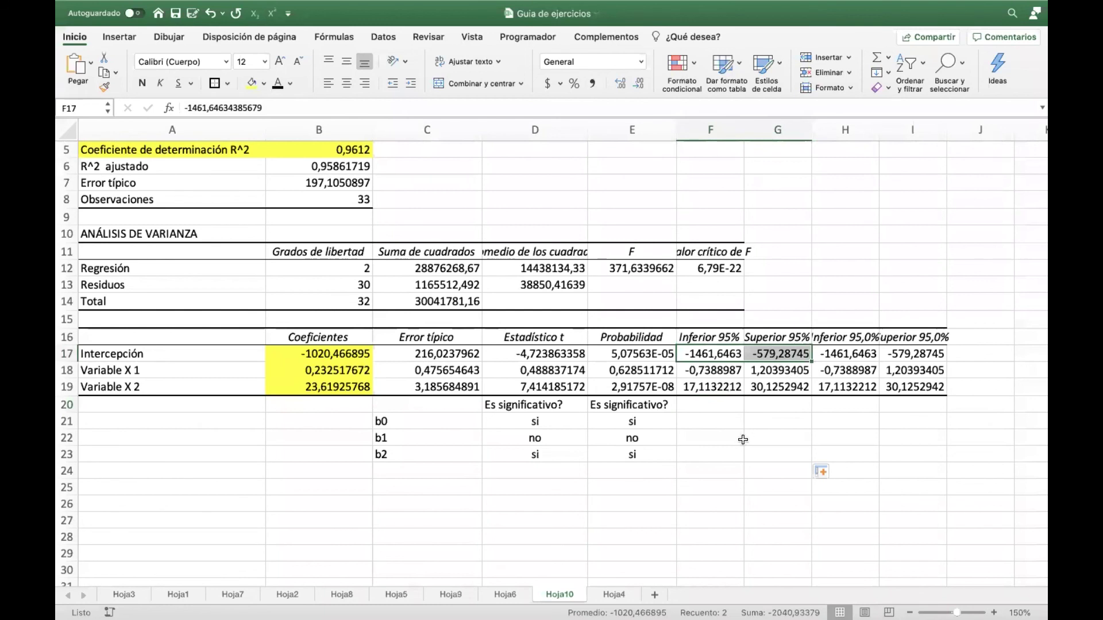
click(656, 408)
drag(676, 412, 738, 413)
click(815, 437)
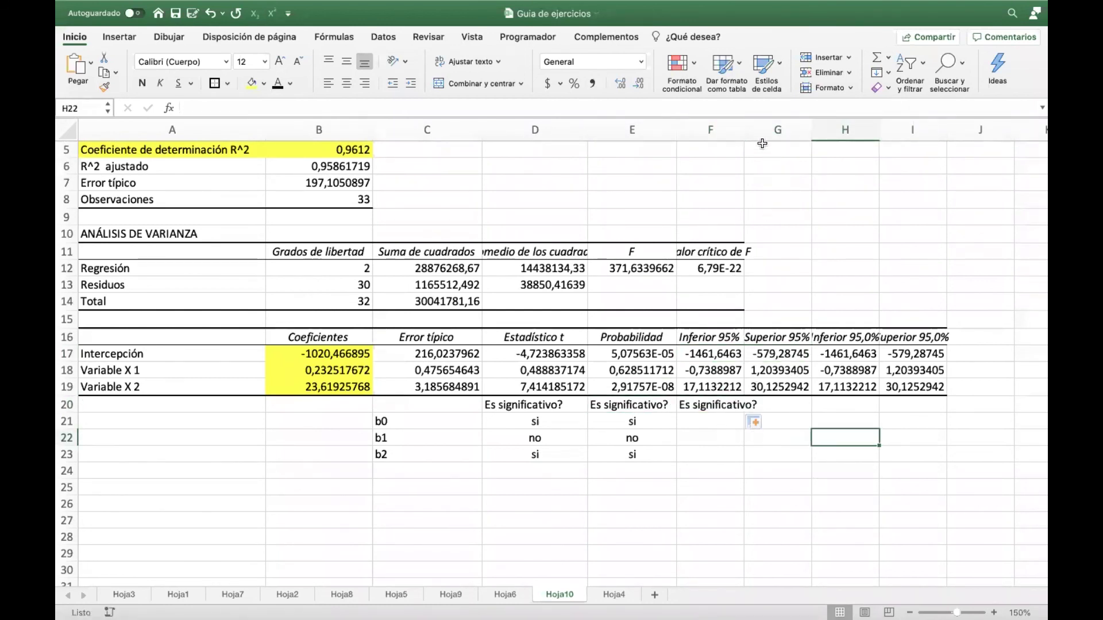
click(741, 131)
drag(746, 127, 762, 127)
Highlight the intercept's lower and upper 95% limits in F17:G17 in yellow.
click(713, 421)
drag(728, 357, 769, 357)
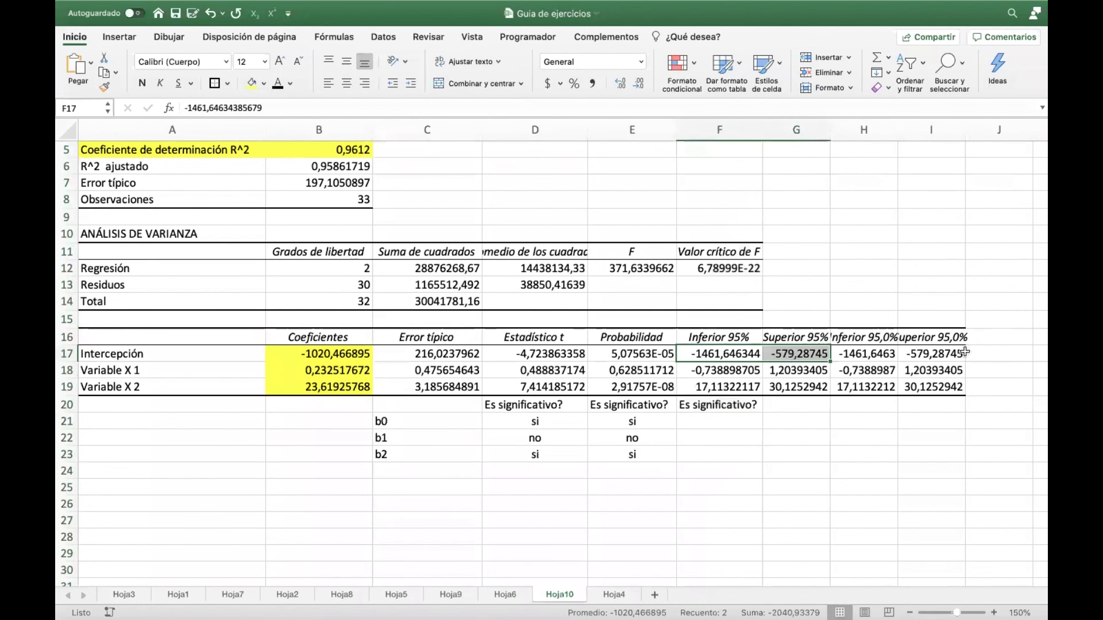
click(252, 82)
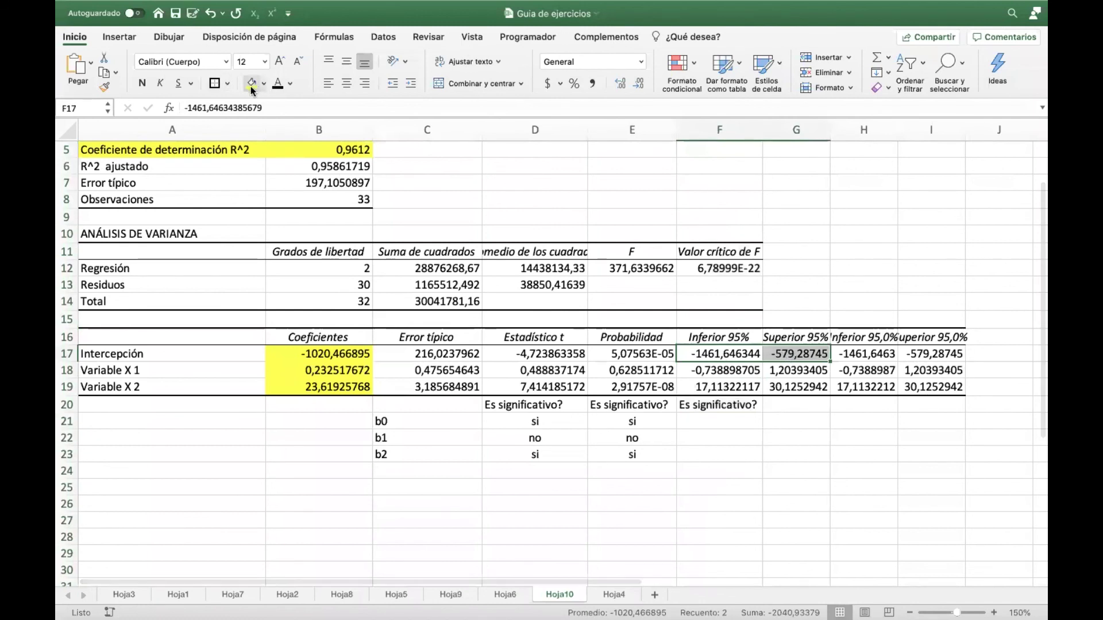
Check the intercept's 95% limits in F17:G17, enter "si" for b0 in F21 and centre F21:F23.
click(863, 454)
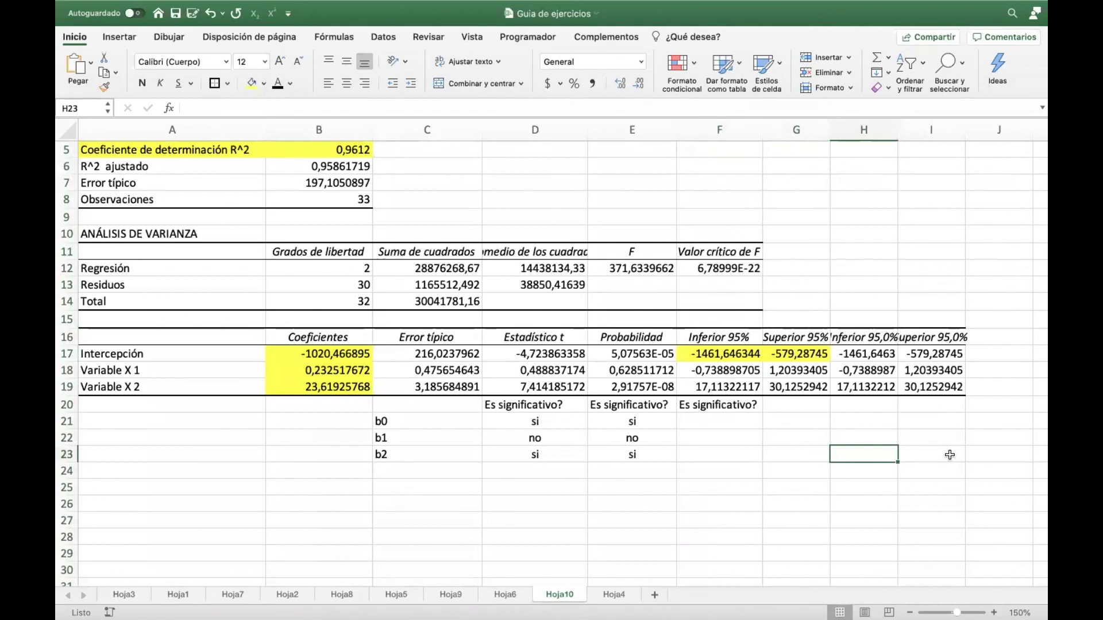
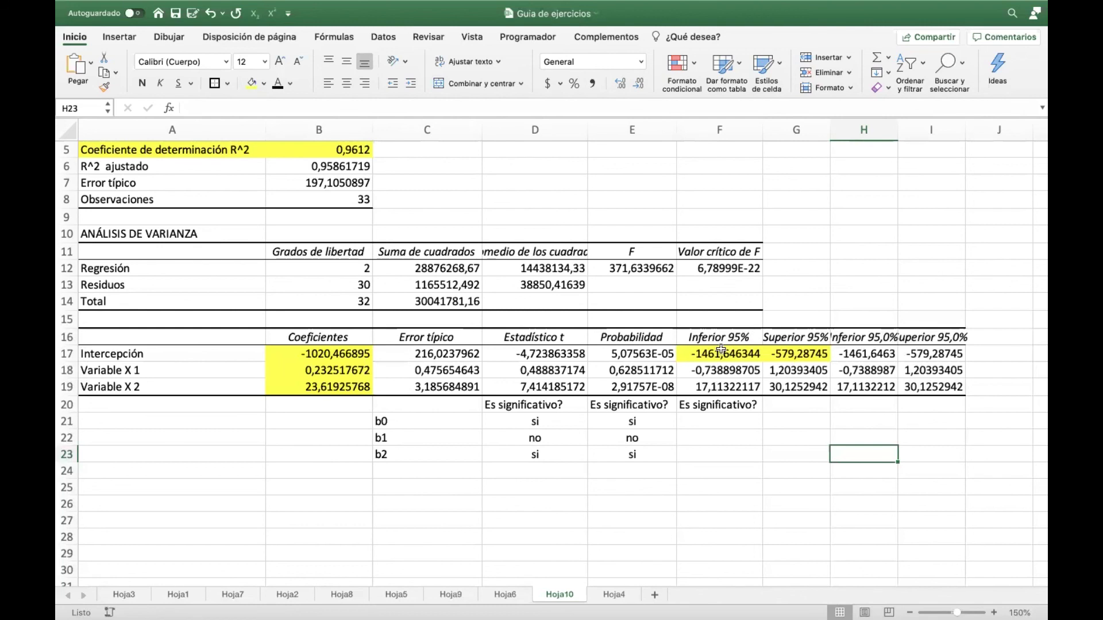
drag(718, 353, 784, 354)
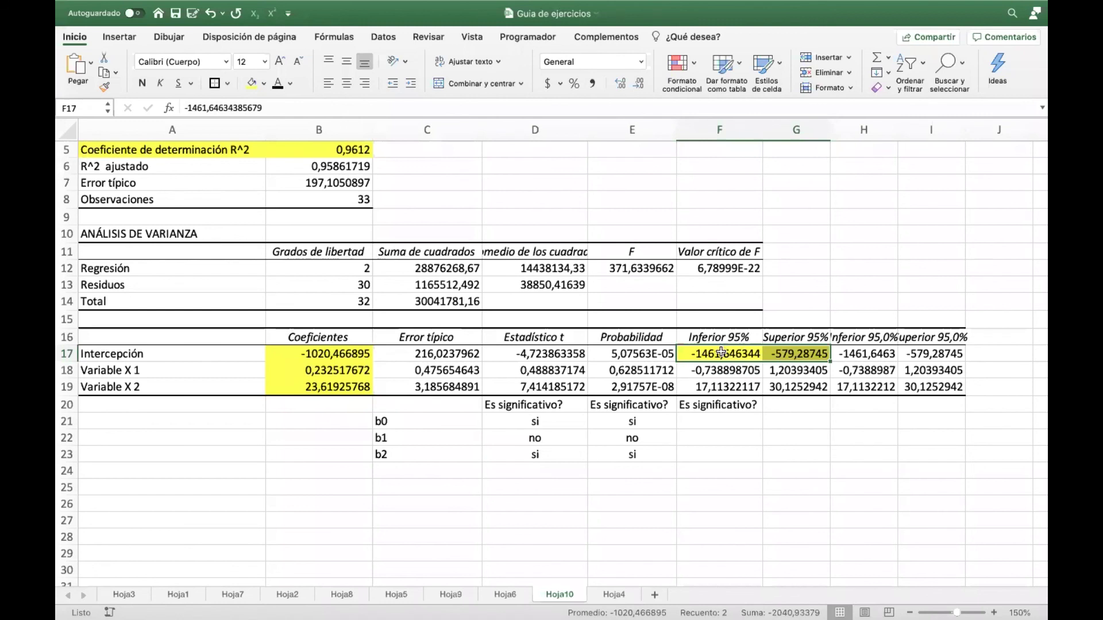
click(718, 422)
text(si)
key(Return)
key(Up)
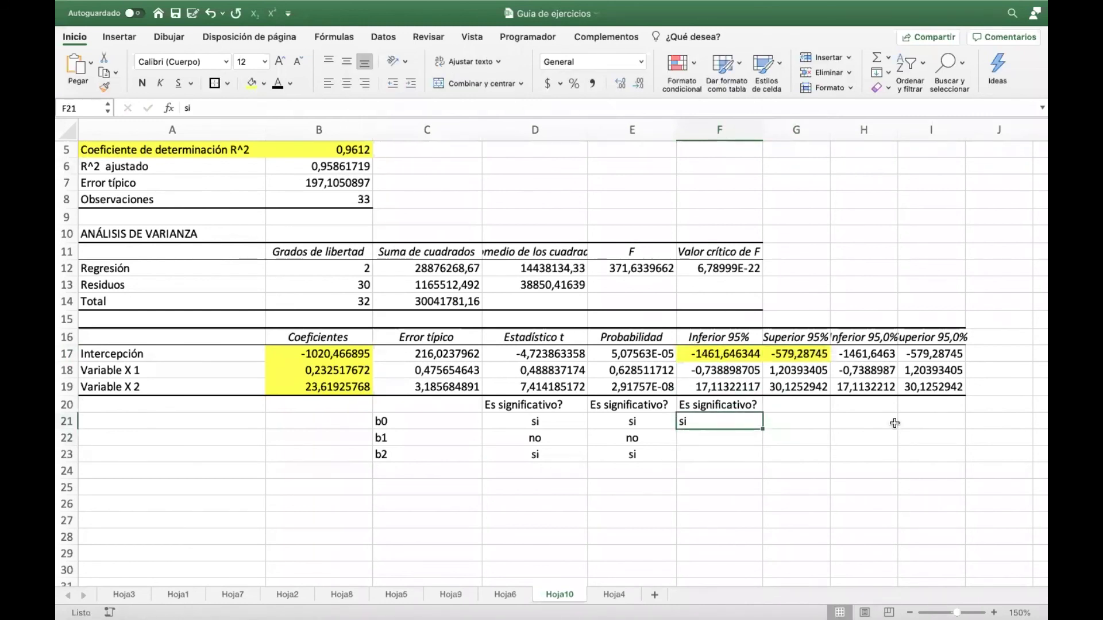
click(347, 83)
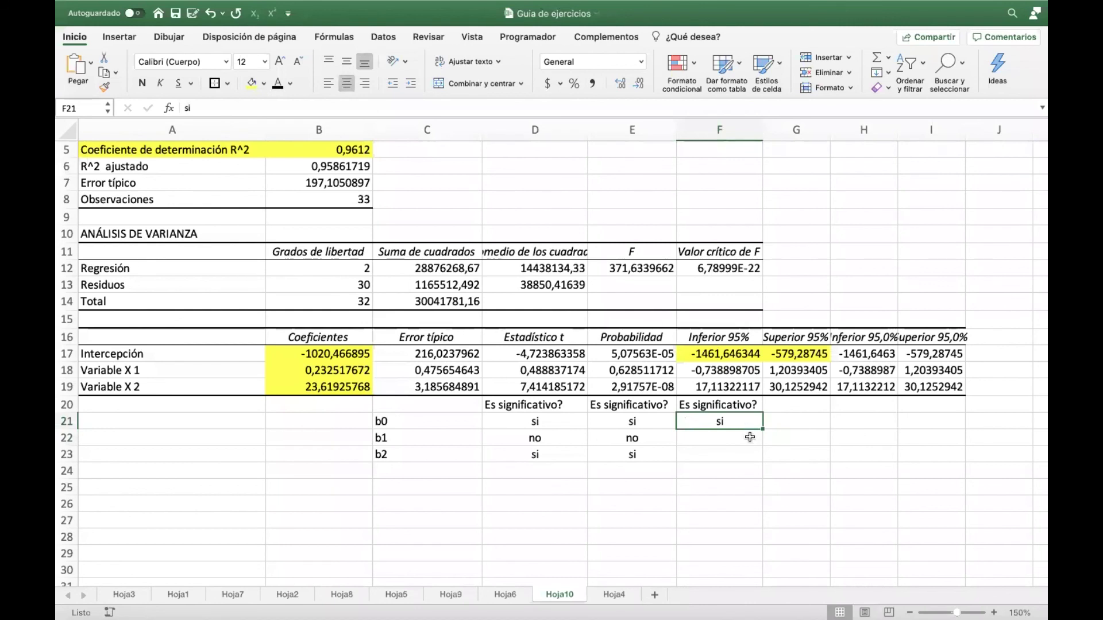
drag(720, 437, 721, 455)
click(344, 84)
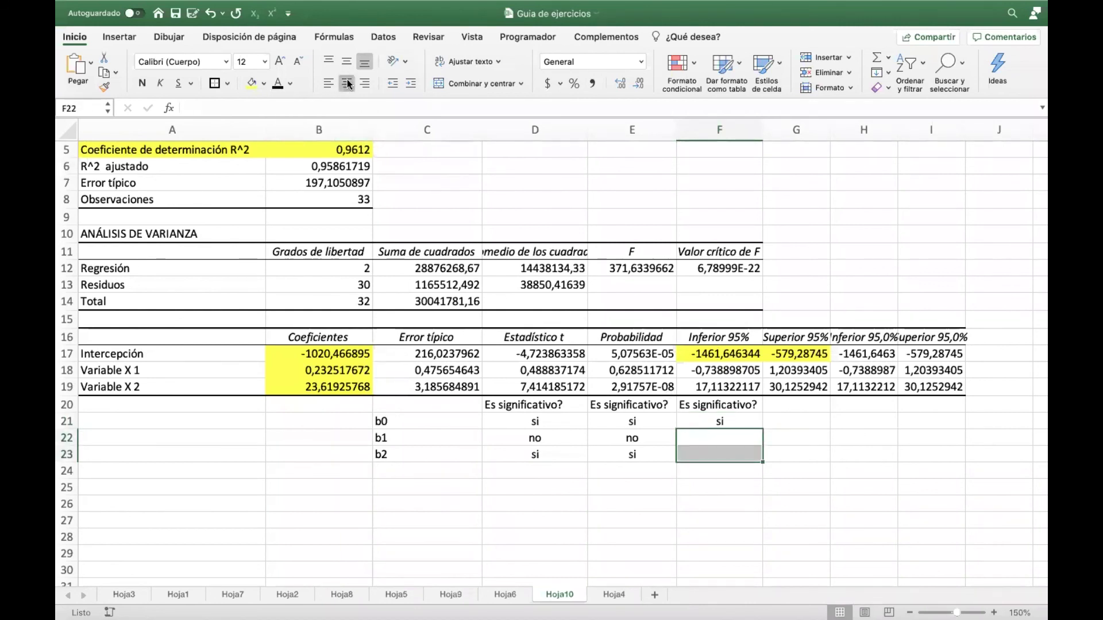
Highlight Variable X 1's lower and upper 95% limits in F18:G18 in light green.
click(725, 437)
drag(718, 370, 777, 367)
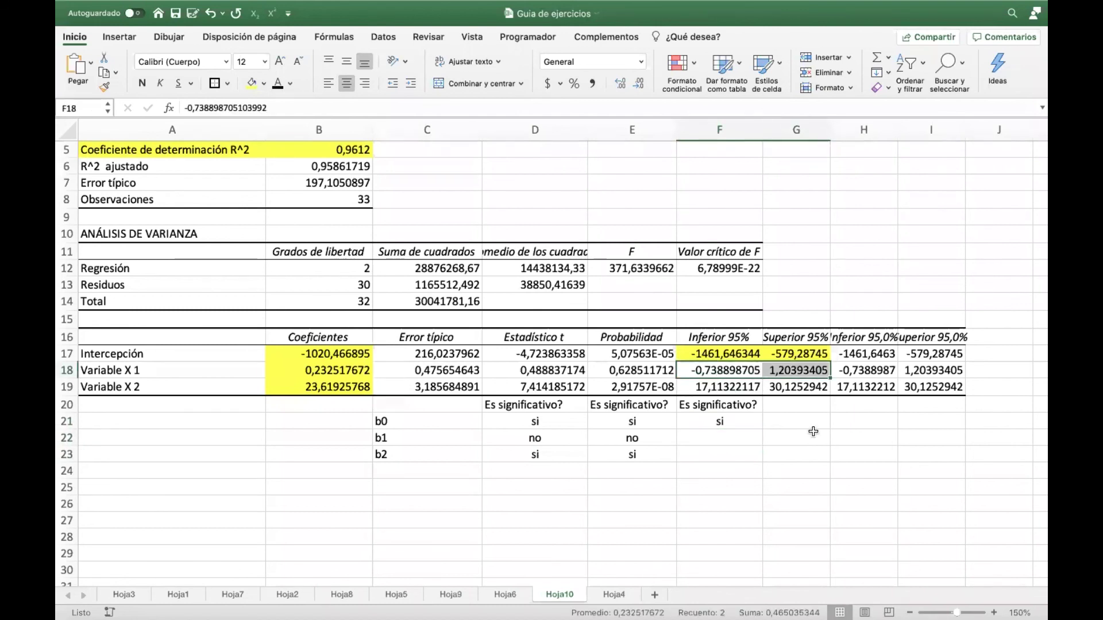
click(264, 83)
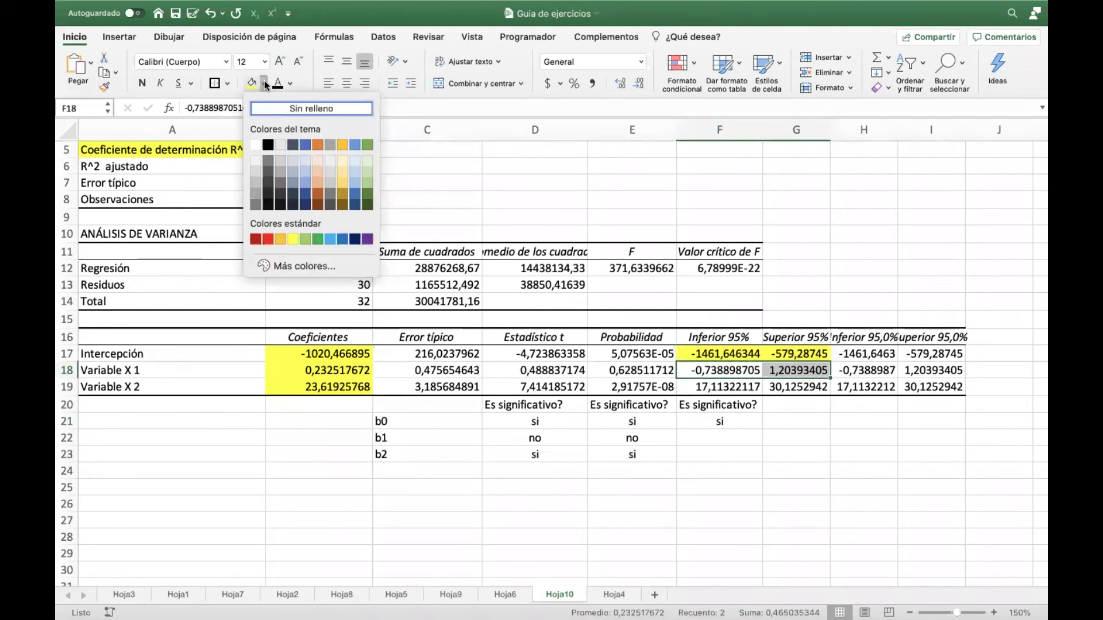
click(366, 178)
click(879, 438)
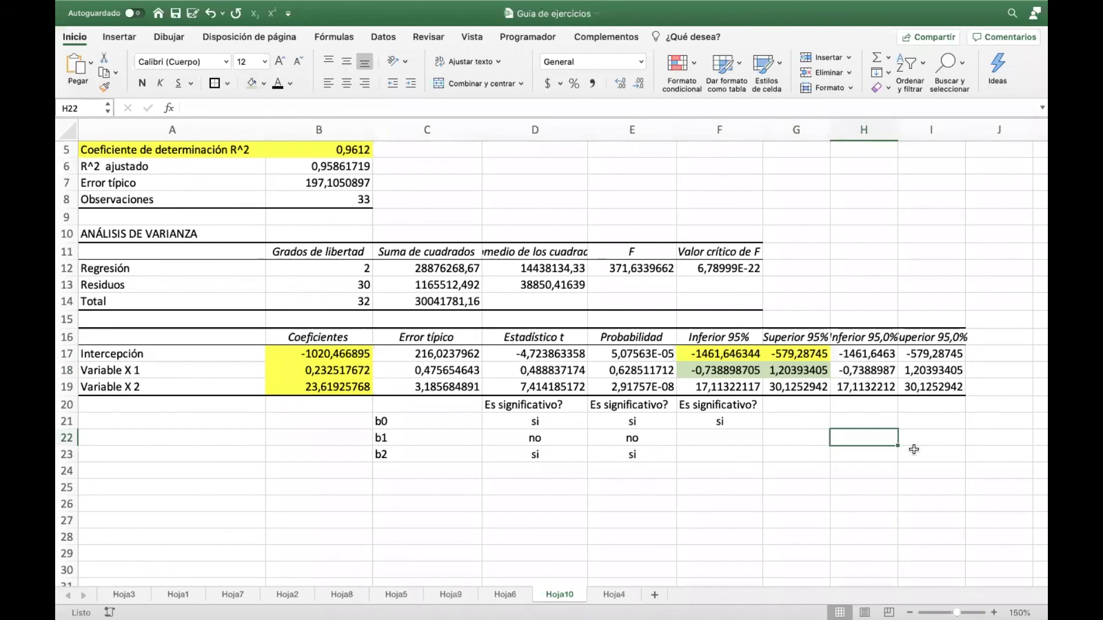
Check Variable X 1's 95% limits in F18:G18 and enter "no" for b1 in F22.
drag(718, 370, 772, 369)
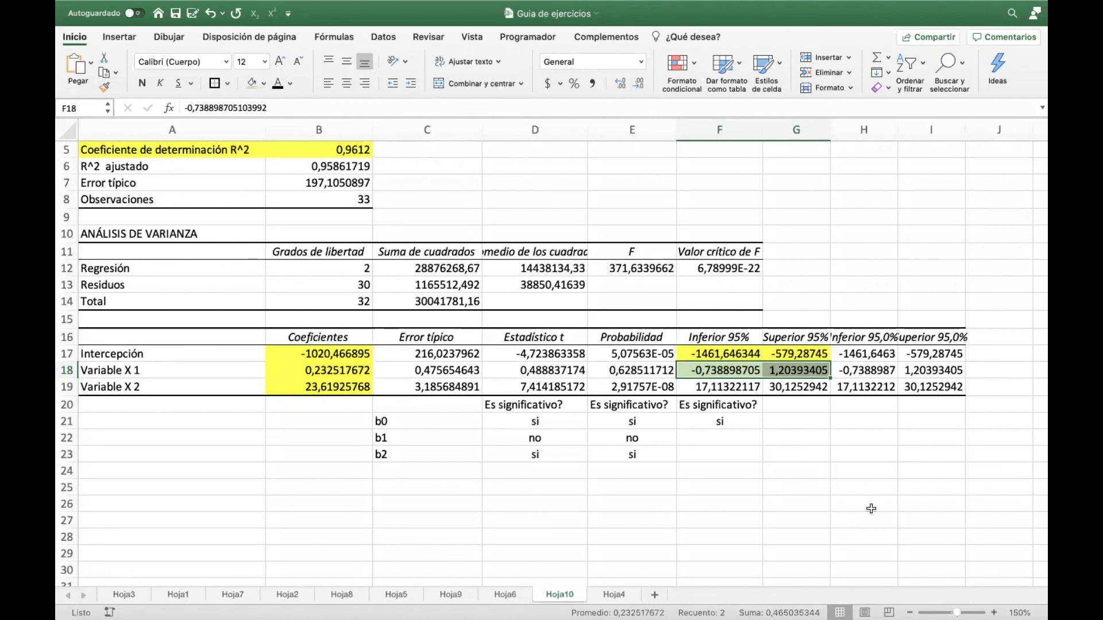
click(721, 439)
text(no)
key(Return)
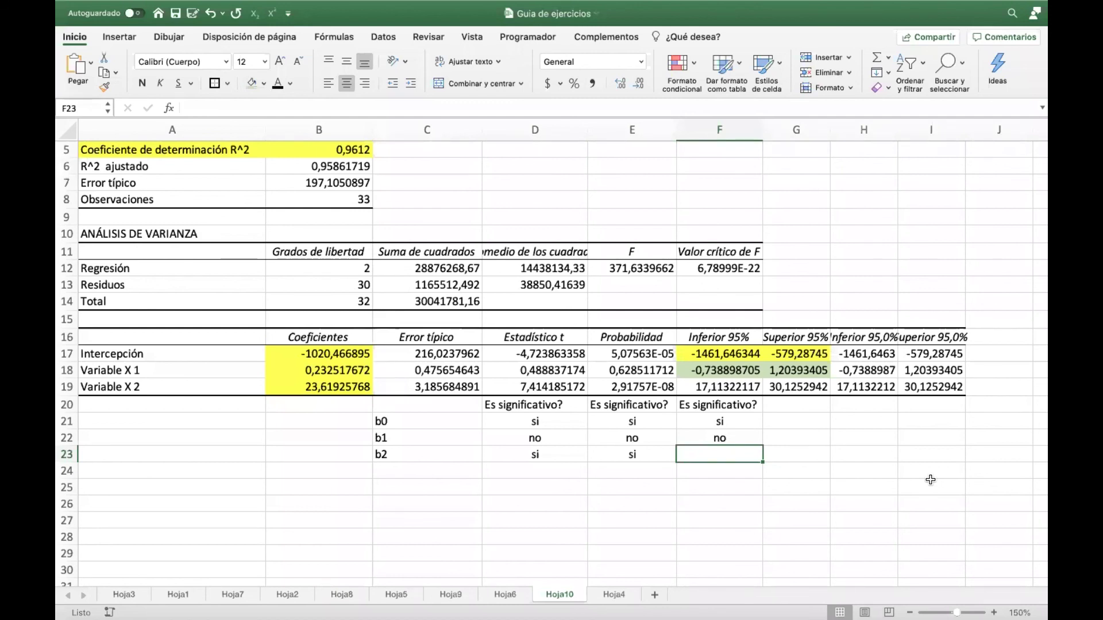
Highlight Variable X 2's lower and upper 95% limits in F19:G19 in orange.
click(732, 439)
drag(725, 389, 817, 388)
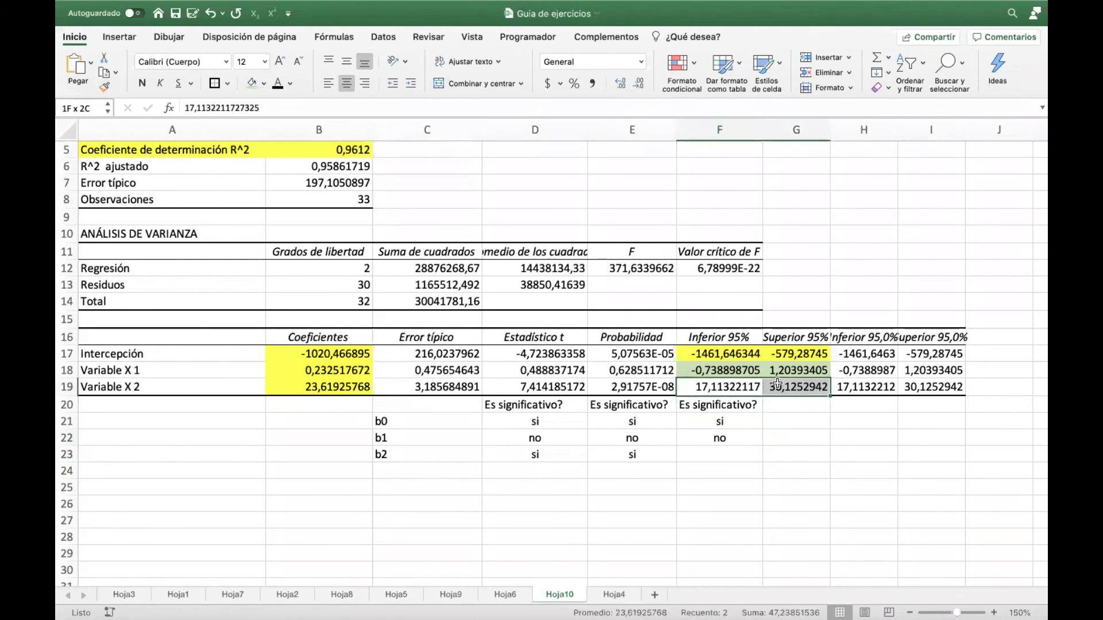
click(264, 84)
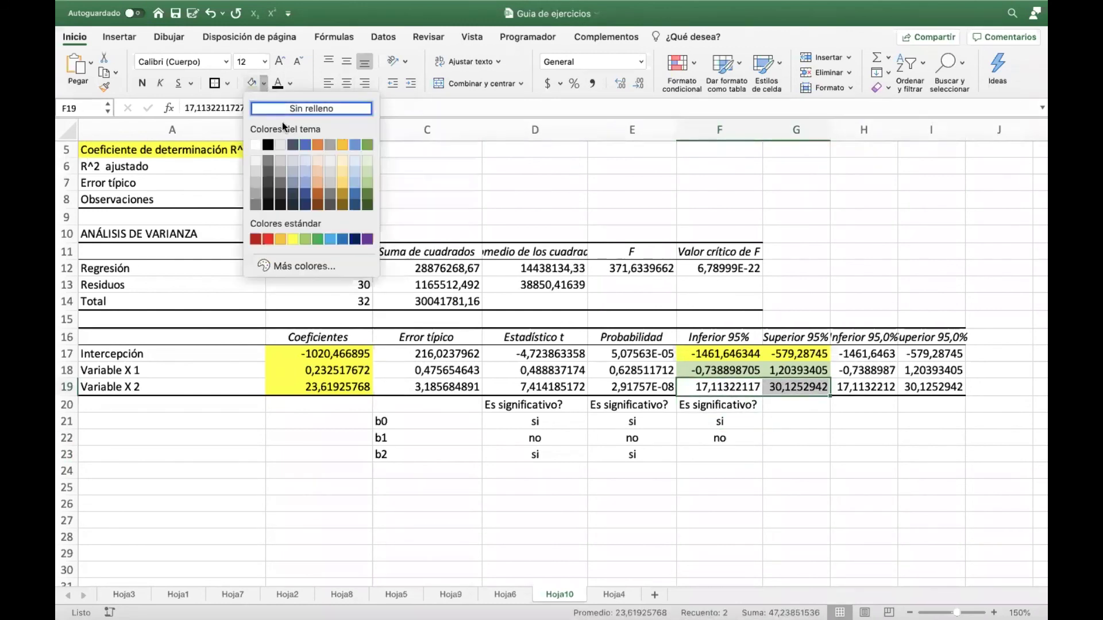
click(280, 239)
click(904, 486)
scroll(791, 306, up, 3)
scroll(792, 308, down, 3)
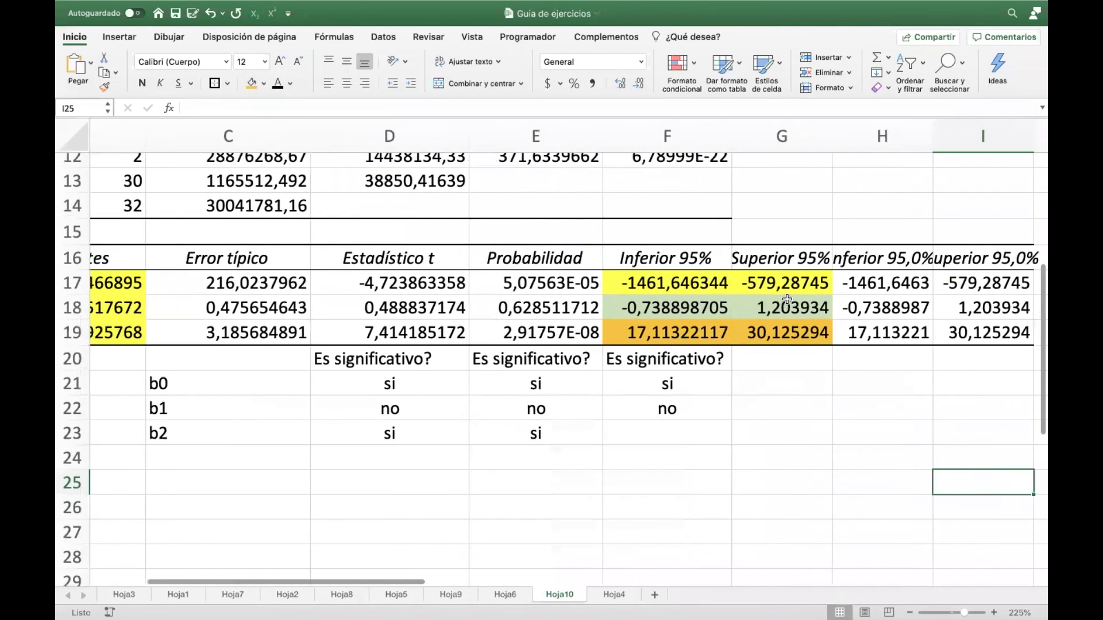
Check Variable X 2's 95% limits in F19:G19 and enter "si" for b2 in F23.
drag(700, 333, 764, 334)
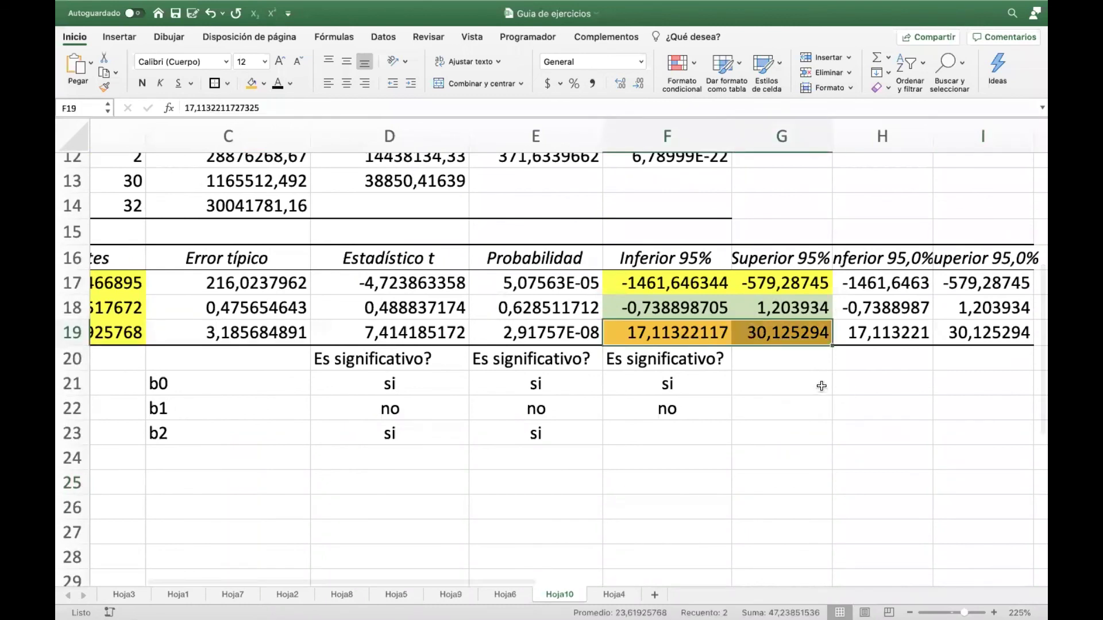
click(695, 431)
text(si)
key(Return)
scroll(572, 416, left, 1)
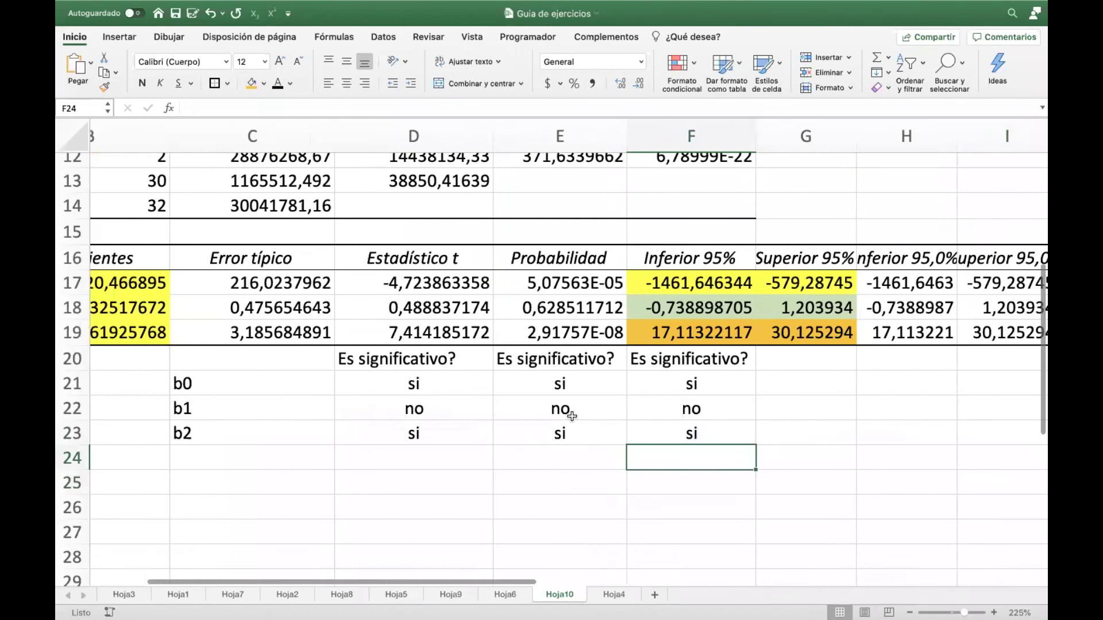
Centre the coefficient labels b0, b1 and b2 in C21:C23.
scroll(572, 416, left, 5)
drag(494, 381, 492, 428)
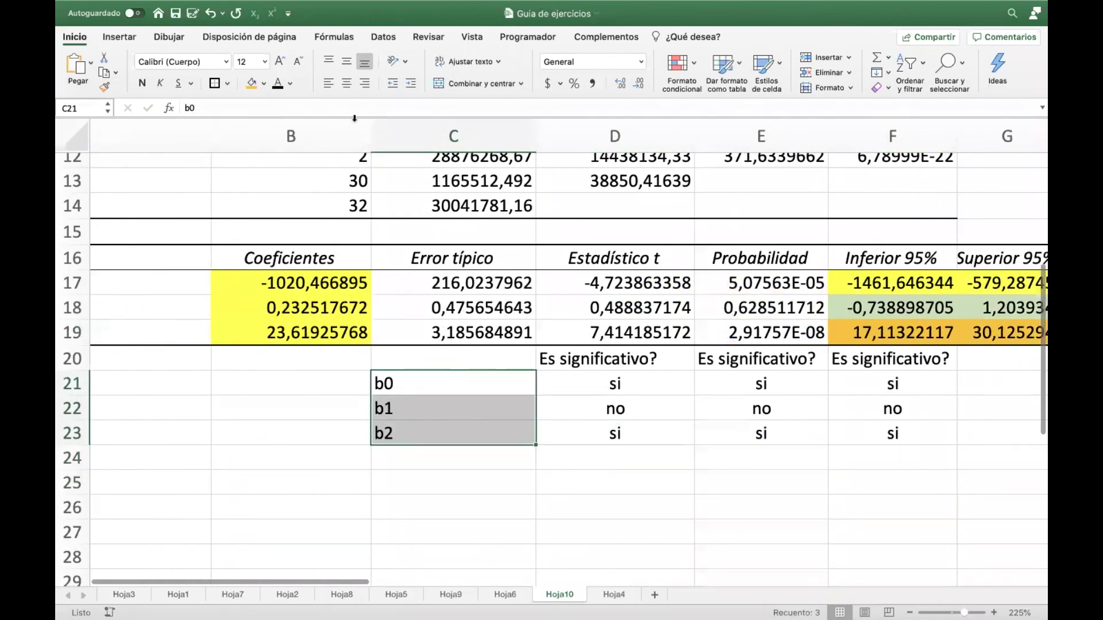
click(350, 82)
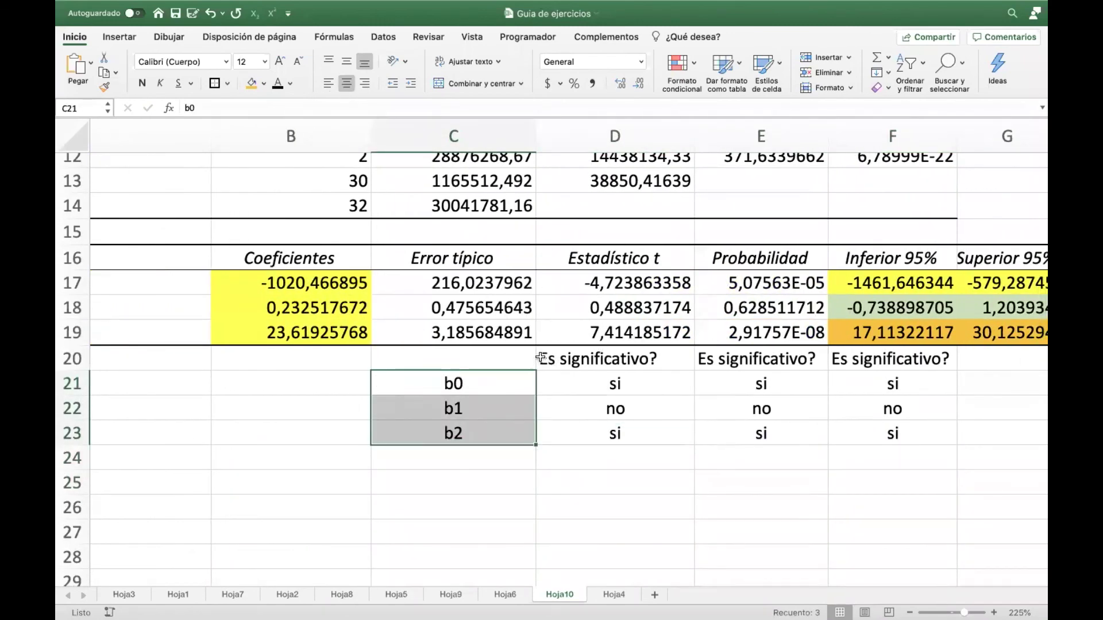
Apply all borders to the significance answers in D20:F23 and the coefficient labels in C21:C23.
drag(610, 360, 847, 426)
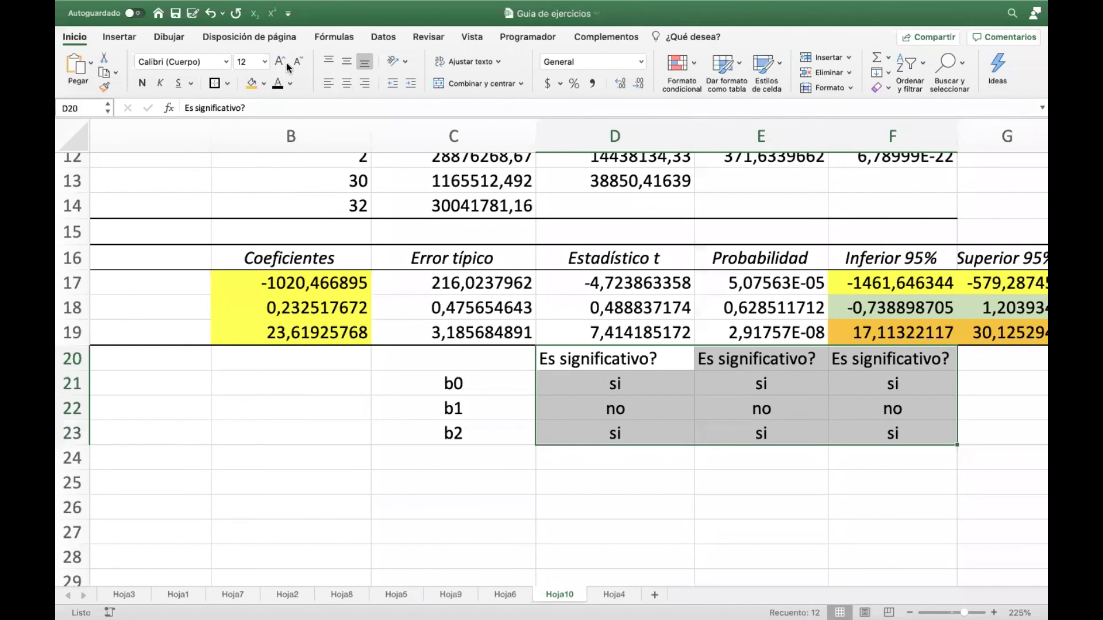
click(227, 83)
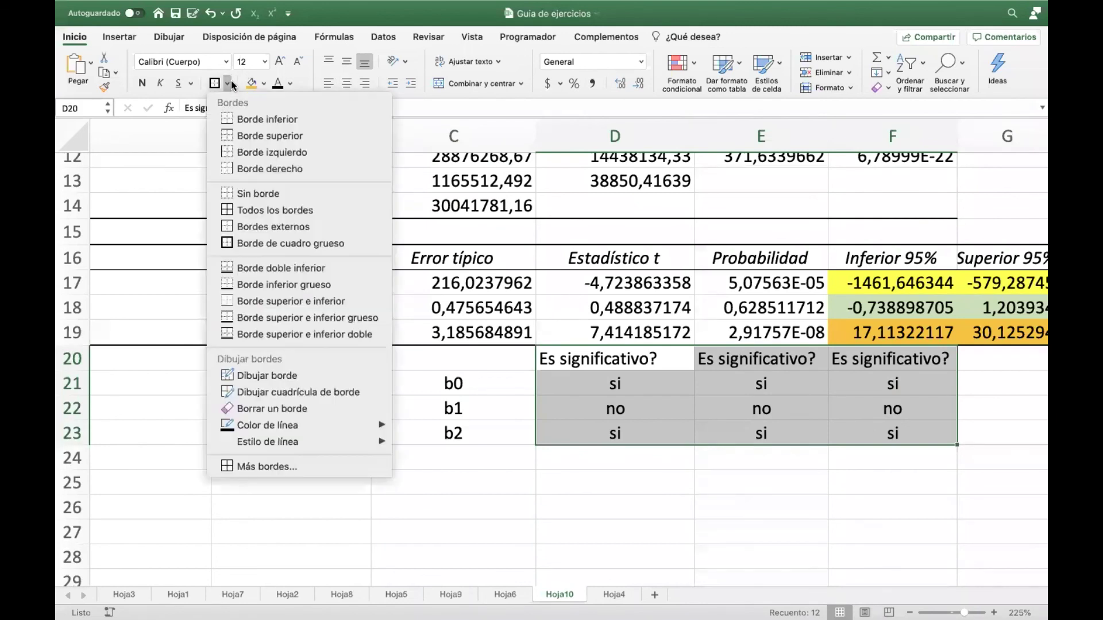
click(287, 210)
drag(476, 380, 482, 430)
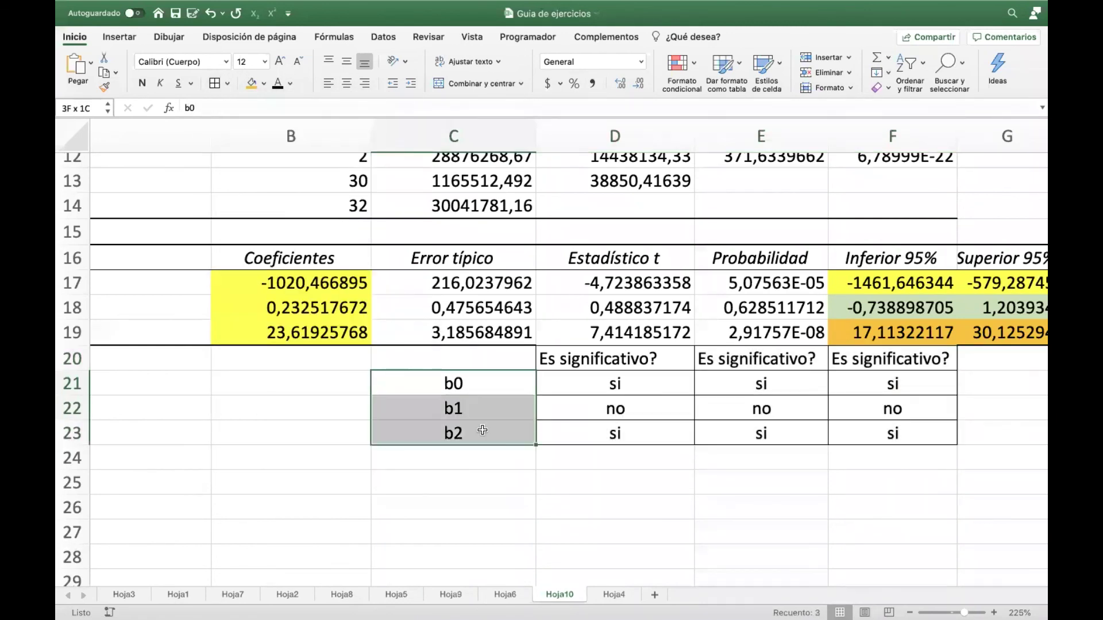
click(215, 83)
click(738, 523)
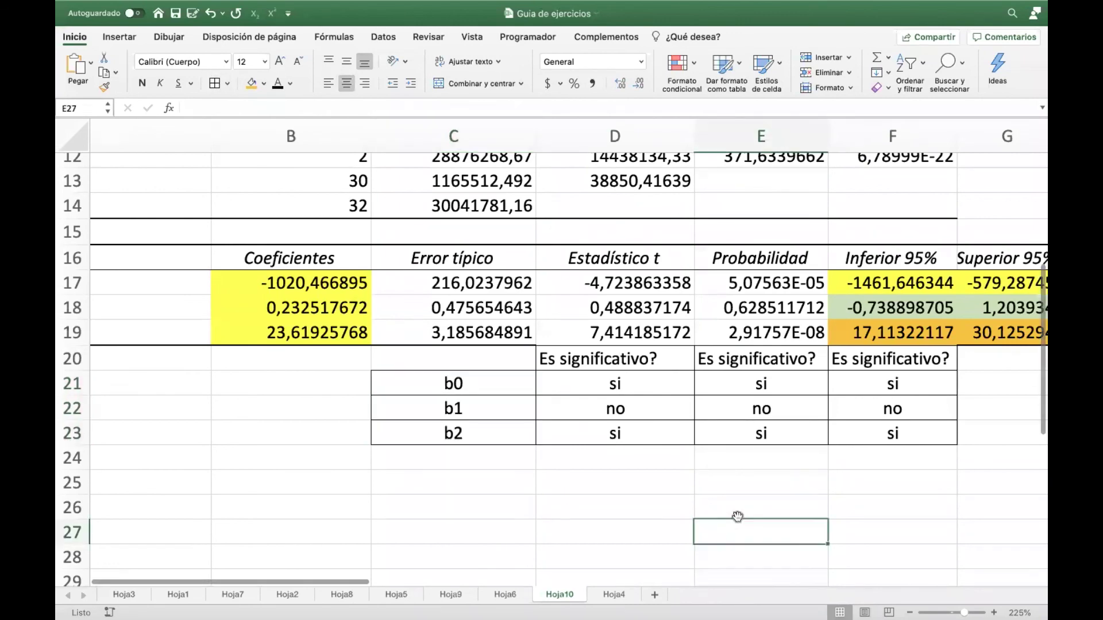
scroll(737, 517, right, 3)
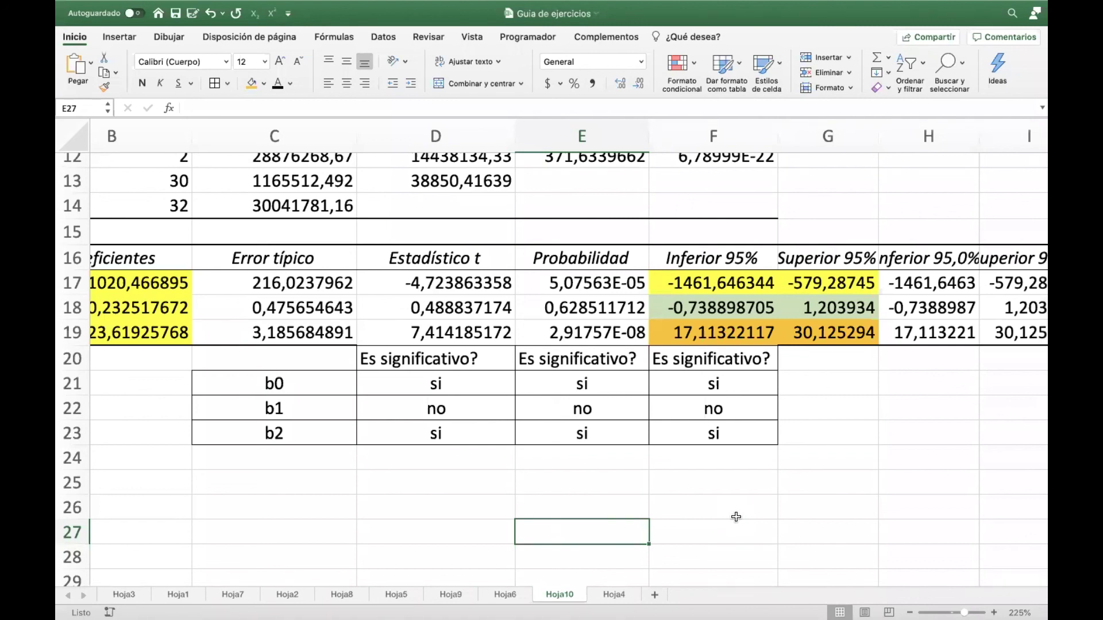
Examine the analysis of variance table in rows 10 to 14, including its F statistic and Valor crítico de F.
scroll(460, 243, up, 10)
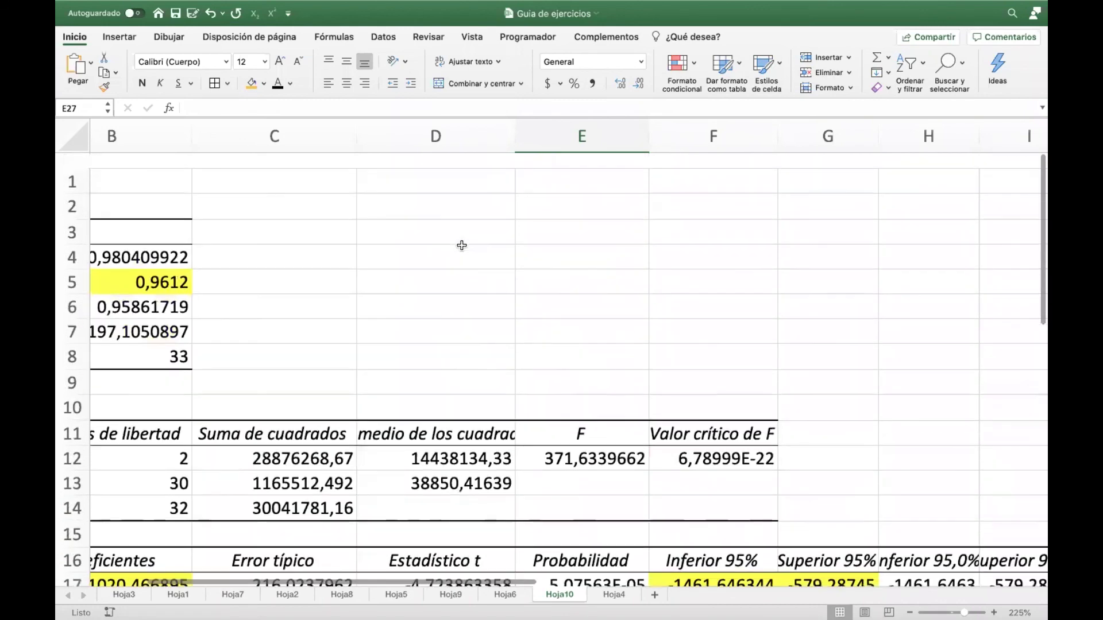
scroll(460, 243, left, 5)
scroll(460, 243, down, 10)
scroll(461, 315, up, 3)
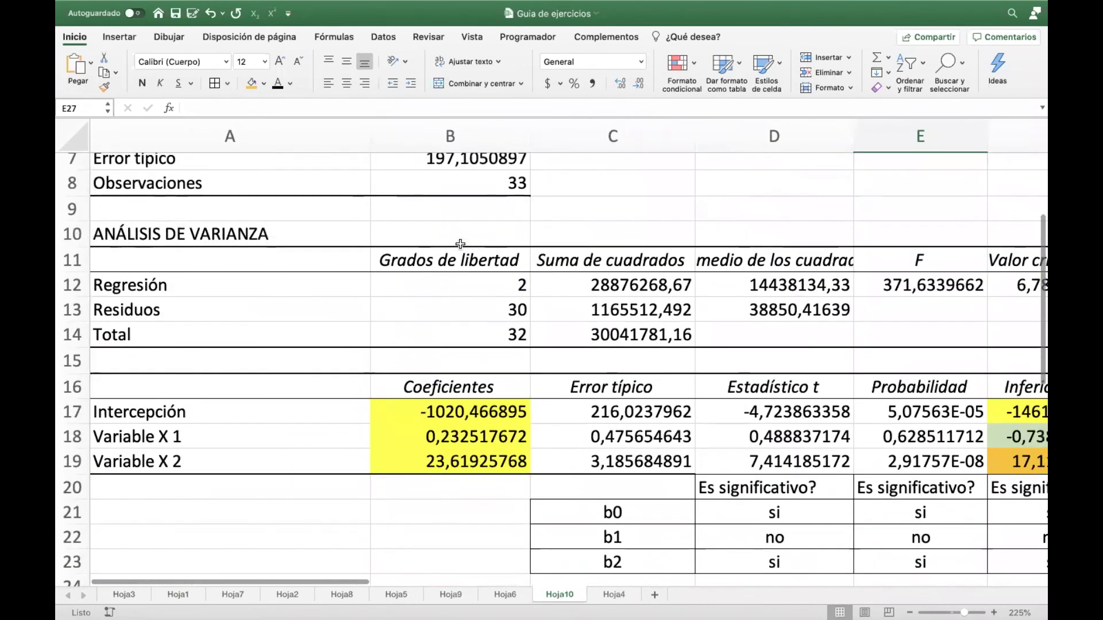
drag(172, 245, 1023, 319)
scroll(855, 291, right, 2)
scroll(833, 287, up, 2)
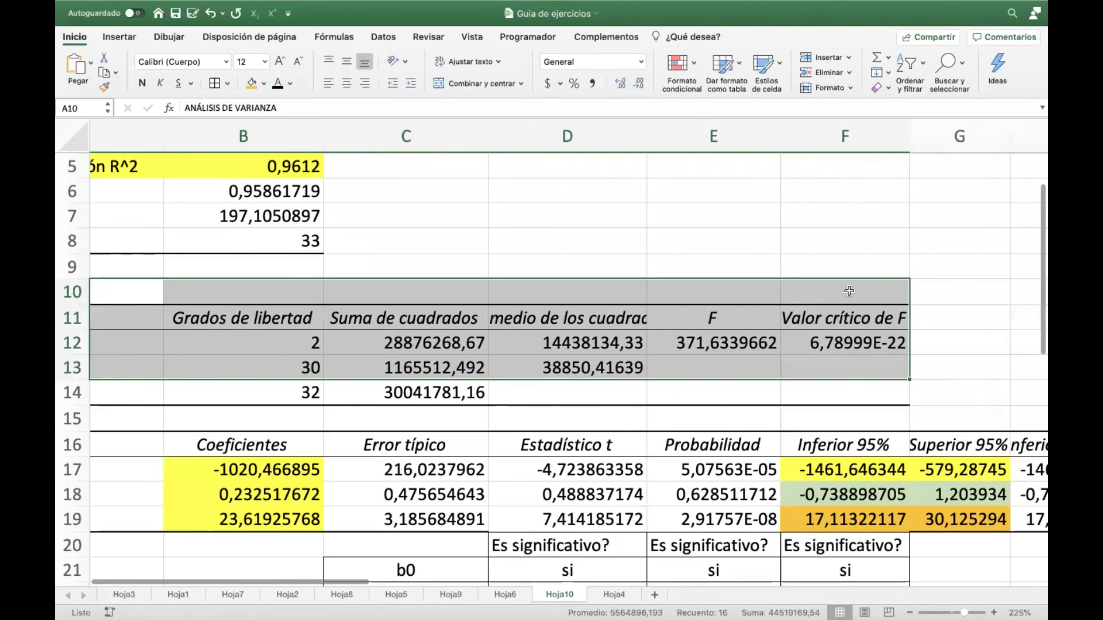
scroll(804, 281, right, 3)
scroll(781, 277, right, 5)
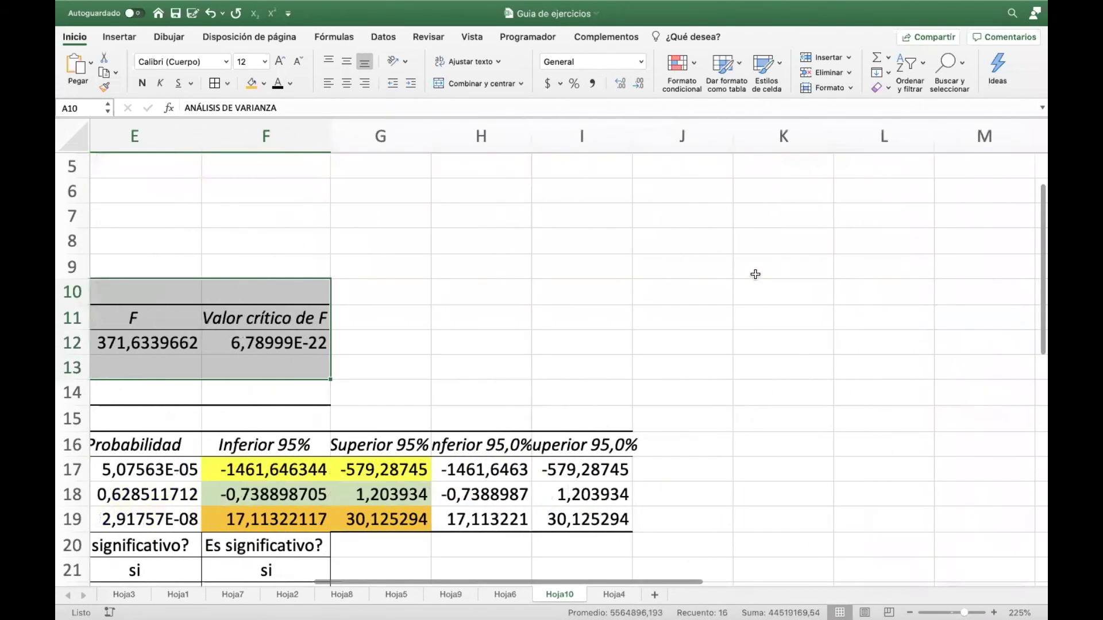
scroll(751, 273, left, 1)
click(192, 322)
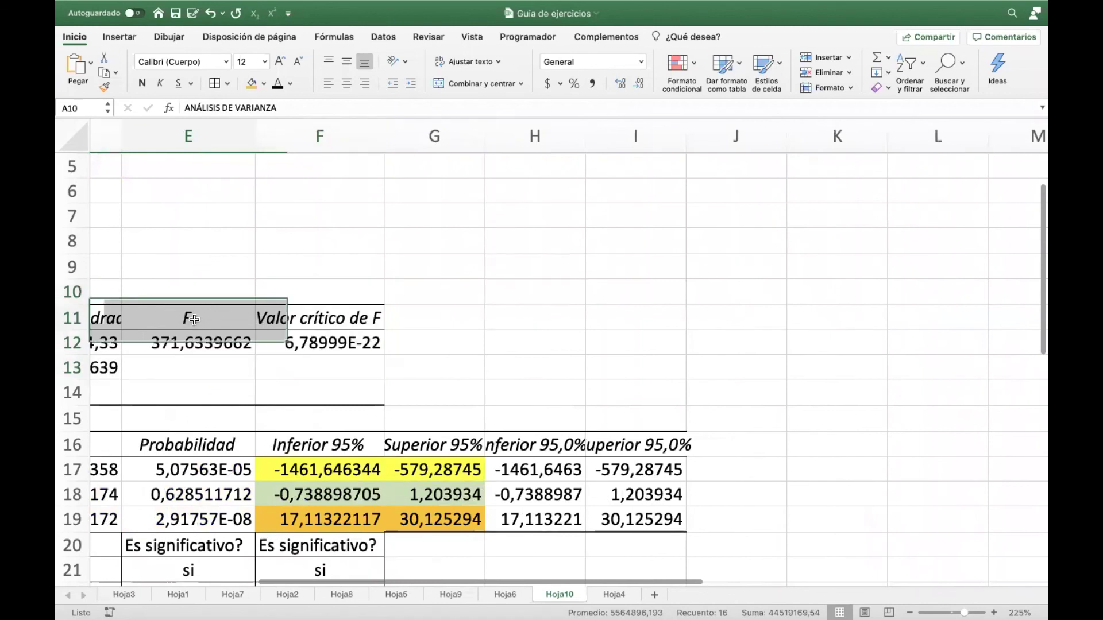
Draw an F distribution curve with axes and a critical-value line in black ink over I5:L11, labelling the acceptance and rejection zones.
click(167, 36)
click(200, 69)
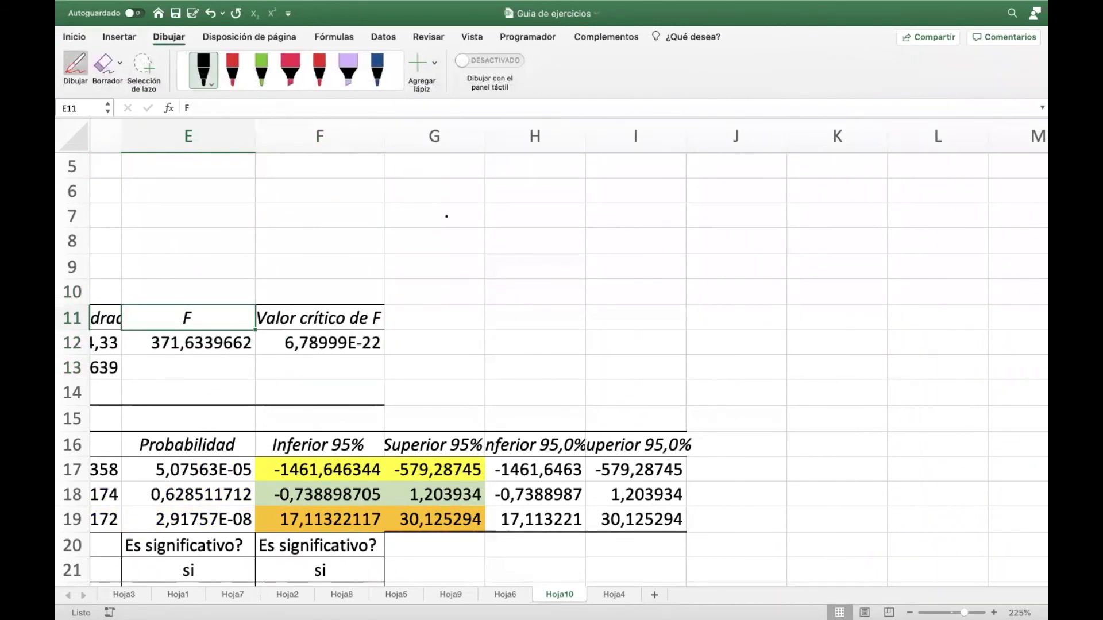
mouse_move(585, 158)
mouse_down()
mouse_move(586, 335)
mouse_move(913, 330)
mouse_up()
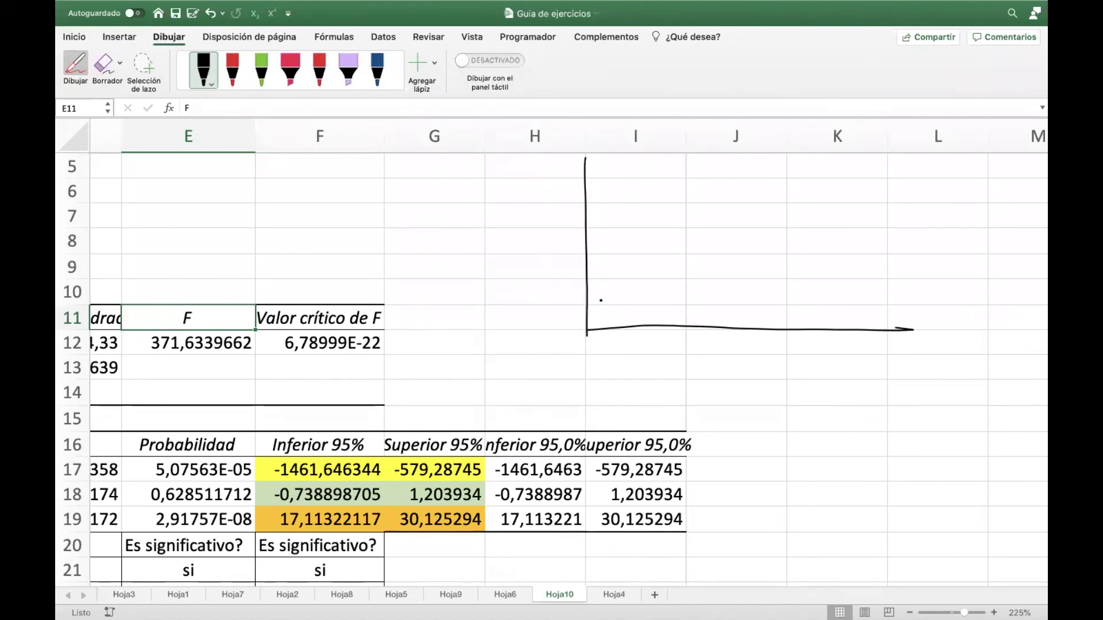
mouse_move(602, 308)
mouse_down()
mouse_move(636, 223)
mouse_move(715, 232)
mouse_move(781, 287)
mouse_move(907, 313)
mouse_up()
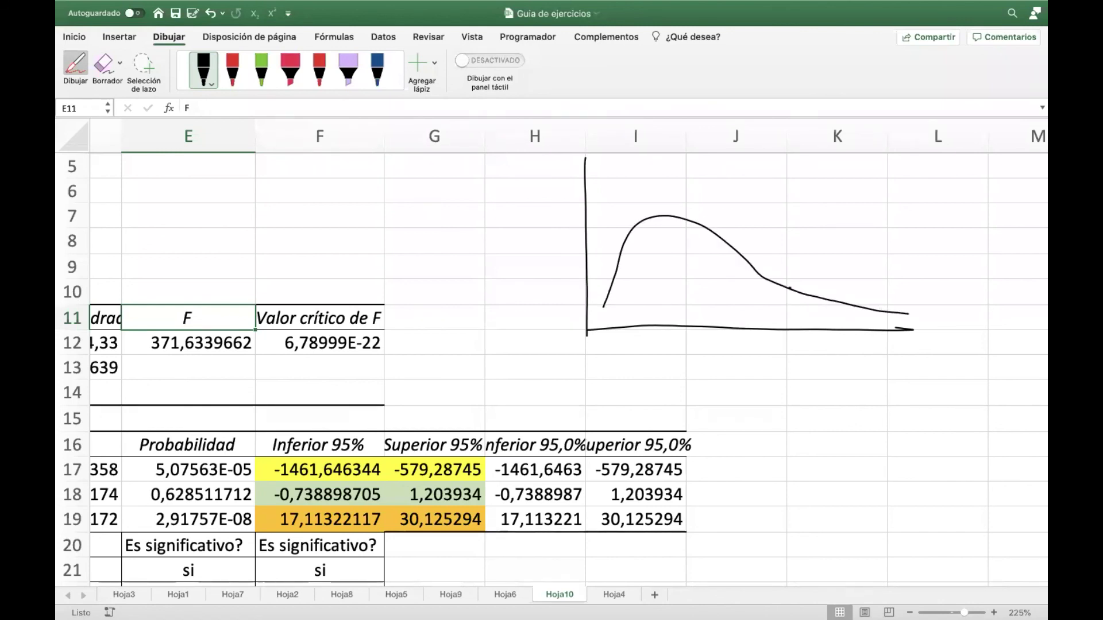
drag(788, 283, 788, 330)
mouse_move(644, 248)
mouse_down()
mouse_move(658, 248)
mouse_move(660, 264)
mouse_move(662, 255)
mouse_move(627, 287)
mouse_move(652, 278)
mouse_move(668, 303)
mouse_move(698, 273)
mouse_up()
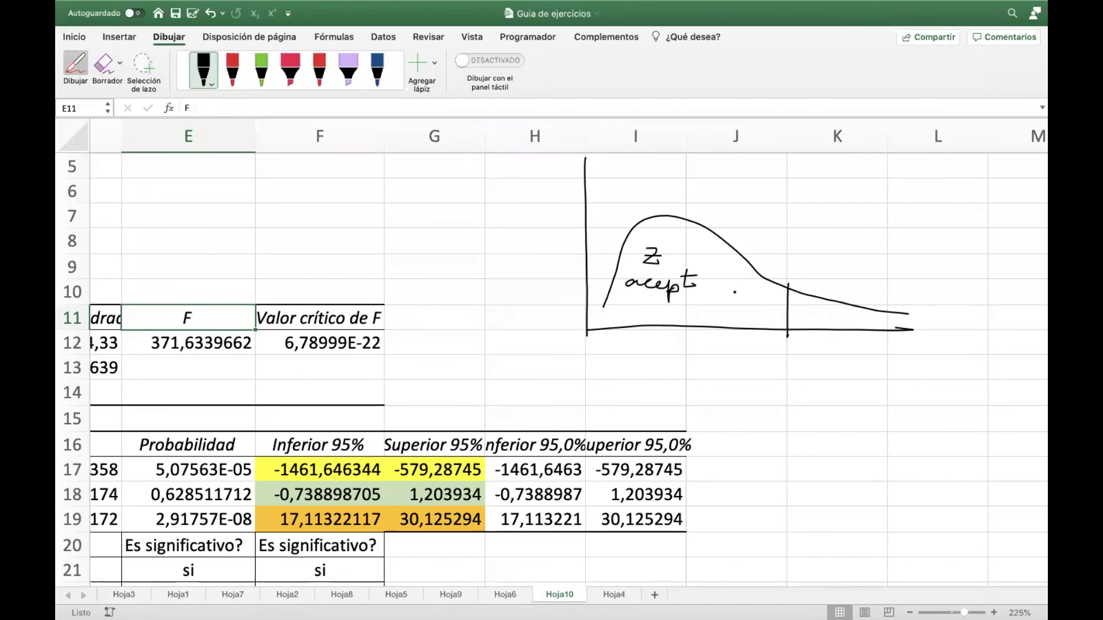
mouse_move(808, 306)
mouse_down()
mouse_move(825, 321)
mouse_move(850, 309)
mouse_move(853, 323)
mouse_move(877, 326)
mouse_up()
Handwrite the null hypothesis "H0: β0 = β1 = β2 = 0" in black ink above the F statistic columns.
mouse_move(265, 170)
mouse_down()
mouse_move(269, 193)
mouse_move(276, 182)
mouse_move(286, 190)
mouse_up()
click(302, 189)
click(304, 195)
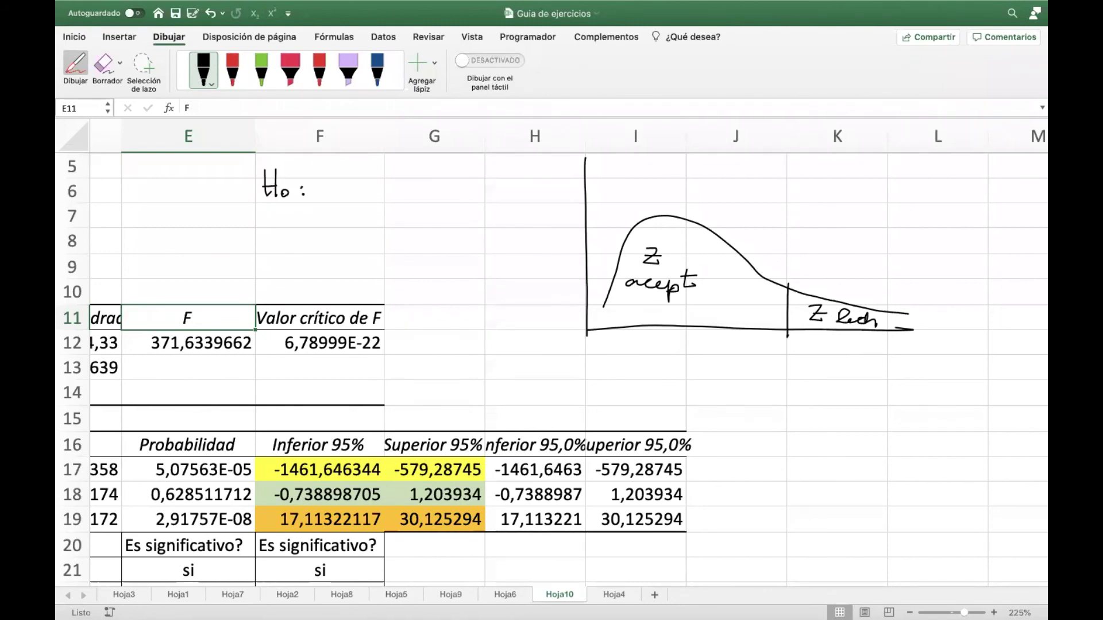
click(406, 202)
mouse_move(323, 205)
mouse_down()
mouse_move(332, 179)
mouse_move(338, 200)
mouse_move(373, 183)
mouse_move(388, 199)
mouse_move(406, 187)
mouse_up()
click(386, 185)
click(387, 193)
mouse_move(396, 193)
mouse_down()
mouse_move(416, 178)
mouse_move(424, 191)
mouse_move(414, 195)
mouse_move(435, 197)
mouse_move(484, 183)
mouse_move(467, 184)
mouse_up()
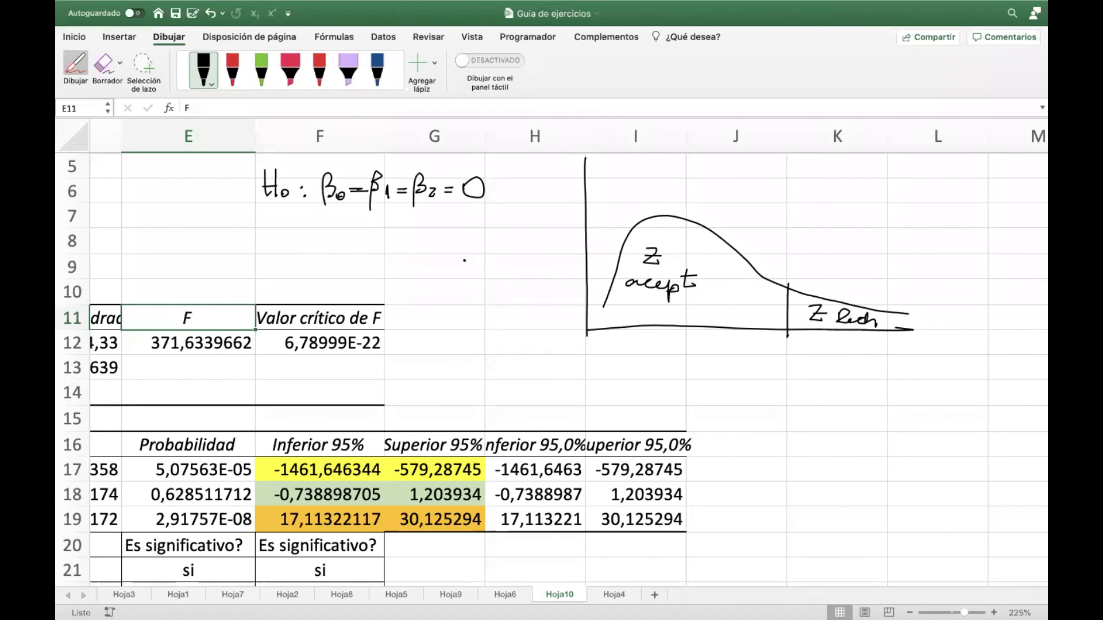
Handwrite the alternative hypothesis "H1: βi ≠ 0" in black ink below the null hypothesis and circle the F statistic in E11:E12.
mouse_move(270, 224)
mouse_down()
mouse_move(269, 253)
mouse_move(278, 240)
mouse_move(288, 250)
mouse_move(332, 235)
mouse_move(350, 247)
mouse_up()
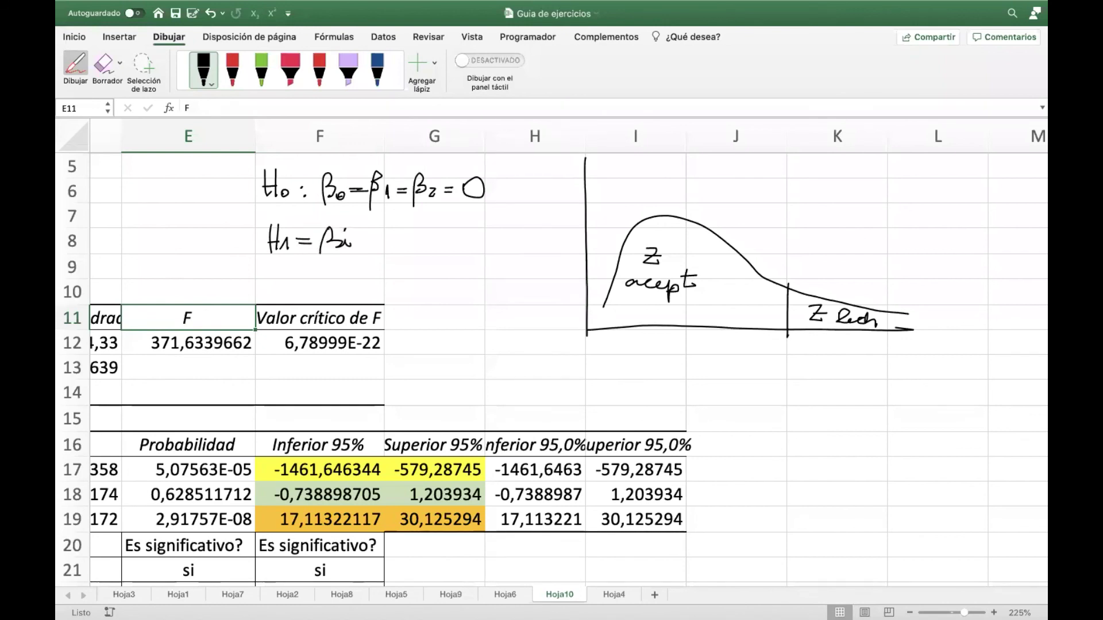
click(103, 63)
drag(307, 240, 307, 249)
click(204, 69)
drag(361, 242, 380, 241)
mouse_move(363, 249)
mouse_down()
mouse_move(380, 248)
mouse_move(368, 262)
mouse_move(402, 234)
mouse_up()
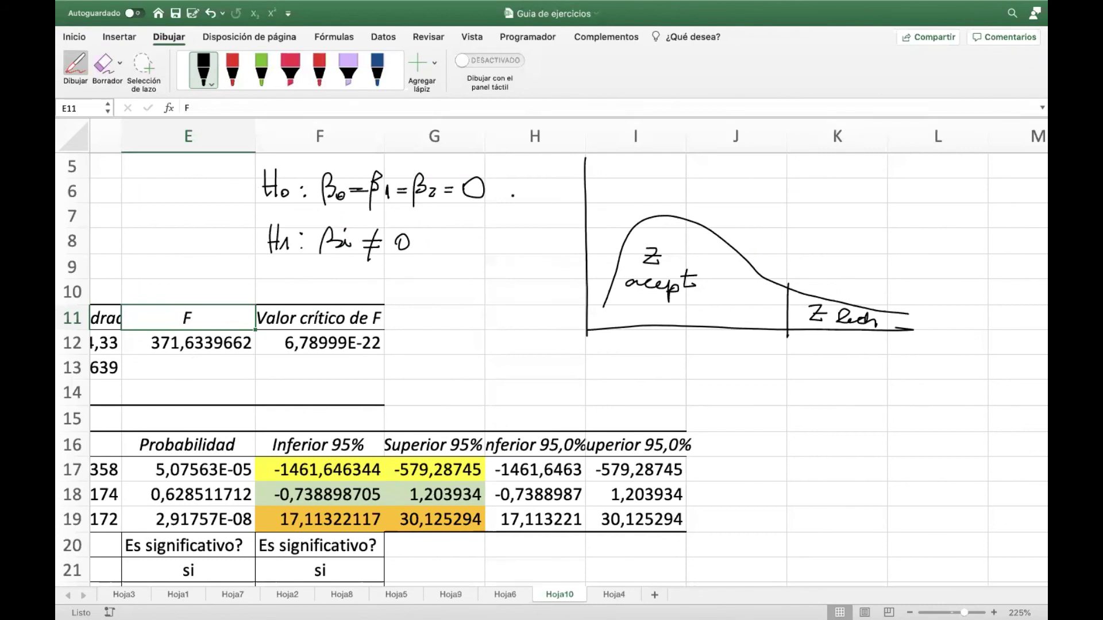
mouse_move(189, 283)
mouse_down()
mouse_move(136, 313)
mouse_move(201, 375)
mouse_move(253, 325)
mouse_move(122, 292)
mouse_up()
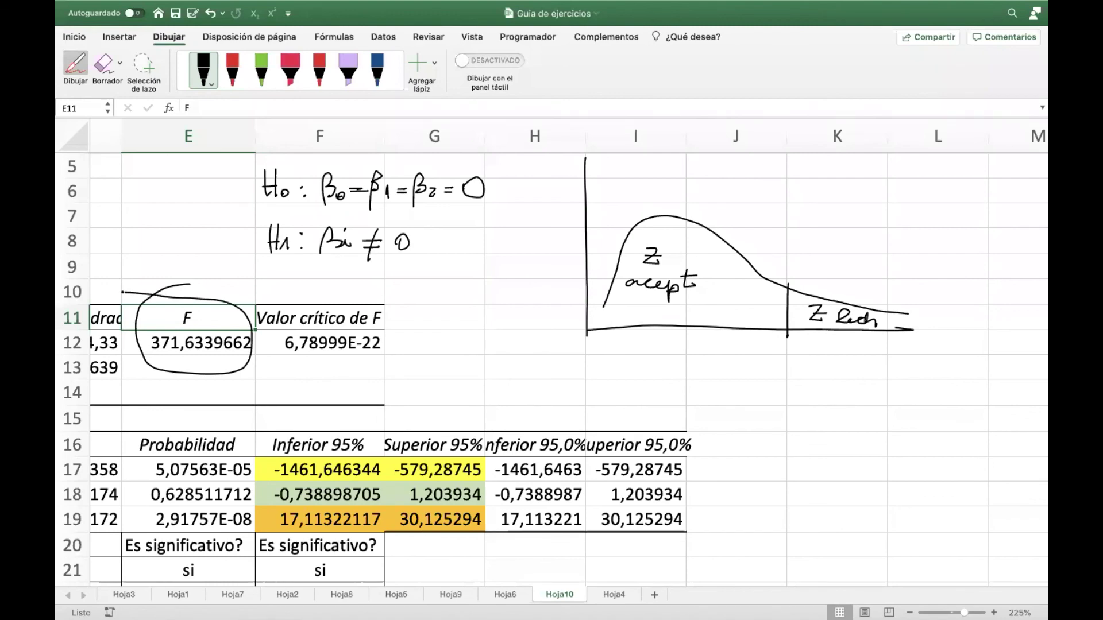
Draw a bell curve over a horizontal axis in black ink below the significance table, with limits marked at -2 and 2.
scroll(753, 338, down, 10)
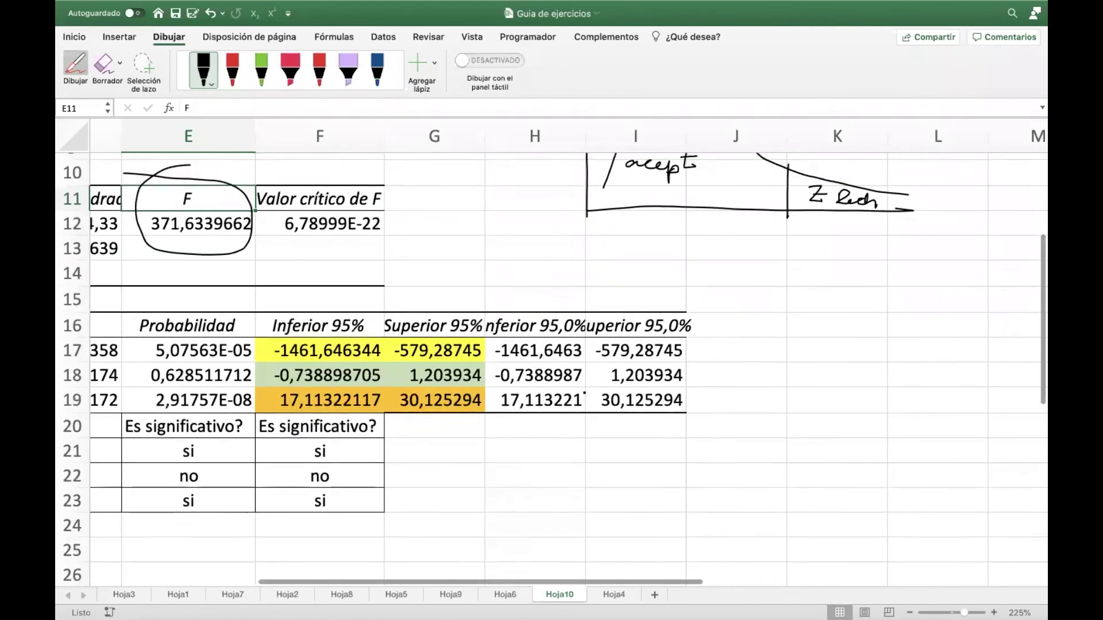
scroll(586, 391, left, 3)
scroll(544, 381, up, 5)
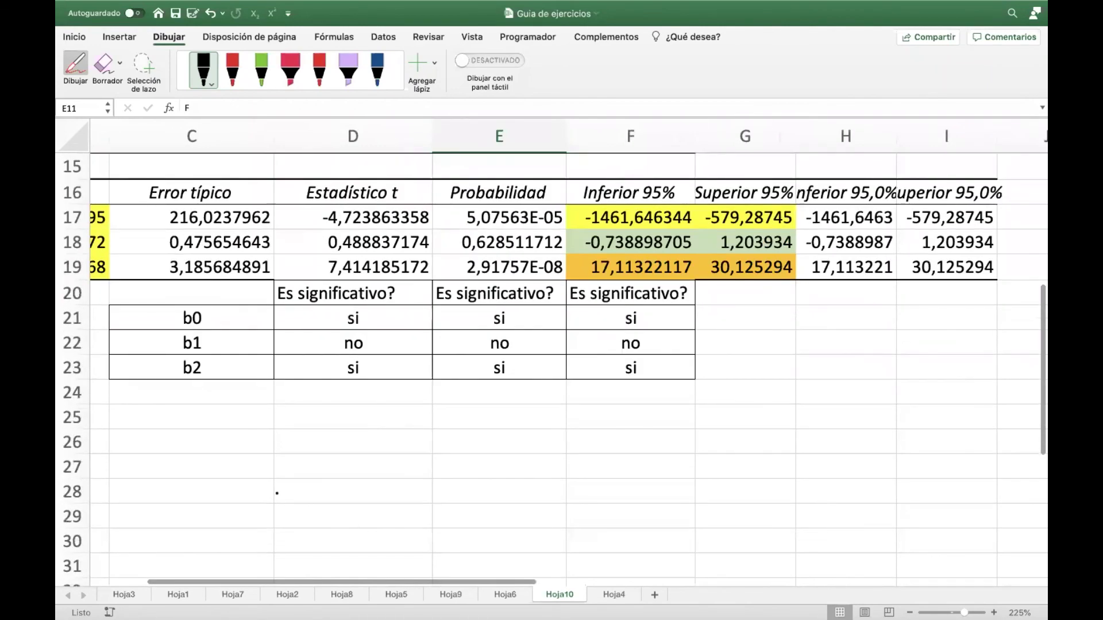
drag(269, 493, 594, 495)
mouse_move(244, 482)
mouse_down()
mouse_move(406, 412)
mouse_move(445, 469)
mouse_move(521, 485)
mouse_move(472, 496)
mouse_move(481, 524)
mouse_up()
click(330, 512)
drag(276, 512, 314, 523)
drag(305, 478, 301, 500)
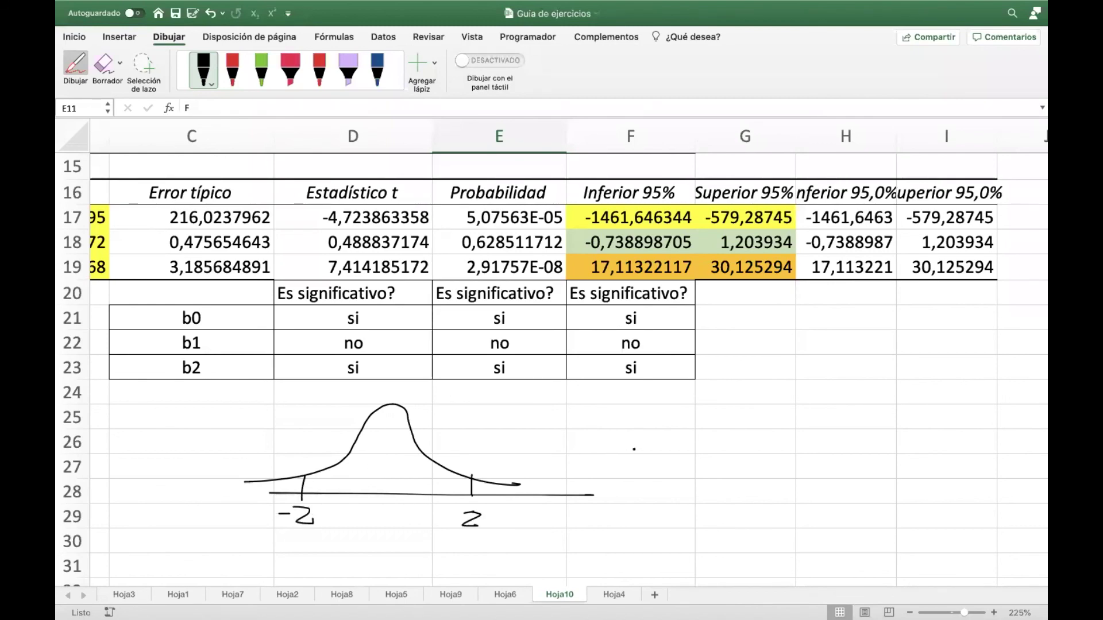
Handwrite the critical value 4 below the F curve's critical line and complete the acceptance zone label as "Z aceptación".
scroll(557, 443, up, 3)
scroll(556, 443, up, 3)
scroll(521, 442, right, 4)
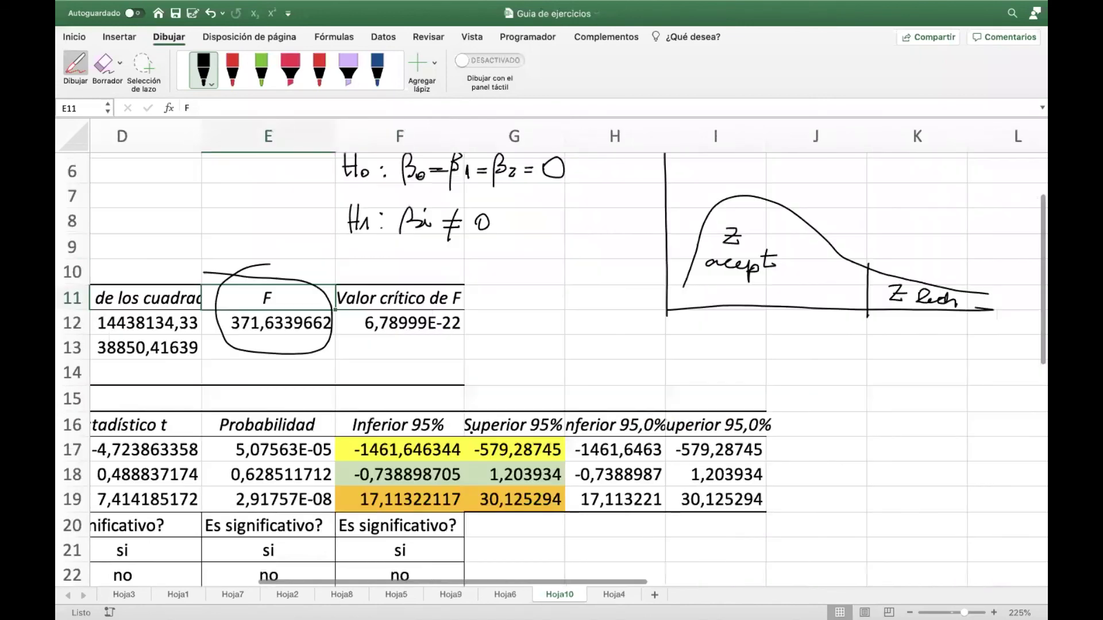
scroll(521, 443, right, 4)
scroll(521, 443, up, 1)
mouse_move(691, 359)
mouse_down()
mouse_move(669, 379)
mouse_move(689, 367)
mouse_move(690, 396)
mouse_up()
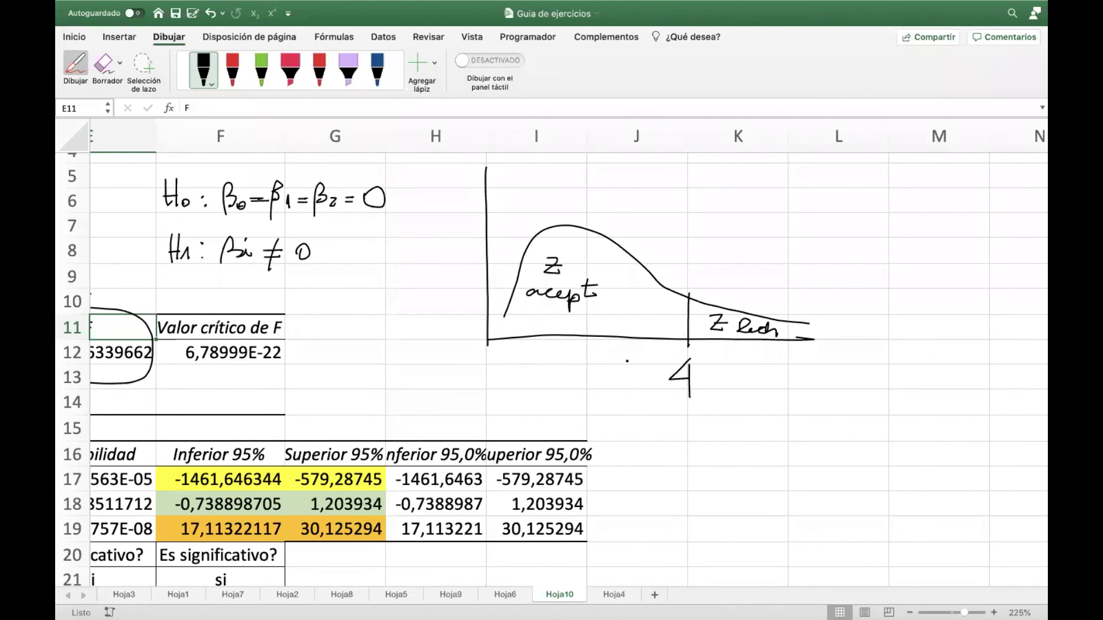
scroll(568, 368, left, 10)
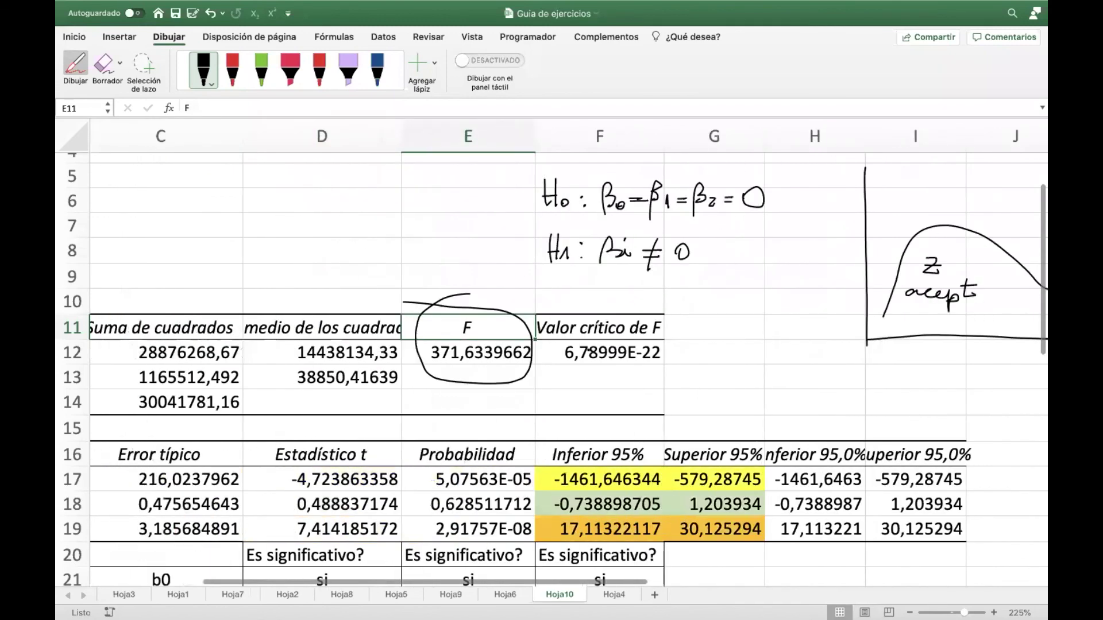
scroll(569, 368, right, 10)
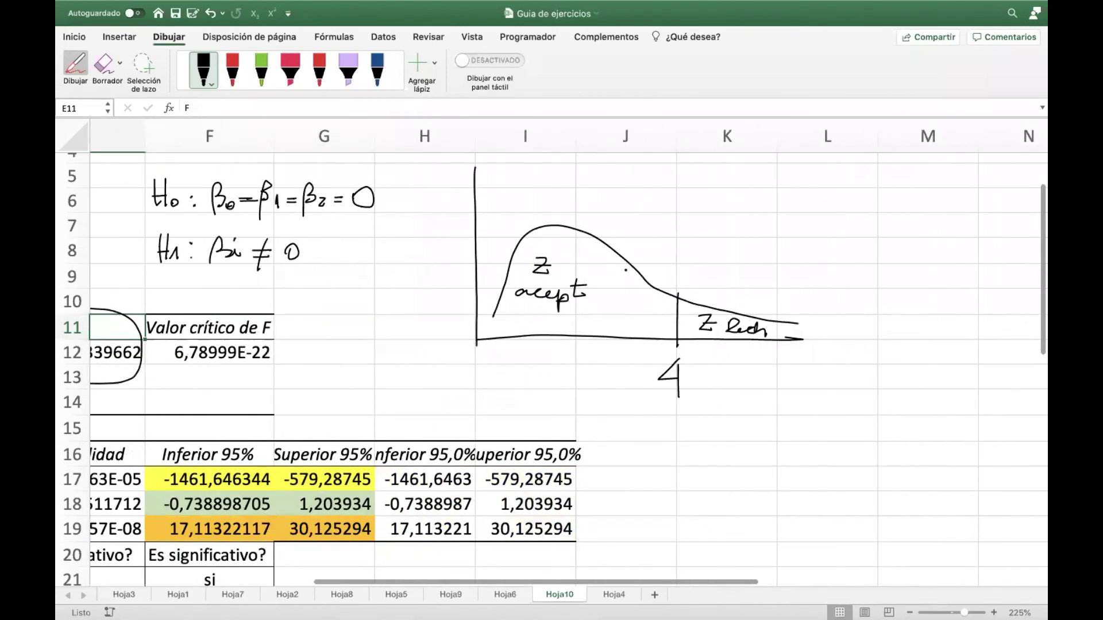
drag(581, 296, 646, 303)
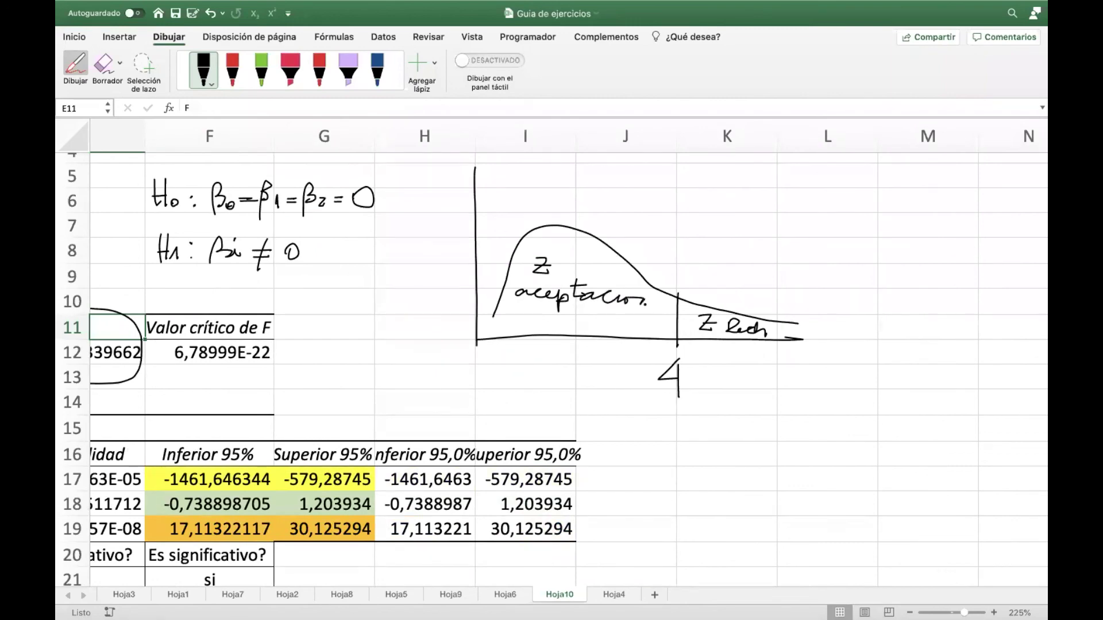
Draw a check mark beside the ANÁLISIS DE VARIANZA heading and an arrow from the circled F statistic to the null hypothesis.
scroll(569, 368, left, 8)
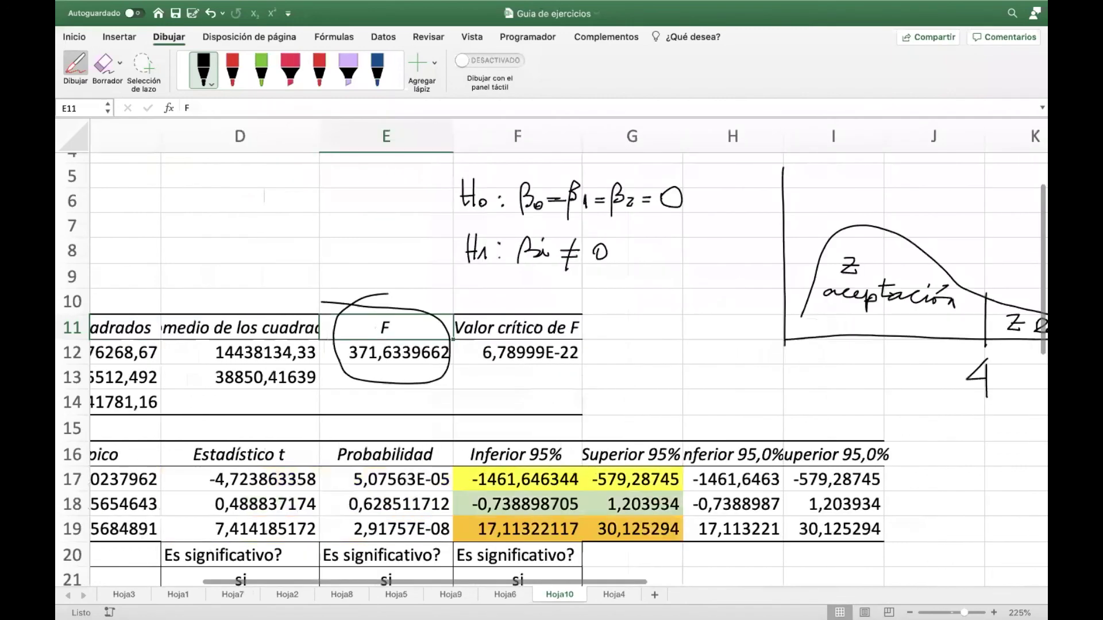
scroll(661, 353, left, 5)
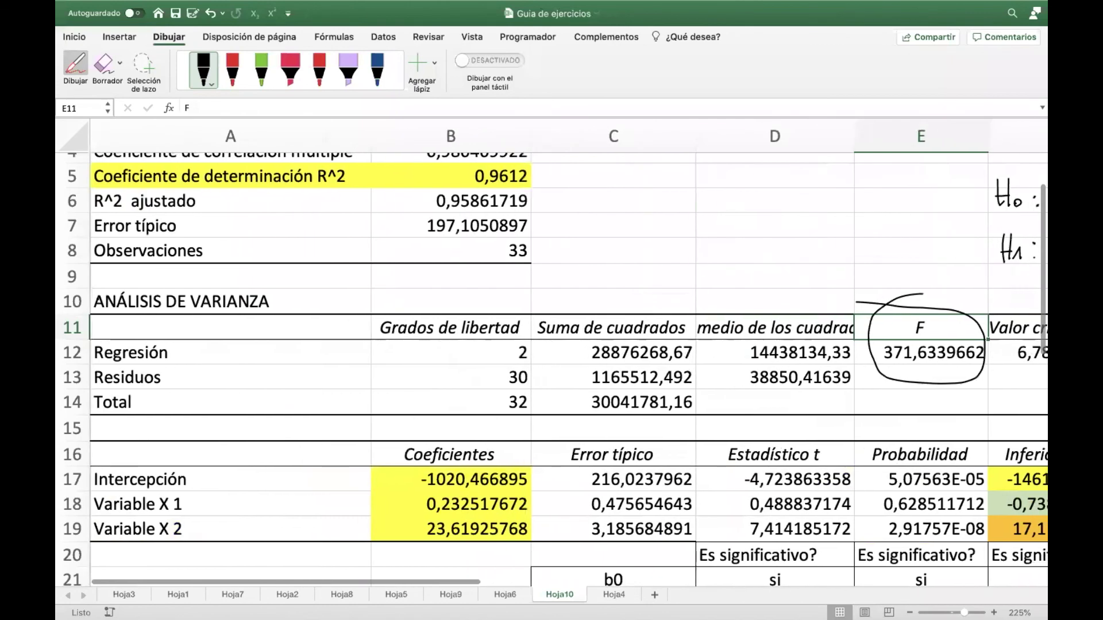
drag(279, 294, 313, 280)
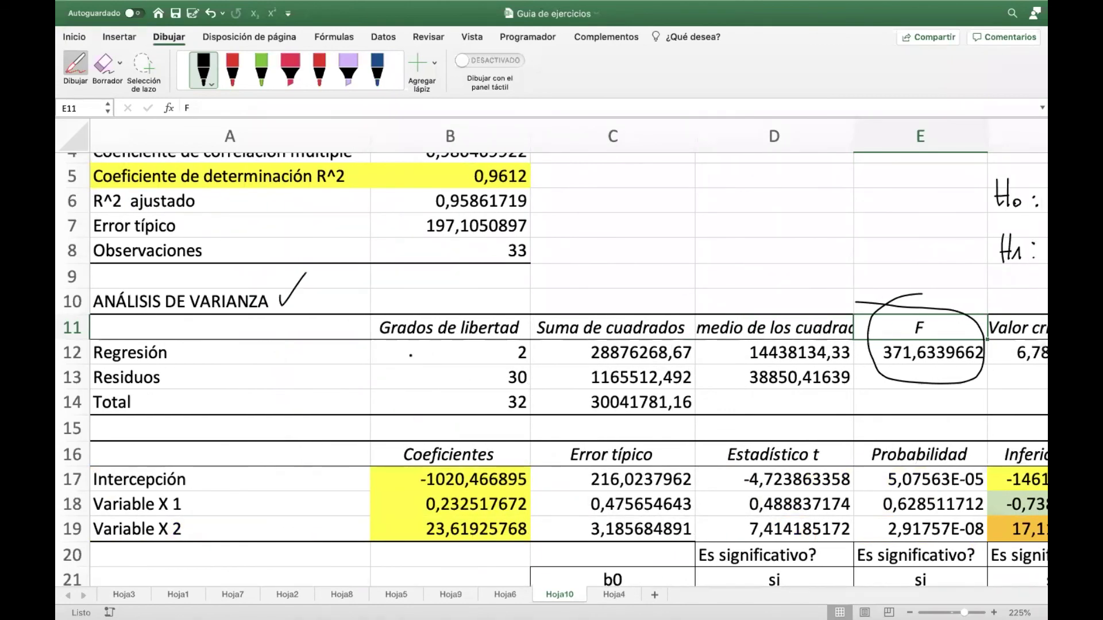
scroll(226, 349, right, 5)
scroll(529, 343, right, 3)
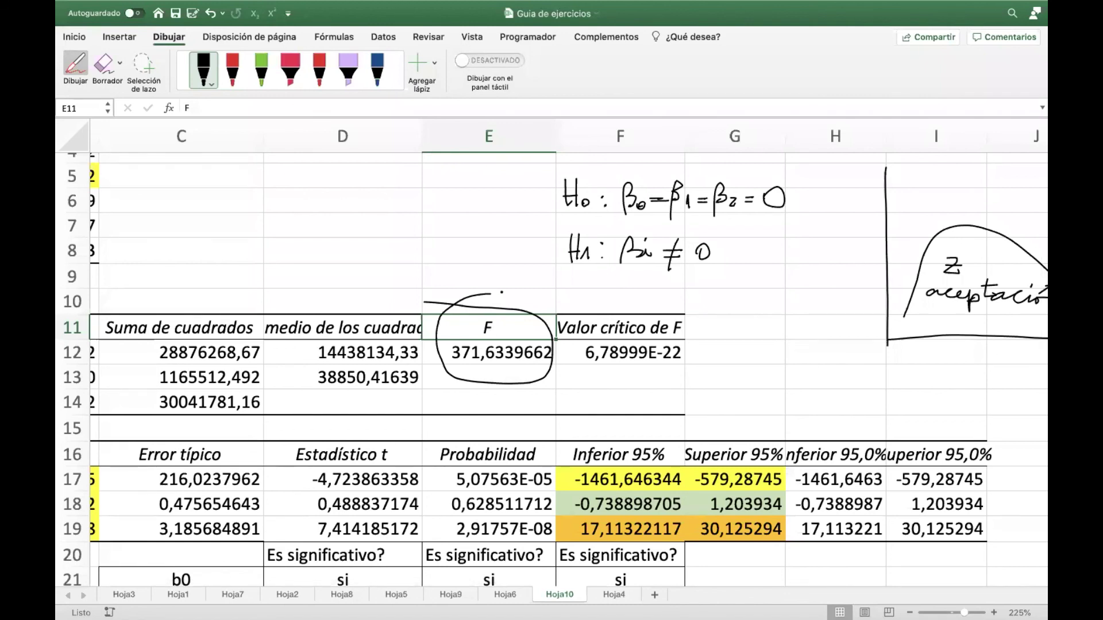
mouse_move(454, 247)
mouse_down()
mouse_move(514, 201)
mouse_move(509, 218)
mouse_up()
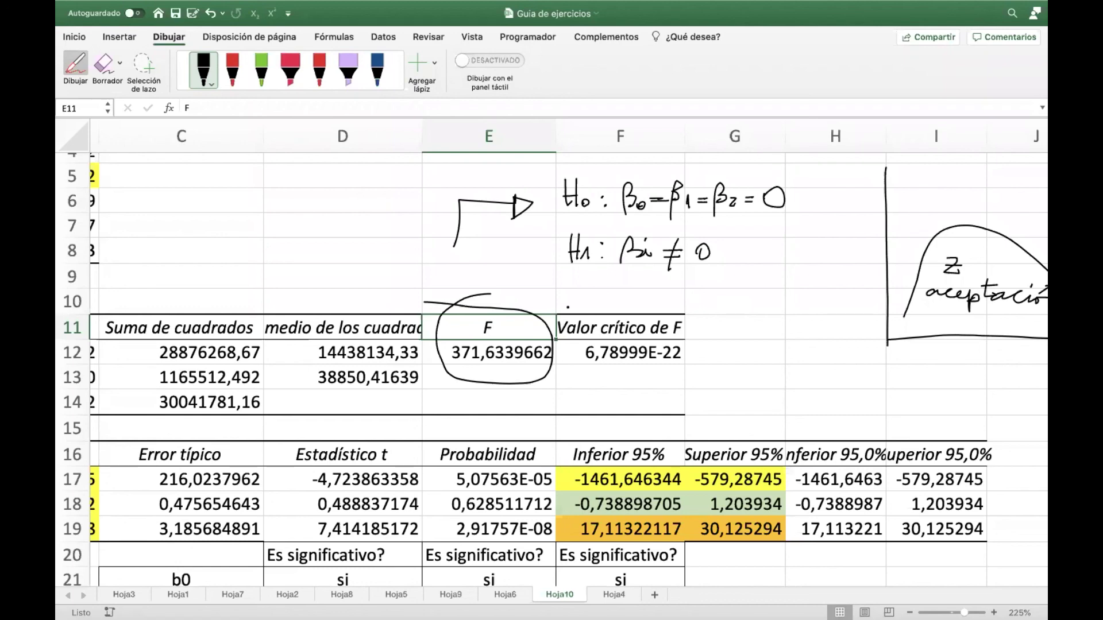
Draw check marks beside the b0 and b2 rows and a cross beside the b1 row in column G.
scroll(551, 367, down, 8)
scroll(552, 367, left, 4)
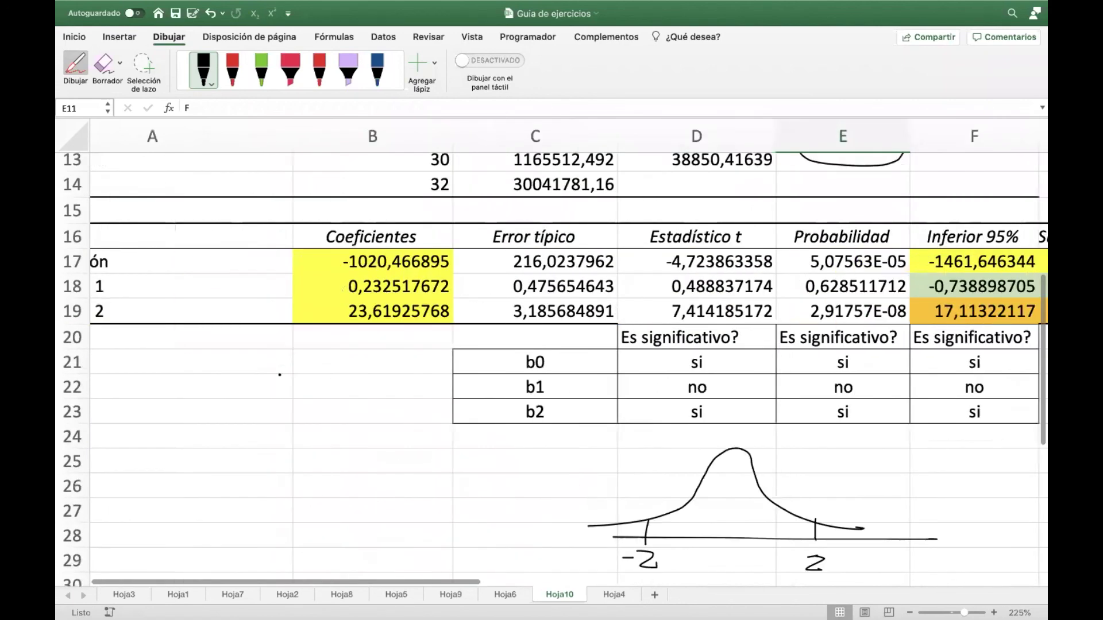
scroll(551, 368, right, 3)
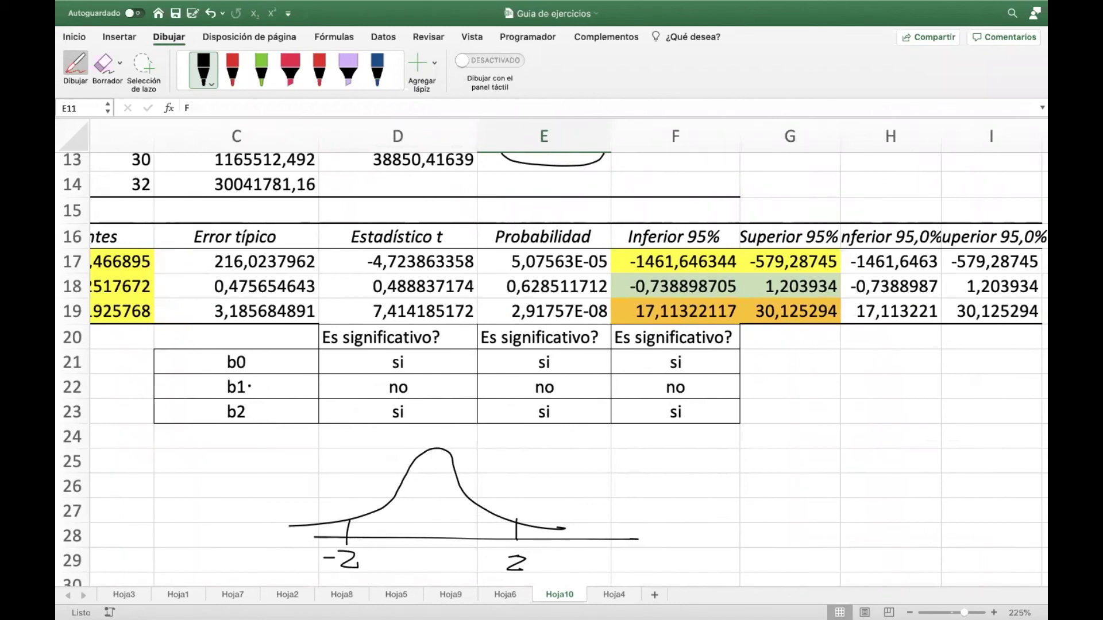
drag(750, 382, 766, 371)
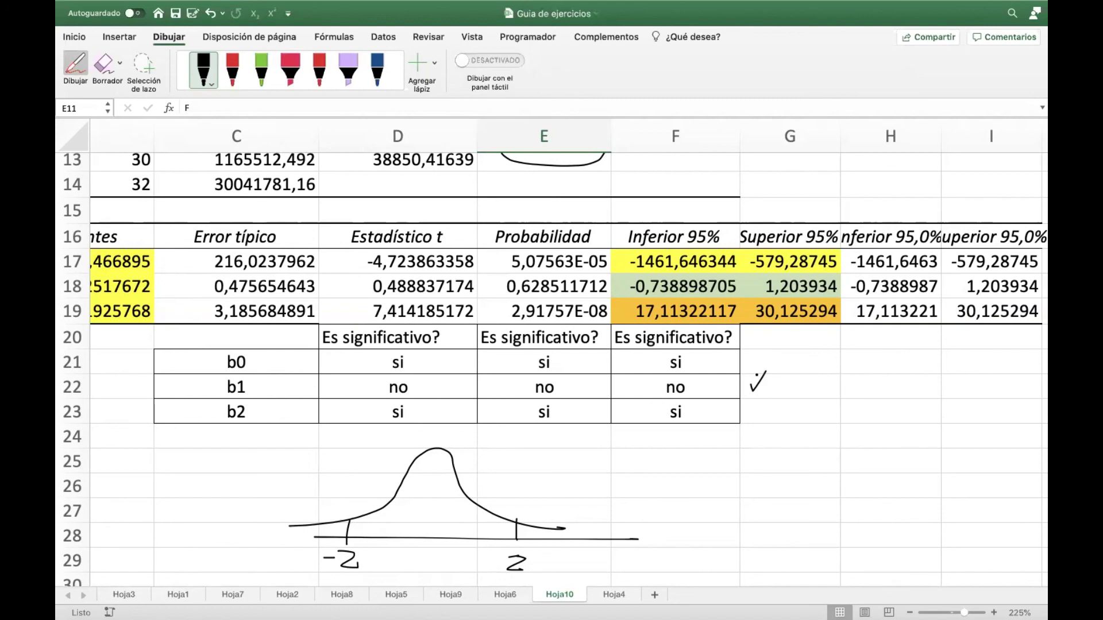
mouse_move(757, 373)
mouse_down()
mouse_move(772, 410)
mouse_move(788, 396)
mouse_up()
drag(751, 359, 770, 350)
Extend the F curve's tail, shade and point an arrow at its far end, and draw a cross on the null hypothesis.
scroll(797, 442, up, 10)
scroll(798, 442, right, 5)
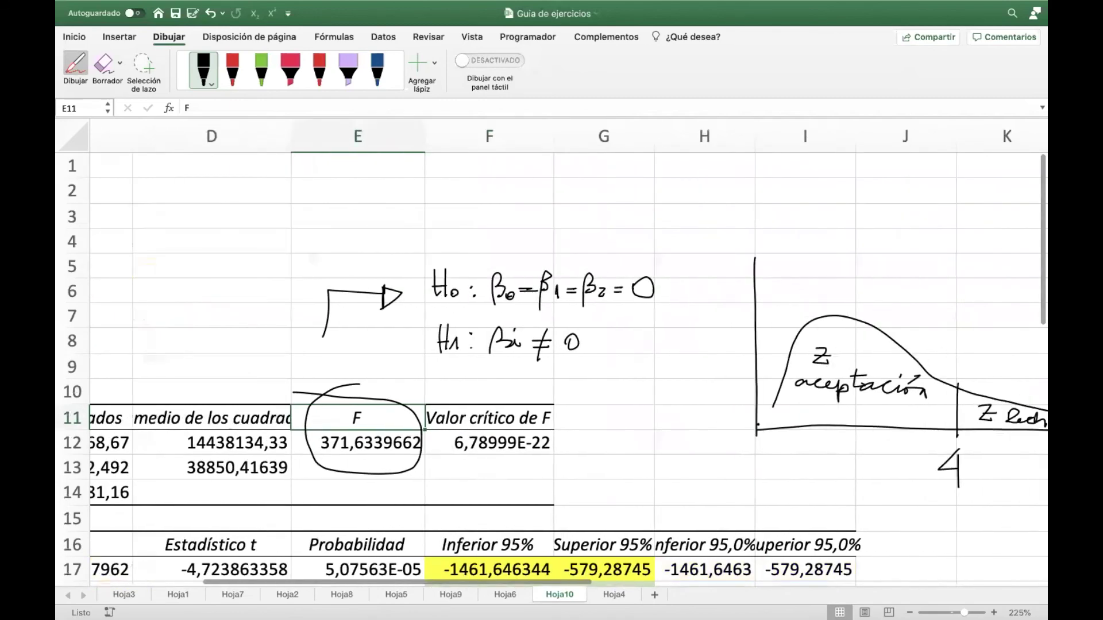
scroll(758, 426, right, 5)
scroll(759, 426, left, 2)
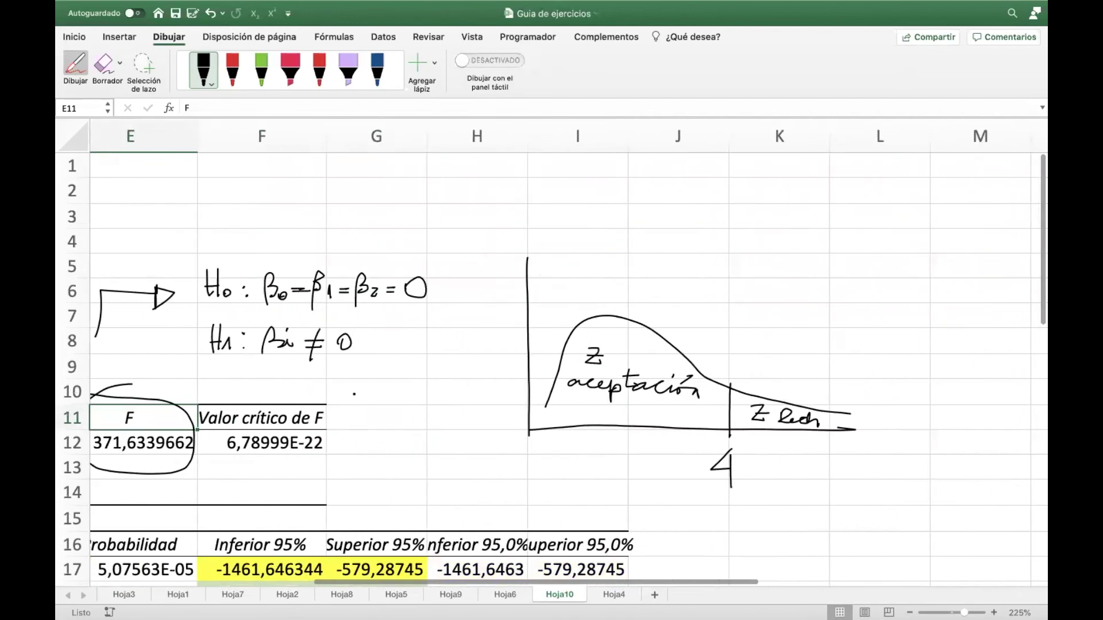
scroll(177, 404, left, 2)
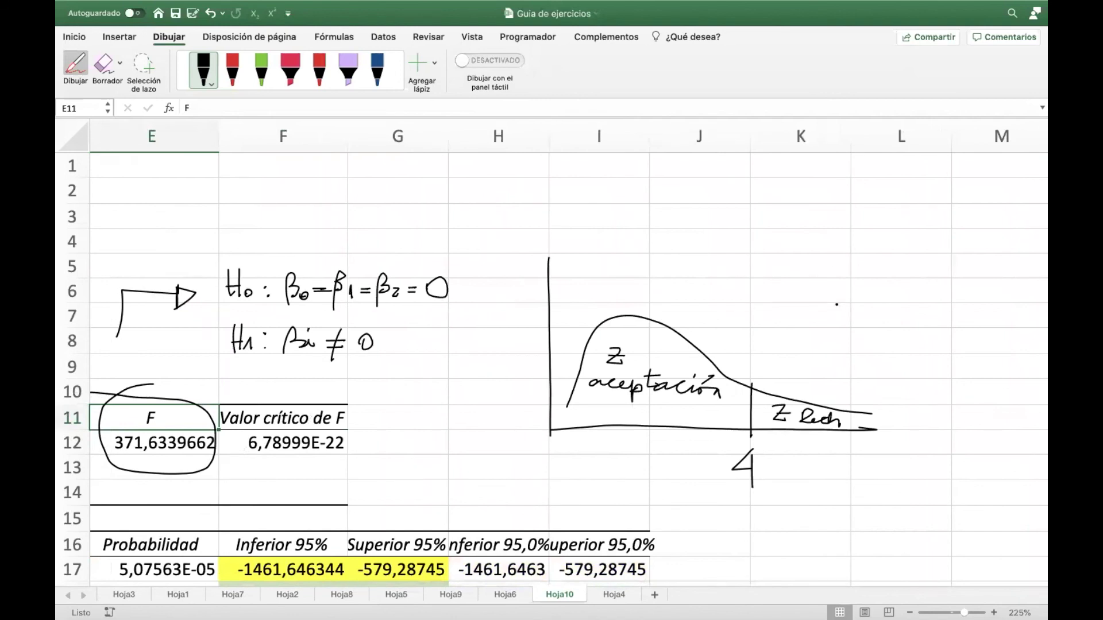
mouse_move(937, 269)
mouse_down()
mouse_move(916, 409)
mouse_move(947, 394)
mouse_up()
mouse_move(857, 412)
mouse_down()
mouse_move(961, 420)
mouse_move(942, 422)
mouse_up()
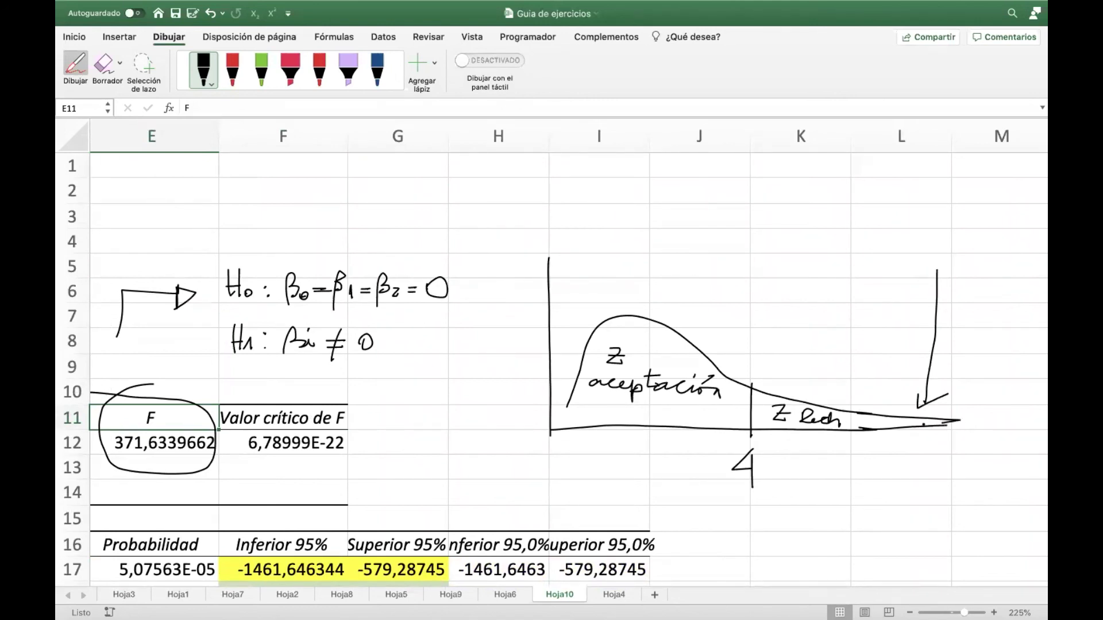
drag(925, 422, 865, 426)
drag(446, 259, 496, 308)
drag(496, 256, 444, 313)
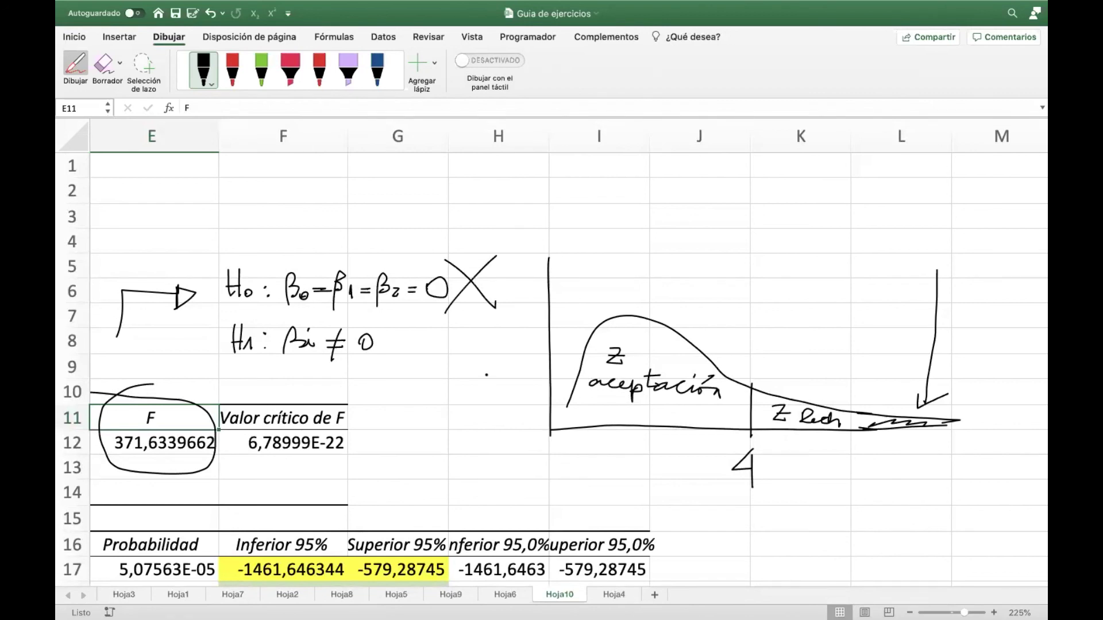
Enter "El modelo en su conjunto es significativo" in C31 and select E31 for the answer.
scroll(567, 354, left, 2)
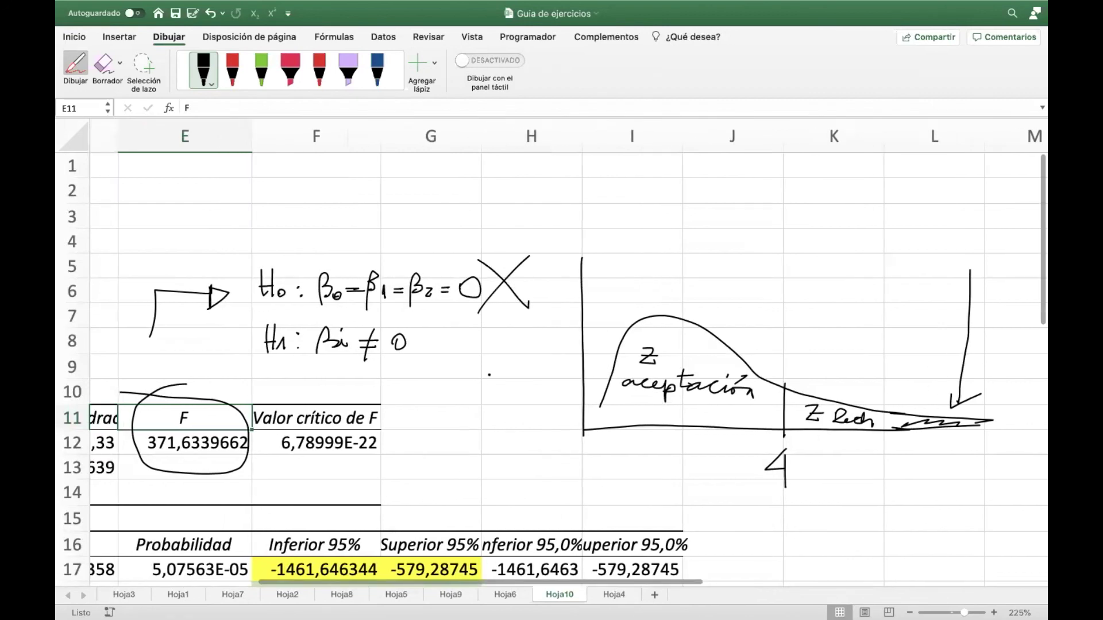
scroll(486, 375, down, 15)
scroll(486, 374, left, 10)
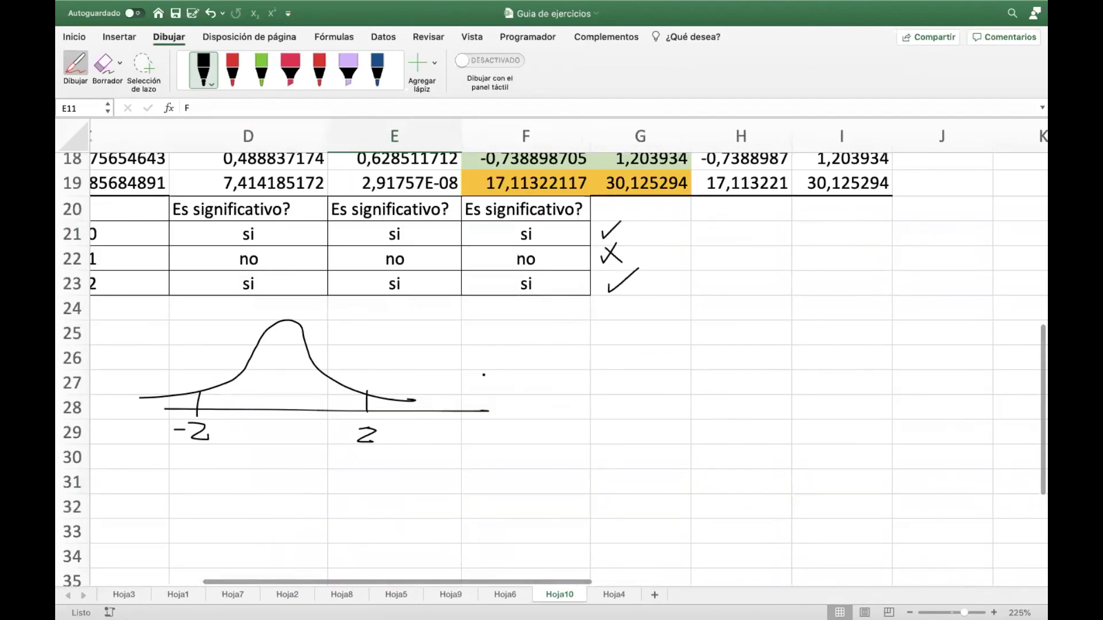
scroll(235, 281, left, 4)
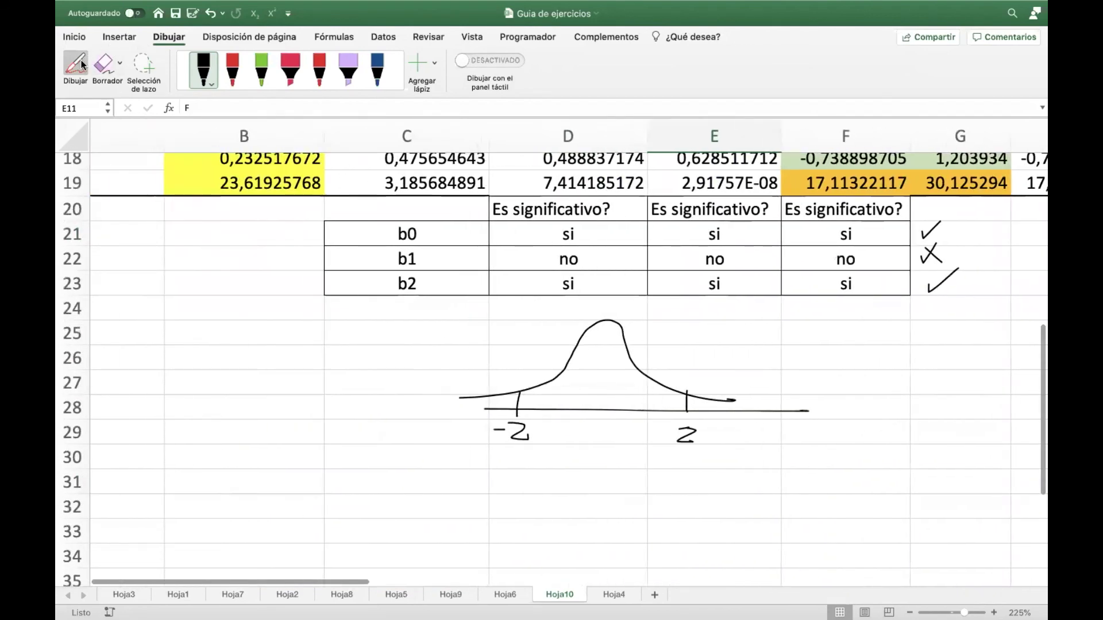
key(Escape)
click(409, 480)
text(El modelo en su conjunto es significativo)
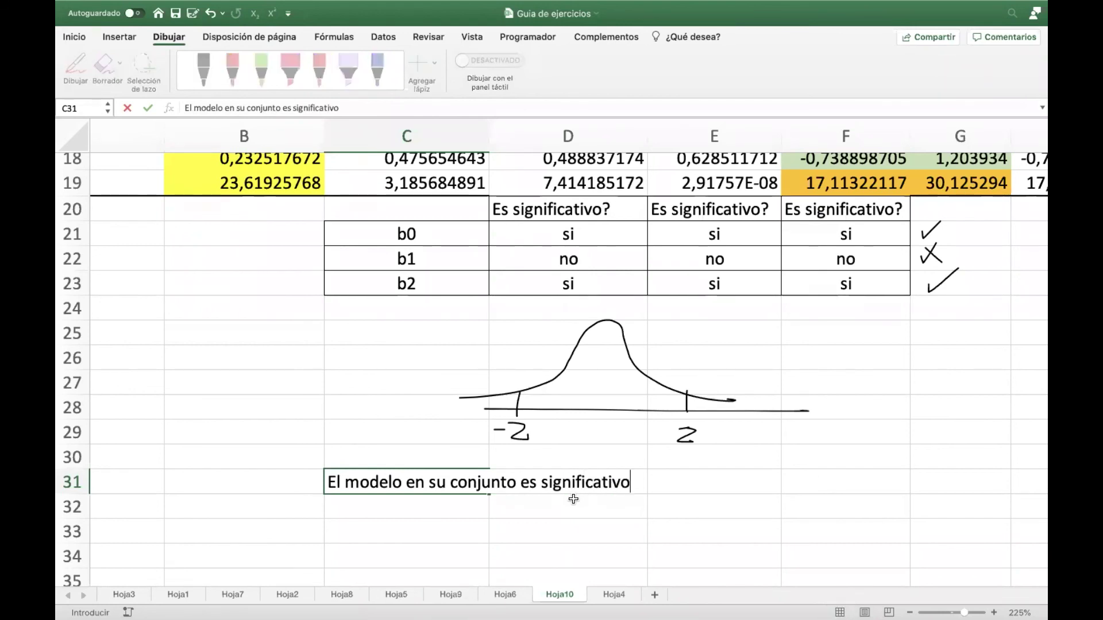
key(Tab)
key(Tab)
key(Tab)
key(Left)
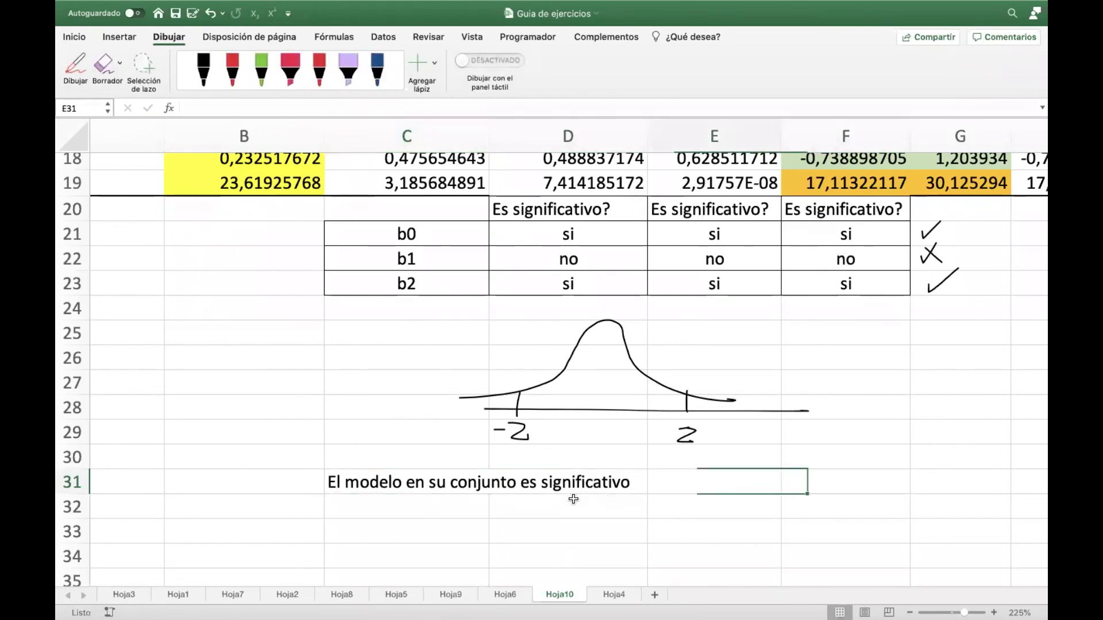
Handwrite 371 below the arrow at the F curve's tail and circle the null hypothesis in black ink.
scroll(574, 499, left, 3)
scroll(520, 397, up, 6)
scroll(505, 396, right, 10)
scroll(503, 395, left, 4)
scroll(503, 395, up, 5)
scroll(500, 395, left, 1)
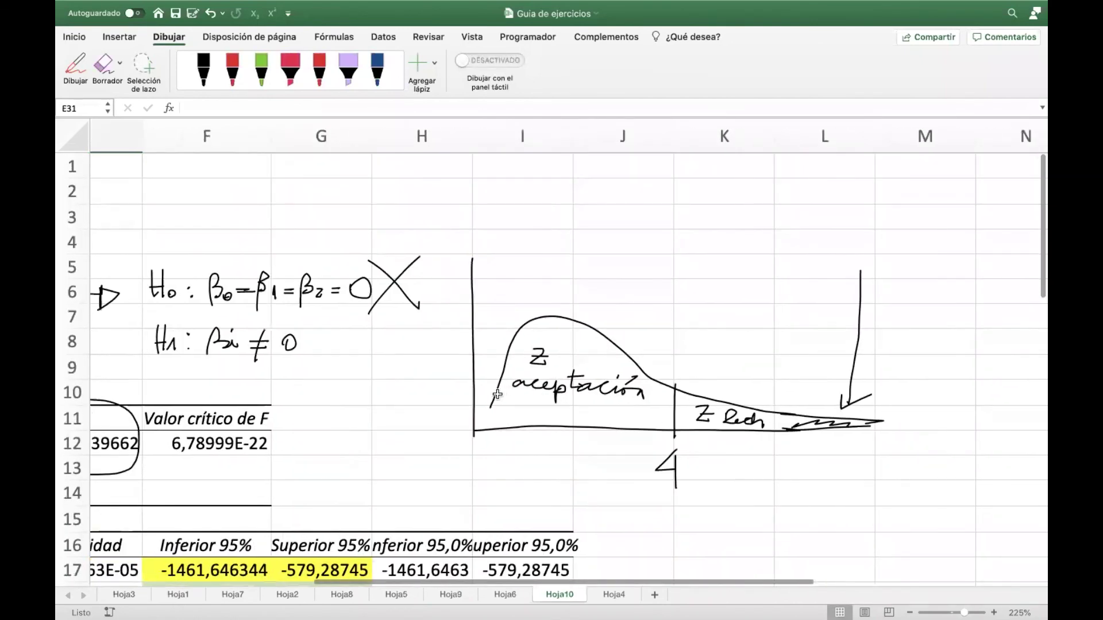
click(203, 69)
scroll(357, 314, left, 1)
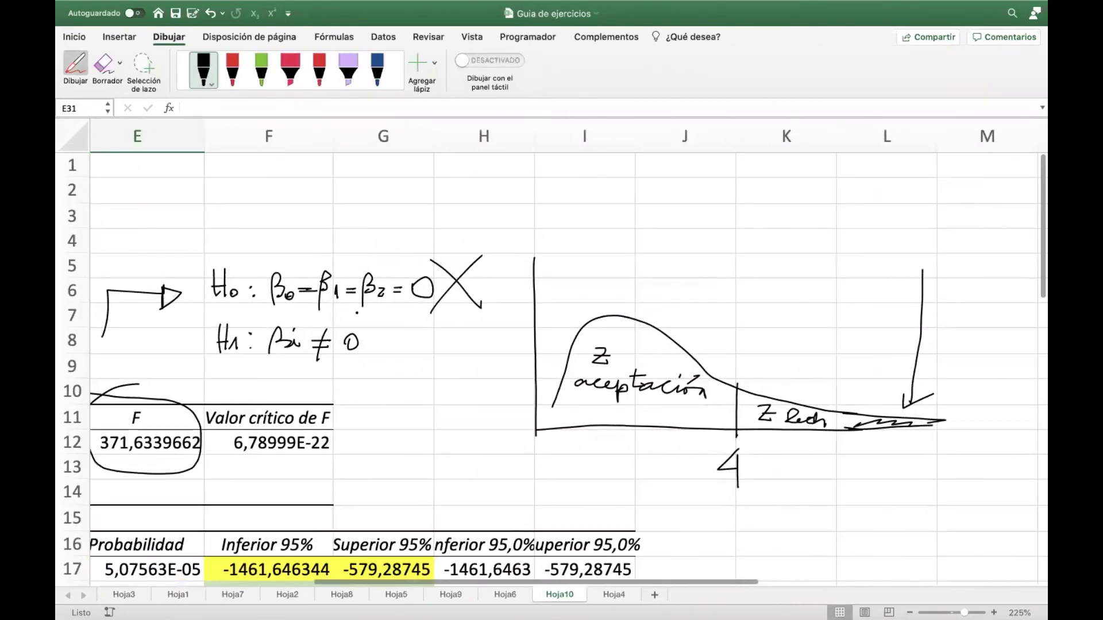
scroll(563, 354, left, 1)
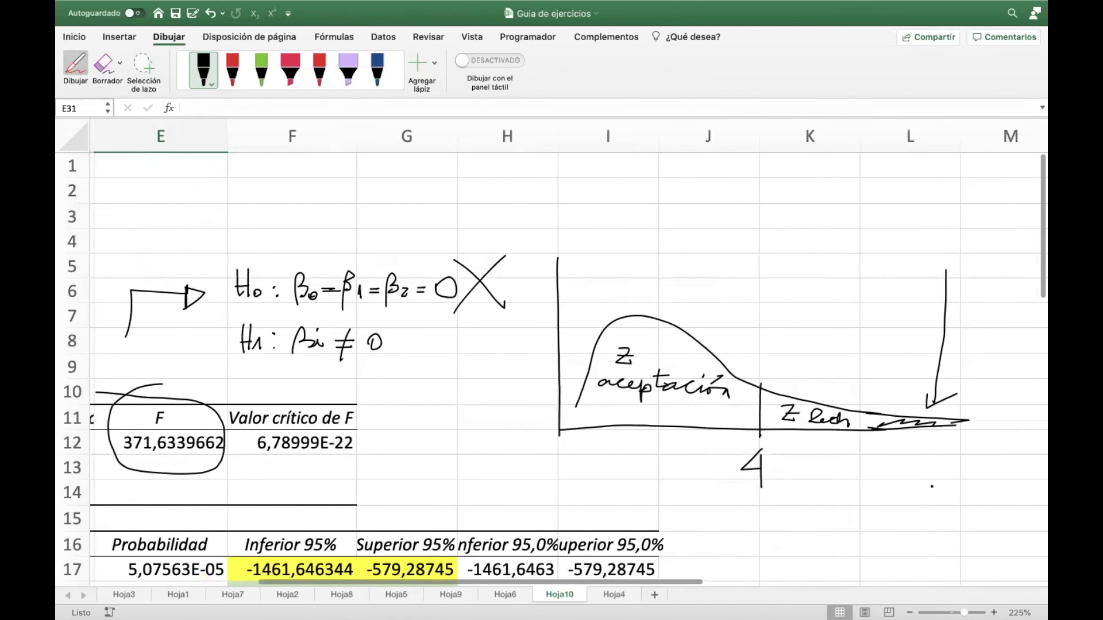
mouse_move(915, 451)
mouse_down()
mouse_move(913, 463)
mouse_move(935, 468)
mouse_move(945, 457)
mouse_move(947, 476)
mouse_up()
mouse_move(230, 310)
mouse_down()
mouse_move(487, 277)
mouse_move(232, 292)
mouse_up()
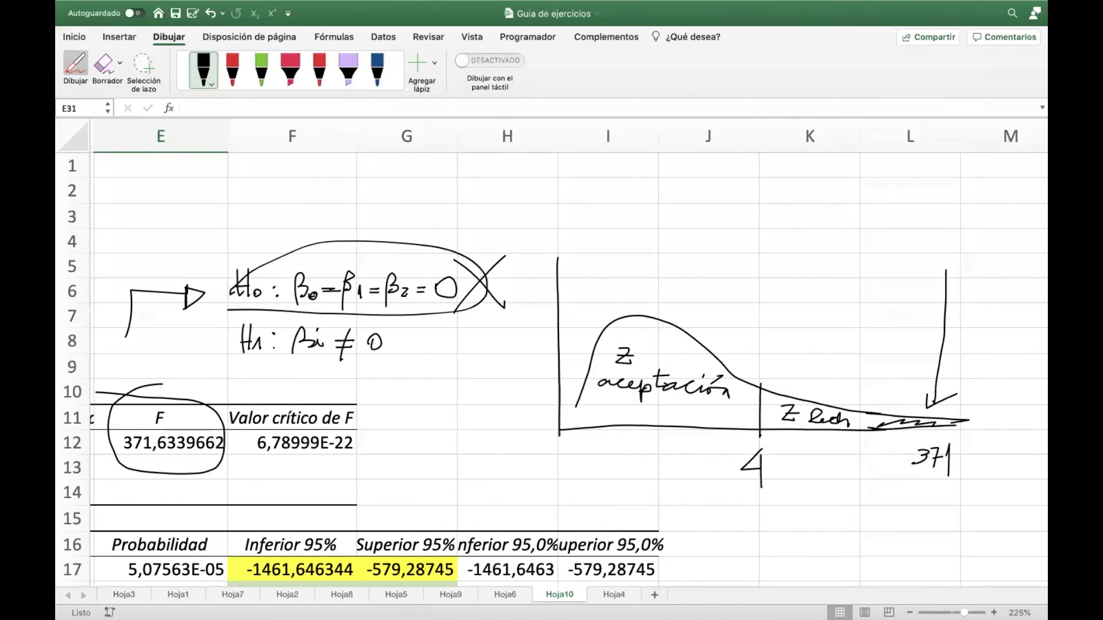
click(433, 294)
Enter "si" in E31 as the answer on the model's joint significance.
scroll(447, 369, down, 10)
scroll(447, 370, left, 3)
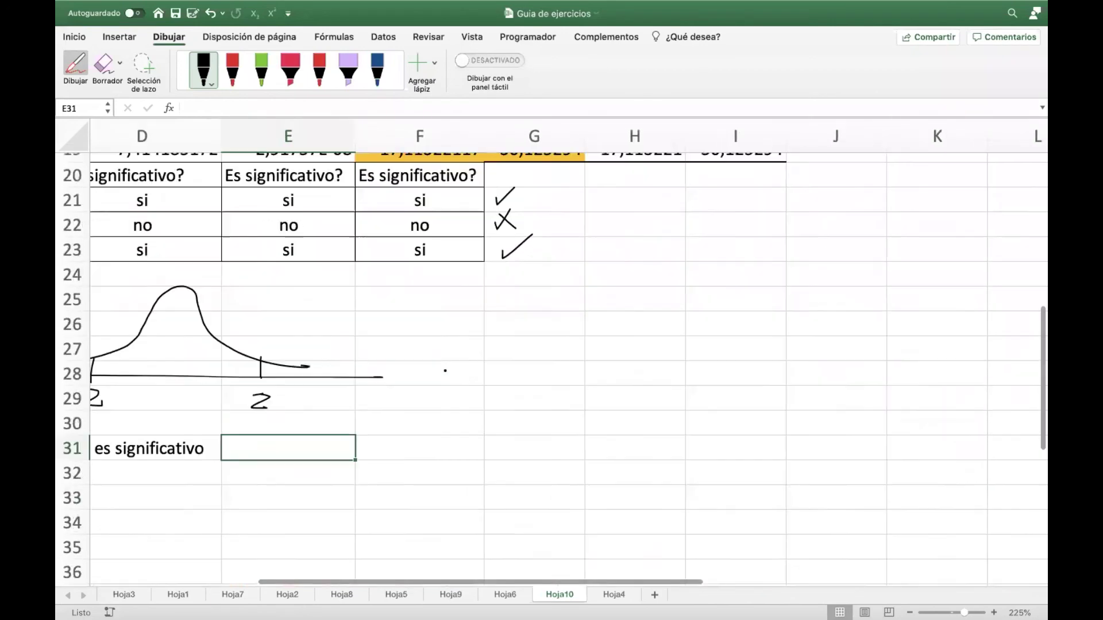
scroll(446, 370, left, 1)
text(si)
key(Return)
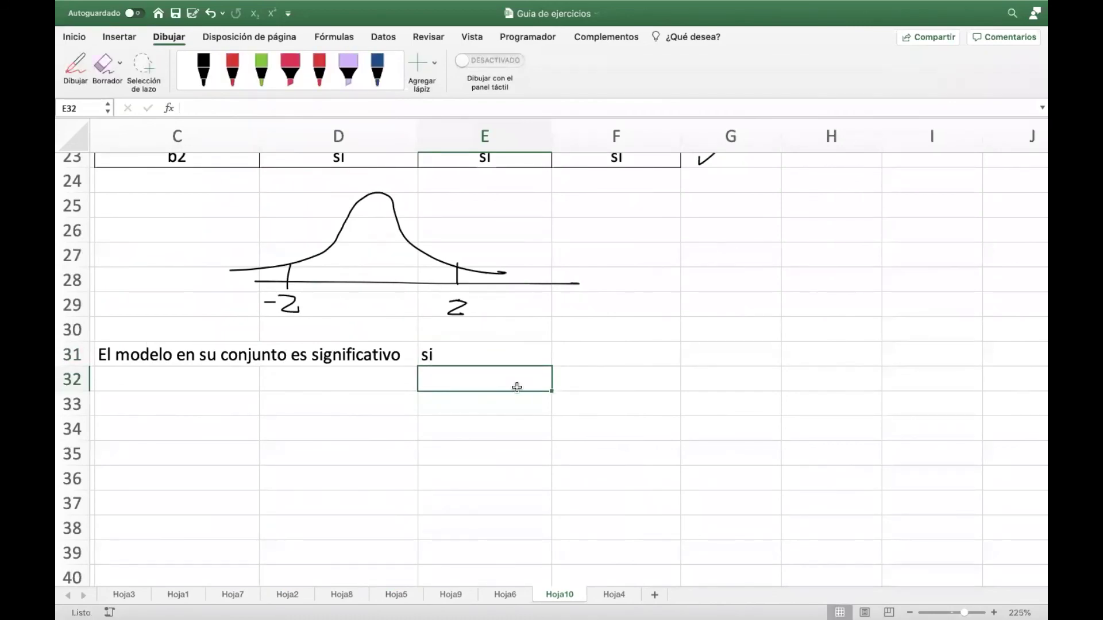
Circle the critical F value in black ink, ring its E-22 exponent and point an arrow at it.
scroll(517, 387, up, 10)
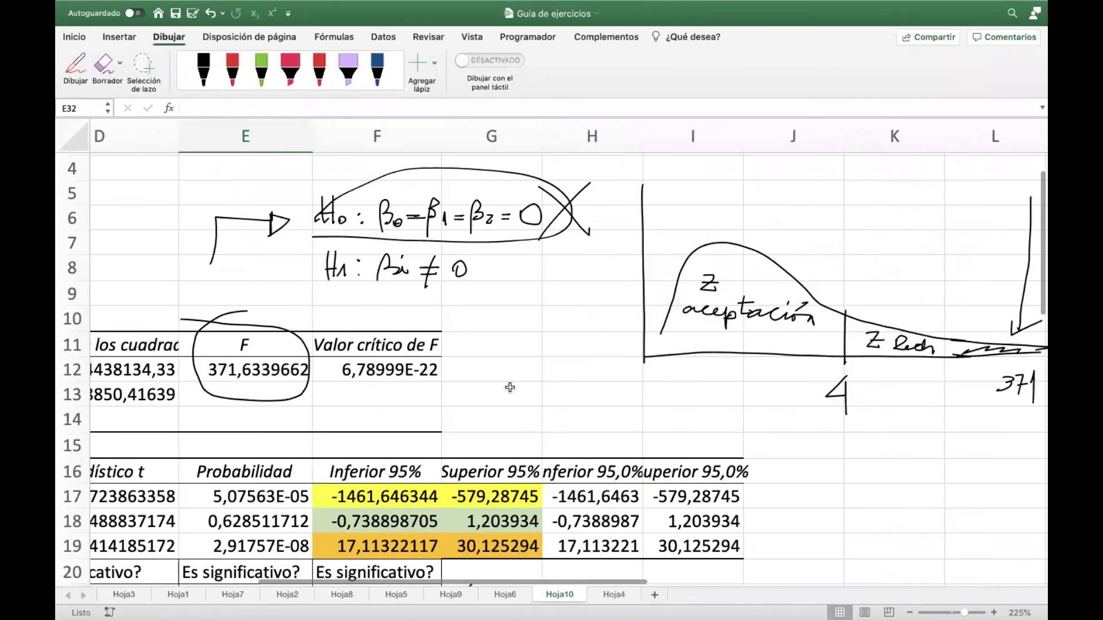
scroll(511, 388, right, 2)
scroll(511, 388, up, 1)
click(202, 75)
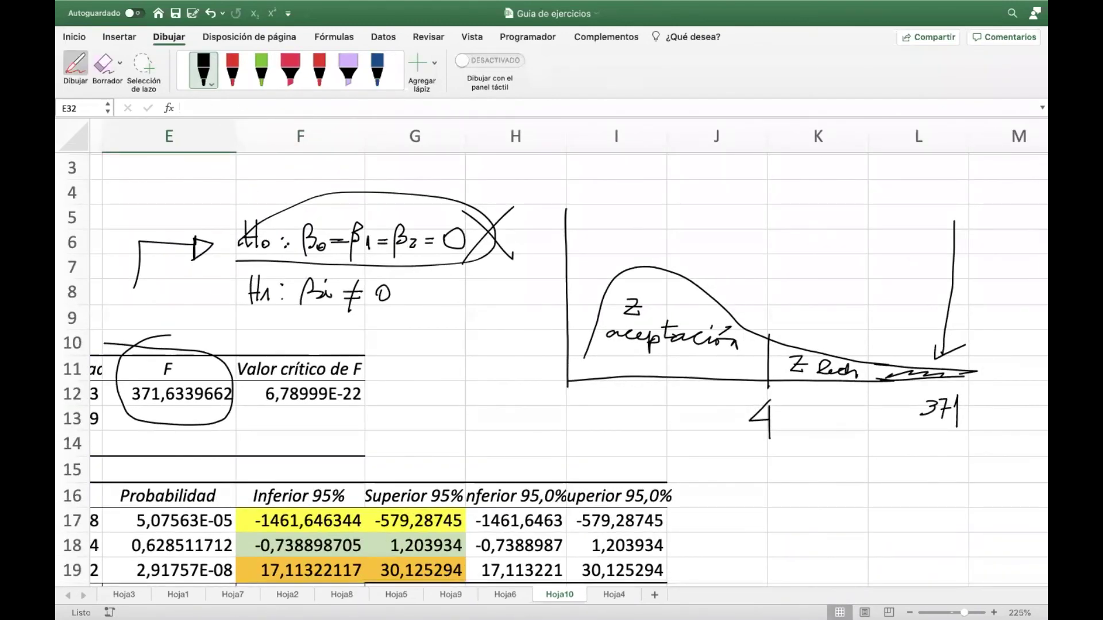
scroll(517, 368, down, 3)
mouse_move(339, 265)
mouse_down()
mouse_move(321, 261)
mouse_move(248, 298)
mouse_move(315, 350)
mouse_move(370, 273)
mouse_move(280, 260)
mouse_up()
click(349, 348)
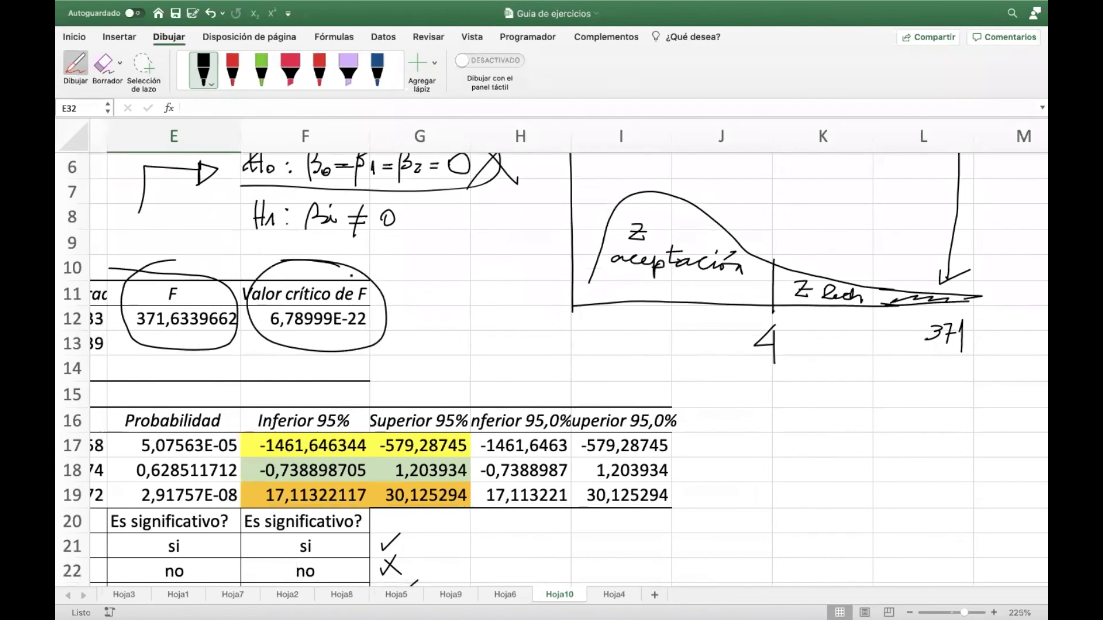
scroll(438, 265, up, 1)
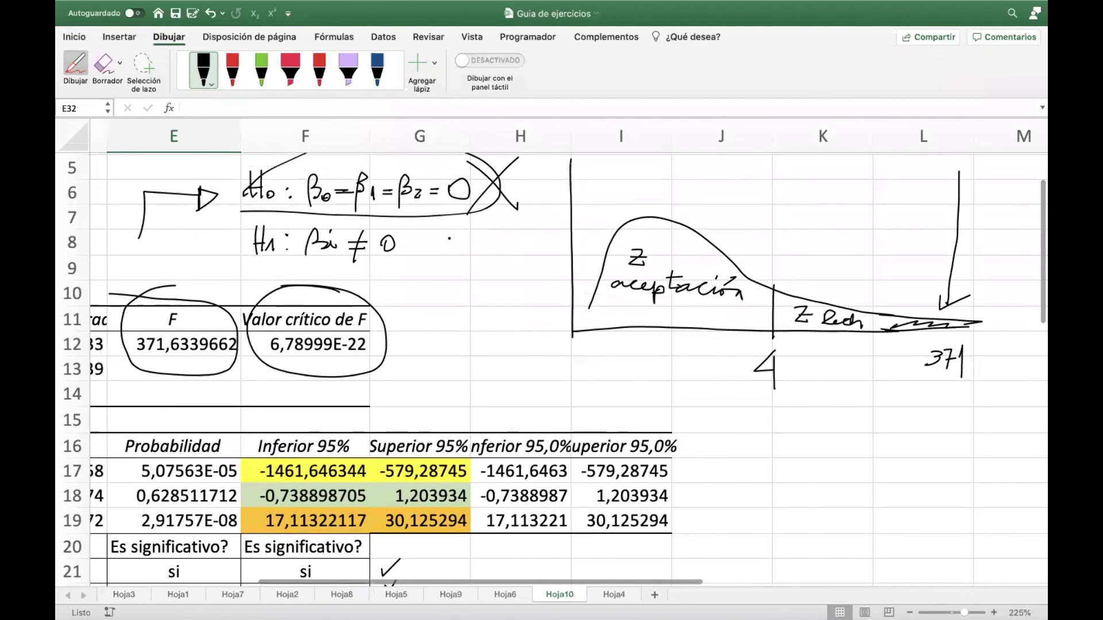
mouse_move(448, 314)
mouse_down()
mouse_move(376, 334)
mouse_move(383, 340)
mouse_move(375, 321)
mouse_move(335, 339)
mouse_move(371, 360)
mouse_move(338, 334)
mouse_up()
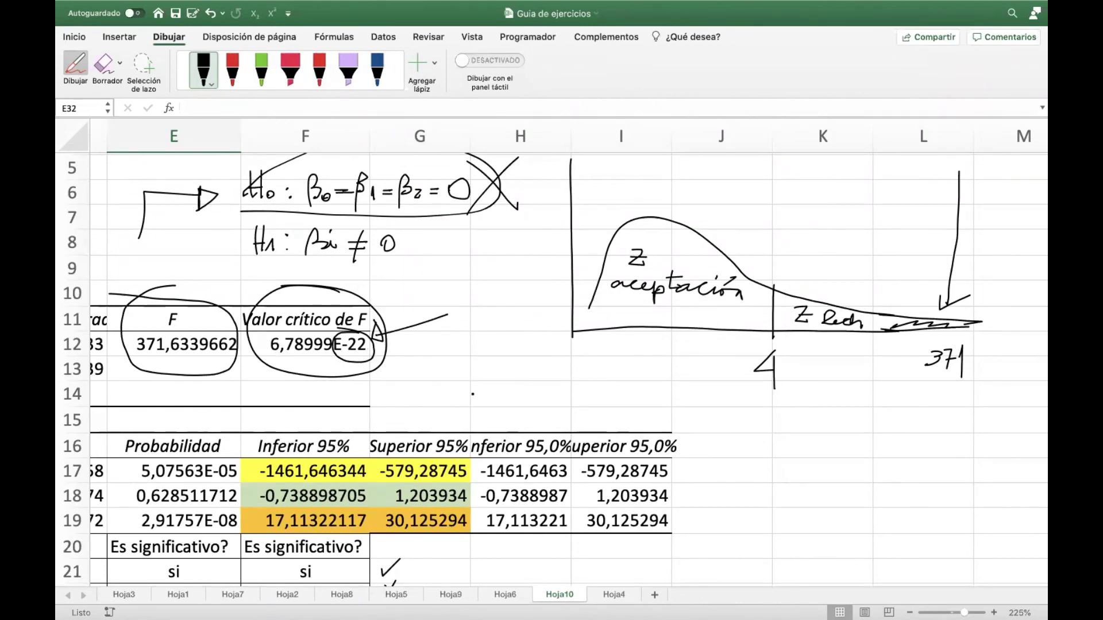
Circle the "si" answer in E31 in black ink, stop drawing and select E33.
scroll(477, 396, down, 15)
scroll(476, 396, left, 5)
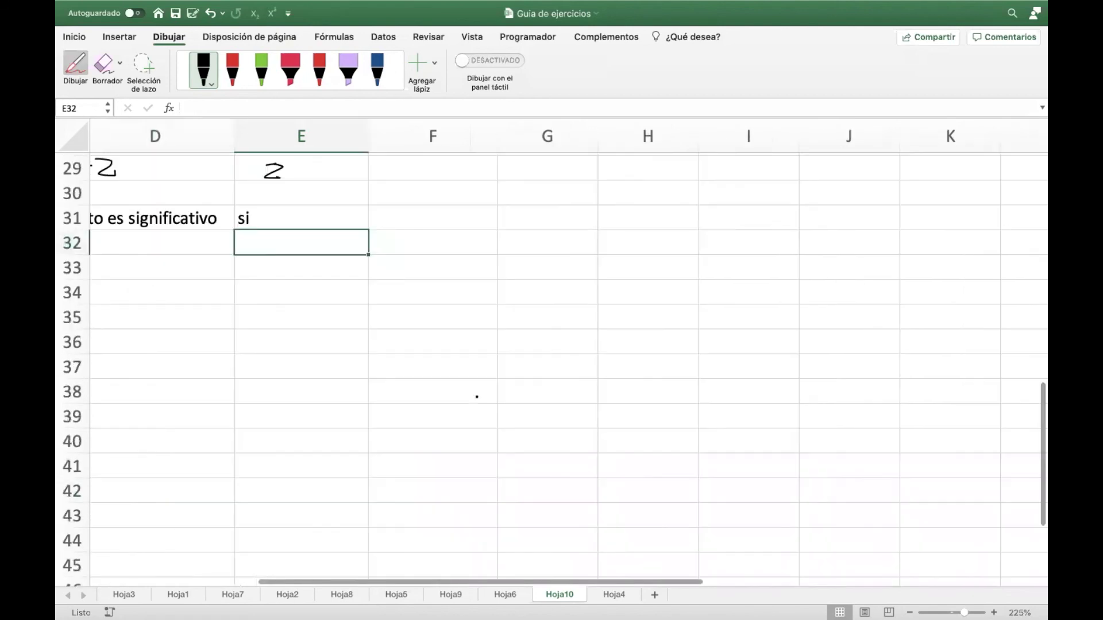
scroll(477, 397, up, 5)
mouse_move(444, 336)
mouse_down()
mouse_move(402, 339)
mouse_move(437, 351)
mouse_move(428, 343)
mouse_up()
scroll(505, 425, left, 3)
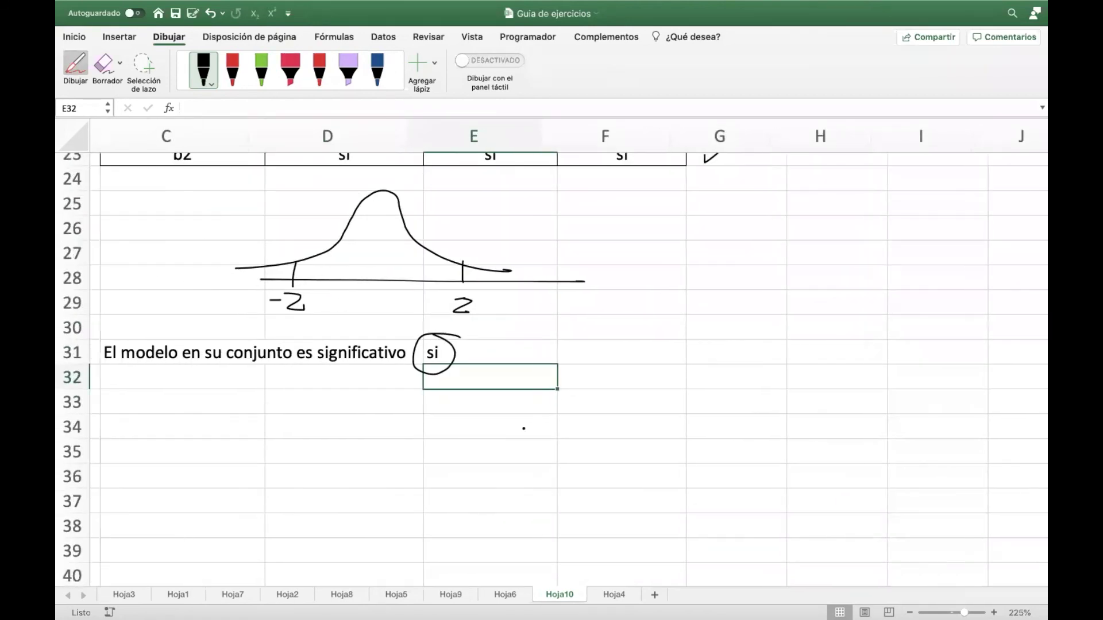
key(Down)
key(Escape)
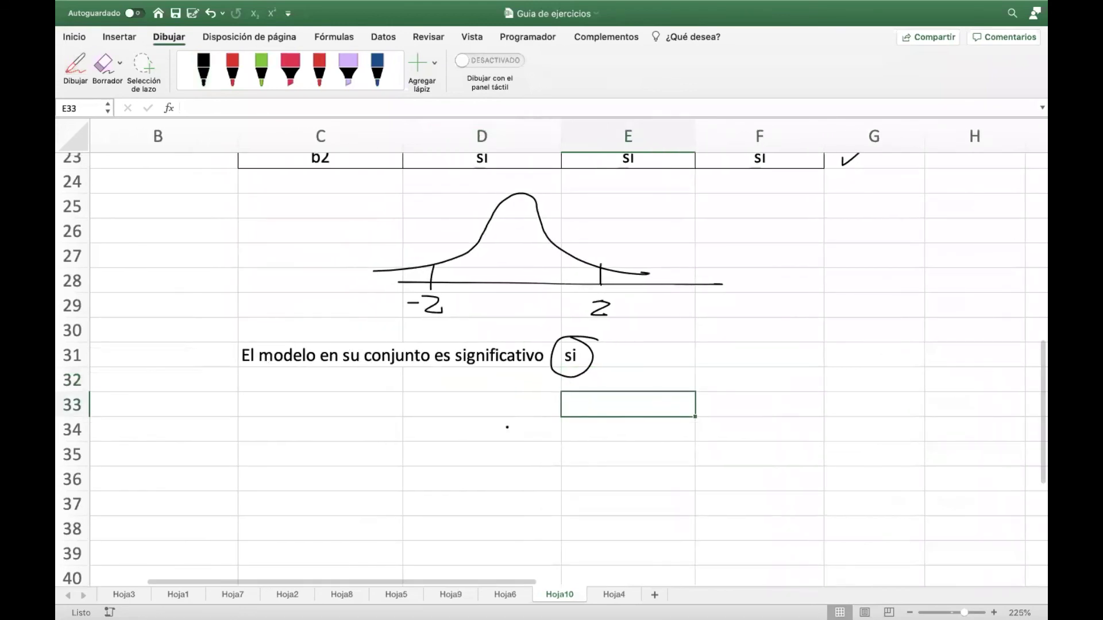
Review the individual significance table, the circled F results, the joint hypotheses and the F curve sketch.
scroll(385, 486, up, 10)
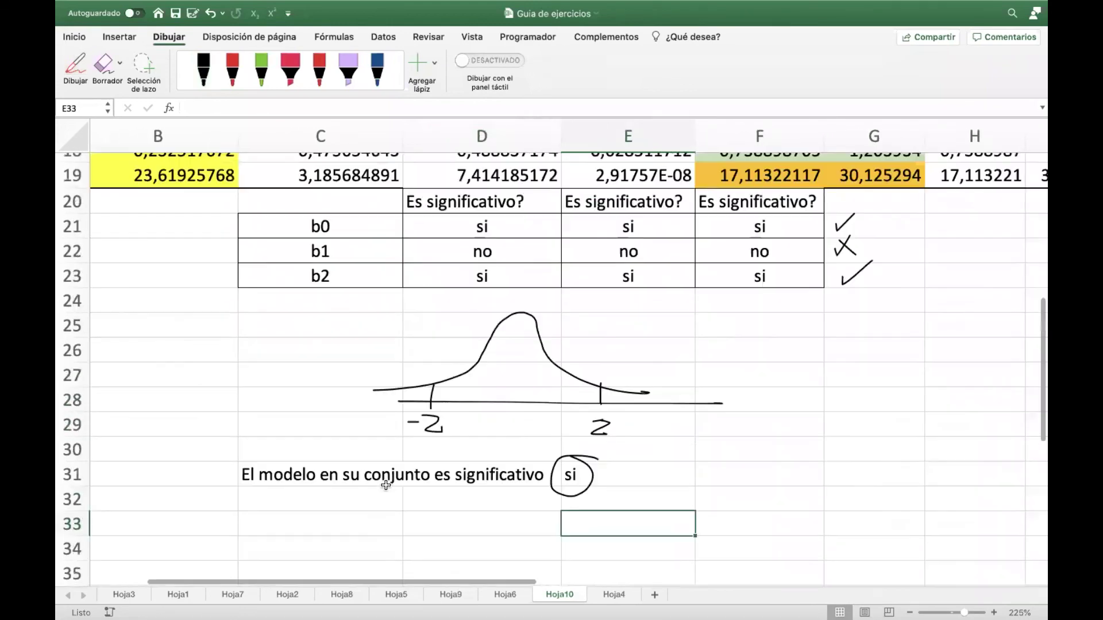
scroll(384, 486, left, 3)
scroll(384, 486, right, 5)
scroll(378, 486, up, 2)
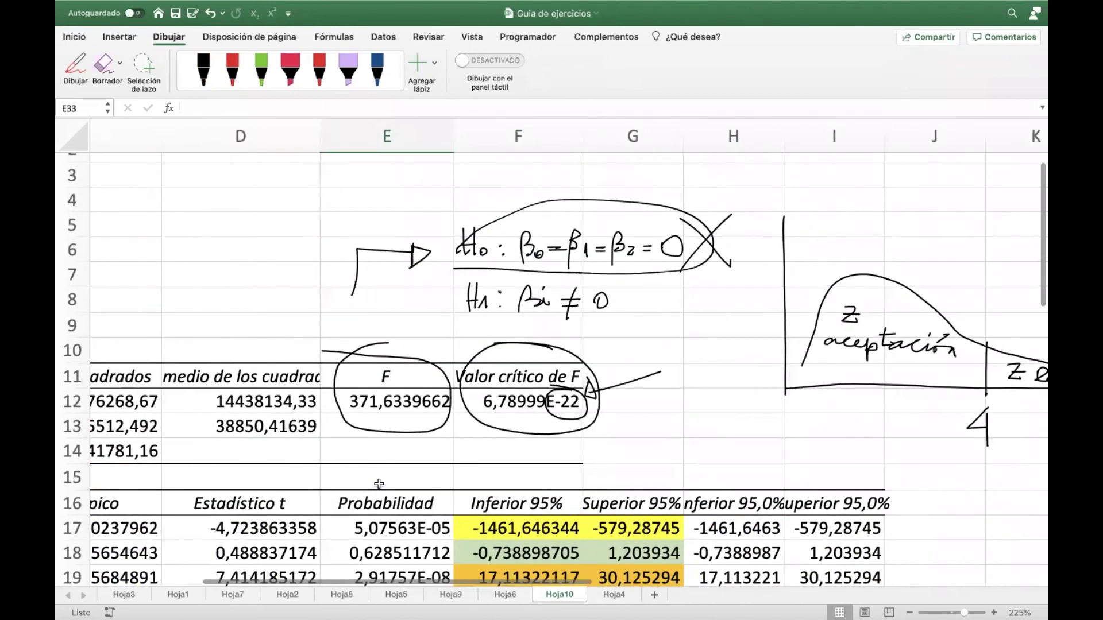
scroll(378, 485, down, 2)
scroll(379, 486, right, 3)
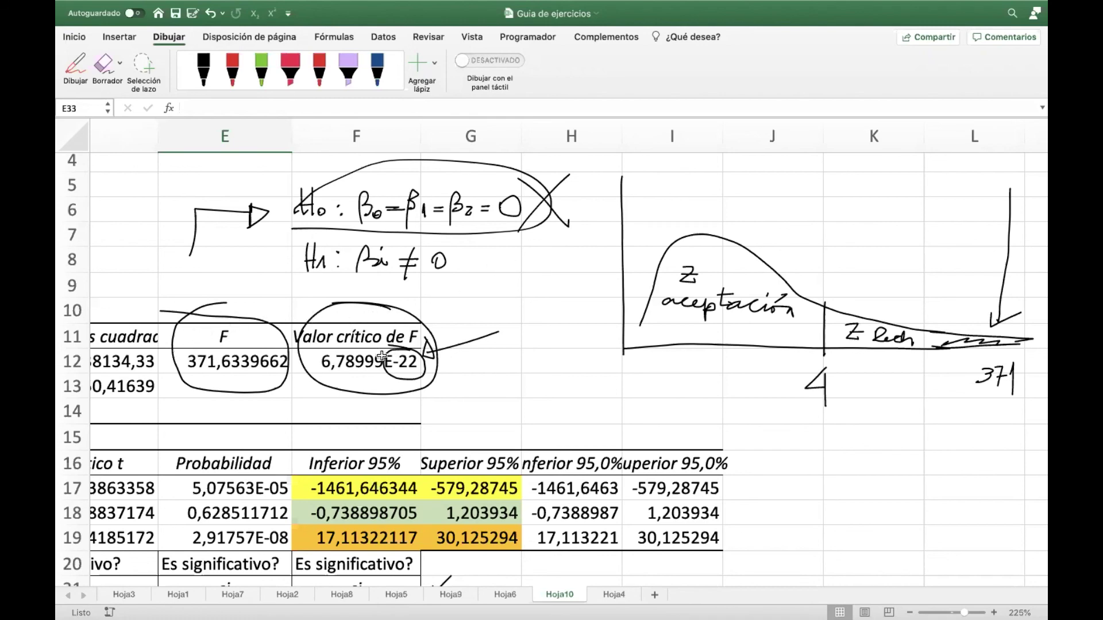
Highlight the individual tests in turn by selecting the t statistics D16:D19, probabilities E16:E19 and 95% confidence limits F16:G19.
scroll(386, 365, down, 5)
scroll(386, 364, left, 3)
scroll(420, 362, left, 3)
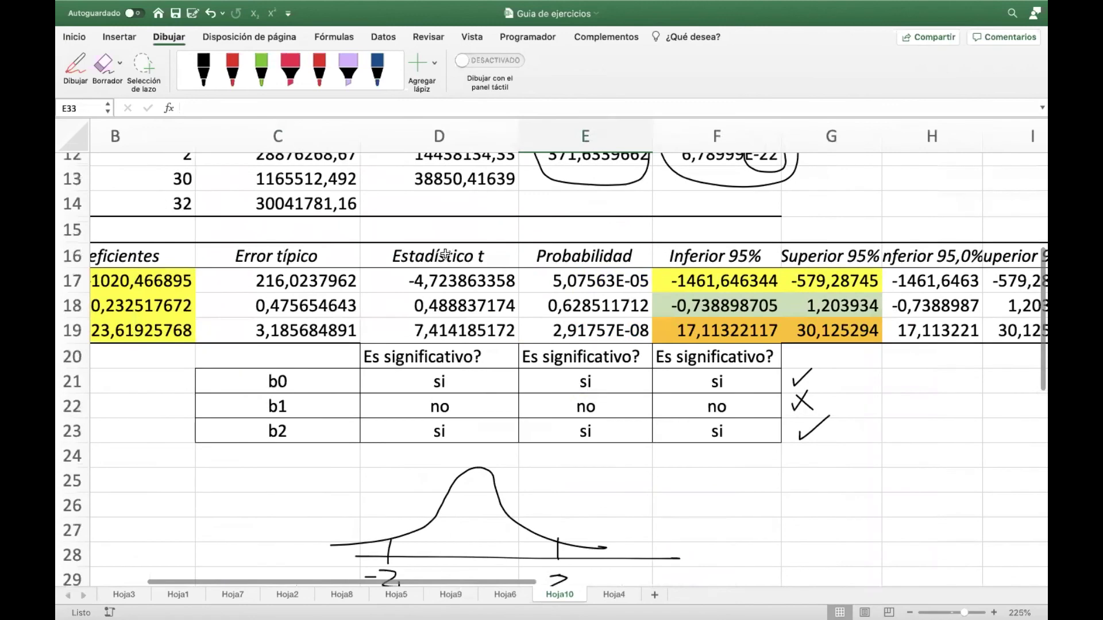
drag(439, 256, 452, 328)
scroll(452, 328, right, 2)
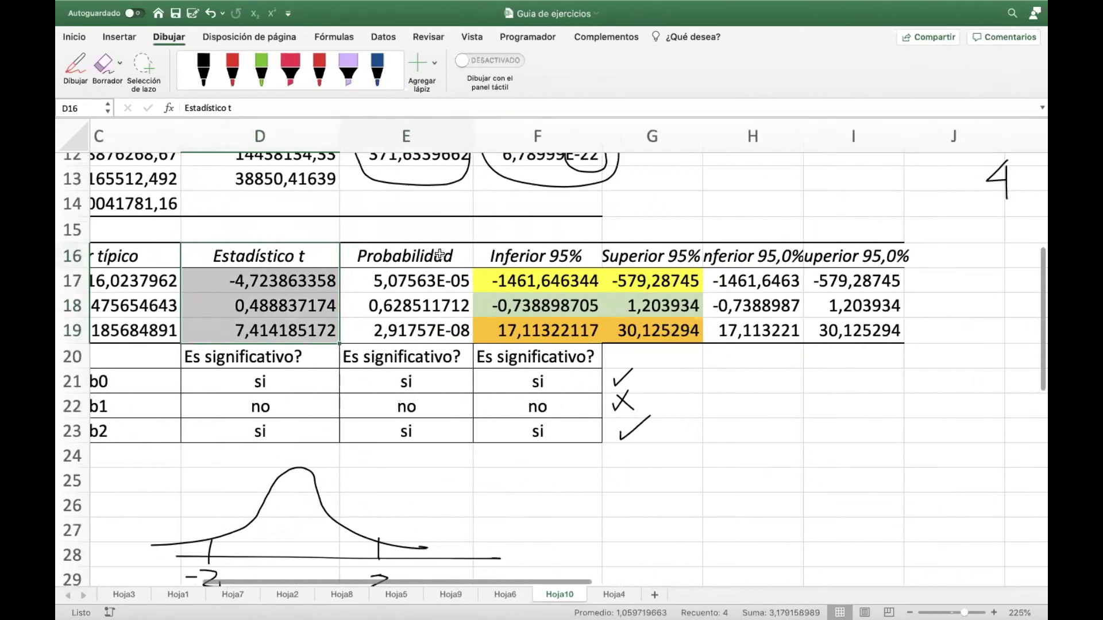
drag(439, 256, 444, 326)
drag(547, 264, 667, 336)
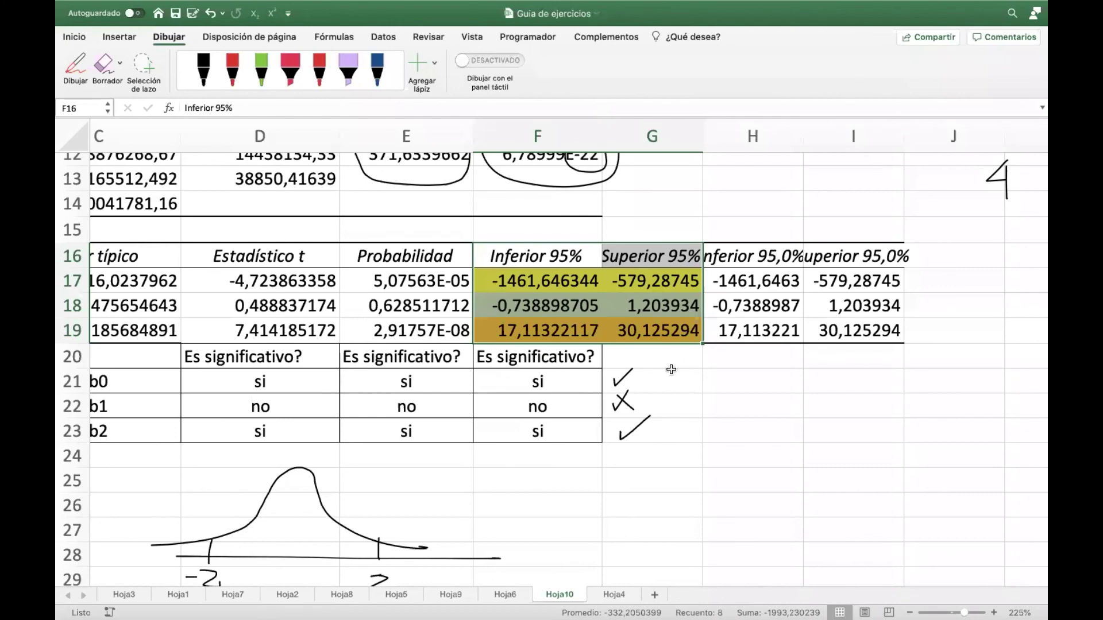
Select the analysis of variance block A10:D14 and examine the circled F and critical F values beside it.
scroll(671, 370, up, 3)
scroll(670, 370, left, 5)
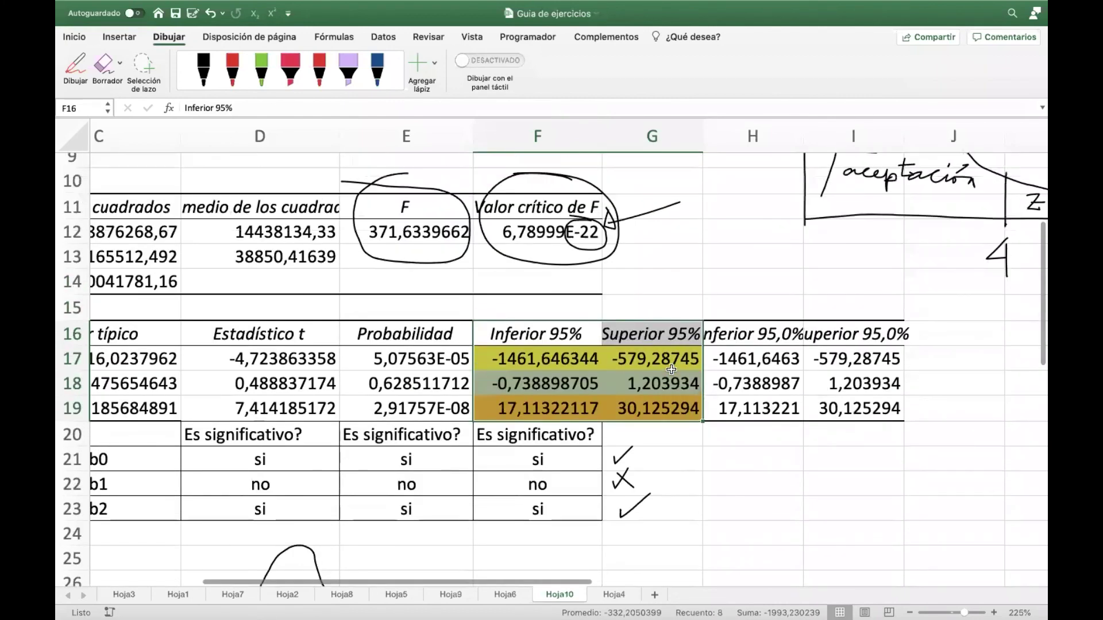
scroll(690, 366, left, 2)
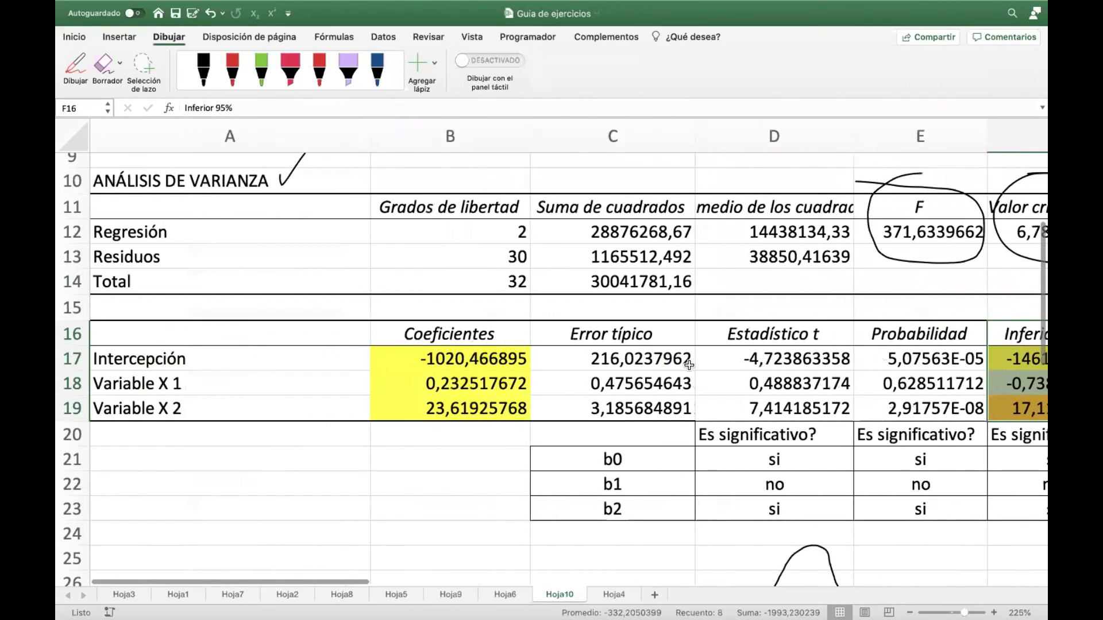
click(351, 189)
drag(352, 189, 802, 293)
scroll(802, 293, right, 3)
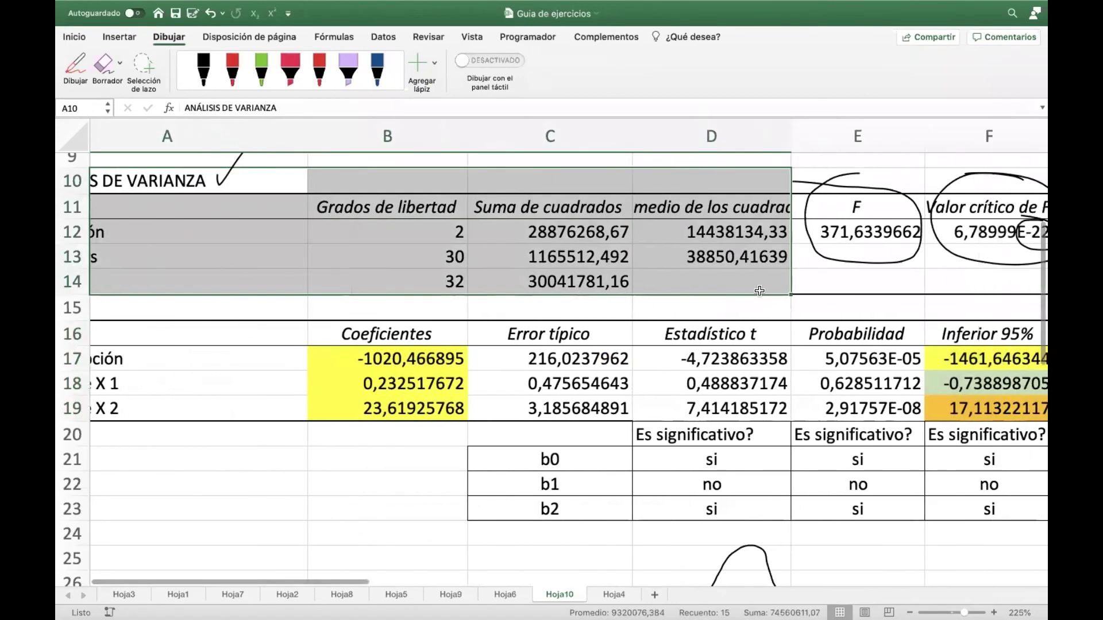
scroll(546, 265, right, 5)
scroll(546, 266, right, 2)
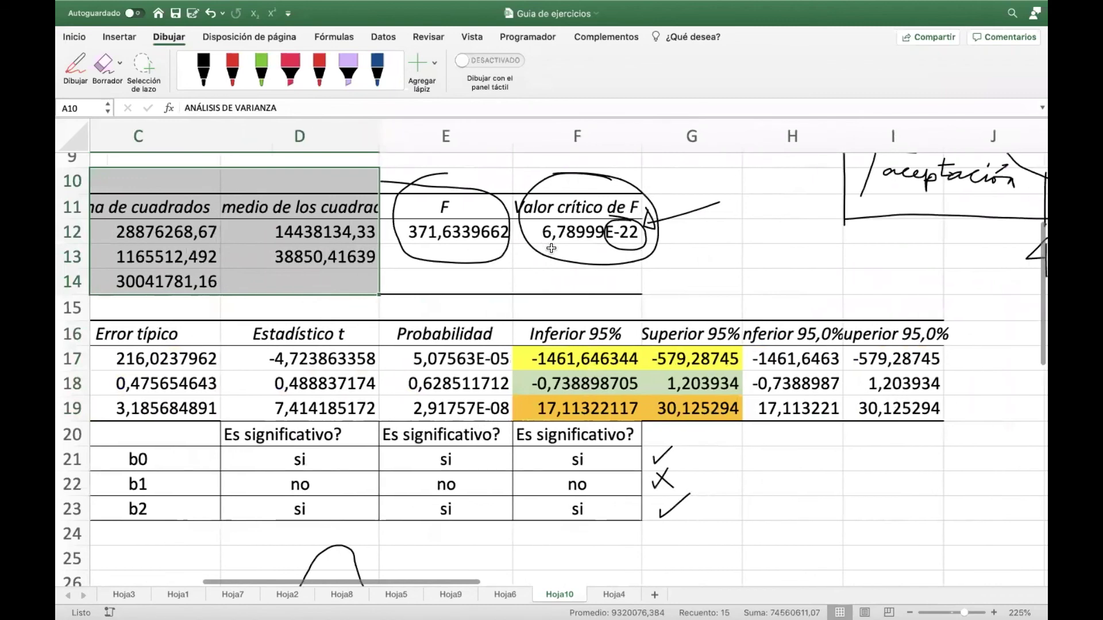
Select the coefficients table A16:I19 and compare its individual tests with the joint hypotheses and F curve sketch.
scroll(546, 265, down, 2)
scroll(492, 289, left, 6)
scroll(492, 289, left, 1)
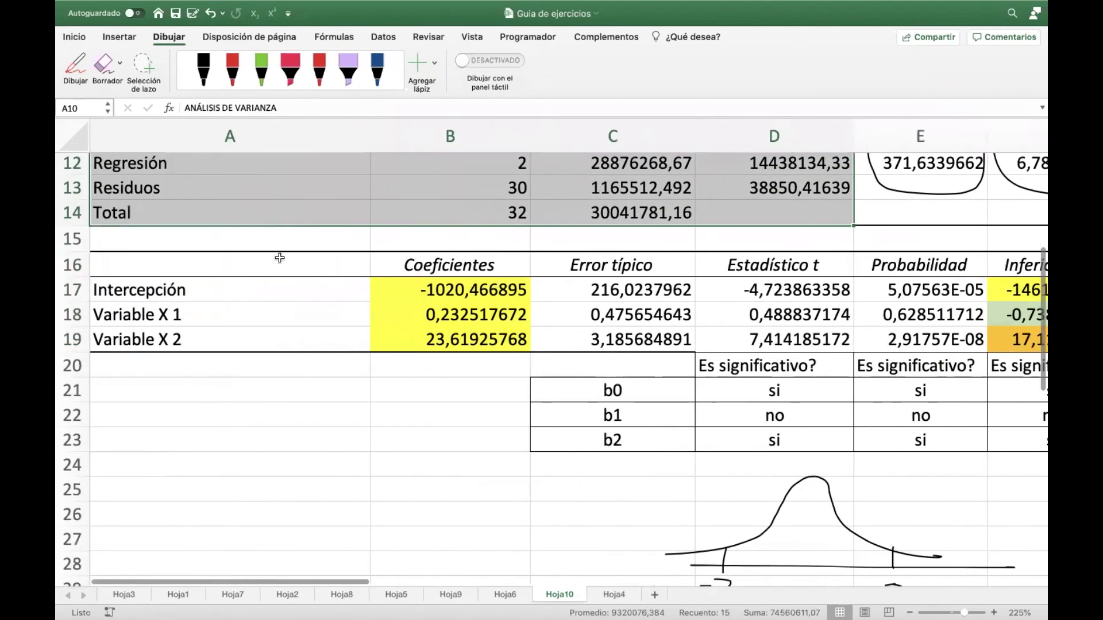
drag(239, 256, 876, 338)
scroll(876, 338, right, 10)
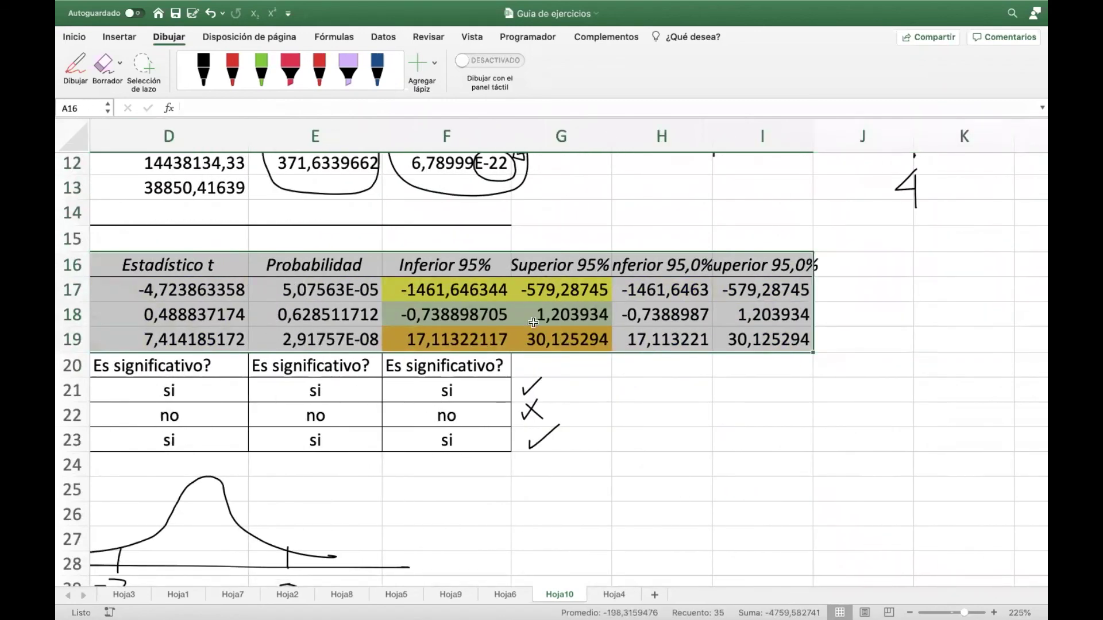
scroll(529, 325, up, 9)
scroll(529, 325, right, 2)
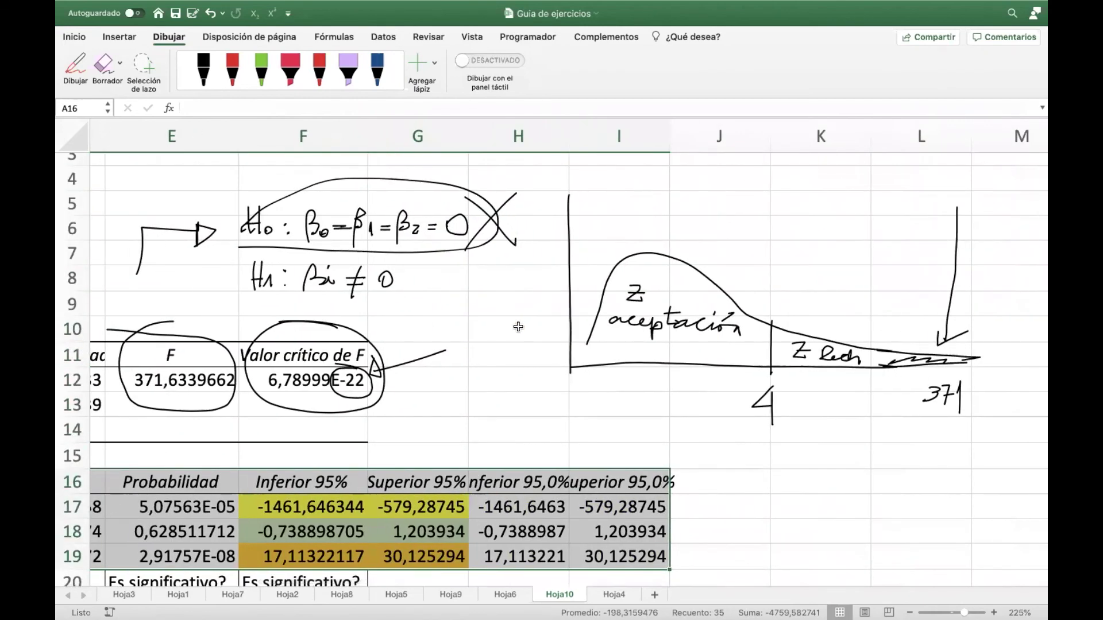
scroll(518, 326, down, 10)
scroll(518, 327, left, 1)
scroll(512, 326, up, 10)
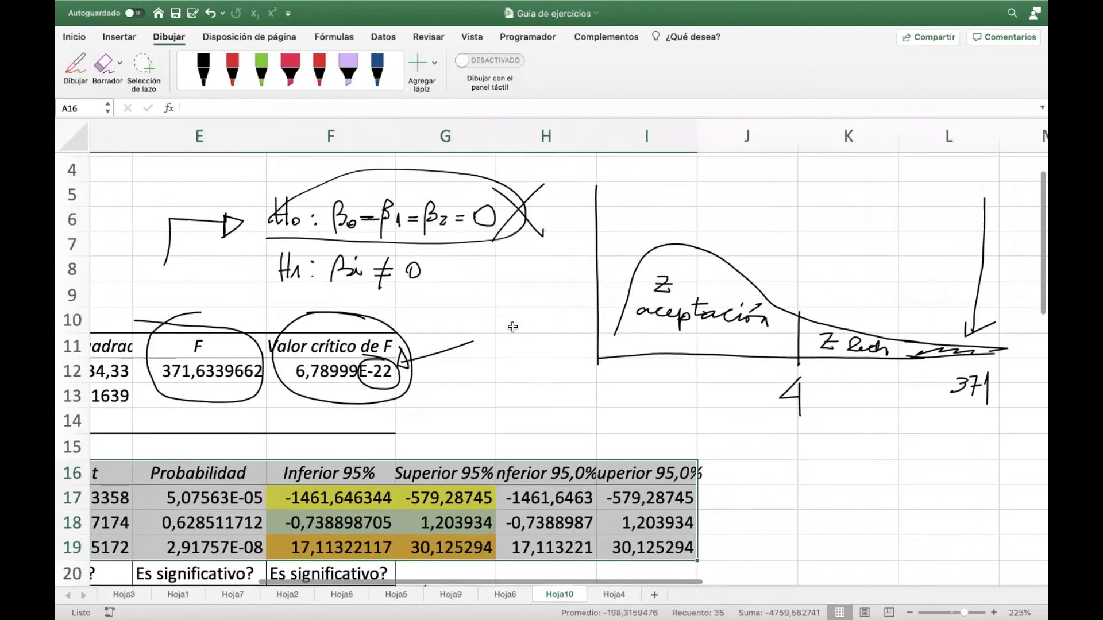